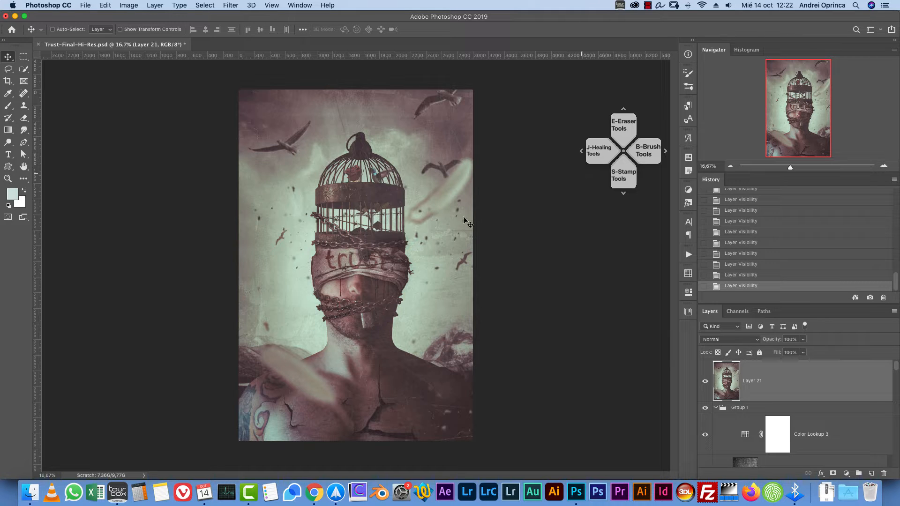
Collapse Group 1 in the layer stack of the finished cage-head composite
{"action": "left_click", "coordinate": [884, 166]}
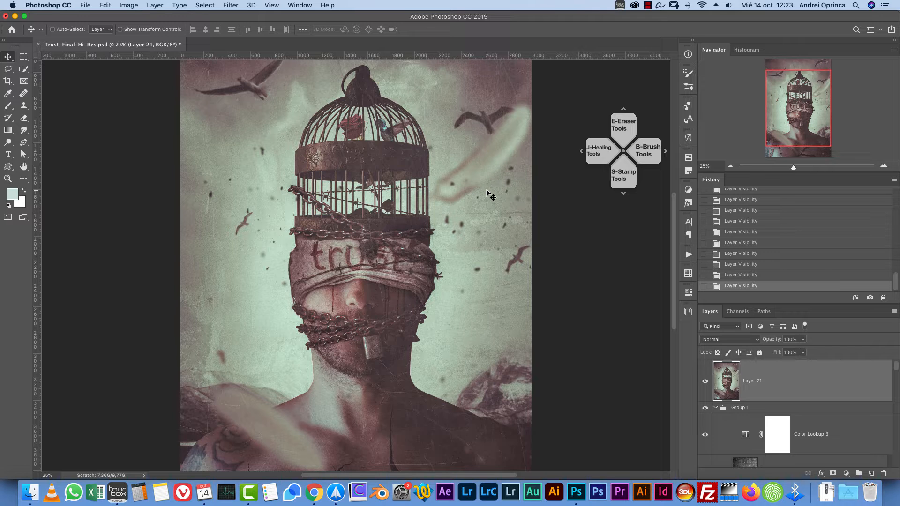
{"action": "left_click", "coordinate": [716, 407]}
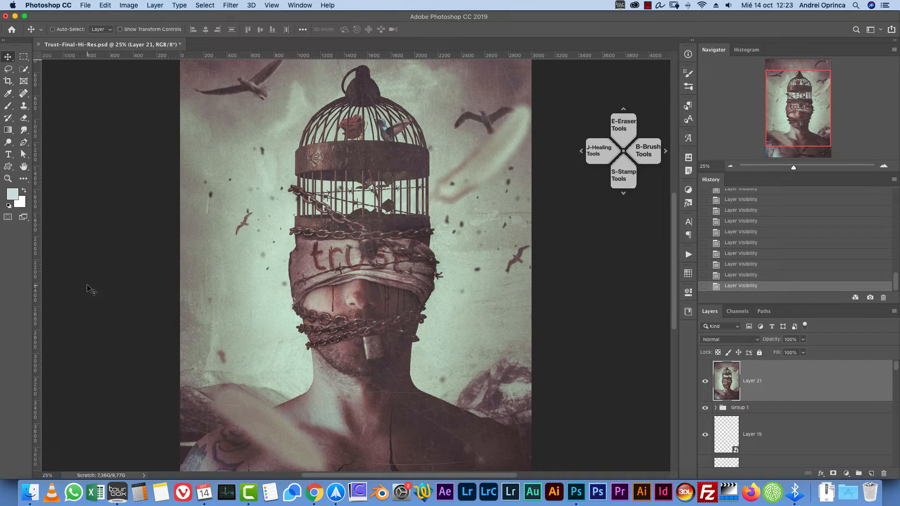
{"action": "left_click", "coordinate": [730, 166]}
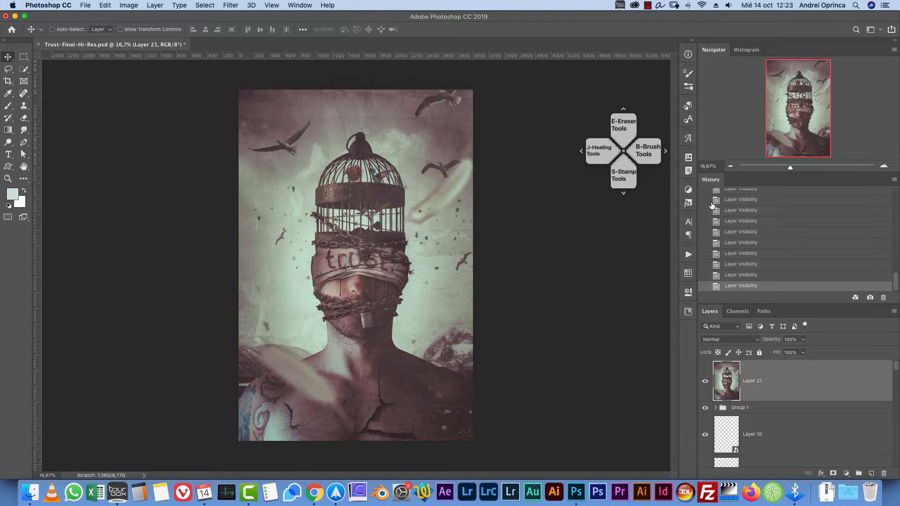
{"action": "left_click", "coordinate": [882, 167]}
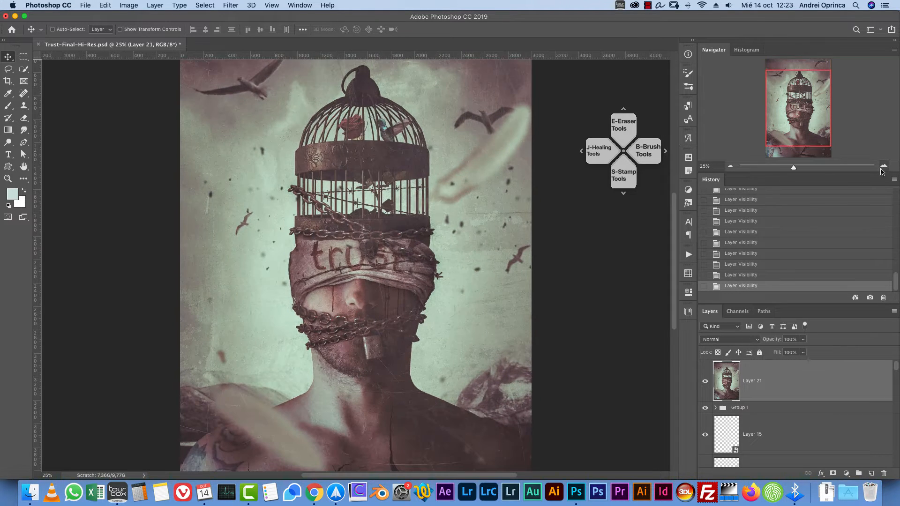
Select the whole canvas and create a new 3000 x 4500 pixel RGB document at 300 pixels/inch with a white background
{"action": "key", "text": "super+a"}
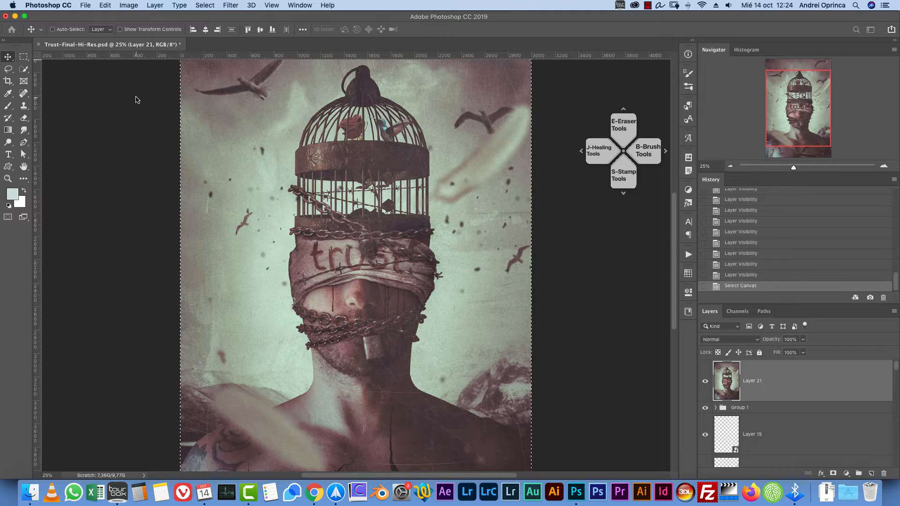
{"action": "key", "text": "super+n"}
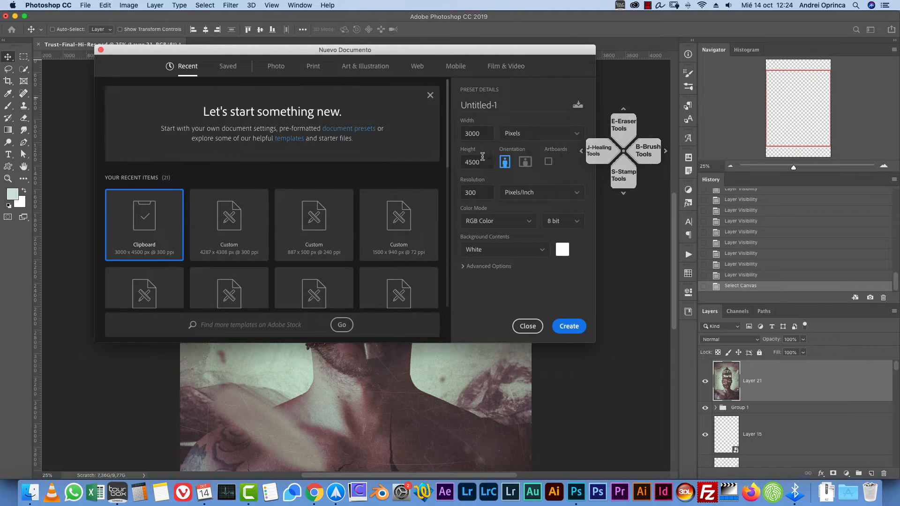
{"action": "left_click", "coordinate": [475, 162]}
{"action": "left_click", "coordinate": [571, 329]}
Resize the new document's image proportionally to 2000 x 3000 pixels
{"action": "key", "text": "alt+super+i"}
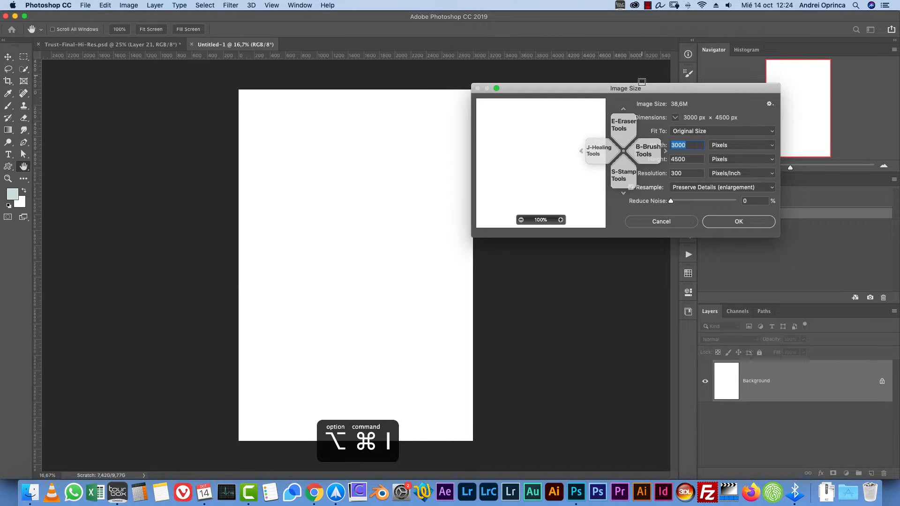
{"action": "left_click_drag", "start_coordinate": [587, 87], "coordinate": [305, 113]}
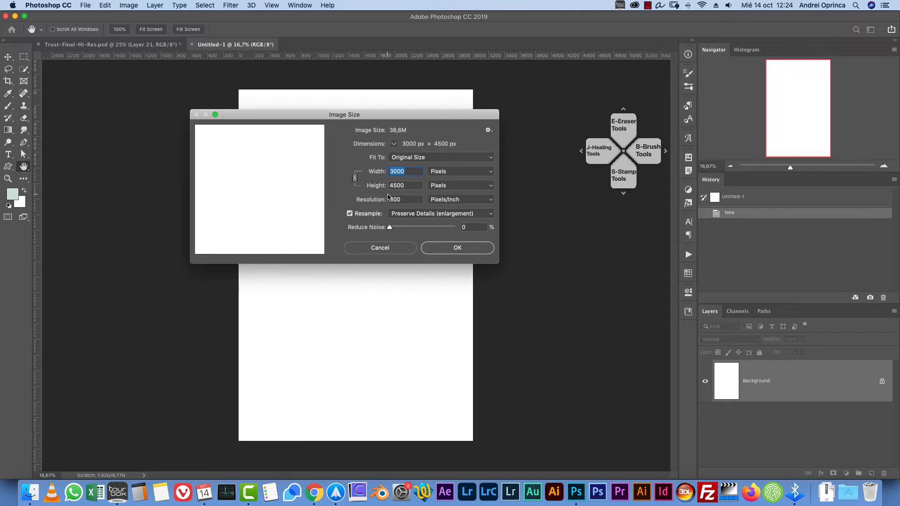
{"action": "type", "text": "200"}
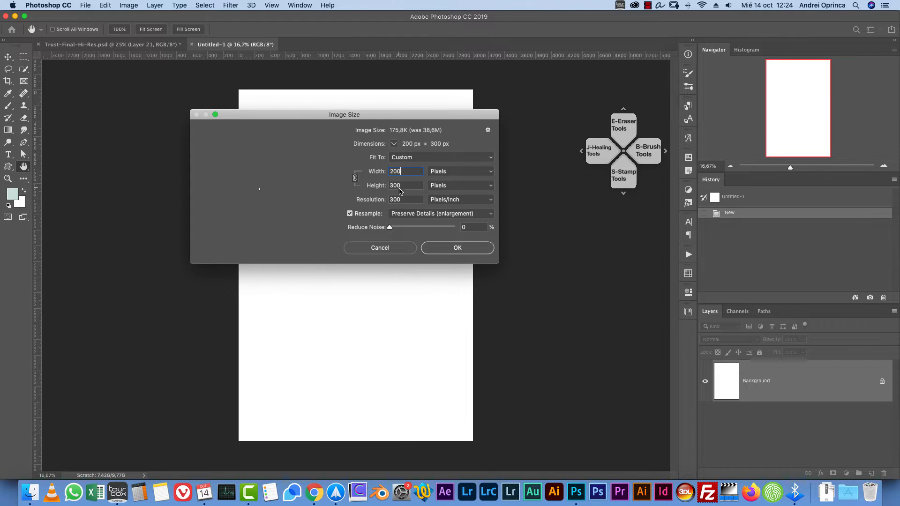
{"action": "type", "text": "0"}
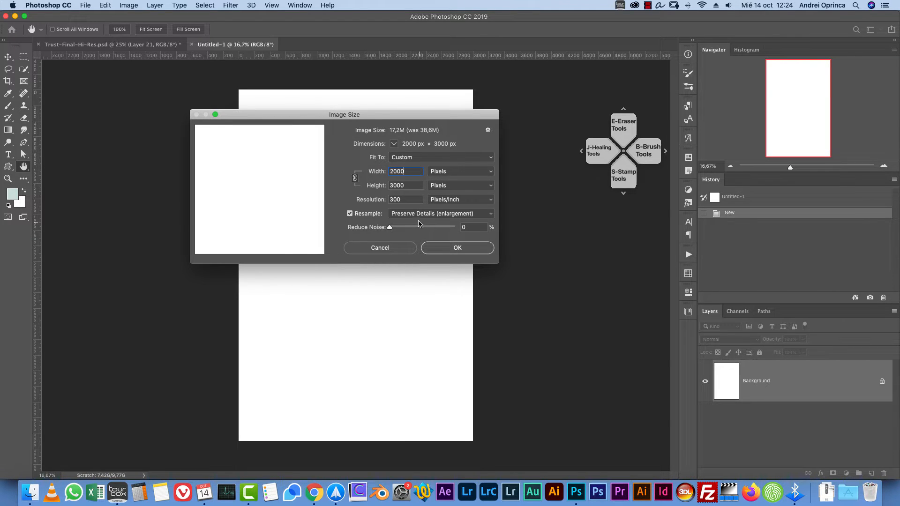
{"action": "left_click", "coordinate": [455, 250]}
{"action": "key", "text": "alt+super+c"}
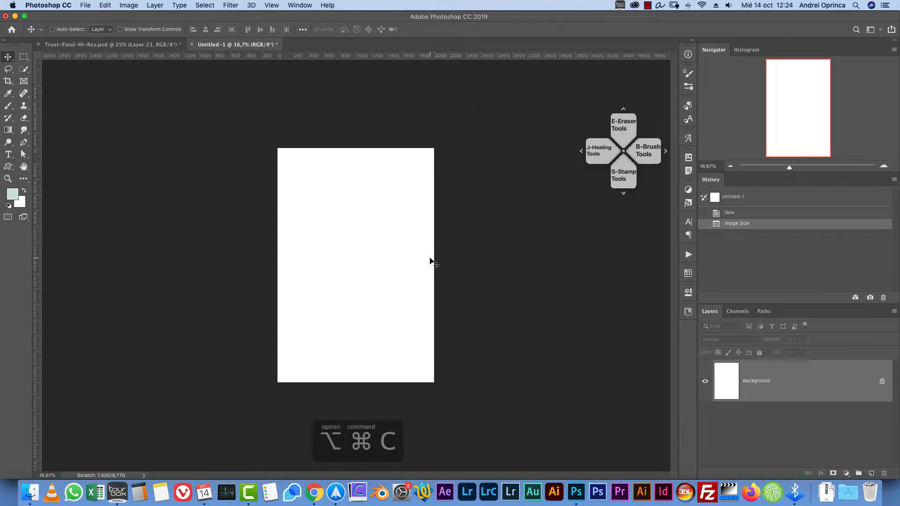
{"action": "left_click_drag", "start_coordinate": [560, 104], "coordinate": [389, 105]}
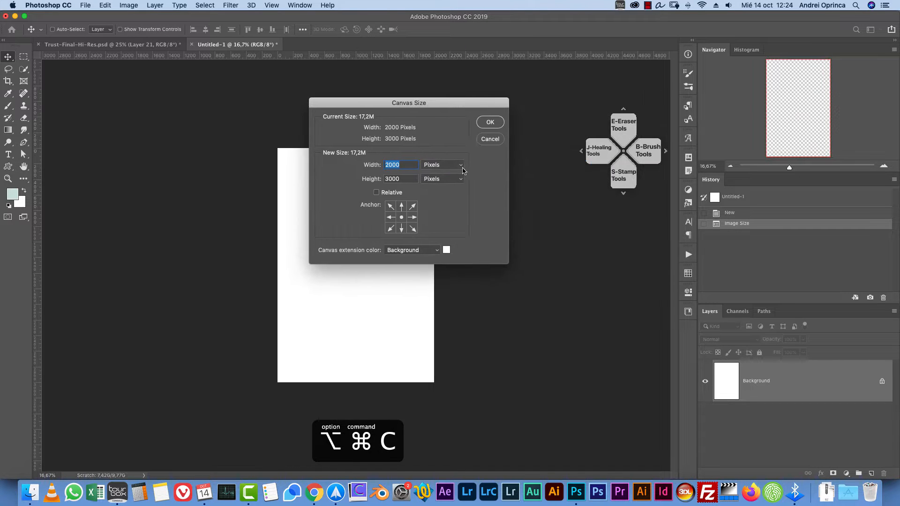
{"action": "left_click", "coordinate": [490, 140]}
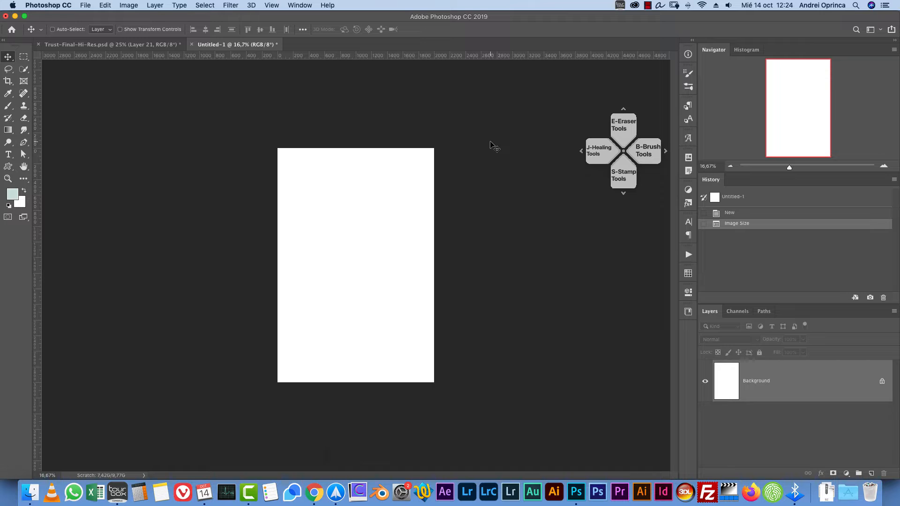
Set the document's resolution to 72 pixels/inch in Image Size with resampling turned off
{"action": "key", "text": "alt+super+i"}
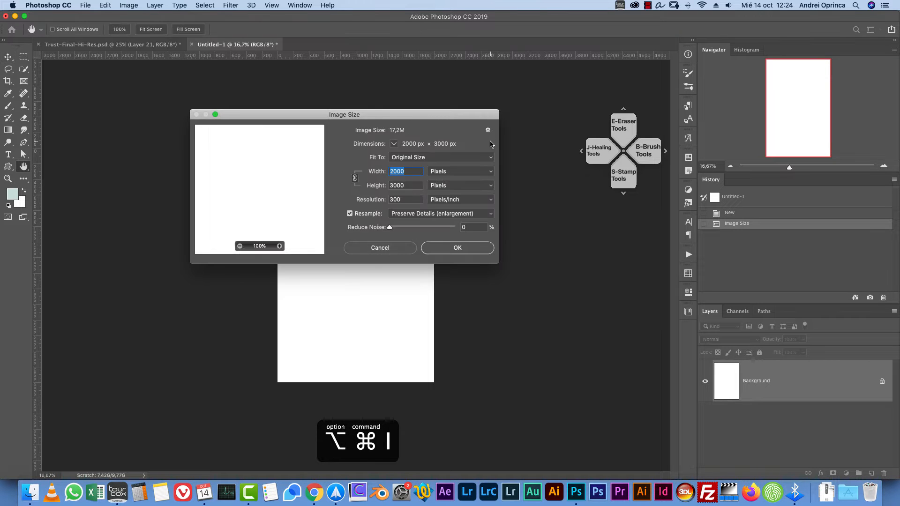
{"action": "double_click", "coordinate": [396, 200]}
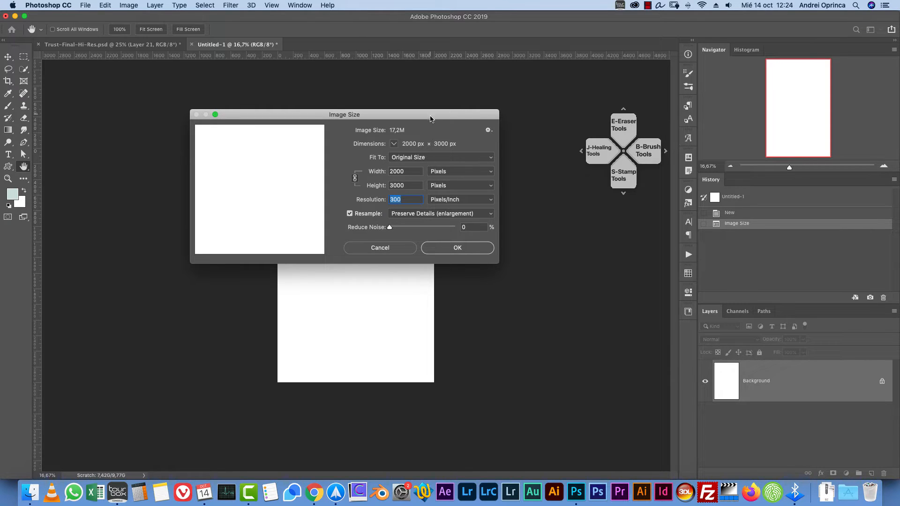
{"action": "left_click_drag", "start_coordinate": [431, 114], "coordinate": [444, 109]}
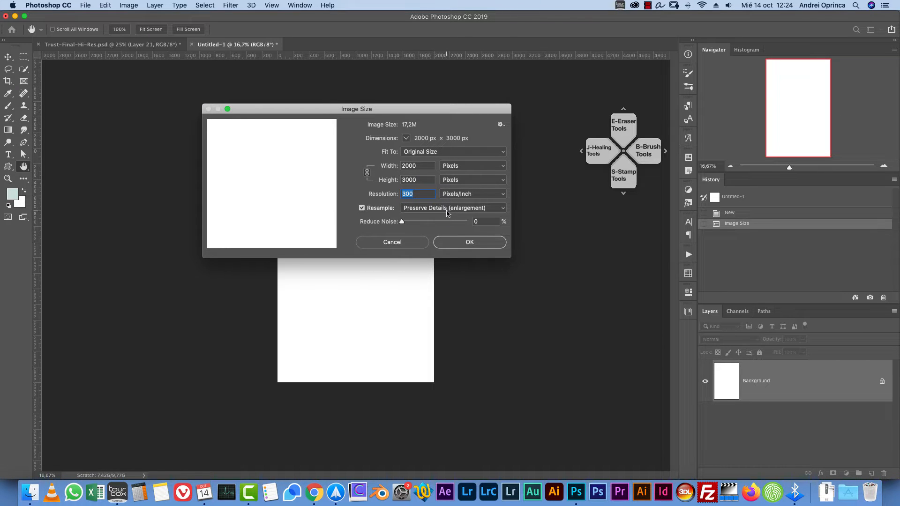
{"action": "left_click", "coordinate": [362, 208]}
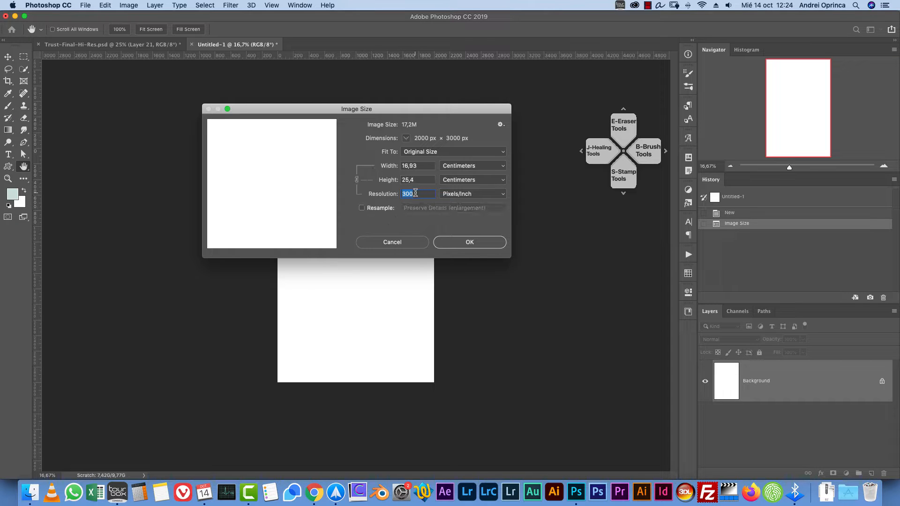
{"action": "type", "text": "72"}
{"action": "left_click", "coordinate": [474, 249]}
Turn resampling back on in Image Size and set the dimension units to pixels
{"action": "key", "text": "alt+super+i"}
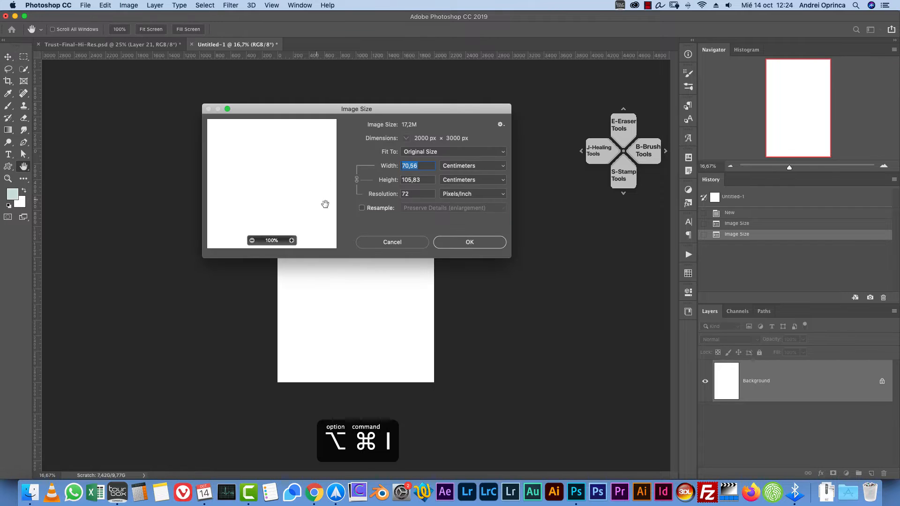
{"action": "left_click", "coordinate": [362, 208]}
{"action": "left_click", "coordinate": [474, 166]}
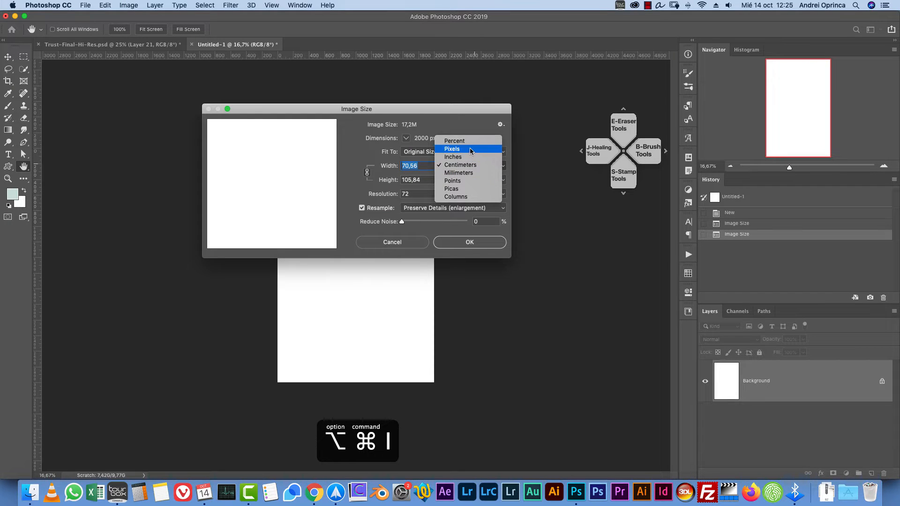
{"action": "left_click", "coordinate": [471, 149]}
{"action": "left_click", "coordinate": [407, 193]}
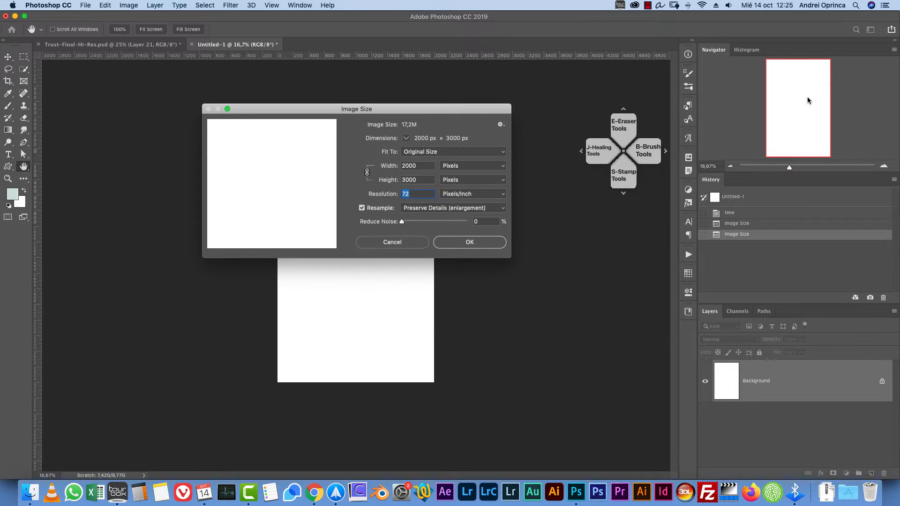
{"action": "left_click", "coordinate": [478, 242]}
Browse the Stock folder's images for opening and preview the portrait photo OPR_1999.NEF
{"action": "left_click", "coordinate": [883, 166]}
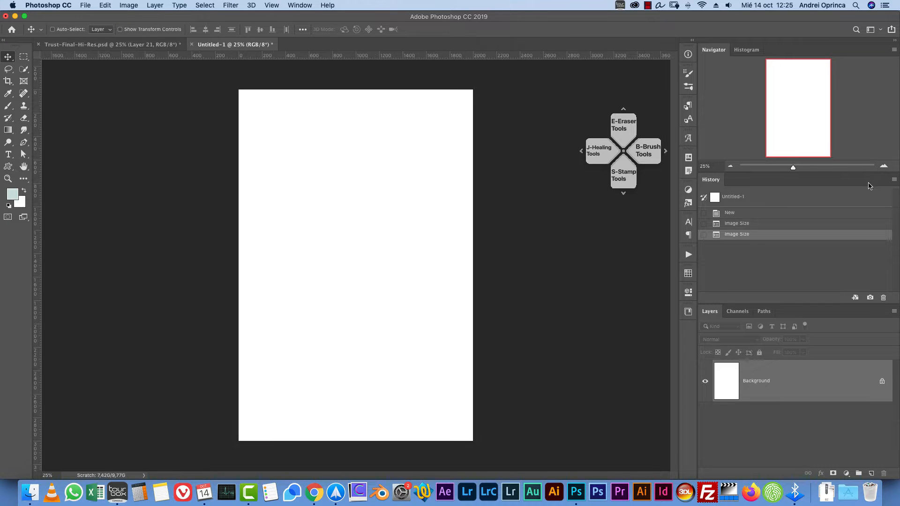
{"action": "key", "text": "super+o"}
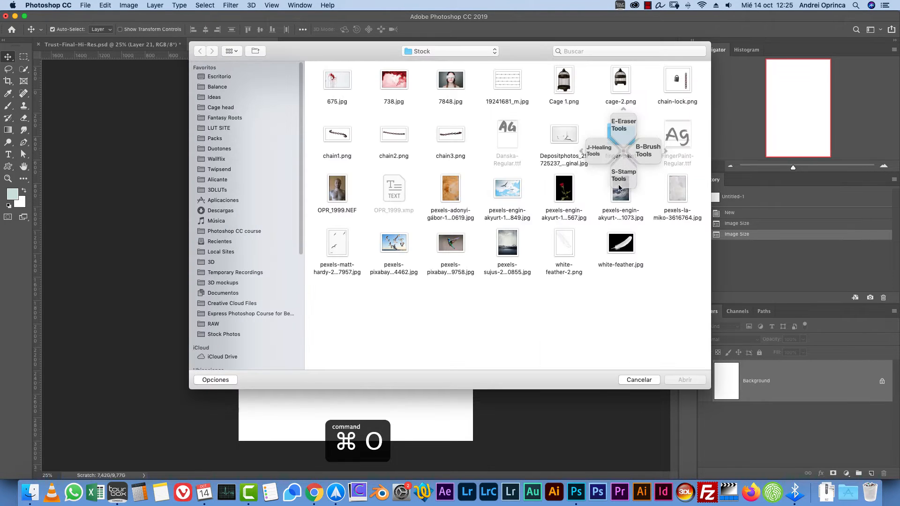
{"action": "left_click_drag", "start_coordinate": [515, 49], "coordinate": [391, 52]}
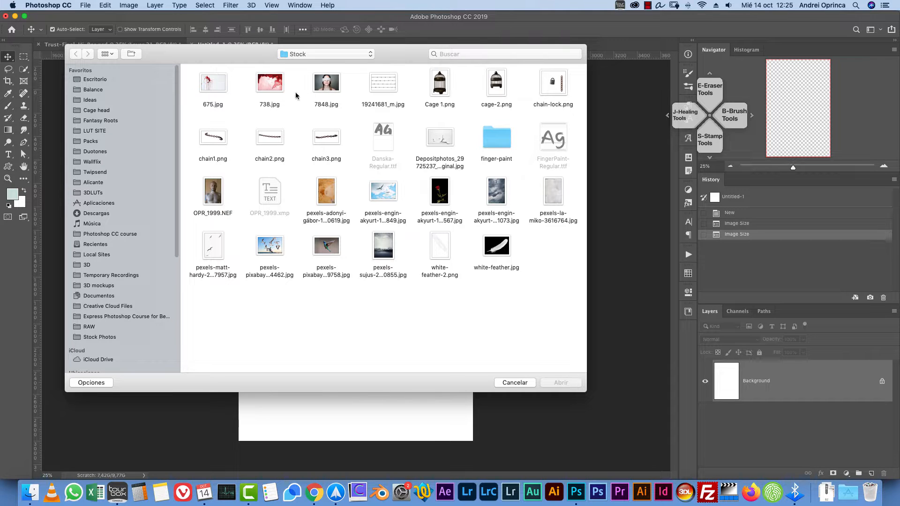
{"action": "left_click", "coordinate": [208, 199]}
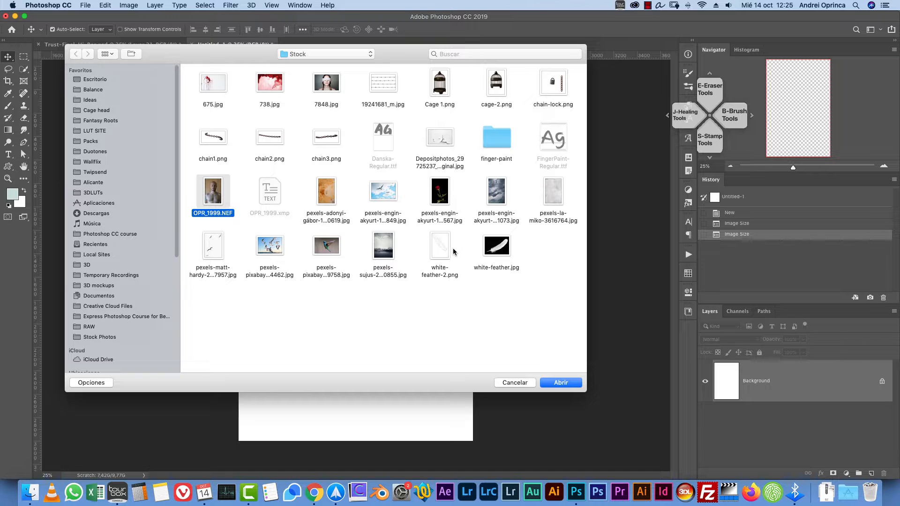
{"action": "key", "text": "space"}
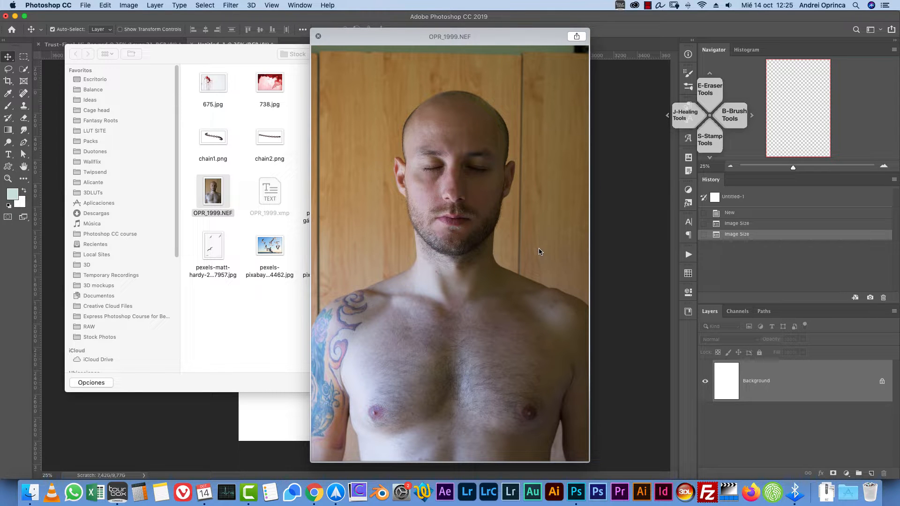
{"action": "key", "text": "space"}
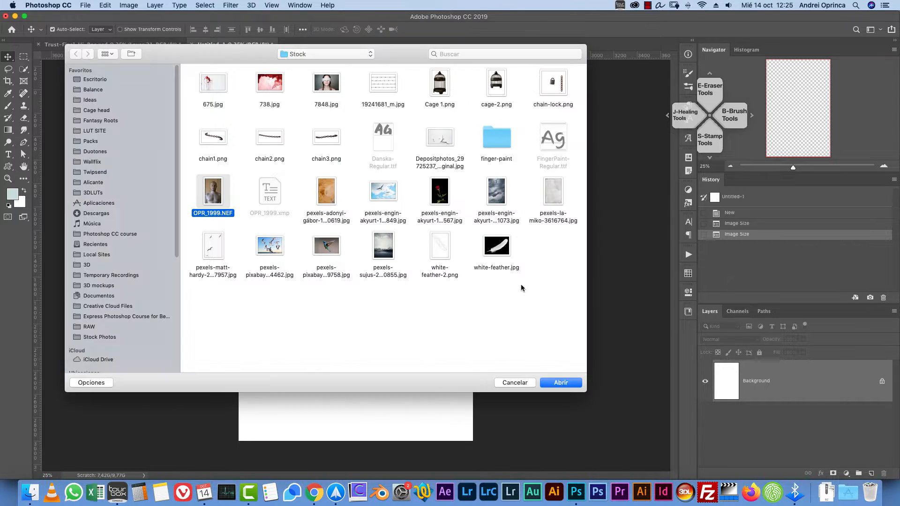
{"action": "left_click", "coordinate": [522, 320]}
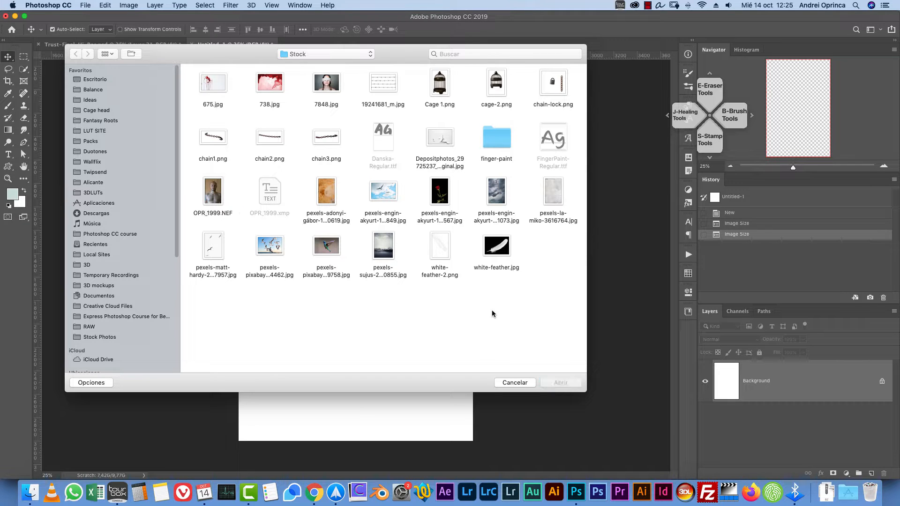
Open pexels-sujus-2450855.jpg, cut its entire image, close it without saving, and paste the landscape into the 2000 x 3000 pixel document
{"action": "left_click", "coordinate": [385, 244]}
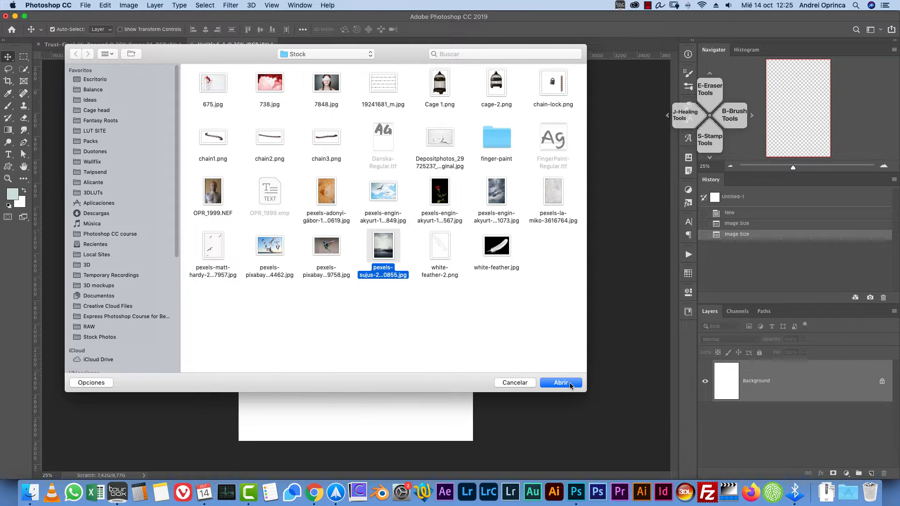
{"action": "left_click", "coordinate": [560, 383]}
{"action": "key", "text": "super+a"}
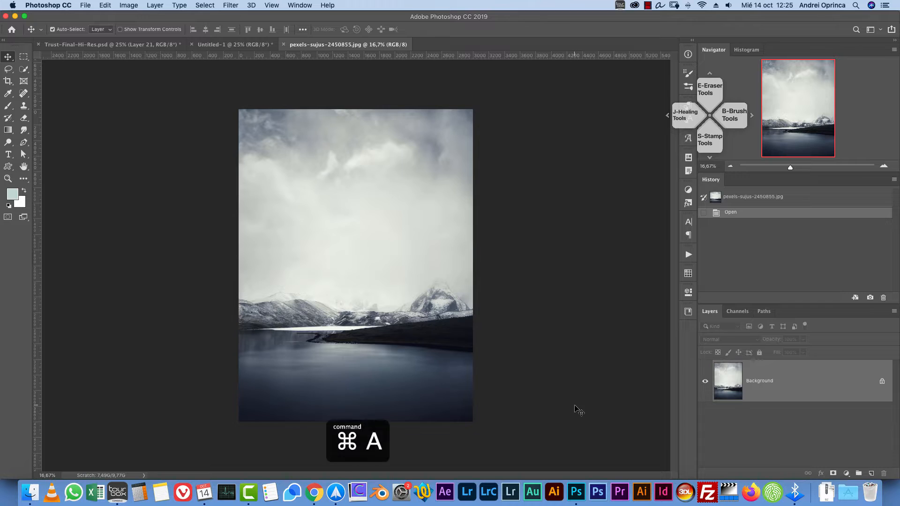
{"action": "key", "text": "super+x"}
{"action": "key", "text": "super+w"}
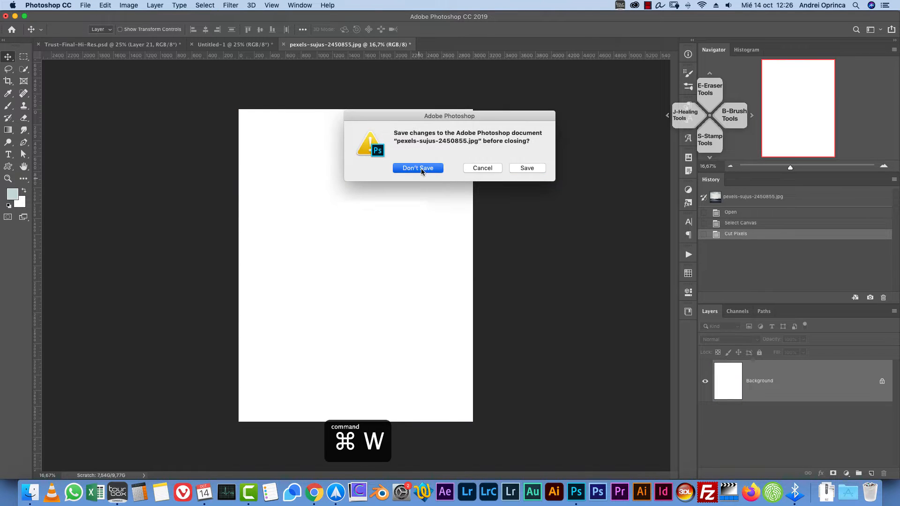
{"action": "left_click", "coordinate": [418, 168]}
{"action": "key", "text": "super+v"}
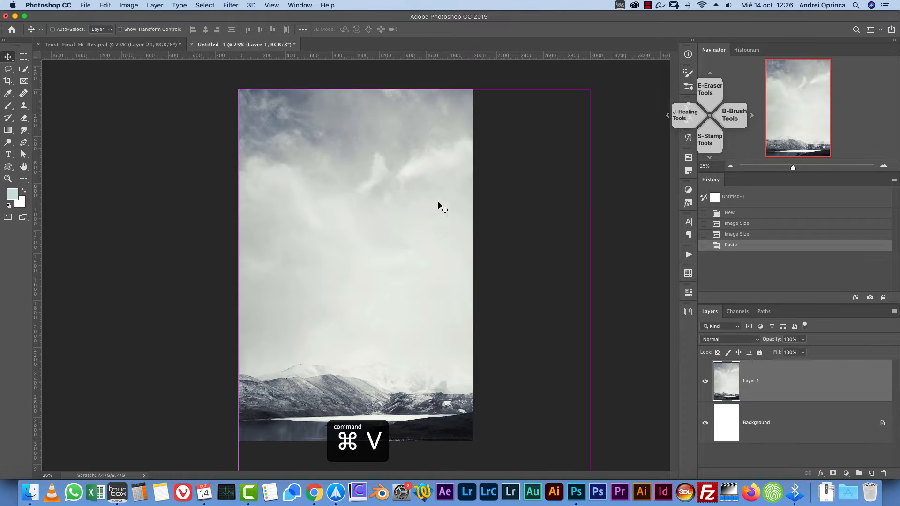
Scale the landscape layer proportionally to about 91% and position it to fill the canvas, with its top edge aligned to the canvas top
{"action": "key", "text": "super+t"}
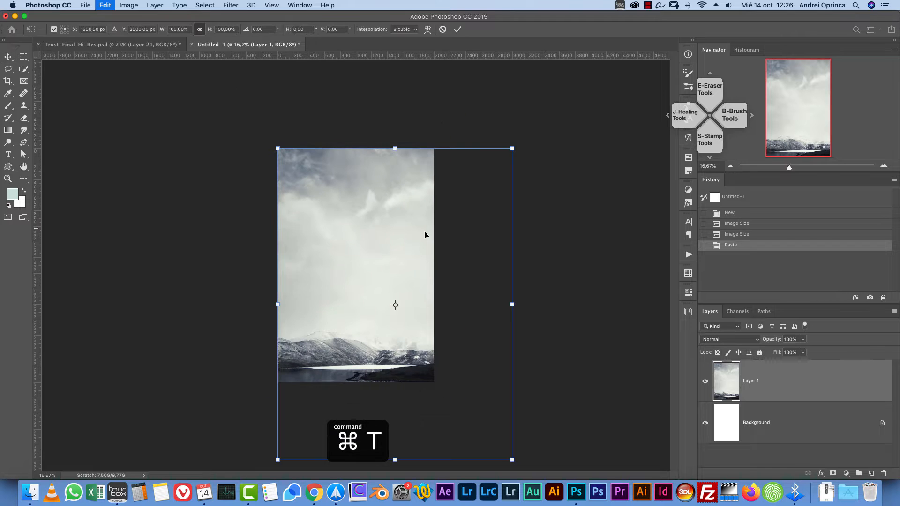
{"action": "left_click_drag", "start_coordinate": [422, 269], "coordinate": [375, 254]}
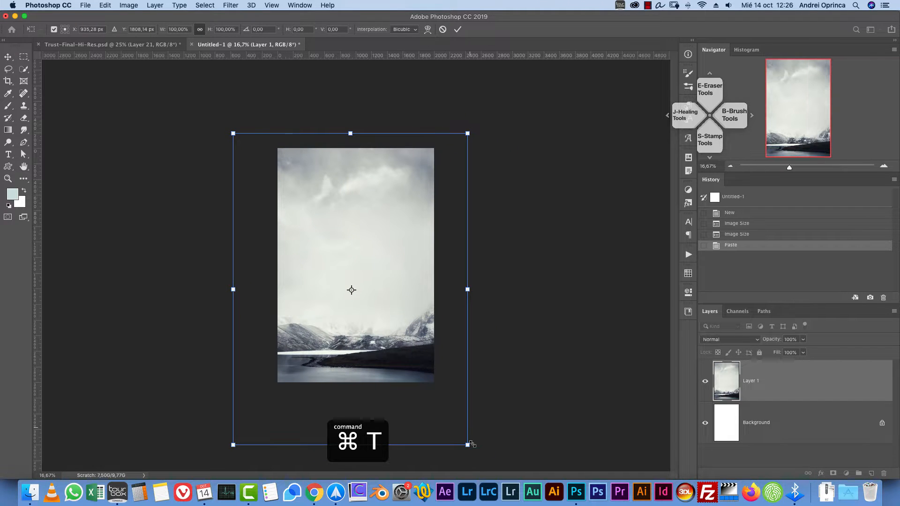
{"action": "left_click_drag", "start_coordinate": [467, 445], "coordinate": [428, 392]}
{"action": "left_click_drag", "start_coordinate": [342, 289], "coordinate": [367, 305]}
{"action": "left_click_drag", "start_coordinate": [454, 411], "coordinate": [472, 432]}
{"action": "left_click_drag", "start_coordinate": [380, 283], "coordinate": [374, 281]}
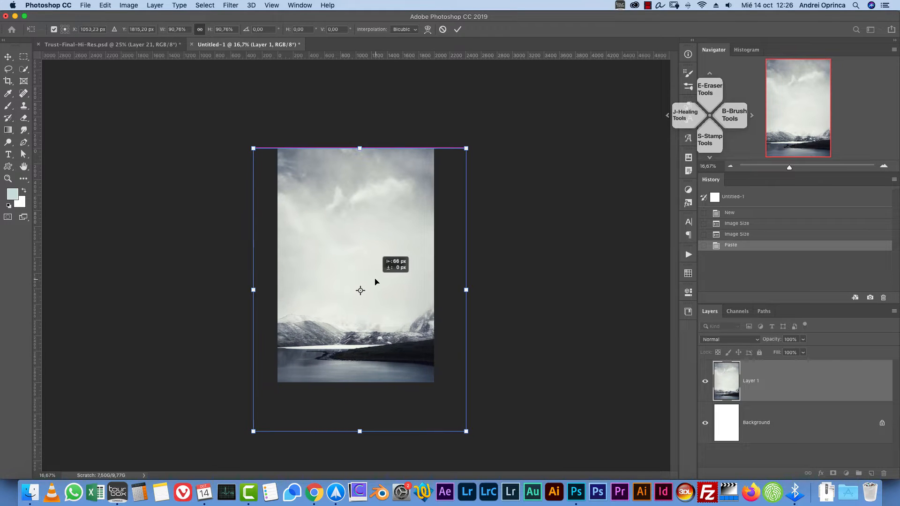
{"action": "key", "text": "Return"}
Check the finished Trust-Final-Hi-Res.psd composition, return to Untitled-1 and move the landscape layer higher so more of the lake shows
{"action": "left_click", "coordinate": [112, 47]}
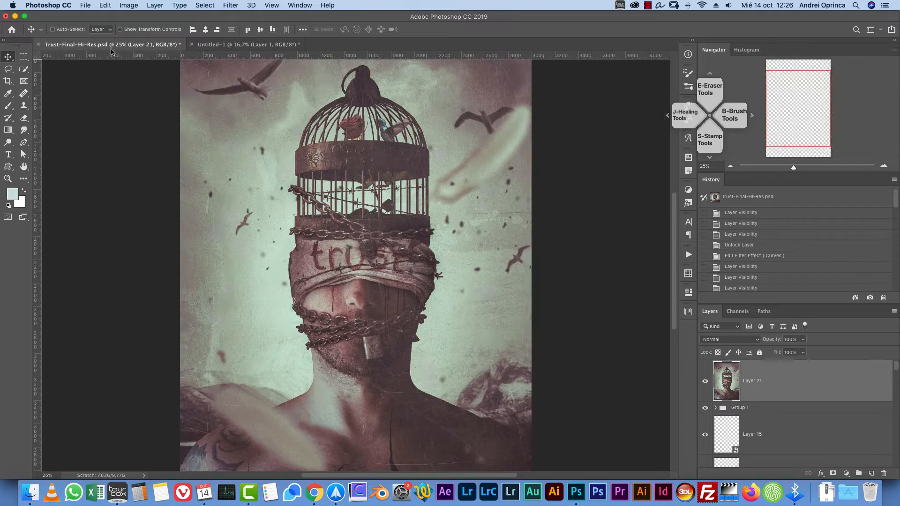
{"action": "left_click", "coordinate": [237, 45]}
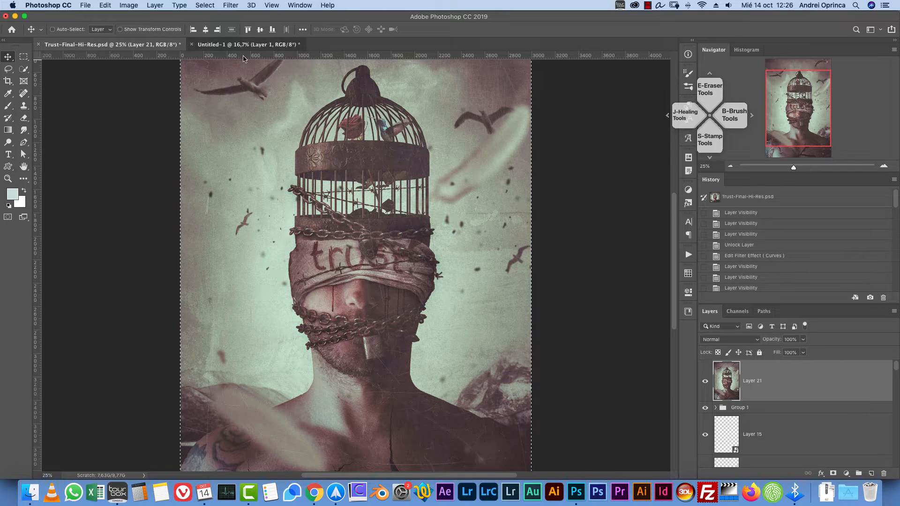
{"action": "key", "text": "super+t"}
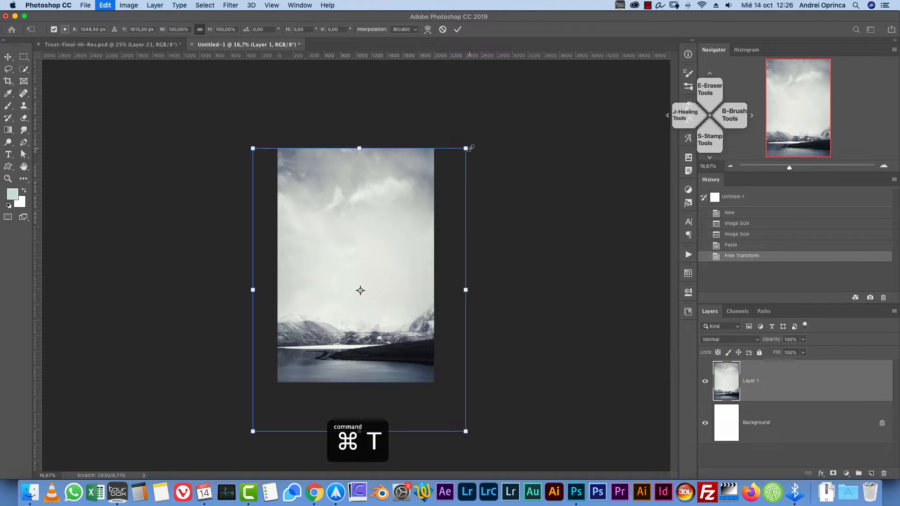
{"action": "left_click_drag", "start_coordinate": [396, 216], "coordinate": [385, 192]}
{"action": "key", "text": "Return"}
Delete the white Background layer and rename the landscape layer "sky"
{"action": "left_click_drag", "start_coordinate": [726, 422], "coordinate": [883, 472]}
{"action": "double_click", "coordinate": [750, 382]}
{"action": "type", "text": "sky"}
{"action": "key", "text": "Return"}
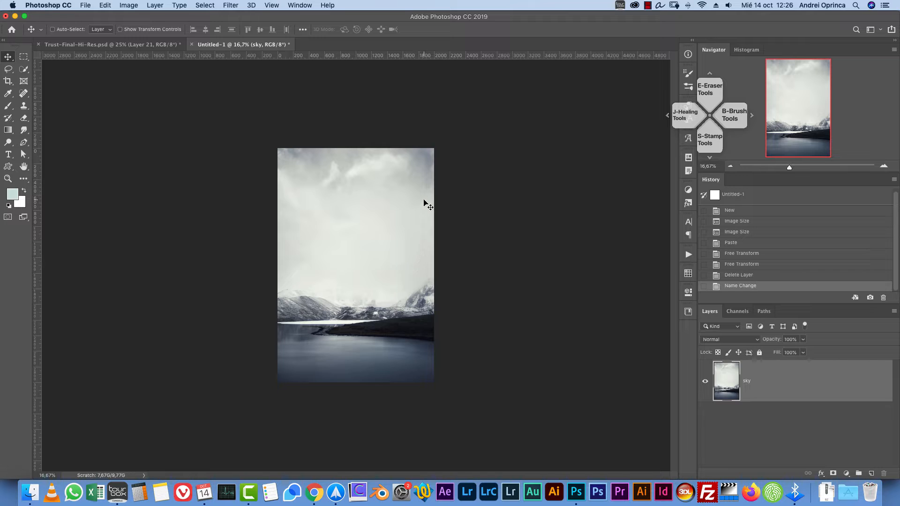
Show the Cage head Stock folder as icons in Finder and set OPR_1999.NEF and OPR_1999.xmp apart from the other files
{"action": "left_click", "coordinate": [30, 492]}
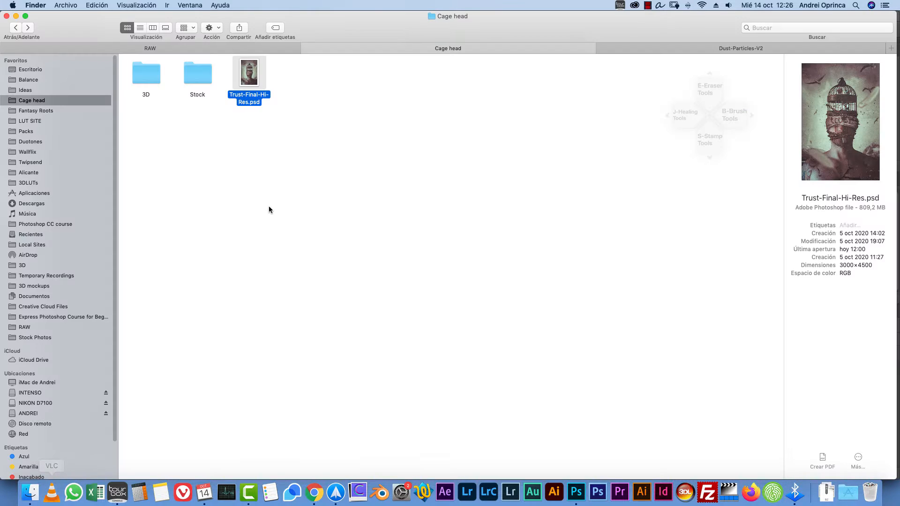
{"action": "double_click", "coordinate": [194, 74]}
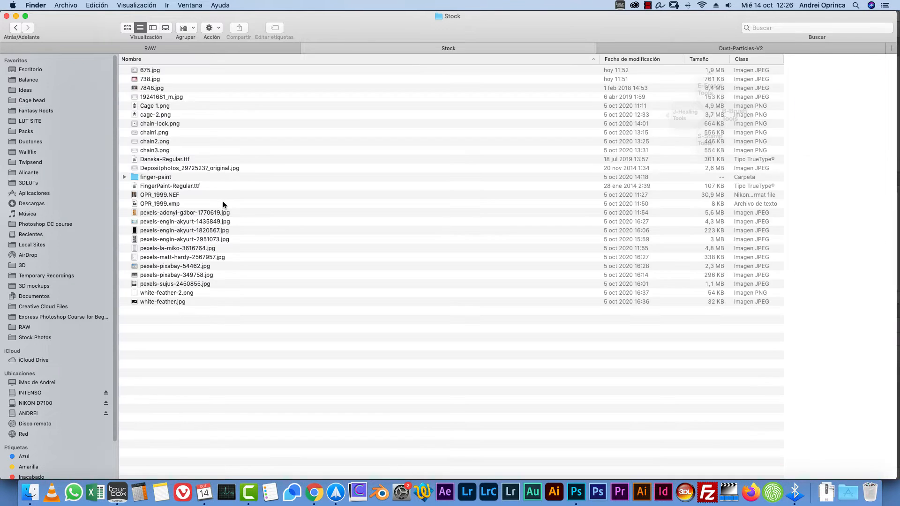
{"action": "left_click", "coordinate": [127, 27]}
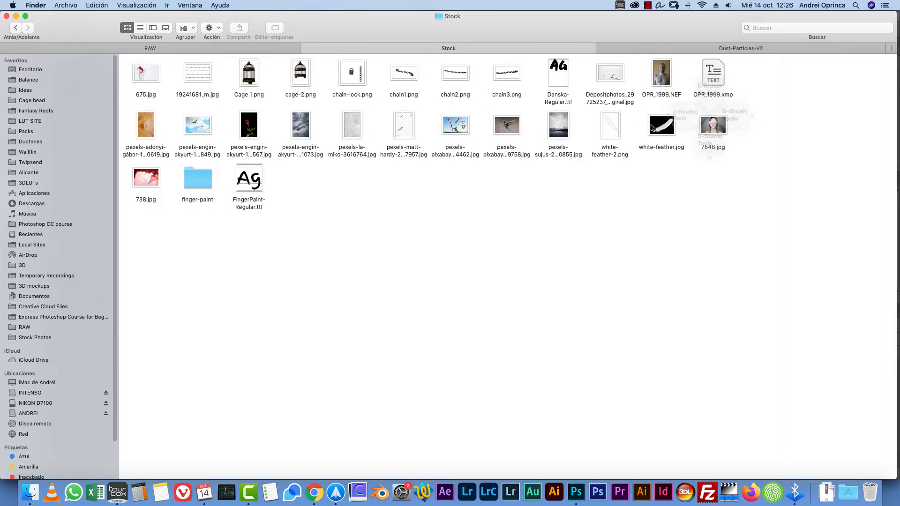
{"action": "left_click", "coordinate": [662, 80]}
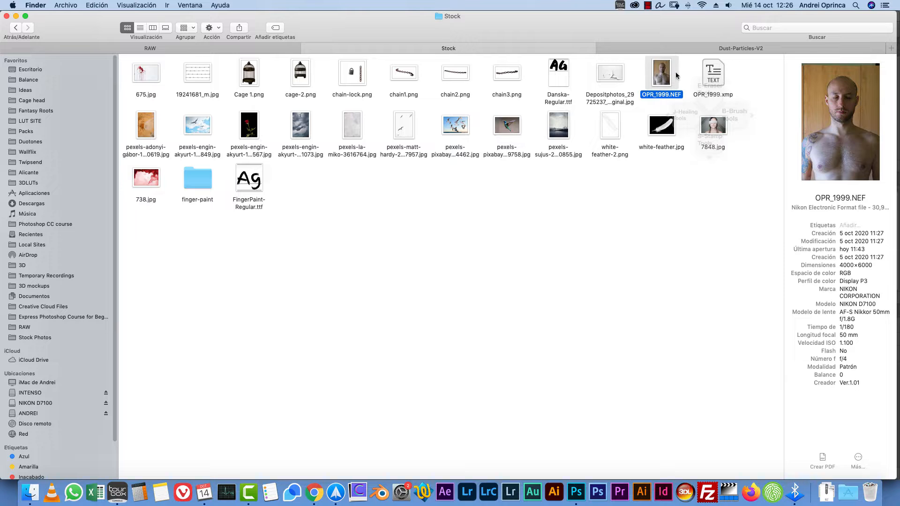
{"action": "left_click_drag", "start_coordinate": [716, 73], "coordinate": [757, 194]}
{"action": "left_click_drag", "start_coordinate": [660, 72], "coordinate": [654, 198]}
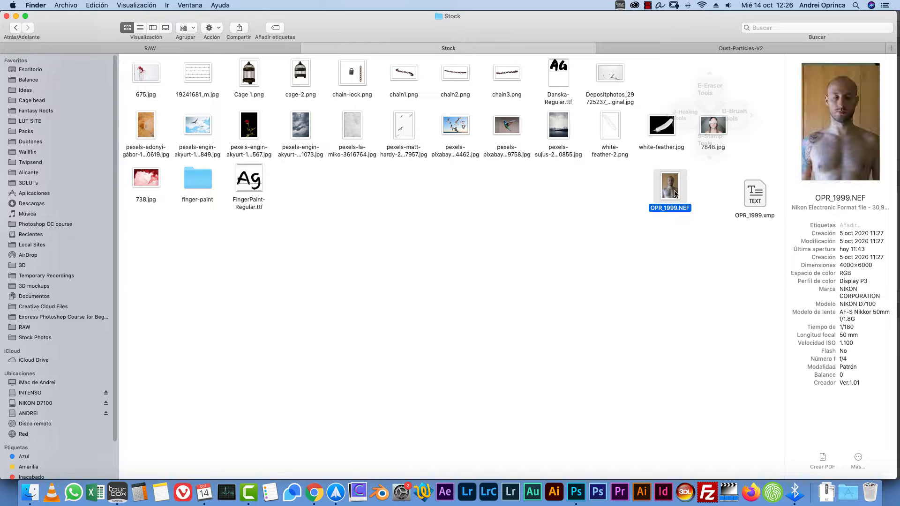
Bring up OPR_1999.NEF in Camera Raw and inspect its OPR_1999.xmp sidecar file in the Stock folder
{"action": "key", "text": "super+Tab"}
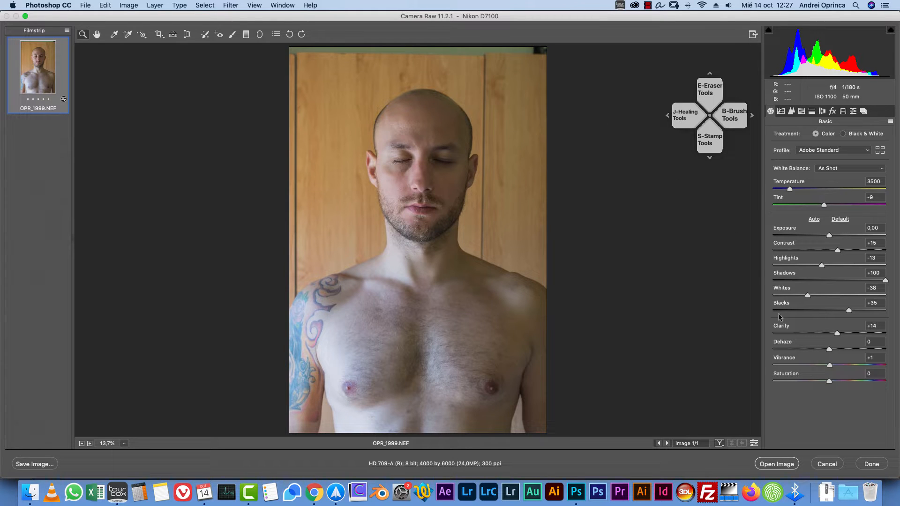
{"action": "key", "text": "super+Tab"}
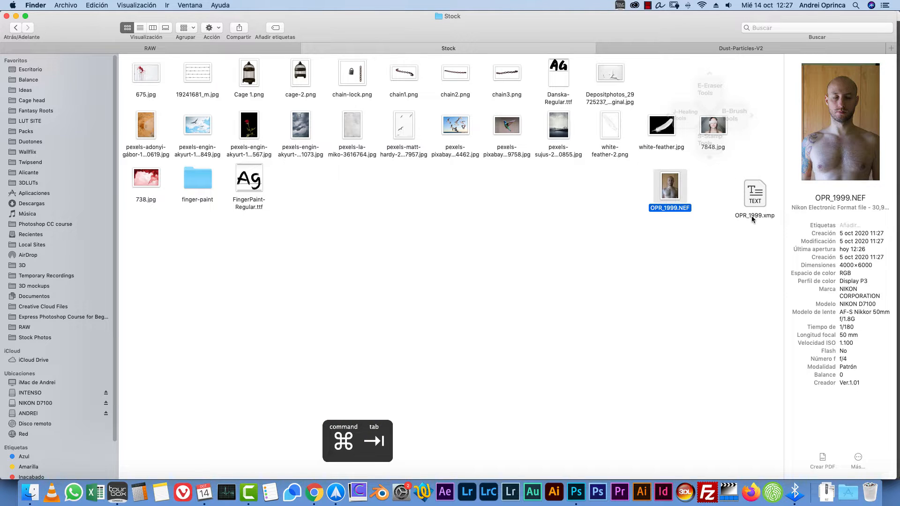
{"action": "left_click", "coordinate": [759, 197]}
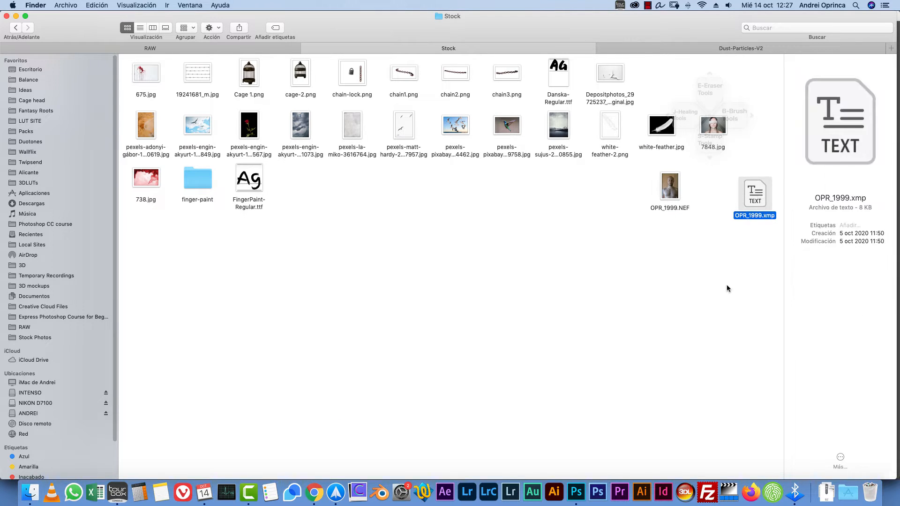
{"action": "key", "text": "super+Tab"}
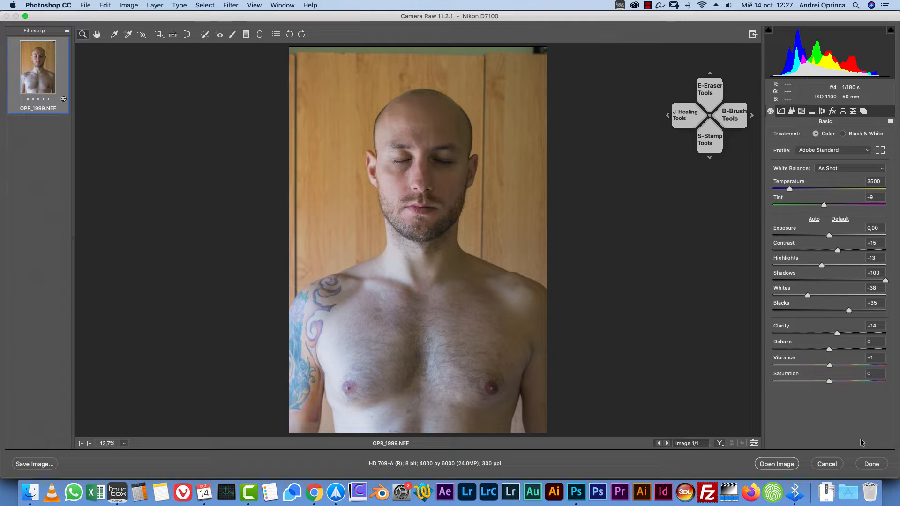
Open OPR_1999.NEF as a copy from Camera Raw, cut its entire image, close it without saving, and paste the portrait into Untitled-1
{"action": "key", "text": "alt"}
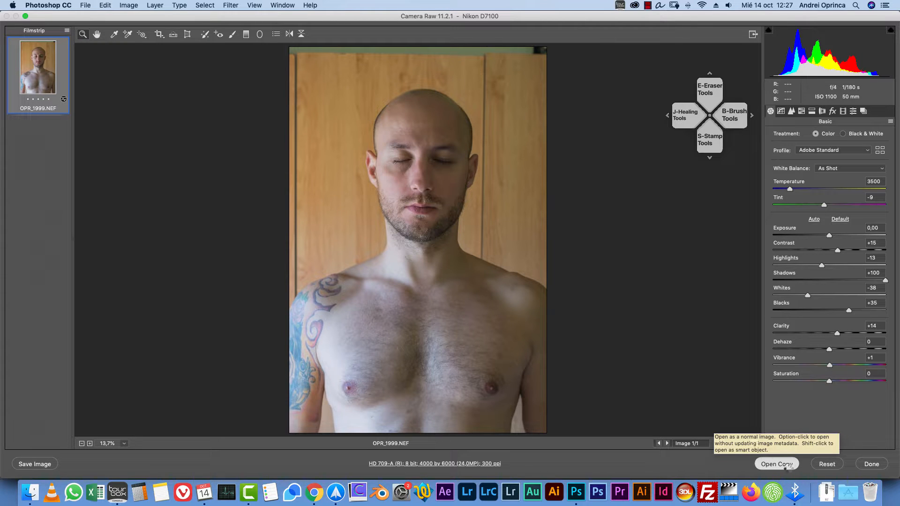
{"action": "left_click", "coordinate": [786, 469], "text": "alt"}
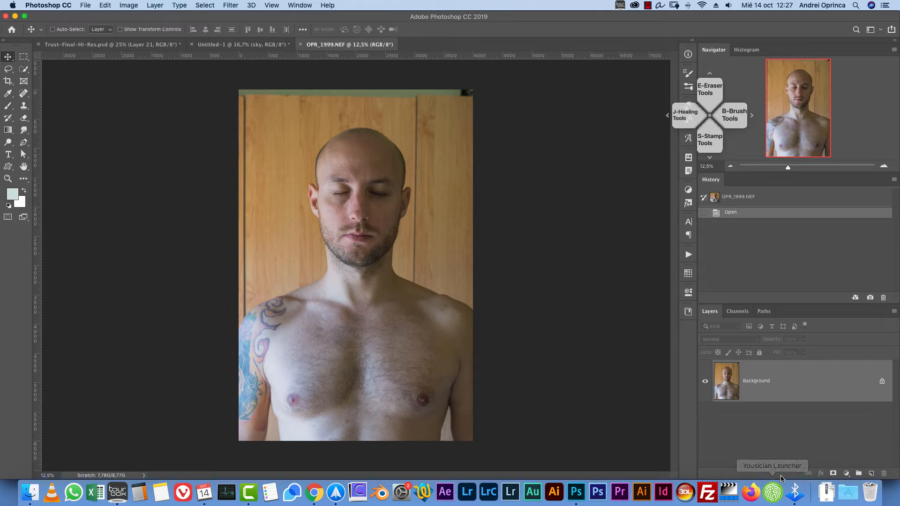
{"action": "key", "text": "super+a"}
{"action": "key", "text": "super+x"}
{"action": "key", "text": "super+w"}
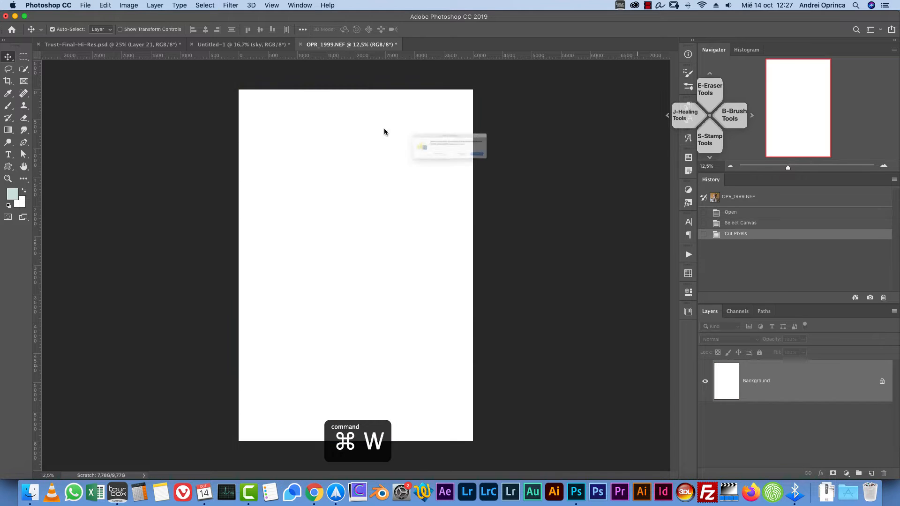
{"action": "left_click", "coordinate": [417, 168]}
{"action": "key", "text": "super+v"}
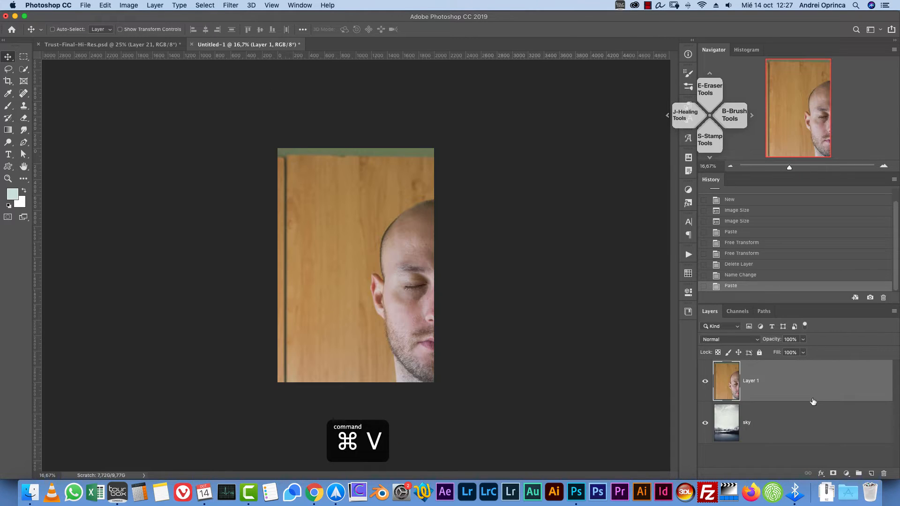
Convert the pasted portrait layer to a smart object
{"action": "key", "text": "super+t"}
{"action": "key", "text": "Escape"}
{"action": "right_click", "coordinate": [808, 386]}
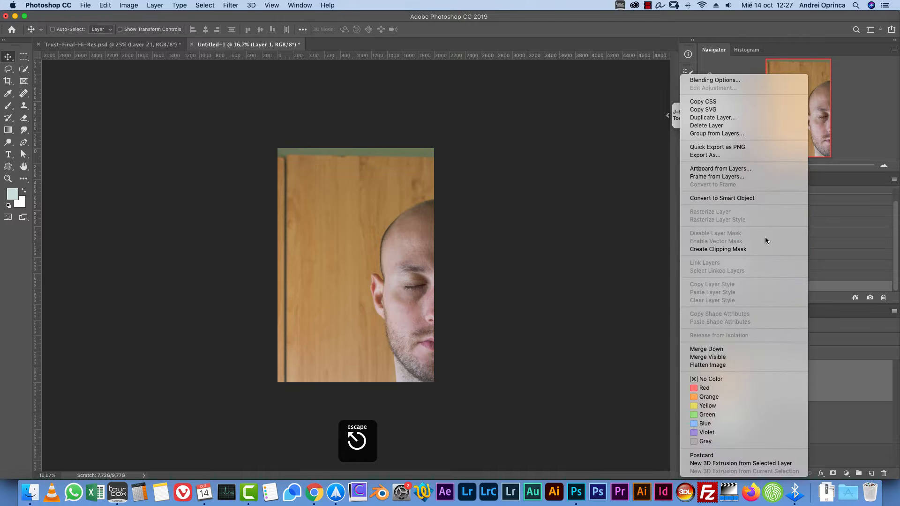
{"action": "left_click", "coordinate": [733, 197]}
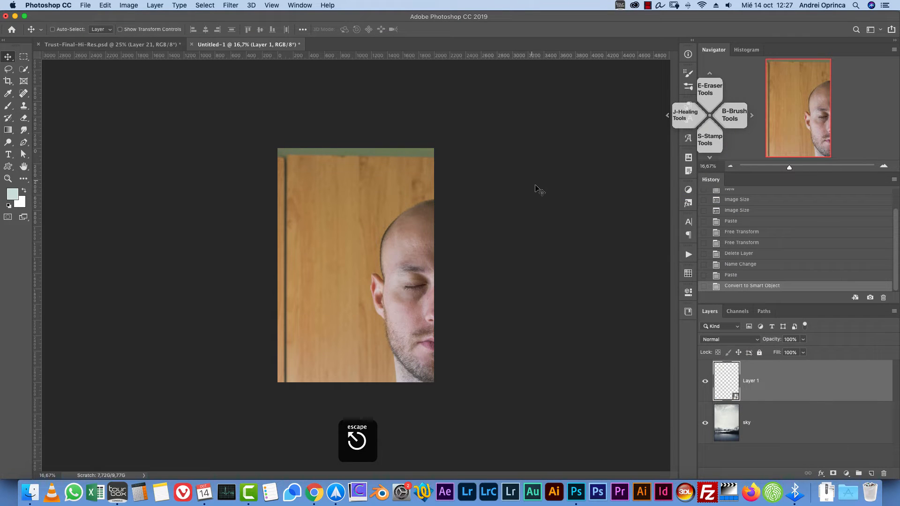
Scale the portrait smart object proportionally to about 54% and center the man on the canvas, with the photo's top slightly below the canvas top
{"action": "key", "text": "super+t"}
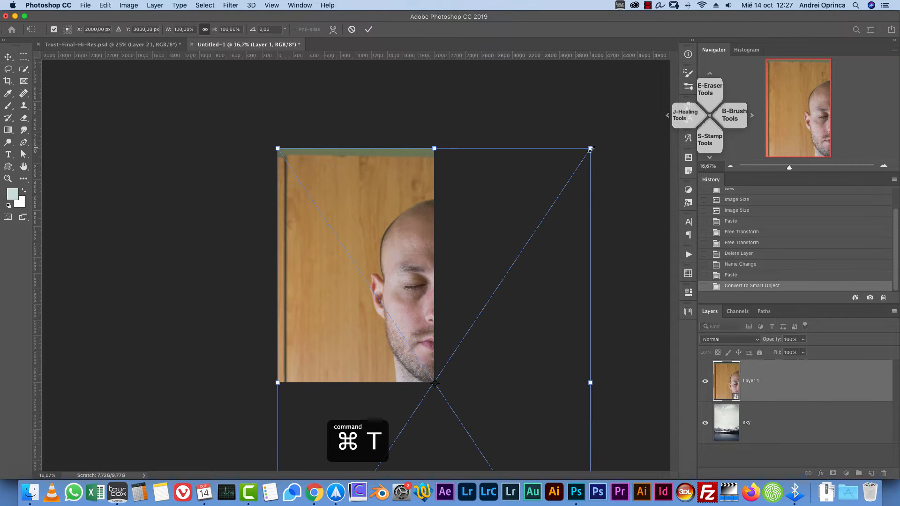
{"action": "left_click_drag", "start_coordinate": [589, 147], "coordinate": [385, 342]}
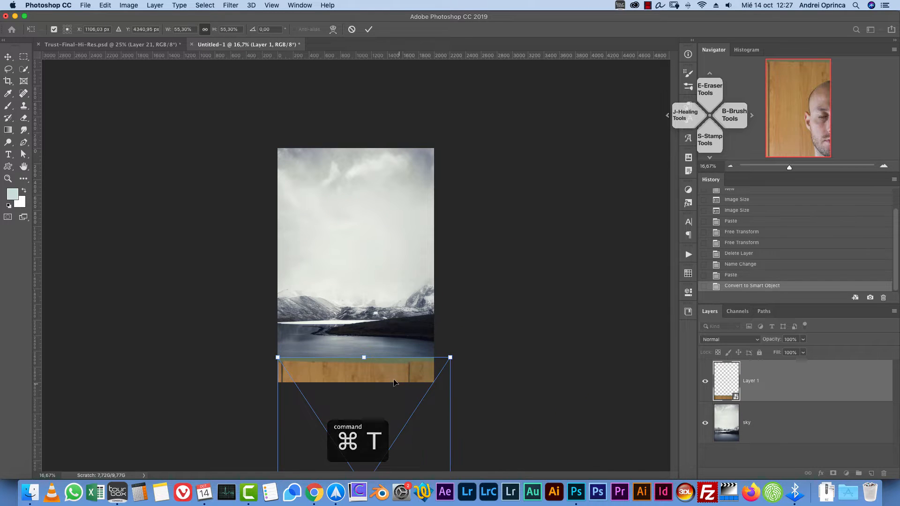
{"action": "left_click_drag", "start_coordinate": [395, 375], "coordinate": [388, 181]}
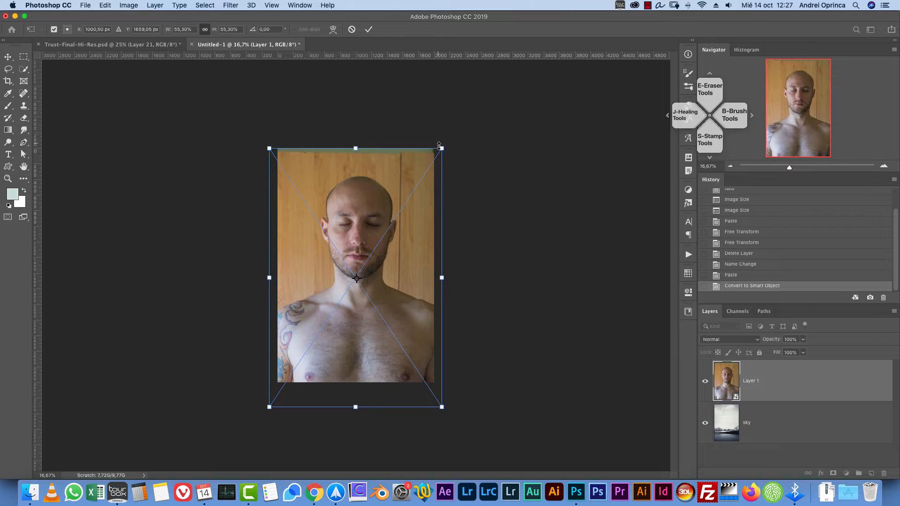
{"action": "left_click_drag", "start_coordinate": [441, 148], "coordinate": [437, 155]}
{"action": "left_click_drag", "start_coordinate": [398, 222], "coordinate": [394, 227]}
{"action": "key", "text": "Left"}
{"action": "key", "text": "Left"}
{"action": "key", "text": "Left"}
{"action": "key", "text": "Left"}
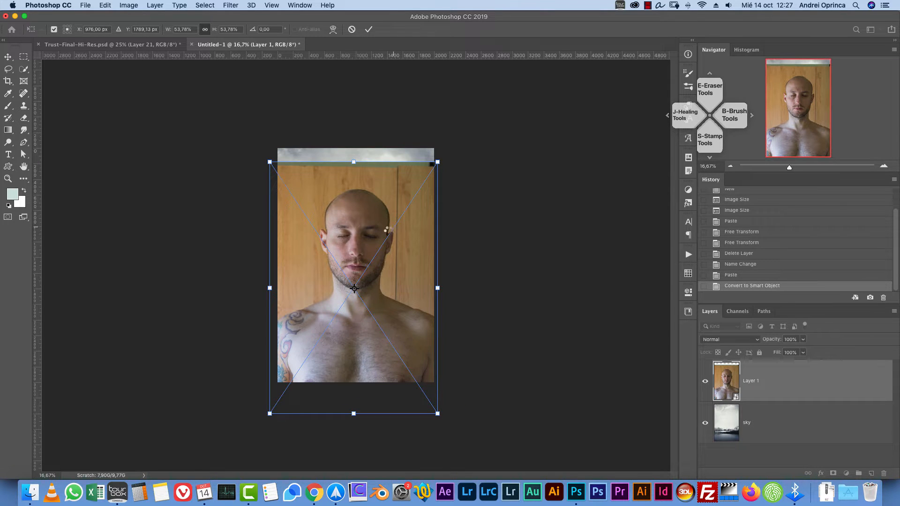
{"action": "key", "text": "Return"}
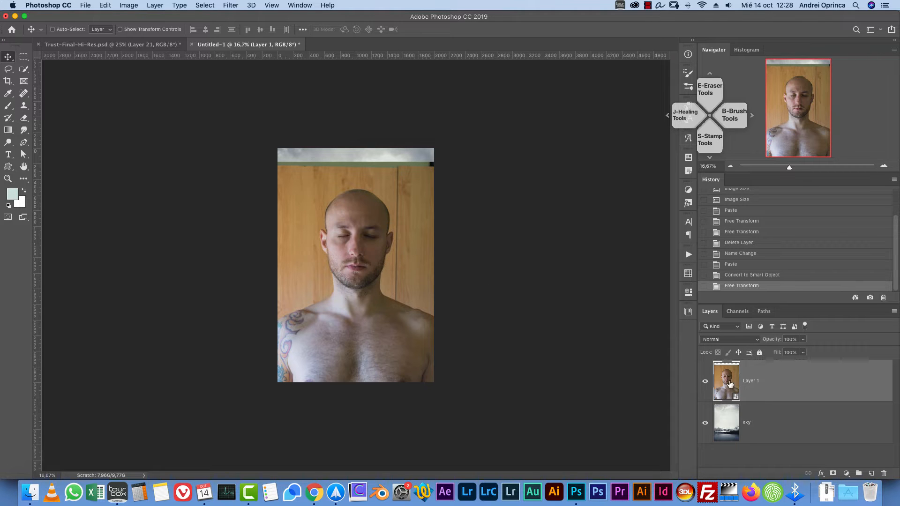
Open the portrait smart object's contents and select the wooden background with the Quick Selection tool at a brush size of 100
{"action": "double_click", "coordinate": [733, 388]}
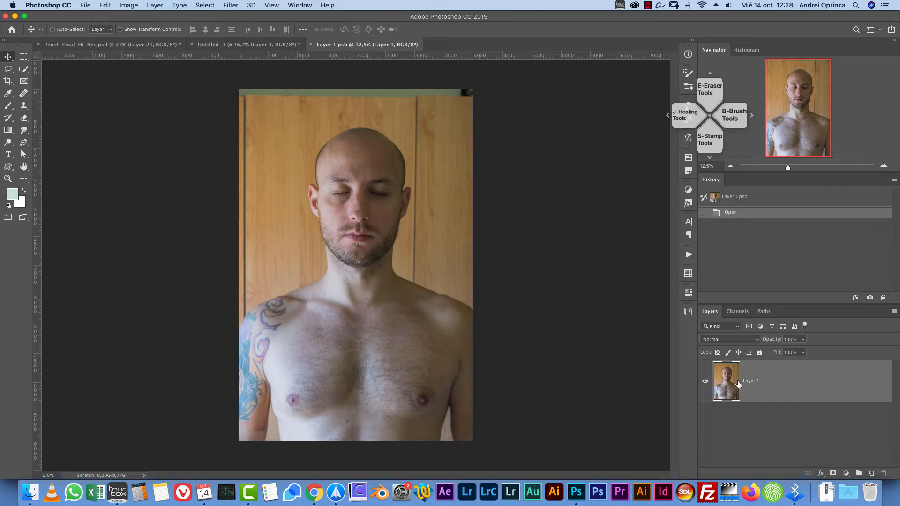
{"action": "left_click", "coordinate": [24, 68]}
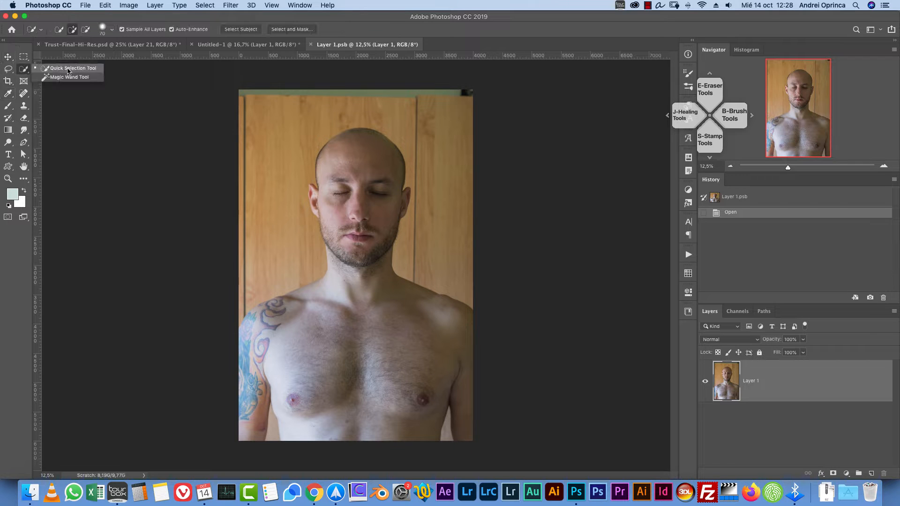
{"action": "key", "text": "bracketright"}
{"action": "mouse_move", "coordinate": [257, 279]}
{"action": "left_mouse_down"}
{"action": "mouse_move", "coordinate": [282, 171]}
{"action": "mouse_move", "coordinate": [306, 122]}
{"action": "mouse_move", "coordinate": [324, 111]}
{"action": "mouse_move", "coordinate": [404, 112]}
{"action": "mouse_move", "coordinate": [452, 180]}
{"action": "left_mouse_up"}
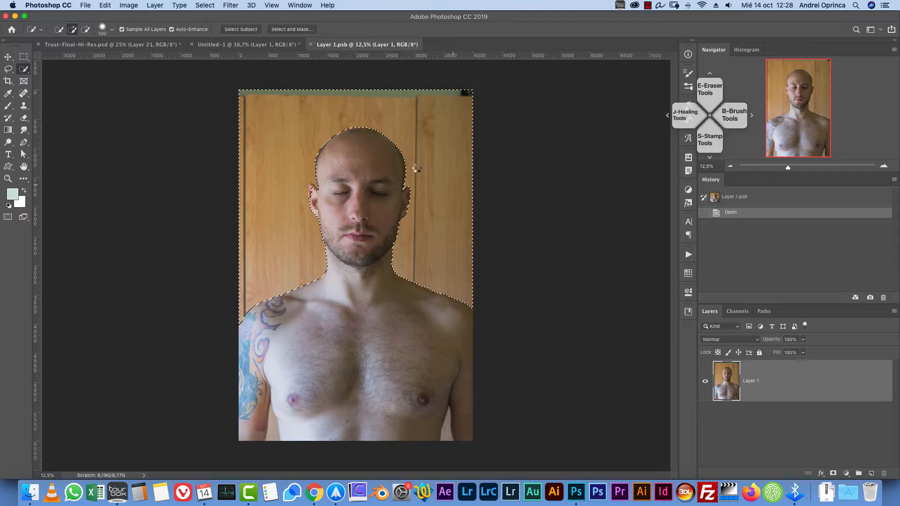
Refine the background selection along the edge of the head and ear using a 25 px Quick Selection brush
{"action": "scroll", "coordinate": [302, 185], "scroll_direction": "up", "scroll_amount": 6}
{"action": "key", "text": "bracketleft"}
{"action": "key", "text": "bracketleft"}
{"action": "key", "text": "bracketleft"}
{"action": "key", "text": "bracketleft"}
{"action": "key", "text": "bracketleft"}
{"action": "key", "text": "bracketleft"}
{"action": "key", "text": "bracketleft"}
{"action": "key", "text": "bracketleft"}
{"action": "key", "text": "bracketleft"}
{"action": "key", "text": "bracketleft"}
{"action": "mouse_move", "coordinate": [381, 229]}
{"action": "left_mouse_down"}
{"action": "mouse_move", "coordinate": [359, 257]}
{"action": "mouse_move", "coordinate": [360, 430]}
{"action": "left_mouse_up"}
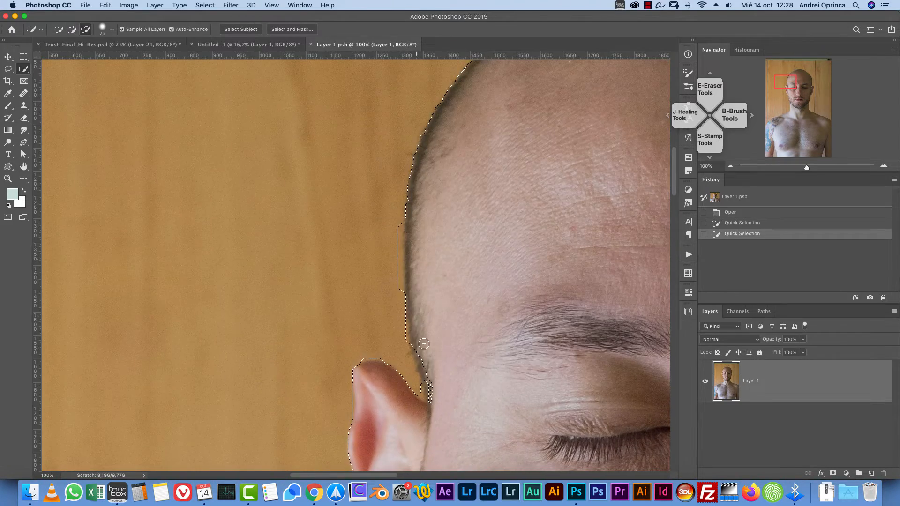
{"action": "left_click_drag", "start_coordinate": [414, 346], "coordinate": [410, 230]}
{"action": "left_click_drag", "start_coordinate": [607, 155], "coordinate": [367, 420]}
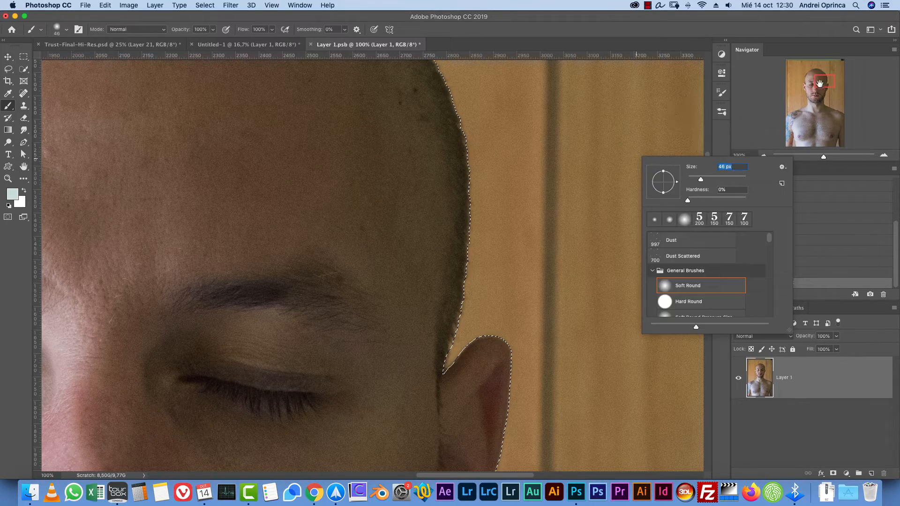
Exit Quick Mask and add a layer mask to Layer 1 that hides the selected wooden background
{"action": "key", "text": "q"}
{"action": "key", "text": "super+minus"}
{"action": "key", "text": "super+minus"}
{"action": "key", "text": "super+minus"}
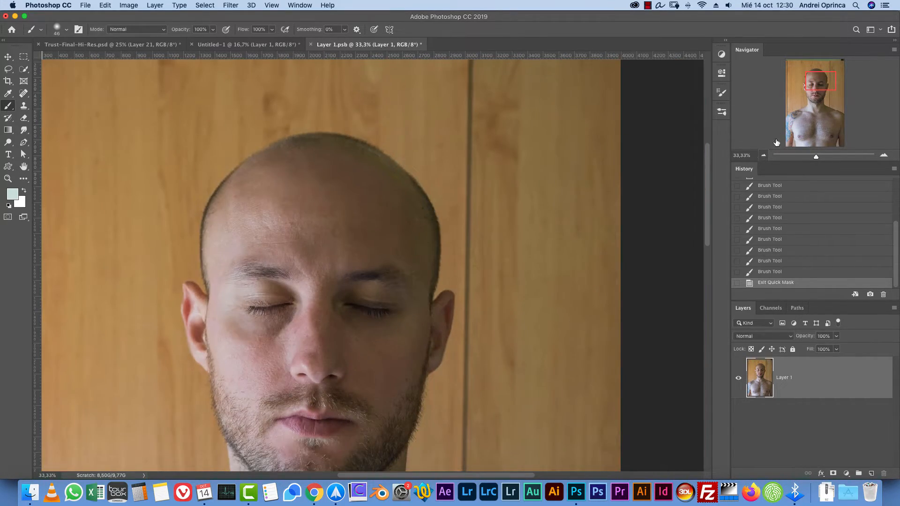
{"action": "left_click_drag", "start_coordinate": [818, 87], "coordinate": [815, 106]}
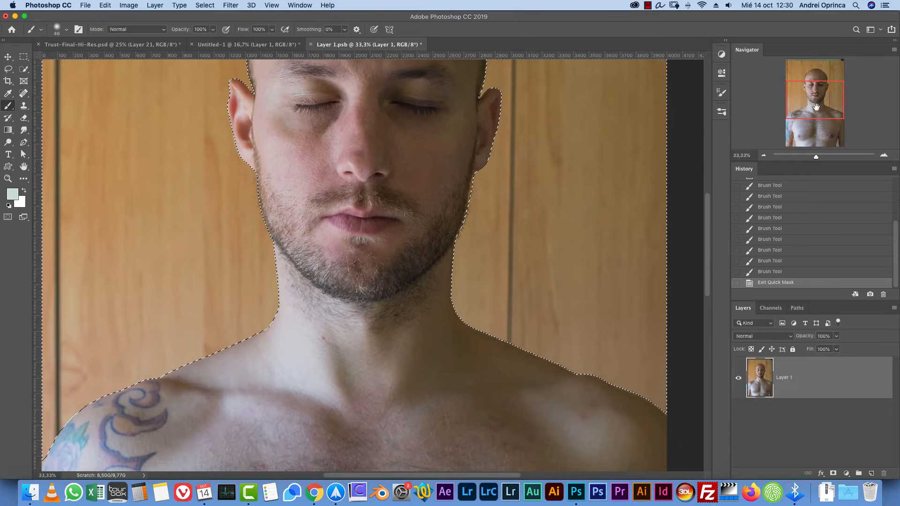
{"action": "left_click", "coordinate": [833, 473]}
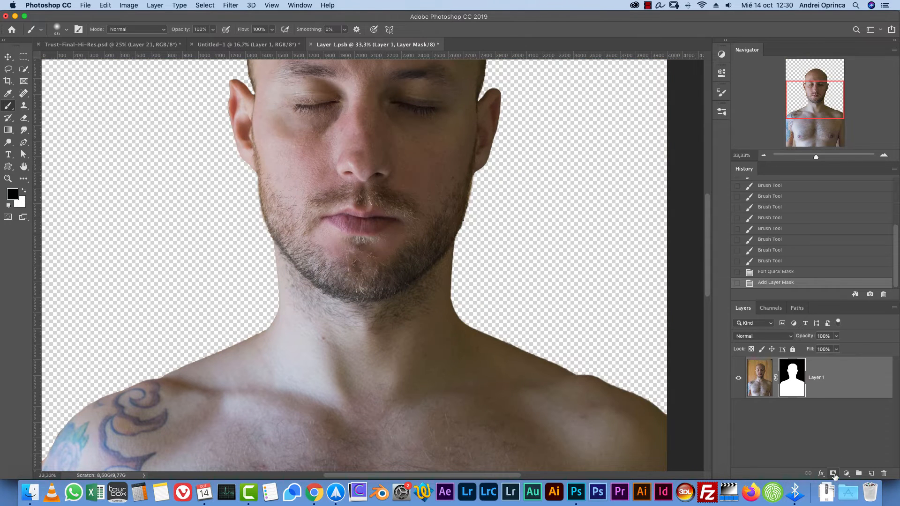
Refine Layer 1's mask in Select and Mask with a 4.1 px feather, 26% contrast and -30% edge shift, output to the layer mask
{"action": "right_click", "coordinate": [792, 369]}
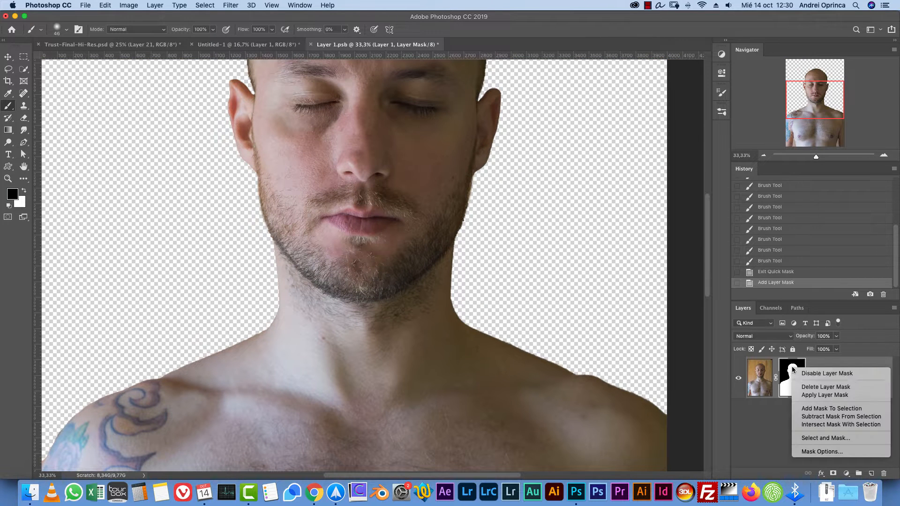
{"action": "left_click", "coordinate": [819, 437]}
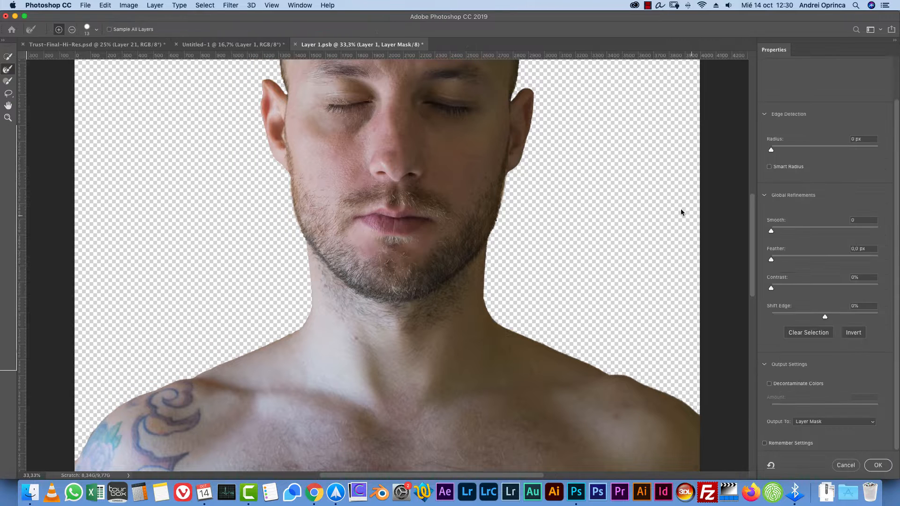
{"action": "left_click_drag", "start_coordinate": [771, 259], "coordinate": [795, 260]}
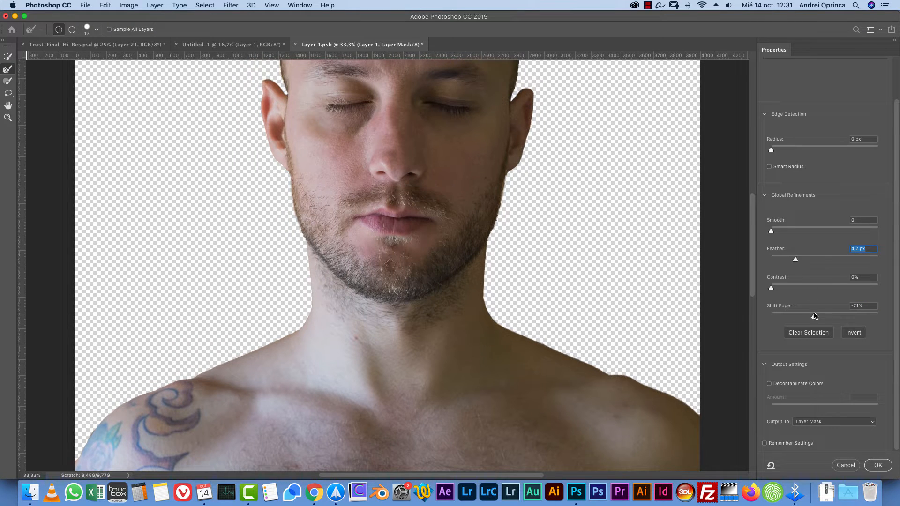
{"action": "left_click", "coordinate": [799, 286]}
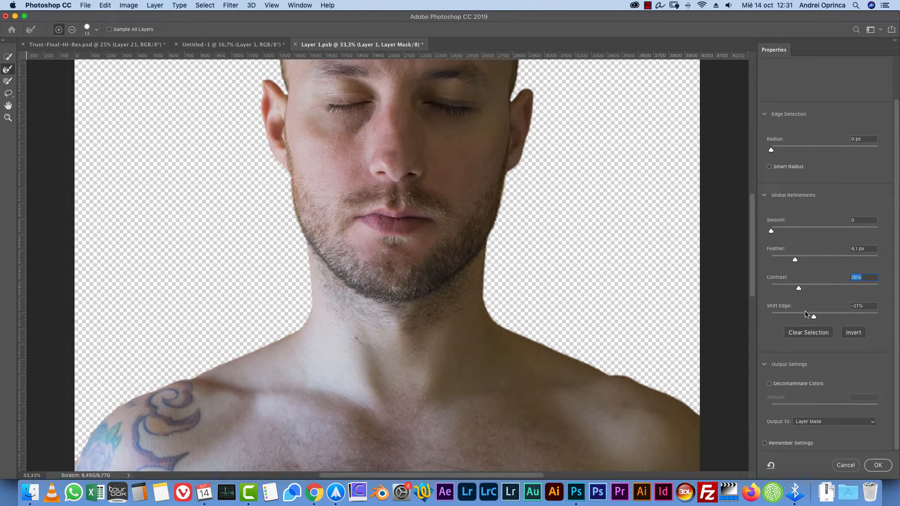
{"action": "left_click", "coordinate": [807, 318]}
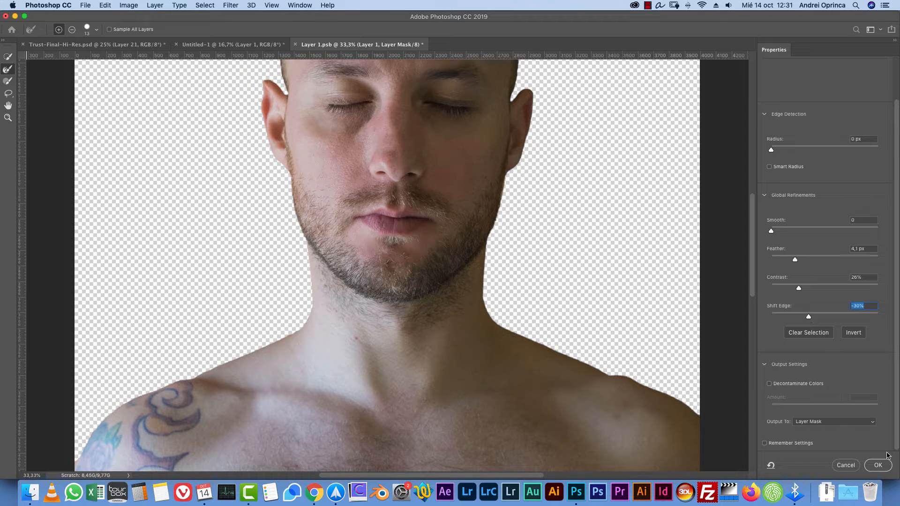
{"action": "left_click", "coordinate": [881, 467]}
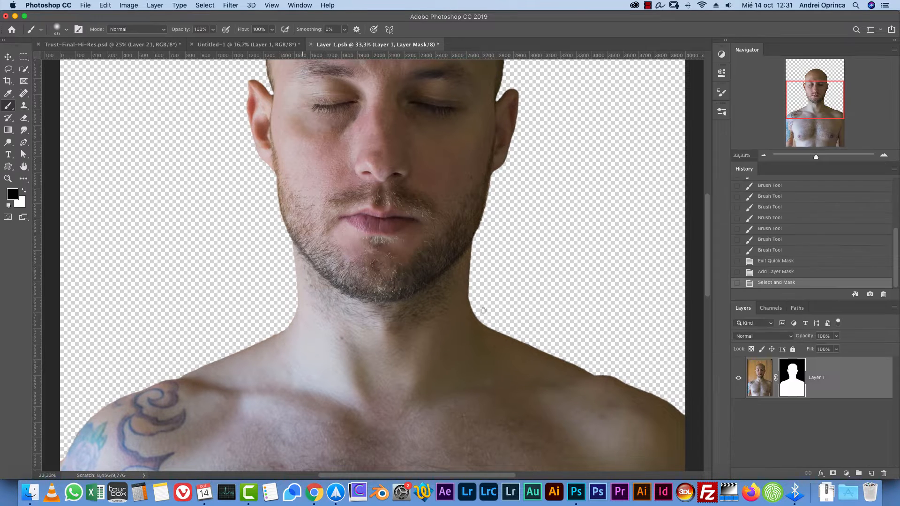
Save the masked portrait smart object's contents and close Layer 1.psb to update the composite
{"action": "left_click_drag", "start_coordinate": [808, 108], "coordinate": [784, 158]}
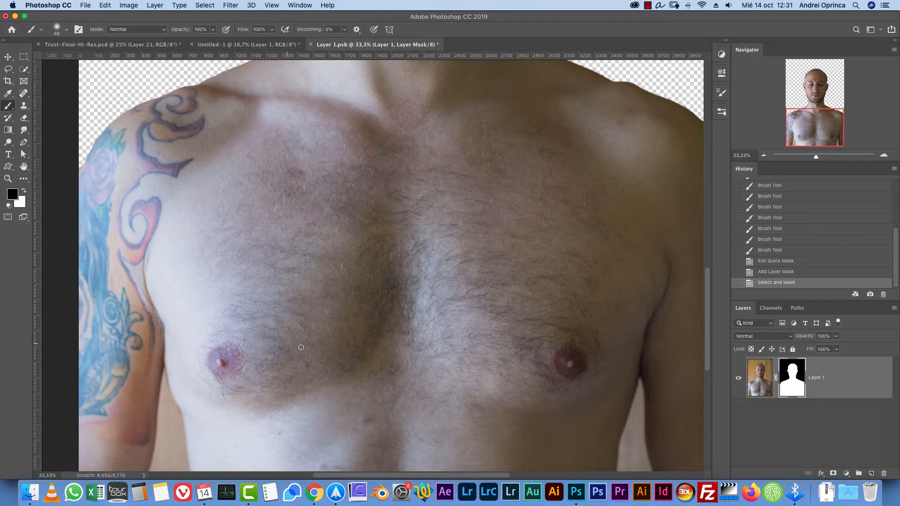
{"action": "left_click_drag", "start_coordinate": [475, 242], "coordinate": [473, 384]}
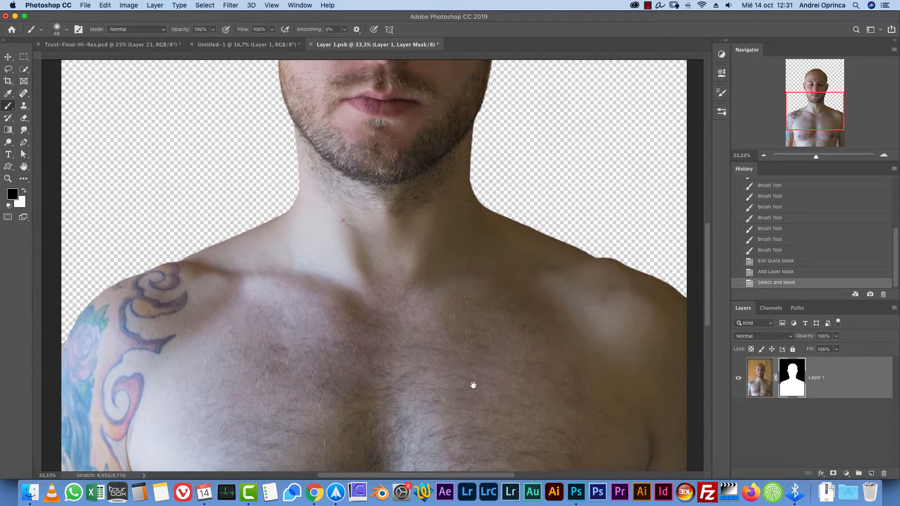
{"action": "left_click", "coordinate": [761, 156]}
{"action": "left_click", "coordinate": [761, 156]}
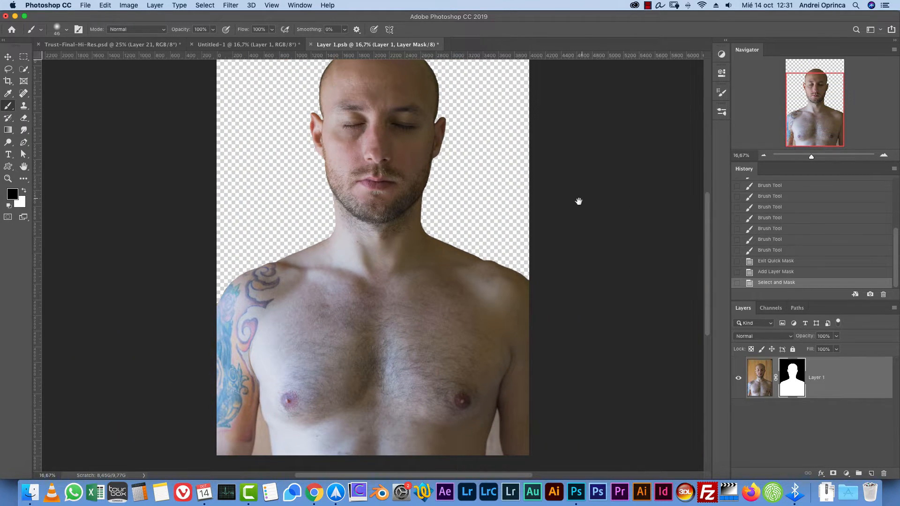
{"action": "left_click_drag", "start_coordinate": [578, 201], "coordinate": [548, 242]}
{"action": "key", "text": "super+s"}
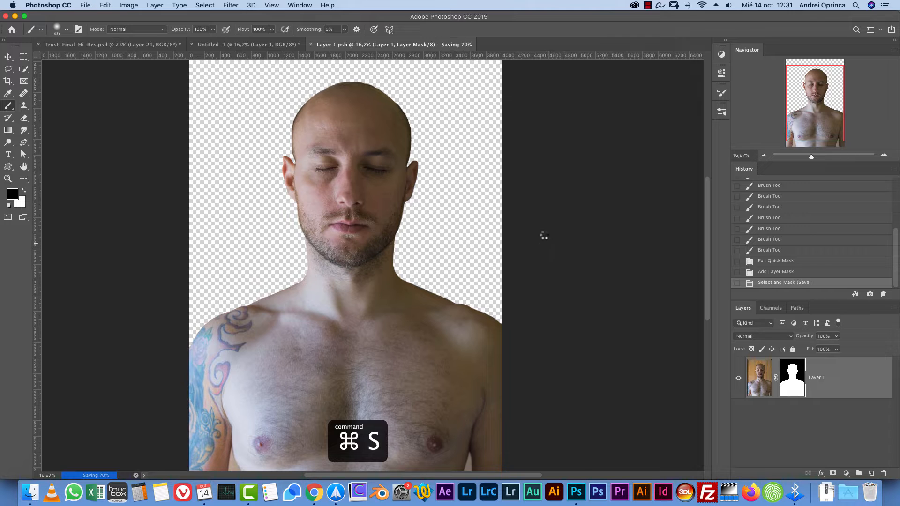
{"action": "left_click", "coordinate": [310, 44]}
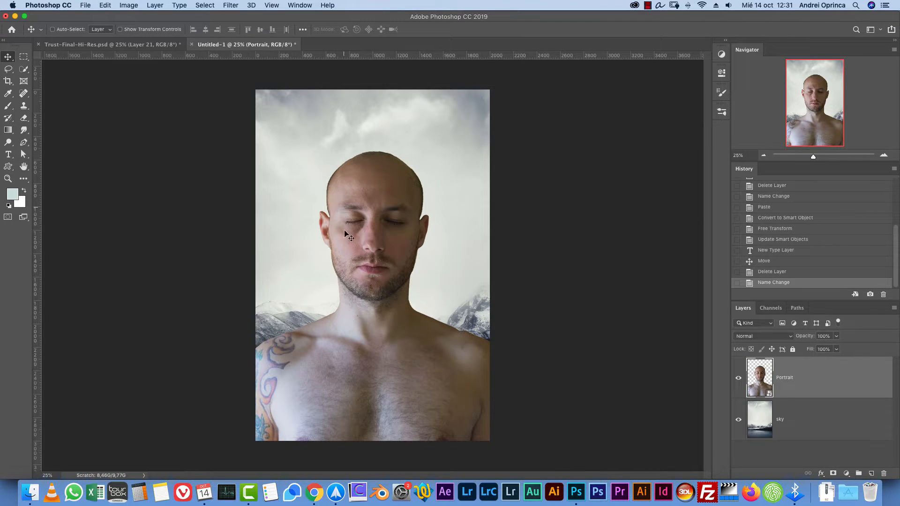
{"action": "left_click", "coordinate": [85, 6]}
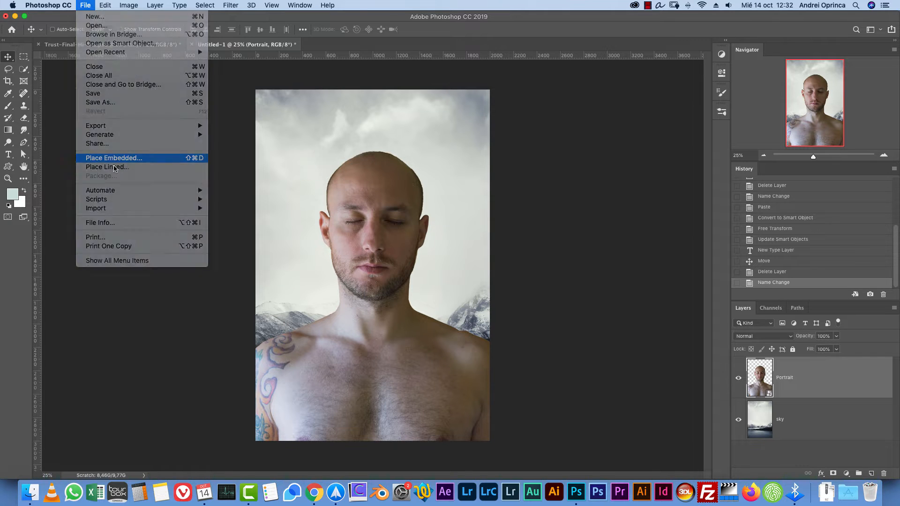
{"action": "left_click", "coordinate": [111, 158]}
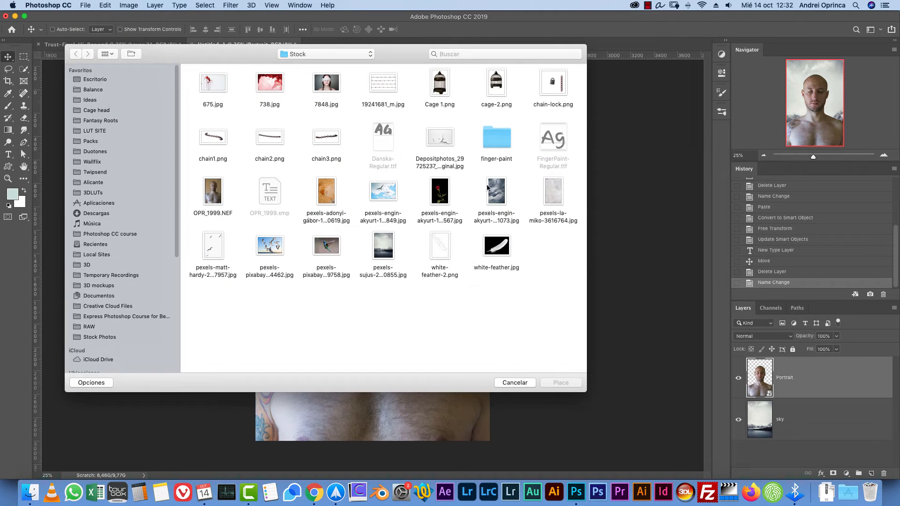
{"action": "key", "text": "Escape"}
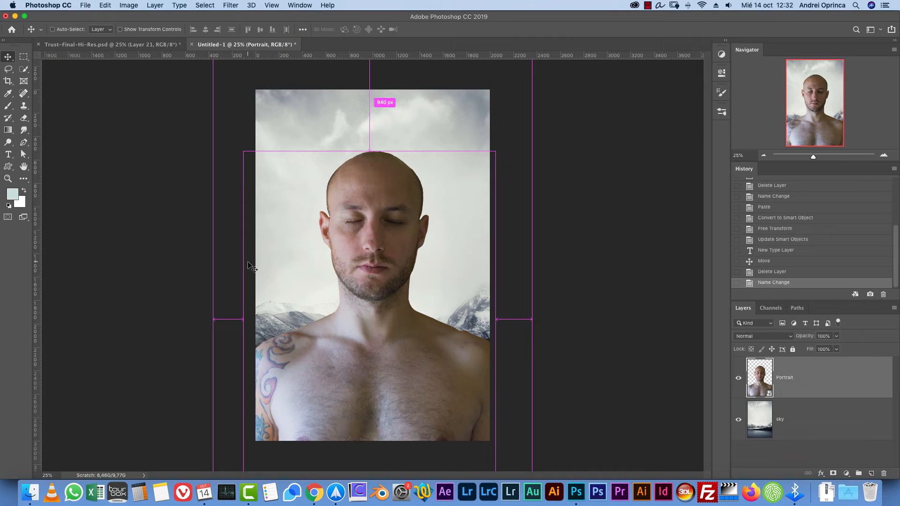
Open the seagull photos pexels-matt-hardy-2567957.jpg and pexels-engin-akyurt-1435849.jpg from the Stock folder
{"action": "key", "text": "super+o"}
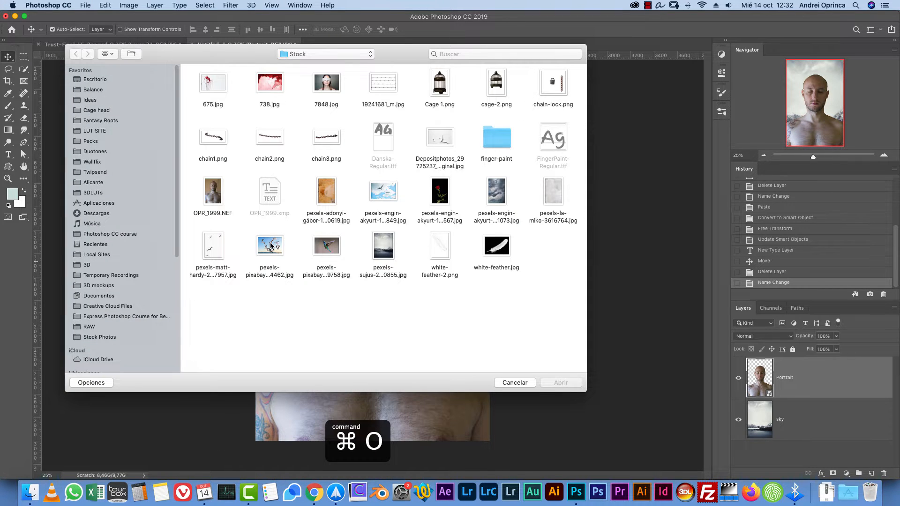
{"action": "left_click", "coordinate": [270, 246]}
{"action": "left_click", "coordinate": [219, 245]}
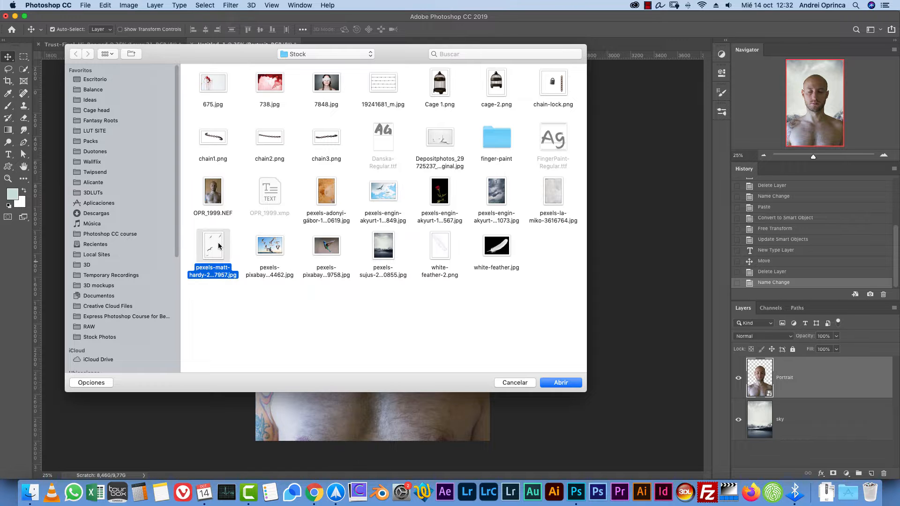
{"action": "left_click", "coordinate": [388, 187], "text": "super"}
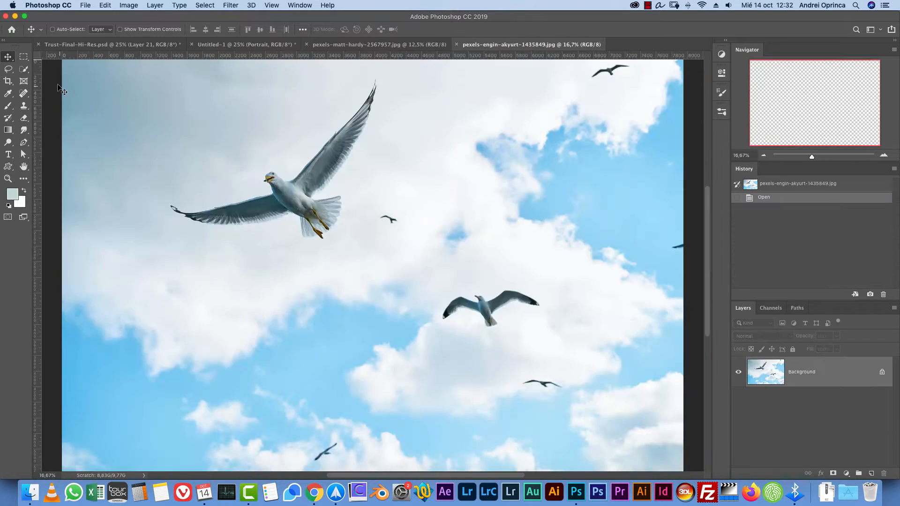
Select the smaller seagull near the centre of the cloudy sky photo with the Quick Selection tool, covering its wings and body
{"action": "left_click", "coordinate": [23, 69]}
{"action": "key", "text": "q"}
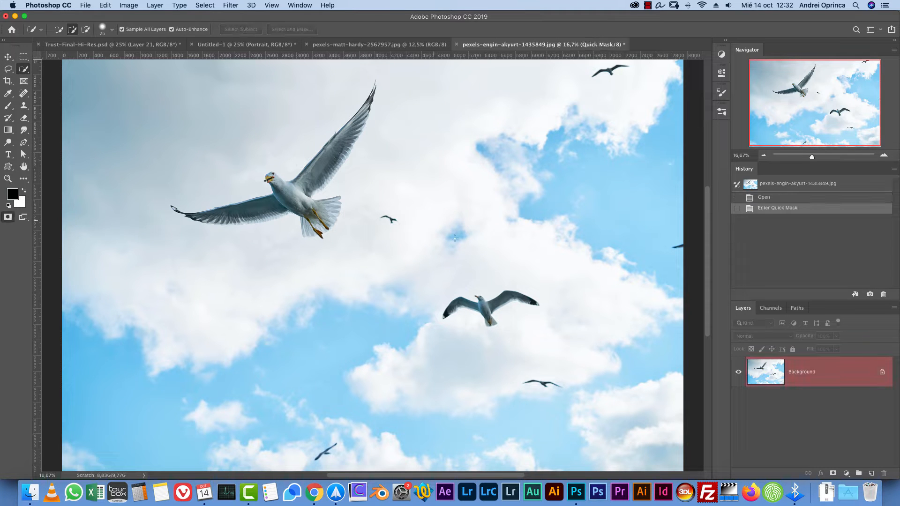
{"action": "scroll", "coordinate": [484, 243], "scroll_direction": "right", "scroll_amount": 5}
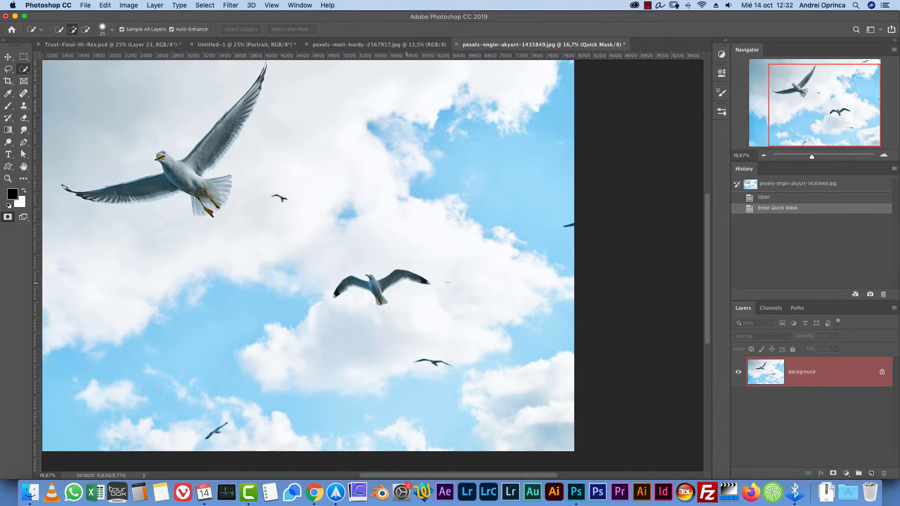
{"action": "left_click", "coordinate": [883, 156]}
{"action": "left_click", "coordinate": [883, 155]}
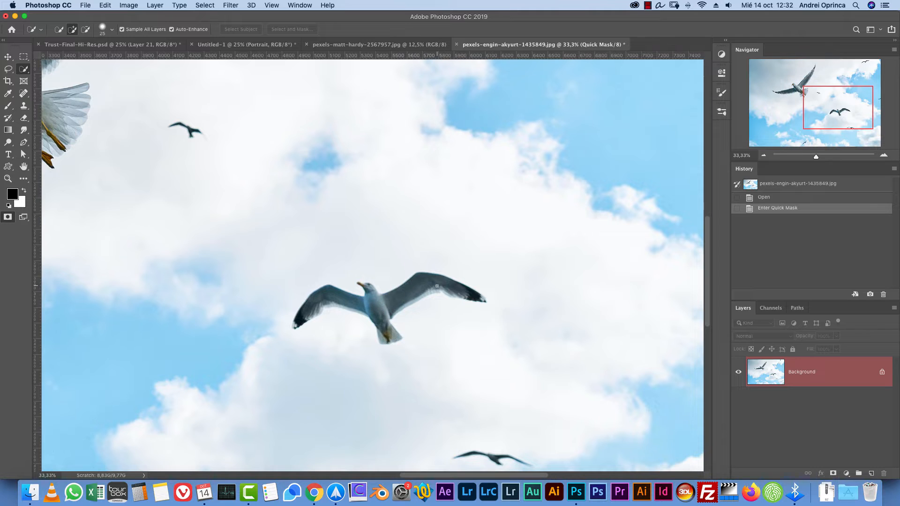
{"action": "key", "text": "q"}
{"action": "left_click_drag", "start_coordinate": [451, 290], "coordinate": [424, 282]}
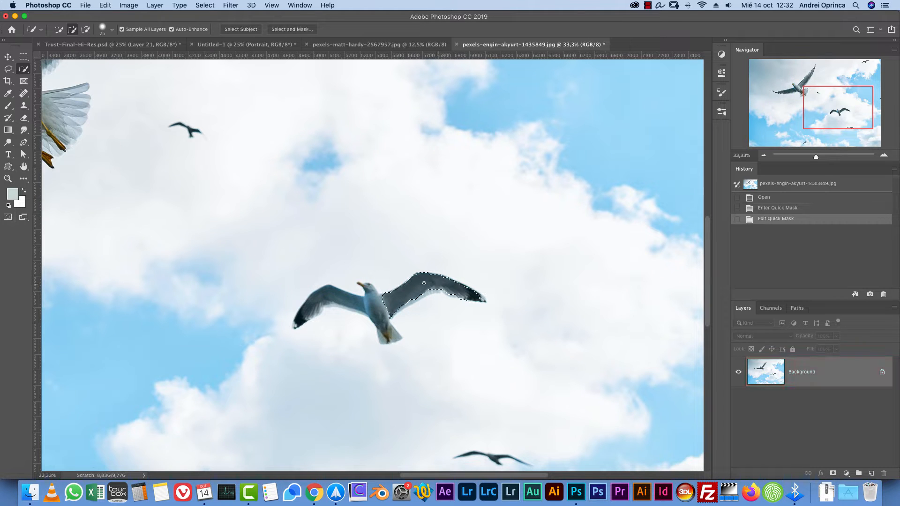
{"action": "left_click_drag", "start_coordinate": [377, 319], "coordinate": [349, 307]}
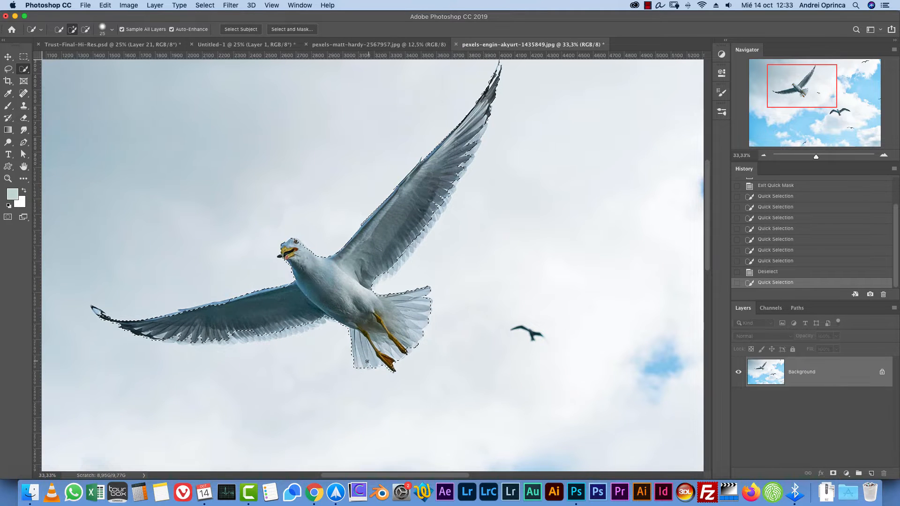
Refine the Quick Selection around the large seagull in the cloudy sky photo and copy the bird
{"action": "key", "text": "alt"}
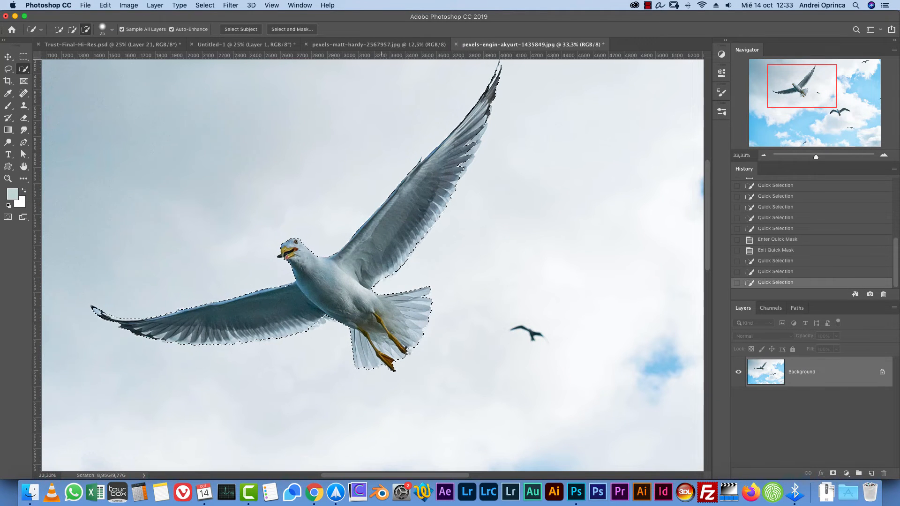
{"action": "key", "text": "super+c"}
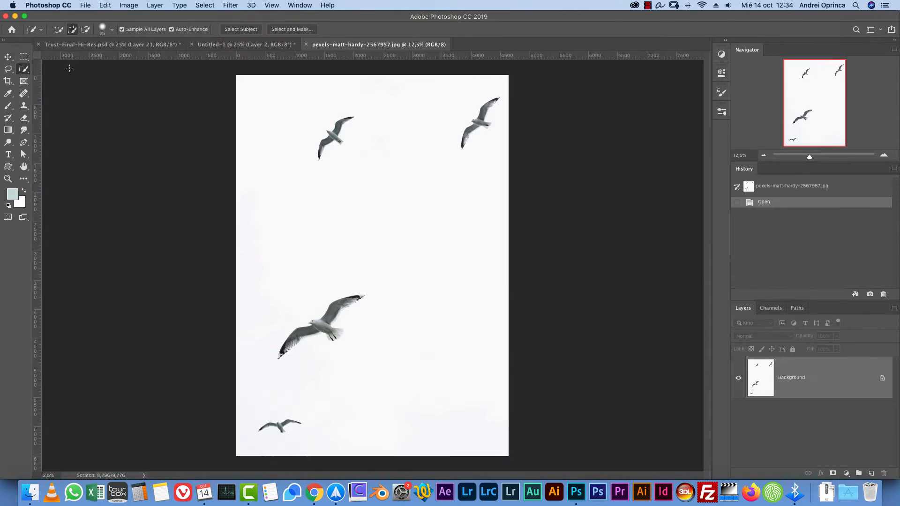
Refine the selection around the large seagull's tail feathers in pexels-matt-hardy-2567957.jpg with the Quick Selection tool
{"action": "key", "text": "w"}
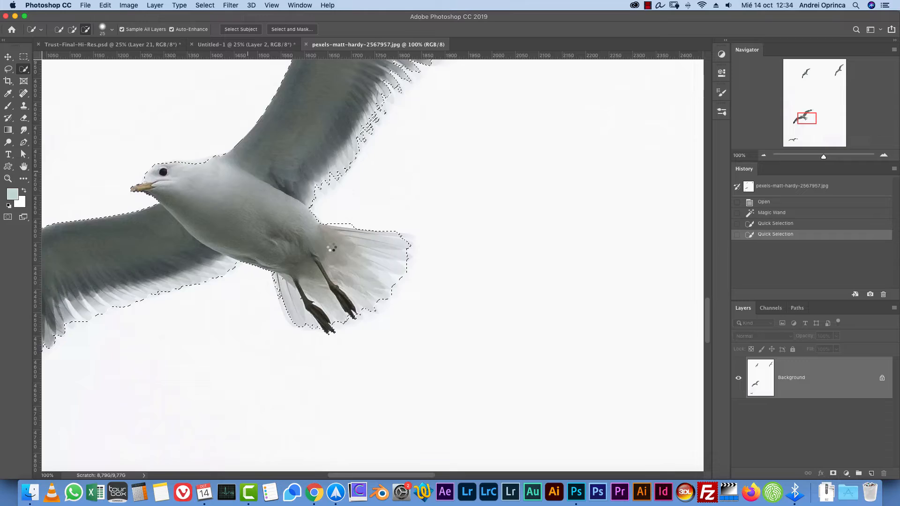
{"action": "left_click", "coordinate": [402, 238]}
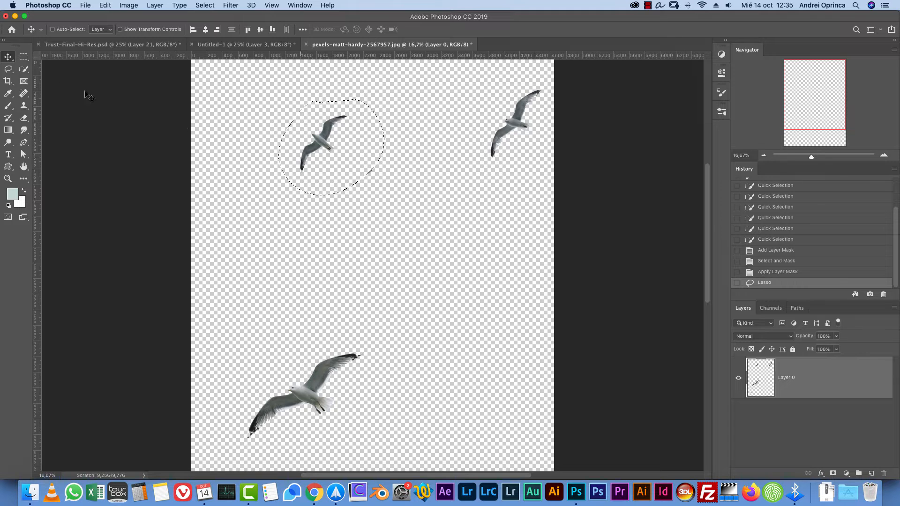
Lasso the cut-out seagull in the upper-right corner of Layer 0 and copy it
{"action": "key", "text": "l"}
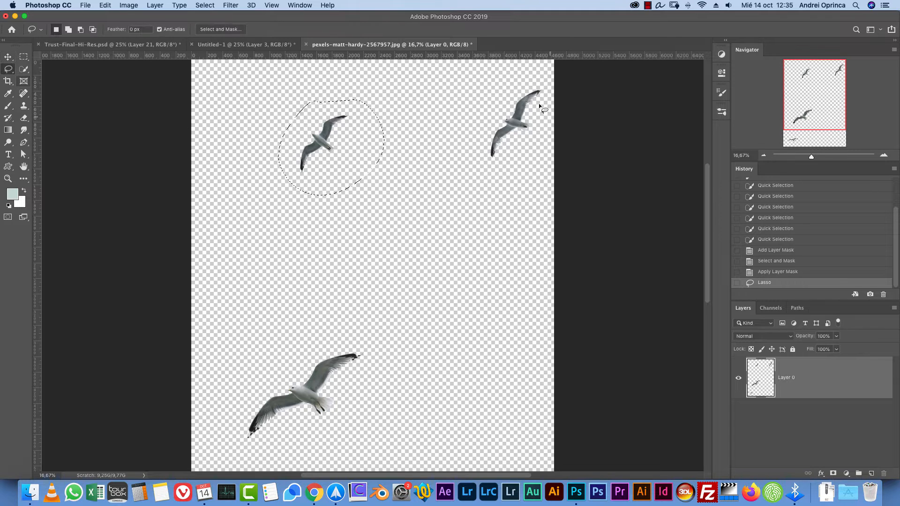
{"action": "mouse_move", "coordinate": [520, 82]}
{"action": "left_mouse_down"}
{"action": "mouse_move", "coordinate": [516, 187]}
{"action": "mouse_move", "coordinate": [543, 133]}
{"action": "left_mouse_up"}
{"action": "key", "text": "super+c"}
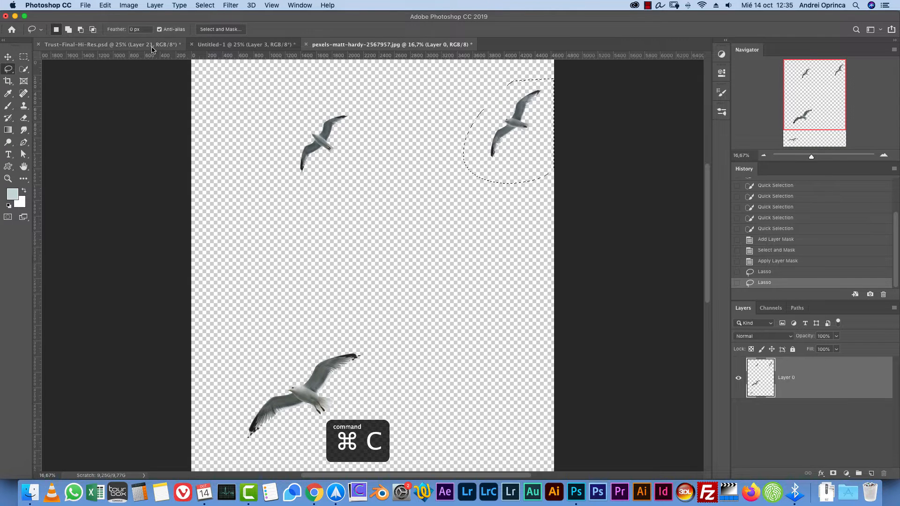
Check the bird placement in Trust-Final-Hi-Res.psd, paste the copied seagull into Untitled-1 and place it beside the man's ear on the image's left side
{"action": "left_click", "coordinate": [108, 45]}
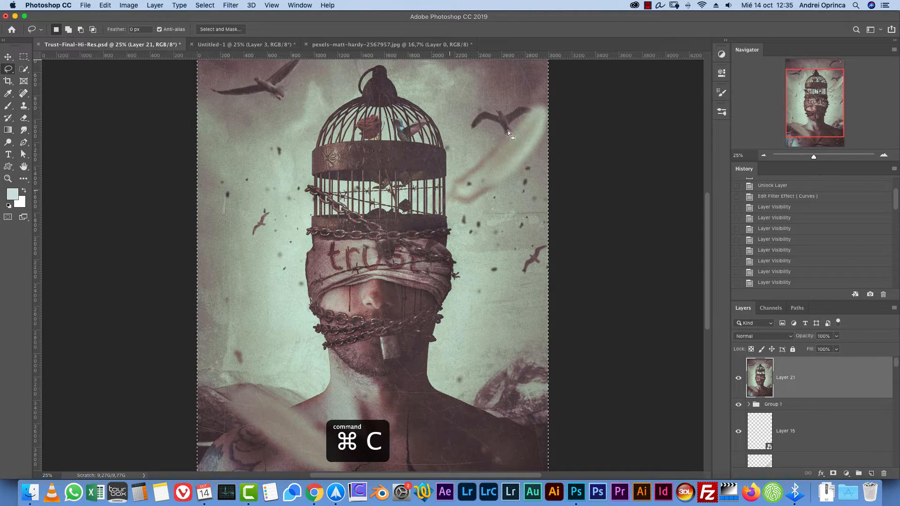
{"action": "left_click", "coordinate": [246, 44]}
{"action": "key", "text": "super+v"}
{"action": "left_click_drag", "start_coordinate": [307, 226], "coordinate": [310, 213]}
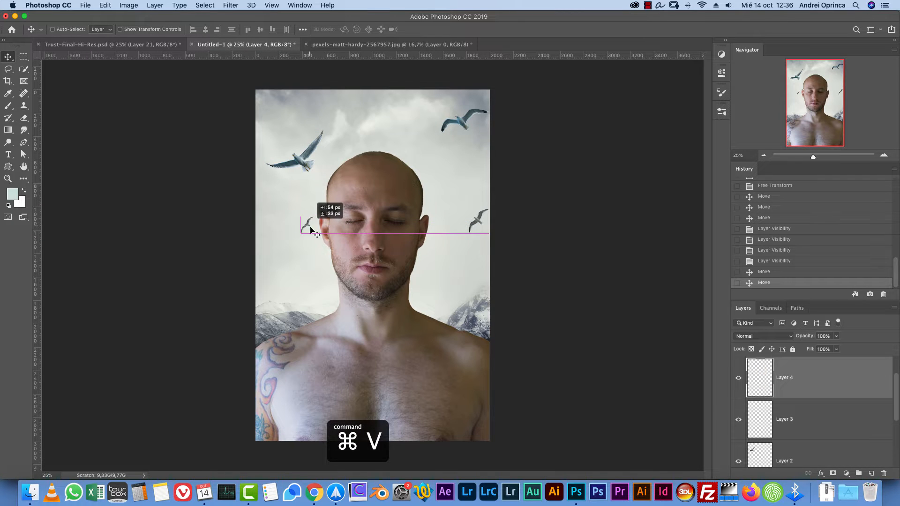
Apply a 5 px Field Blur to the small seagull beside the man's ear on Layer 4
{"action": "key", "text": "super+1"}
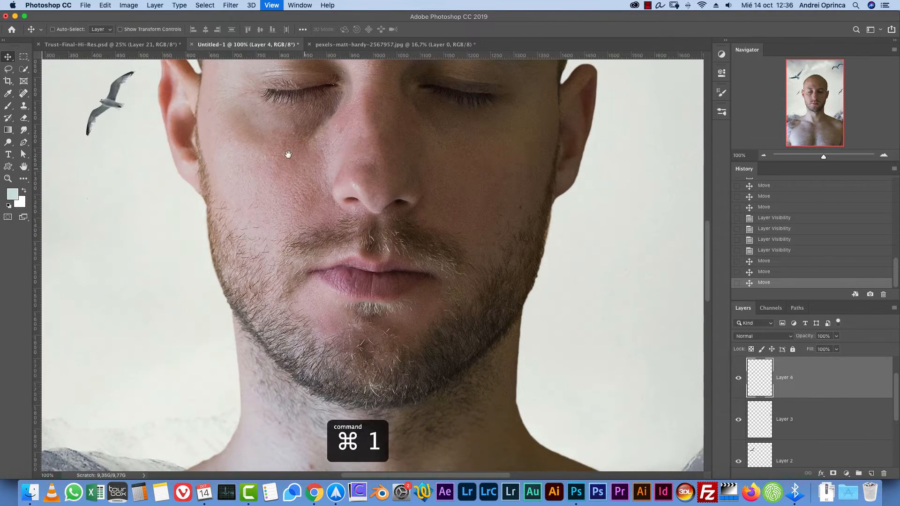
{"action": "left_click_drag", "start_coordinate": [287, 154], "coordinate": [484, 372]}
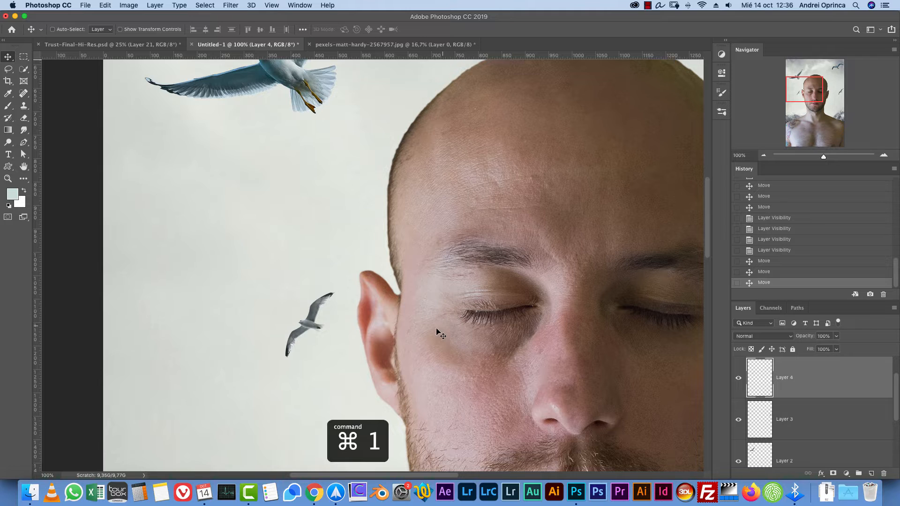
{"action": "key", "text": "super"}
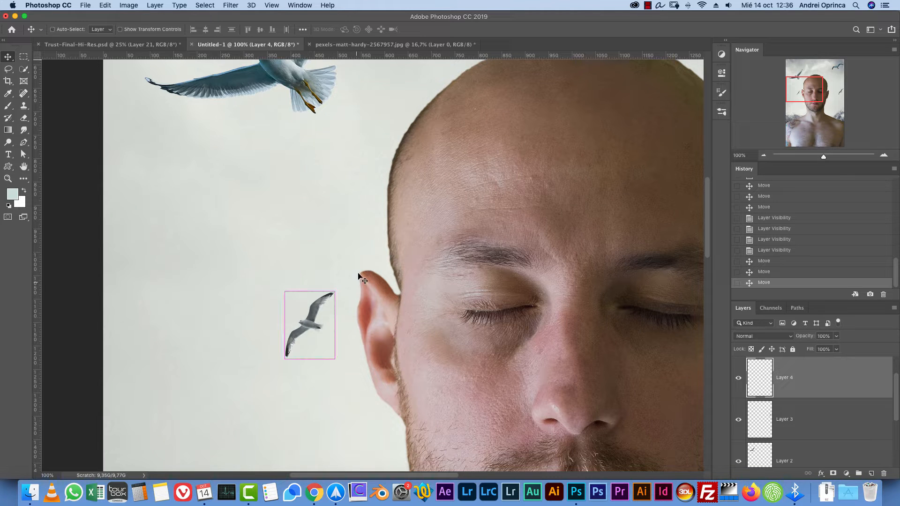
{"action": "left_click", "coordinate": [235, 6]}
{"action": "mouse_move", "coordinate": [265, 118]}
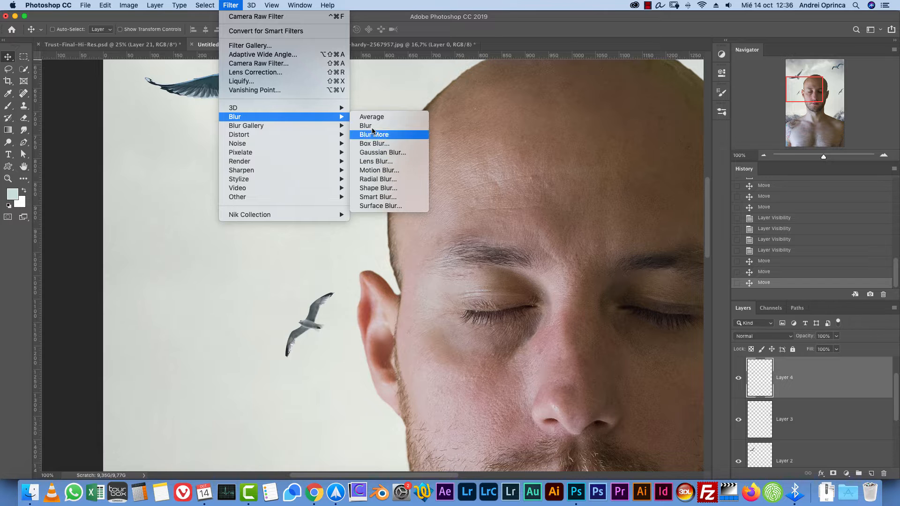
{"action": "mouse_move", "coordinate": [345, 108]}
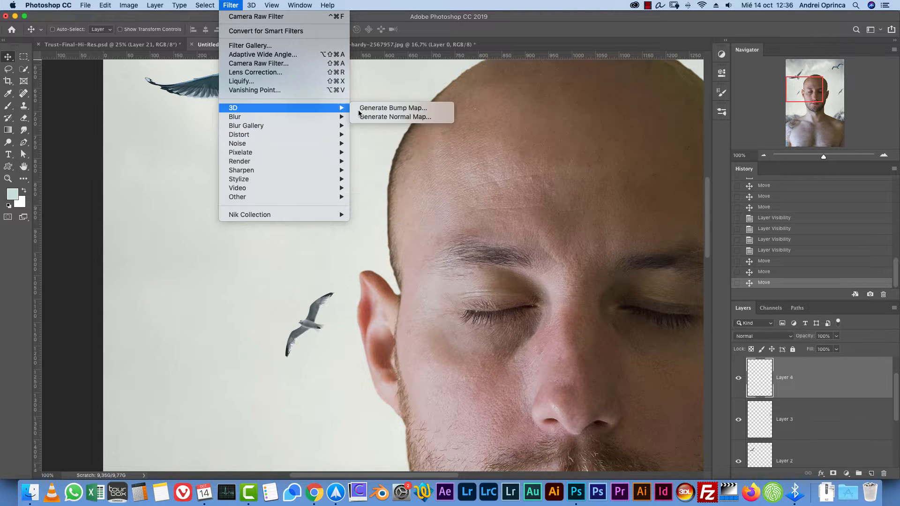
{"action": "mouse_move", "coordinate": [337, 126]}
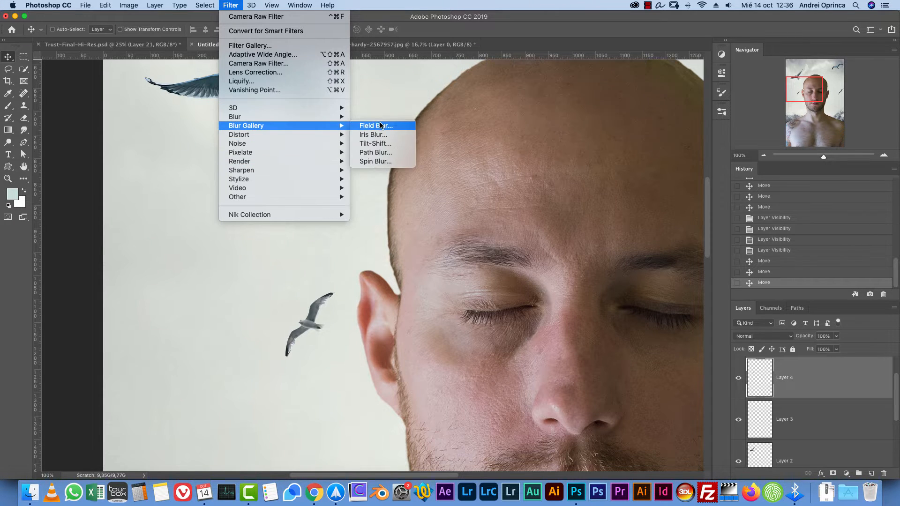
{"action": "left_click", "coordinate": [381, 125]}
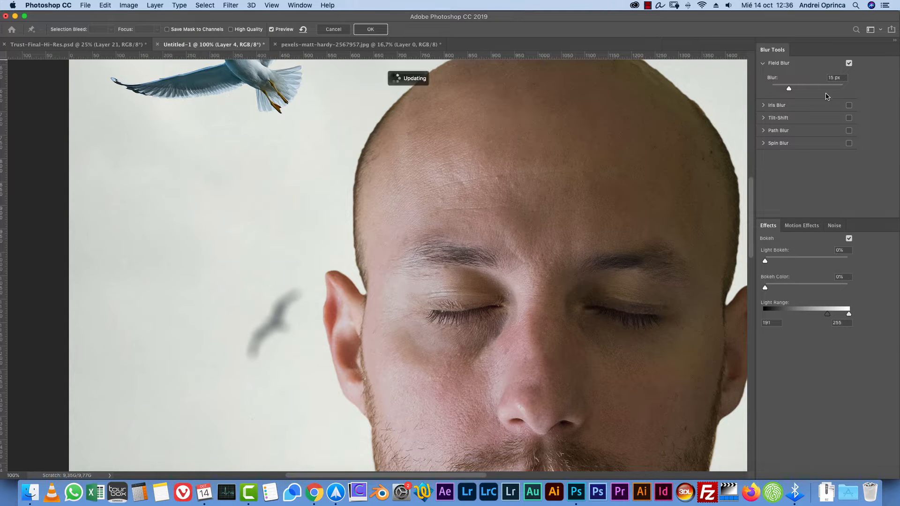
{"action": "left_click_drag", "start_coordinate": [840, 78], "coordinate": [791, 107]}
{"action": "type", "text": "5"}
{"action": "left_click", "coordinate": [370, 30]}
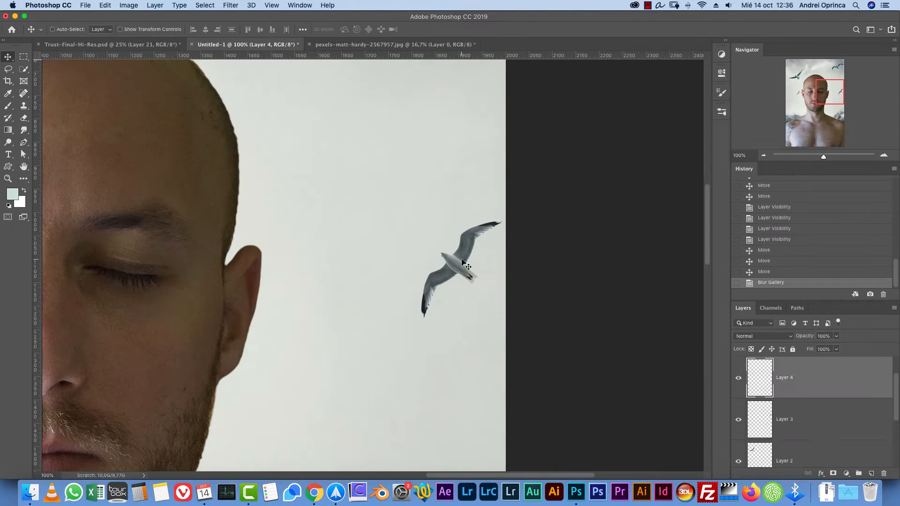
Select the seagull on Layer 3 near the image's right edge and apply a Field Blur to it
{"action": "left_click", "coordinate": [461, 262], "text": "super"}
{"action": "left_click", "coordinate": [230, 6]}
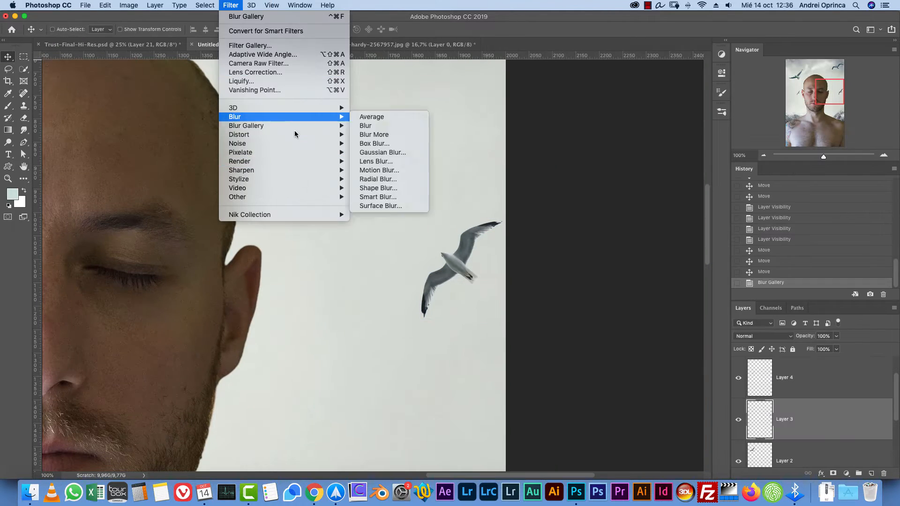
{"action": "mouse_move", "coordinate": [310, 125]}
{"action": "left_click", "coordinate": [381, 126]}
{"action": "left_click", "coordinate": [763, 63]}
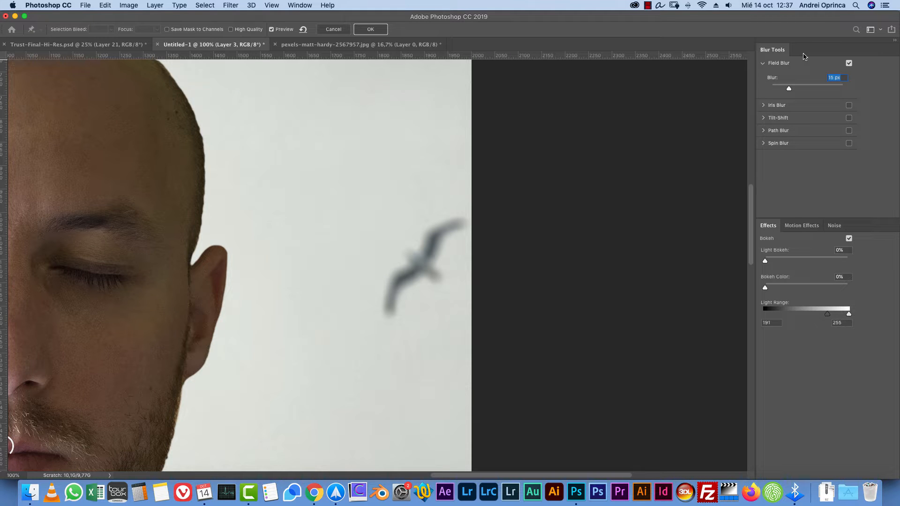
{"action": "key", "text": "Return"}
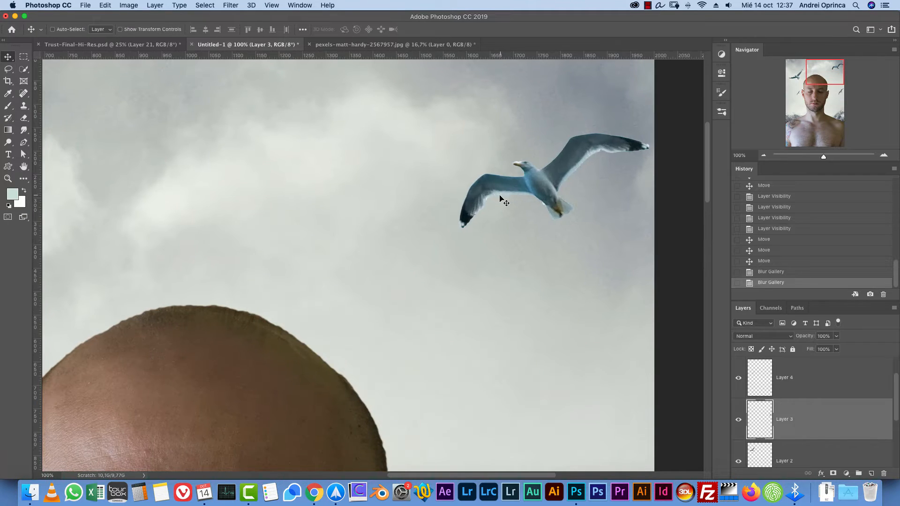
Apply a Field Blur to the image's upper-right seagull on Layer 1 and to the large upper-left seagull on Layer 2
{"action": "left_click", "coordinate": [231, 5]}
{"action": "mouse_move", "coordinate": [309, 124]}
{"action": "left_click", "coordinate": [381, 124]}
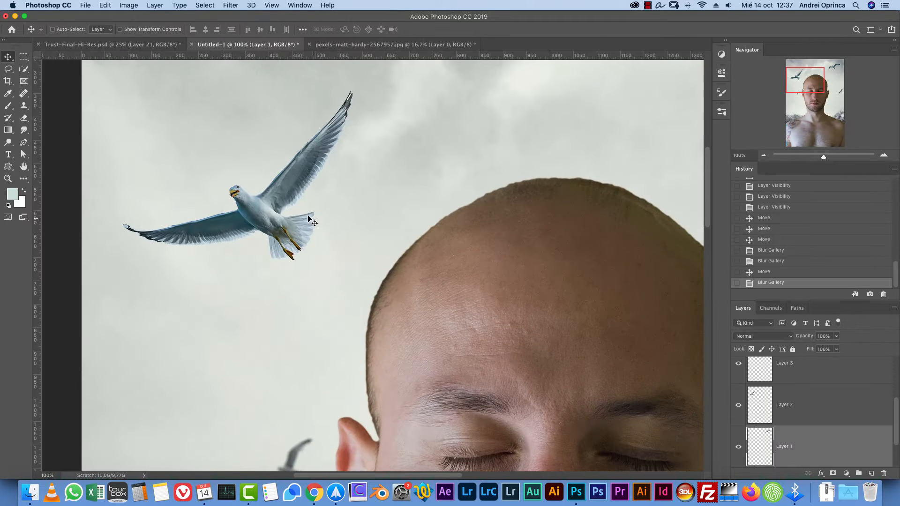
{"action": "left_click", "coordinate": [768, 155]}
{"action": "key", "text": "super+1"}
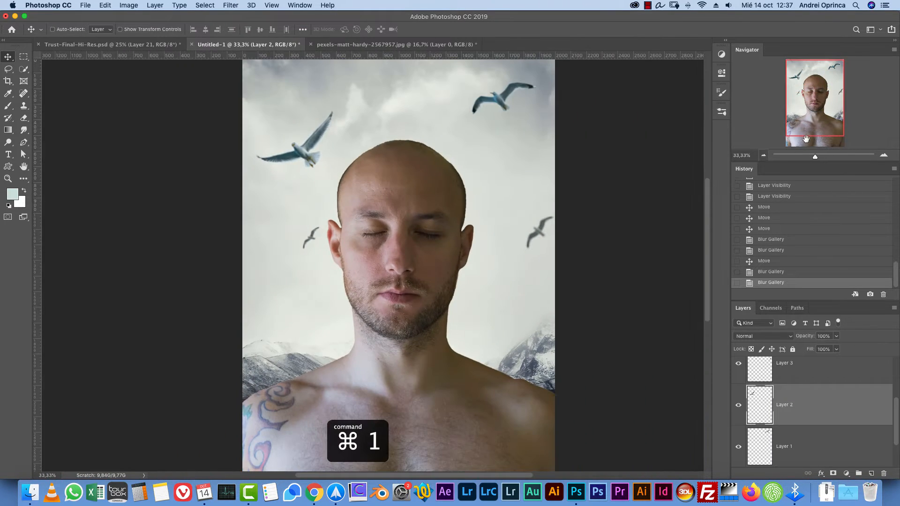
Convert the four seagull layers, Layer 1 through Layer 4, into one smart object and toggle its visibility to check it
{"action": "left_click", "coordinate": [888, 435]}
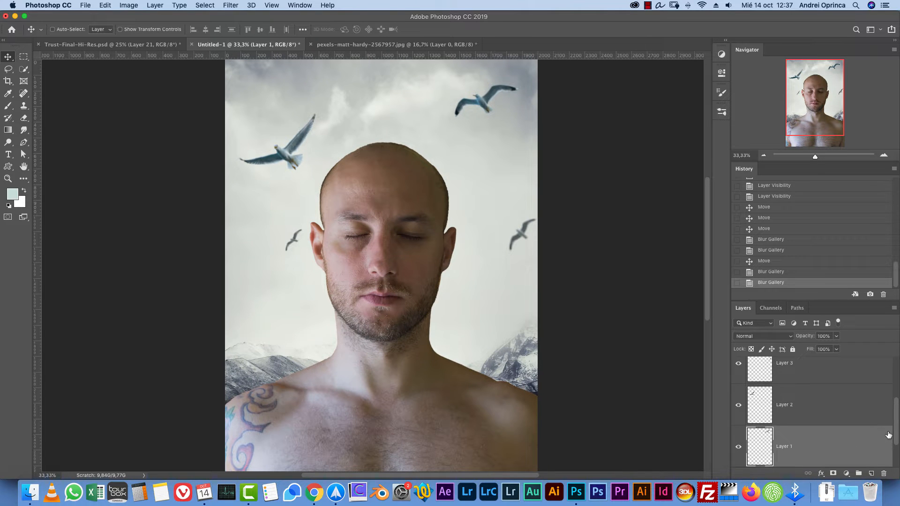
{"action": "scroll", "coordinate": [897, 427], "scroll_direction": "up", "scroll_amount": 4}
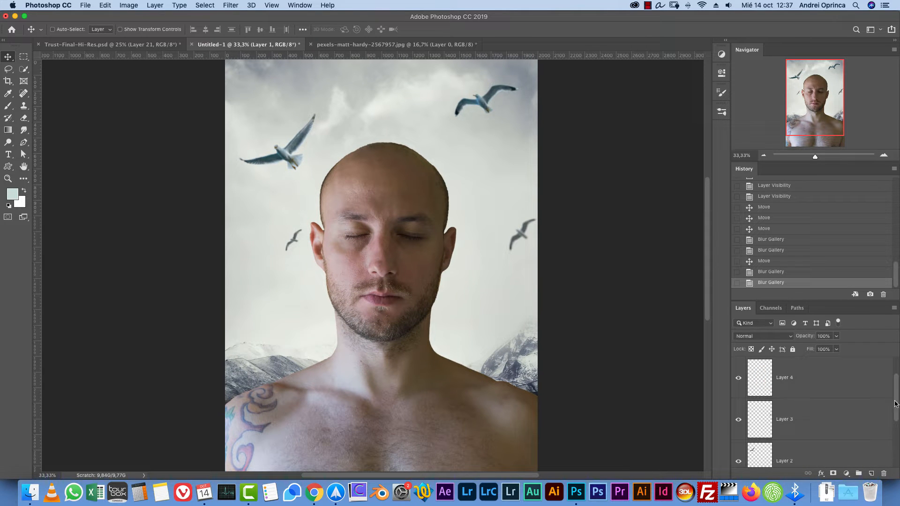
{"action": "left_click", "coordinate": [858, 397], "text": "shift"}
{"action": "right_click", "coordinate": [863, 382]}
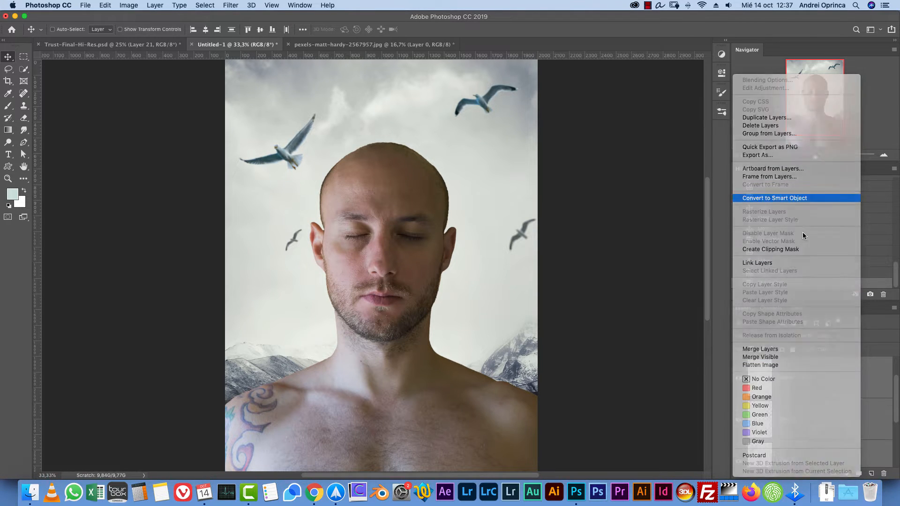
{"action": "left_click", "coordinate": [786, 198]}
{"action": "left_click", "coordinate": [739, 405]}
{"action": "left_click", "coordinate": [738, 405]}
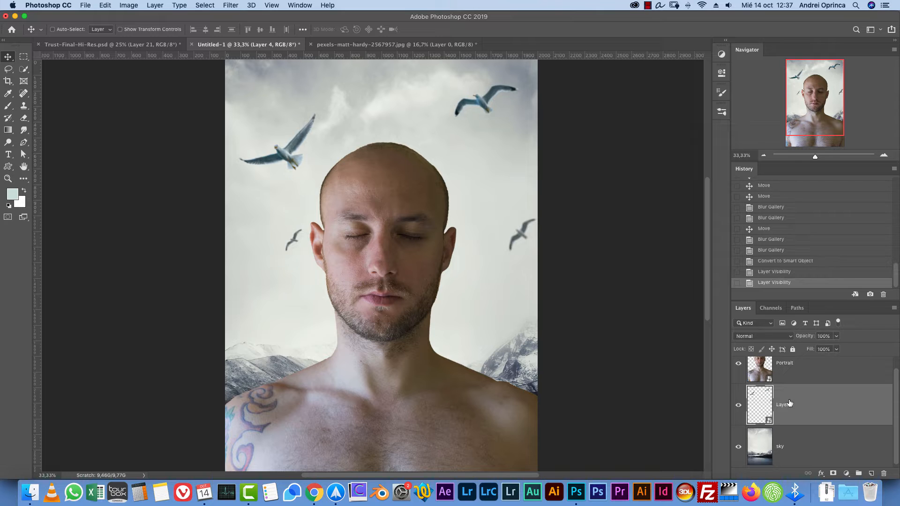
Rename the seagull smart object layer to birds
{"action": "double_click", "coordinate": [784, 404]}
{"action": "type", "text": "birds"}
{"action": "key", "text": "Return"}
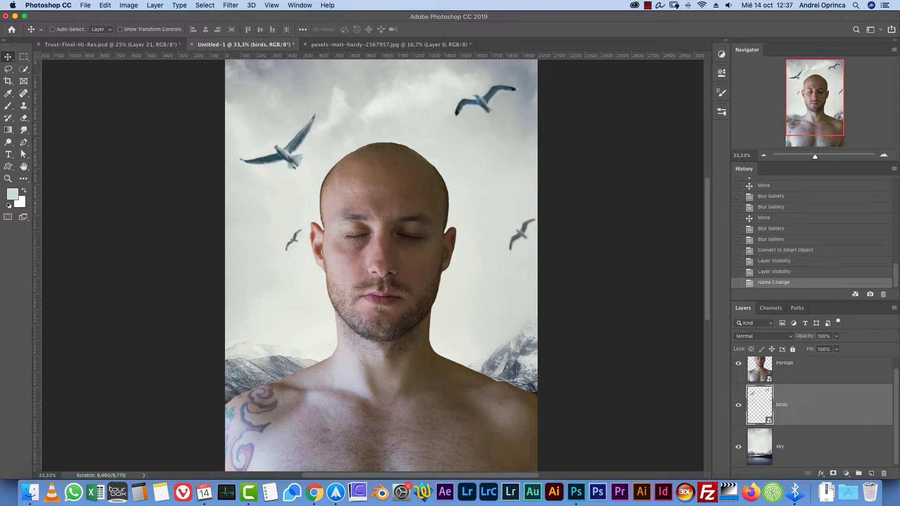
Review the reference Trust-Final-Hi-Res.psd, then close pexels-matt-hardy-2567957.jpg without saving and return to the portrait composite
{"action": "left_click", "coordinate": [800, 458]}
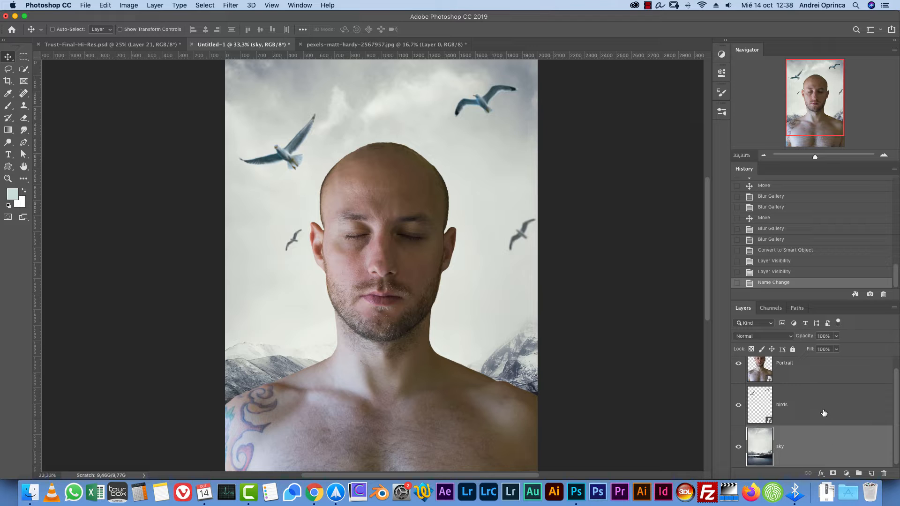
{"action": "left_click", "coordinate": [176, 44]}
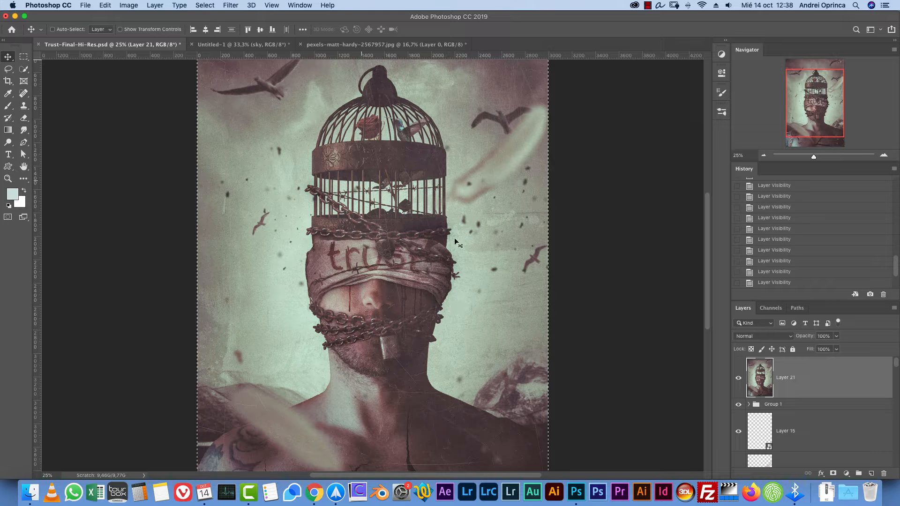
{"action": "left_click", "coordinate": [340, 44]}
{"action": "key", "text": "super+w"}
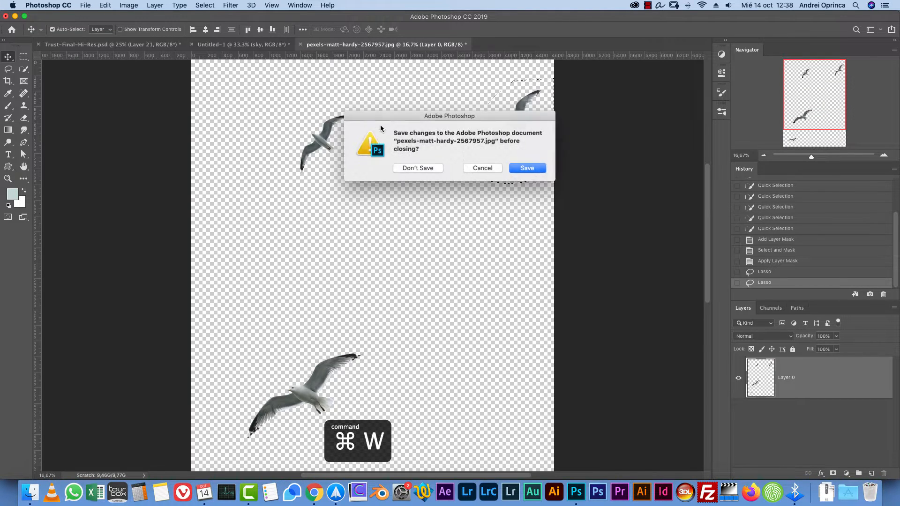
{"action": "left_click", "coordinate": [408, 167]}
{"action": "left_click", "coordinate": [277, 44]}
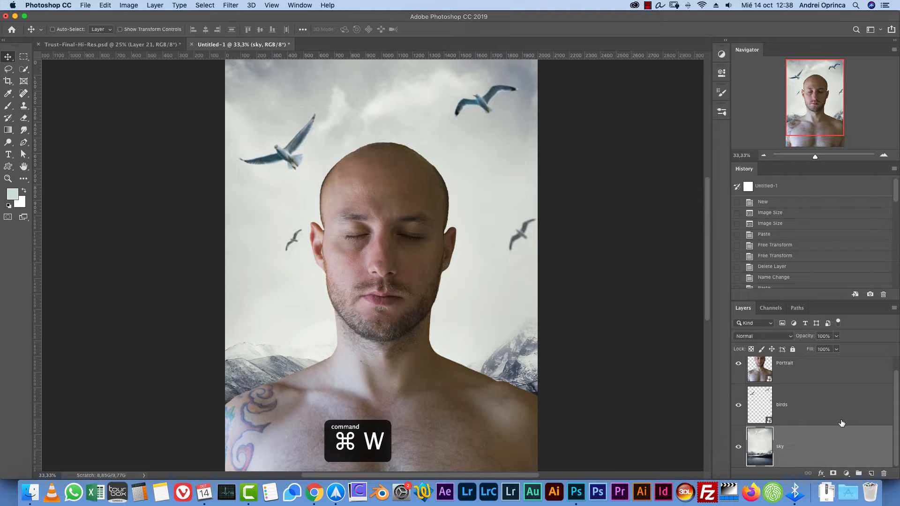
Add a layer above birds and place the pexels-la-miko-3616764 wall texture from the Stock folder there as an embedded smart object
{"action": "left_click", "coordinate": [853, 423]}
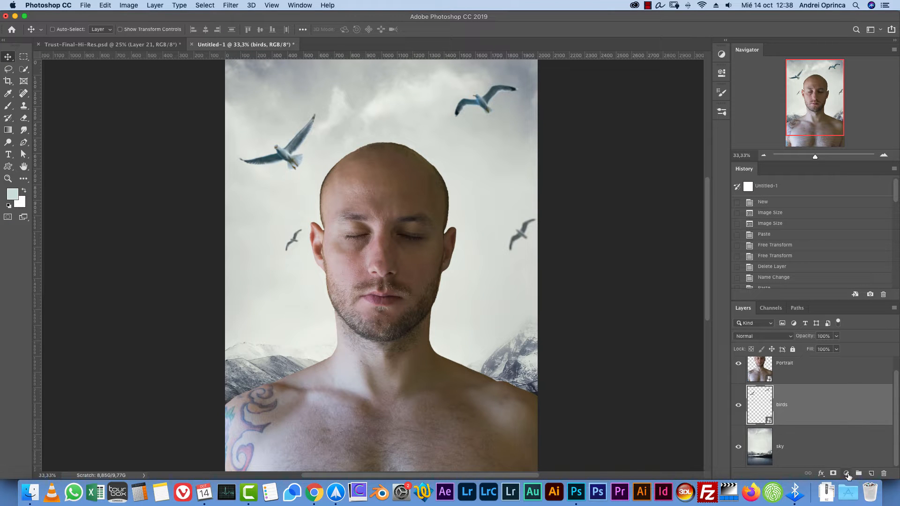
{"action": "left_click", "coordinate": [871, 473]}
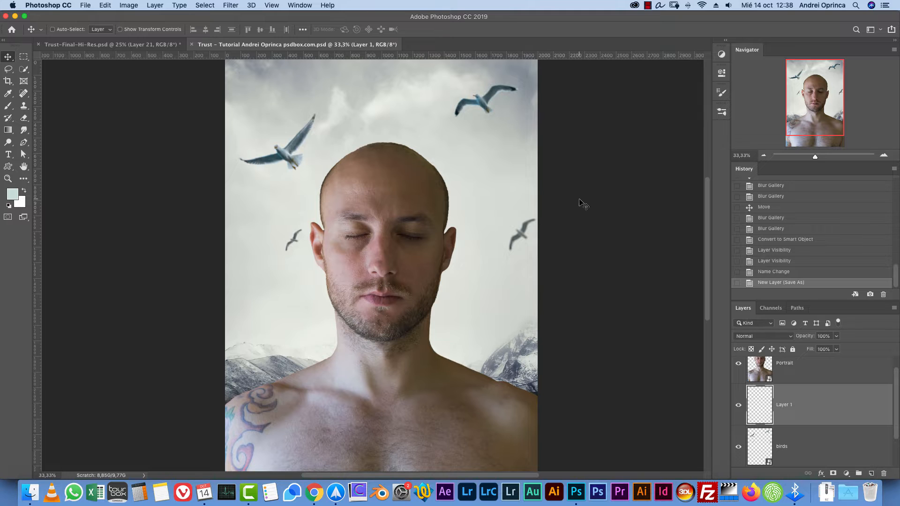
{"action": "key", "text": "shift+super+d"}
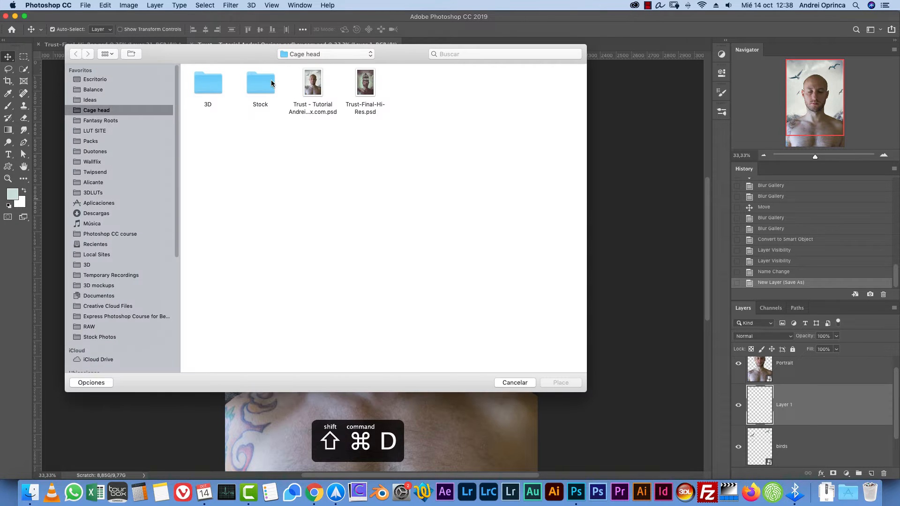
{"action": "double_click", "coordinate": [271, 84]}
{"action": "double_click", "coordinate": [553, 191]}
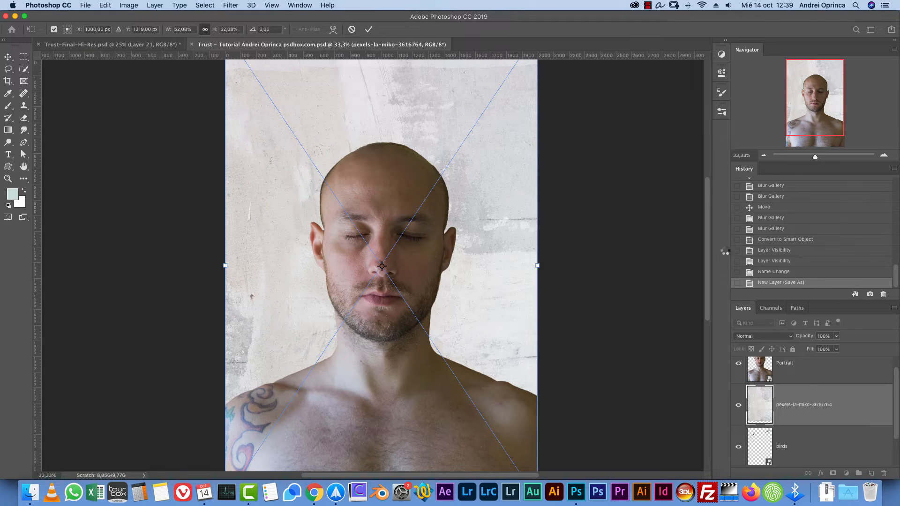
{"action": "key", "text": "Return"}
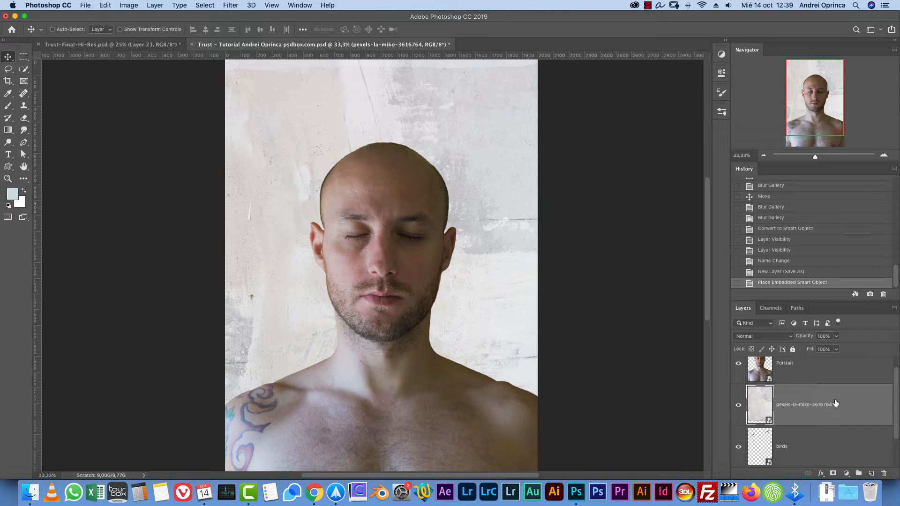
Darken the wall texture with a Curves adjustment, setting a midtone point to input 138 and output 94
{"action": "key", "text": "super+m"}
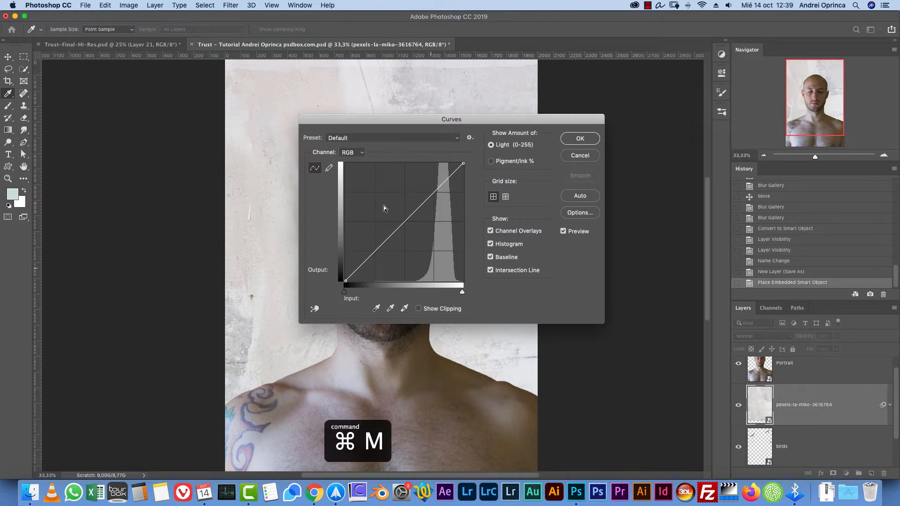
{"action": "left_click", "coordinate": [399, 228]}
{"action": "left_click_drag", "start_coordinate": [320, 278], "coordinate": [299, 293]}
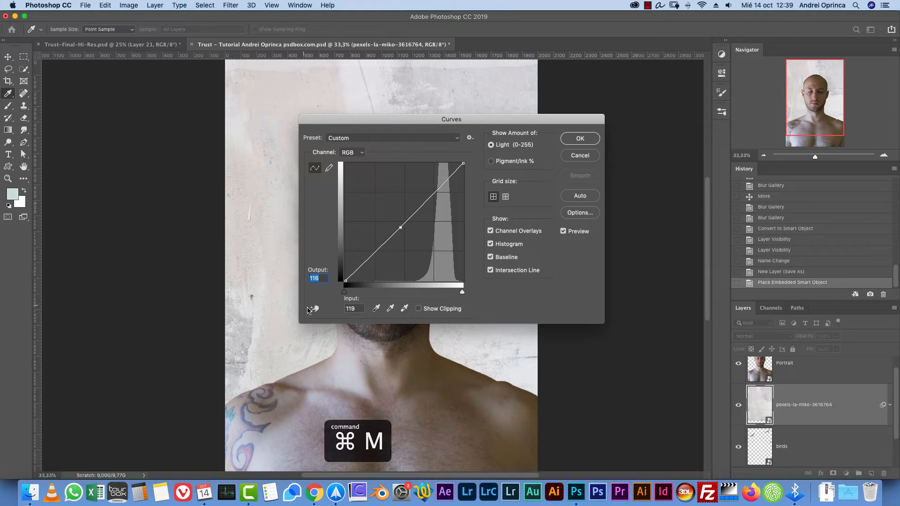
{"action": "type", "text": "94"}
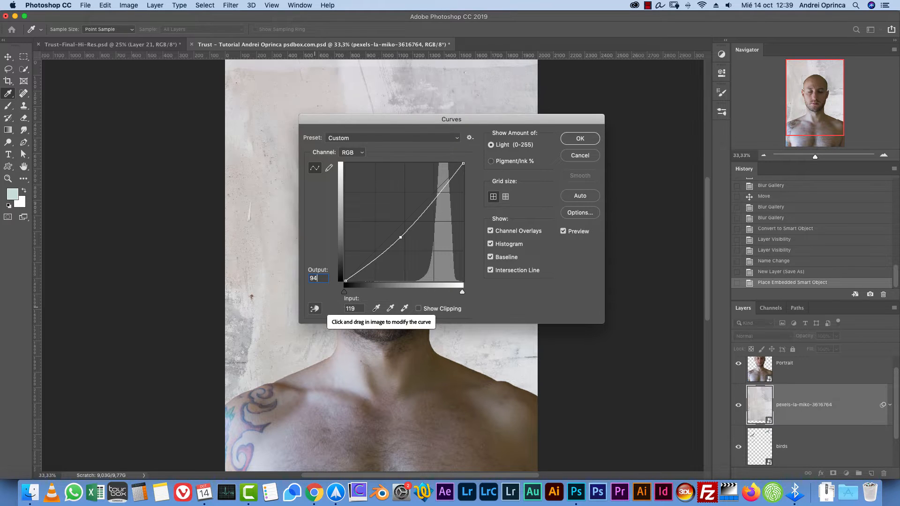
{"action": "double_click", "coordinate": [350, 309]}
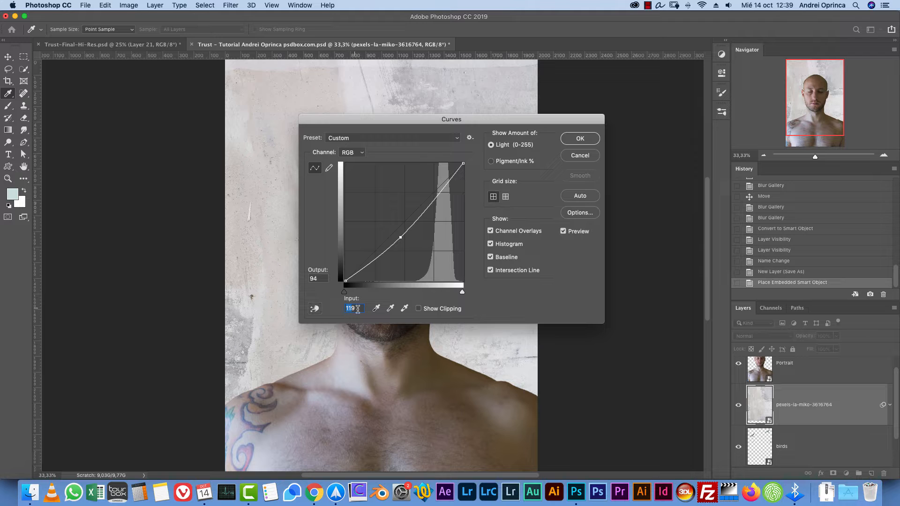
{"action": "key", "text": "Delete"}
{"action": "type", "text": "138"}
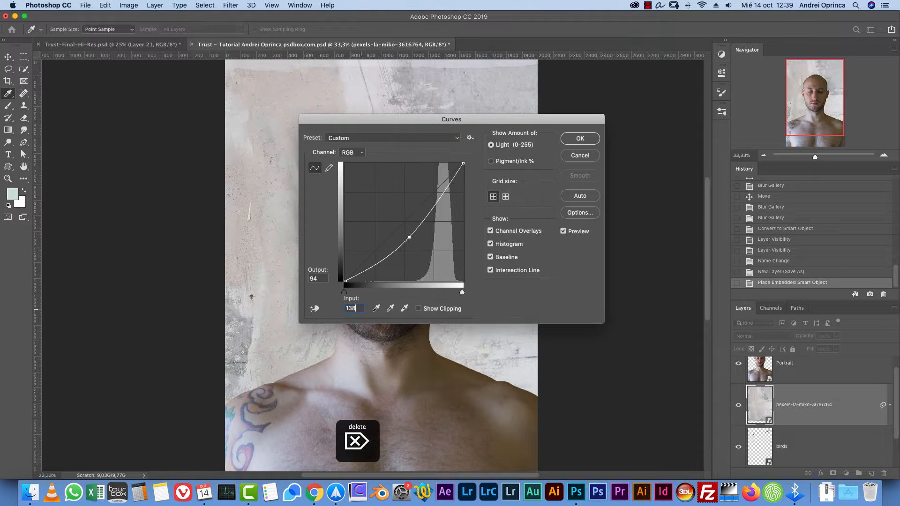
{"action": "left_click_drag", "start_coordinate": [581, 123], "coordinate": [726, 122]}
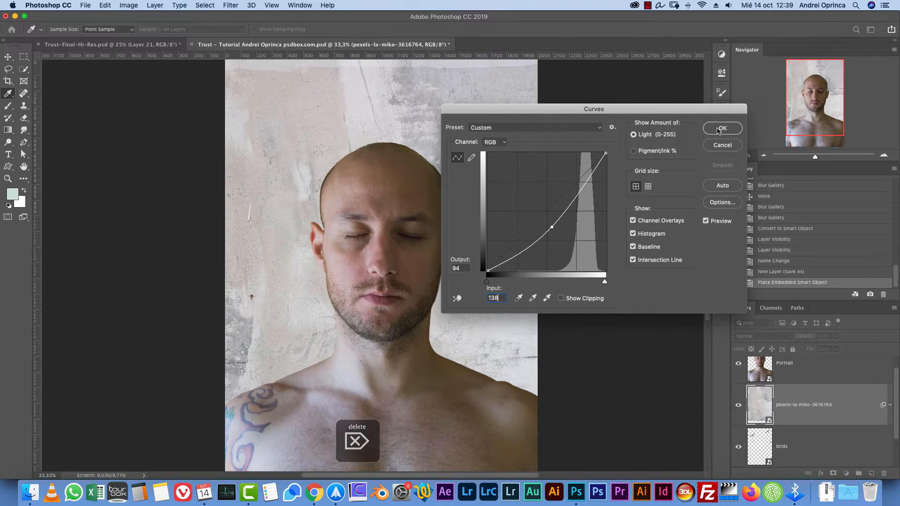
{"action": "left_click", "coordinate": [722, 138]}
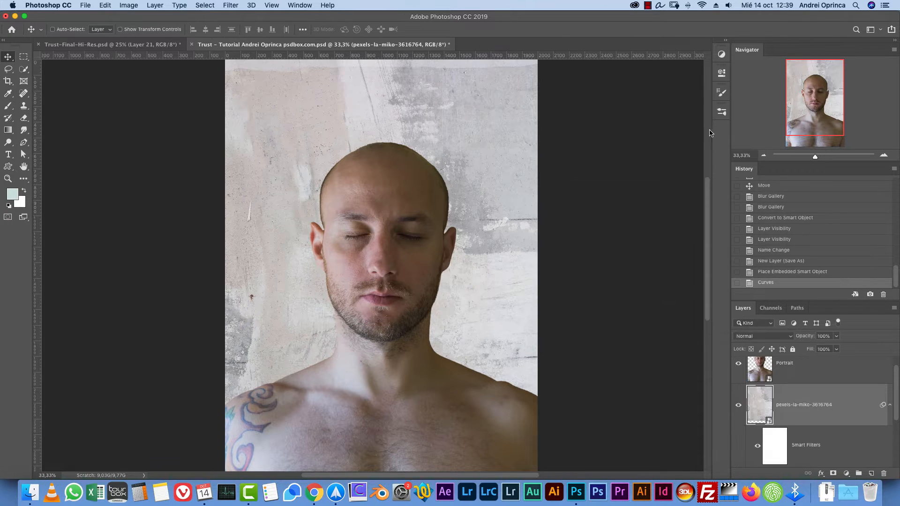
Add a Camera Raw vignette to the wall texture with amount -28 and midpoint 13
{"action": "left_click", "coordinate": [234, 6]}
{"action": "left_click", "coordinate": [274, 62]}
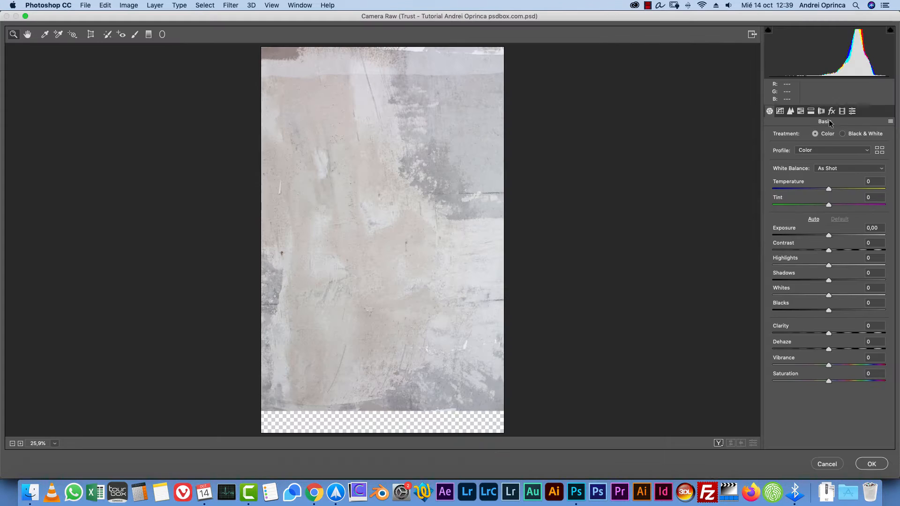
{"action": "left_click", "coordinate": [831, 111]}
{"action": "left_click_drag", "start_coordinate": [828, 236], "coordinate": [812, 235]}
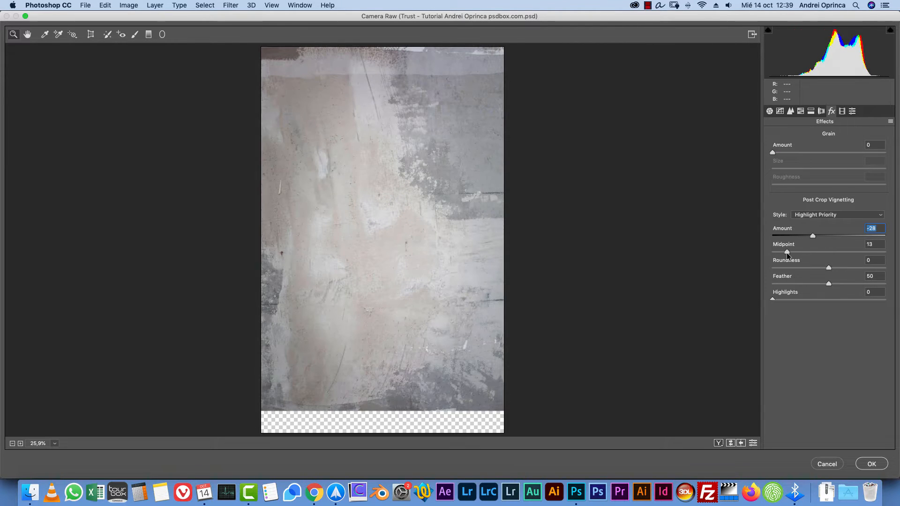
{"action": "left_click", "coordinate": [786, 251]}
Raise the wall texture's Clarity to +35 and its Dehaze to 5
{"action": "left_click", "coordinate": [769, 111]}
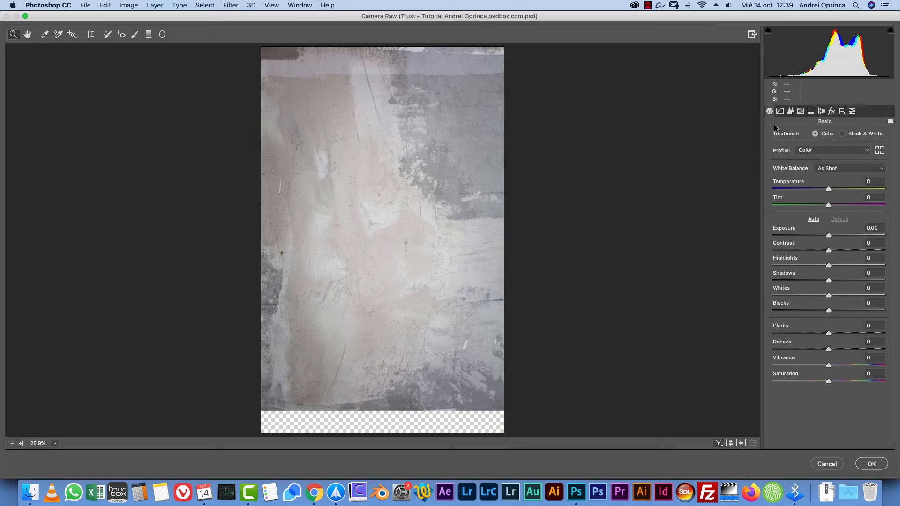
{"action": "left_click", "coordinate": [838, 333]}
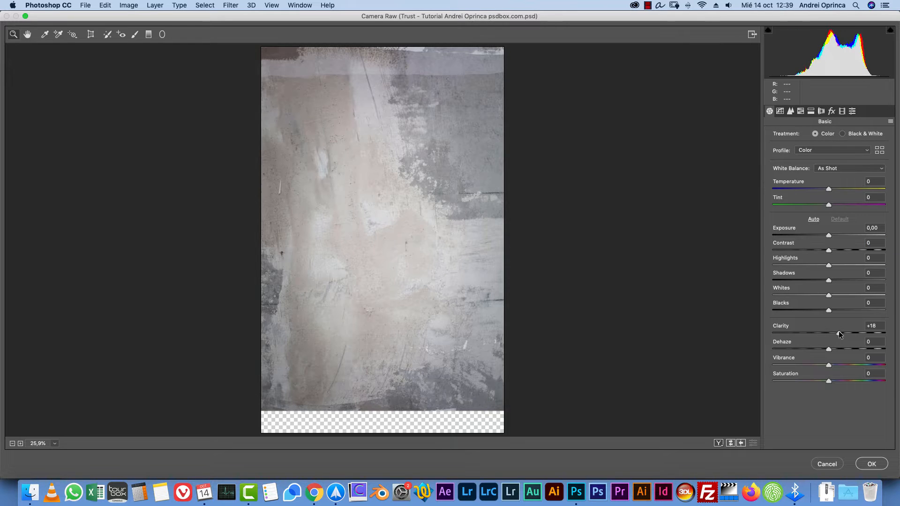
{"action": "left_click", "coordinate": [838, 333]}
{"action": "left_click_drag", "start_coordinate": [839, 333], "coordinate": [855, 338]}
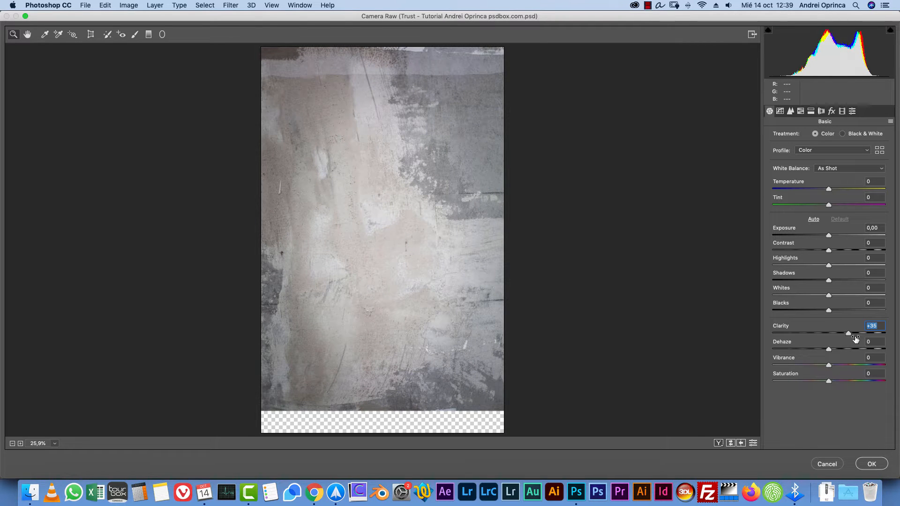
{"action": "left_click", "coordinate": [872, 346]}
{"action": "type", "text": "5"}
Split-tone the texture's highlights with hue 32 and saturation 9, apply the filter, and lower the texture layer's opacity to 20%
{"action": "left_click", "coordinate": [810, 111]}
{"action": "left_click_drag", "start_coordinate": [777, 148], "coordinate": [787, 150]}
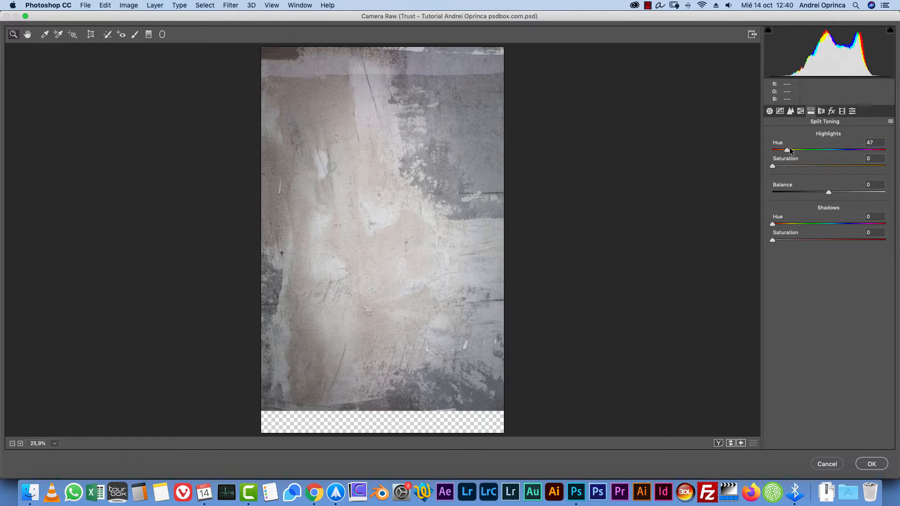
{"action": "type", "text": "32"}
{"action": "left_click", "coordinate": [873, 158]}
{"action": "type", "text": "9"}
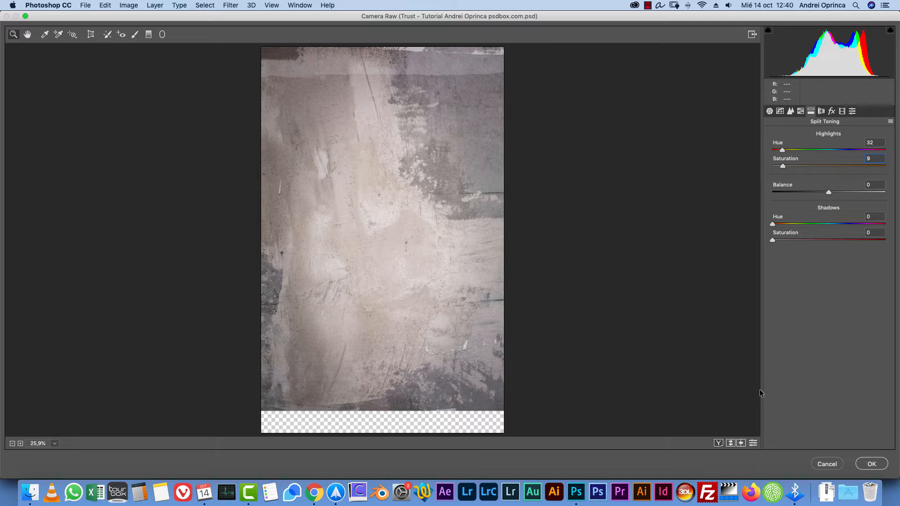
{"action": "left_click", "coordinate": [872, 464]}
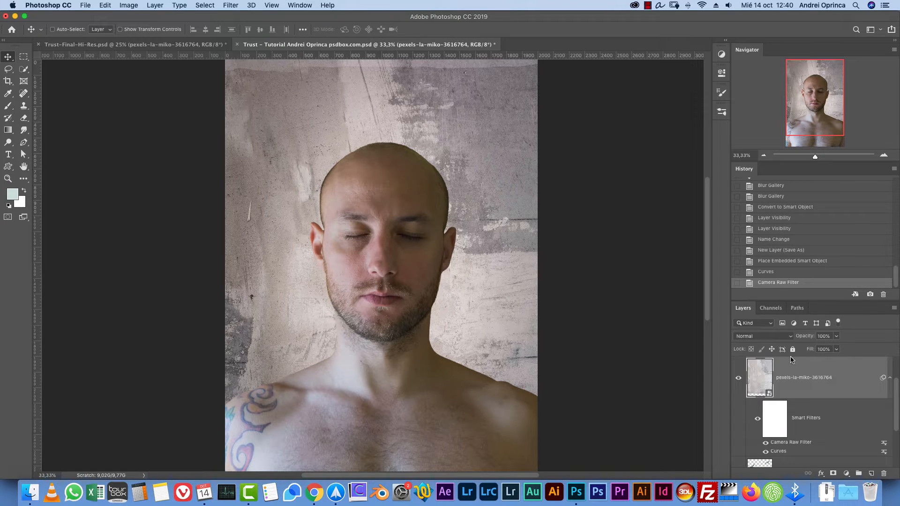
{"action": "left_click", "coordinate": [825, 335]}
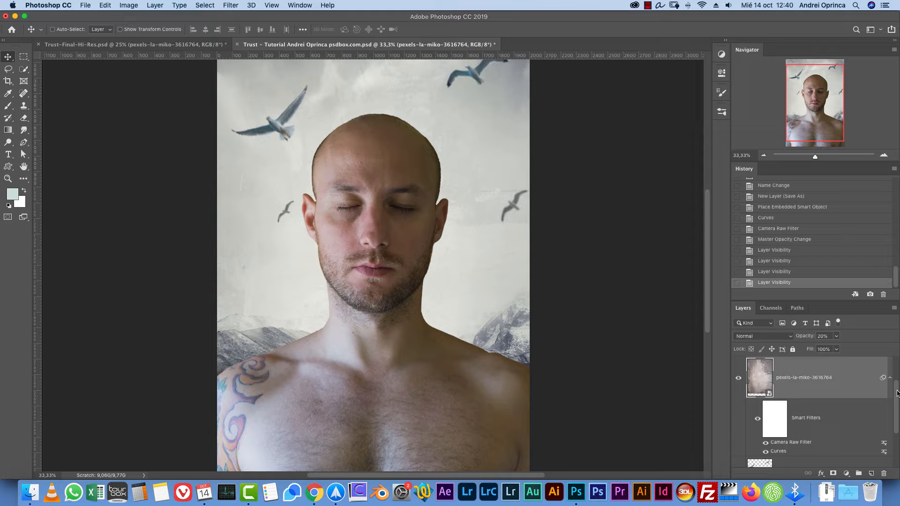
Select the sky layer and examine the textured background and mountains around the portrait at 100% zoom
{"action": "left_click_drag", "start_coordinate": [897, 393], "coordinate": [886, 453]}
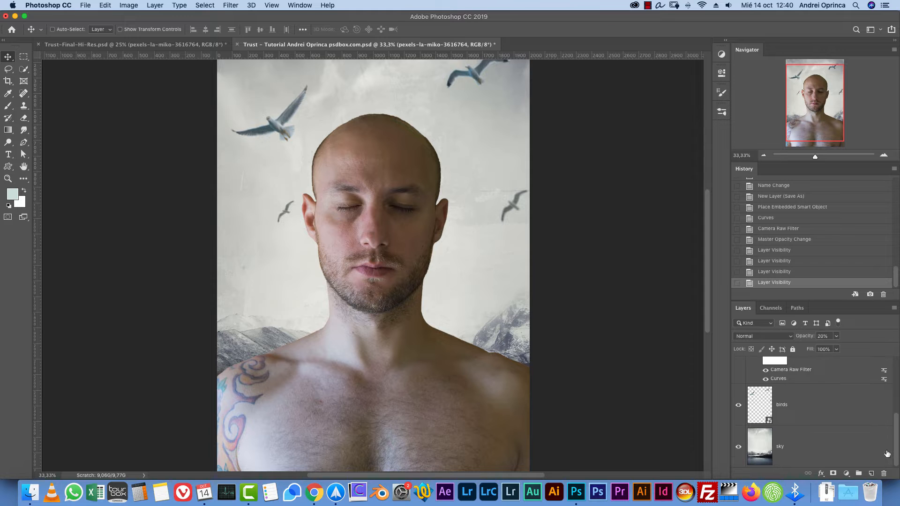
{"action": "left_click", "coordinate": [830, 446]}
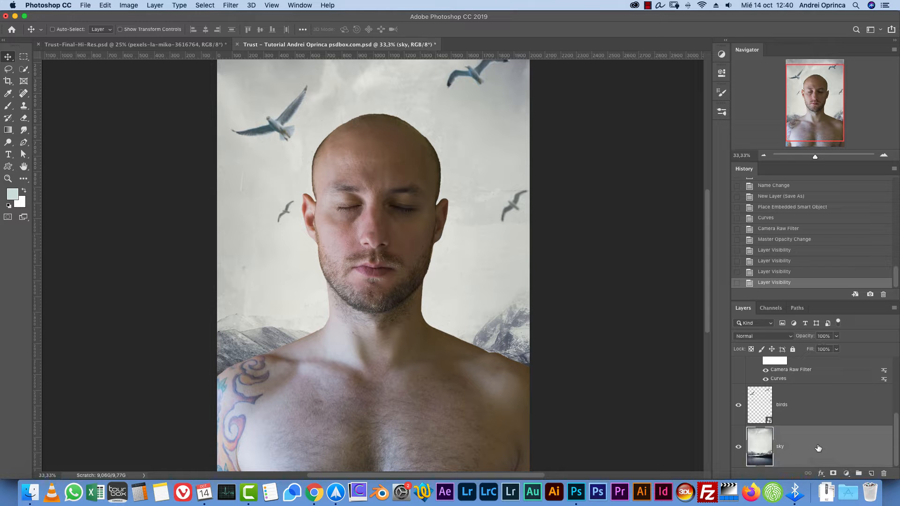
{"action": "key", "text": "super+1"}
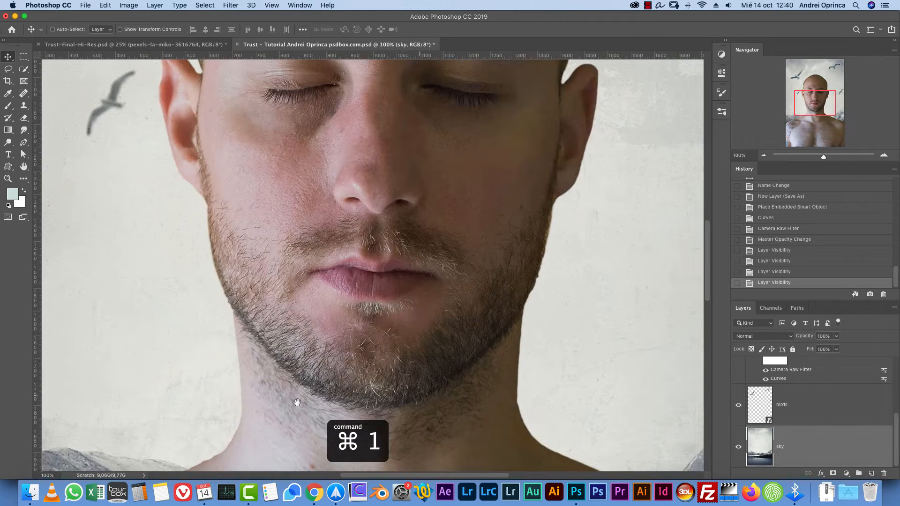
{"action": "left_click_drag", "start_coordinate": [283, 448], "coordinate": [526, 379]}
{"action": "left_click_drag", "start_coordinate": [339, 124], "coordinate": [439, 297]}
{"action": "left_click_drag", "start_coordinate": [506, 343], "coordinate": [302, 110]}
{"action": "left_click_drag", "start_coordinate": [524, 258], "coordinate": [484, 164]}
{"action": "left_click_drag", "start_coordinate": [514, 201], "coordinate": [191, 279]}
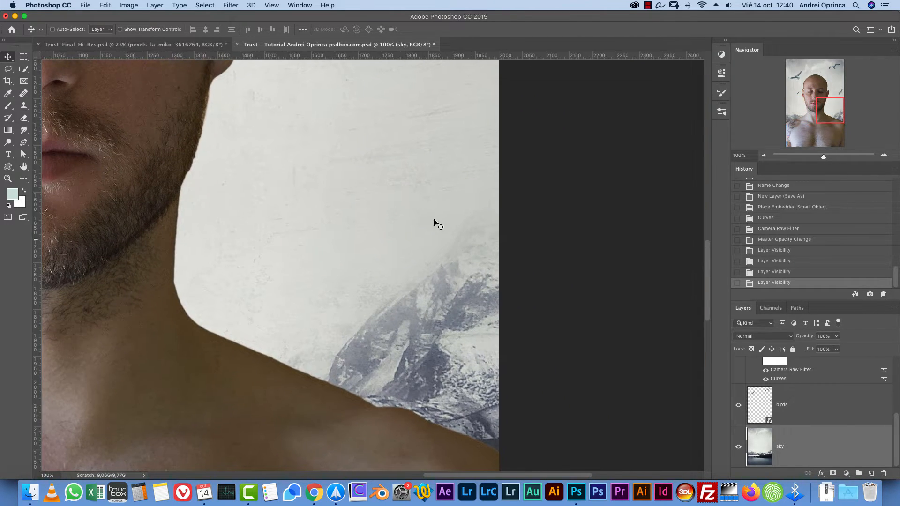
{"action": "left_click", "coordinate": [763, 156]}
{"action": "left_click", "coordinate": [764, 156]}
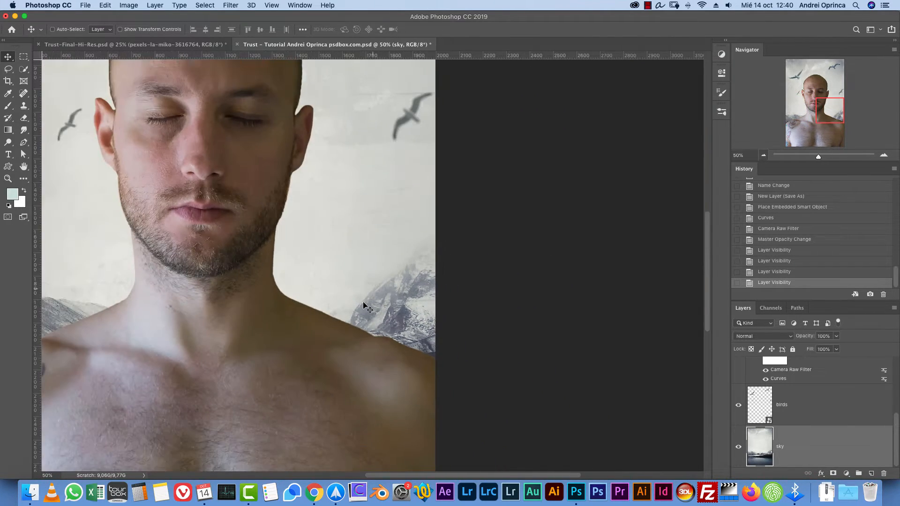
{"action": "left_click_drag", "start_coordinate": [323, 298], "coordinate": [475, 375]}
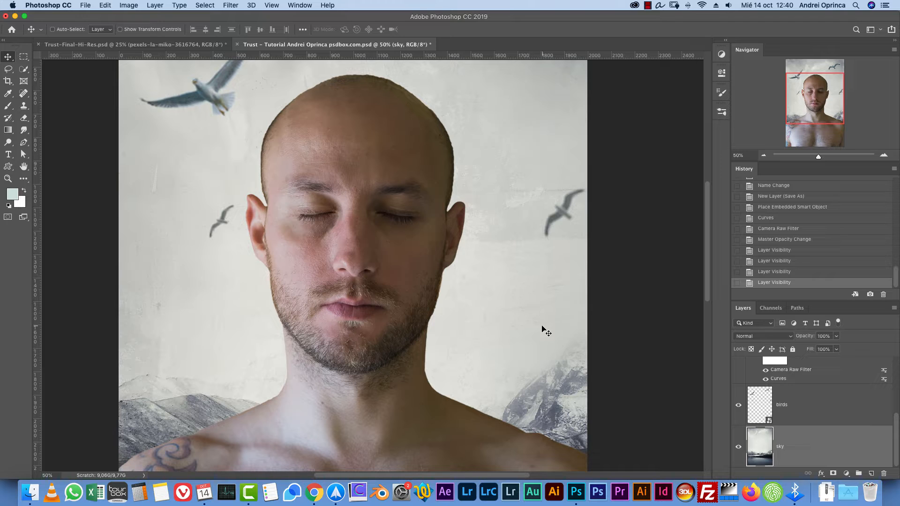
Reposition the sky layer behind the portrait and adjust its placement with Free Transform
{"action": "left_click", "coordinate": [764, 155]}
{"action": "left_click_drag", "start_coordinate": [470, 277], "coordinate": [471, 265]}
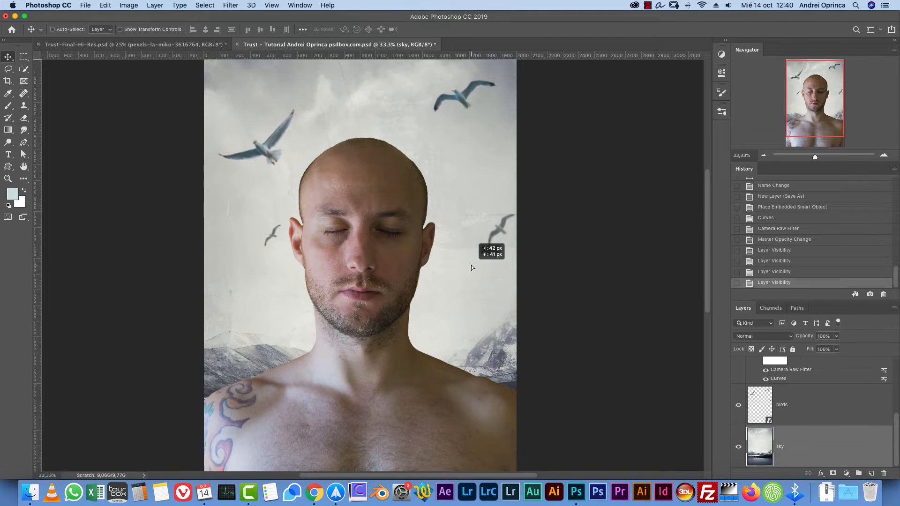
{"action": "left_click", "coordinate": [762, 155]}
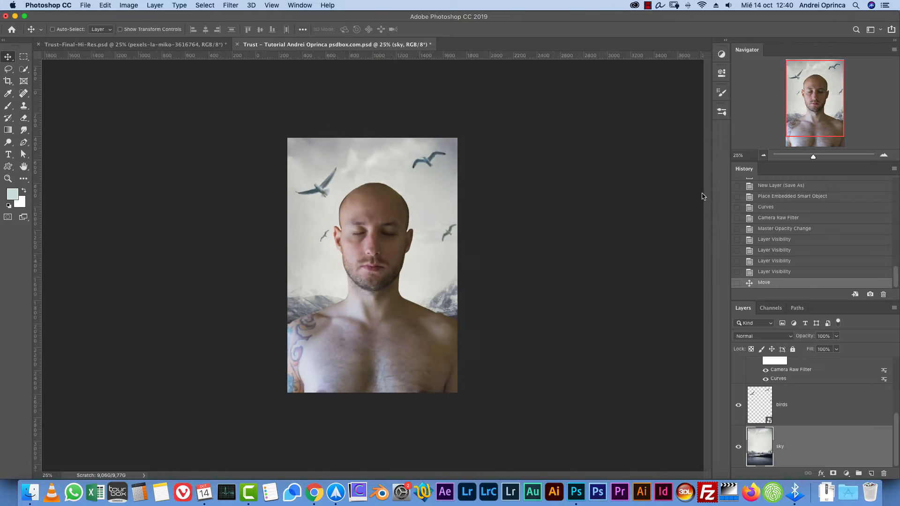
{"action": "key", "text": "super+t"}
{"action": "left_click_drag", "start_coordinate": [398, 271], "coordinate": [375, 307]}
{"action": "key", "text": "Return"}
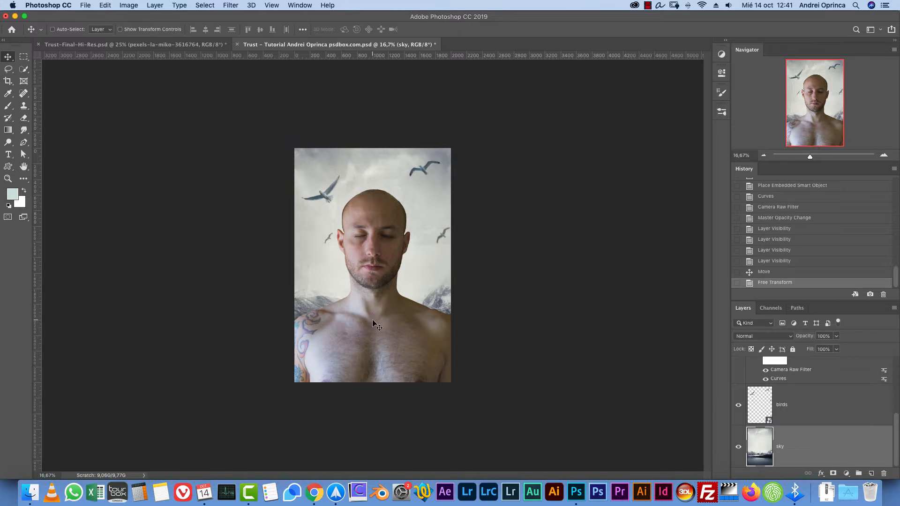
Apply a Field Blur of 5 px to the sky layer, judging it on the mountains at 100% zoom
{"action": "left_click", "coordinate": [230, 5]}
{"action": "mouse_move", "coordinate": [281, 127]}
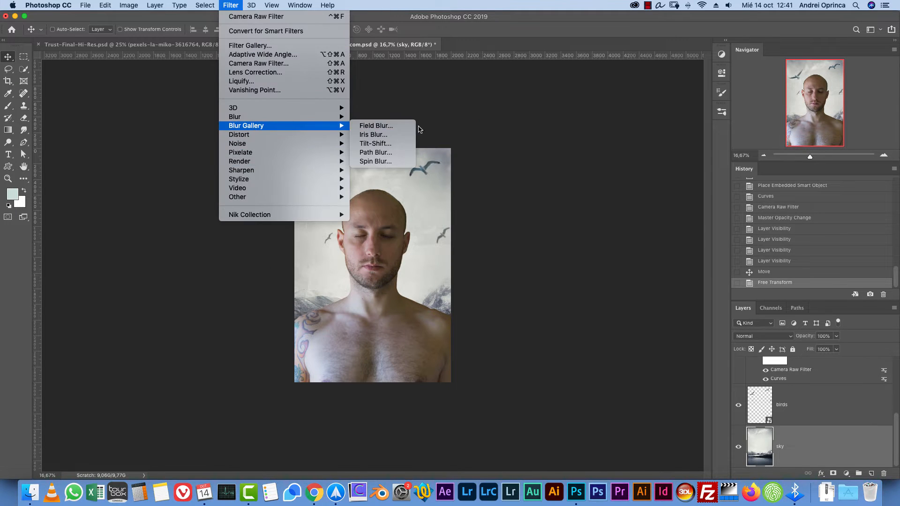
{"action": "left_click", "coordinate": [411, 126]}
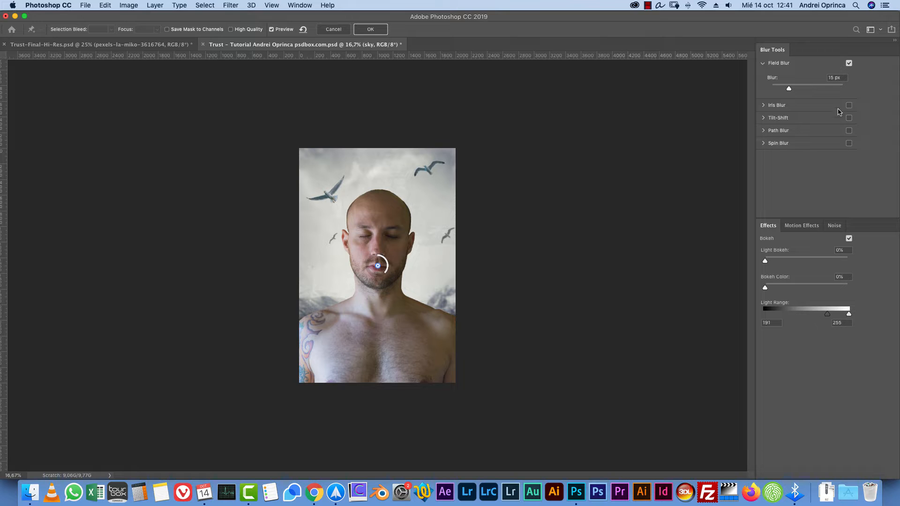
{"action": "type", "text": "3"}
{"action": "key", "text": "super+1"}
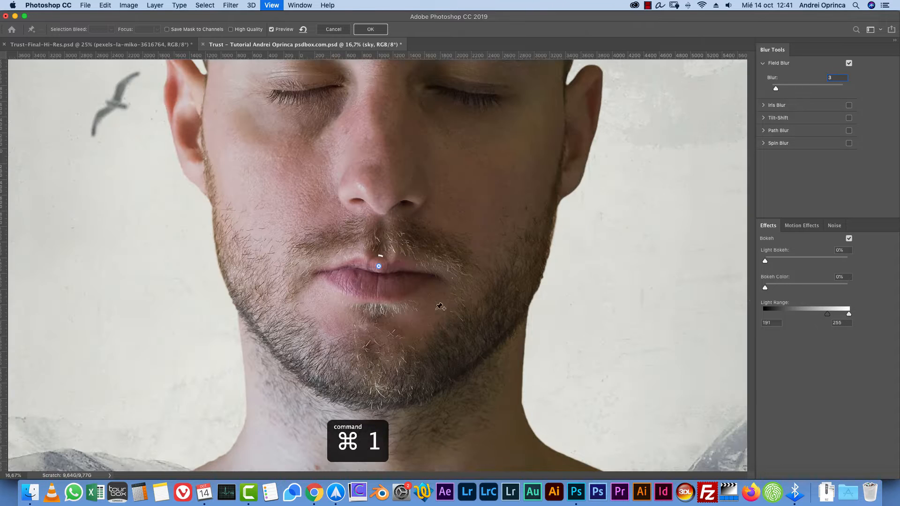
{"action": "left_click_drag", "start_coordinate": [303, 360], "coordinate": [504, 230]}
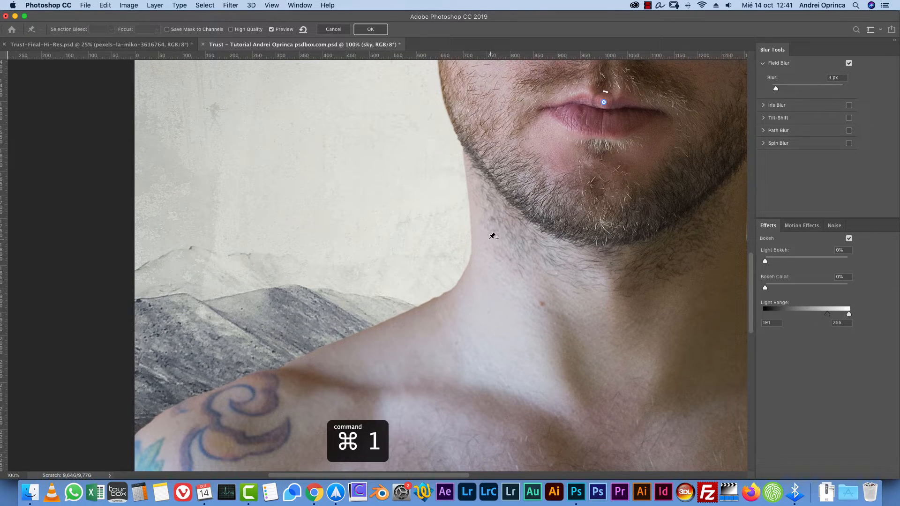
{"action": "left_click", "coordinate": [838, 77]}
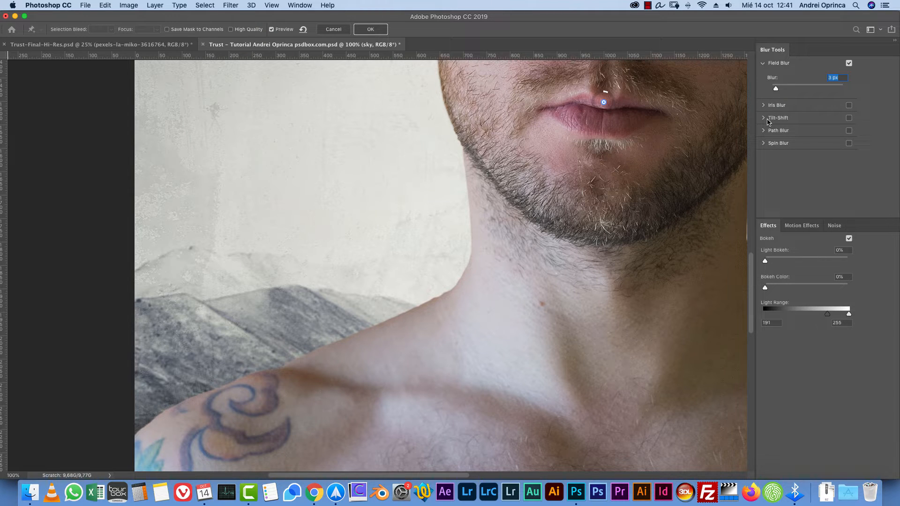
{"action": "type", "text": "5"}
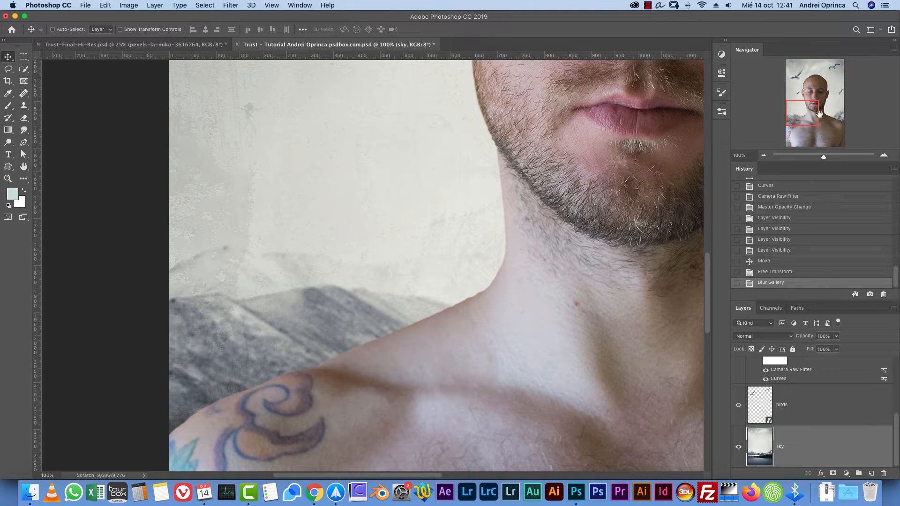
Review the blurred background around the head and shoulders, close up and zoomed out
{"action": "left_click_drag", "start_coordinate": [819, 114], "coordinate": [818, 85]}
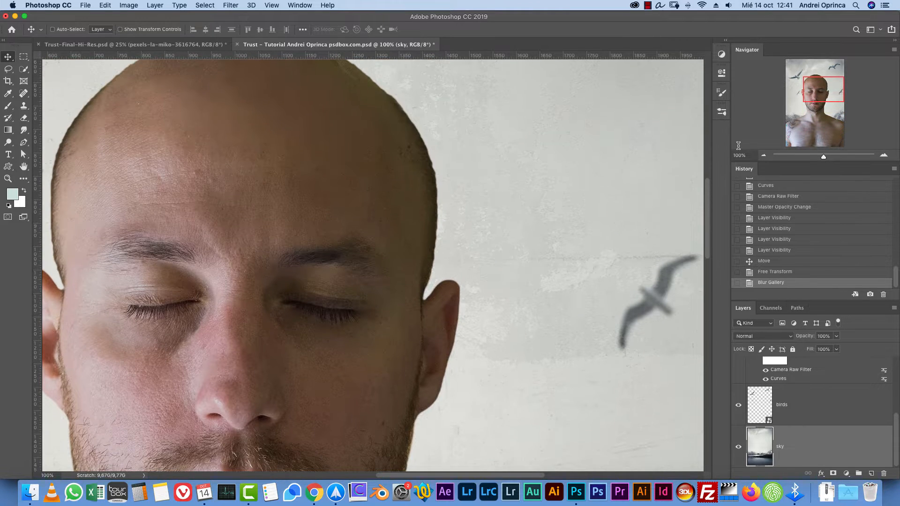
{"action": "key", "text": "super+minus"}
{"action": "key", "text": "super+minus"}
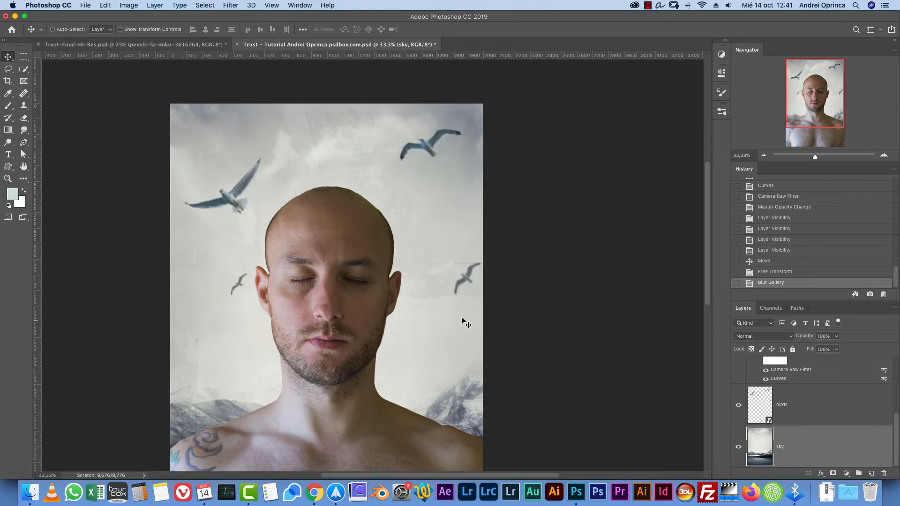
{"action": "left_click_drag", "start_coordinate": [455, 366], "coordinate": [491, 308]}
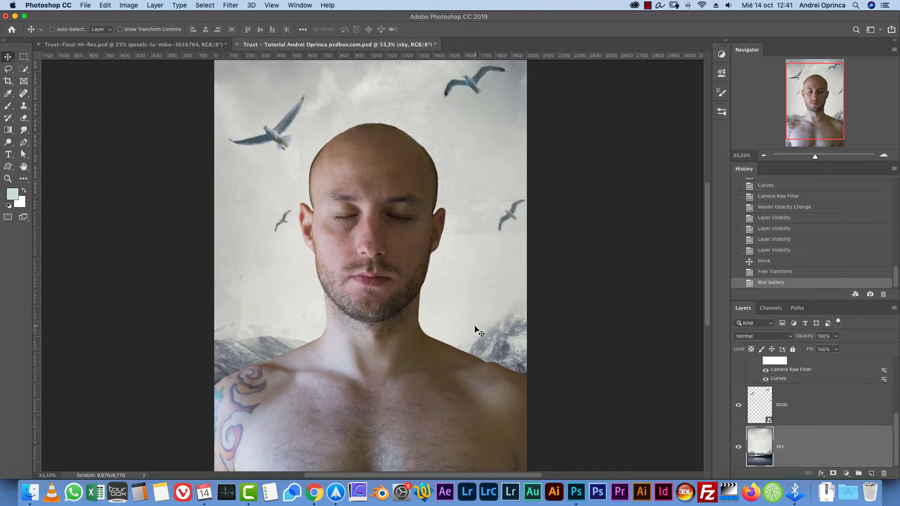
{"action": "key", "text": "super+r"}
{"action": "left_click", "coordinate": [813, 114]}
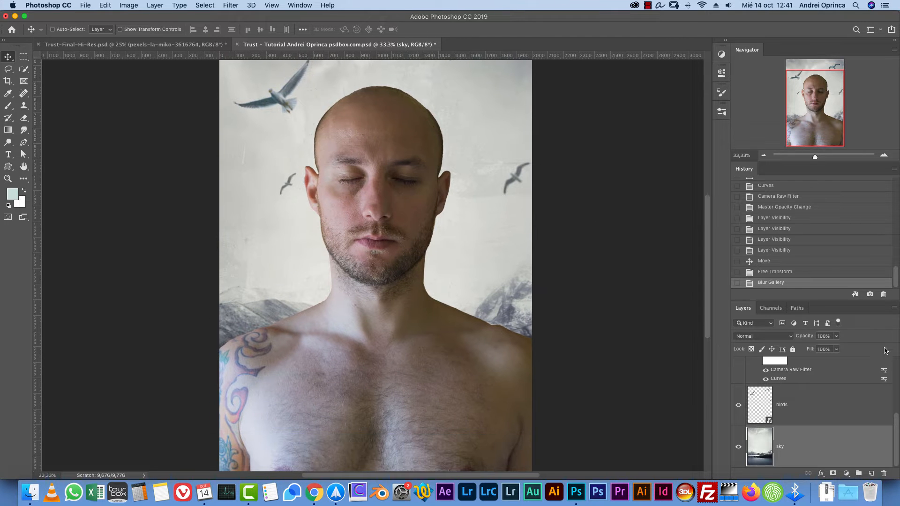
Place the cracked-wall image Depositphotos_29725237_original.jpg from the Stock folder as an embedded object above the Portrait layer
{"action": "scroll", "coordinate": [887, 374], "scroll_direction": "up", "scroll_amount": 5}
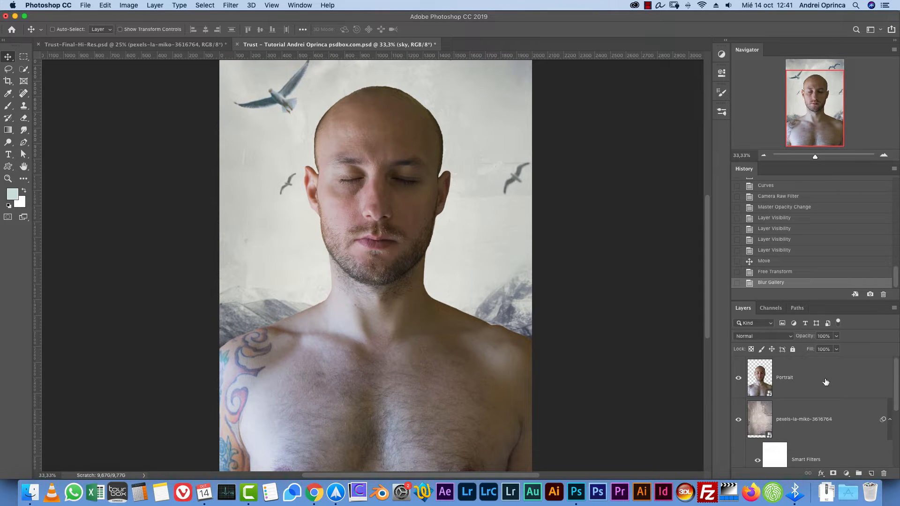
{"action": "left_click", "coordinate": [826, 382]}
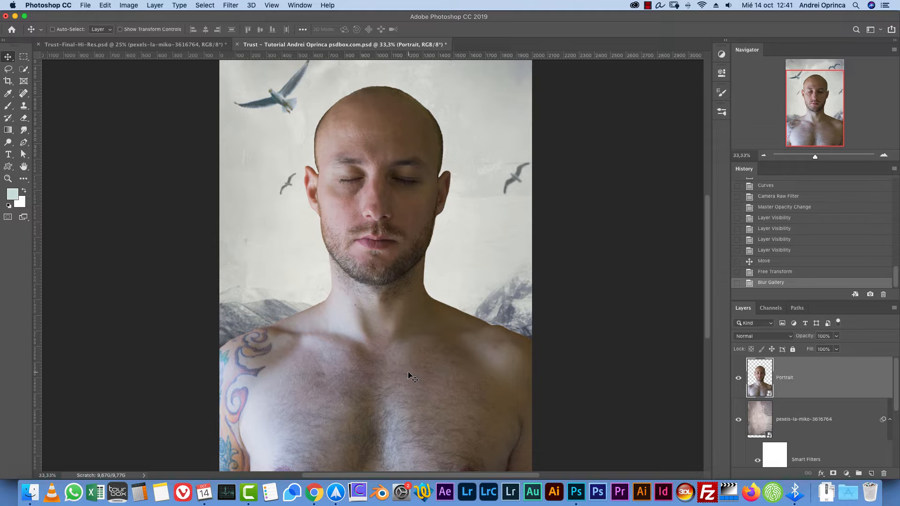
{"action": "key", "text": "shift+super+d"}
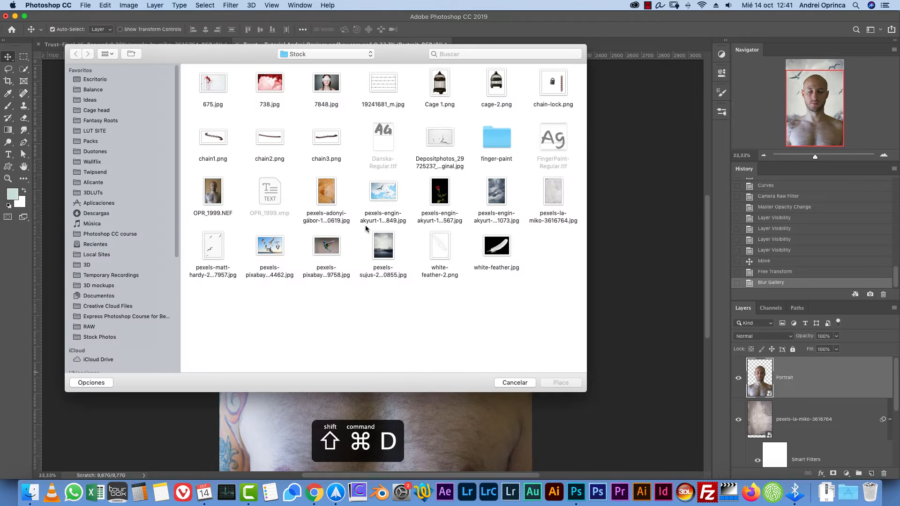
{"action": "left_click", "coordinate": [85, 6]}
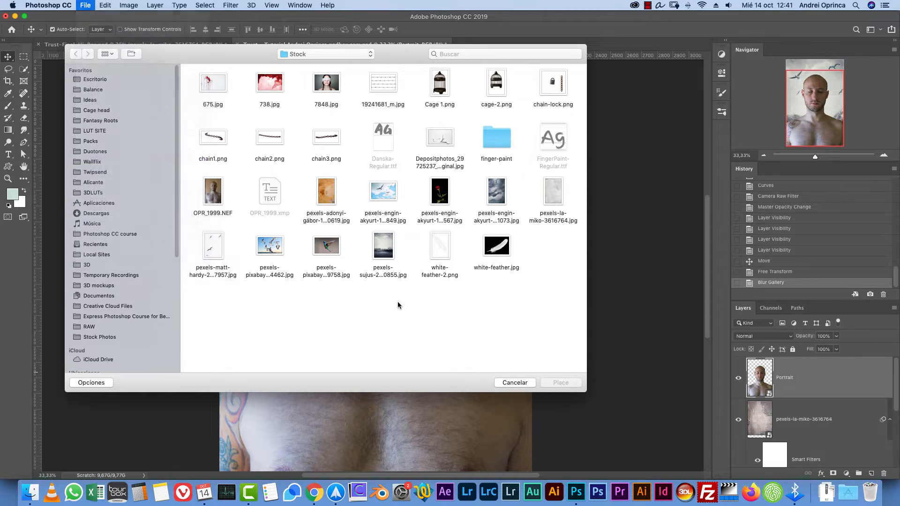
{"action": "left_click", "coordinate": [449, 142]}
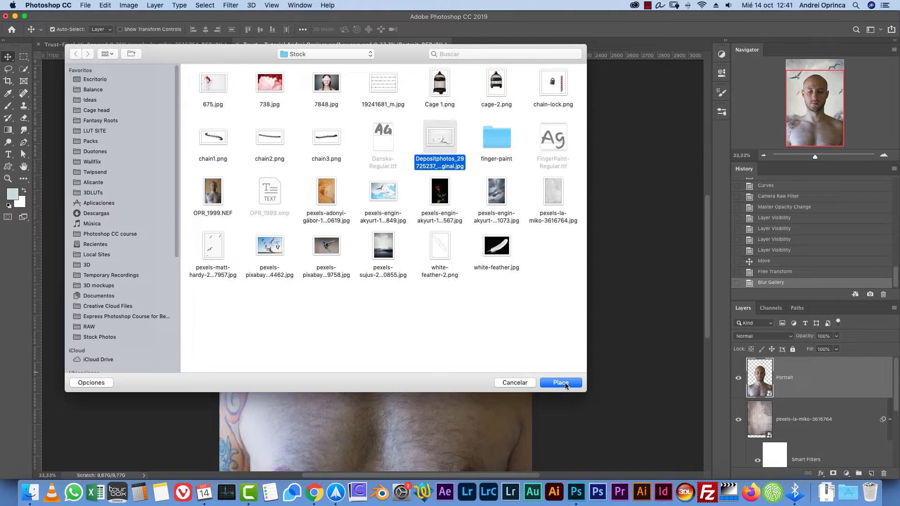
{"action": "left_click", "coordinate": [561, 383]}
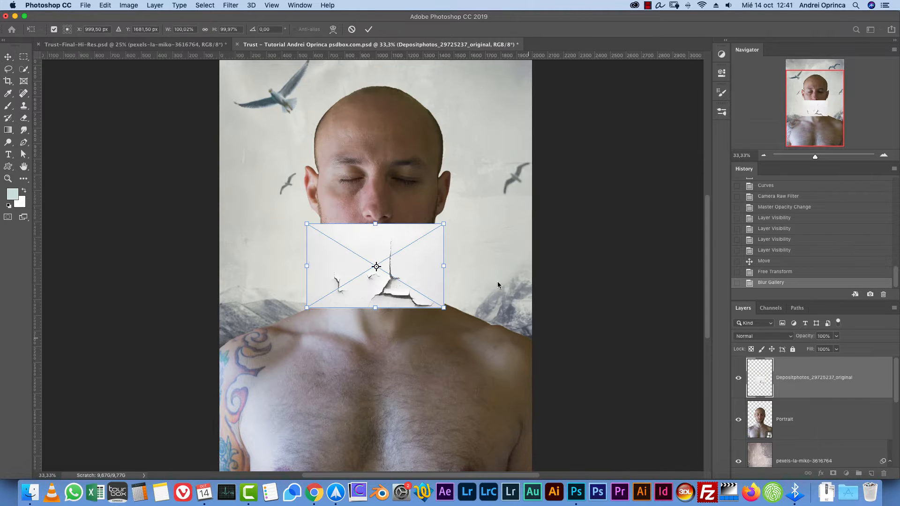
Scale the placed cracked-wall texture to about 222% and position it over the man's chest
{"action": "left_click_drag", "start_coordinate": [444, 225], "coordinate": [609, 121]}
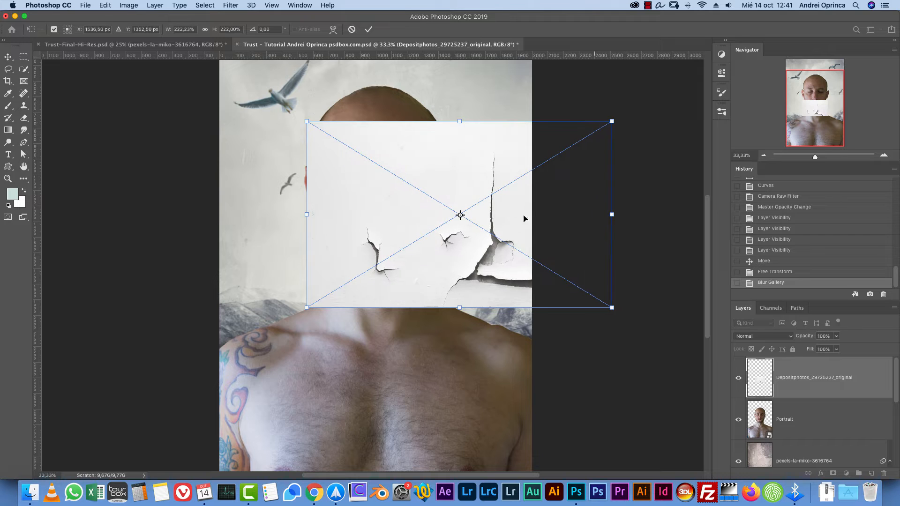
{"action": "left_click_drag", "start_coordinate": [524, 217], "coordinate": [442, 352]}
{"action": "key", "text": "Return"}
Blend the cracked-wall layer with Multiply and enlarge it slightly across the chest, comparing the portrait with and without it
{"action": "left_click", "coordinate": [760, 336]}
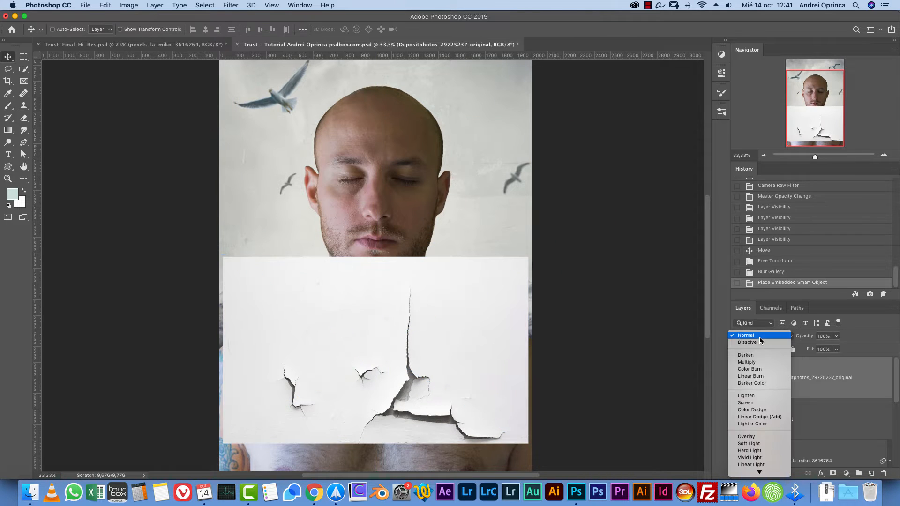
{"action": "left_click", "coordinate": [758, 362]}
{"action": "key", "text": "cmd+t"}
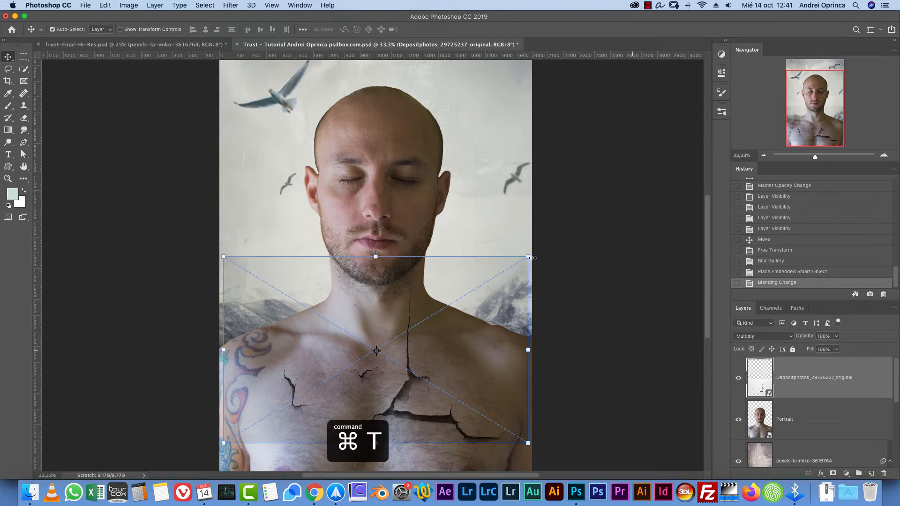
{"action": "key", "text": "Return"}
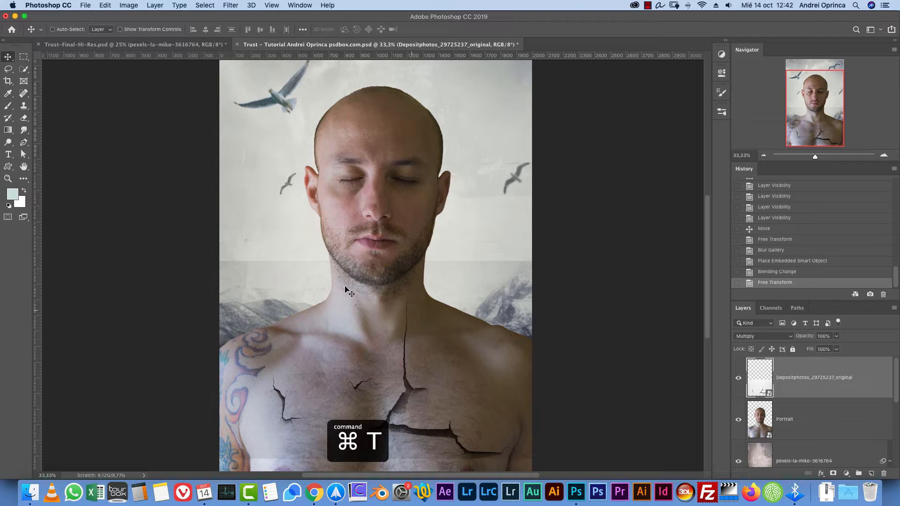
{"action": "left_click", "coordinate": [738, 378]}
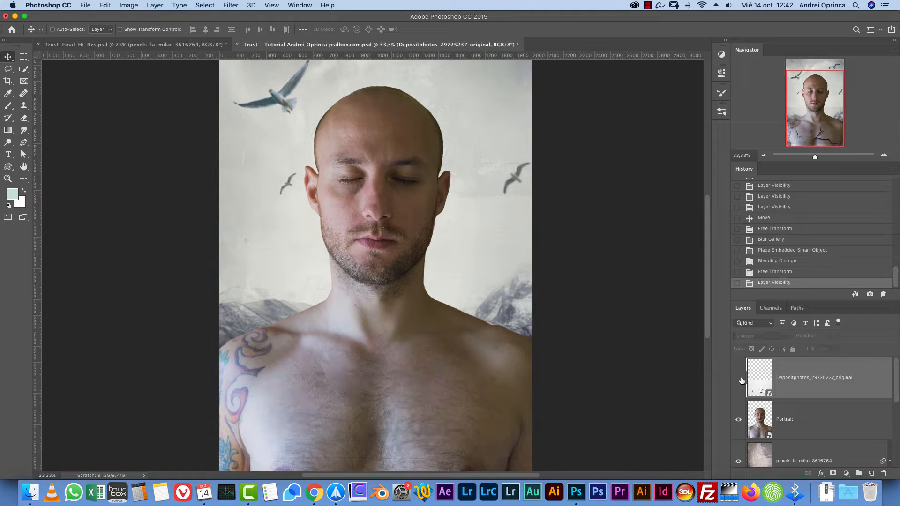
{"action": "left_click", "coordinate": [738, 377]}
{"action": "key", "text": "super+m"}
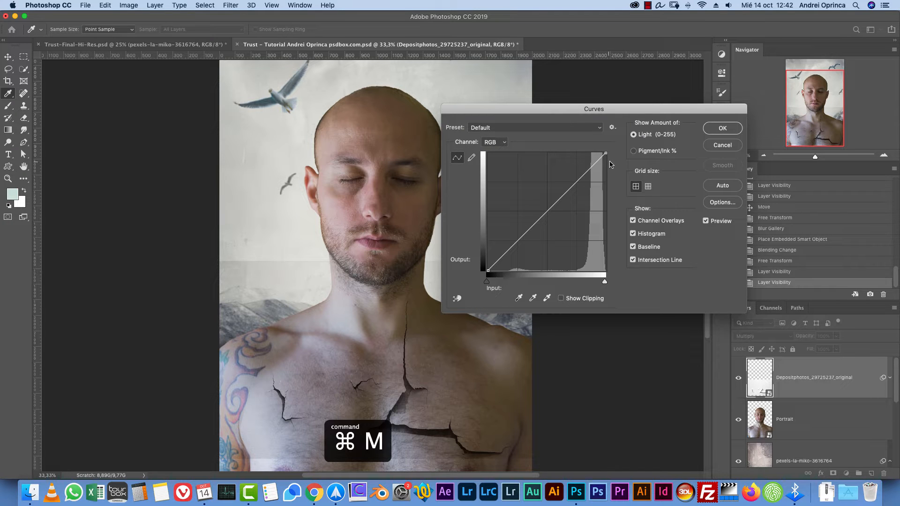
{"action": "left_click_drag", "start_coordinate": [606, 152], "coordinate": [594, 153]}
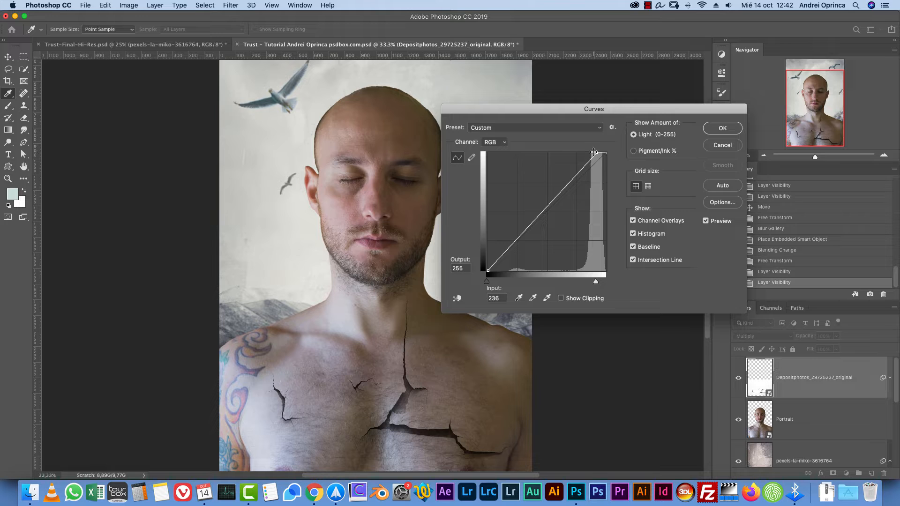
{"action": "key", "text": "Escape"}
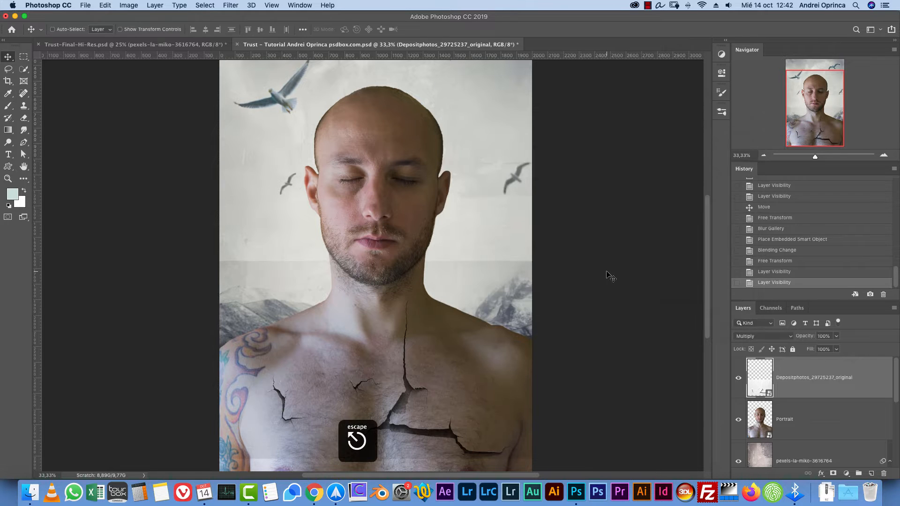
{"action": "key", "text": "super+m"}
{"action": "key", "text": "Escape"}
Apply Levels to the cracked-wall layer with input black point 46 and white point 217
{"action": "key", "text": "super+l"}
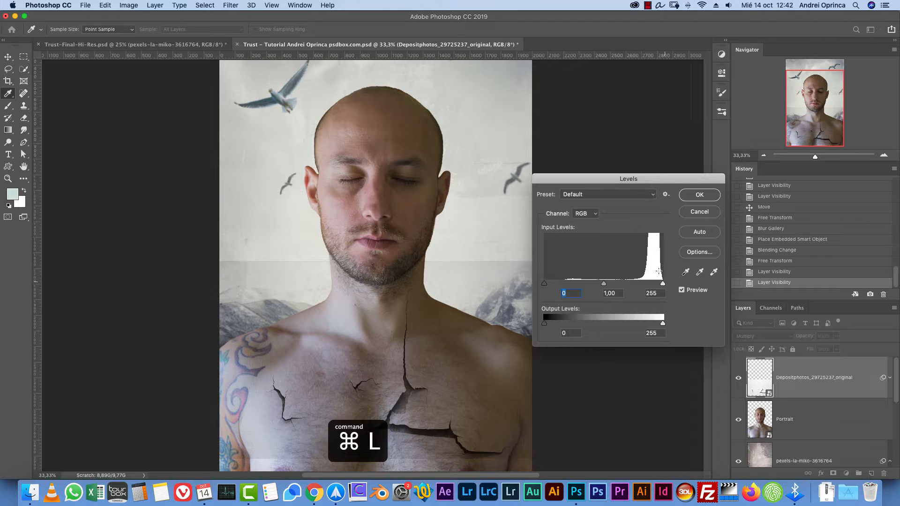
{"action": "left_click_drag", "start_coordinate": [663, 285], "coordinate": [649, 285]}
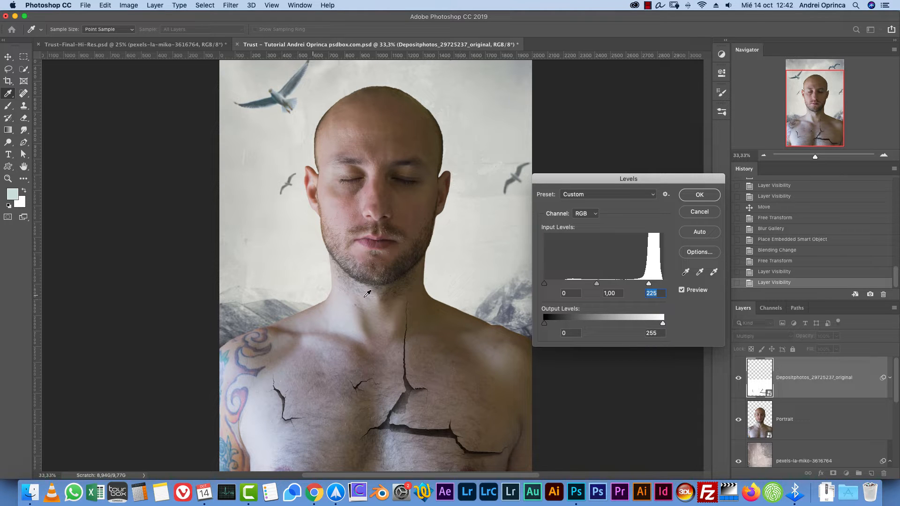
{"action": "mouse_move", "coordinate": [654, 285]}
{"action": "left_mouse_down"}
{"action": "mouse_move", "coordinate": [633, 287]}
{"action": "mouse_move", "coordinate": [645, 286]}
{"action": "left_mouse_up"}
{"action": "left_click_drag", "start_coordinate": [545, 283], "coordinate": [565, 284]}
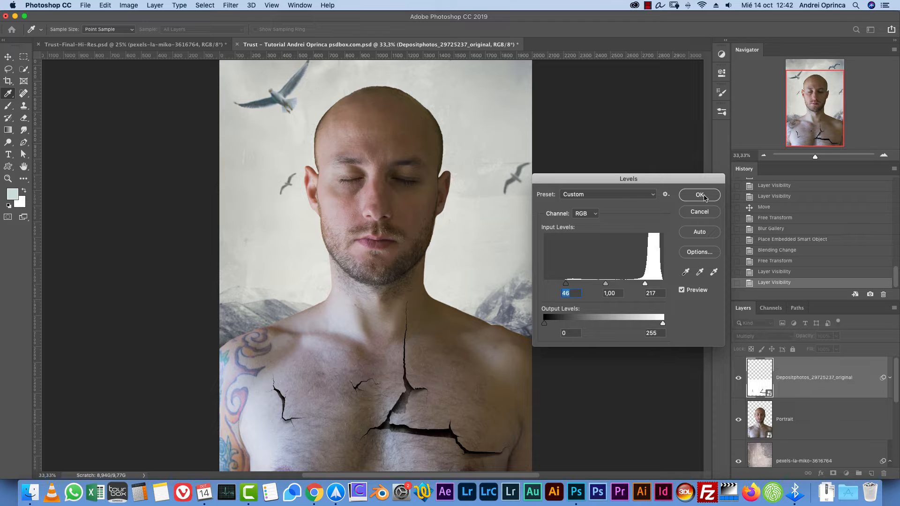
{"action": "key", "text": "Return"}
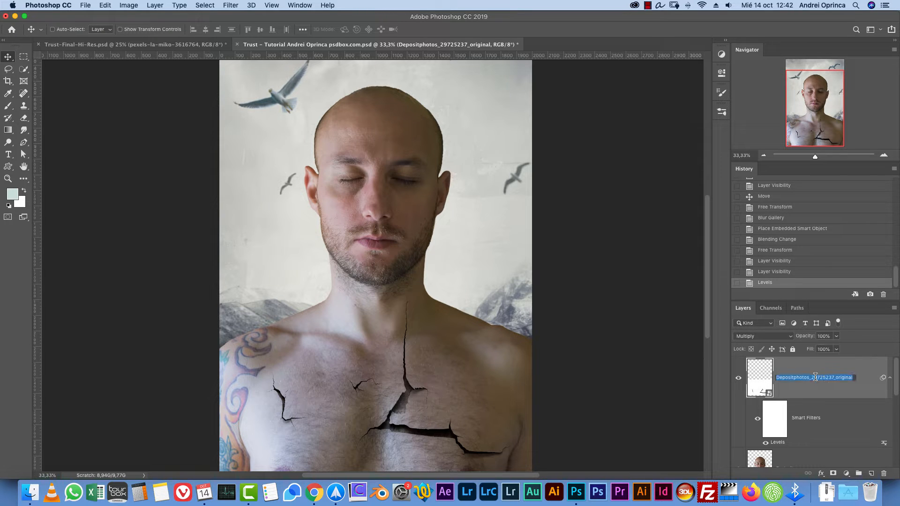
Rename the cracked-wall layer as cracks and collapse its smart filter list
{"action": "type", "text": "cracks"}
{"action": "key", "text": "Return"}
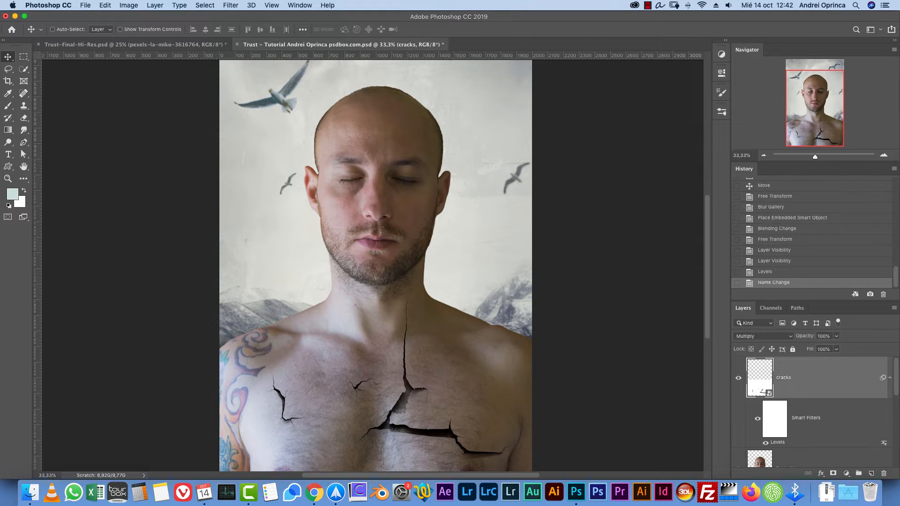
{"action": "left_click", "coordinate": [889, 377]}
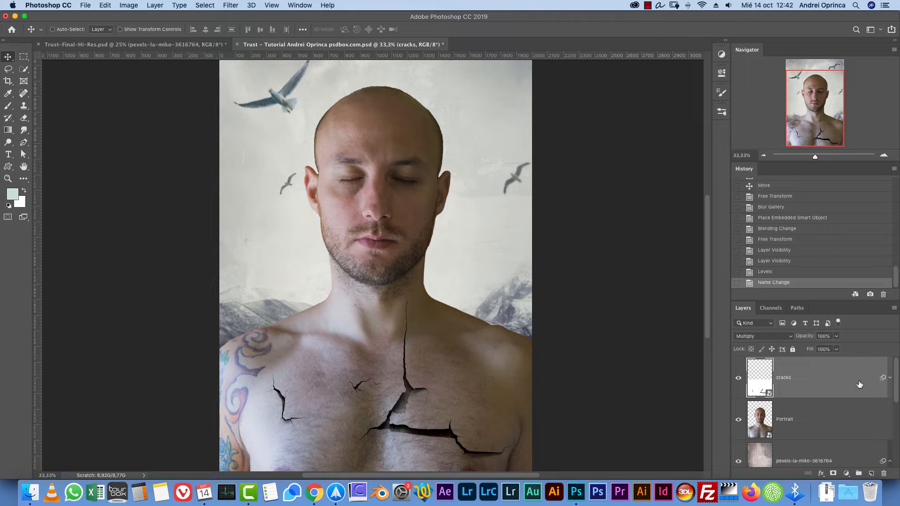
Open the blindfolded woman photo 7848.jpg from the Stock folder and enlarge it to 50%
{"action": "left_click_drag", "start_coordinate": [529, 189], "coordinate": [530, 234]}
{"action": "key", "text": "super+r"}
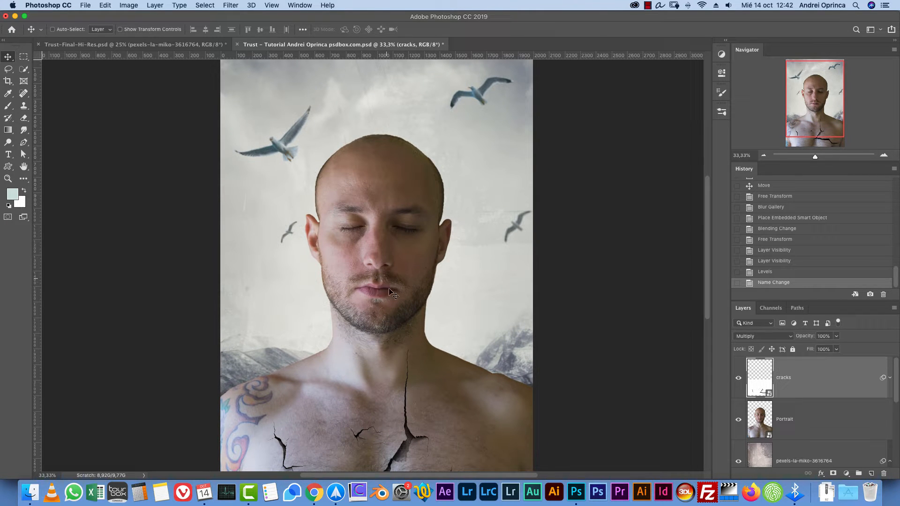
{"action": "key", "text": "super+o"}
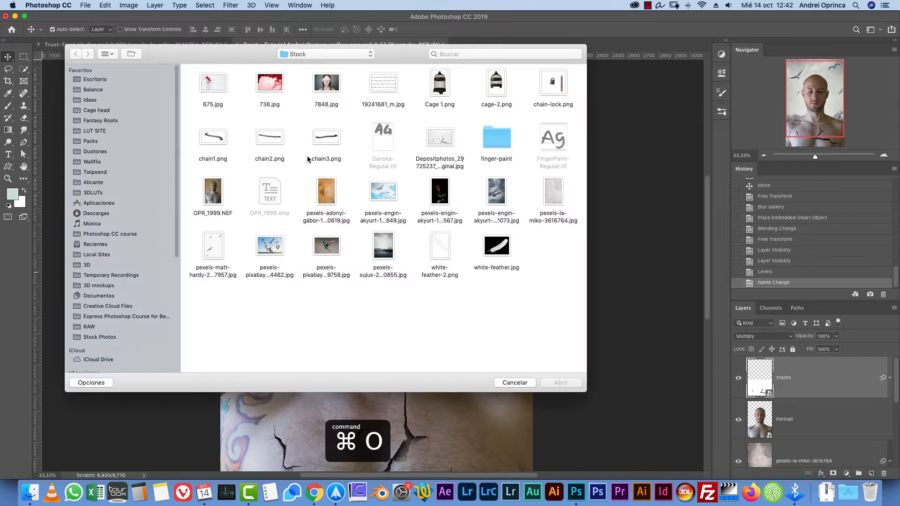
{"action": "left_click", "coordinate": [334, 86]}
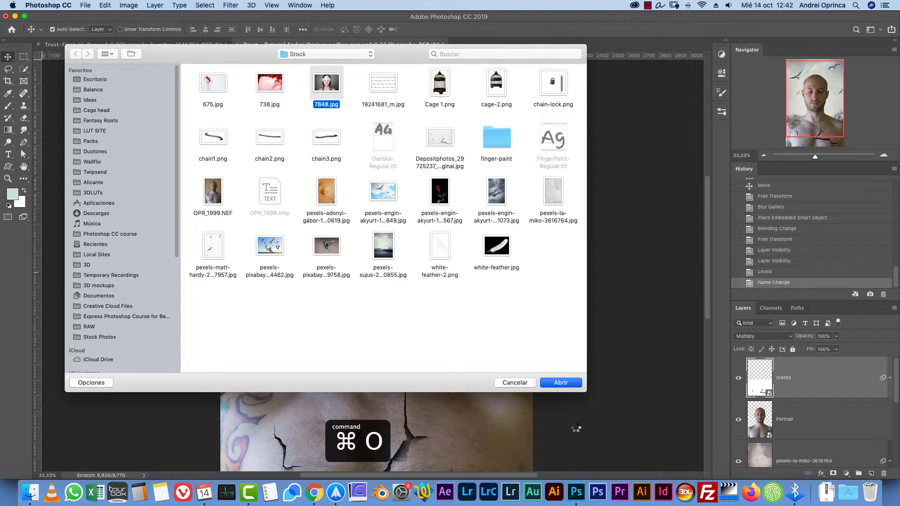
{"action": "key", "text": "super+plus"}
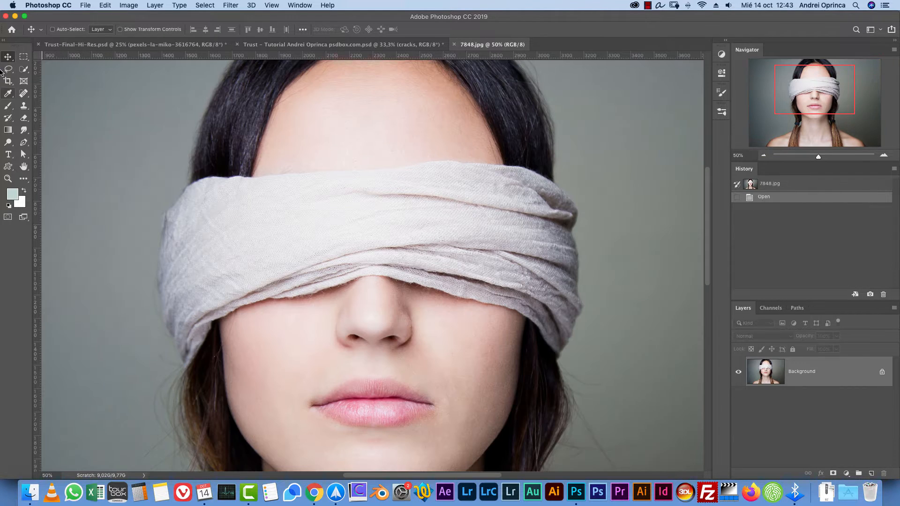
Select the white cloth blindfold in 7848.jpg with the Quick Selection tool
{"action": "left_click", "coordinate": [26, 70]}
{"action": "left_click", "coordinate": [57, 68]}
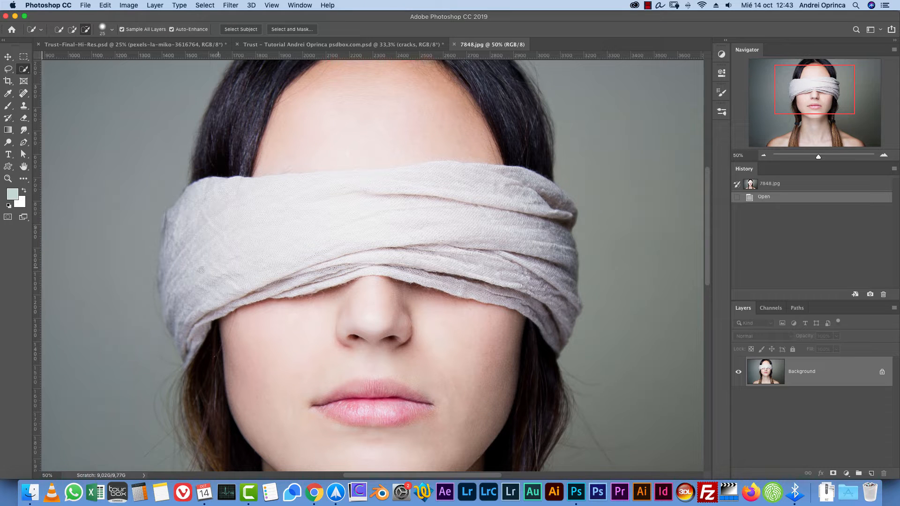
{"action": "left_click", "coordinate": [59, 29]}
{"action": "mouse_move", "coordinate": [181, 333]}
{"action": "left_mouse_down"}
{"action": "mouse_move", "coordinate": [195, 235]}
{"action": "mouse_move", "coordinate": [323, 180]}
{"action": "mouse_move", "coordinate": [560, 222]}
{"action": "mouse_move", "coordinate": [543, 302]}
{"action": "mouse_move", "coordinate": [558, 323]}
{"action": "left_mouse_up"}
{"action": "mouse_move", "coordinate": [565, 210]}
{"action": "left_mouse_down"}
{"action": "mouse_move", "coordinate": [539, 199]}
{"action": "mouse_move", "coordinate": [360, 183]}
{"action": "left_mouse_up"}
{"action": "mouse_move", "coordinate": [319, 140]}
{"action": "left_mouse_down"}
{"action": "mouse_move", "coordinate": [313, 215]}
{"action": "mouse_move", "coordinate": [394, 141]}
{"action": "left_mouse_up"}
{"action": "left_click_drag", "start_coordinate": [265, 227], "coordinate": [259, 237]}
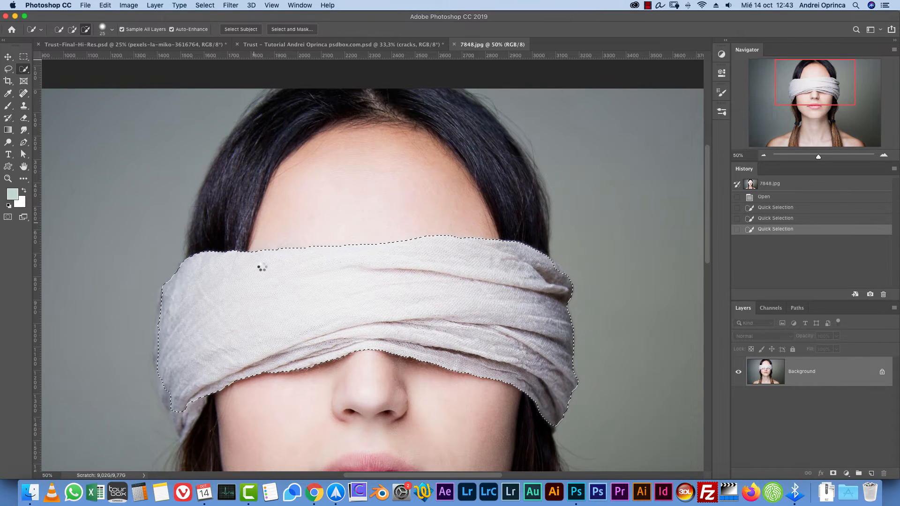
Refine the blindfold selection's edges, checking it in Quick Mask mode, and copy the blindfold into the trust composite
{"action": "left_click", "coordinate": [261, 267]}
{"action": "key", "text": "q"}
{"action": "key", "text": "q"}
{"action": "mouse_move", "coordinate": [177, 400]}
{"action": "left_mouse_down"}
{"action": "mouse_move", "coordinate": [182, 420]}
{"action": "mouse_move", "coordinate": [193, 409]}
{"action": "left_mouse_up"}
{"action": "left_click_drag", "start_coordinate": [550, 261], "coordinate": [561, 274]}
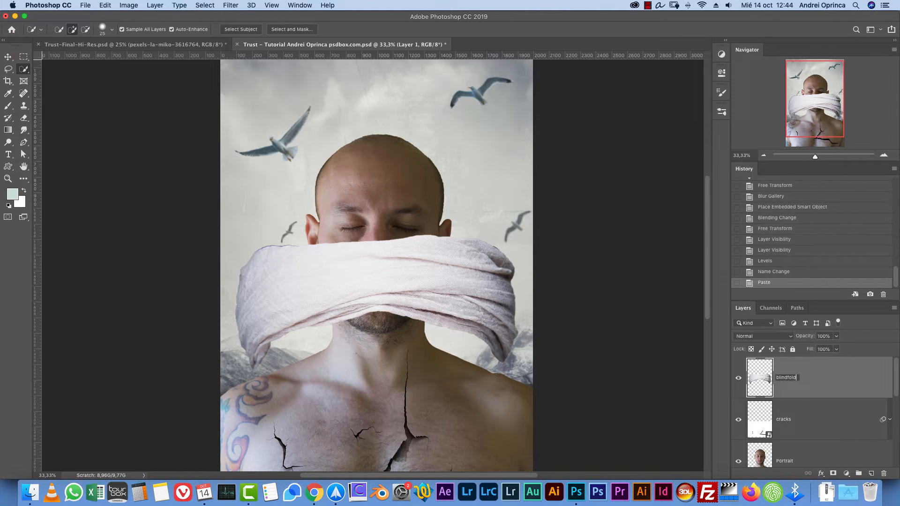
Name the pasted layer blindfold and convert it to a smart object
{"action": "key", "text": "Return"}
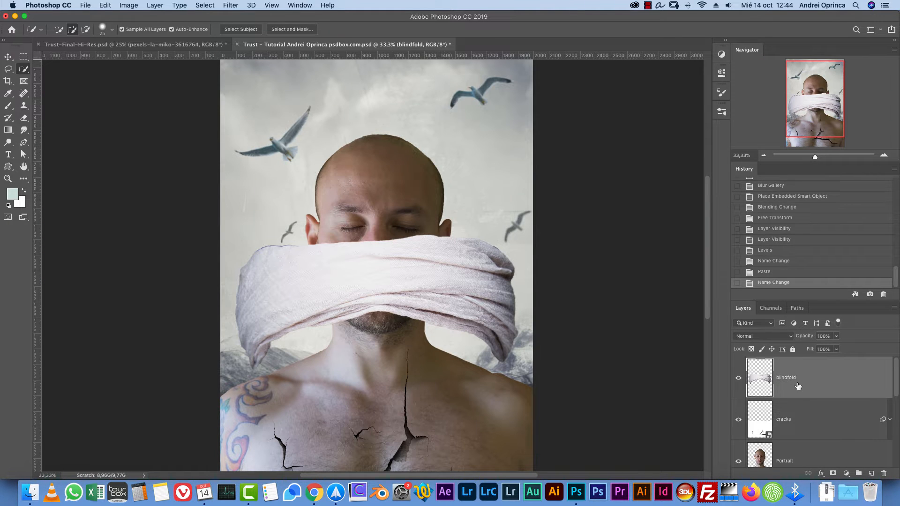
{"action": "right_click", "coordinate": [812, 396]}
{"action": "left_click", "coordinate": [765, 199]}
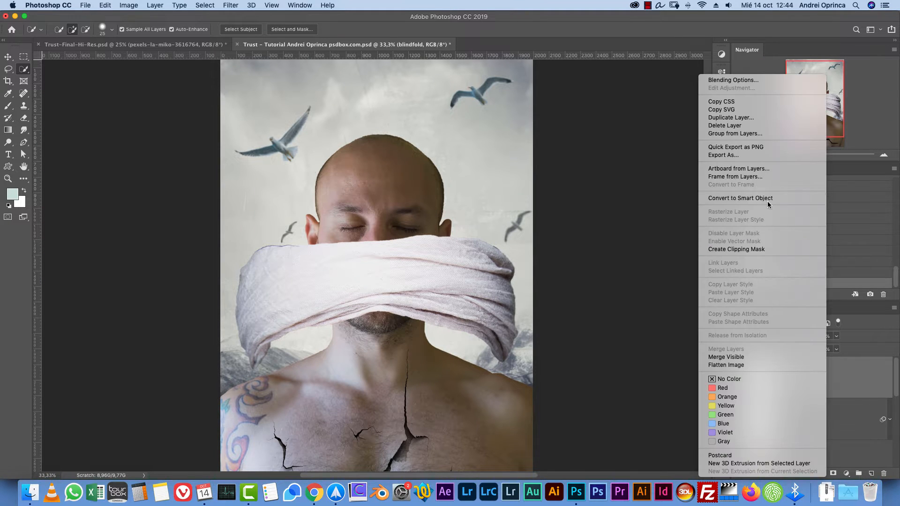
Scale the blindfold with Free Transform to about 55% and place it over the man's eyes
{"action": "key", "text": "super+t"}
{"action": "left_click_drag", "start_coordinate": [518, 160], "coordinate": [362, 276]}
{"action": "left_click_drag", "start_coordinate": [349, 327], "coordinate": [425, 206]}
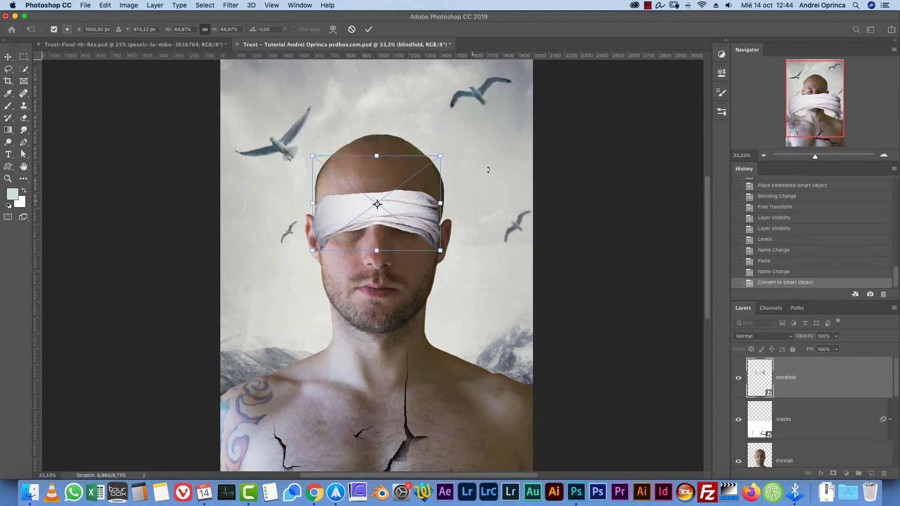
{"action": "left_click_drag", "start_coordinate": [437, 157], "coordinate": [464, 137]}
{"action": "left_click_drag", "start_coordinate": [442, 197], "coordinate": [429, 203]}
Shrink the blindfold further at 100% zoom to match the head's width, shift it down over the eyes and apply the transform
{"action": "left_click", "coordinate": [883, 154]}
{"action": "left_click", "coordinate": [884, 154]}
{"action": "left_click", "coordinate": [883, 154]}
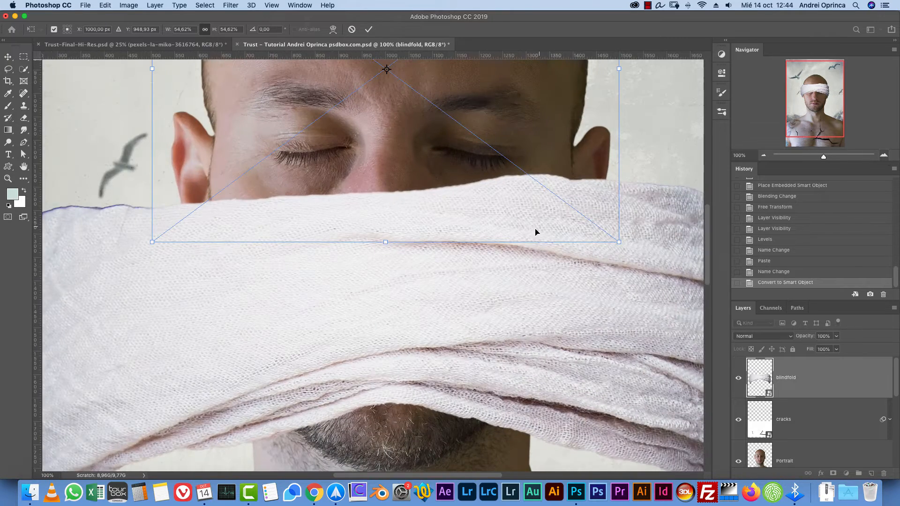
{"action": "scroll", "coordinate": [587, 259], "scroll_direction": "up", "scroll_amount": 5}
{"action": "scroll", "coordinate": [587, 259], "scroll_direction": "right", "scroll_amount": 3}
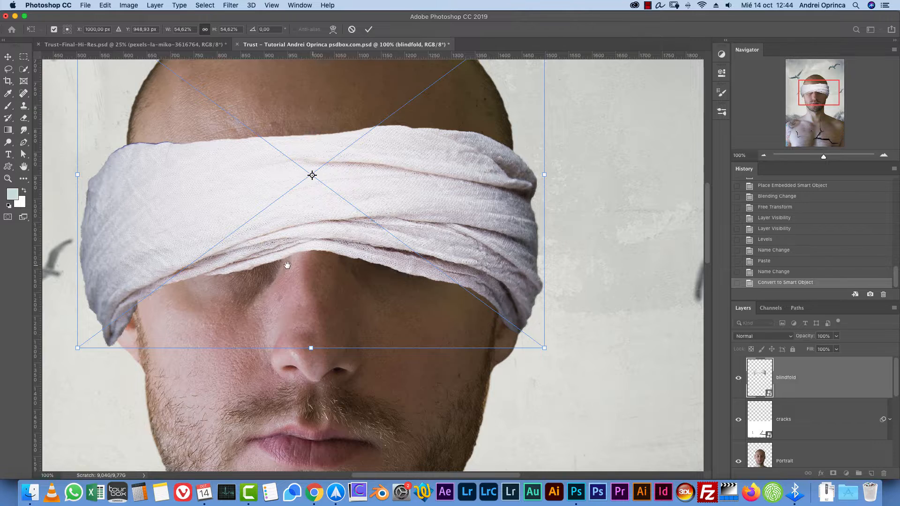
{"action": "left_click_drag", "start_coordinate": [287, 265], "coordinate": [341, 292]}
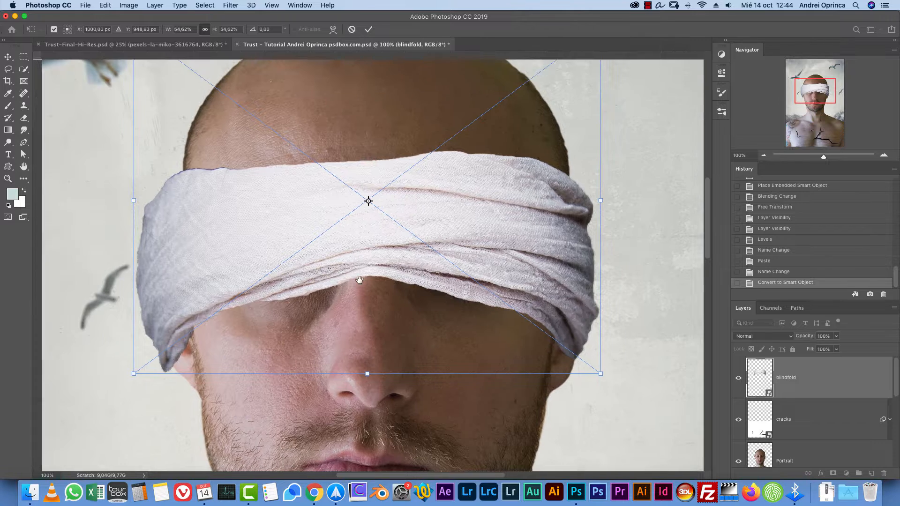
{"action": "mouse_move", "coordinate": [132, 200]}
{"action": "left_mouse_down"}
{"action": "mouse_move", "coordinate": [164, 201]}
{"action": "mouse_move", "coordinate": [147, 206]}
{"action": "left_mouse_up"}
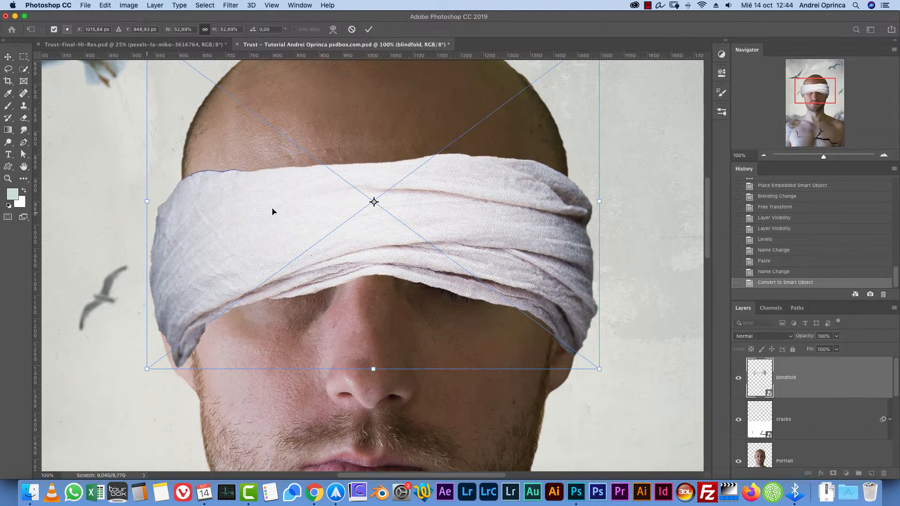
{"action": "left_click_drag", "start_coordinate": [441, 250], "coordinate": [458, 273]}
{"action": "left_click_drag", "start_coordinate": [602, 242], "coordinate": [586, 242]}
{"action": "mouse_move", "coordinate": [449, 290]}
{"action": "left_mouse_down"}
{"action": "mouse_move", "coordinate": [464, 287]}
{"action": "mouse_move", "coordinate": [445, 285]}
{"action": "mouse_move", "coordinate": [451, 291]}
{"action": "left_mouse_up"}
{"action": "key", "text": "Return"}
{"action": "key", "text": "w"}
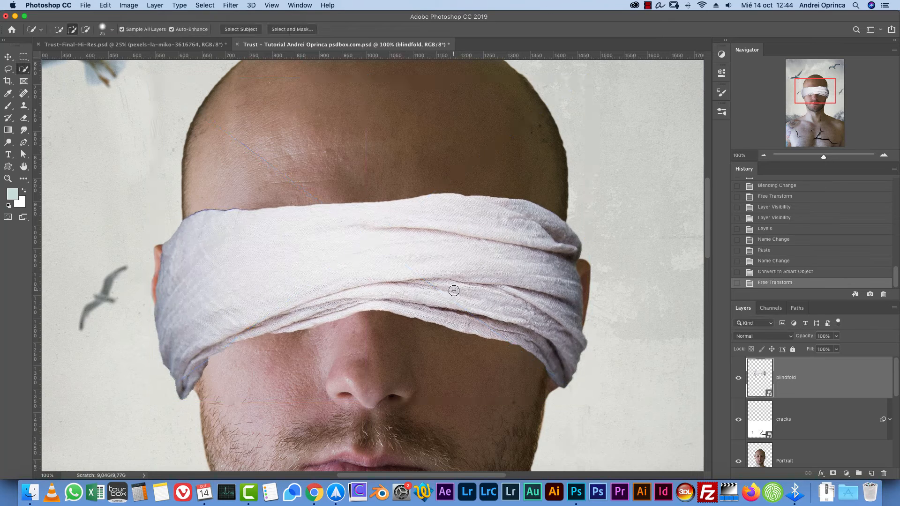
Add a layer mask to the Portrait layer, drop the stray selection beside the ear and switch to the Brush tool
{"action": "left_click", "coordinate": [798, 456]}
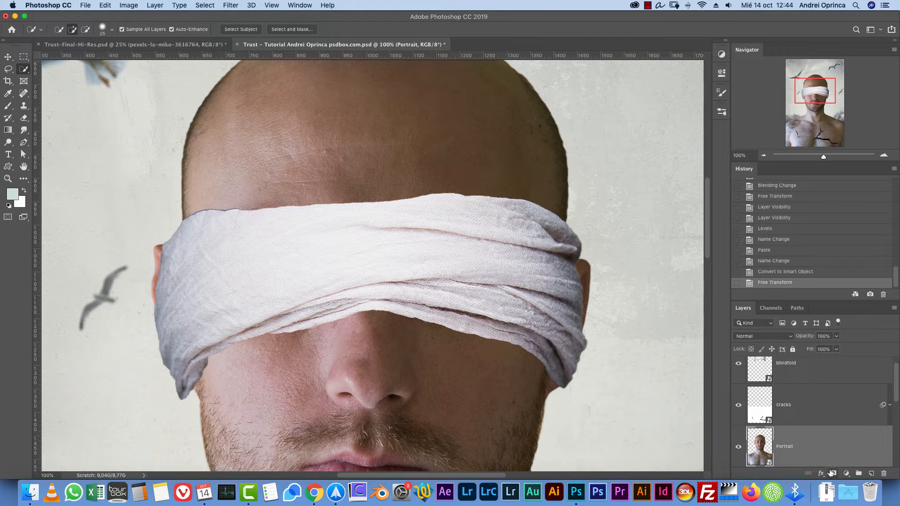
{"action": "left_click", "coordinate": [833, 474]}
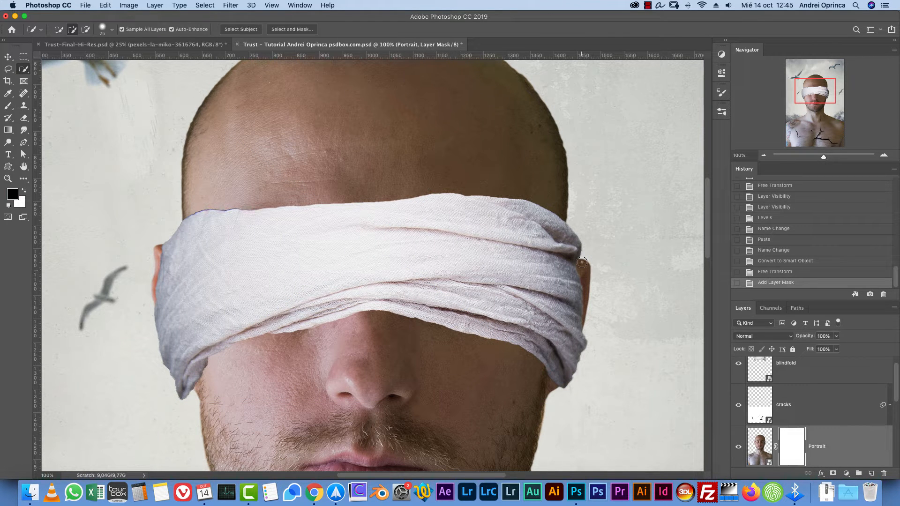
{"action": "left_click_drag", "start_coordinate": [582, 264], "coordinate": [593, 293]}
{"action": "key", "text": "super+d"}
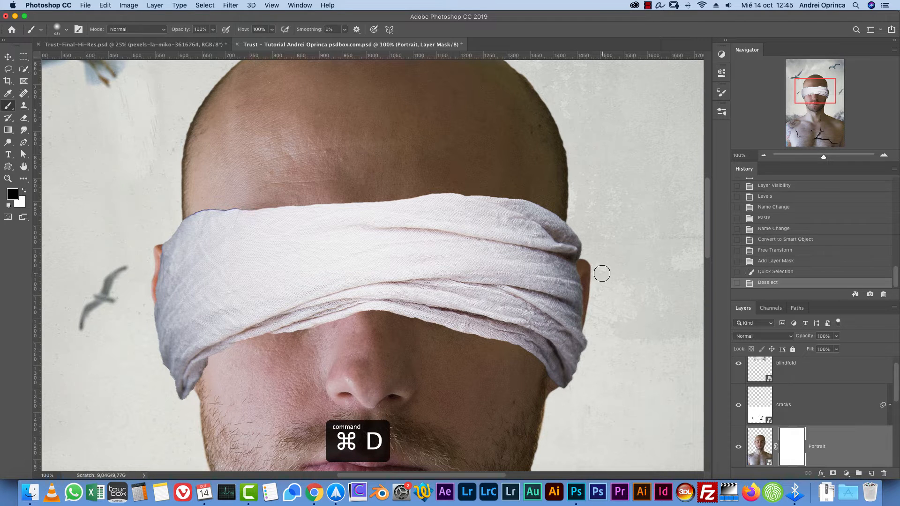
{"action": "key", "text": "b"}
Switch to a workspace layout that shows the Navigator, History and Layers panels beside the canvas
{"action": "left_click", "coordinate": [879, 30]}
{"action": "left_click", "coordinate": [883, 44]}
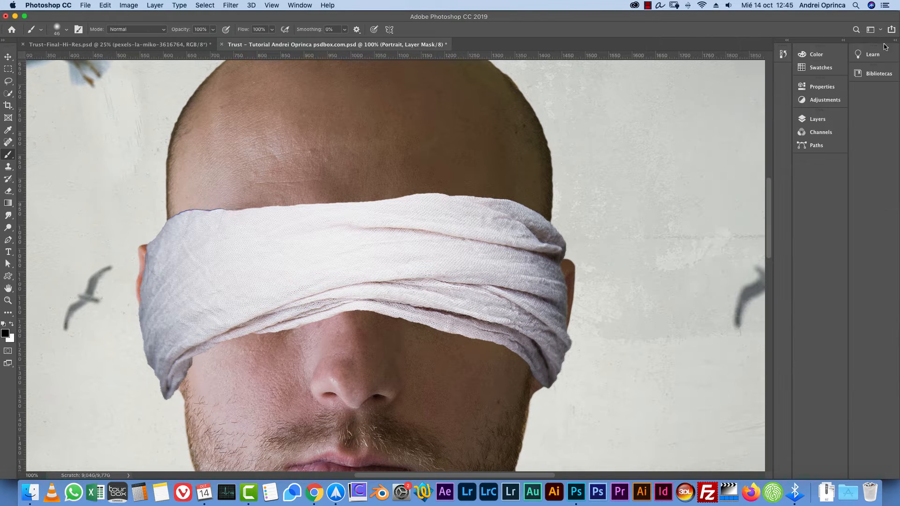
{"action": "left_click", "coordinate": [882, 30]}
{"action": "left_click", "coordinate": [881, 29]}
Enlarge the brush to 60 px and paint black on the Portrait mask to hide both ears beside the blindfold
{"action": "key", "text": "bracketright"}
{"action": "key", "text": "bracketright"}
{"action": "left_click_drag", "start_coordinate": [587, 259], "coordinate": [585, 320]}
{"action": "mouse_move", "coordinate": [158, 253]}
{"action": "left_mouse_down"}
{"action": "mouse_move", "coordinate": [155, 289]}
{"action": "mouse_move", "coordinate": [156, 271]}
{"action": "left_mouse_up"}
Warp the blindfold layer, pulling both lower corners inward to follow the sides of the face, and apply it
{"action": "left_click", "coordinate": [777, 378]}
{"action": "key", "text": "super+t"}
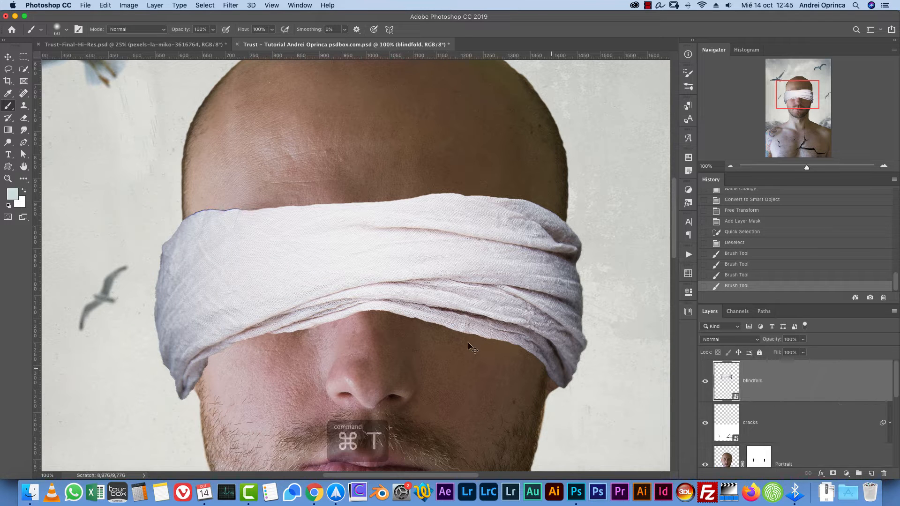
{"action": "right_click", "coordinate": [390, 262]}
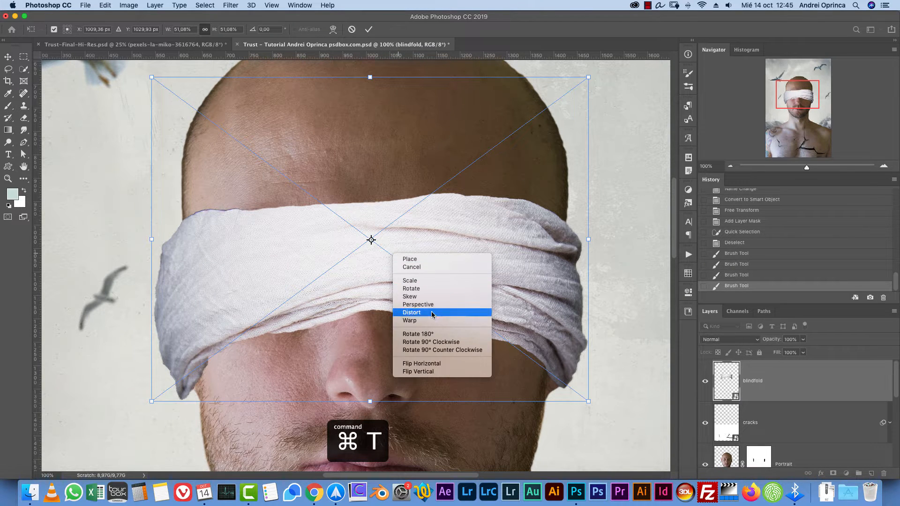
{"action": "left_click", "coordinate": [420, 321]}
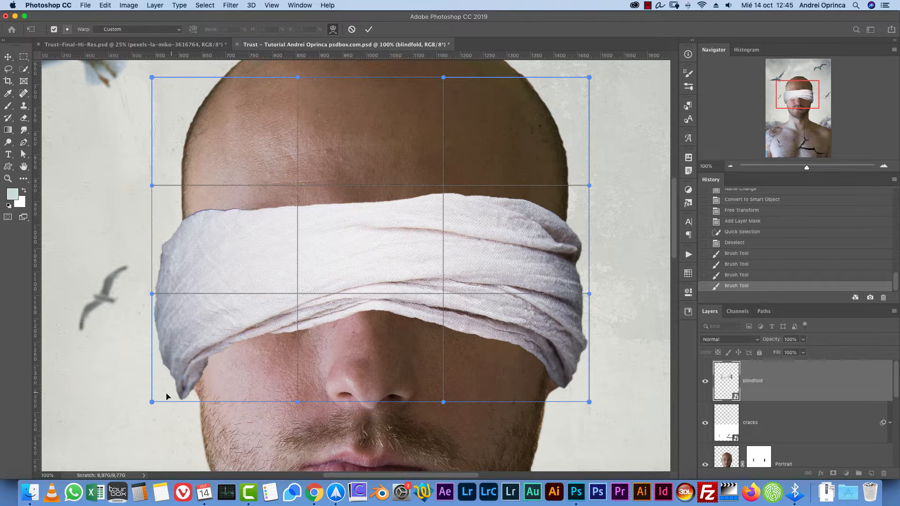
{"action": "left_click_drag", "start_coordinate": [152, 402], "coordinate": [196, 387]}
{"action": "left_click_drag", "start_coordinate": [589, 401], "coordinate": [564, 403]}
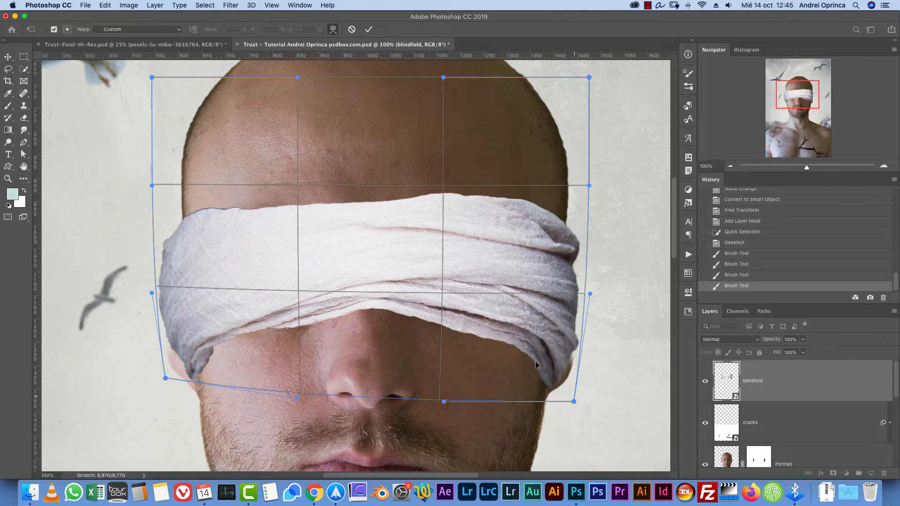
{"action": "key", "text": "Return"}
Paint black on the Portrait mask with a 30 px brush to hide leftover skin around both lower ends of the blindfold
{"action": "left_click", "coordinate": [763, 454]}
{"action": "mouse_move", "coordinate": [576, 372]}
{"action": "left_mouse_down"}
{"action": "mouse_move", "coordinate": [570, 379]}
{"action": "mouse_move", "coordinate": [571, 368]}
{"action": "left_mouse_up"}
{"action": "key", "text": "bracketleft"}
{"action": "key", "text": "bracketleft"}
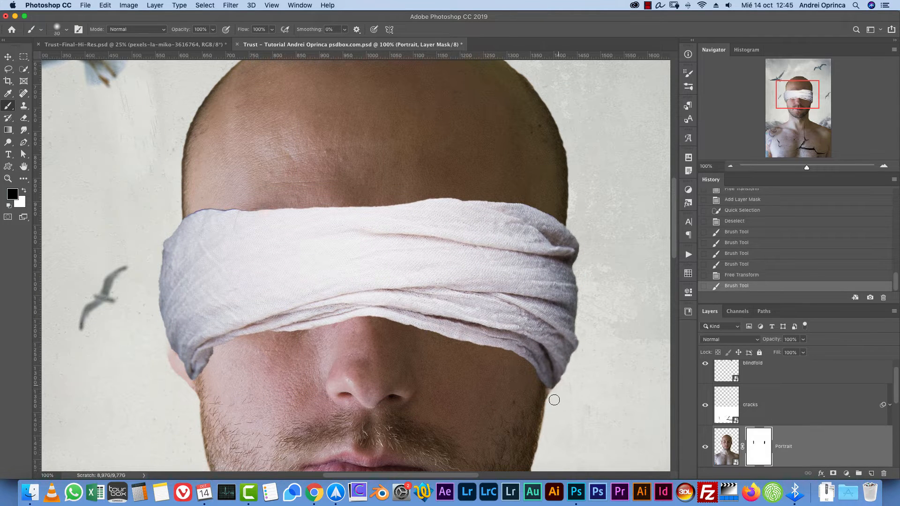
{"action": "right_click", "coordinate": [613, 331]}
{"action": "mouse_move", "coordinate": [554, 400]}
{"action": "left_mouse_down"}
{"action": "mouse_move", "coordinate": [560, 392]}
{"action": "mouse_move", "coordinate": [540, 401]}
{"action": "left_mouse_up"}
{"action": "left_click", "coordinate": [715, 343]}
{"action": "key", "text": "x"}
{"action": "key", "text": "x"}
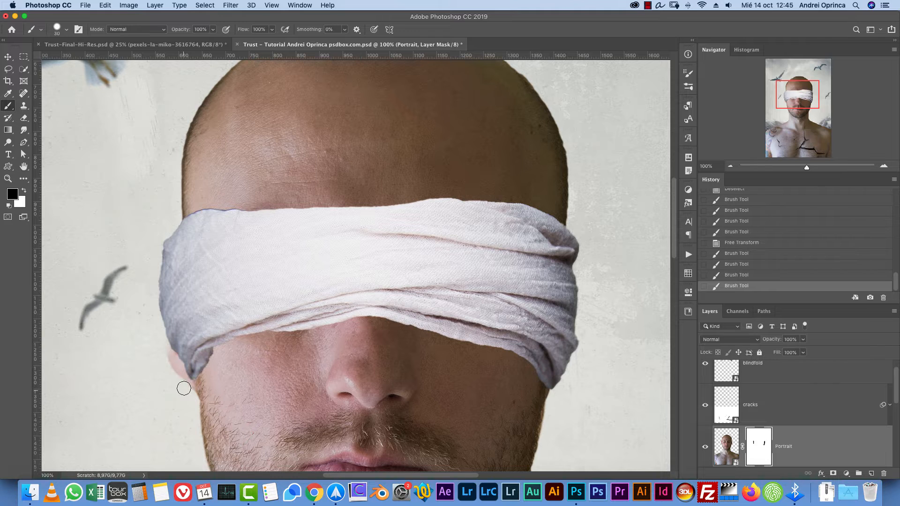
{"action": "left_click_drag", "start_coordinate": [183, 388], "coordinate": [162, 294]}
{"action": "left_click", "coordinate": [186, 383]}
Apply Shadows/Highlights to the blindfold layer with shadows amount, tone and radius 0, highlights amount 41%, tone 50% and radius 135 px
{"action": "key", "text": "super+minus"}
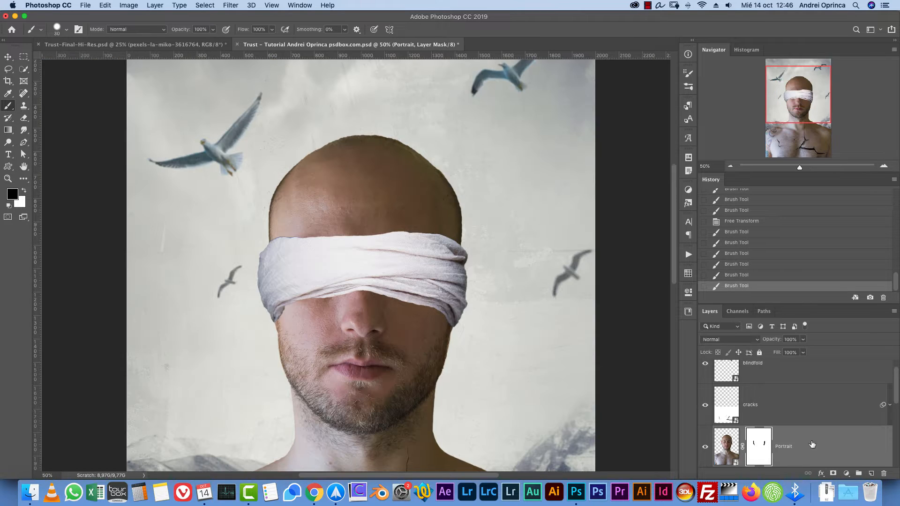
{"action": "scroll", "coordinate": [896, 387], "scroll_direction": "up", "scroll_amount": 1}
{"action": "left_click", "coordinate": [831, 382]}
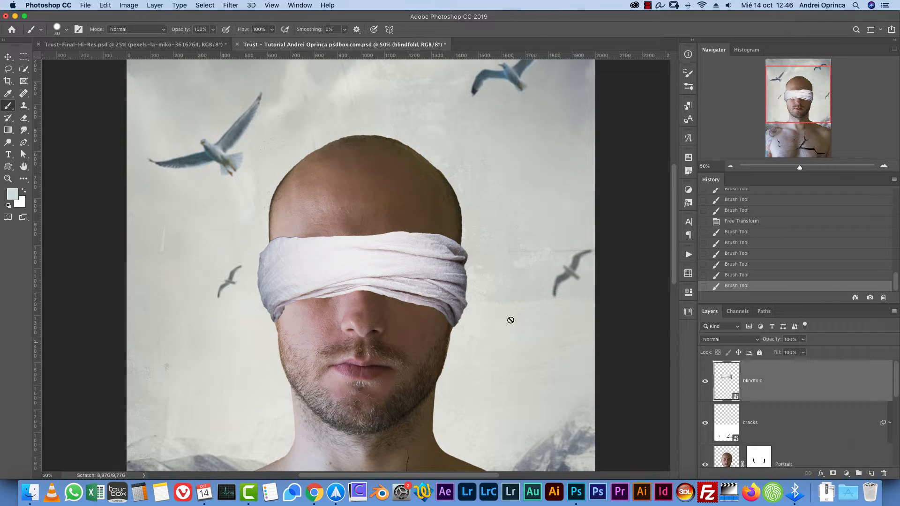
{"action": "left_click", "coordinate": [130, 6]}
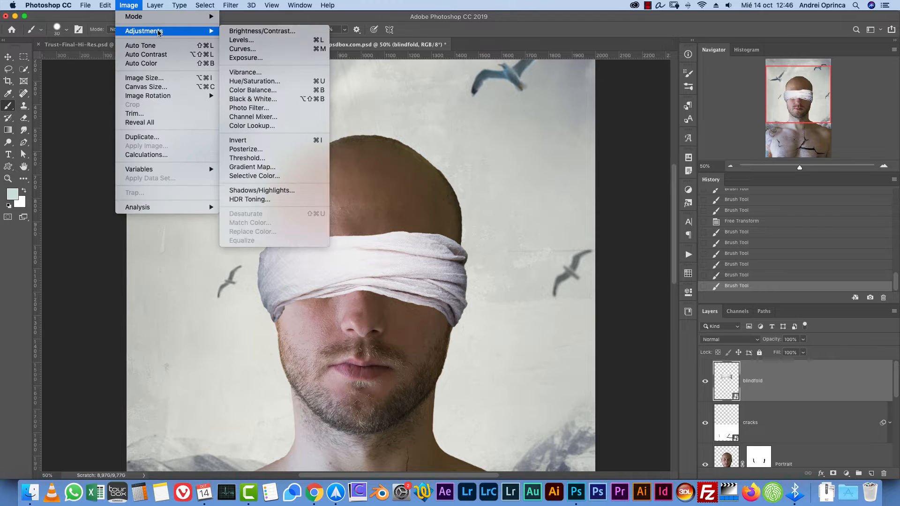
{"action": "mouse_move", "coordinate": [159, 30]}
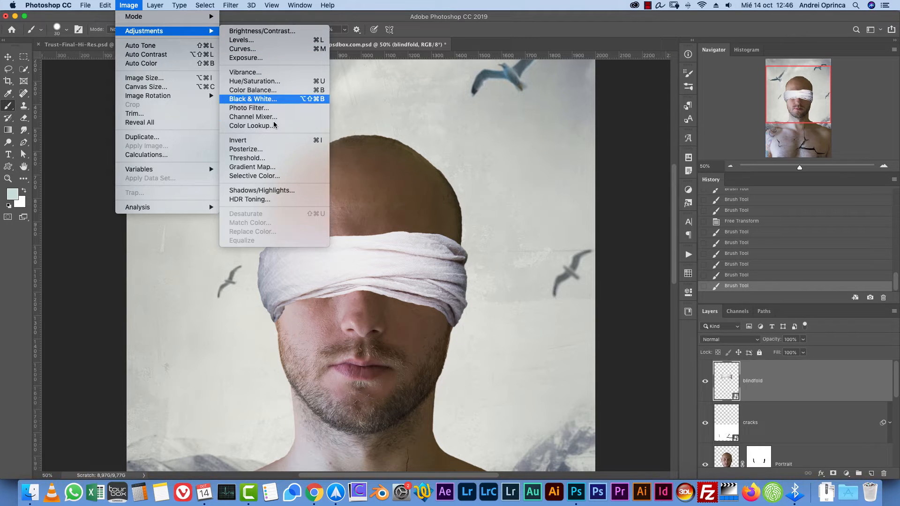
{"action": "left_click", "coordinate": [261, 190]}
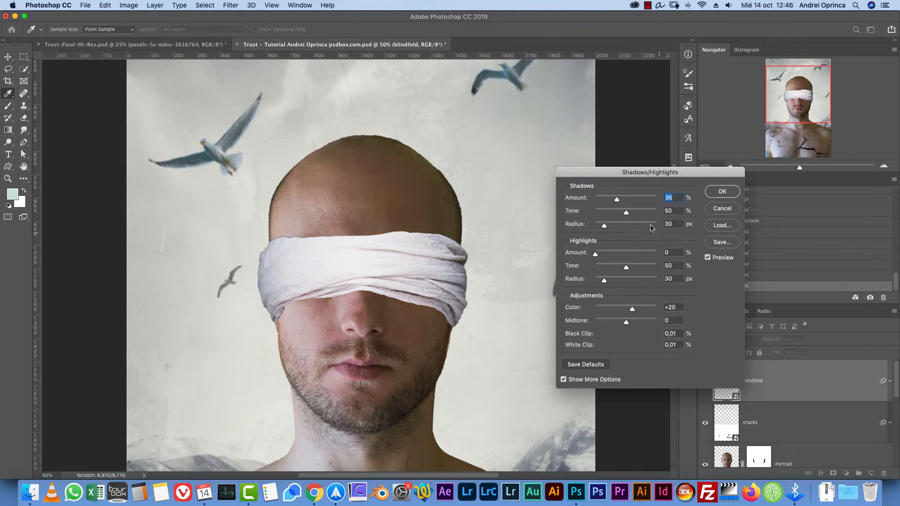
{"action": "type", "text": "0"}
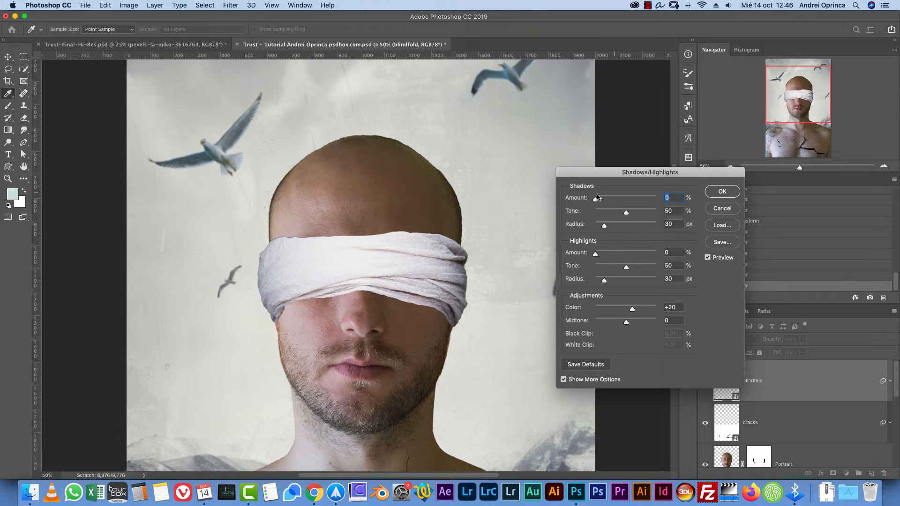
{"action": "left_click_drag", "start_coordinate": [626, 214], "coordinate": [630, 281]}
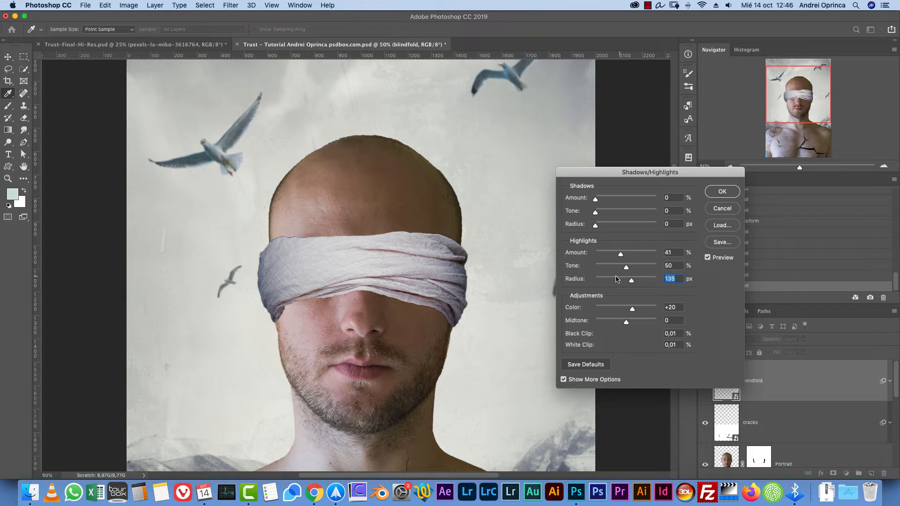
{"action": "left_click", "coordinate": [726, 193]}
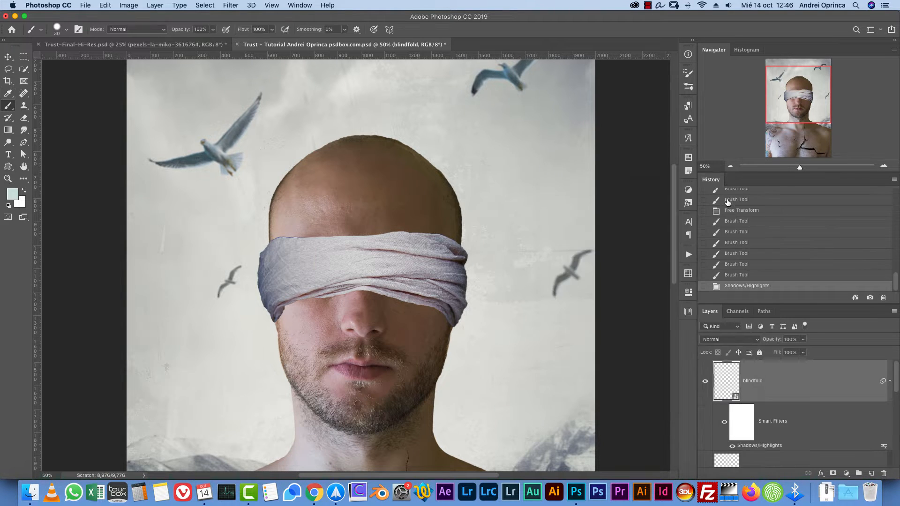
Desaturate the blindfold layer with Hue/Saturation, setting the saturation to -74
{"action": "key", "text": "super+u"}
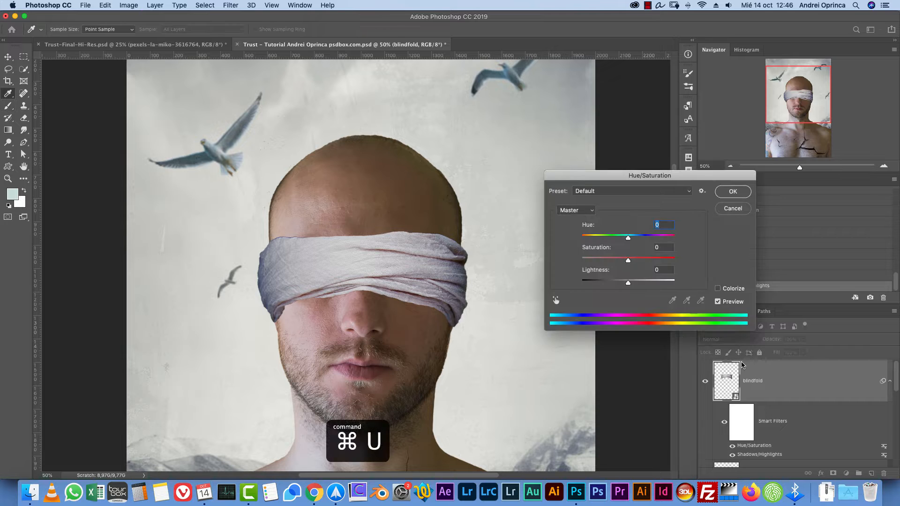
{"action": "left_click_drag", "start_coordinate": [609, 262], "coordinate": [594, 260]}
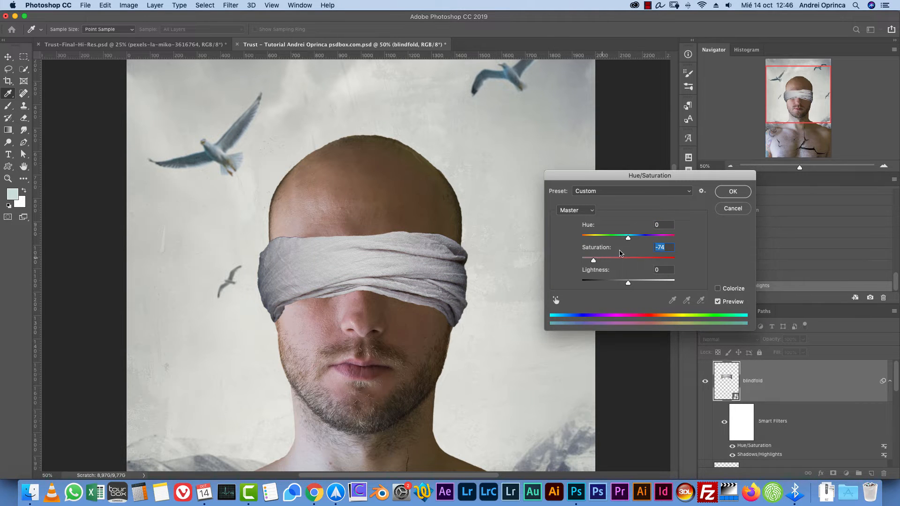
{"action": "left_click", "coordinate": [732, 192]}
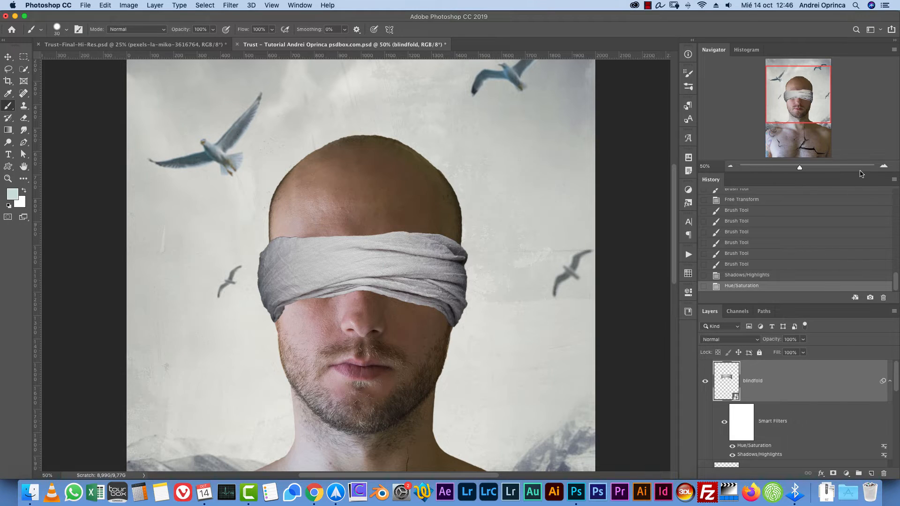
Examine the blindfold's lower edge up close, compare it with the Trust-Final-Hi-Res composite and collapse its smart filter list
{"action": "left_click", "coordinate": [883, 166]}
{"action": "left_click", "coordinate": [882, 165]}
{"action": "left_click", "coordinate": [882, 165]}
{"action": "left_click_drag", "start_coordinate": [392, 356], "coordinate": [576, 244]}
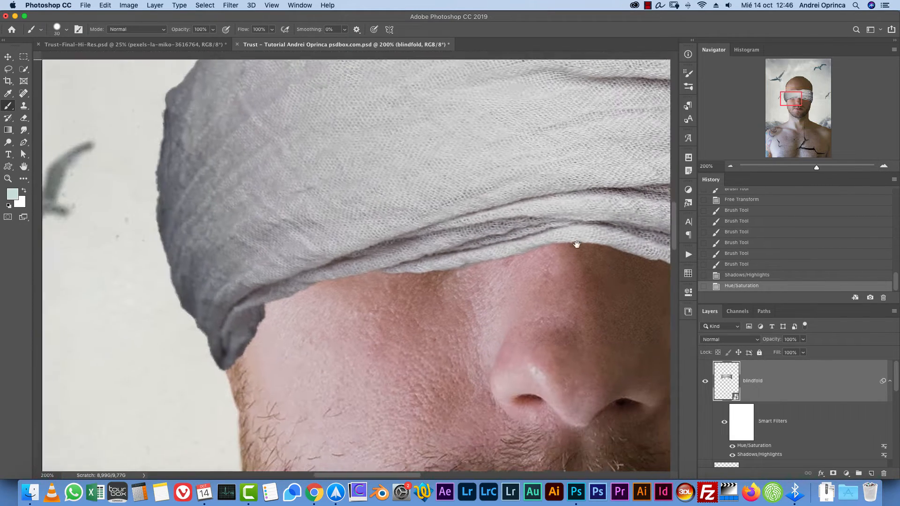
{"action": "key", "text": "super+r"}
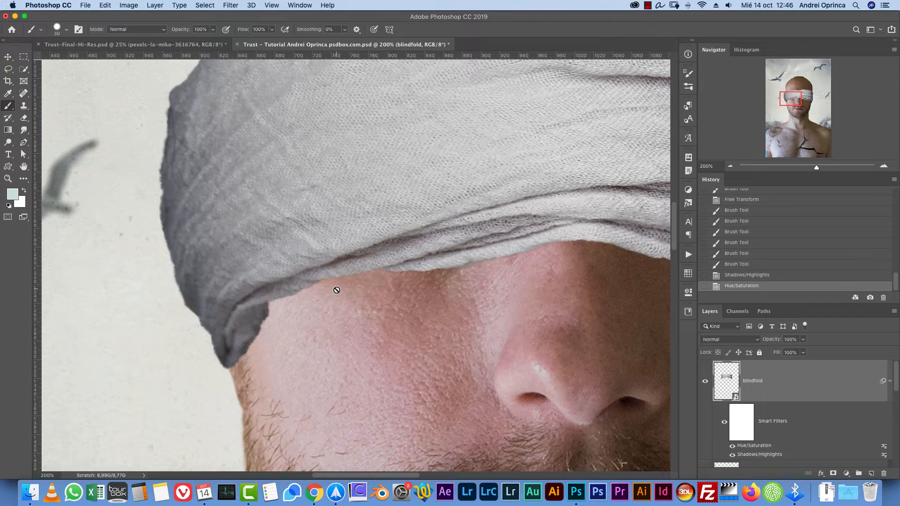
{"action": "left_click", "coordinate": [728, 166]}
{"action": "left_click", "coordinate": [729, 167]}
{"action": "left_click_drag", "start_coordinate": [530, 260], "coordinate": [397, 326]}
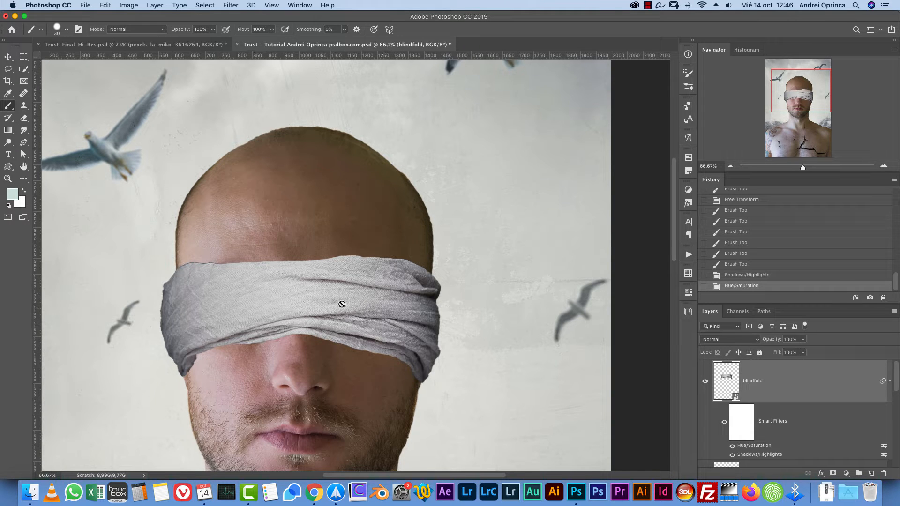
{"action": "left_click", "coordinate": [202, 45]}
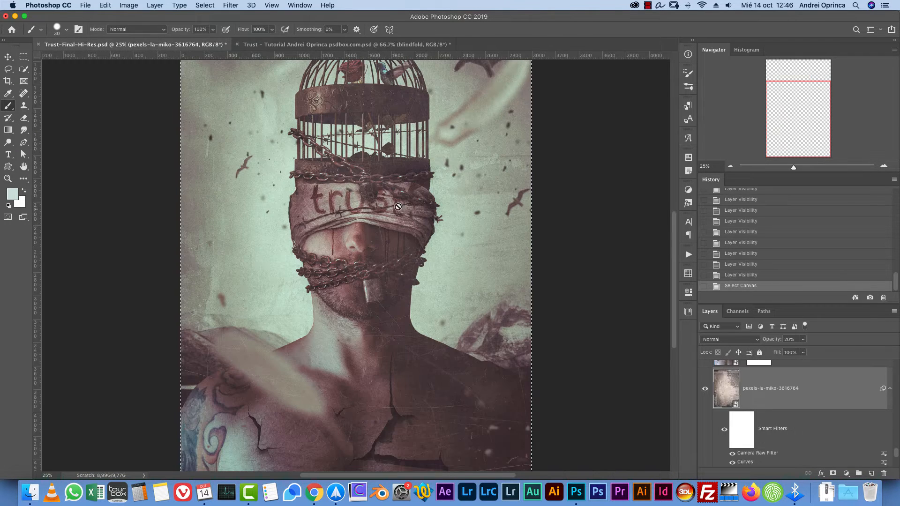
{"action": "left_click", "coordinate": [329, 45]}
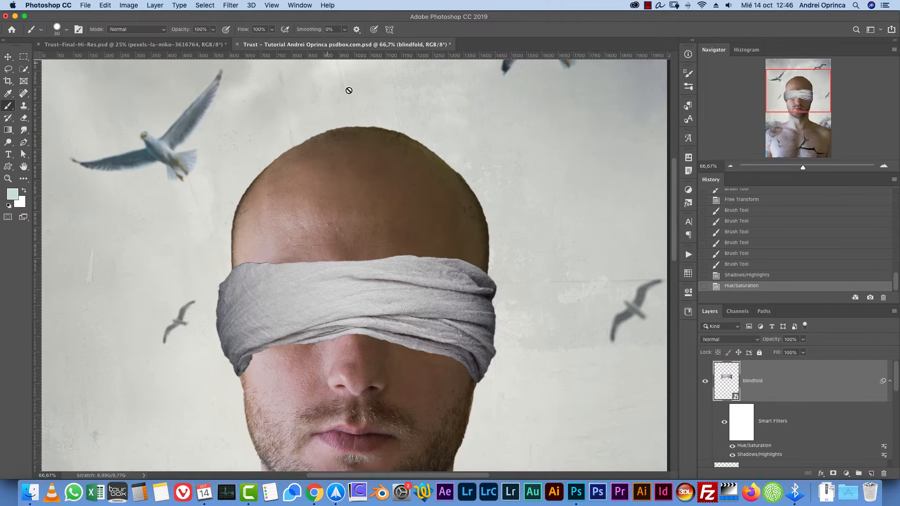
{"action": "left_click", "coordinate": [890, 381]}
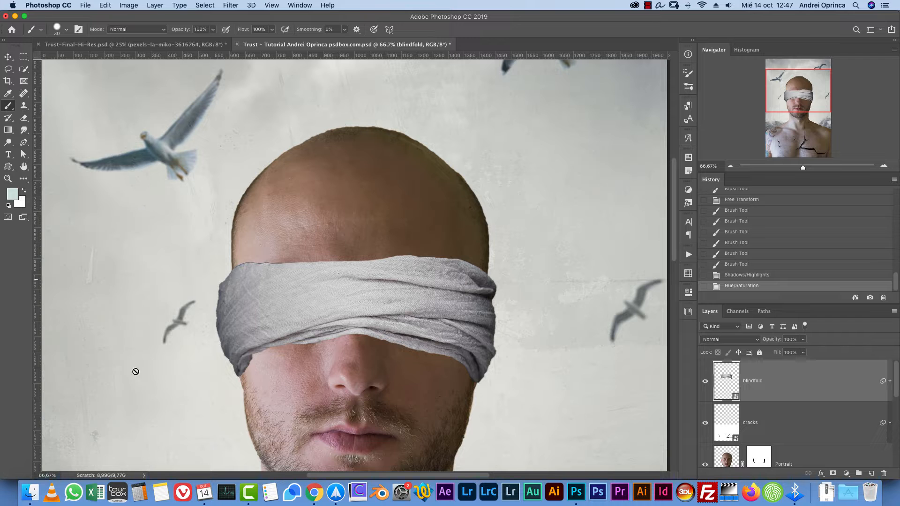
Preview the FingerPaint-Regular.ttf and Danska-Regular.ttf fonts in Finder's Stock folder, then return to the tutorial composite in Photoshop
{"action": "left_click", "coordinate": [37, 489]}
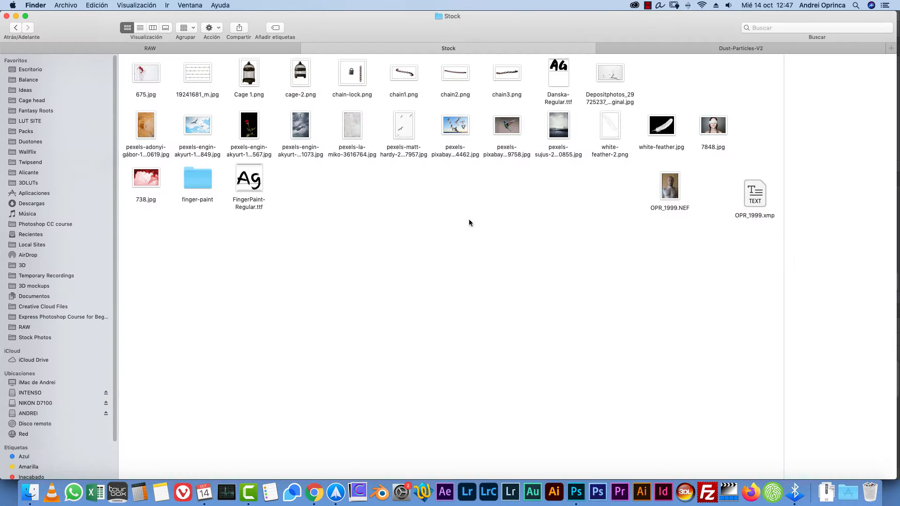
{"action": "left_click", "coordinate": [249, 181]}
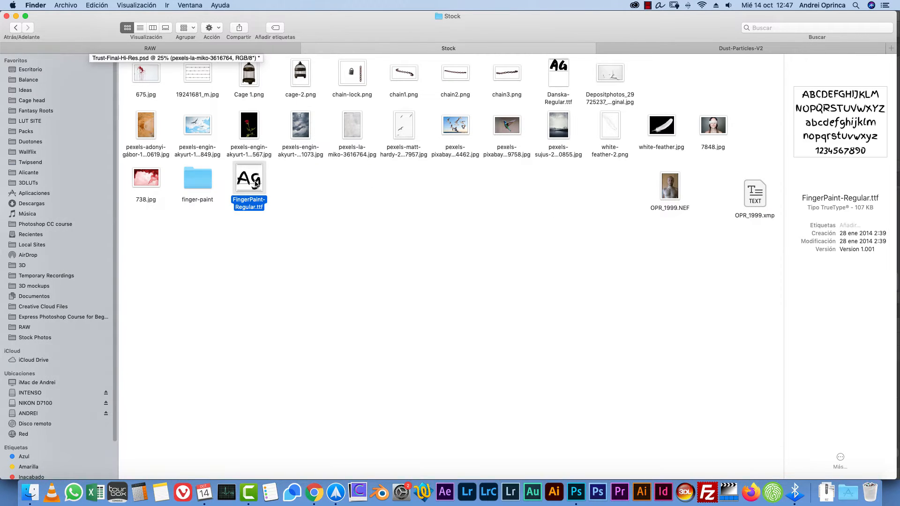
{"action": "key", "text": "space"}
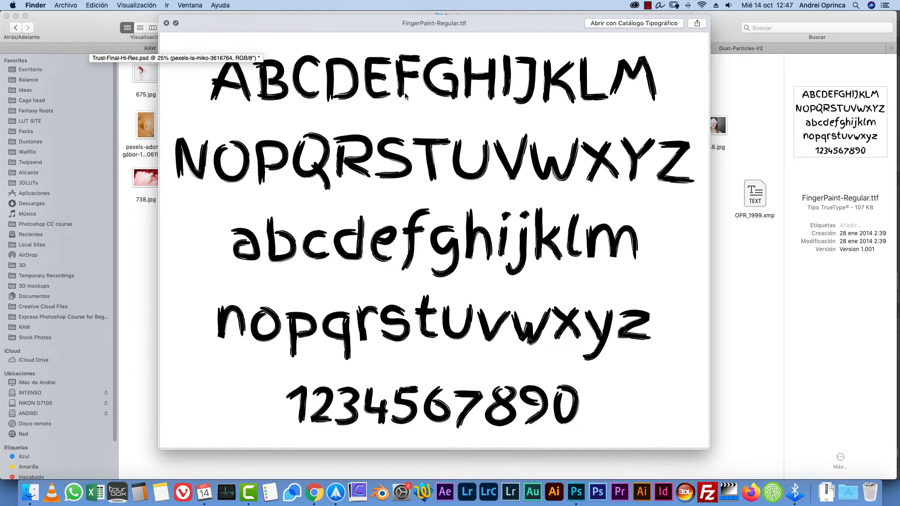
{"action": "key", "text": "space"}
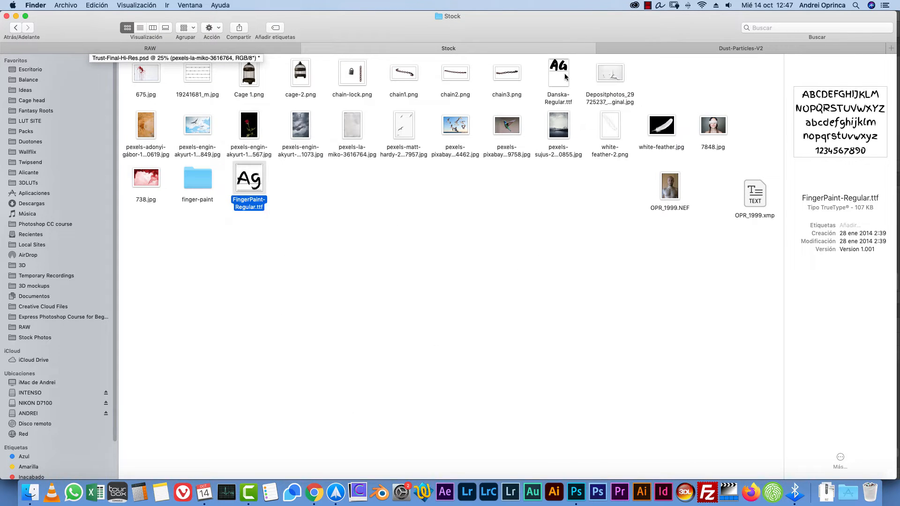
{"action": "left_click", "coordinate": [559, 75]}
{"action": "key", "text": "space"}
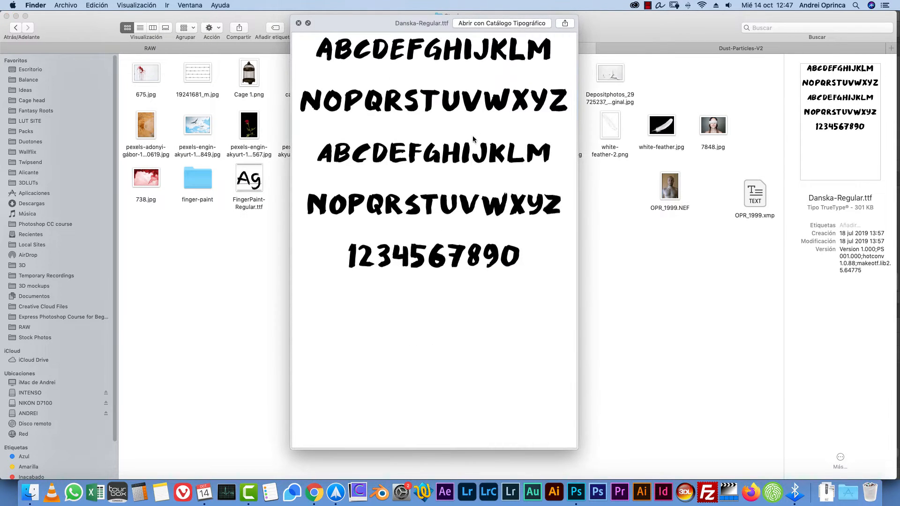
{"action": "key", "text": "space"}
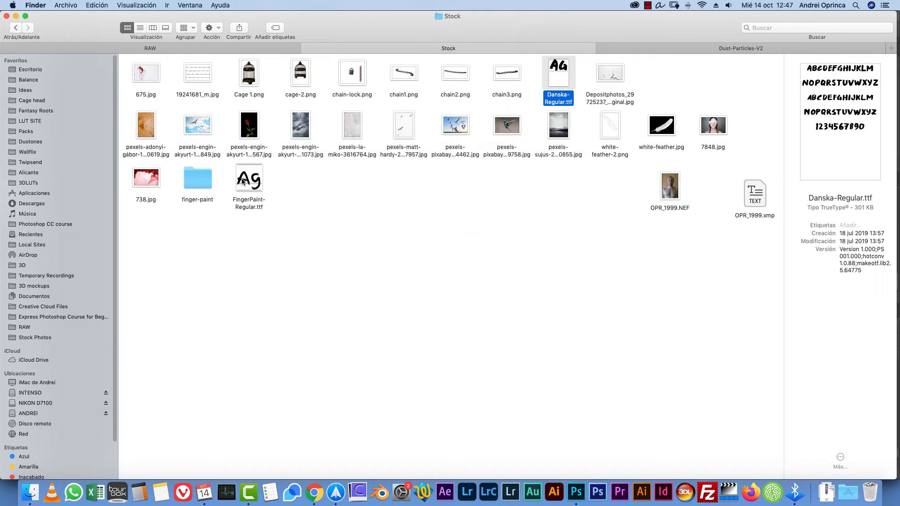
{"action": "key", "text": "super+Tab"}
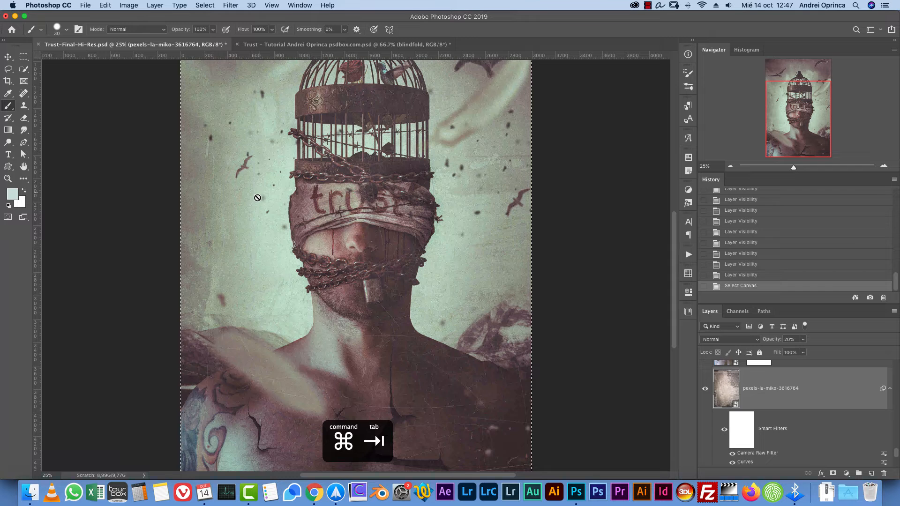
{"action": "key", "text": "super+Tab"}
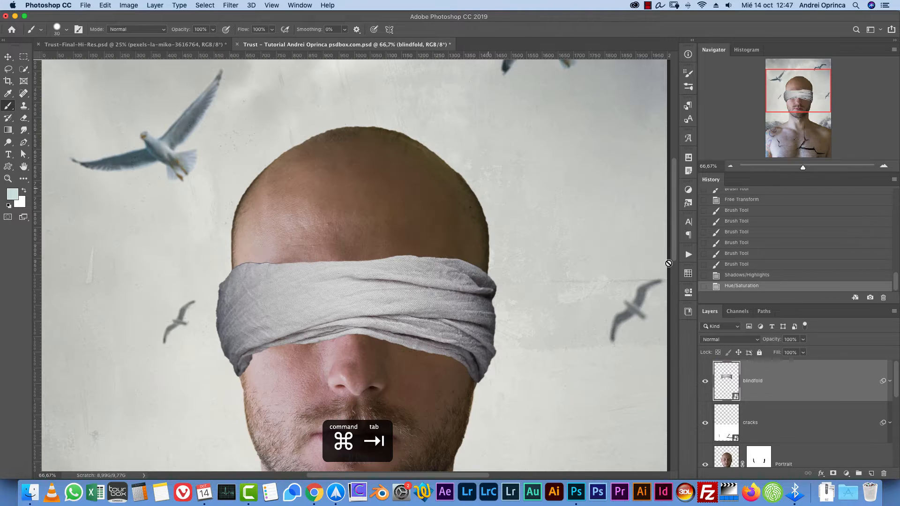
Add a text layer over the blindfold reading "trust" at a size of 14 px
{"action": "key", "text": "t"}
{"action": "left_click", "coordinate": [293, 309]}
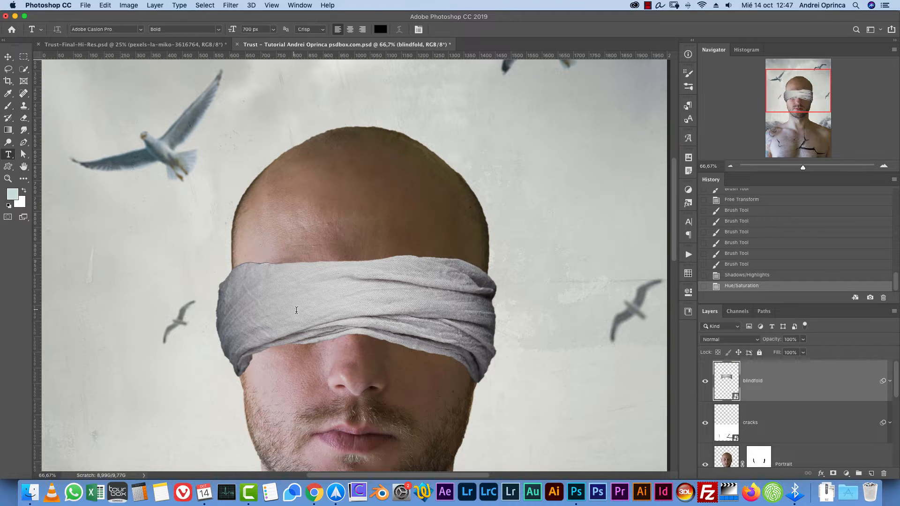
{"action": "type", "text": "RUS"}
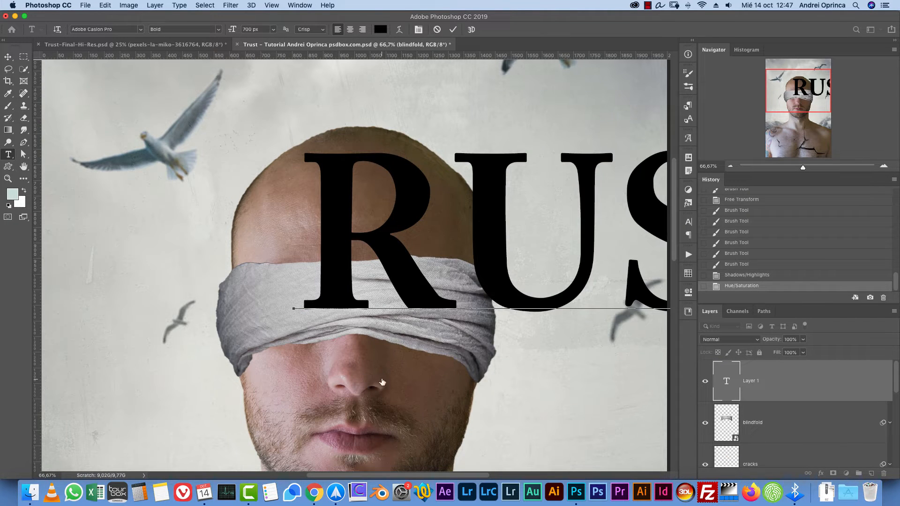
{"action": "left_click", "coordinate": [797, 362]}
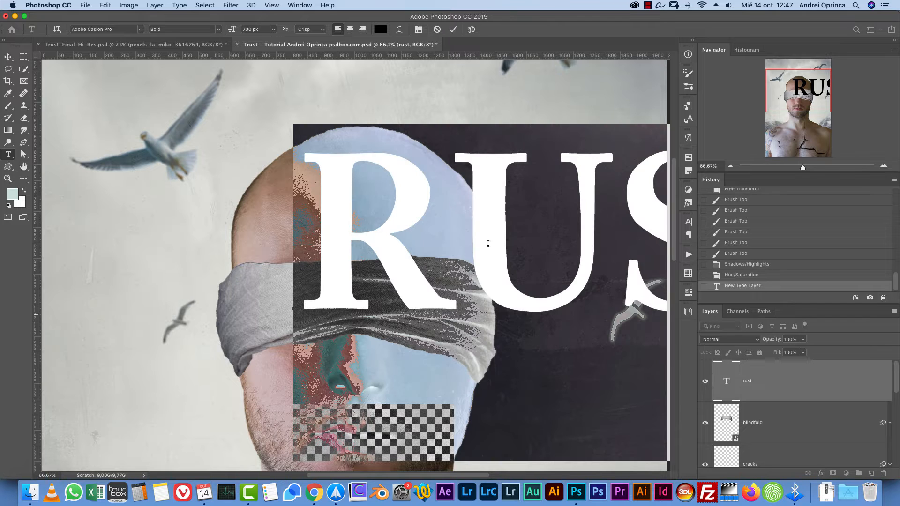
{"action": "left_click", "coordinate": [273, 30]}
{"action": "left_click", "coordinate": [258, 89]}
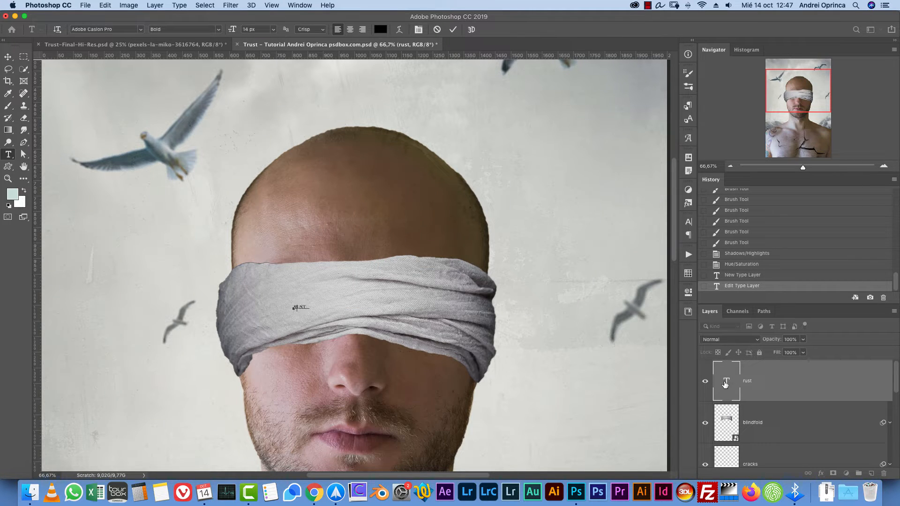
{"action": "double_click", "coordinate": [725, 382]}
{"action": "type", "text": "trust"}
{"action": "key", "text": "Escape"}
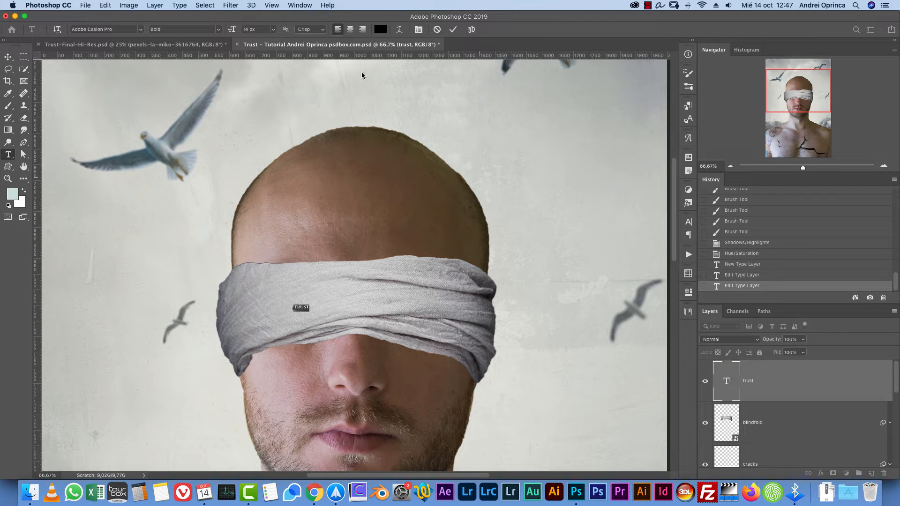
Enlarge the TRUST lettering to 165 px, set its font to Finger Paint Regular and center it across the blindfold
{"action": "left_click_drag", "start_coordinate": [236, 31], "coordinate": [305, 42]}
{"action": "left_click_drag", "start_coordinate": [416, 272], "coordinate": [399, 281]}
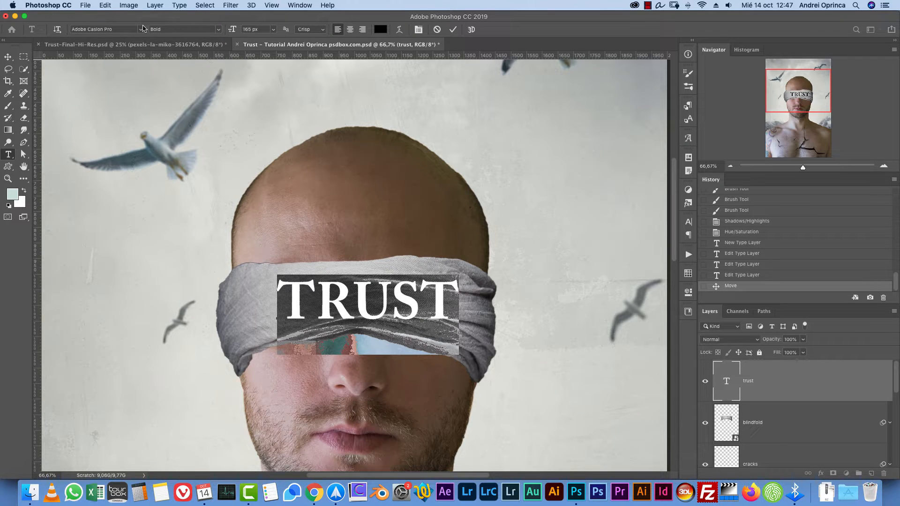
{"action": "left_click", "coordinate": [108, 27]}
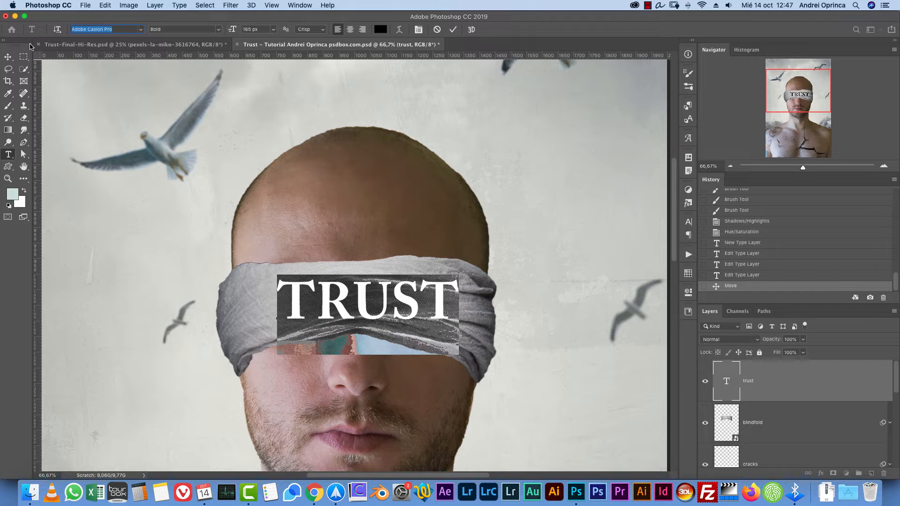
{"action": "type", "text": "fir"}
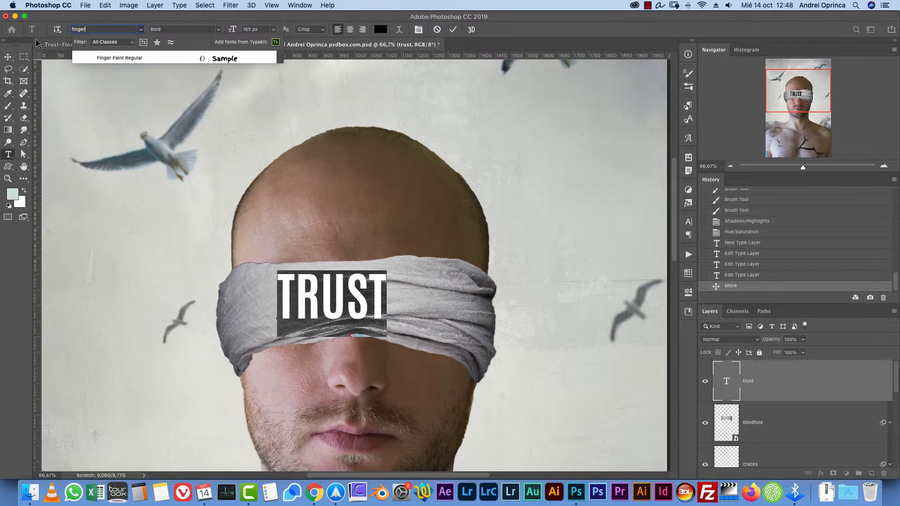
{"action": "left_click", "coordinate": [129, 60]}
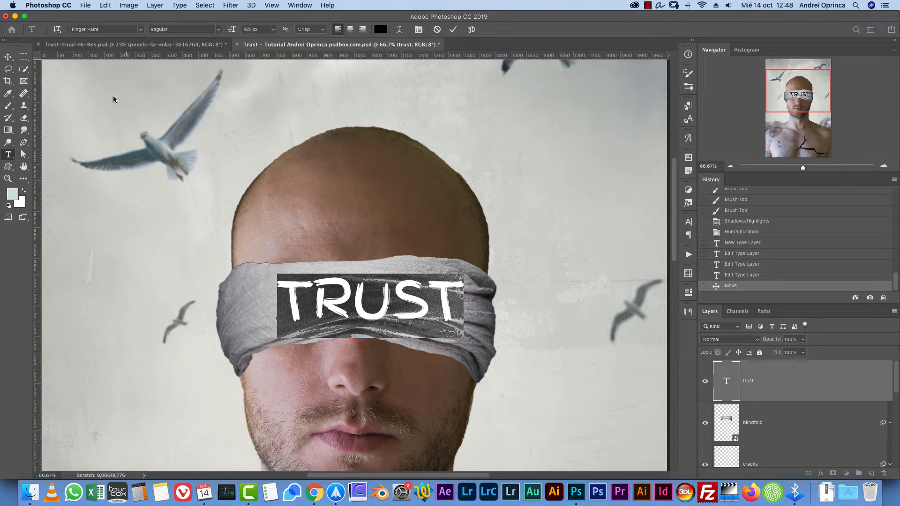
{"action": "left_click", "coordinate": [8, 57]}
{"action": "left_click_drag", "start_coordinate": [412, 279], "coordinate": [401, 277]}
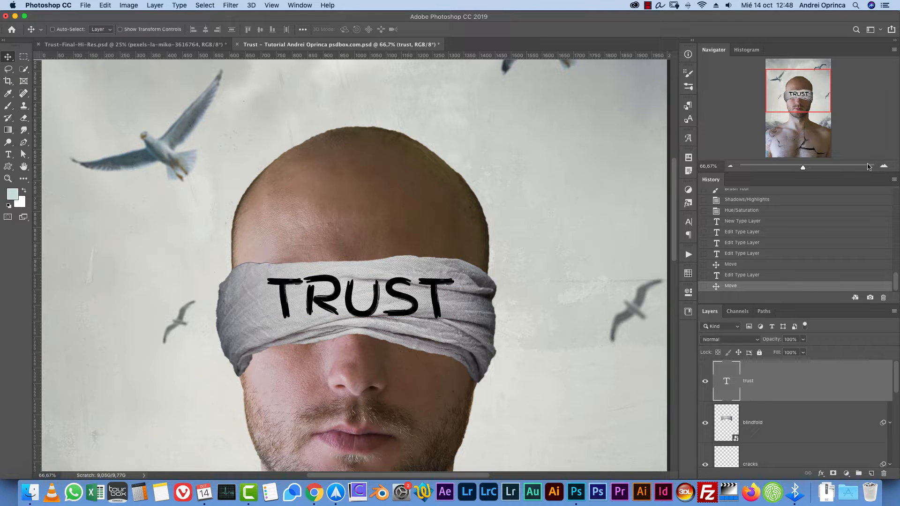
Color the TRUST lettering red (#d21414) and set its layer's blend mode to Multiply
{"action": "left_click", "coordinate": [884, 165]}
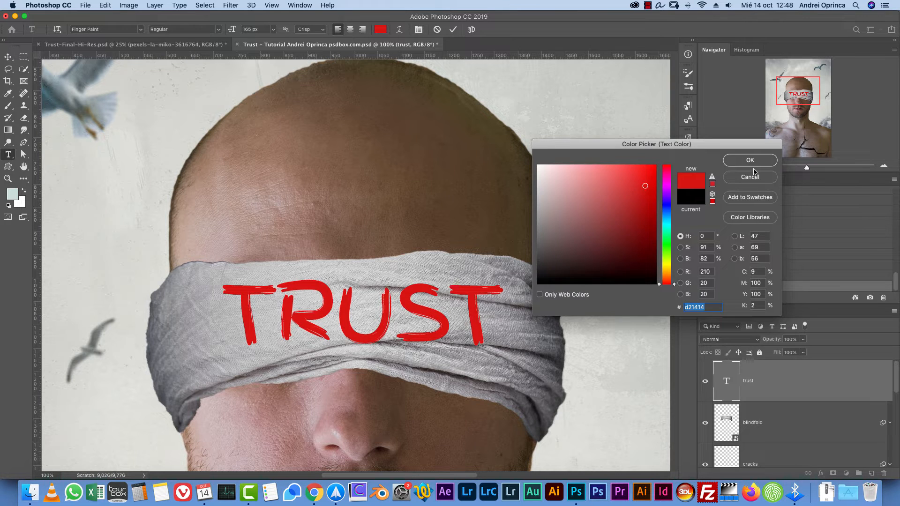
{"action": "left_click", "coordinate": [750, 160]}
{"action": "key", "text": "ctrl+Return"}
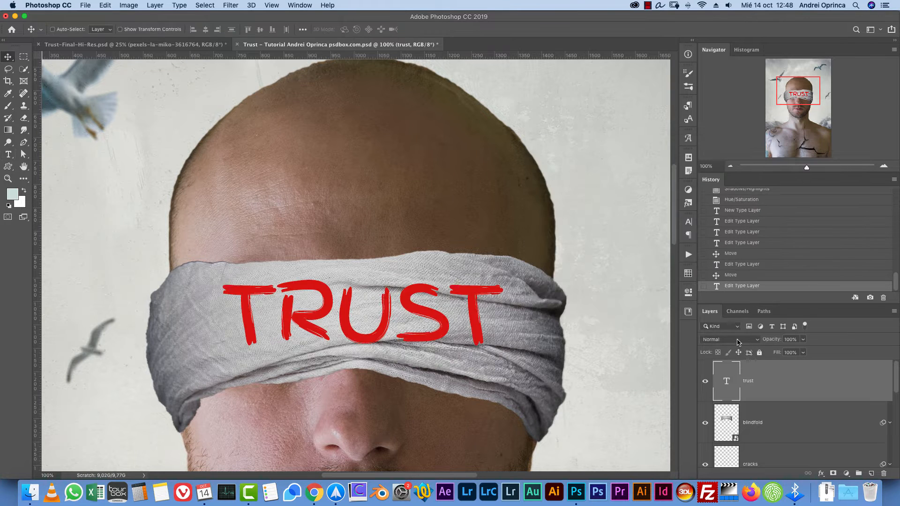
{"action": "left_click", "coordinate": [732, 341]}
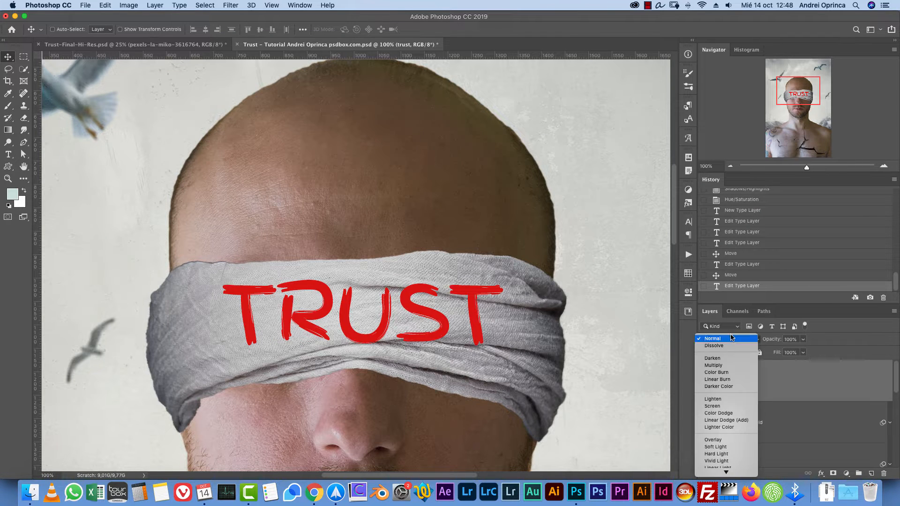
{"action": "left_click", "coordinate": [723, 370]}
Try several reds on the TRUST lettering and apply a dark, muted red as its text color
{"action": "double_click", "coordinate": [724, 382]}
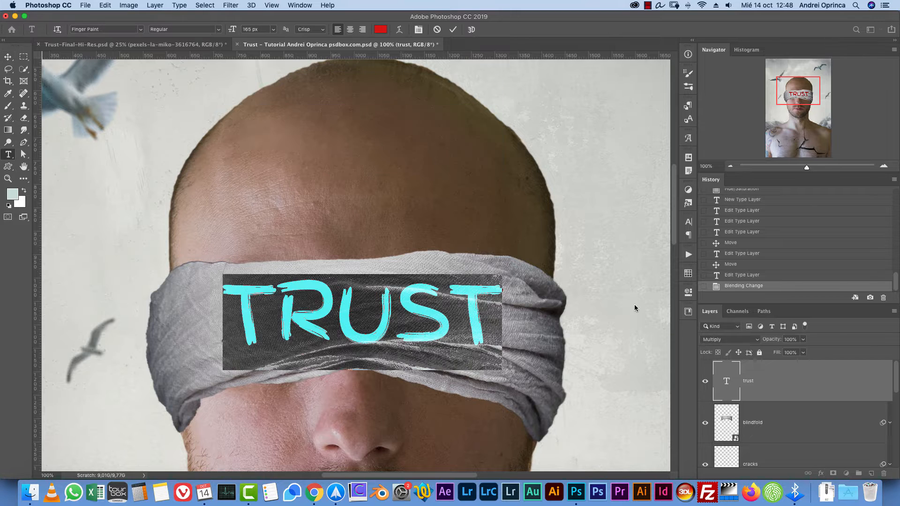
{"action": "left_click", "coordinate": [381, 29]}
{"action": "left_click", "coordinate": [587, 231]}
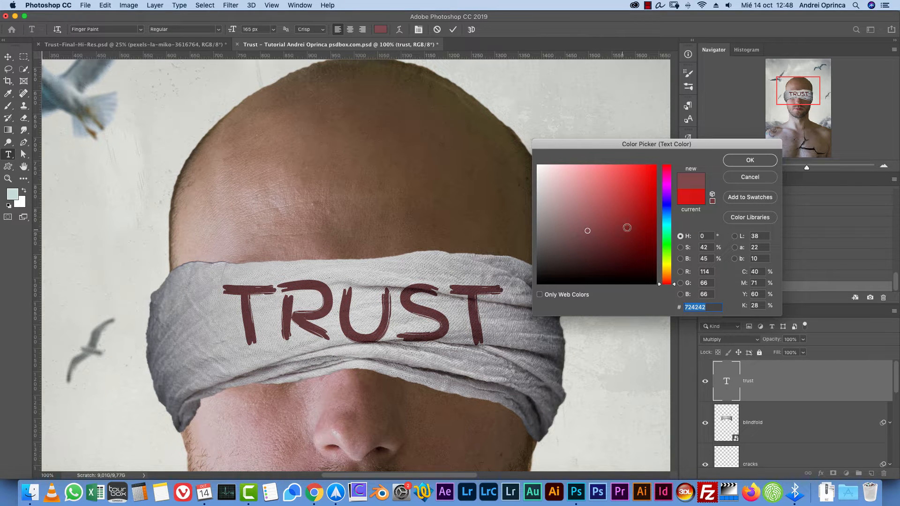
{"action": "left_click", "coordinate": [618, 216]}
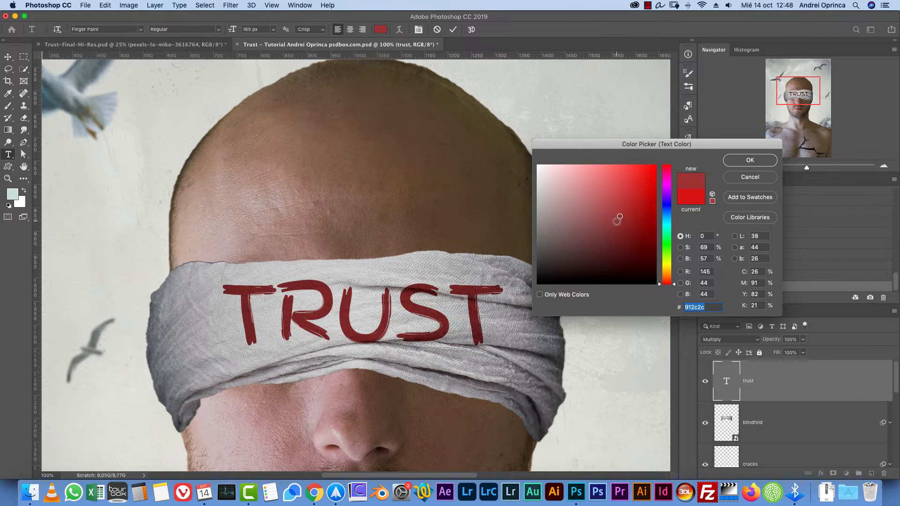
{"action": "mouse_move", "coordinate": [617, 219]}
{"action": "left_mouse_down"}
{"action": "mouse_move", "coordinate": [614, 210]}
{"action": "mouse_move", "coordinate": [614, 227]}
{"action": "mouse_move", "coordinate": [661, 167]}
{"action": "left_mouse_up"}
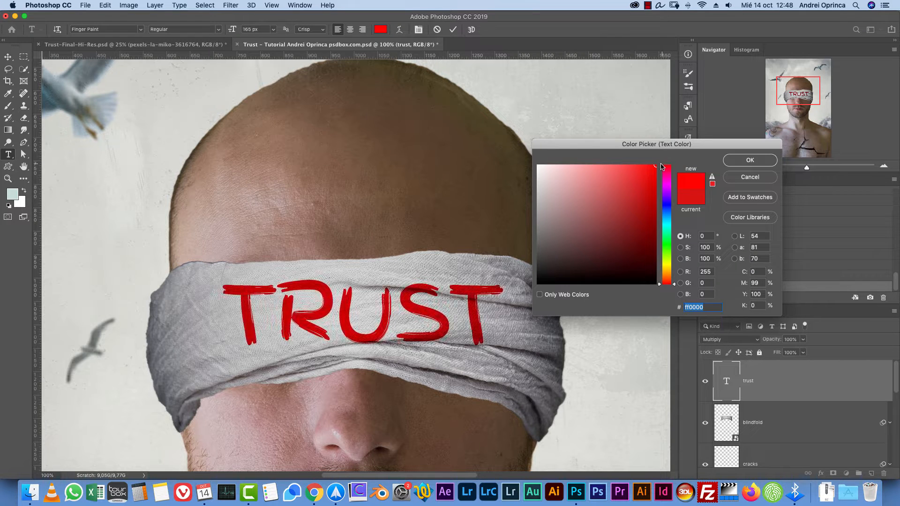
{"action": "left_click", "coordinate": [617, 219]}
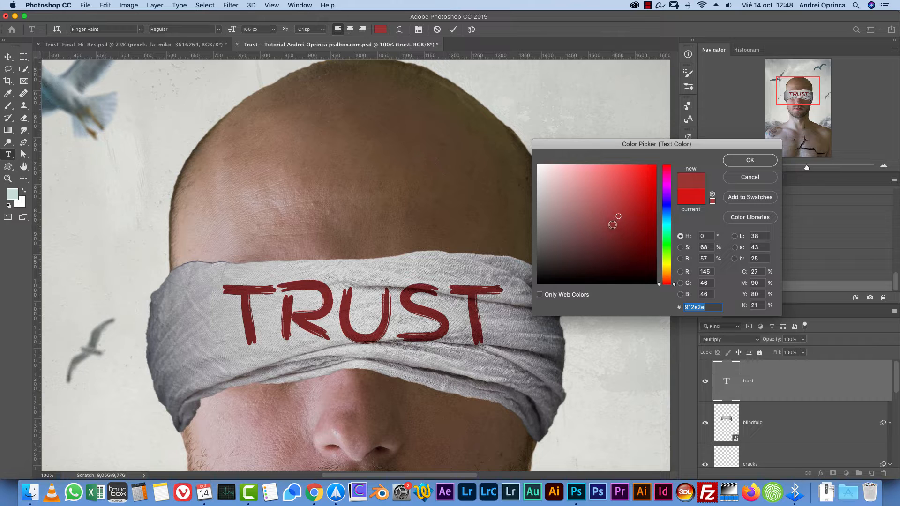
{"action": "left_click", "coordinate": [618, 225]}
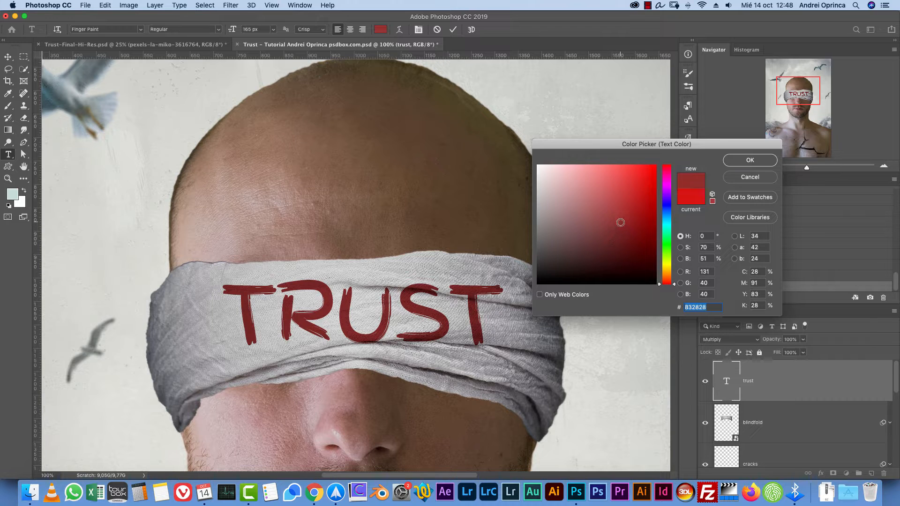
{"action": "left_click", "coordinate": [620, 219]}
{"action": "left_click", "coordinate": [755, 163]}
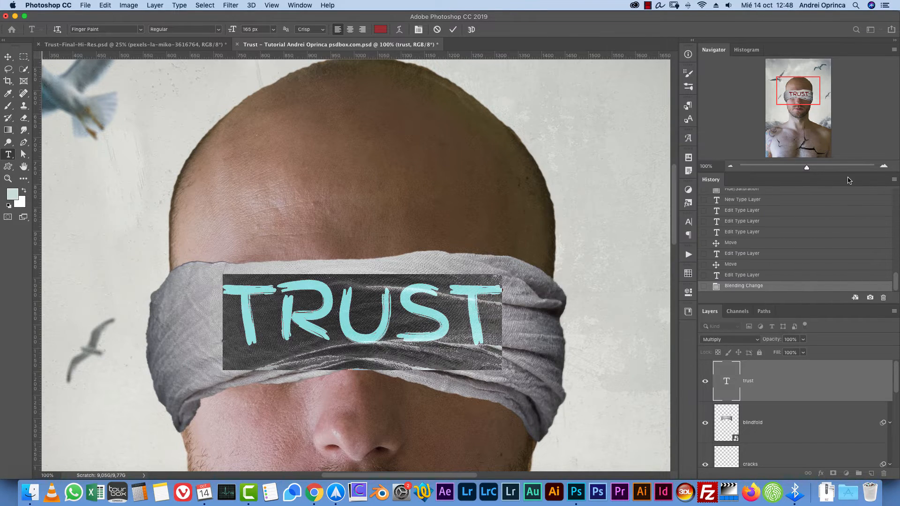
{"action": "key", "text": "super+plus"}
{"action": "key", "text": "super+Return"}
{"action": "key", "text": "v"}
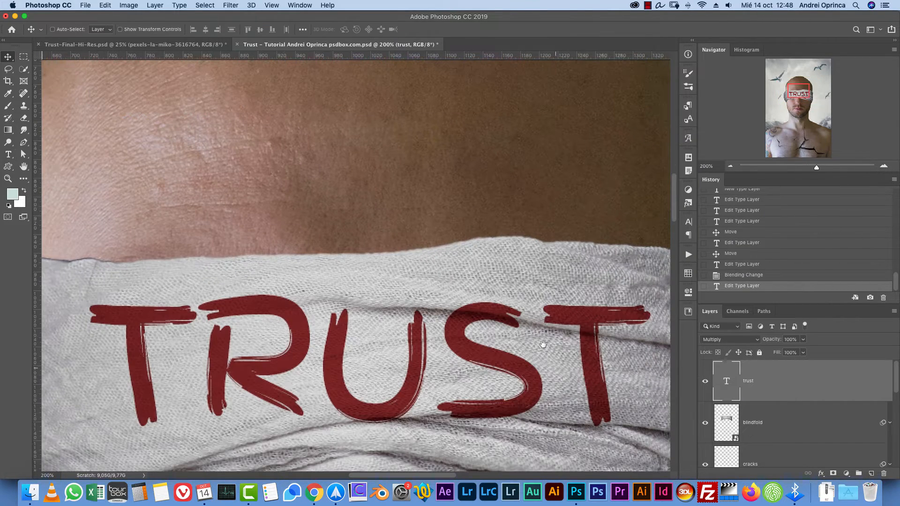
Rasterize the trust text layer
{"action": "left_click_drag", "start_coordinate": [543, 344], "coordinate": [501, 217]}
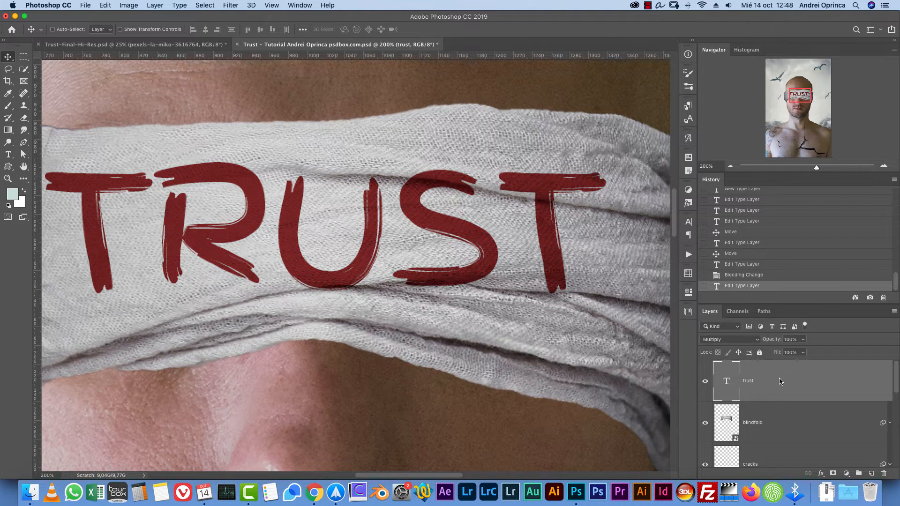
{"action": "right_click", "coordinate": [780, 380]}
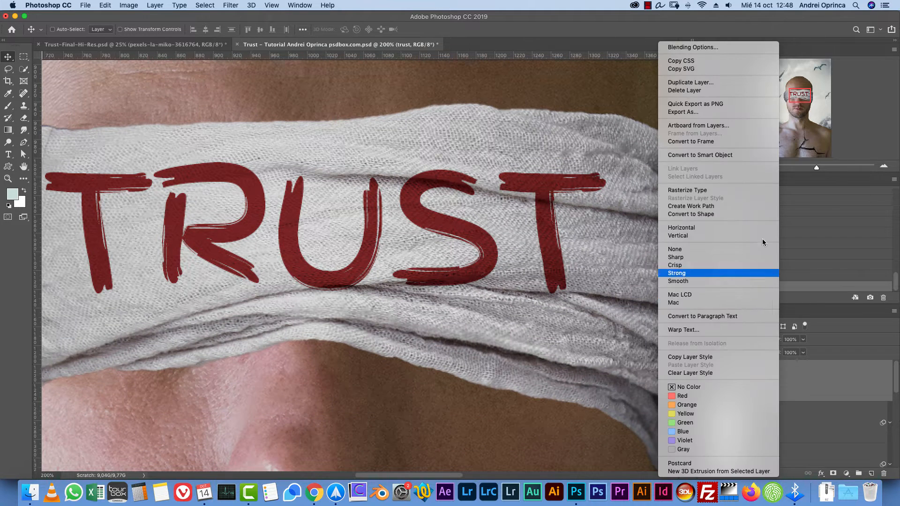
{"action": "left_click", "coordinate": [701, 189]}
{"action": "left_click", "coordinate": [729, 166]}
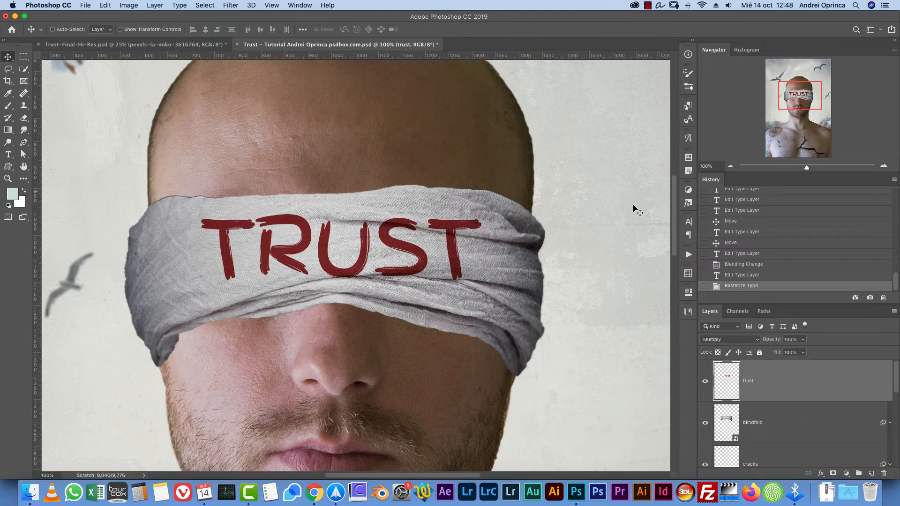
Warp the TRUST lettering with slight bends at its corners and middle so it follows the blindfold's curve
{"action": "key", "text": "super+t"}
{"action": "right_click", "coordinate": [365, 242]}
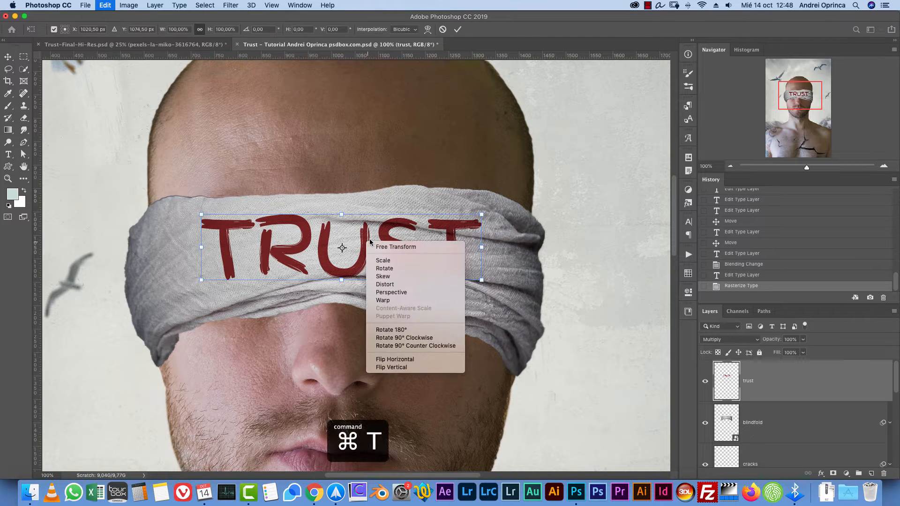
{"action": "left_click", "coordinate": [383, 300]}
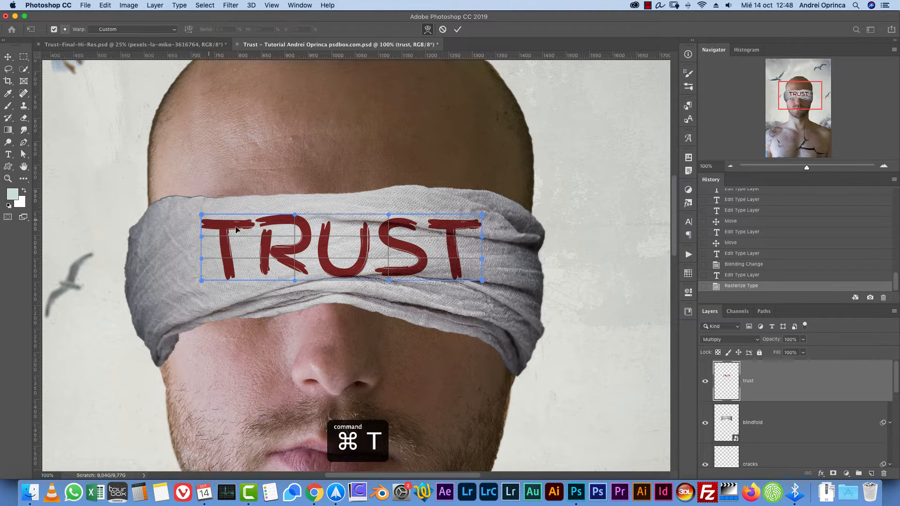
{"action": "left_click_drag", "start_coordinate": [201, 278], "coordinate": [207, 286]}
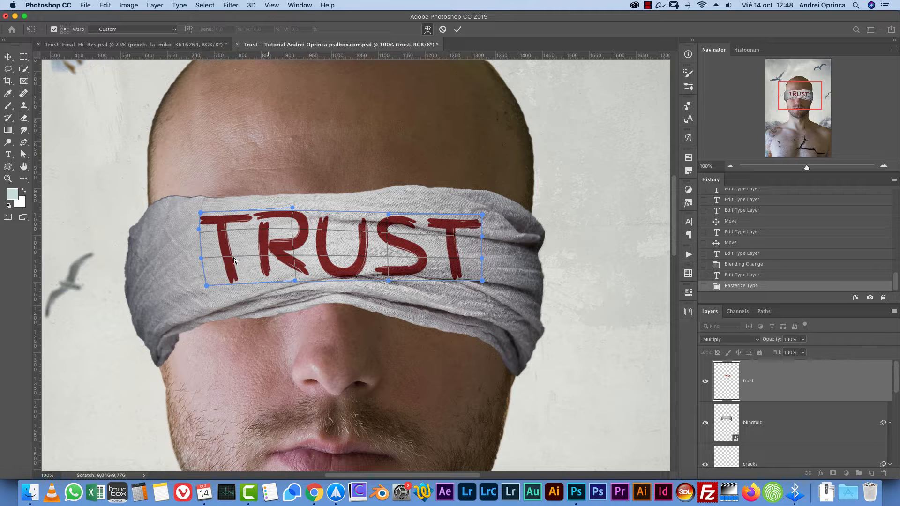
{"action": "left_click_drag", "start_coordinate": [212, 228], "coordinate": [223, 236]}
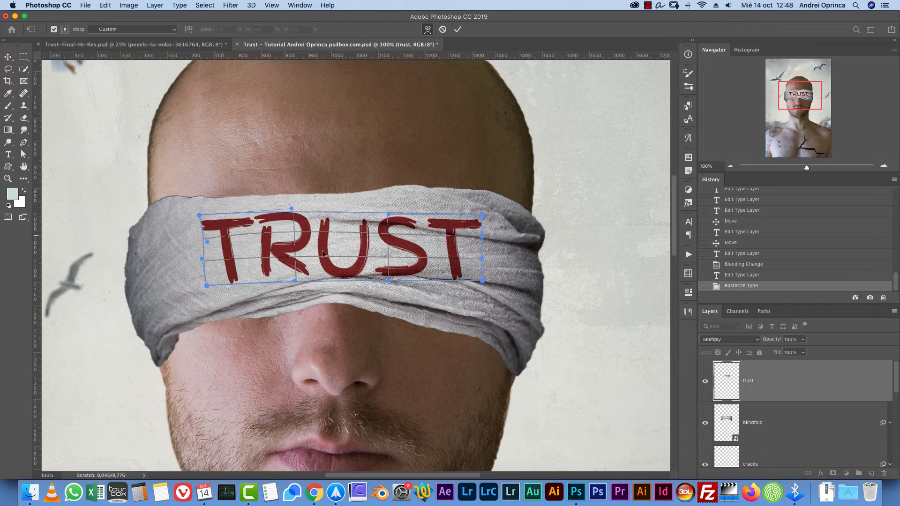
{"action": "left_click_drag", "start_coordinate": [425, 238], "coordinate": [431, 241]}
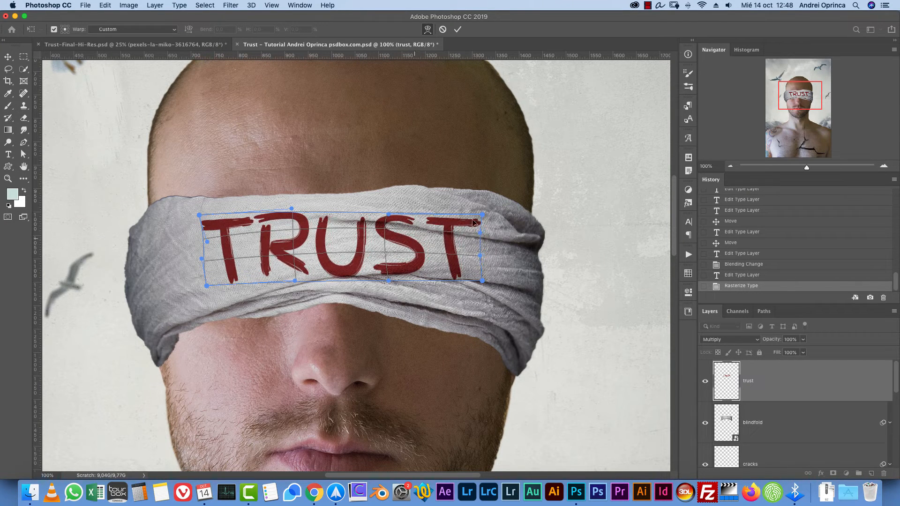
{"action": "left_click_drag", "start_coordinate": [483, 215], "coordinate": [480, 218]}
{"action": "key", "text": "Return"}
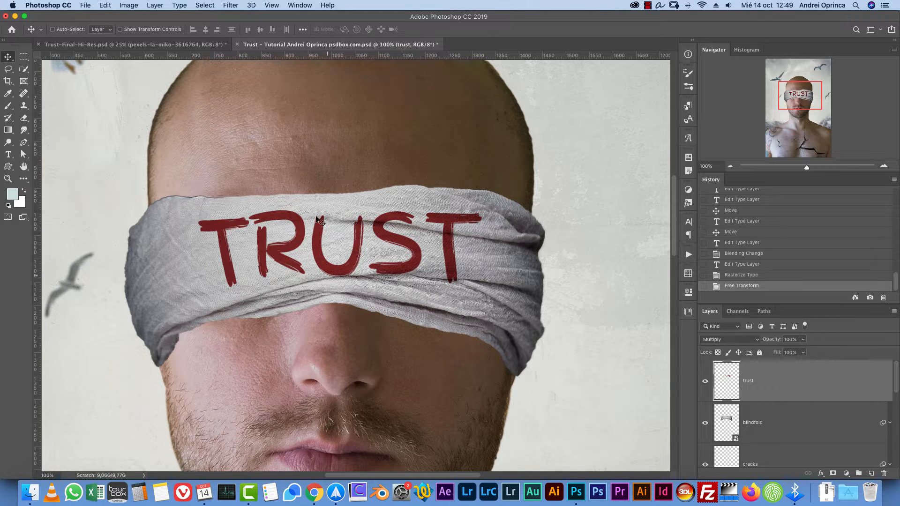
Duplicate the trust layer beneath the original and hide the copy
{"action": "key", "text": "super+1"}
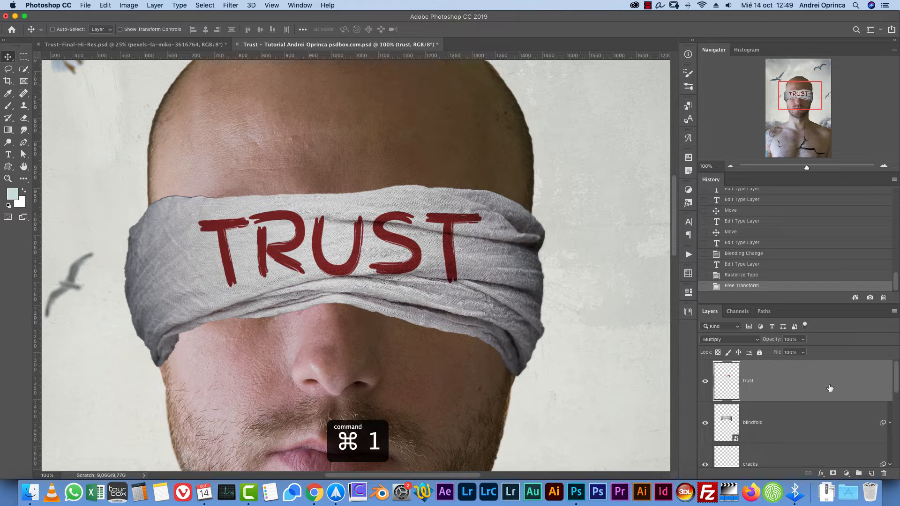
{"action": "left_click_drag", "start_coordinate": [810, 390], "coordinate": [809, 407]}
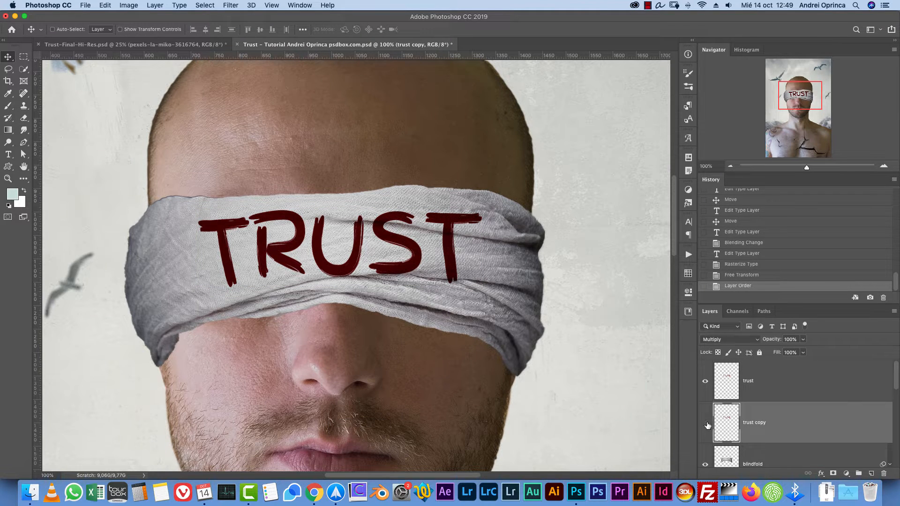
{"action": "left_click", "coordinate": [705, 422]}
Blend the trust layer into the fabric weave with Blend If, splitting the underlying layer's highlight slider at 169 / 242
{"action": "left_click", "coordinate": [804, 381]}
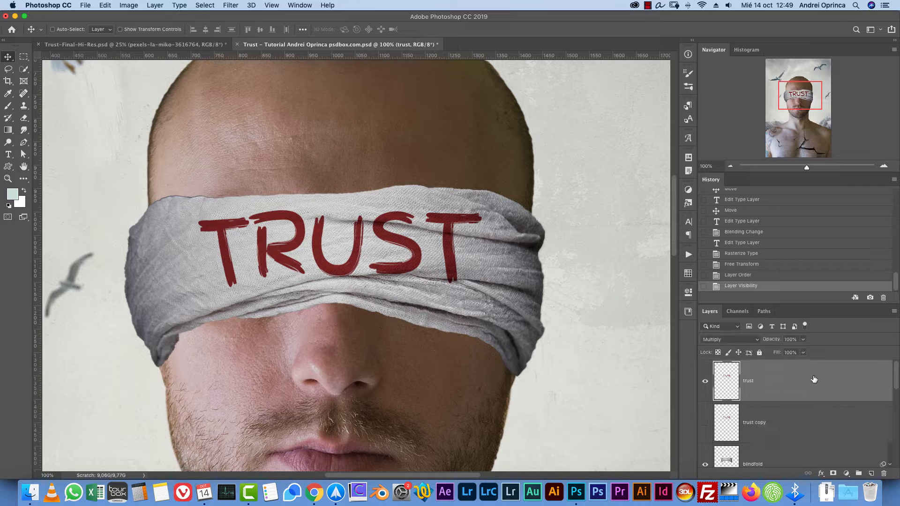
{"action": "double_click", "coordinate": [814, 379]}
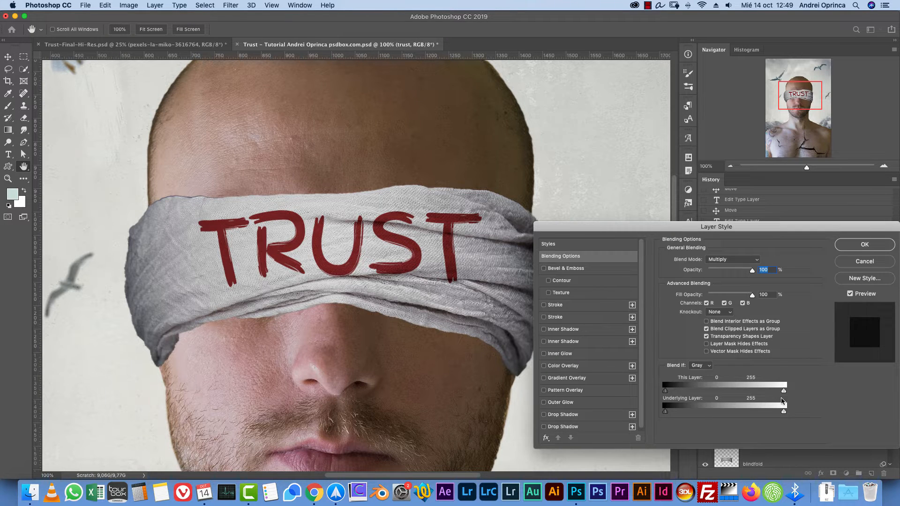
{"action": "left_click_drag", "start_coordinate": [783, 411], "coordinate": [758, 412]}
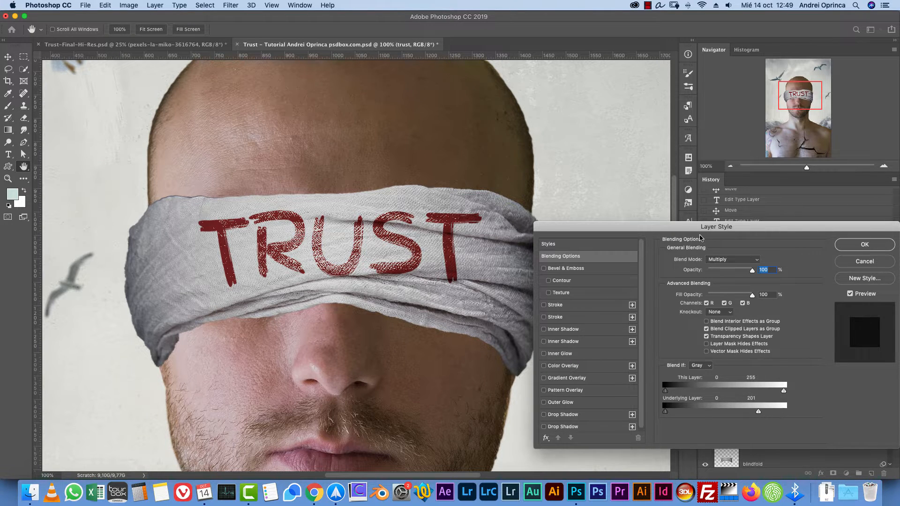
{"action": "left_click_drag", "start_coordinate": [673, 232], "coordinate": [671, 113]}
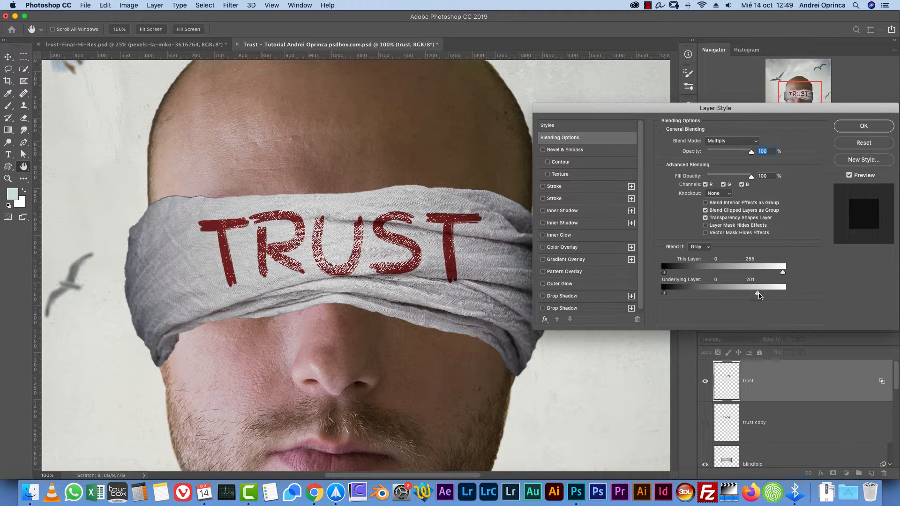
{"action": "left_click_drag", "start_coordinate": [758, 295], "coordinate": [778, 294]}
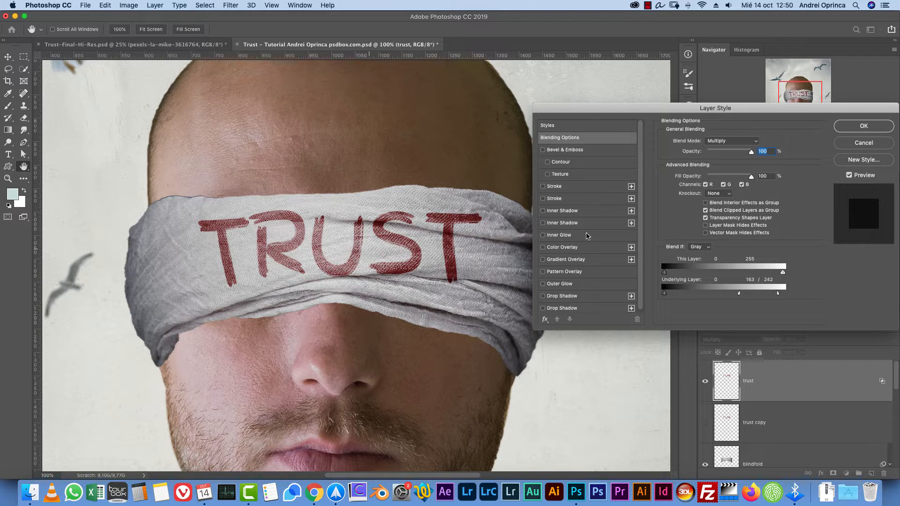
{"action": "left_click_drag", "start_coordinate": [738, 293], "coordinate": [742, 294]}
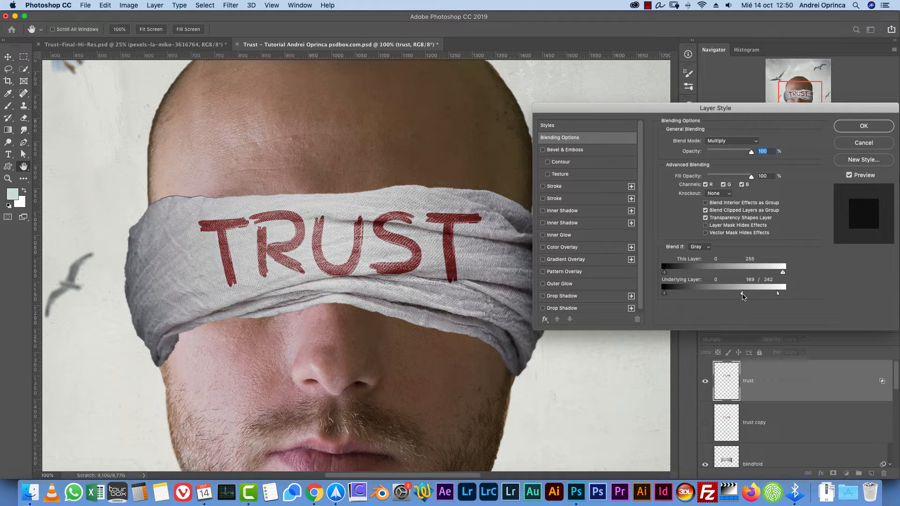
{"action": "left_click", "coordinate": [875, 127]}
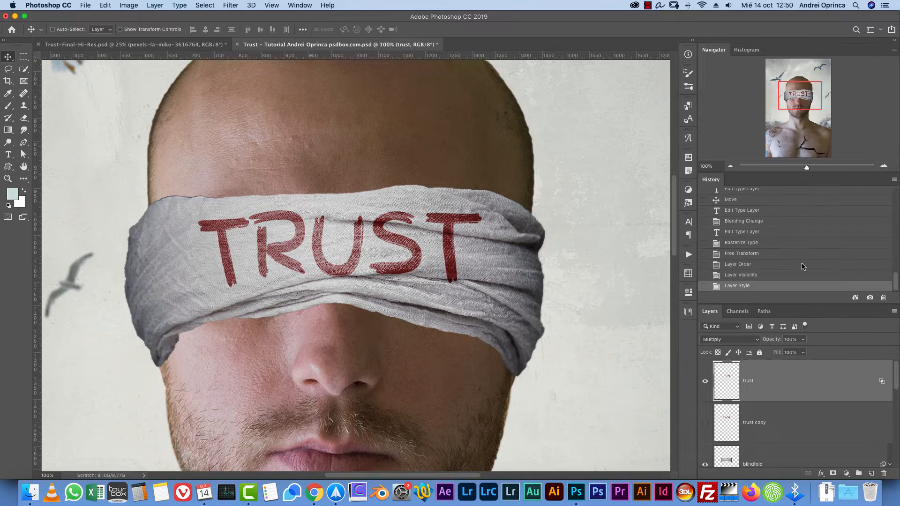
Show the trust copy layer and apply a Gaussian Blur with a radius of 8 pixels to it
{"action": "left_click", "coordinate": [705, 423]}
{"action": "left_click", "coordinate": [780, 422]}
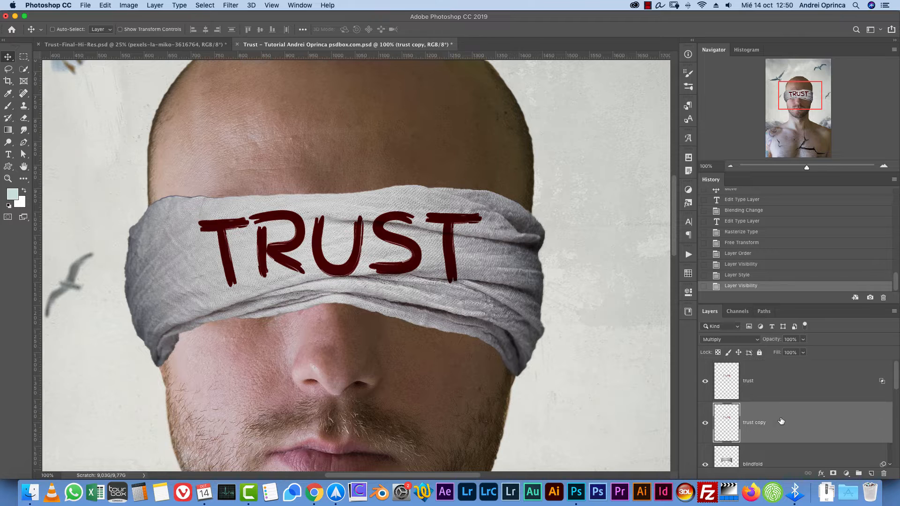
{"action": "left_click", "coordinate": [230, 6]}
{"action": "mouse_move", "coordinate": [266, 117]}
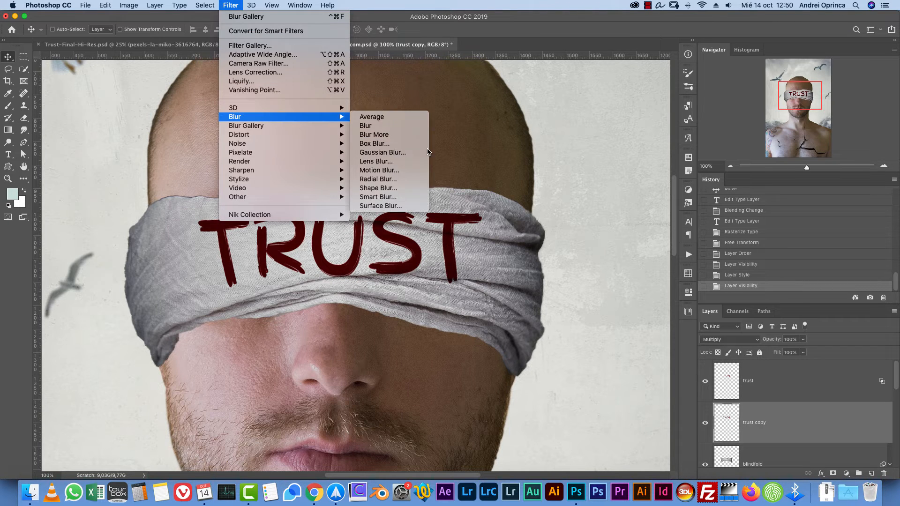
{"action": "left_click", "coordinate": [383, 153]}
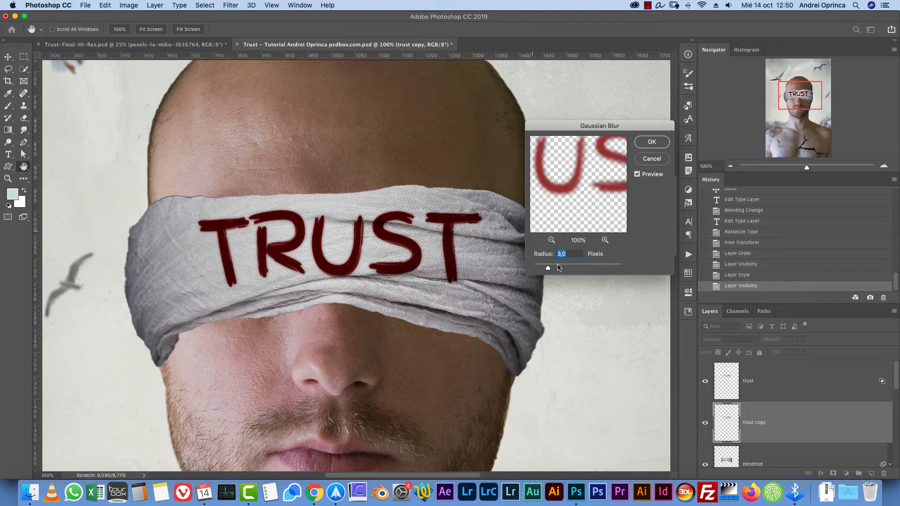
{"action": "left_click_drag", "start_coordinate": [549, 269], "coordinate": [559, 271]}
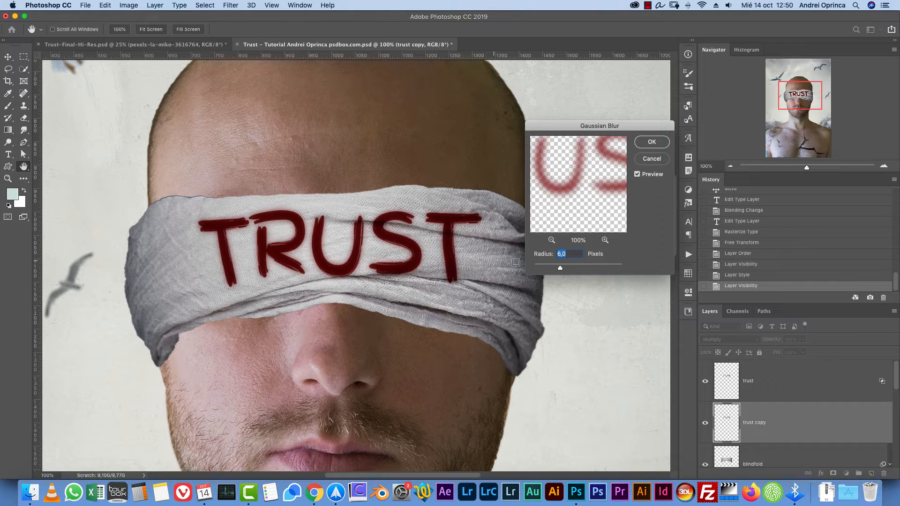
{"action": "left_click_drag", "start_coordinate": [565, 270], "coordinate": [567, 269]}
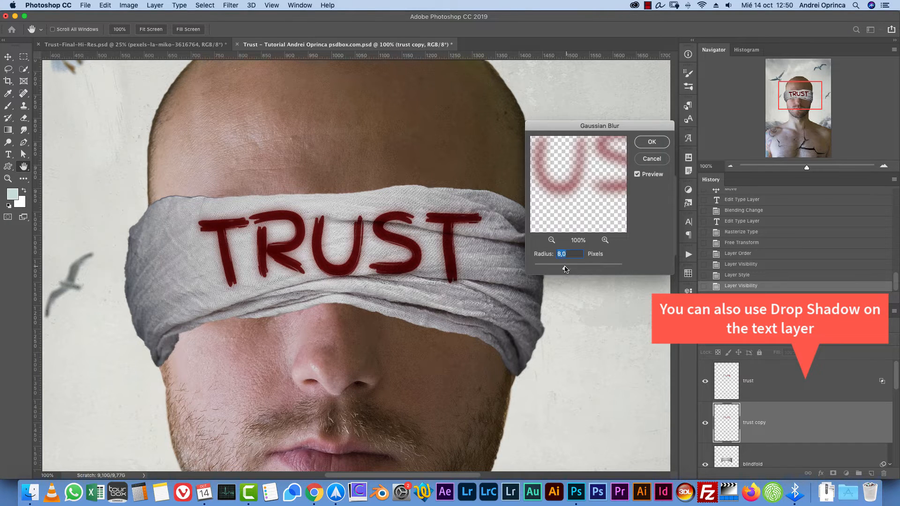
{"action": "key", "text": "Return"}
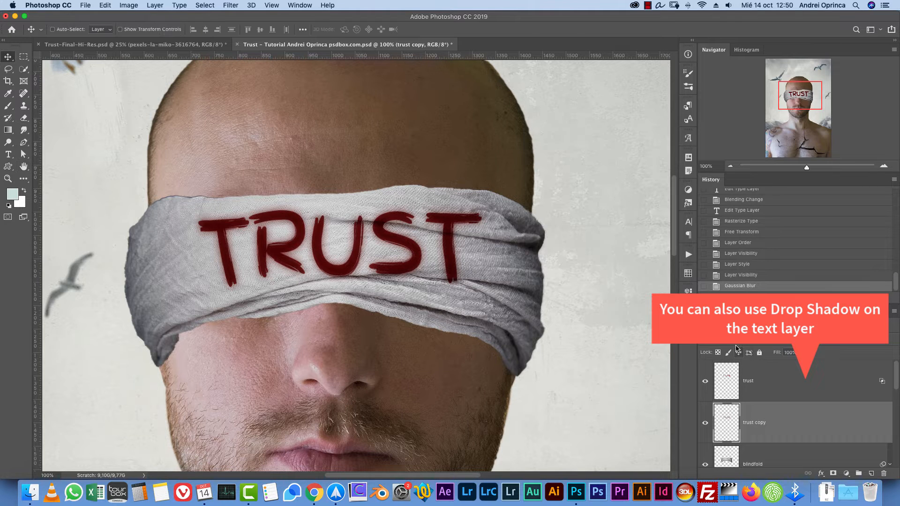
Try another blend mode on the blurred trust copy layer and settle on Linear Burn
{"action": "left_click", "coordinate": [731, 340]}
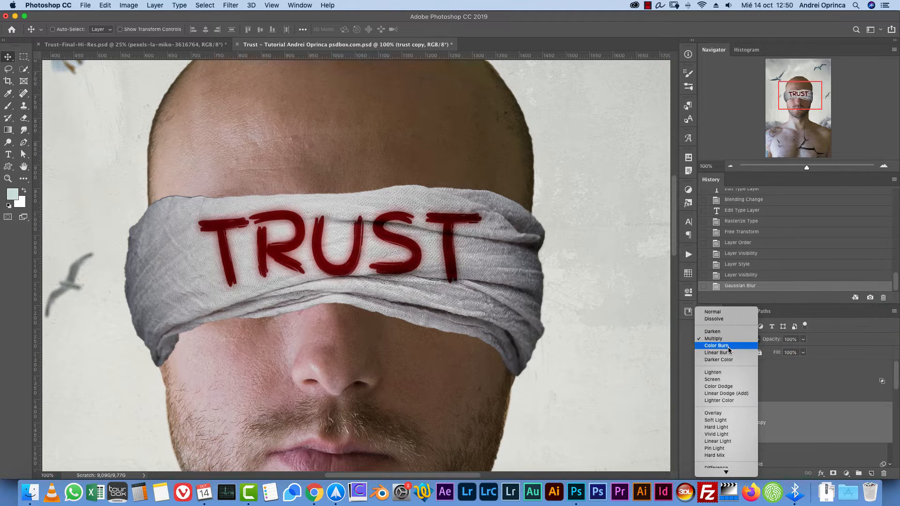
{"action": "left_click", "coordinate": [722, 435]}
{"action": "left_click", "coordinate": [726, 339]}
{"action": "left_click", "coordinate": [724, 258]}
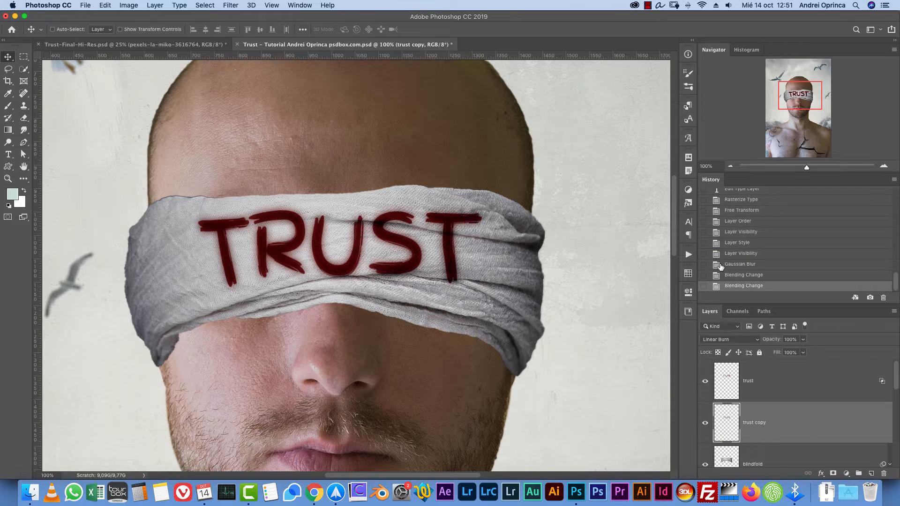
Blend the trust copy layer into the weave with Blend If, splitting the underlying layer's highlight slider at 111 / 203
{"action": "double_click", "coordinate": [832, 426]}
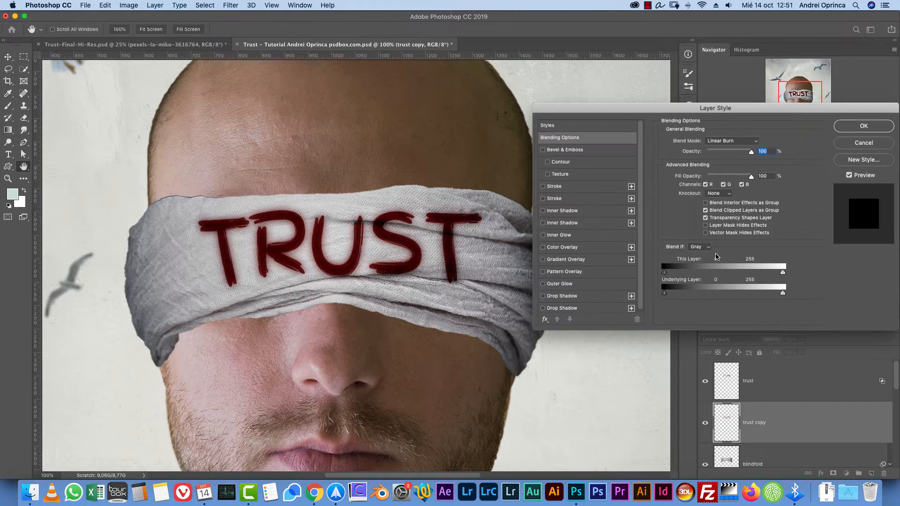
{"action": "mouse_move", "coordinate": [778, 294]}
{"action": "left_mouse_down"}
{"action": "mouse_move", "coordinate": [731, 295]}
{"action": "mouse_move", "coordinate": [773, 293]}
{"action": "left_mouse_up"}
{"action": "left_click", "coordinate": [872, 131]}
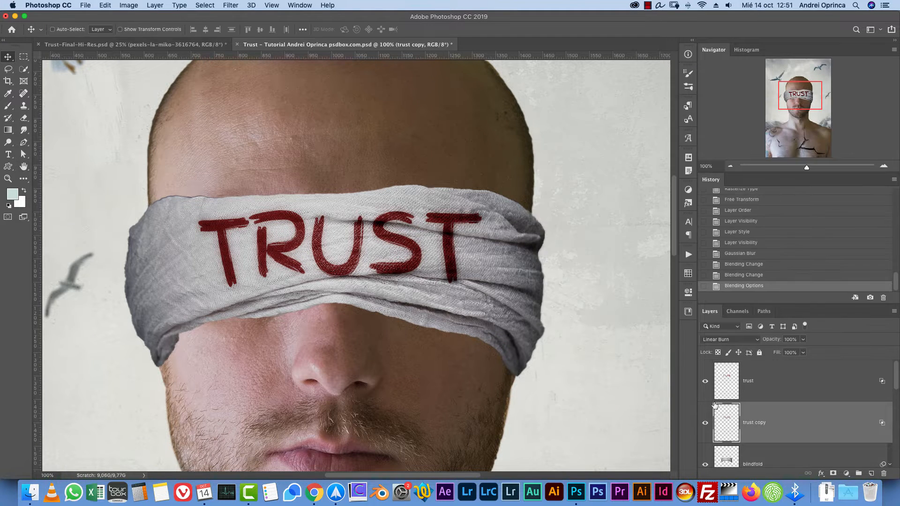
{"action": "left_click", "coordinate": [705, 423]}
{"action": "left_click", "coordinate": [704, 423]}
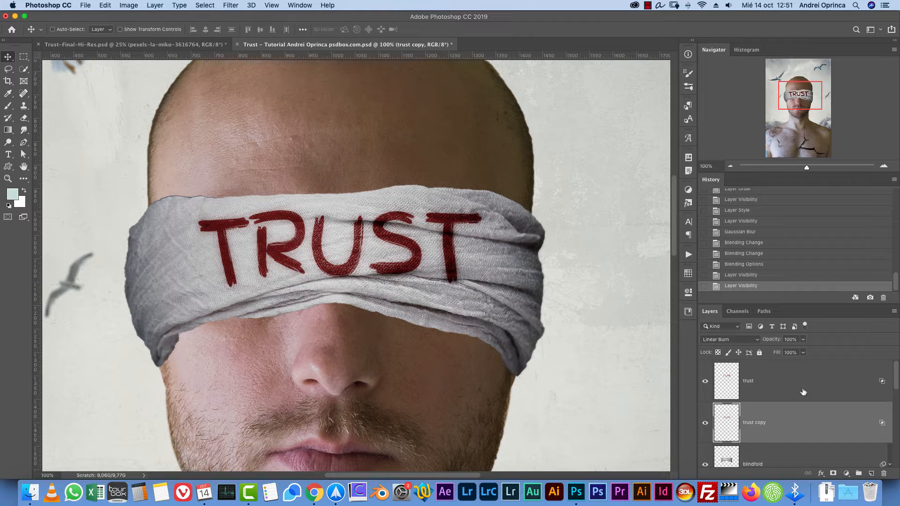
{"action": "double_click", "coordinate": [808, 420]}
{"action": "left_click_drag", "start_coordinate": [770, 294], "coordinate": [759, 294]}
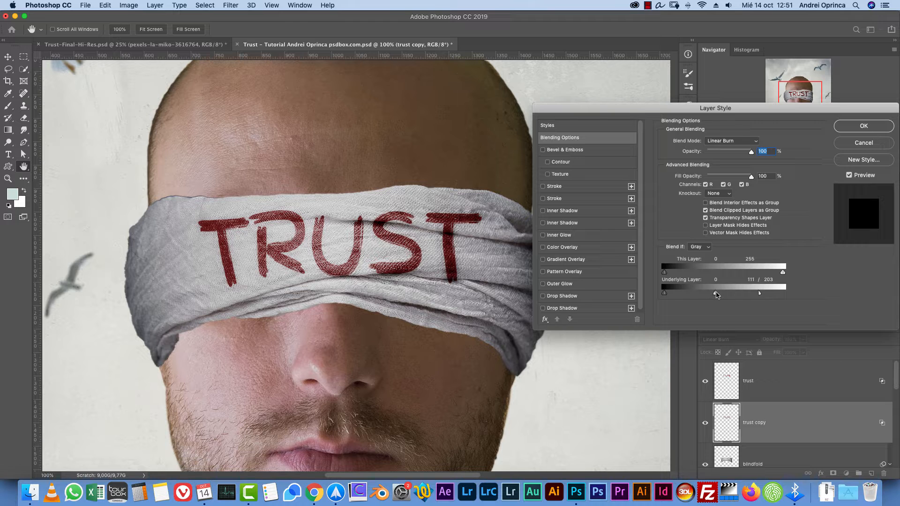
{"action": "key", "text": "Return"}
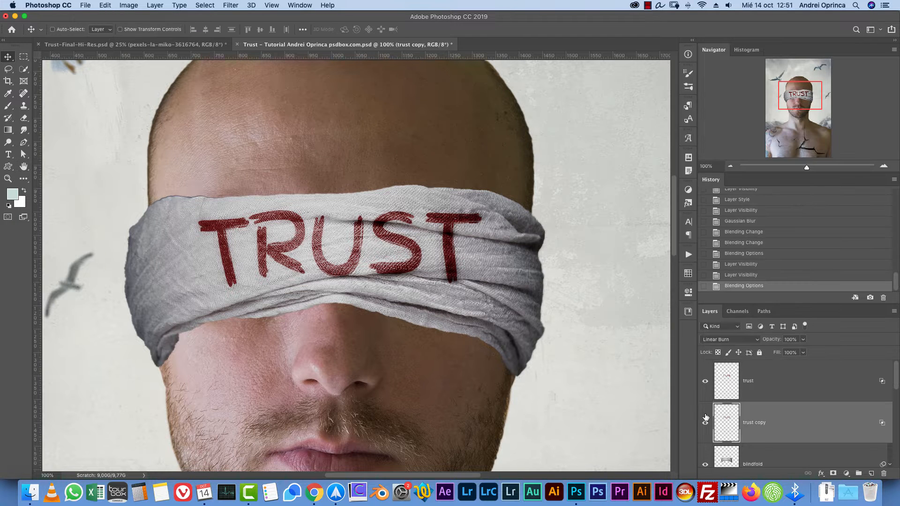
Compare the lettering with and without the trust copy layer and examine the fabric blending up close and from afar
{"action": "left_click", "coordinate": [705, 422]}
{"action": "left_click", "coordinate": [706, 422]}
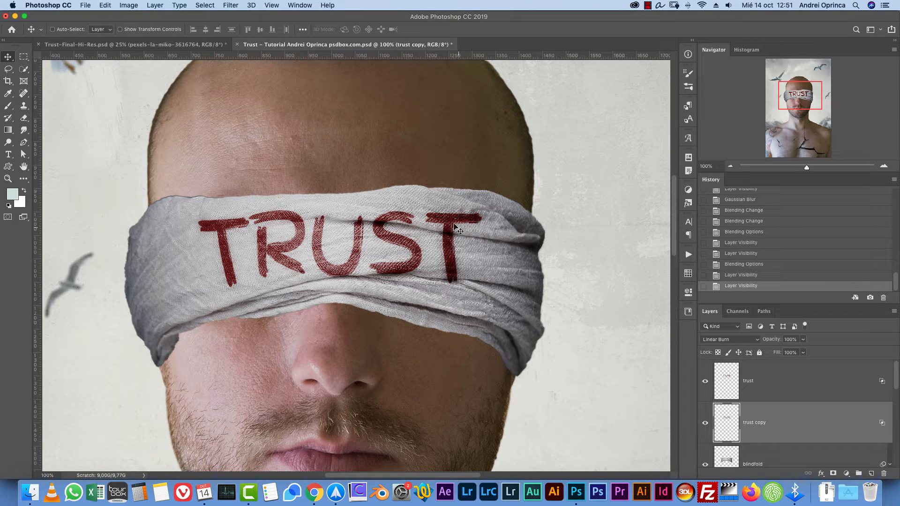
{"action": "left_click", "coordinate": [882, 166]}
{"action": "left_click", "coordinate": [882, 167]}
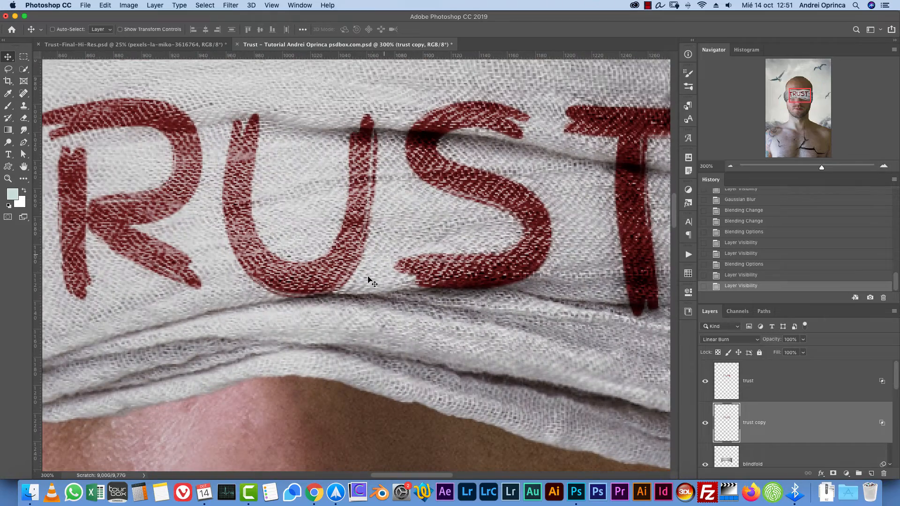
{"action": "left_click", "coordinate": [731, 167]}
{"action": "left_click", "coordinate": [730, 167]}
{"action": "left_click", "coordinate": [730, 167]}
{"action": "left_click", "coordinate": [730, 167]}
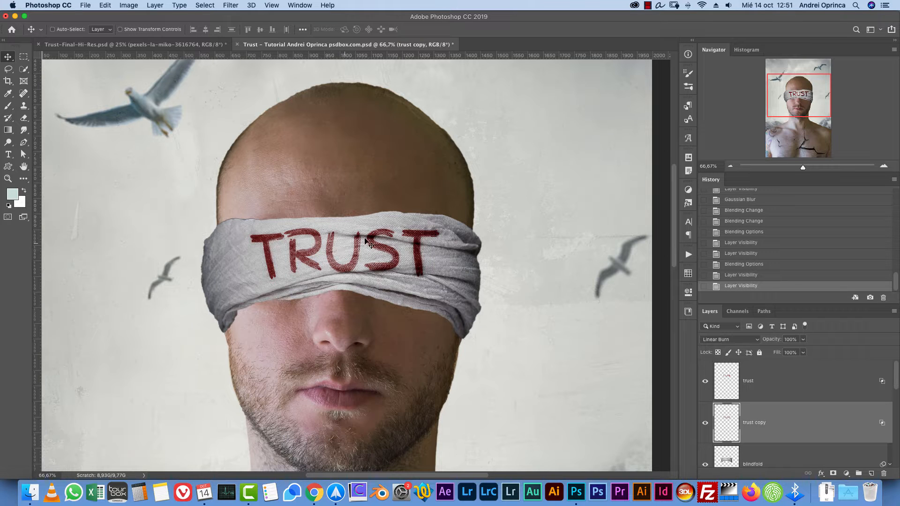
Open 738.jpg from the Stock folder and copy a freehand lasso selection around the lower red stain
{"action": "key", "text": "super+o"}
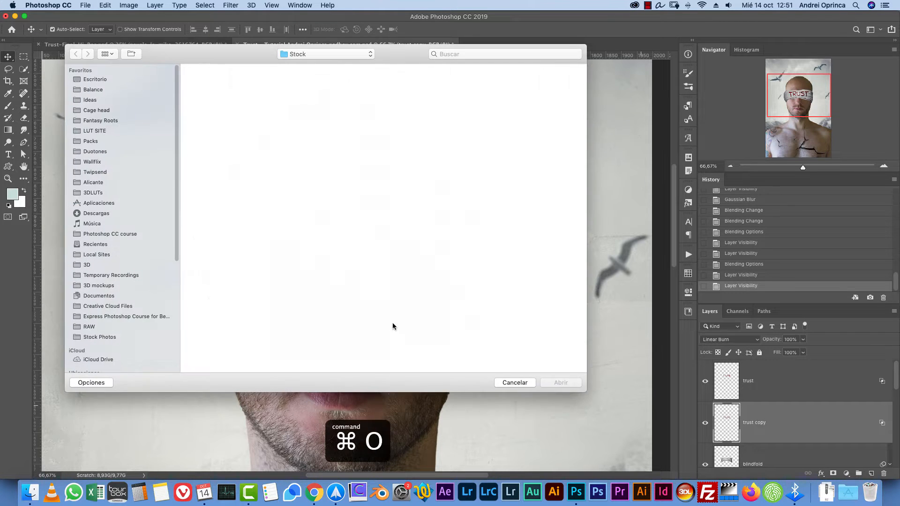
{"action": "left_click", "coordinate": [282, 87]}
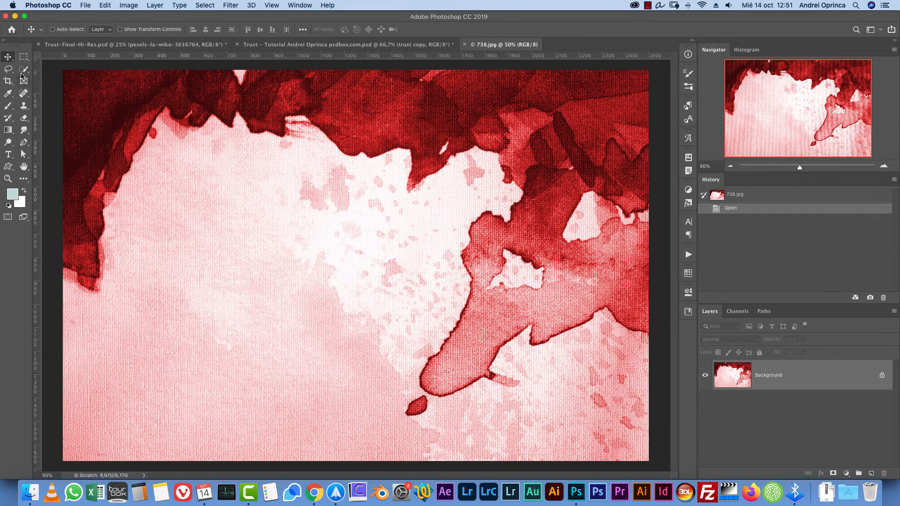
{"action": "key", "text": "l"}
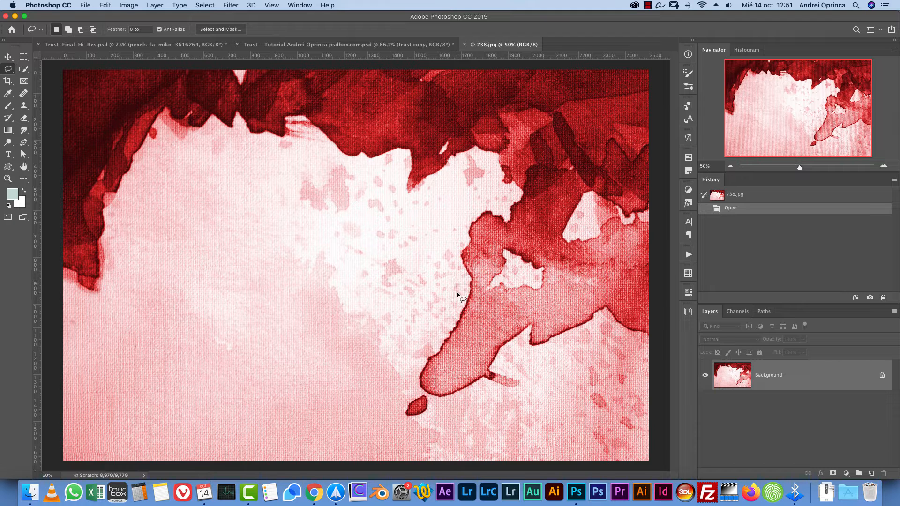
{"action": "mouse_move", "coordinate": [458, 294]}
{"action": "left_mouse_down"}
{"action": "mouse_move", "coordinate": [418, 349]}
{"action": "mouse_move", "coordinate": [402, 394]}
{"action": "mouse_move", "coordinate": [413, 426]}
{"action": "mouse_move", "coordinate": [490, 418]}
{"action": "mouse_move", "coordinate": [533, 379]}
{"action": "mouse_move", "coordinate": [515, 351]}
{"action": "mouse_move", "coordinate": [526, 322]}
{"action": "mouse_move", "coordinate": [505, 280]}
{"action": "mouse_move", "coordinate": [461, 291]}
{"action": "left_mouse_up"}
{"action": "key", "text": "super+c"}
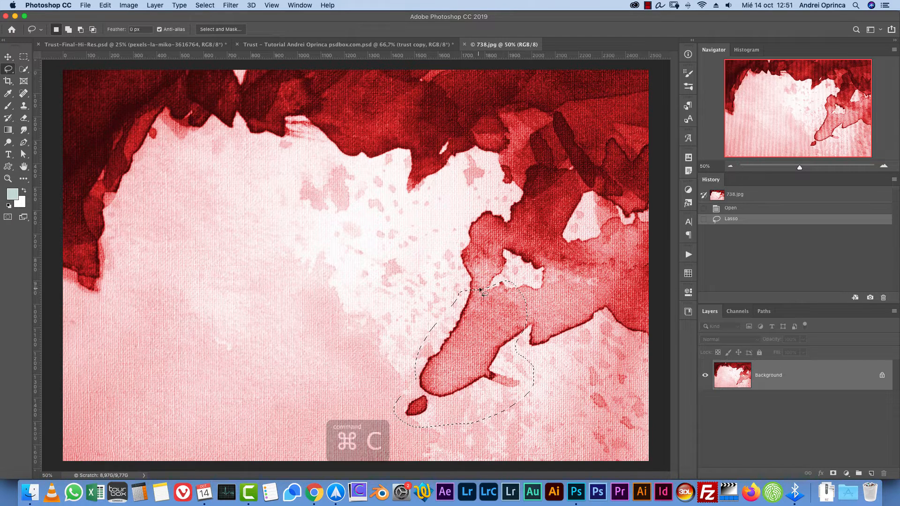
Paste the copied stain in the Trust tutorial document on a new layer above the blindfold, clipped to it
{"action": "left_click", "coordinate": [300, 44]}
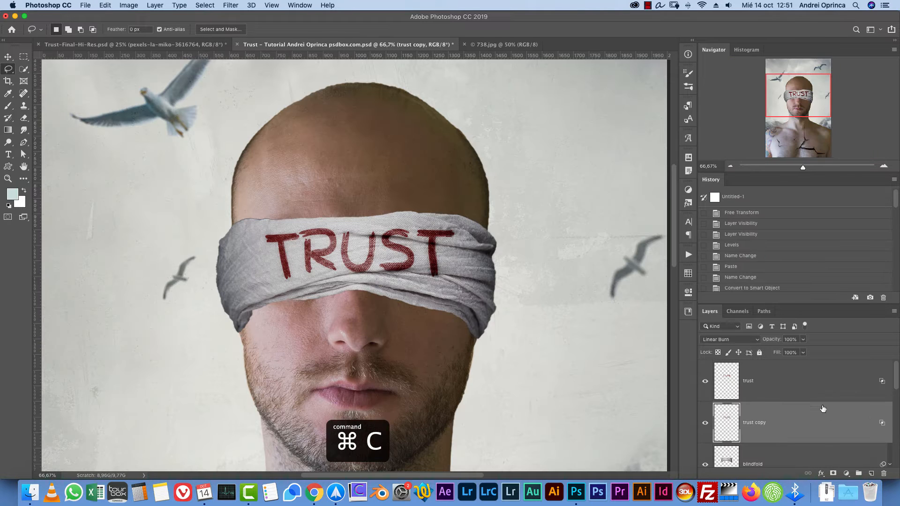
{"action": "left_click", "coordinate": [816, 456]}
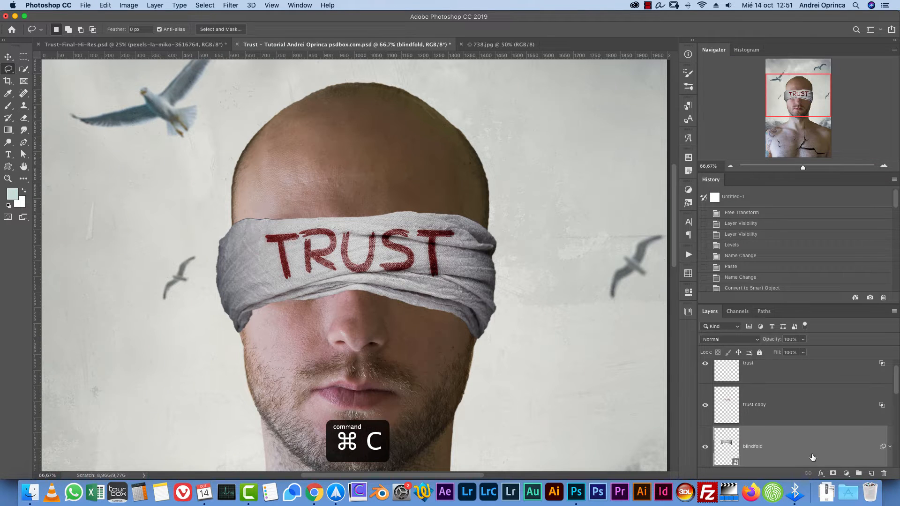
{"action": "left_click", "coordinate": [870, 473]}
{"action": "scroll", "coordinate": [822, 435], "scroll_direction": "down", "scroll_amount": 1}
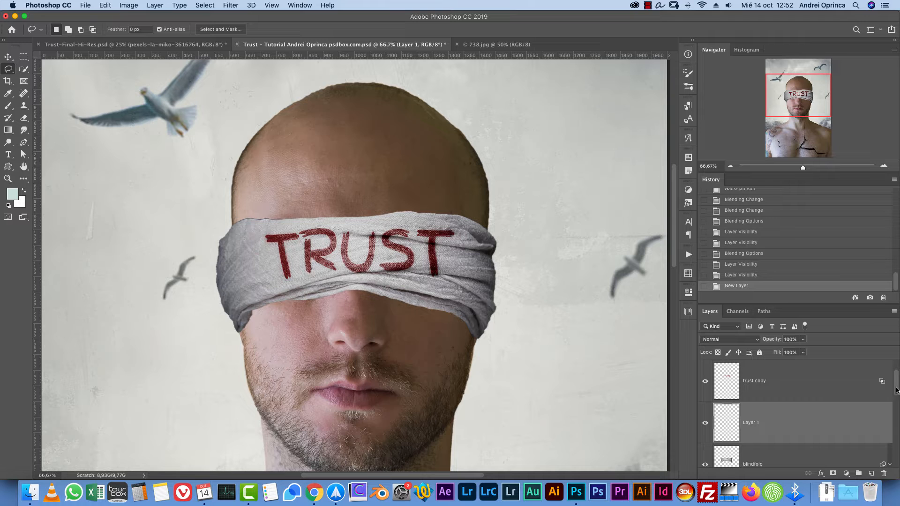
{"action": "left_click", "coordinate": [817, 441], "text": "alt"}
{"action": "key", "text": "super+v"}
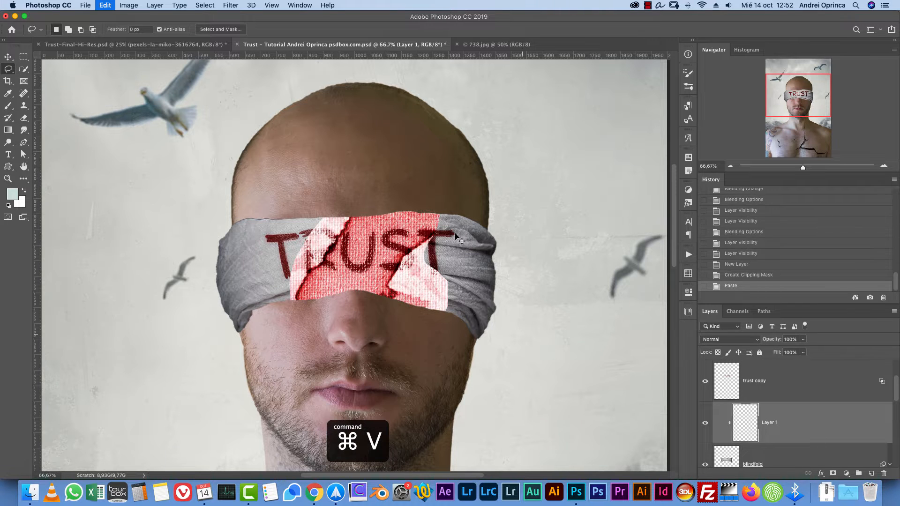
Set the stain layer to Multiply and move it over the blindfold's right half, centered at about X 1300 px, Y 975 px
{"action": "left_click", "coordinate": [721, 339]}
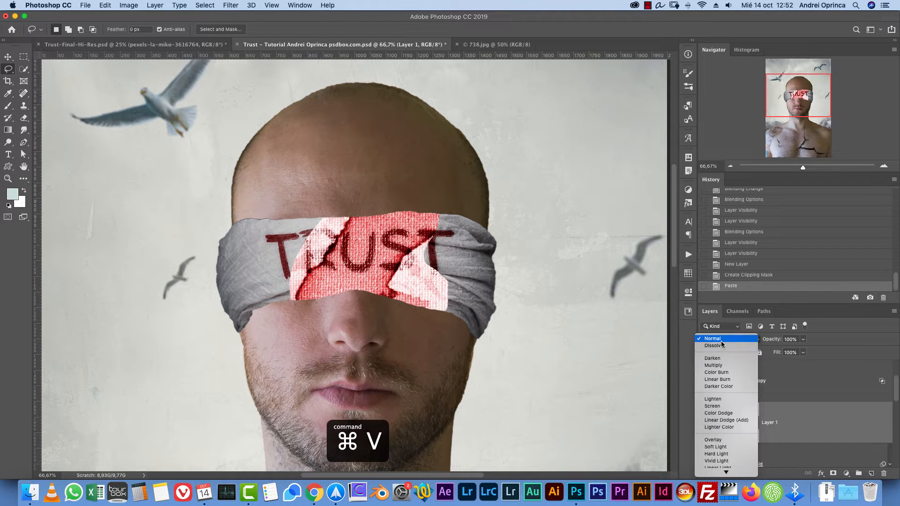
{"action": "left_click", "coordinate": [712, 366]}
{"action": "key", "text": "super+t"}
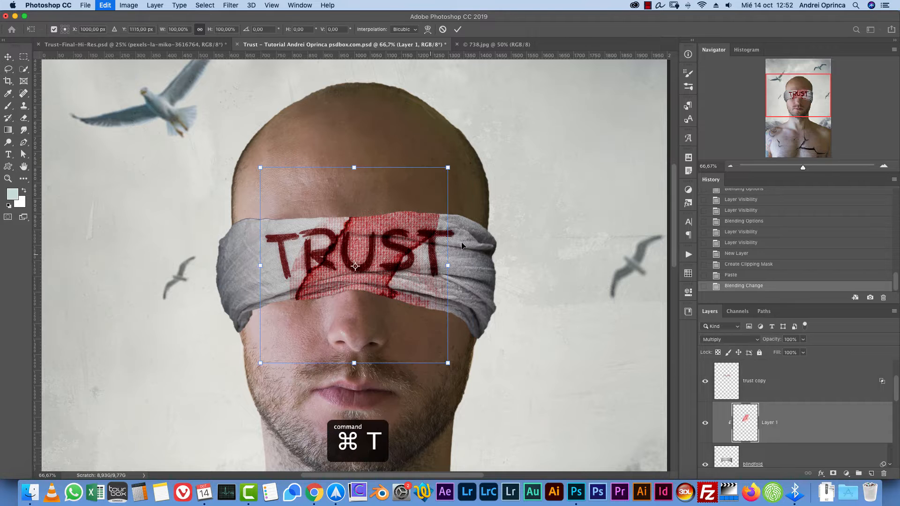
{"action": "left_click_drag", "start_coordinate": [408, 274], "coordinate": [505, 231]}
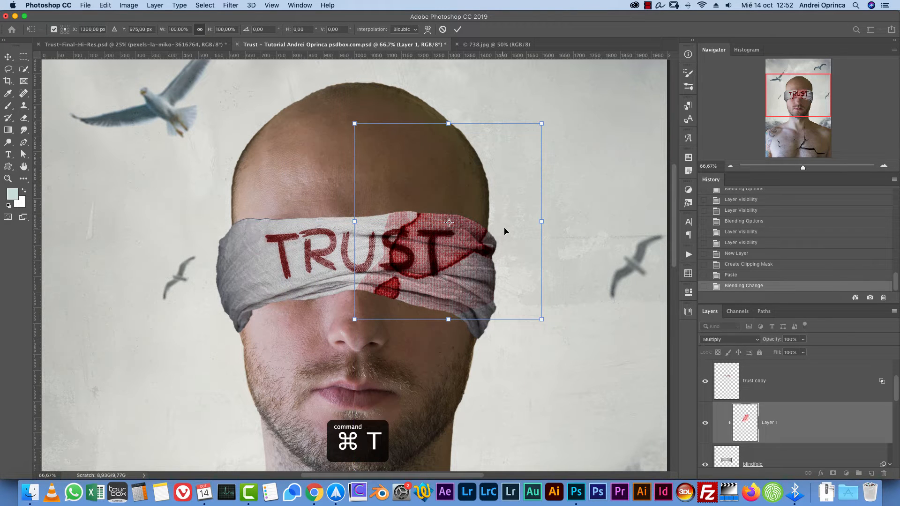
{"action": "key", "text": "Return"}
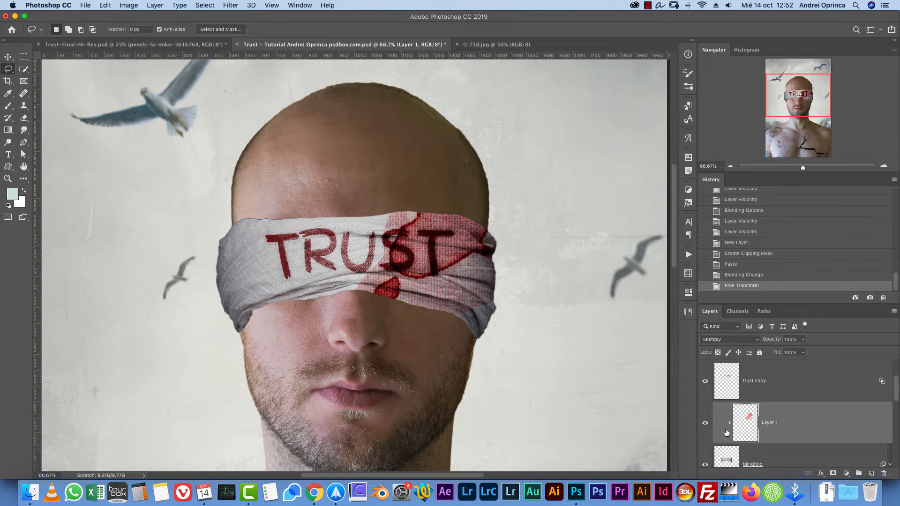
Brighten the stain layer using Levels with a white input of about 196, and adjust its Blend If highlights for the underlying layer
{"action": "key", "text": "super+l"}
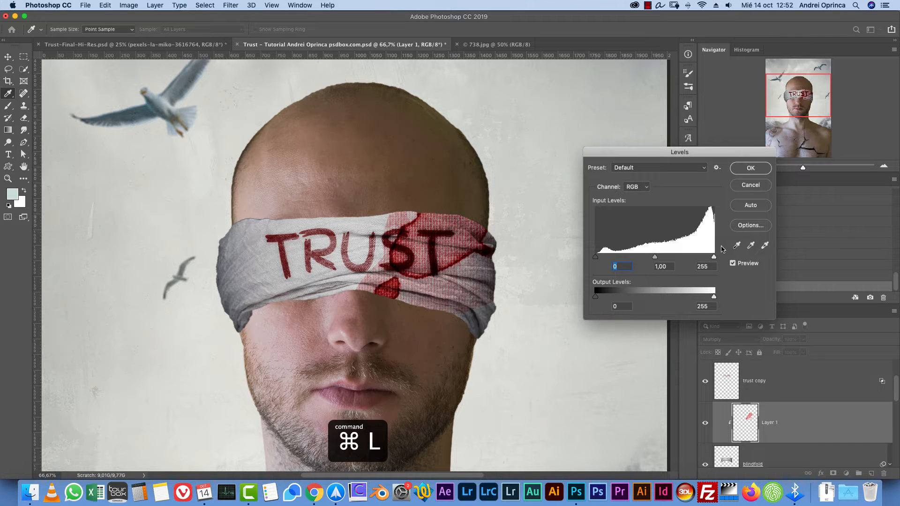
{"action": "left_click_drag", "start_coordinate": [714, 256], "coordinate": [685, 256]}
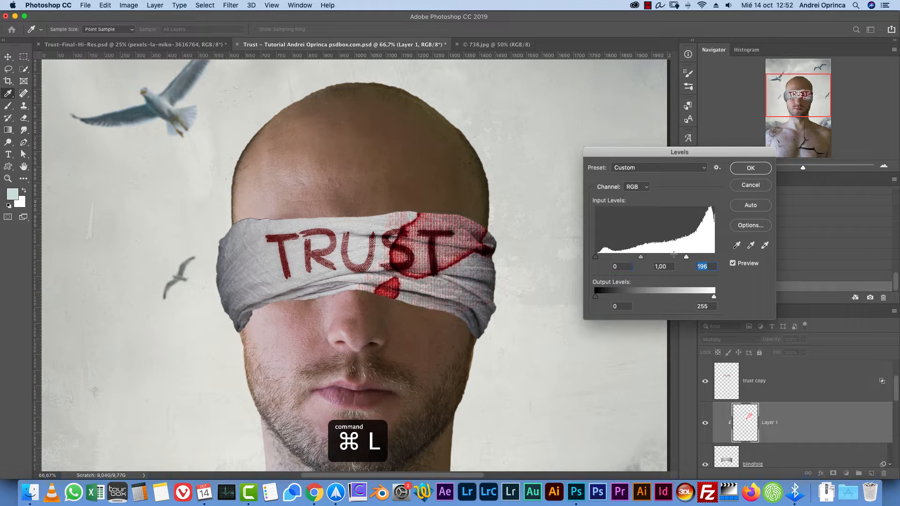
{"action": "left_click", "coordinate": [750, 168]}
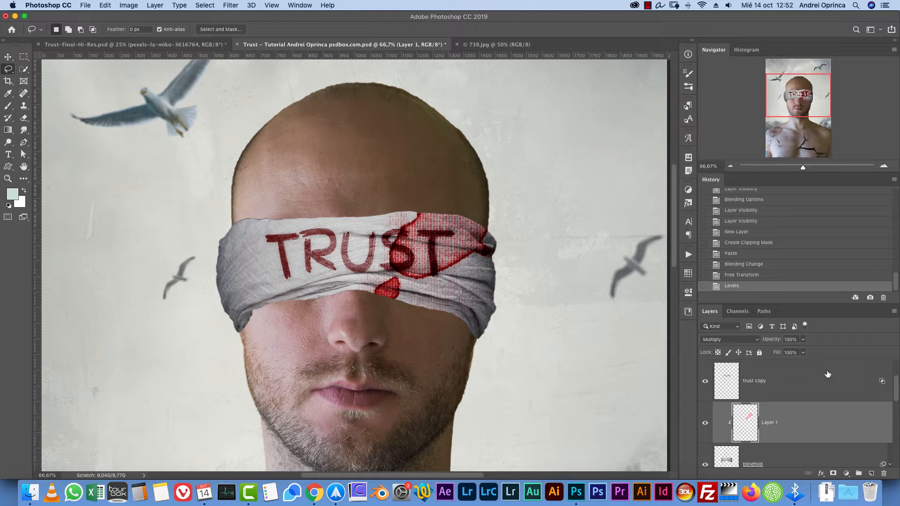
{"action": "double_click", "coordinate": [854, 424]}
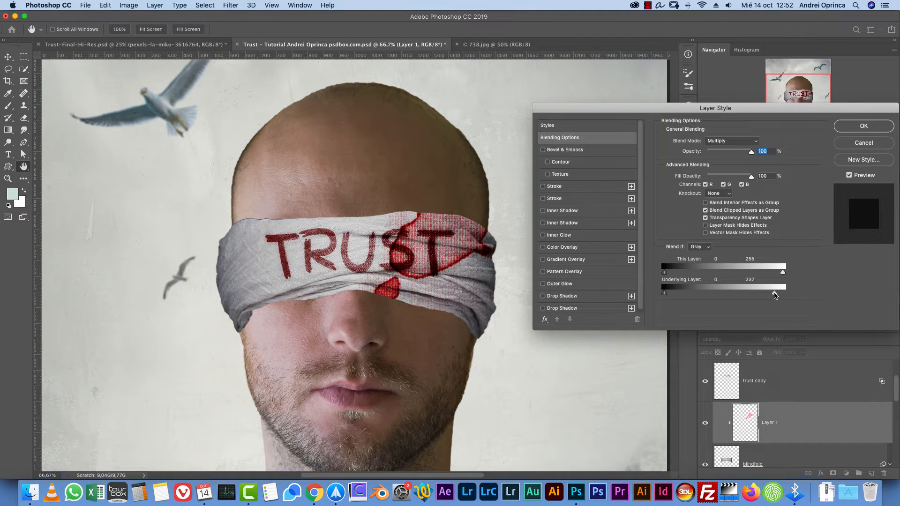
{"action": "left_click_drag", "start_coordinate": [774, 296], "coordinate": [794, 294]}
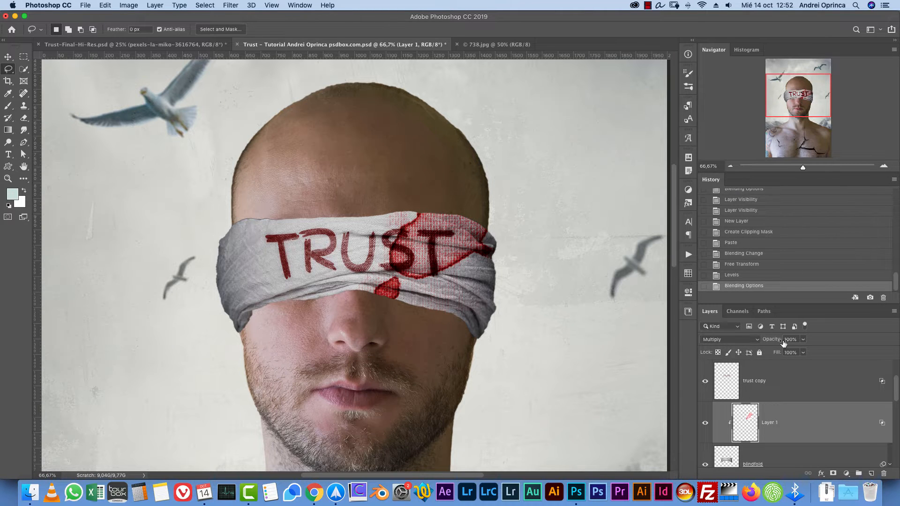
Scale the red stain down and move it onto the blindfold's lower right end, clear of the TRUST lettering
{"action": "key", "text": "super+t"}
{"action": "left_click_drag", "start_coordinate": [543, 121], "coordinate": [470, 179]}
{"action": "mouse_move", "coordinate": [453, 243]}
{"action": "left_mouse_down"}
{"action": "mouse_move", "coordinate": [514, 257]}
{"action": "mouse_move", "coordinate": [508, 296]}
{"action": "mouse_move", "coordinate": [515, 269]}
{"action": "left_mouse_up"}
{"action": "key", "text": "Return"}
{"action": "key", "text": "l"}
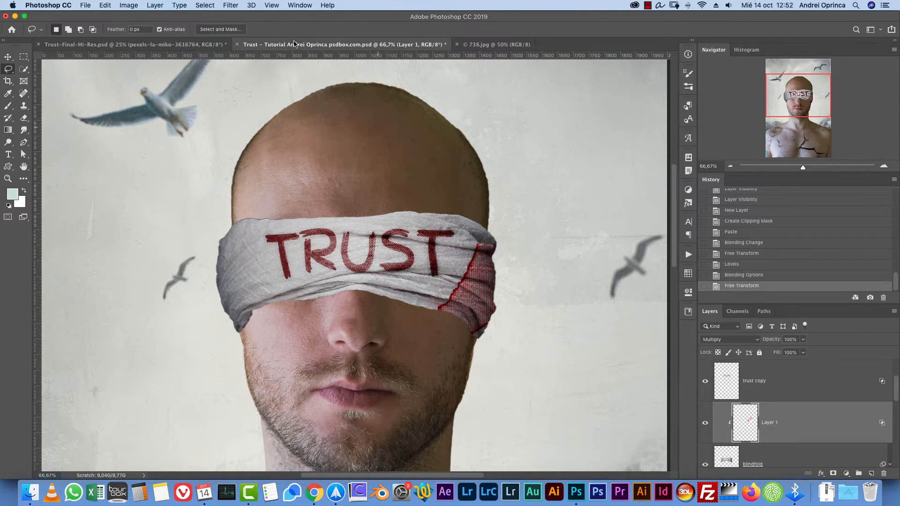
Clear the selection in 738.jpg and copy a freehand lasso selection of the pale pink area near the image's middle
{"action": "left_click", "coordinate": [496, 44]}
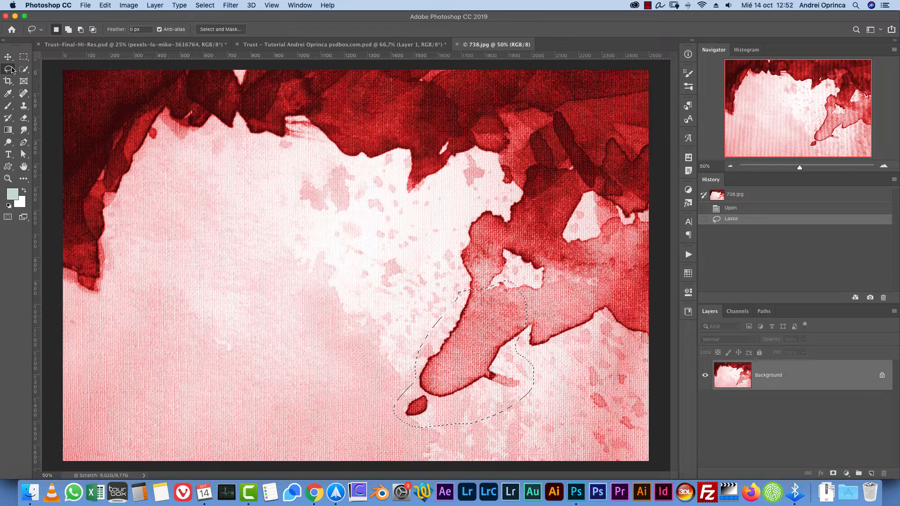
{"action": "key", "text": "super+f"}
{"action": "key", "text": "super+d"}
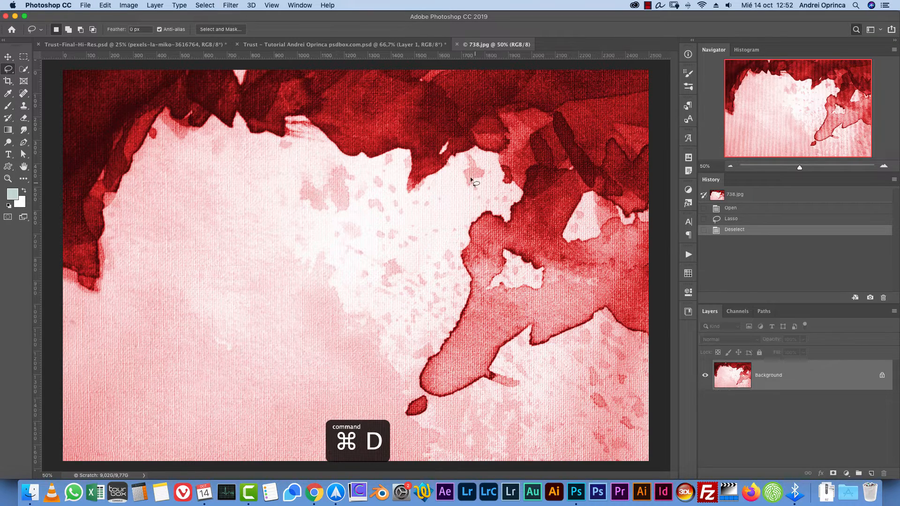
{"action": "key", "text": "Escape"}
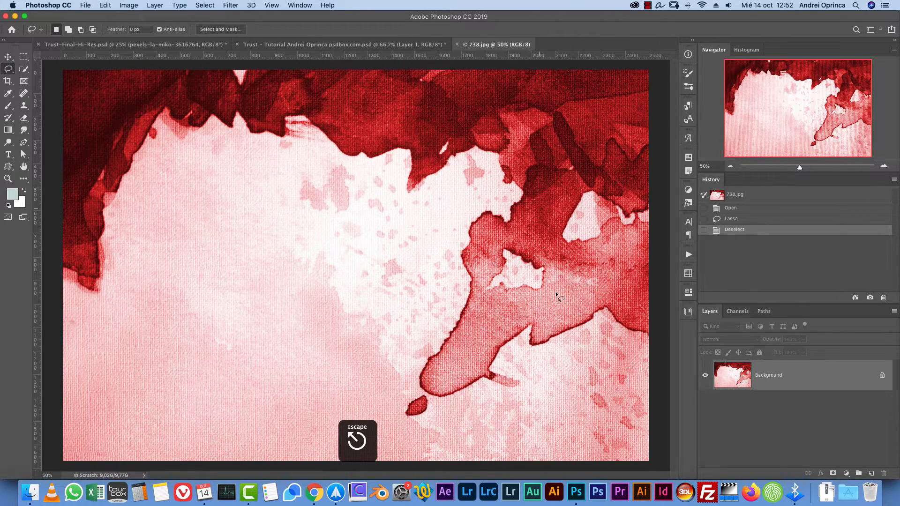
{"action": "mouse_move", "coordinate": [302, 239]}
{"action": "left_mouse_down"}
{"action": "mouse_move", "coordinate": [287, 360]}
{"action": "mouse_move", "coordinate": [320, 395]}
{"action": "mouse_move", "coordinate": [382, 386]}
{"action": "mouse_move", "coordinate": [414, 321]}
{"action": "mouse_move", "coordinate": [357, 242]}
{"action": "mouse_move", "coordinate": [313, 217]}
{"action": "left_mouse_up"}
{"action": "key", "text": "super+c"}
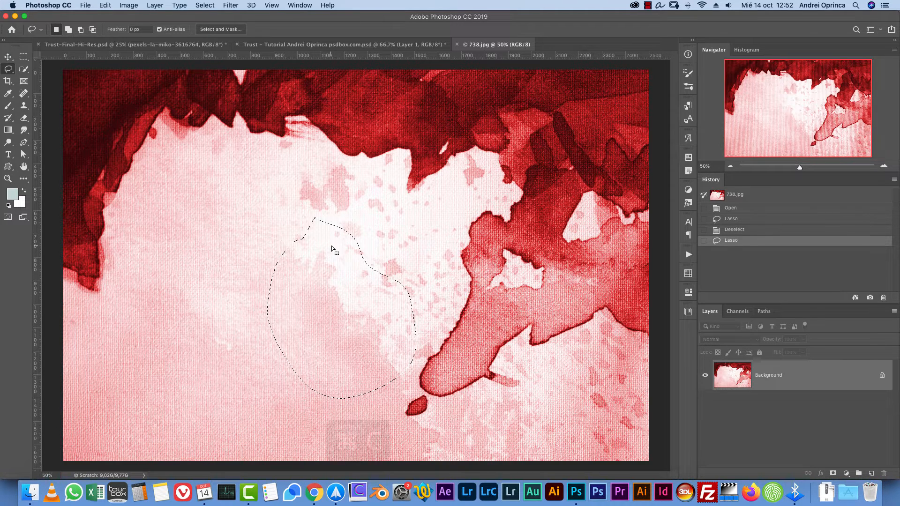
Paste the pale stain in the Trust tutorial document directly above the blindfold layer, clipped to it, and set it to Multiply
{"action": "left_click", "coordinate": [281, 44]}
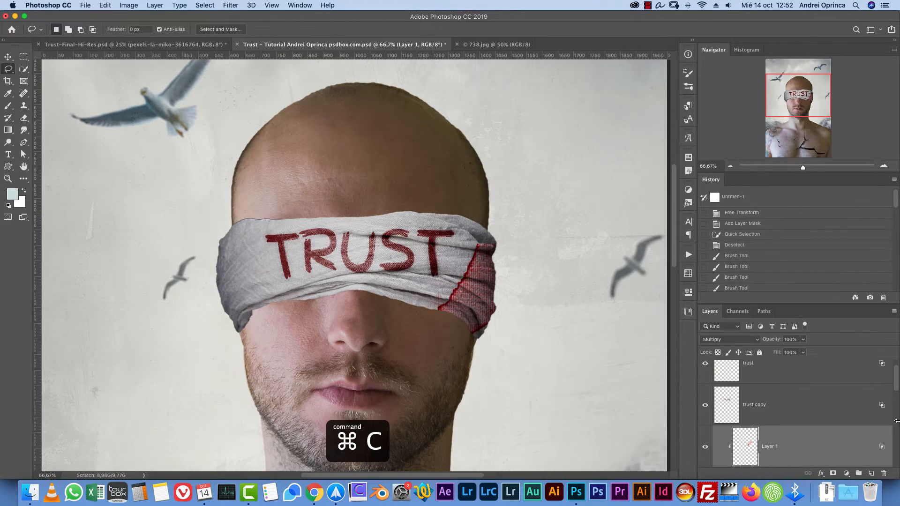
{"action": "scroll", "coordinate": [896, 386], "scroll_direction": "down", "scroll_amount": 2}
{"action": "left_click", "coordinate": [844, 422]}
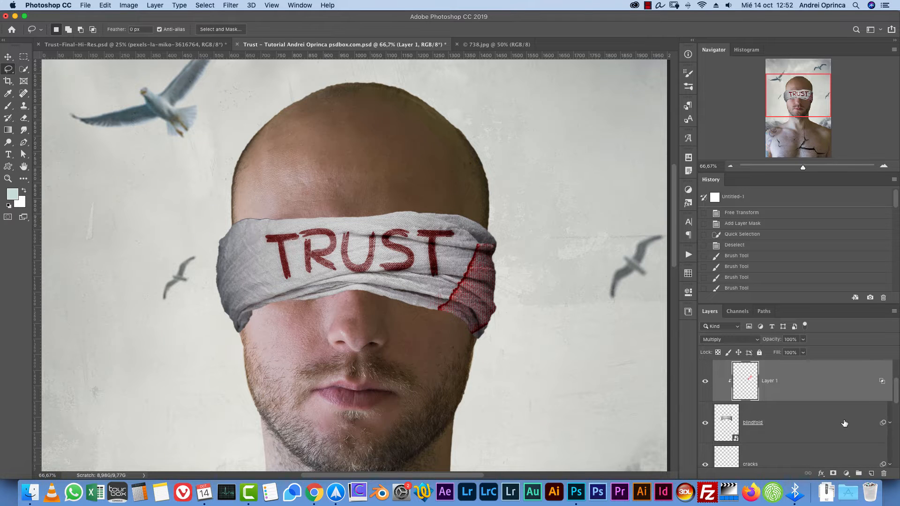
{"action": "key", "text": "super+v"}
{"action": "left_click", "coordinate": [719, 339]}
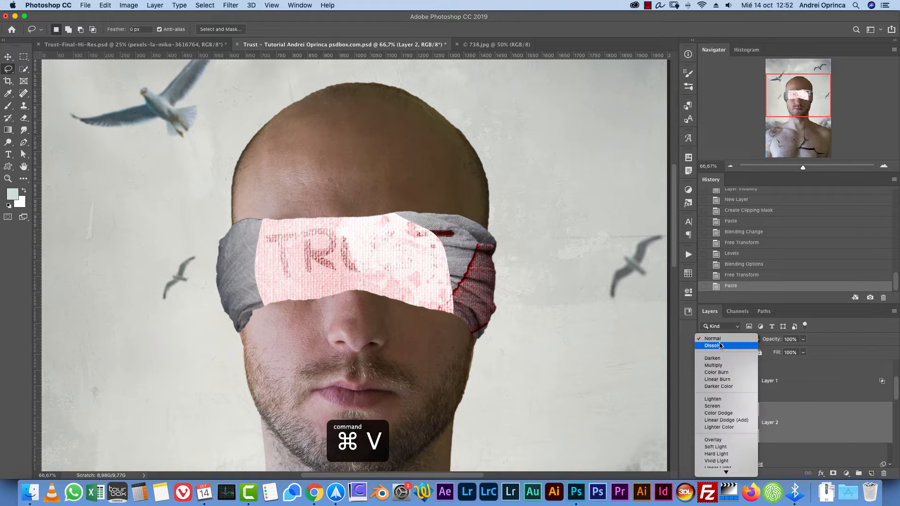
{"action": "left_click", "coordinate": [707, 365]}
Scale the pale stain to about 83% and position it over the blindfold's left half
{"action": "key", "text": "super+t"}
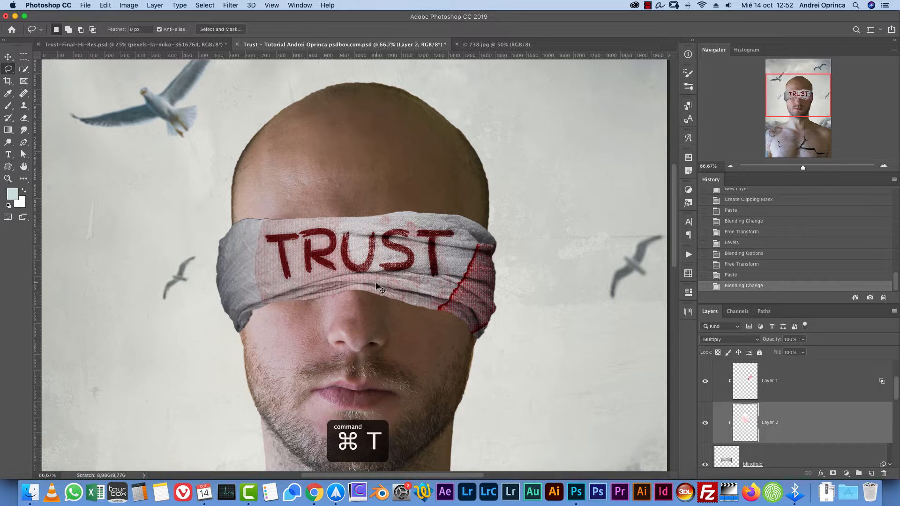
{"action": "left_click_drag", "start_coordinate": [308, 311], "coordinate": [326, 303]}
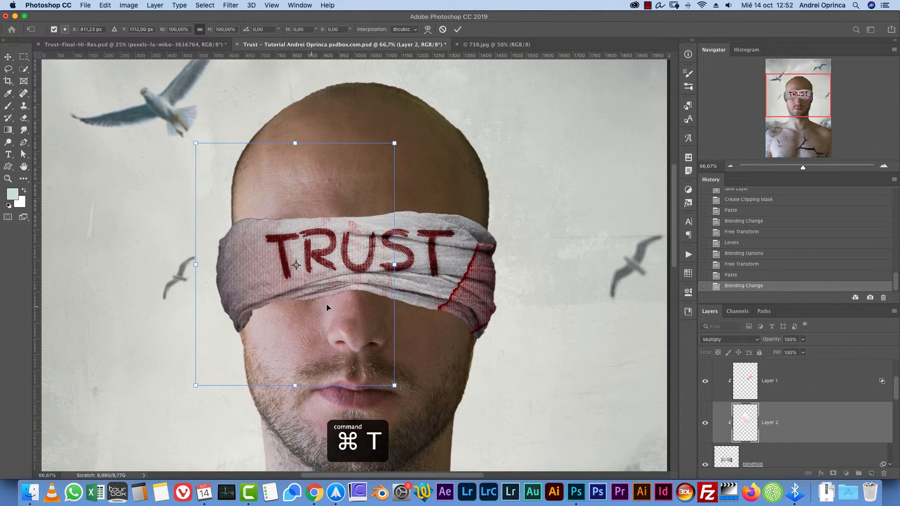
{"action": "key", "text": "Return"}
{"action": "key", "text": "l"}
{"action": "key", "text": "super+t"}
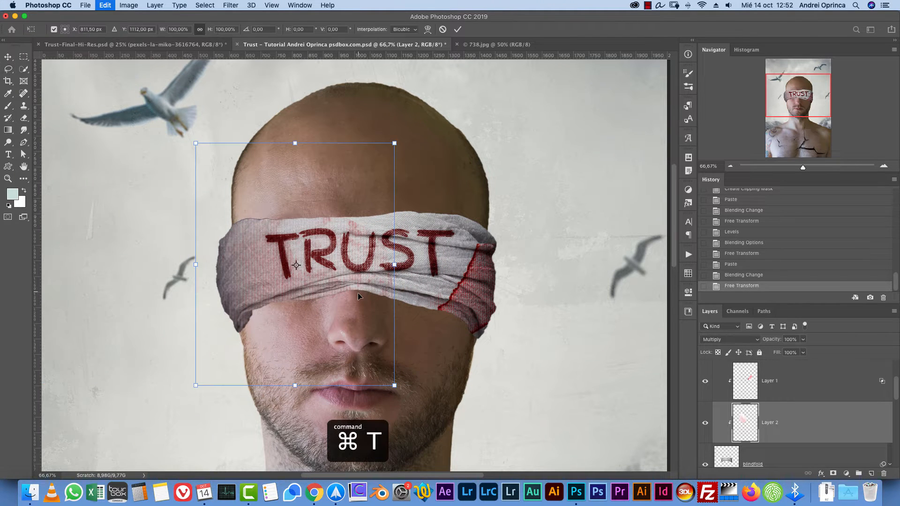
{"action": "left_click_drag", "start_coordinate": [398, 142], "coordinate": [363, 185]}
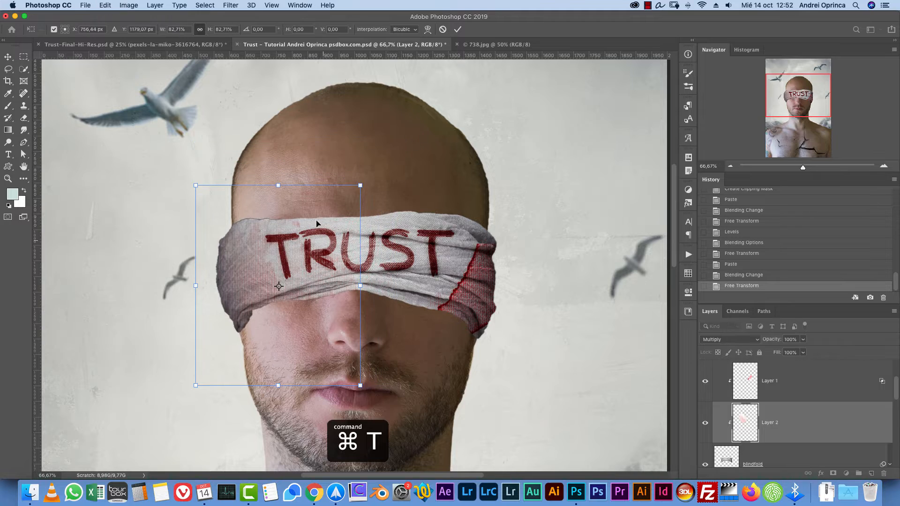
{"action": "left_click_drag", "start_coordinate": [323, 244], "coordinate": [310, 212]}
{"action": "key", "text": "Return"}
{"action": "key", "text": "l"}
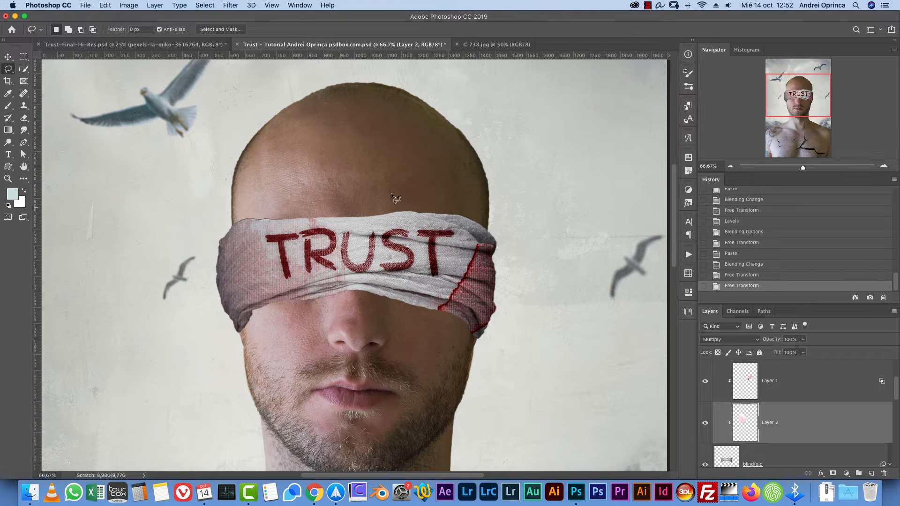
Copy a lassoed patch of pale spots from 738.jpg onto a new layer clipped to the blindfold and set it to Multiply
{"action": "left_click", "coordinate": [492, 45]}
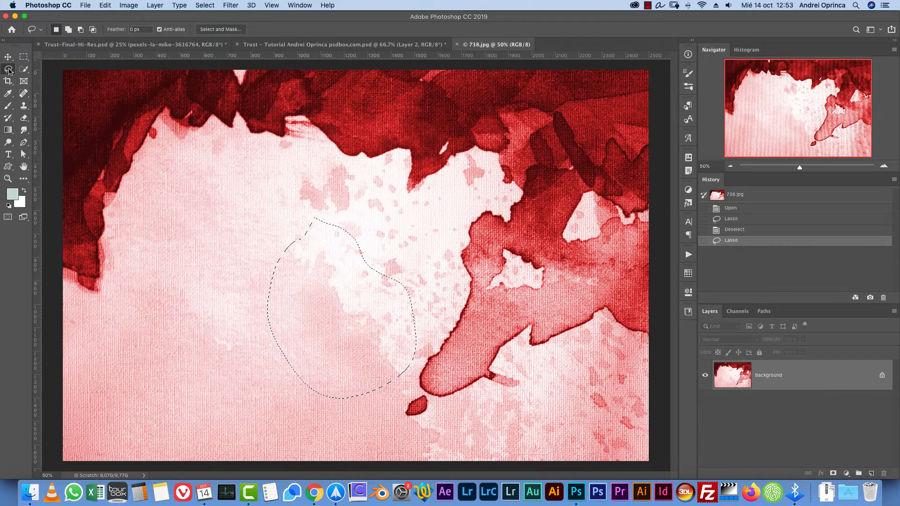
{"action": "left_click_drag", "start_coordinate": [329, 166], "coordinate": [405, 225]}
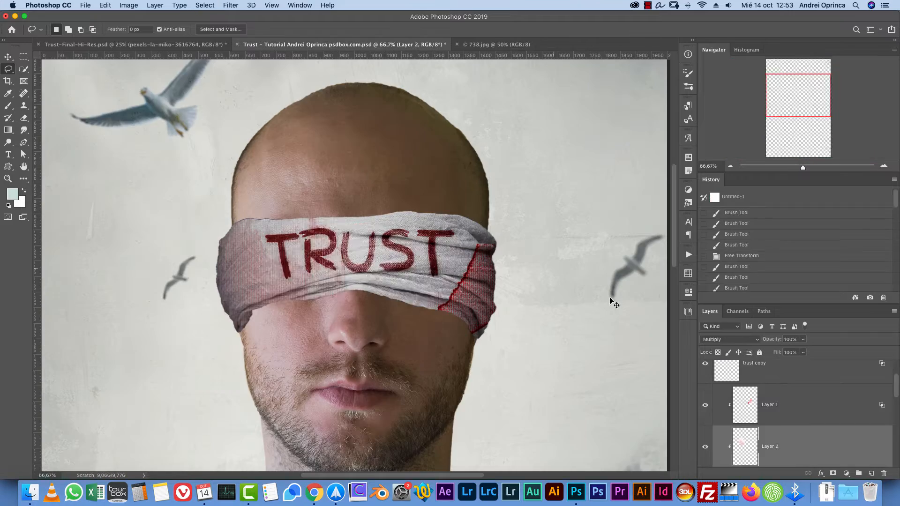
{"action": "left_click", "coordinate": [729, 340]}
{"action": "left_click", "coordinate": [717, 366]}
Move the spotted stain patch to the upper right part of the blindfold
{"action": "key", "text": "ctrl+t"}
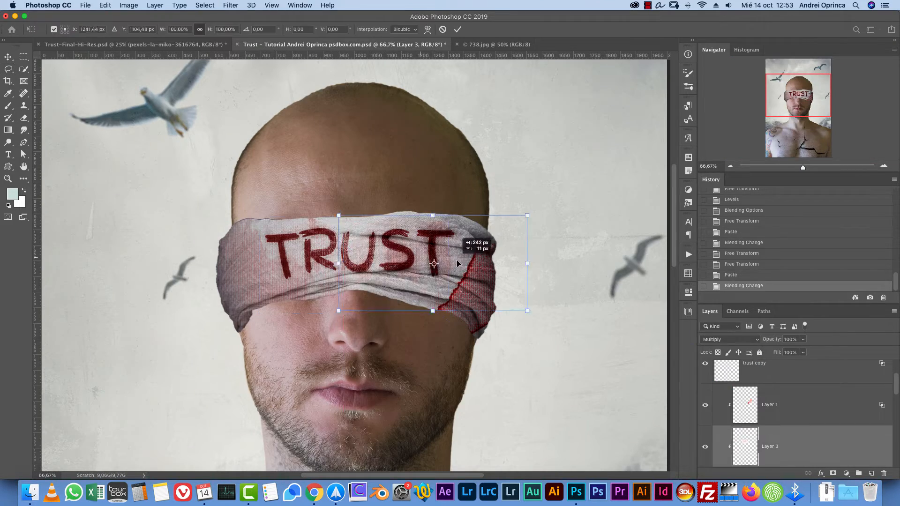
{"action": "left_click_drag", "start_coordinate": [476, 243], "coordinate": [402, 222]}
{"action": "key", "text": "Return"}
Erase unwanted parts of the spotted stain patch on the blindfold with the Eraser
{"action": "key", "text": "super+plus"}
{"action": "key", "text": "e"}
{"action": "right_click", "coordinate": [348, 211]}
{"action": "left_click_drag", "start_coordinate": [347, 215], "coordinate": [353, 220]}
{"action": "mouse_move", "coordinate": [349, 217]}
{"action": "left_mouse_down"}
{"action": "mouse_move", "coordinate": [355, 209]}
{"action": "mouse_move", "coordinate": [372, 251]}
{"action": "left_mouse_up"}
Open the paint splatter image 675.jpg from the Stock folder
{"action": "left_click", "coordinate": [728, 167]}
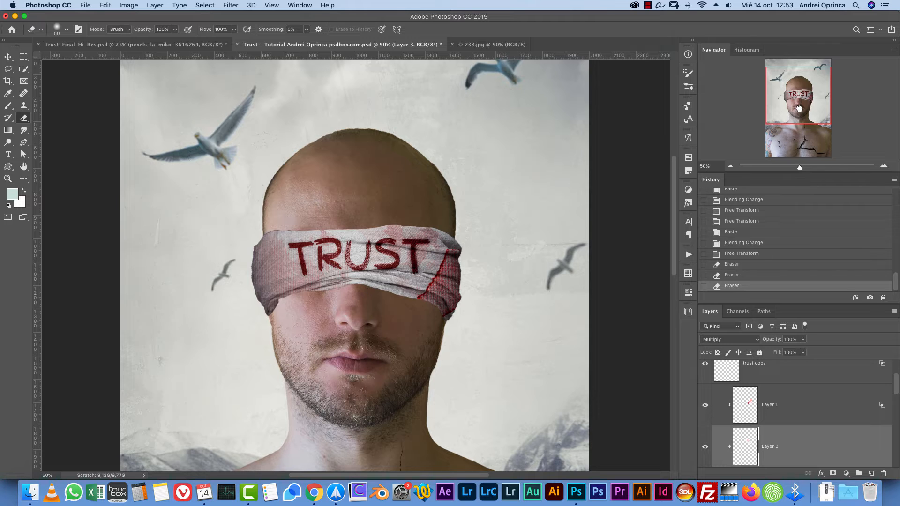
{"action": "left_click_drag", "start_coordinate": [799, 109], "coordinate": [792, 118]}
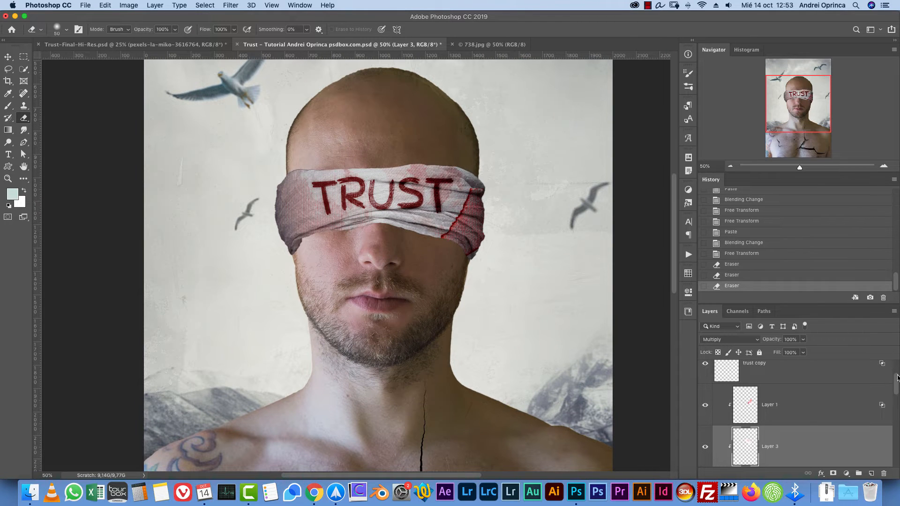
{"action": "left_click_drag", "start_coordinate": [897, 377], "coordinate": [896, 412]}
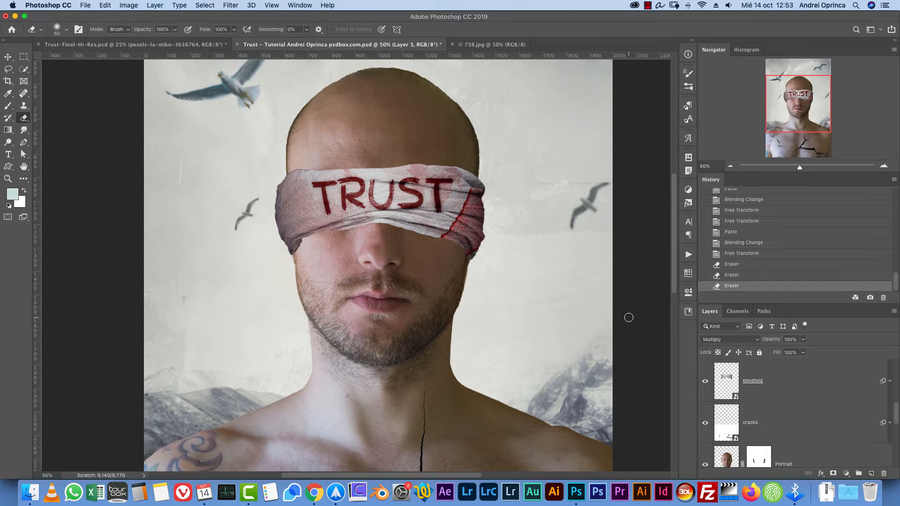
{"action": "key", "text": "super+o"}
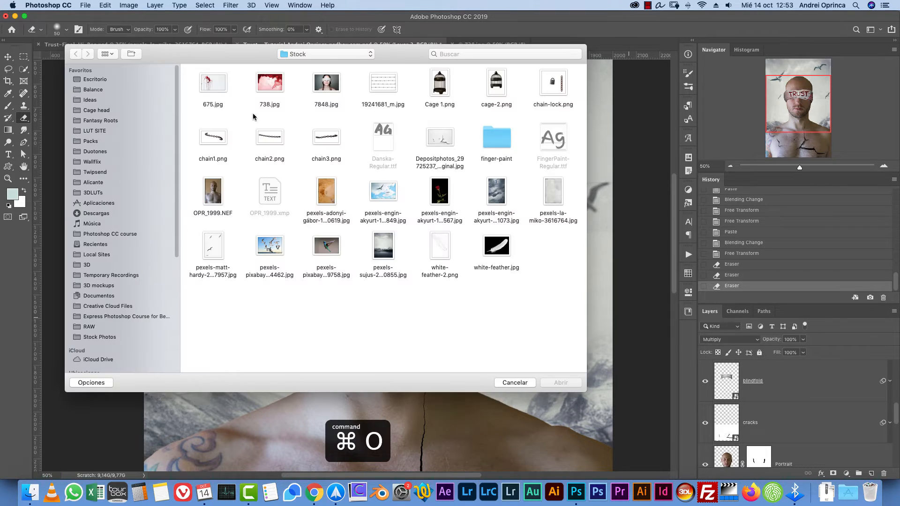
{"action": "left_click", "coordinate": [221, 87]}
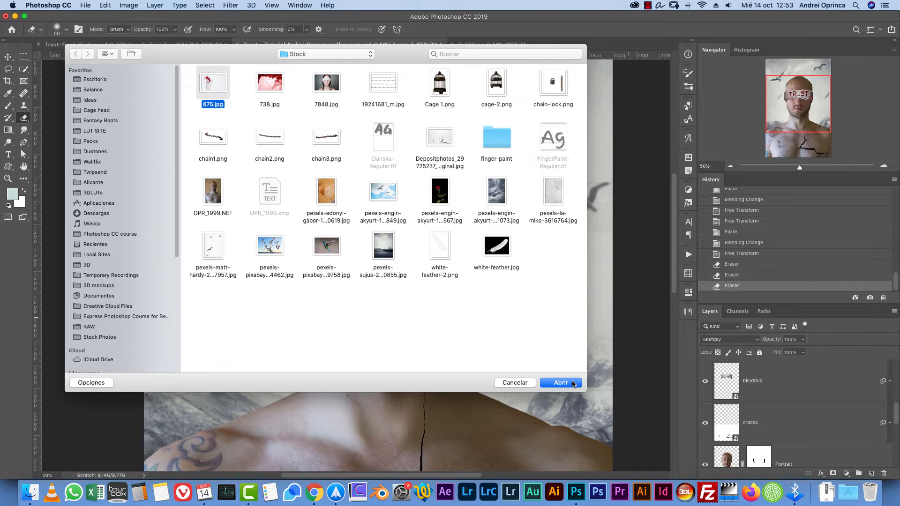
{"action": "left_click", "coordinate": [564, 386]}
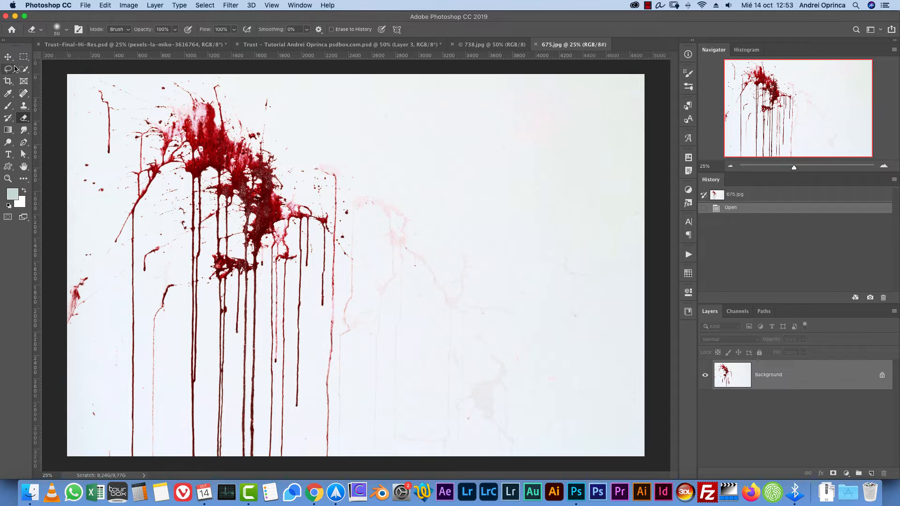
Copy a freehand lasso selection around the short dark drip at the splatter's right edge
{"action": "left_click", "coordinate": [7, 69]}
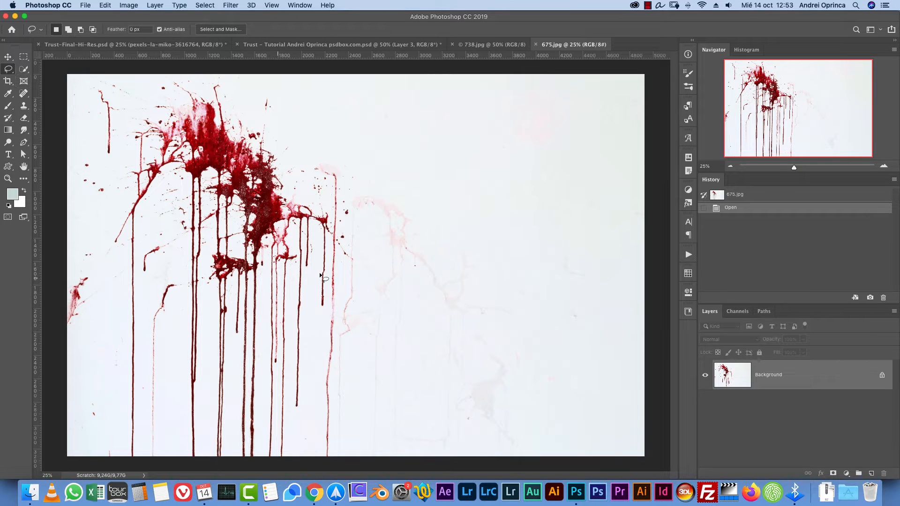
{"action": "mouse_move", "coordinate": [319, 210]}
{"action": "left_mouse_down"}
{"action": "mouse_move", "coordinate": [316, 305]}
{"action": "mouse_move", "coordinate": [325, 317]}
{"action": "mouse_move", "coordinate": [335, 227]}
{"action": "mouse_move", "coordinate": [322, 215]}
{"action": "left_mouse_up"}
{"action": "key", "text": "super+c"}
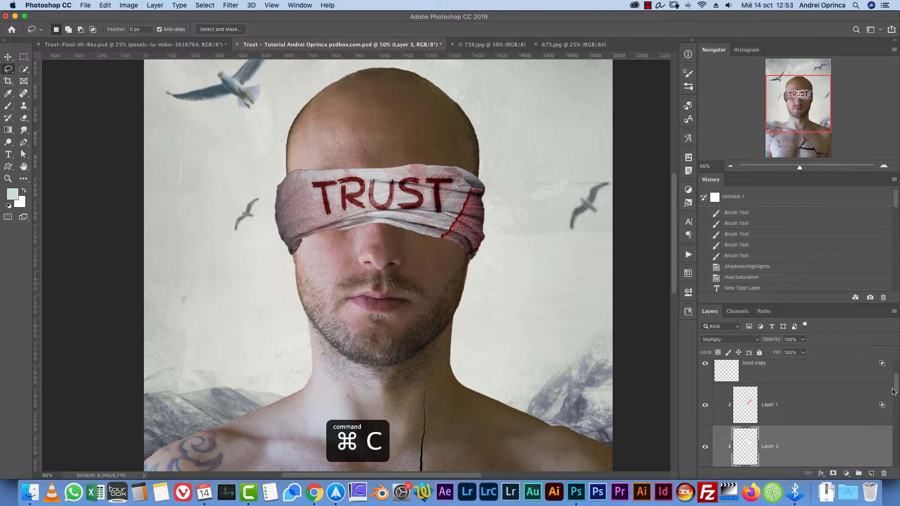
Paste the drip in the Trust tutorial document between the cracks and blindfold layers and set it to Multiply
{"action": "left_click_drag", "start_coordinate": [893, 385], "coordinate": [877, 420]}
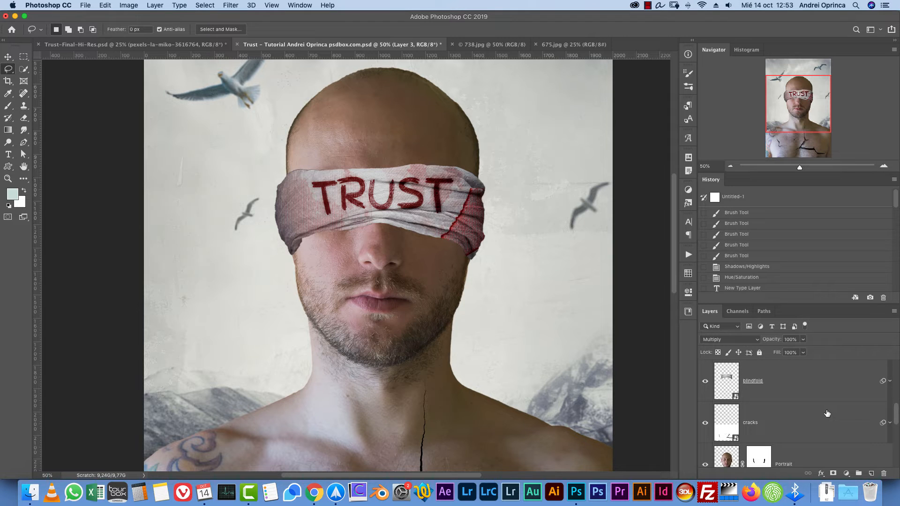
{"action": "left_click", "coordinate": [819, 420]}
{"action": "key", "text": "super+v"}
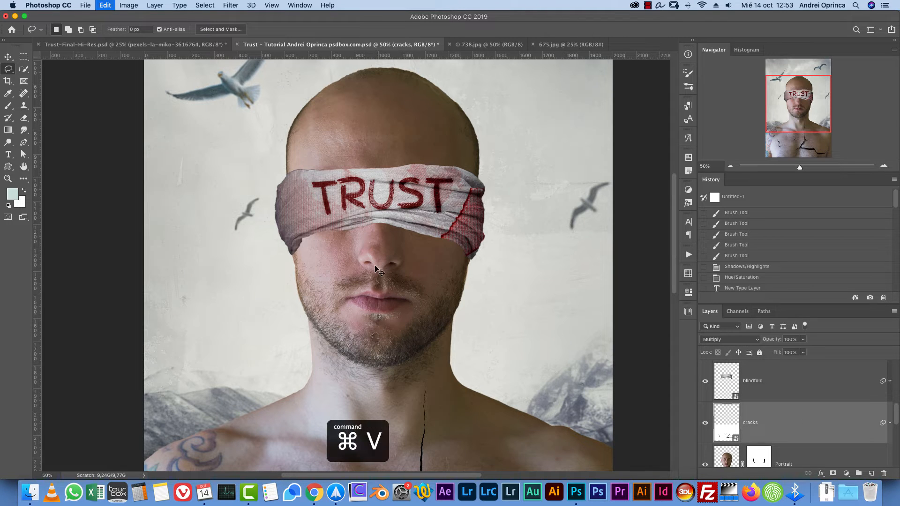
{"action": "left_click", "coordinate": [718, 339]}
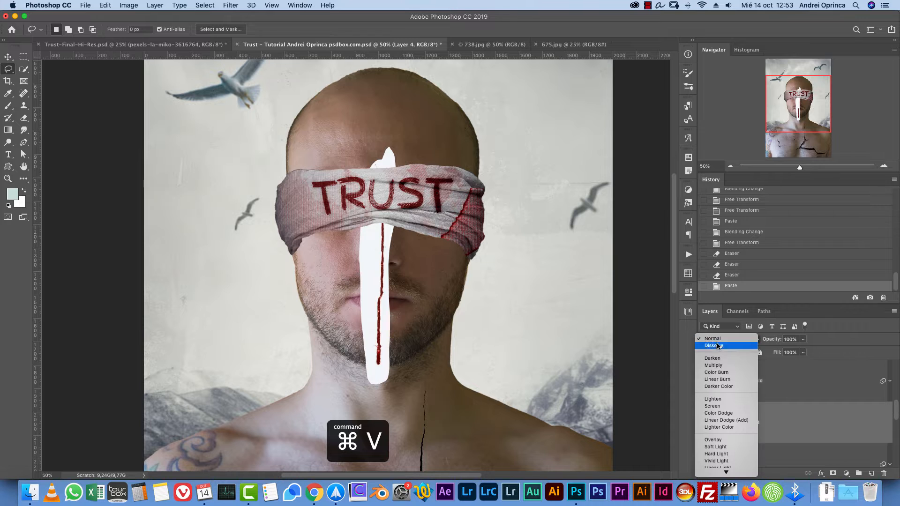
{"action": "left_click", "coordinate": [714, 367]}
Scale the drip to about 58% and place it beneath the blindfold's right side, centered at about X 1220 px, Y 1372 px
{"action": "key", "text": "super+t"}
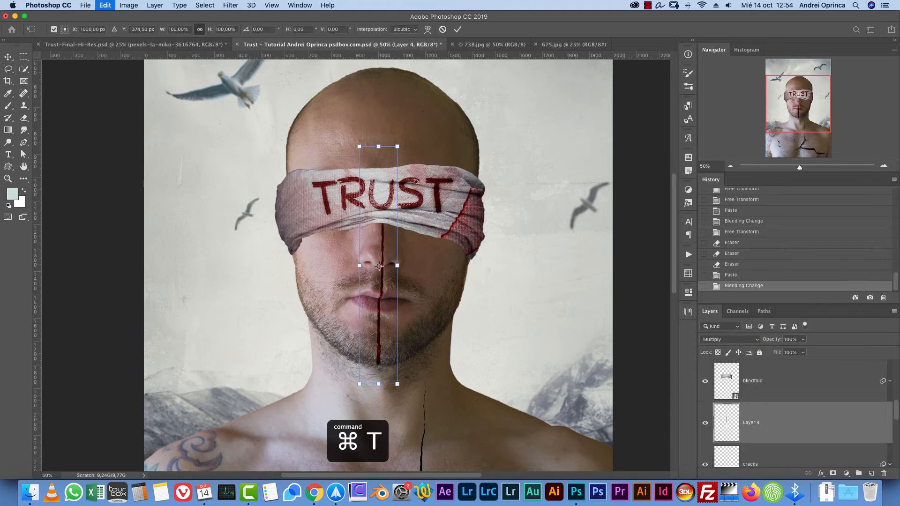
{"action": "mouse_move", "coordinate": [398, 147]}
{"action": "left_mouse_down"}
{"action": "mouse_move", "coordinate": [382, 245]}
{"action": "mouse_move", "coordinate": [436, 213]}
{"action": "left_mouse_up"}
{"action": "key", "text": "Return"}
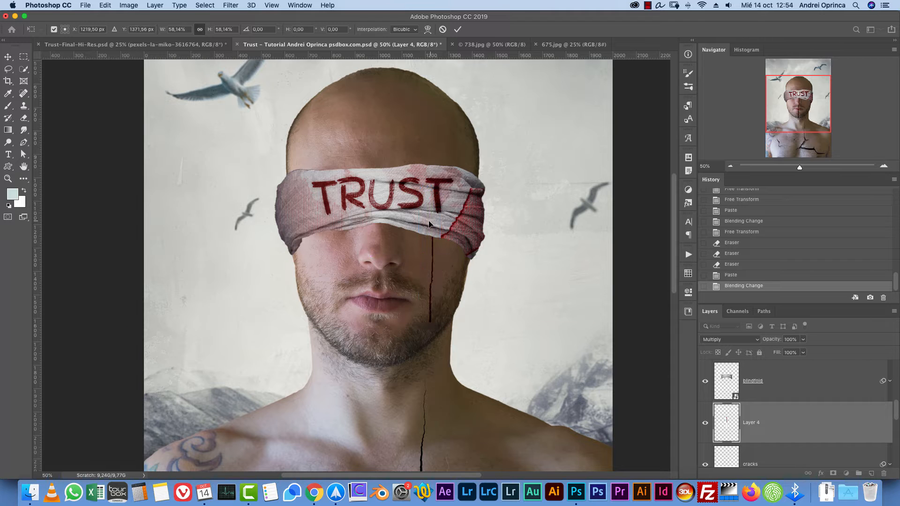
{"action": "key", "text": "l"}
{"action": "key", "text": "ctrl+1"}
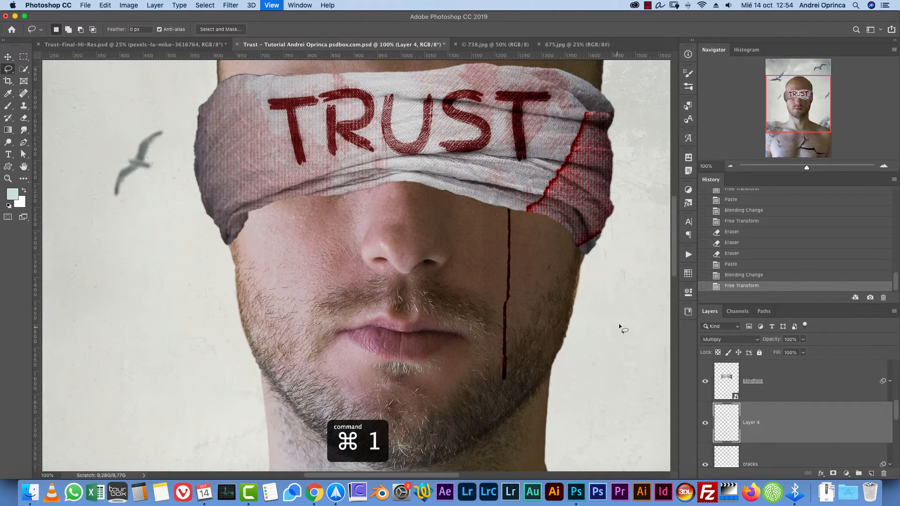
Brighten the pasted drip layer with Levels, lowering the white input to 243 so its background disappears
{"action": "scroll", "coordinate": [618, 324], "scroll_direction": "right", "scroll_amount": 5}
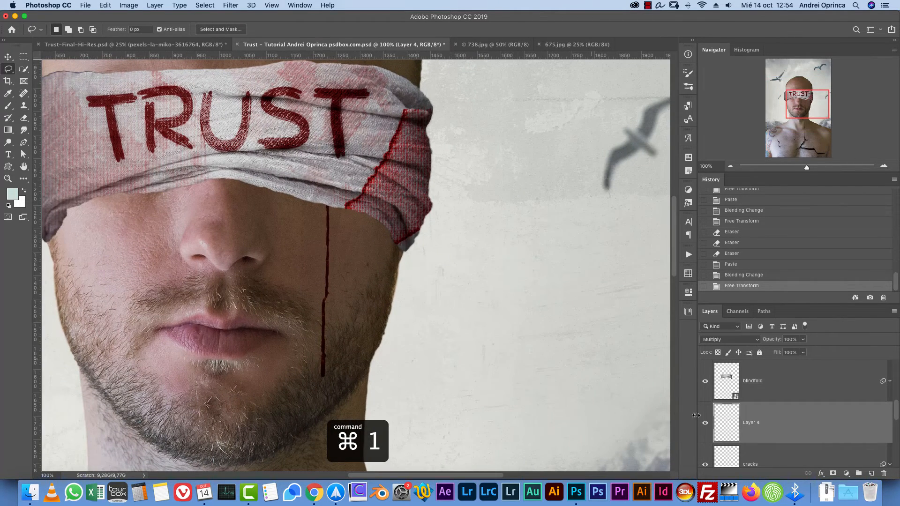
{"action": "left_click", "coordinate": [704, 424]}
{"action": "left_click", "coordinate": [705, 424]}
{"action": "key", "text": "ctrl+l"}
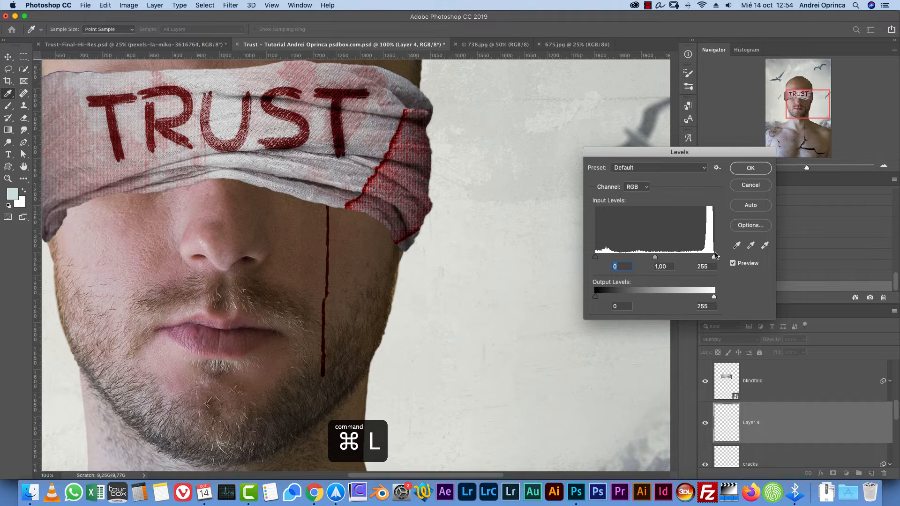
{"action": "left_click_drag", "start_coordinate": [713, 257], "coordinate": [708, 257]}
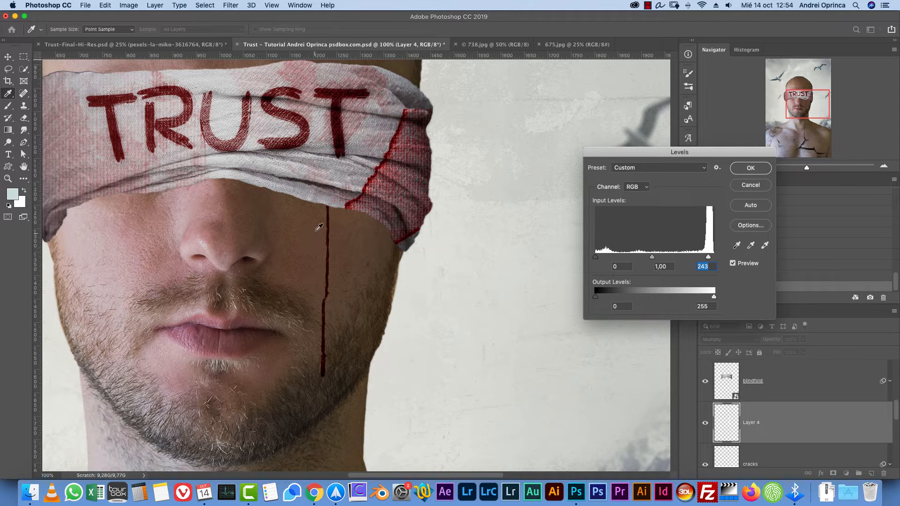
{"action": "left_click", "coordinate": [750, 169]}
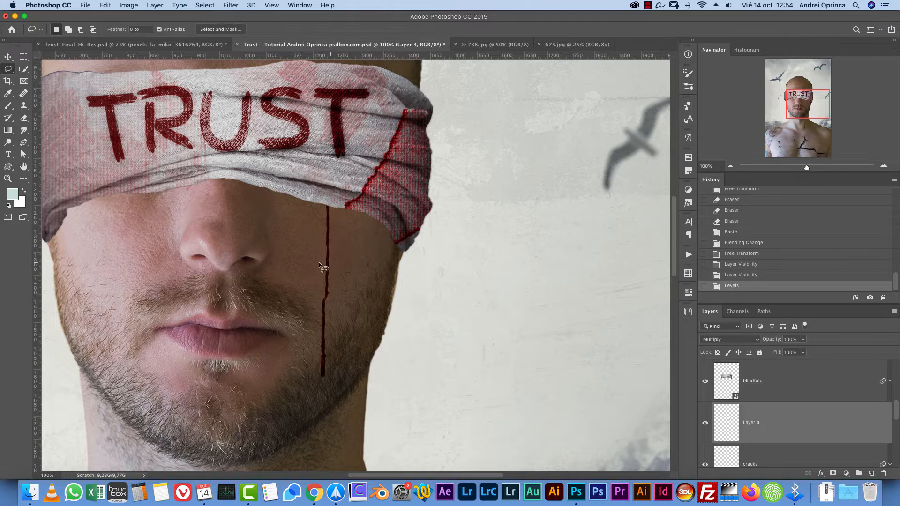
Move the drip slightly up beneath the blindfold, and close the 738.jpg image
{"action": "key", "text": "v"}
{"action": "left_click_drag", "start_coordinate": [347, 267], "coordinate": [339, 241]}
{"action": "left_click_drag", "start_coordinate": [386, 184], "coordinate": [380, 269]}
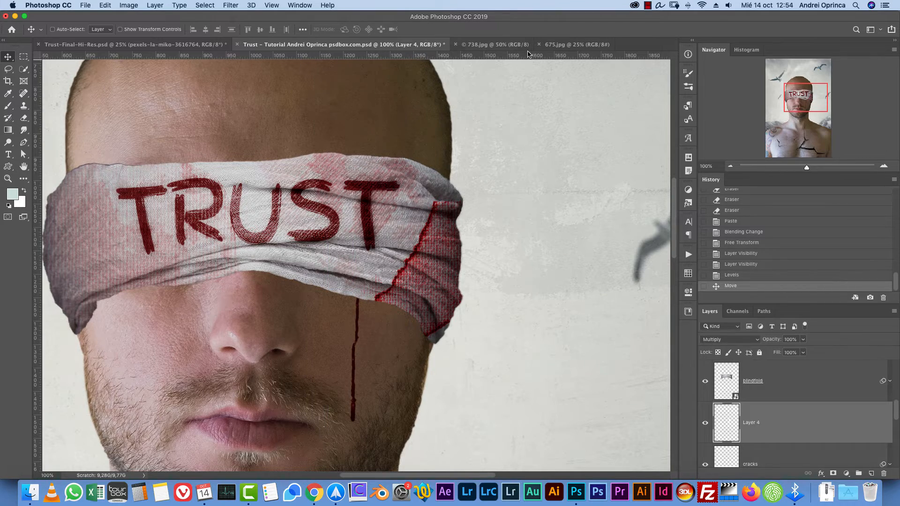
{"action": "left_click", "coordinate": [516, 44]}
{"action": "key", "text": "super+w"}
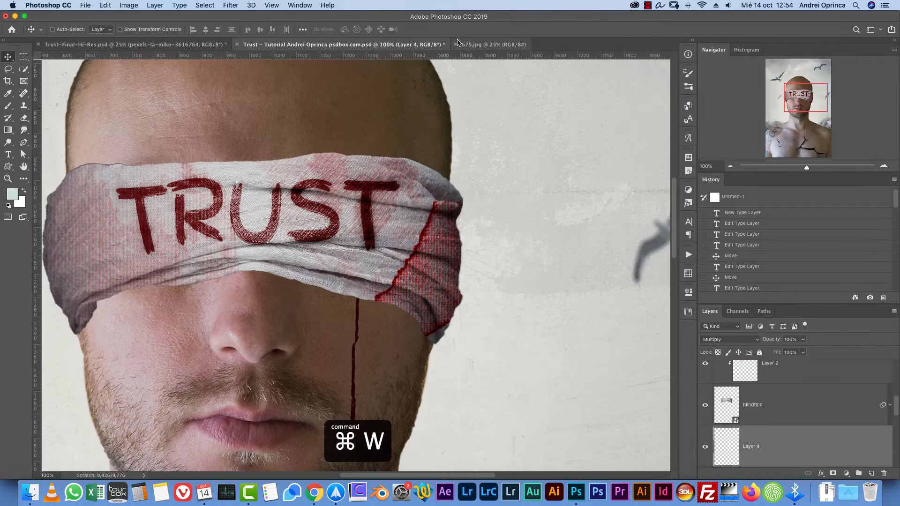
Copy a rectangular selection around the drip at the left of 675.jpg and paste it in the Trust tutorial document set to Multiply
{"action": "left_click", "coordinate": [478, 44]}
{"action": "key", "text": "m"}
{"action": "left_click_drag", "start_coordinate": [93, 85], "coordinate": [122, 160]}
{"action": "key", "text": "super+c"}
{"action": "left_click", "coordinate": [342, 45]}
{"action": "key", "text": "super+v"}
{"action": "key", "text": "alt+shift+m"}
Shrink the new drip, place it beneath the blindfold's left side, and clean its background by lowering the Levels white input
{"action": "key", "text": "super+t"}
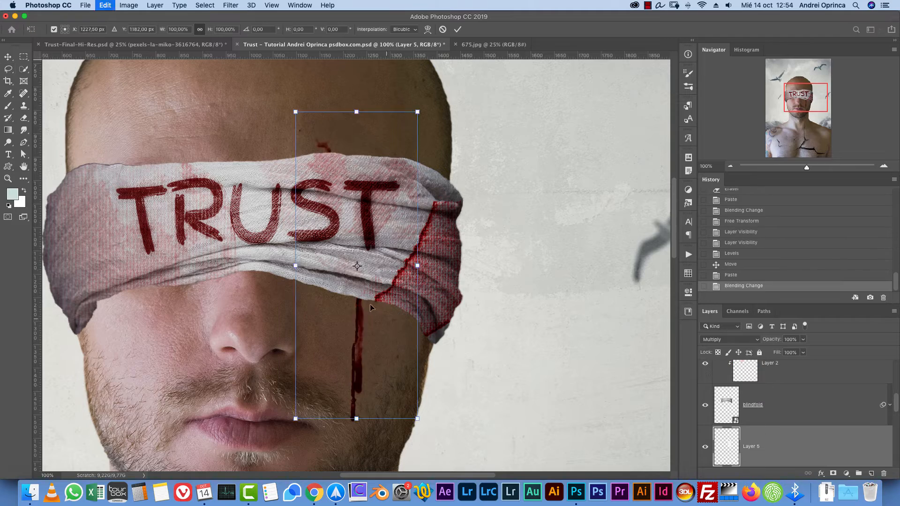
{"action": "left_click_drag", "start_coordinate": [370, 308], "coordinate": [177, 301]}
{"action": "left_click_drag", "start_coordinate": [224, 106], "coordinate": [189, 210]}
{"action": "key", "text": "Return"}
{"action": "key", "text": "super+l"}
{"action": "left_click_drag", "start_coordinate": [713, 254], "coordinate": [704, 255]}
{"action": "key", "text": "Return"}
Copy another drip from 675.jpg and paste it in the Trust tutorial document as a Multiply layer
{"action": "left_click", "coordinate": [488, 44]}
{"action": "mouse_move", "coordinate": [238, 252]}
{"action": "left_mouse_down"}
{"action": "mouse_move", "coordinate": [244, 283]}
{"action": "mouse_move", "coordinate": [239, 253]}
{"action": "left_mouse_up"}
{"action": "key", "text": "super+c"}
{"action": "left_click", "coordinate": [342, 45]}
{"action": "key", "text": "super+v"}
{"action": "key", "text": "alt+shift+m"}
Scale the third drip down, place it between the left drip and the nose, and erase its remains above the blindfold
{"action": "key", "text": "super+t"}
{"action": "left_click_drag", "start_coordinate": [381, 80], "coordinate": [354, 284]}
{"action": "left_click_drag", "start_coordinate": [343, 370], "coordinate": [193, 313]}
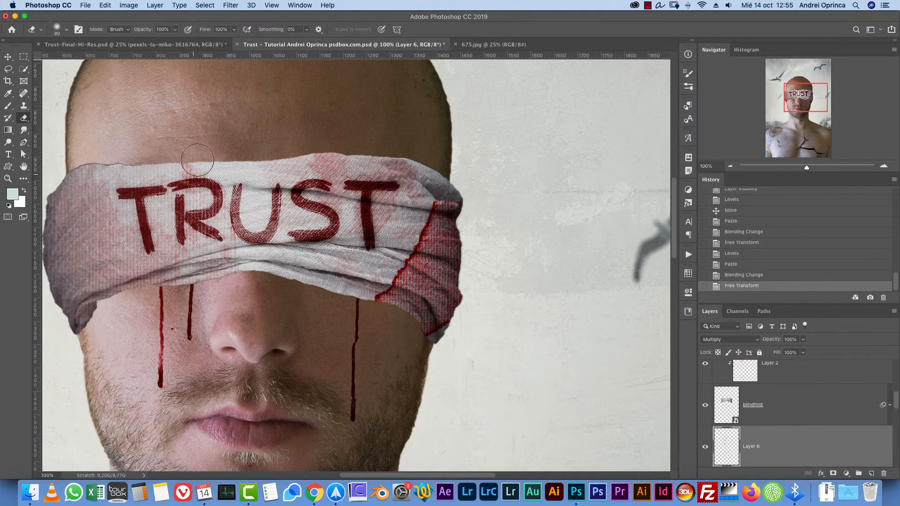
{"action": "left_click_drag", "start_coordinate": [197, 160], "coordinate": [187, 155]}
Lower the Levels white input on the third drip layer to remove its remaining background tint
{"action": "key", "text": "super+l"}
{"action": "left_click_drag", "start_coordinate": [713, 254], "coordinate": [705, 254]}
{"action": "key", "text": "Return"}
{"action": "key", "text": "super+minus"}
{"action": "key", "text": "super+minus"}
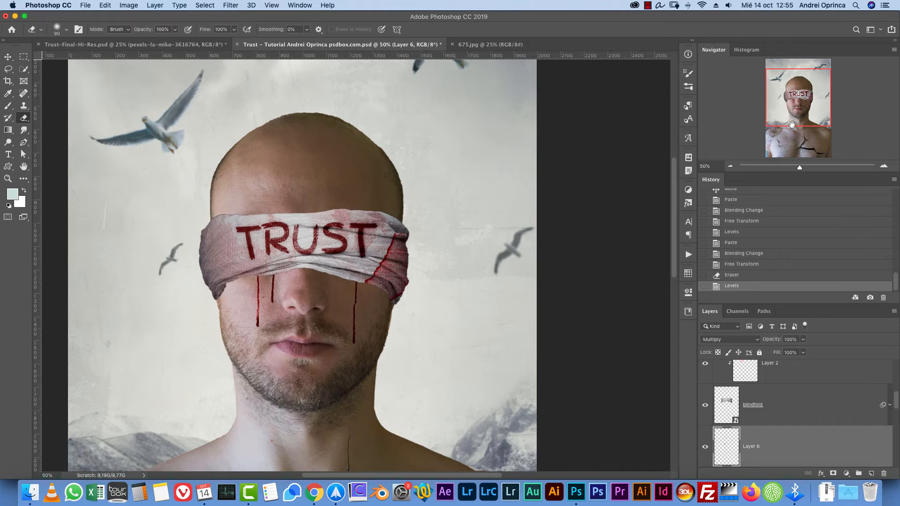
{"action": "left_click_drag", "start_coordinate": [814, 103], "coordinate": [813, 99]}
{"action": "left_click", "coordinate": [730, 166]}
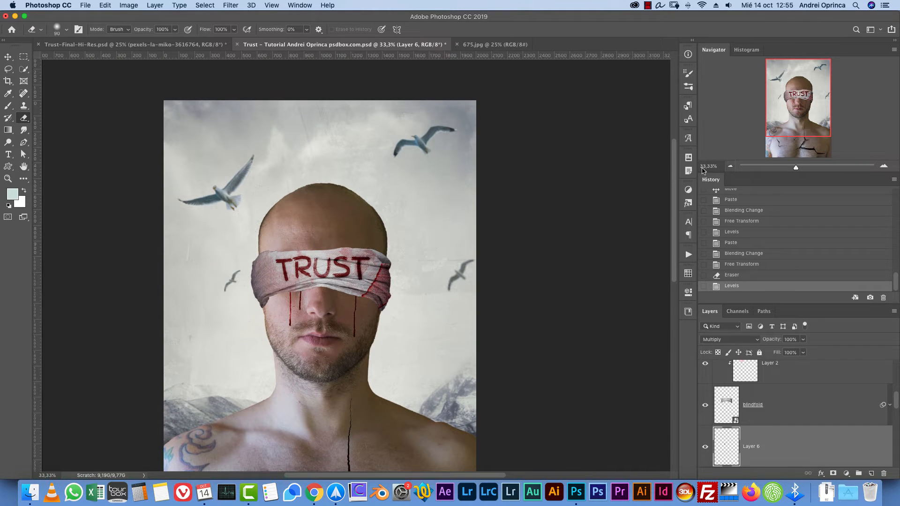
{"action": "left_click_drag", "start_coordinate": [790, 124], "coordinate": [789, 132]}
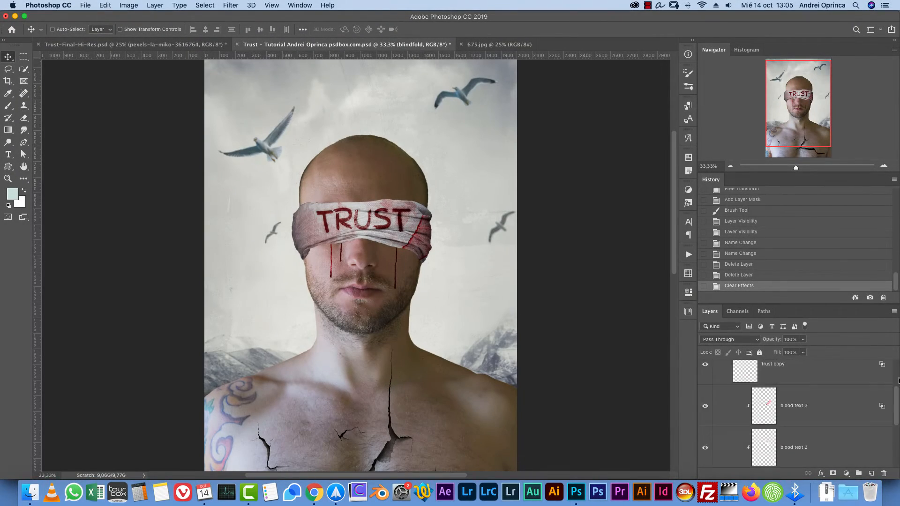
Review the blindfold, portrait and background groups by collapsing the layer list and toggling each group's visibility
{"action": "left_click_drag", "start_coordinate": [898, 381], "coordinate": [896, 359]}
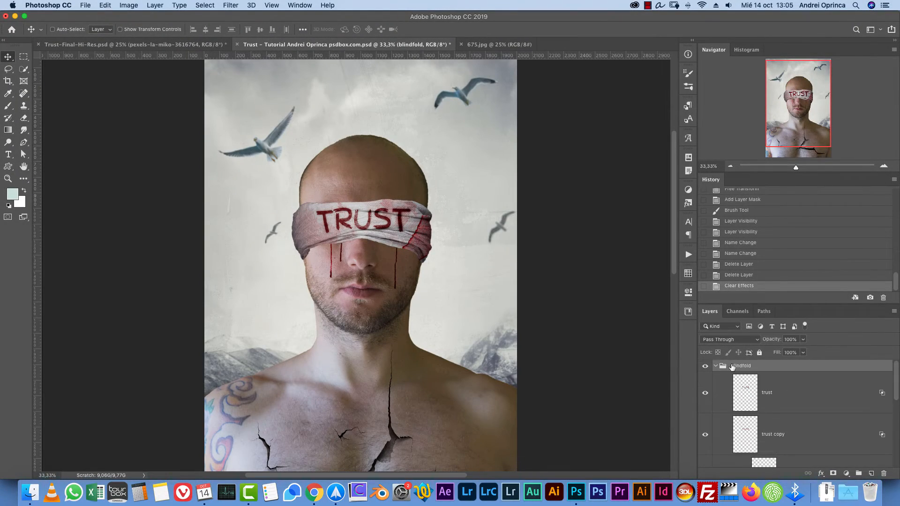
{"action": "left_click", "coordinate": [716, 366]}
{"action": "left_click", "coordinate": [704, 366]}
{"action": "left_click", "coordinate": [705, 366]}
{"action": "left_click", "coordinate": [705, 379]}
{"action": "left_click", "coordinate": [705, 378]}
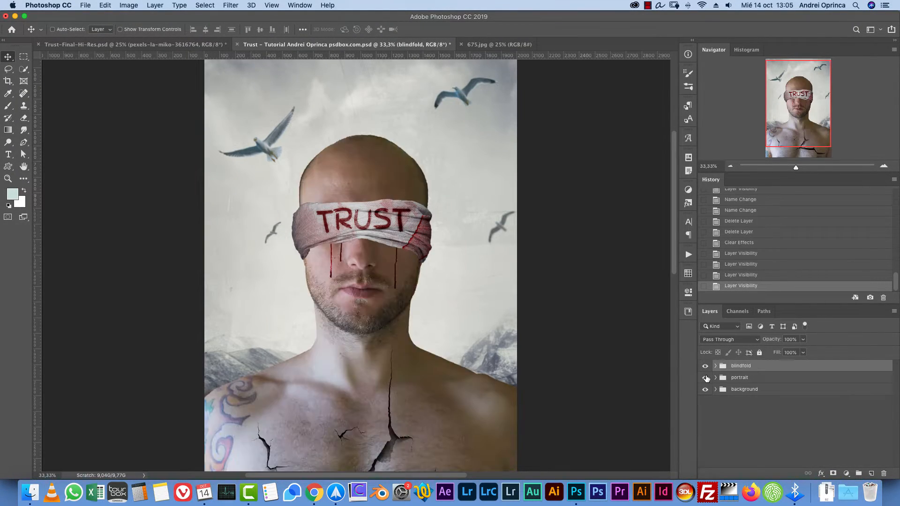
{"action": "left_click", "coordinate": [706, 390]}
{"action": "left_click", "coordinate": [705, 390]}
{"action": "left_click", "coordinate": [715, 366]}
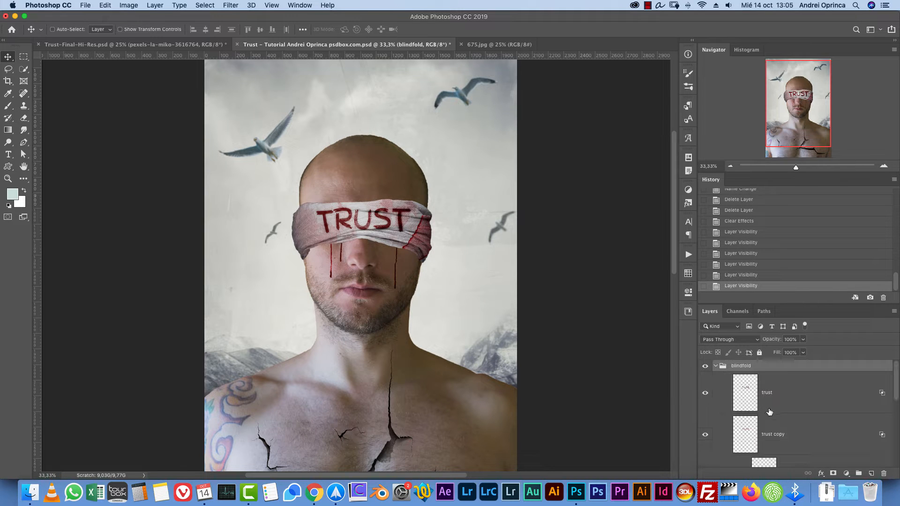
Add a brown Multiply drop shadow to the blindfold layer with 75% opacity, 90° angle, 7 px distance and 51 px size
{"action": "left_click_drag", "start_coordinate": [895, 394], "coordinate": [895, 405]}
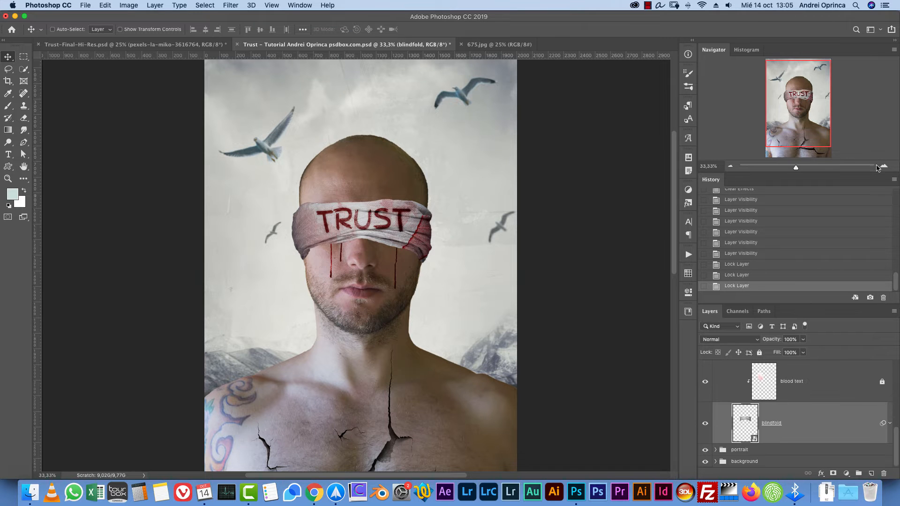
{"action": "left_click", "coordinate": [881, 167]}
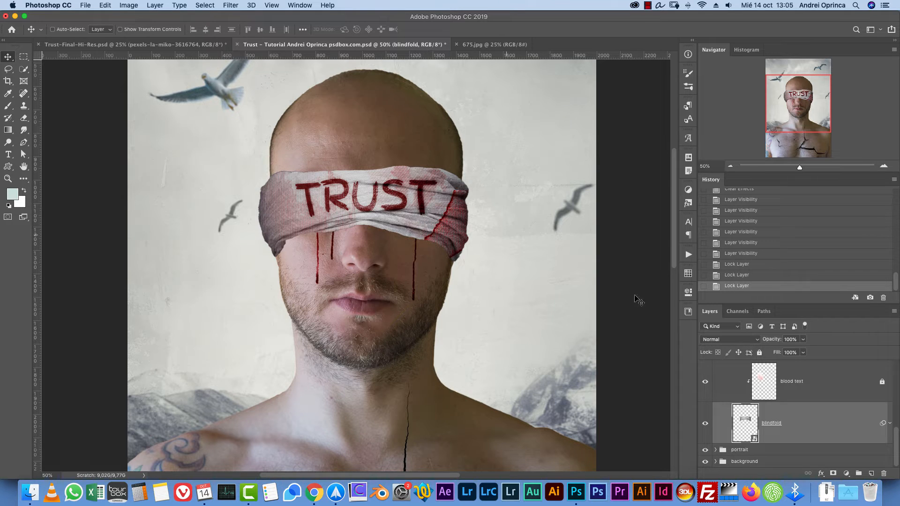
{"action": "double_click", "coordinate": [848, 420]}
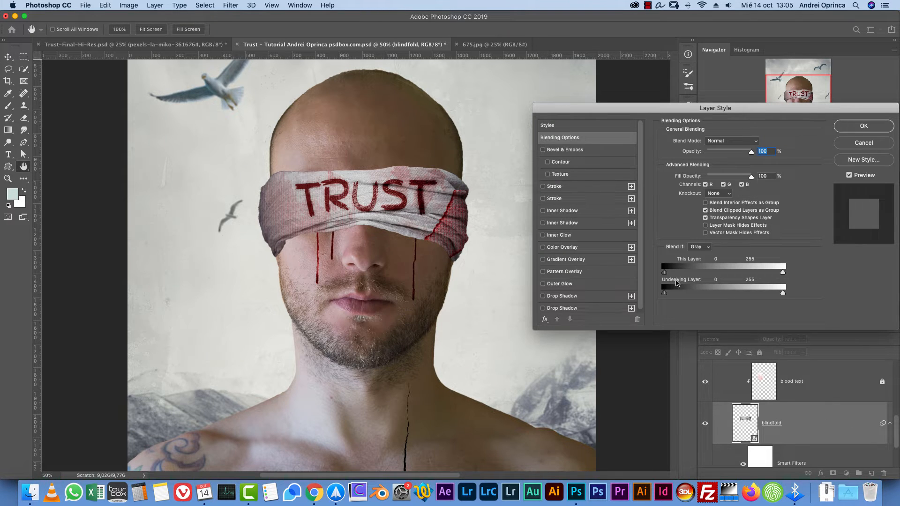
{"action": "left_click", "coordinate": [566, 308]}
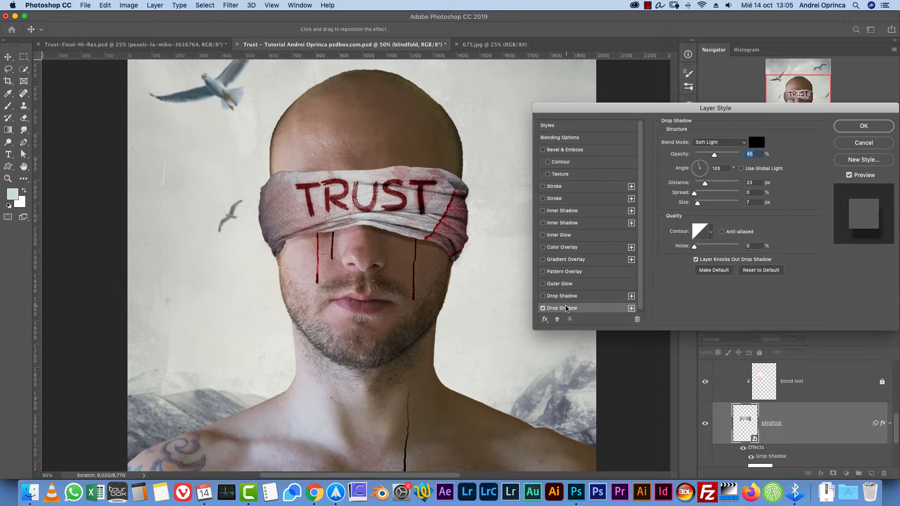
{"action": "left_click_drag", "start_coordinate": [698, 184], "coordinate": [704, 206]}
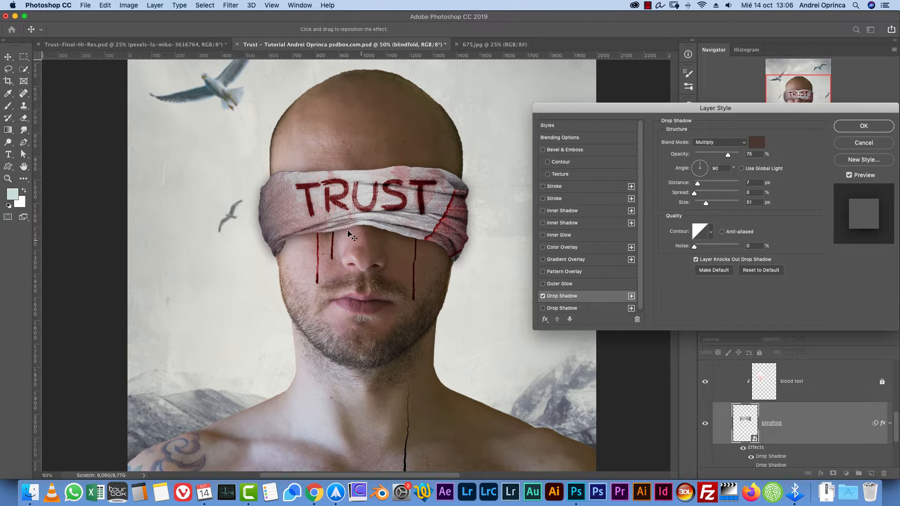
{"action": "key", "text": "Return"}
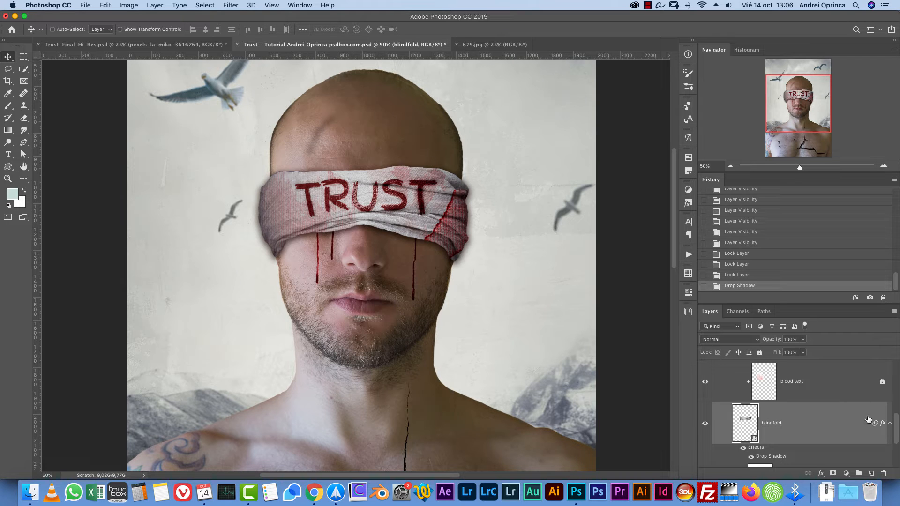
Separate the blindfold's drop shadow into its own layer and add a layer mask to it
{"action": "right_click", "coordinate": [884, 424]}
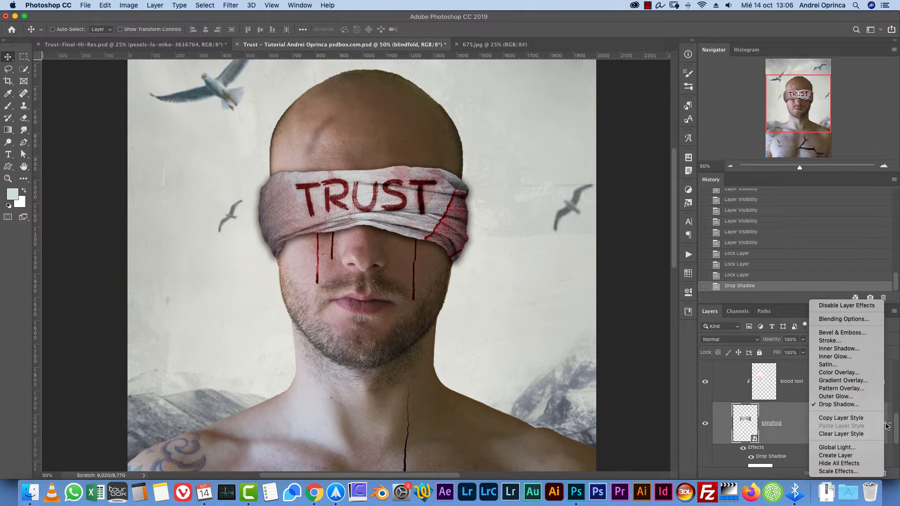
{"action": "left_click", "coordinate": [844, 456]}
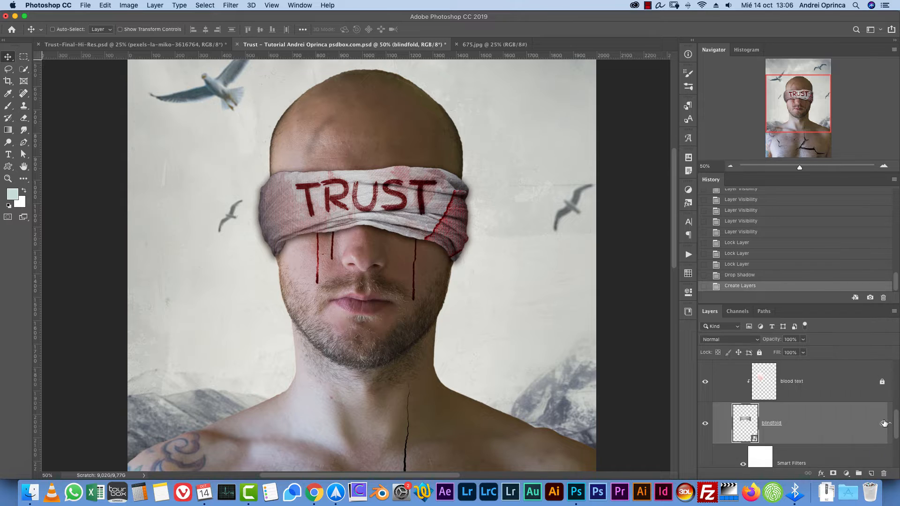
{"action": "scroll", "coordinate": [896, 427], "scroll_direction": "down", "scroll_amount": 2}
{"action": "left_click", "coordinate": [831, 434]}
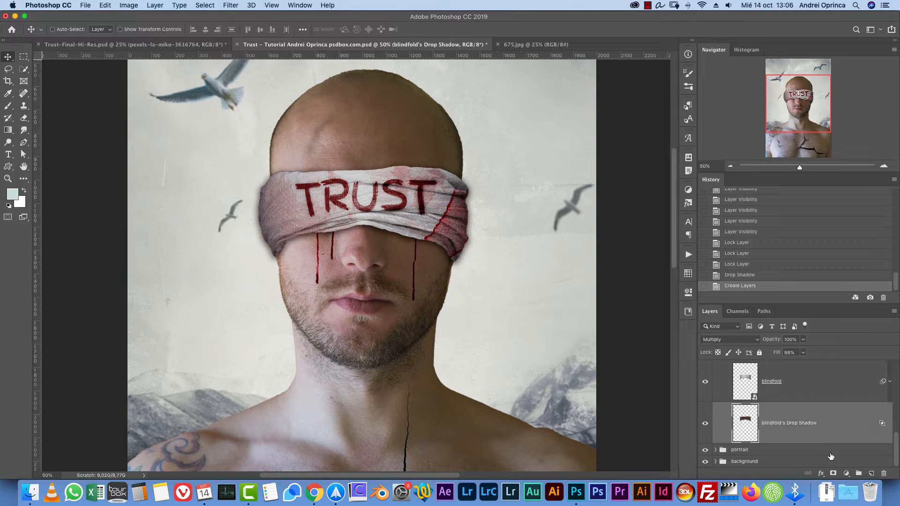
{"action": "left_click", "coordinate": [830, 460]}
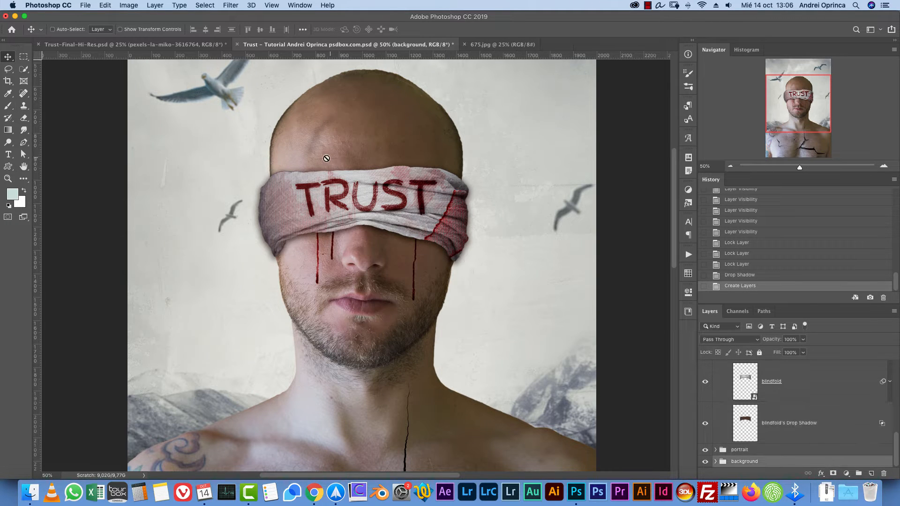
{"action": "key", "text": "b"}
{"action": "left_click", "coordinate": [797, 429]}
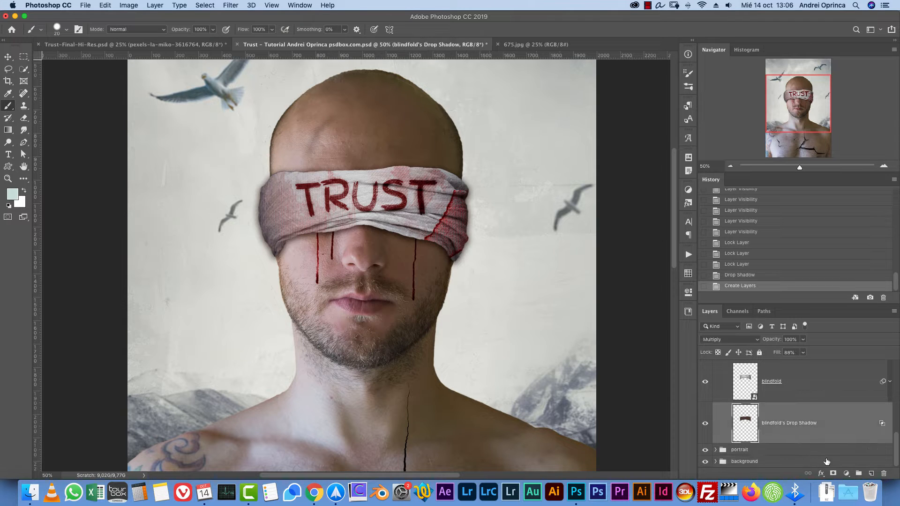
{"action": "left_click", "coordinate": [833, 473]}
Paint black on the shadow's mask with a brush enlarged to 100 px, hiding the shadow above and beside the blindfold
{"action": "key", "text": "d"}
{"action": "key", "text": "bracketright"}
{"action": "key", "text": "bracketright"}
{"action": "key", "text": "bracketright"}
{"action": "key", "text": "bracketright"}
{"action": "key", "text": "bracketright"}
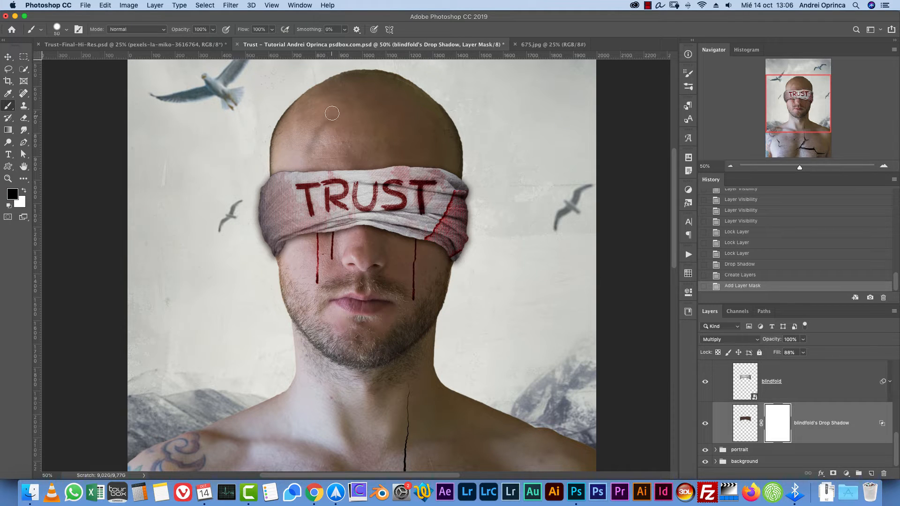
{"action": "left_click_drag", "start_coordinate": [330, 121], "coordinate": [310, 146]}
{"action": "key", "text": "bracketright"}
{"action": "key", "text": "bracketright"}
{"action": "mouse_move", "coordinate": [261, 181]}
{"action": "left_mouse_down"}
{"action": "mouse_move", "coordinate": [257, 187]}
{"action": "mouse_move", "coordinate": [258, 174]}
{"action": "mouse_move", "coordinate": [263, 273]}
{"action": "left_mouse_up"}
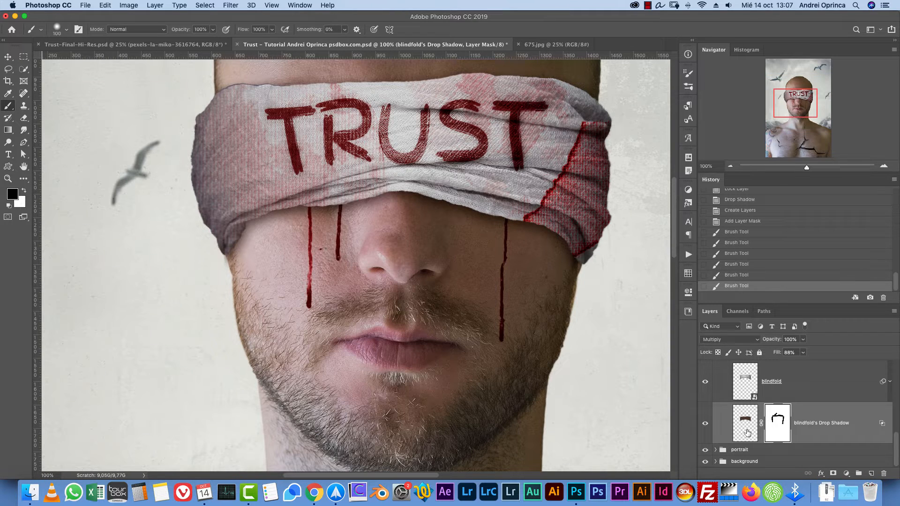
Target the drop shadow layer's pixels and set up a black 45 px brush with 50% opacity and 20% flow, checking its Transfer option
{"action": "left_click", "coordinate": [745, 424]}
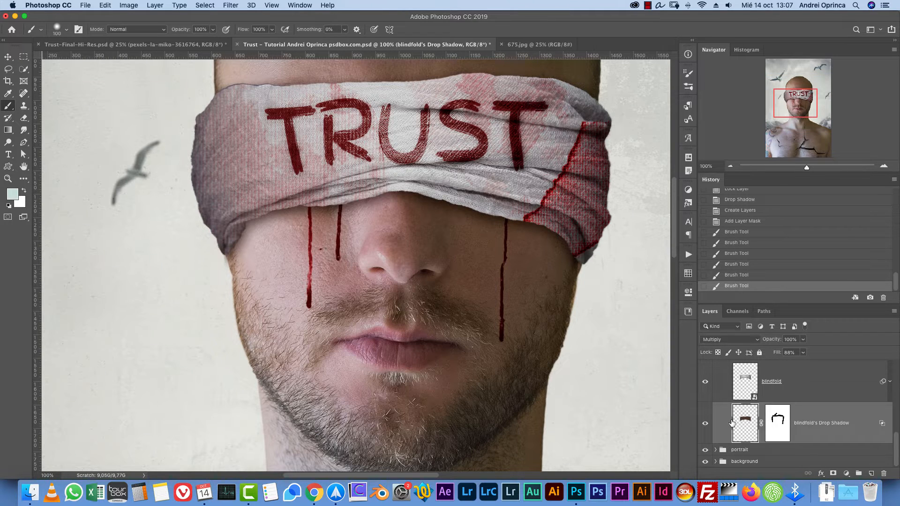
{"action": "key", "text": "bracketleft"}
{"action": "key", "text": "bracketleft"}
{"action": "key", "text": "bracketleft"}
{"action": "key", "text": "bracketleft"}
{"action": "key", "text": "bracketleft"}
{"action": "key", "text": "bracketleft"}
{"action": "key", "text": "d"}
{"action": "key", "text": "bracketleft"}
{"action": "left_click", "coordinate": [688, 73]}
{"action": "left_click", "coordinate": [490, 155]}
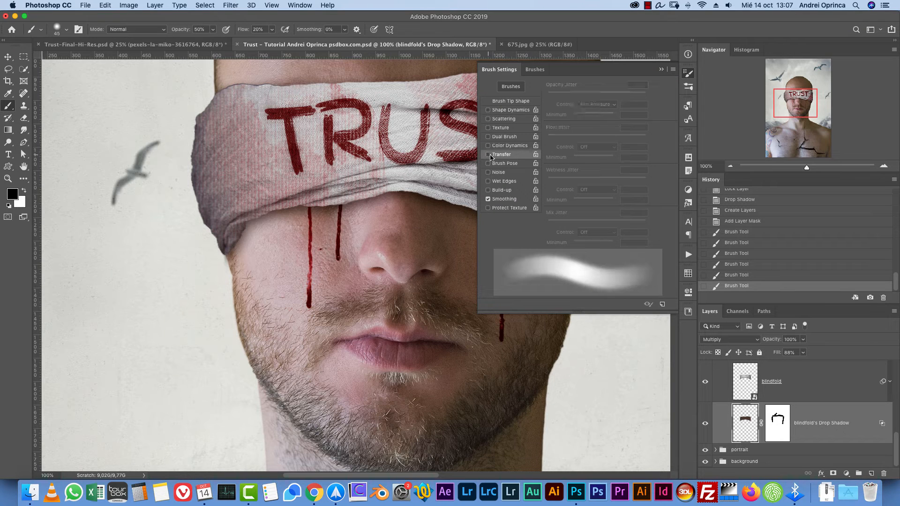
{"action": "left_click", "coordinate": [489, 155]}
{"action": "left_click", "coordinate": [515, 101]}
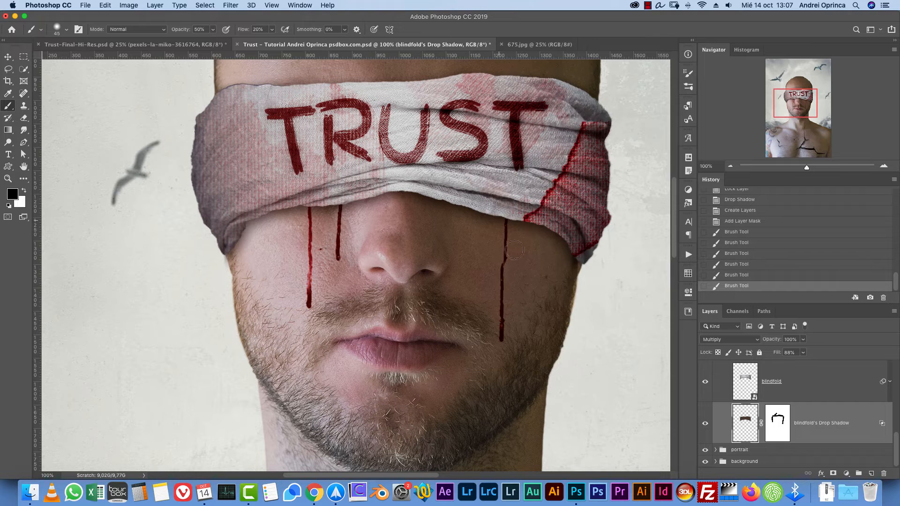
Paint extra shadow along the blindfold's lower edge with a Soft Round brush at 45 px and 26% hardness
{"action": "right_click", "coordinate": [506, 206]}
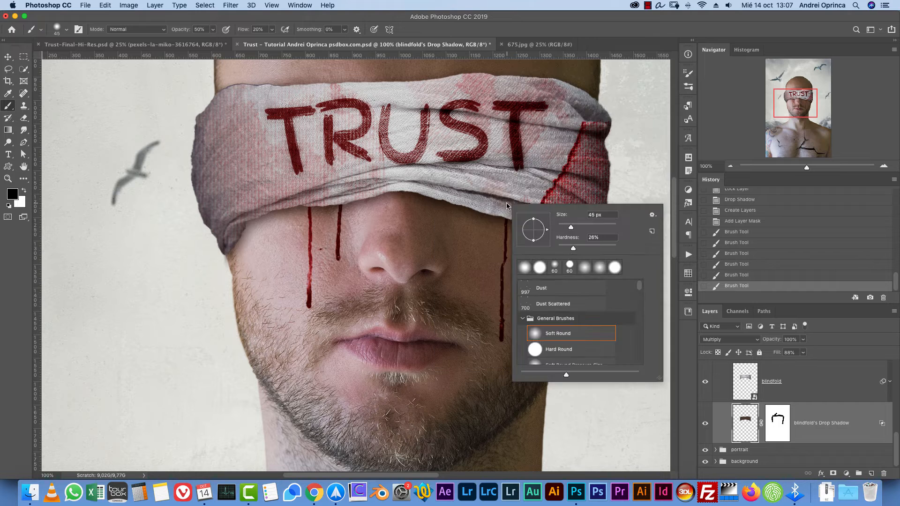
{"action": "left_click", "coordinate": [415, 193]}
{"action": "mouse_move", "coordinate": [363, 190]}
{"action": "left_mouse_down"}
{"action": "mouse_move", "coordinate": [283, 196]}
{"action": "mouse_move", "coordinate": [230, 242]}
{"action": "left_mouse_up"}
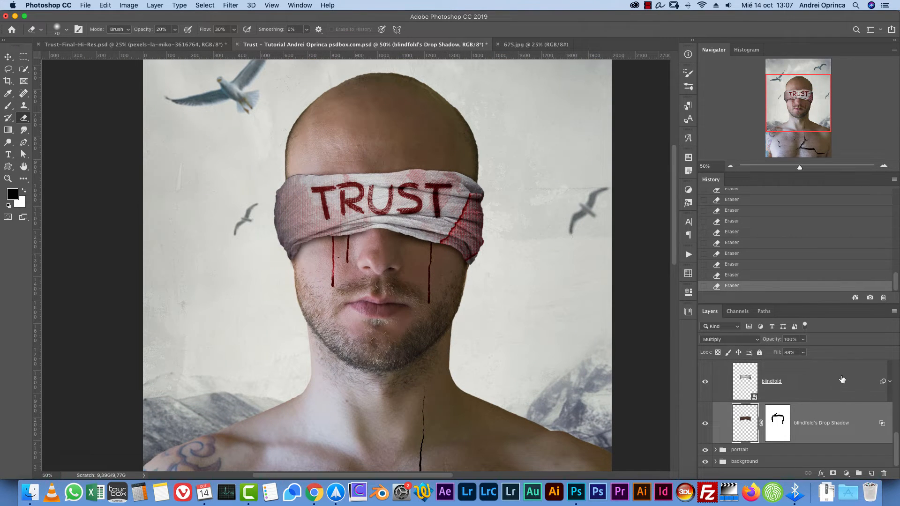
Add an Inner Shadow to the blindfold layer in Multiply with color #3d2a29, 59% opacity, 0 px distance and 68 px size
{"action": "double_click", "coordinate": [842, 379]}
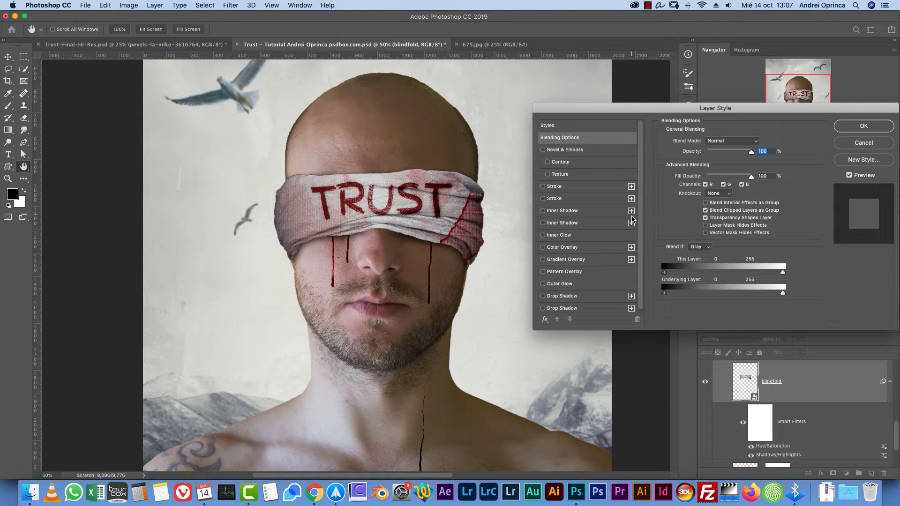
{"action": "left_click", "coordinate": [563, 227]}
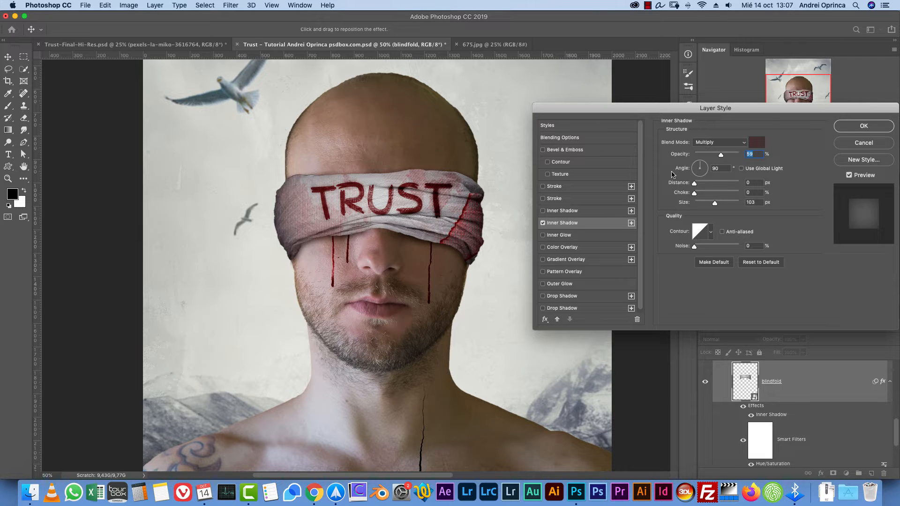
{"action": "left_click", "coordinate": [542, 223]}
{"action": "left_click", "coordinate": [543, 223]}
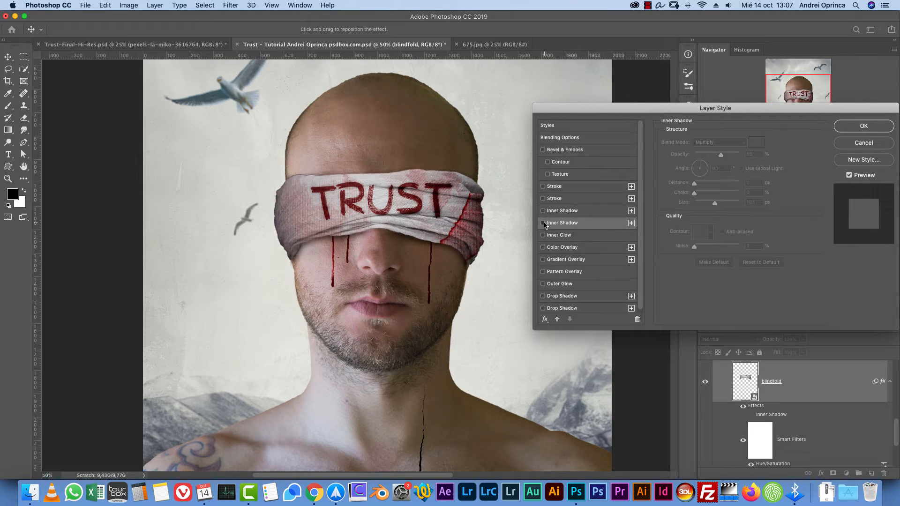
{"action": "left_click", "coordinate": [755, 142]}
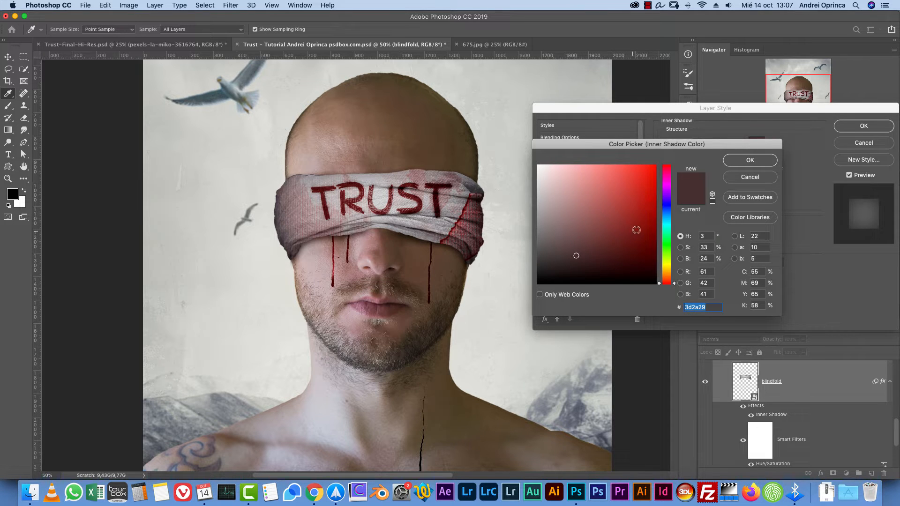
{"action": "left_click", "coordinate": [729, 160]}
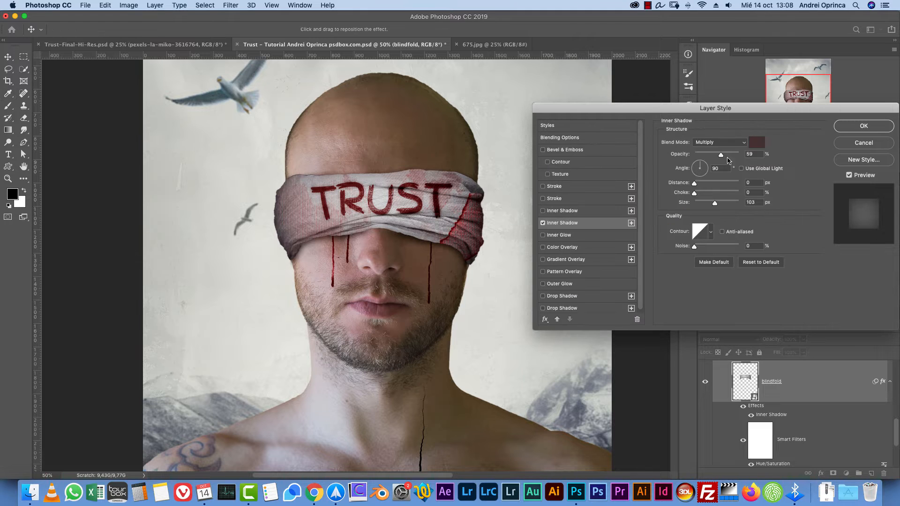
{"action": "left_click_drag", "start_coordinate": [715, 205], "coordinate": [709, 204]}
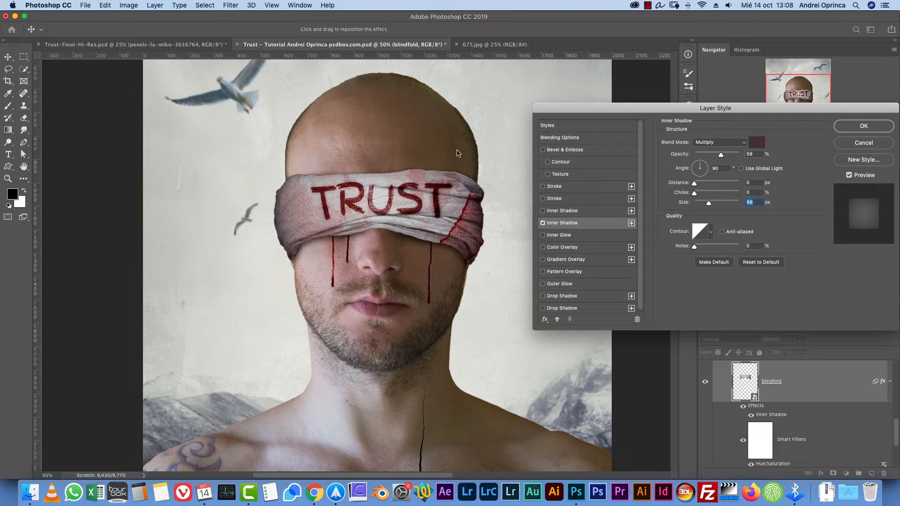
{"action": "left_click", "coordinate": [862, 126]}
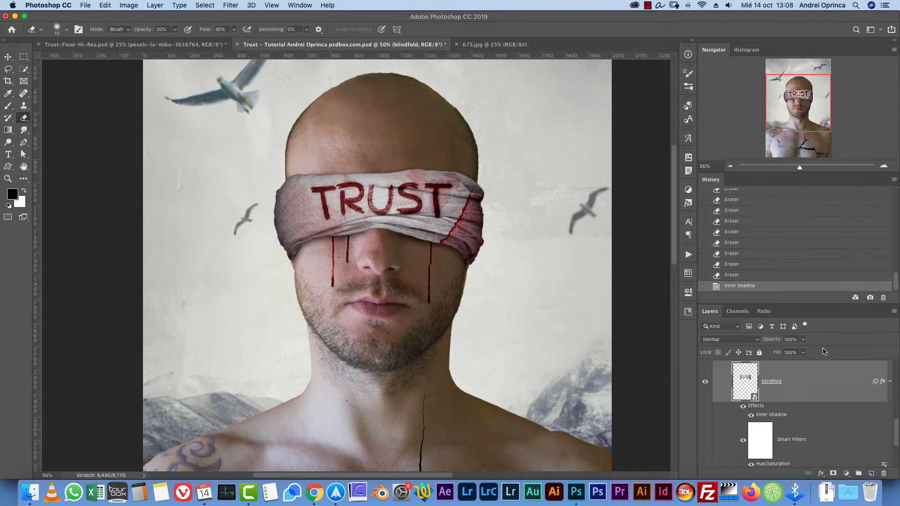
Unlock the blood text 3 layer, lower its saturation to -49 with Hue/Saturation, and lock the layer again
{"action": "scroll", "coordinate": [812, 424], "scroll_direction": "up", "scroll_amount": 5}
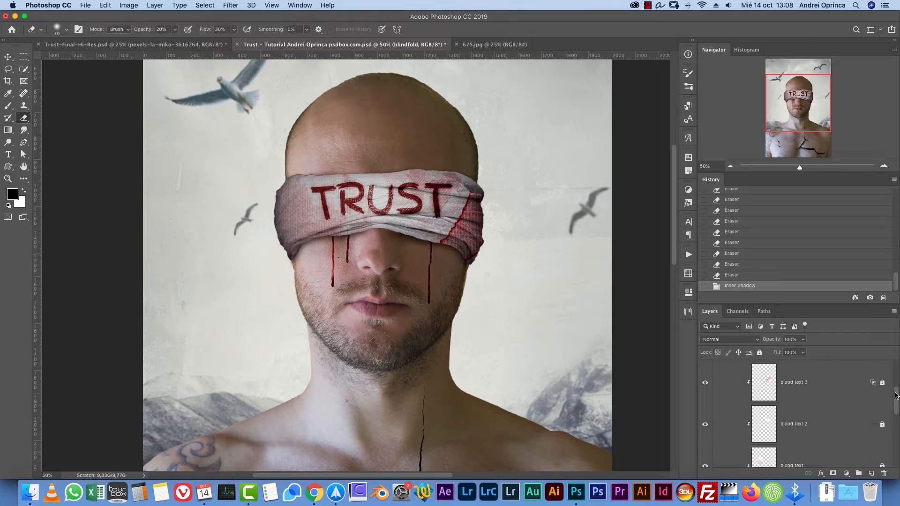
{"action": "left_click", "coordinate": [705, 396]}
{"action": "left_click", "coordinate": [705, 396]}
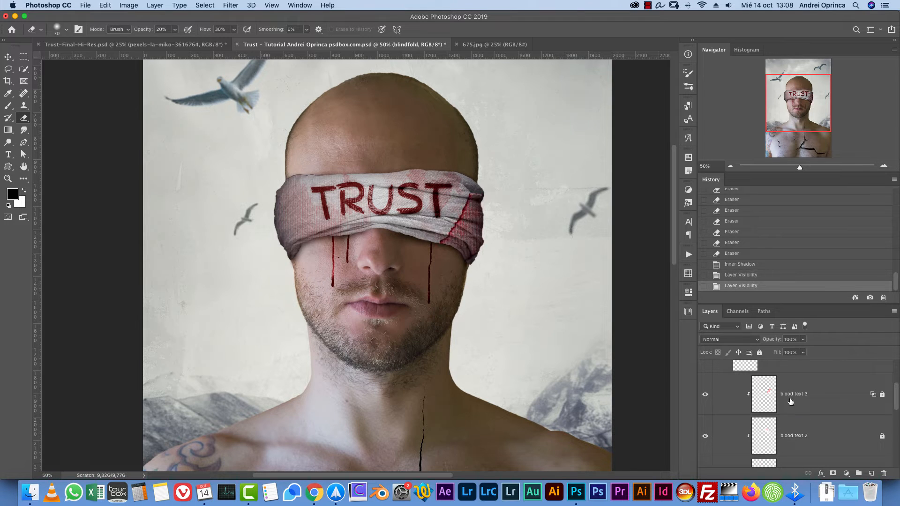
{"action": "left_click", "coordinate": [774, 412]}
{"action": "key", "text": "super+u"}
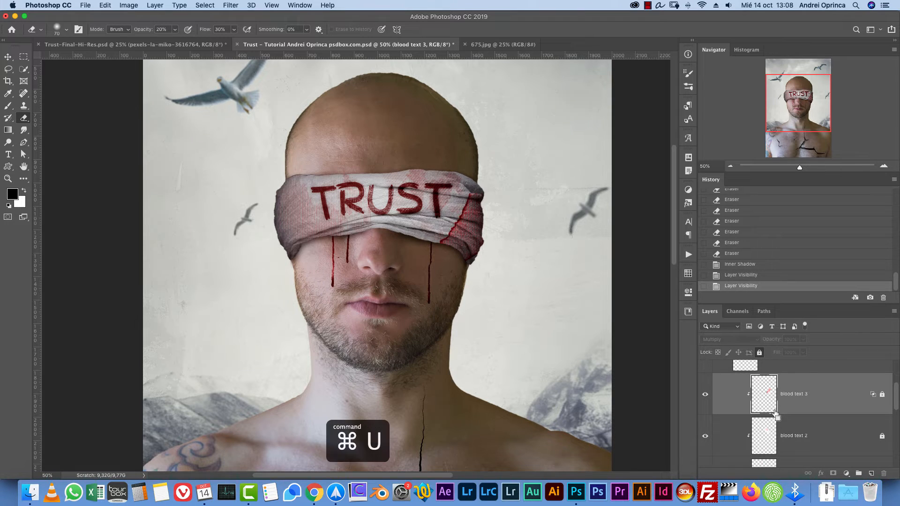
{"action": "left_click", "coordinate": [760, 352]}
{"action": "key", "text": "super+u"}
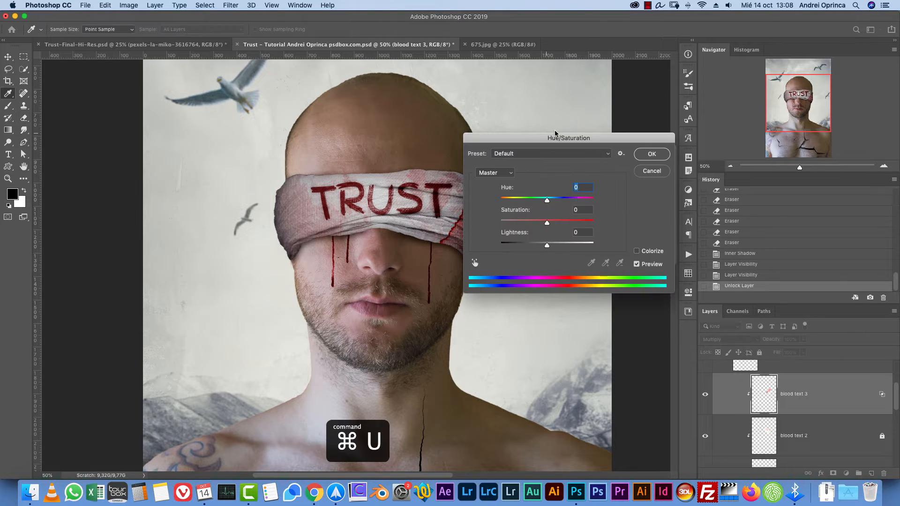
{"action": "left_click_drag", "start_coordinate": [555, 133], "coordinate": [617, 142]}
{"action": "left_click_drag", "start_coordinate": [608, 229], "coordinate": [587, 228]}
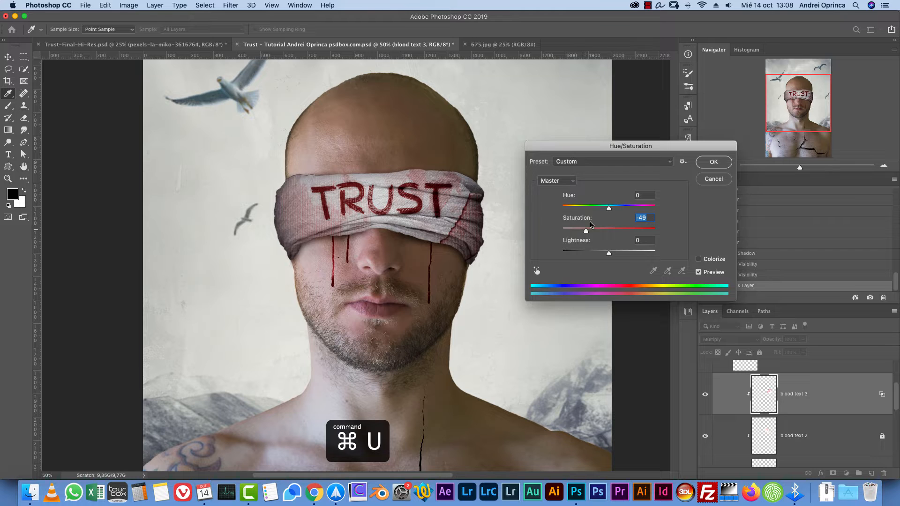
{"action": "left_click", "coordinate": [710, 162]}
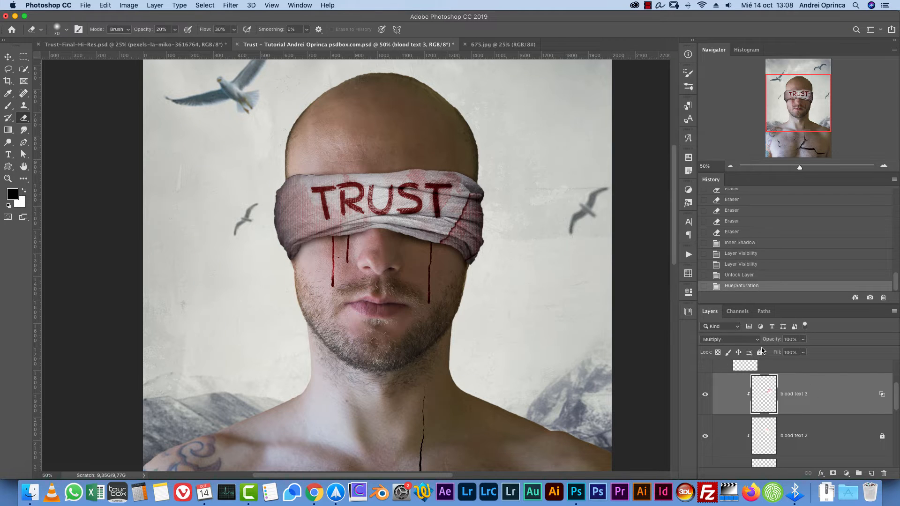
{"action": "left_click", "coordinate": [759, 352]}
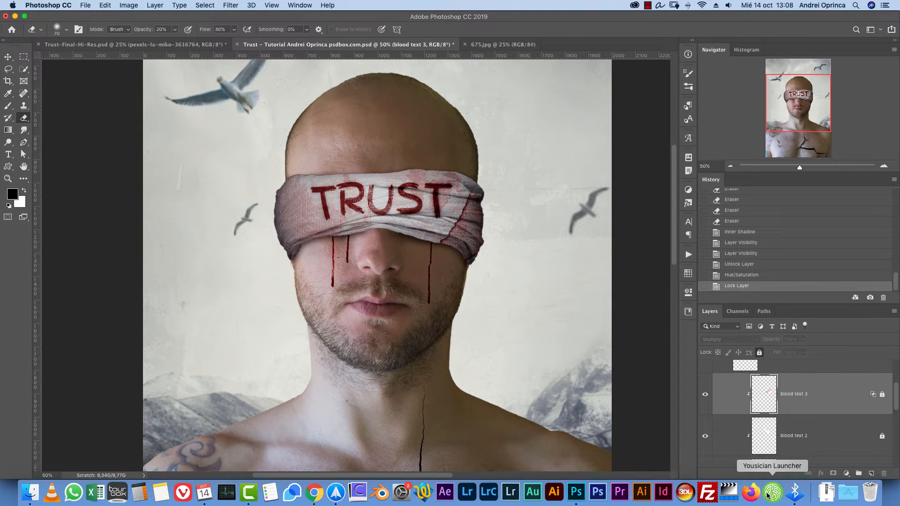
Close the 675.jpg document
{"action": "left_click_drag", "start_coordinate": [798, 98], "coordinate": [798, 104]}
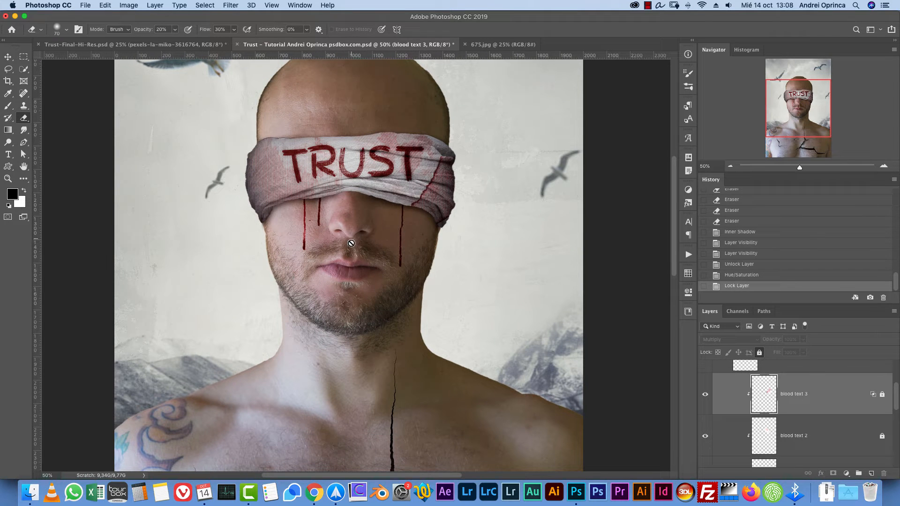
{"action": "left_click", "coordinate": [483, 44]}
{"action": "key", "text": "super+w"}
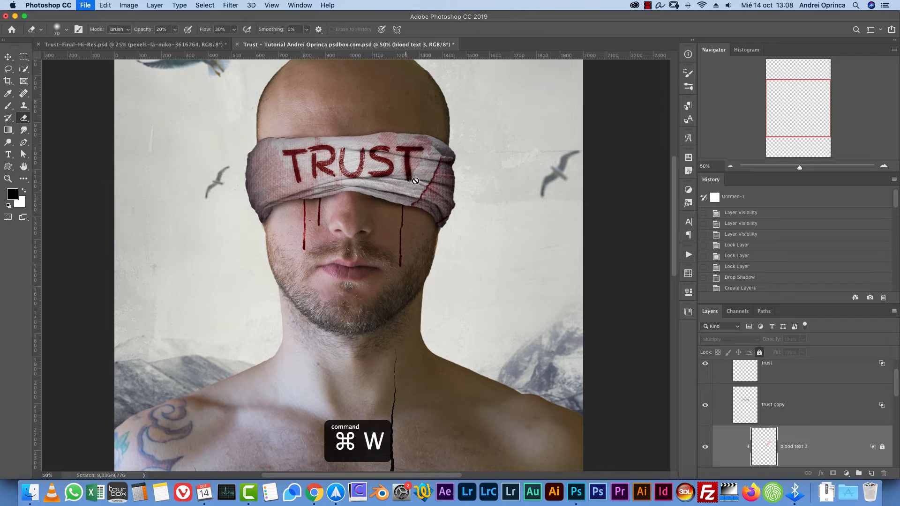
Preview the padlock image and the different chain images in the Stock folder
{"action": "left_click_drag", "start_coordinate": [488, 219], "coordinate": [466, 242]}
{"action": "key", "text": "super+o"}
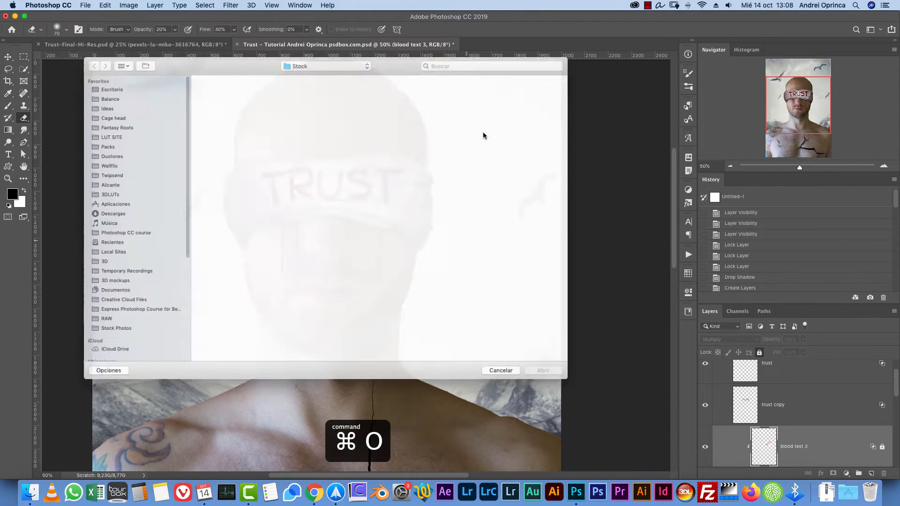
{"action": "left_click", "coordinate": [554, 87]}
{"action": "key", "text": "space"}
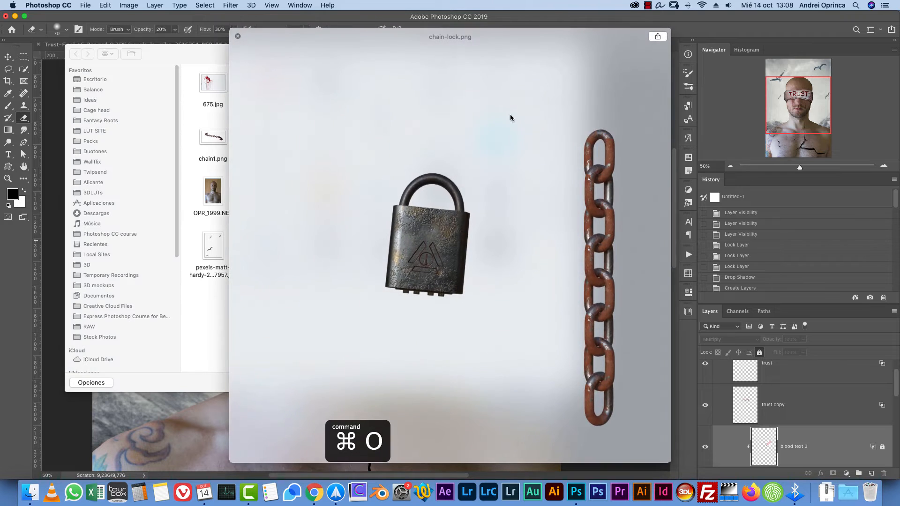
{"action": "key", "text": "space"}
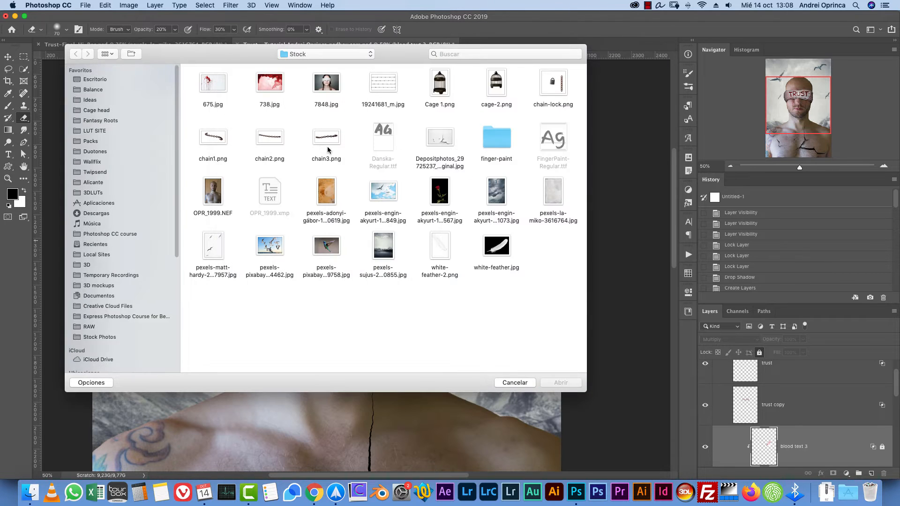
{"action": "left_click", "coordinate": [329, 141]}
{"action": "key", "text": "space"}
{"action": "key", "text": "Up"}
{"action": "key", "text": "Up"}
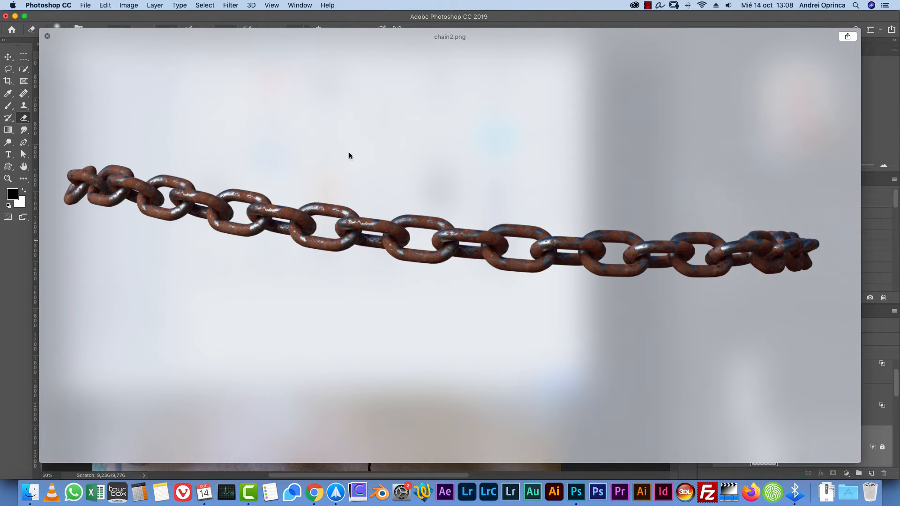
{"action": "key", "text": "Down"}
Open chain1.png from the Stock folder
{"action": "key", "text": "ctrl+o"}
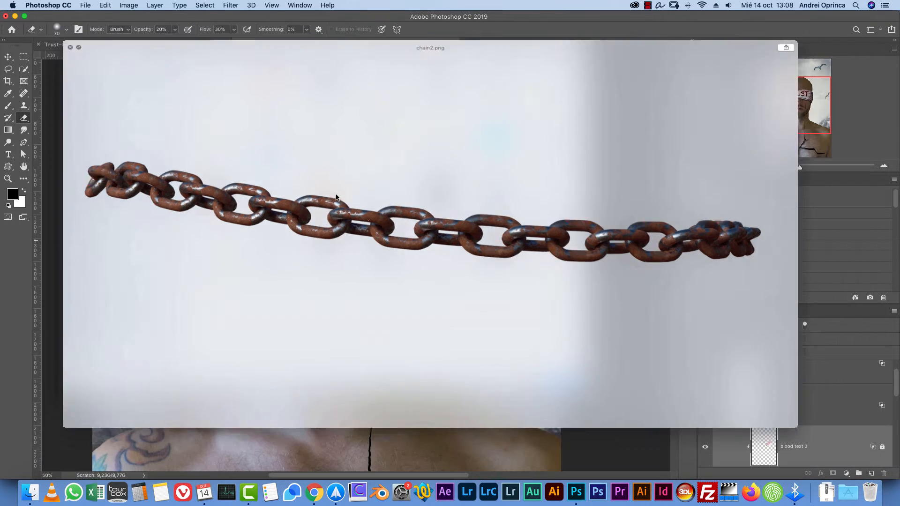
{"action": "left_click", "coordinate": [219, 139]}
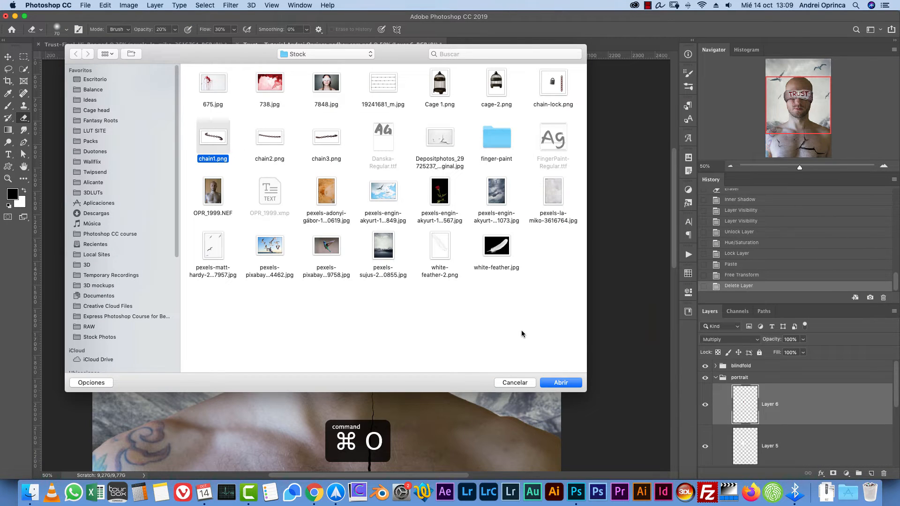
{"action": "key", "text": "space"}
{"action": "key", "text": "space"}
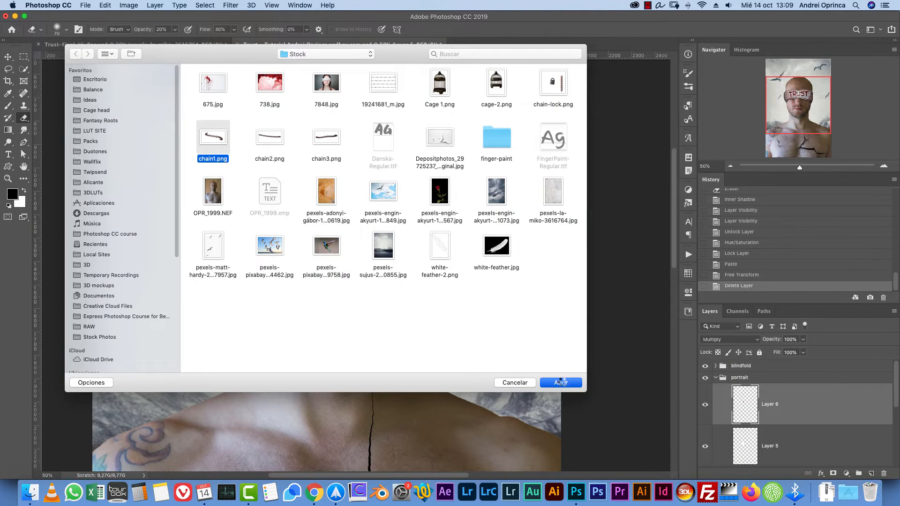
{"action": "left_click", "coordinate": [560, 382]}
Cut the whole chain from chain1.png, close that file without saving, and paste the chain into the Trust tutorial document
{"action": "key", "text": "ctrl+a"}
{"action": "key", "text": "ctrl+x"}
{"action": "key", "text": "ctrl+w"}
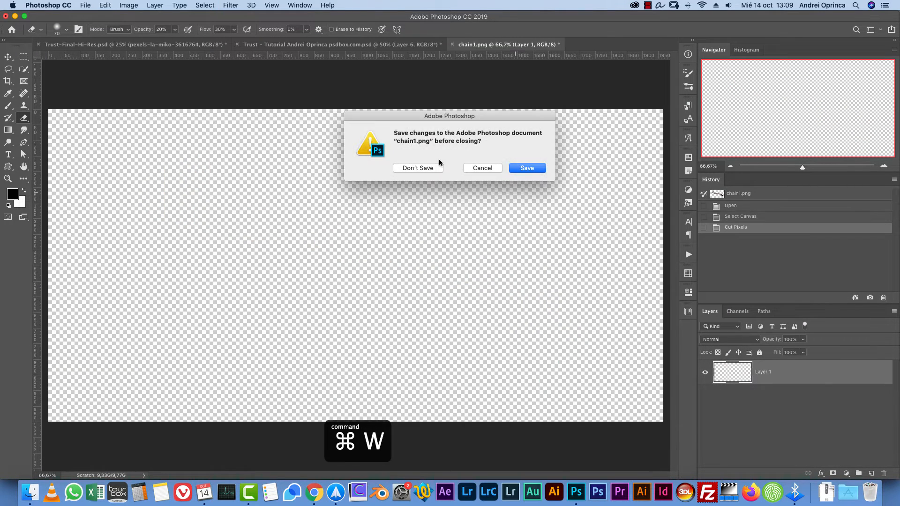
{"action": "left_click", "coordinate": [436, 168]}
{"action": "key", "text": "ctrl+v"}
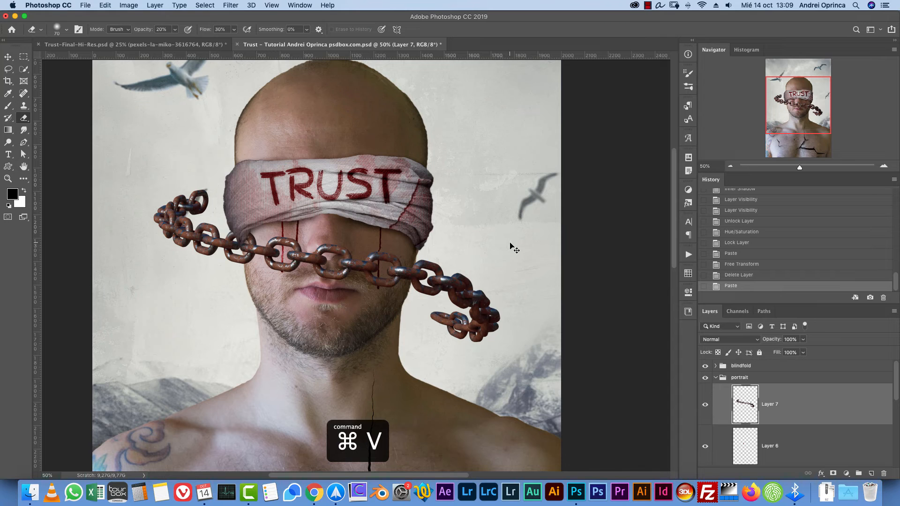
Scale down the pasted chain with Free Transform and place it diagonally across the man's mouth
{"action": "key", "text": "ctrl+t"}
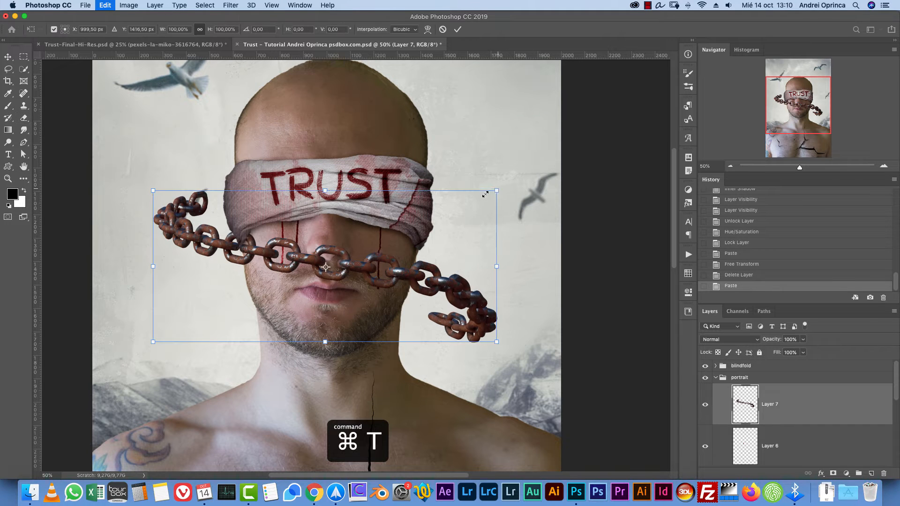
{"action": "left_click_drag", "start_coordinate": [485, 194], "coordinate": [356, 254]}
{"action": "left_click_drag", "start_coordinate": [333, 304], "coordinate": [405, 294]}
{"action": "left_click_drag", "start_coordinate": [435, 331], "coordinate": [412, 318]}
{"action": "left_click_drag", "start_coordinate": [365, 271], "coordinate": [364, 274]}
{"action": "key", "text": "Return"}
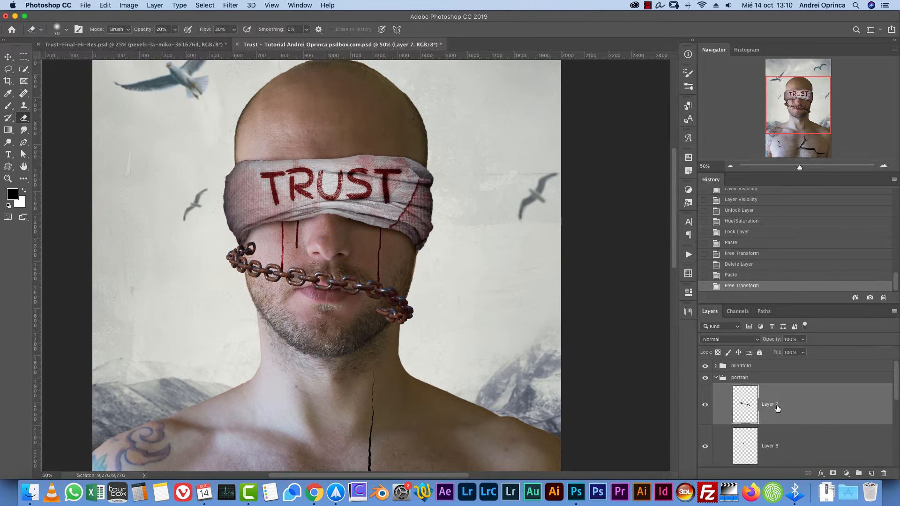
Rename the pasted chain layer as "chain 1"
{"action": "double_click", "coordinate": [769, 403]}
{"action": "type", "text": "chain 1"}
{"action": "key", "text": "Return"}
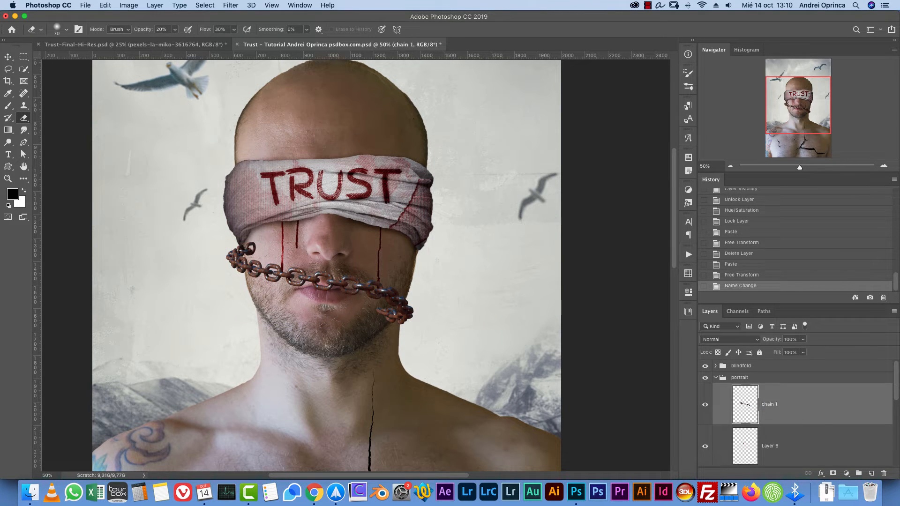
Add a layer mask to the chain 1 layer and activate the Brush tool for masking the links beside the cheek
{"action": "left_click", "coordinate": [832, 474]}
{"action": "key", "text": "super+1"}
{"action": "left_click_drag", "start_coordinate": [203, 272], "coordinate": [344, 273]}
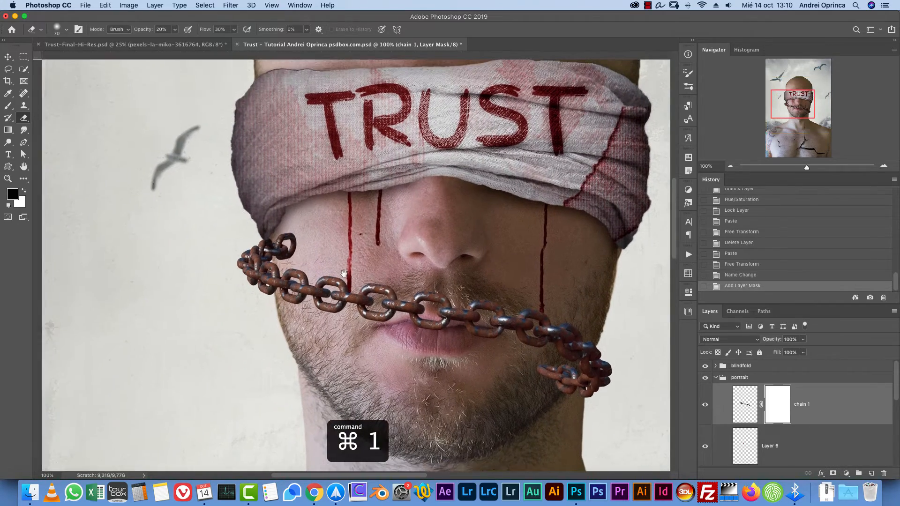
{"action": "key", "text": "b"}
{"action": "left_click", "coordinate": [883, 166]}
{"action": "left_click", "coordinate": [883, 167]}
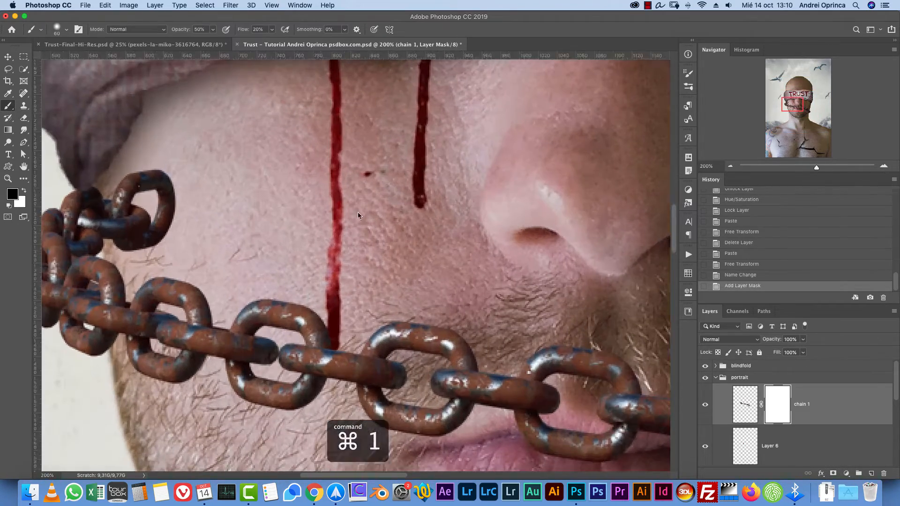
Set the brush to 100% opacity, 100% flow and size 20, and mask out the curled chain 1 links over the cheek
{"action": "left_click_drag", "start_coordinate": [168, 201], "coordinate": [279, 186]}
{"action": "left_click", "coordinate": [279, 186]}
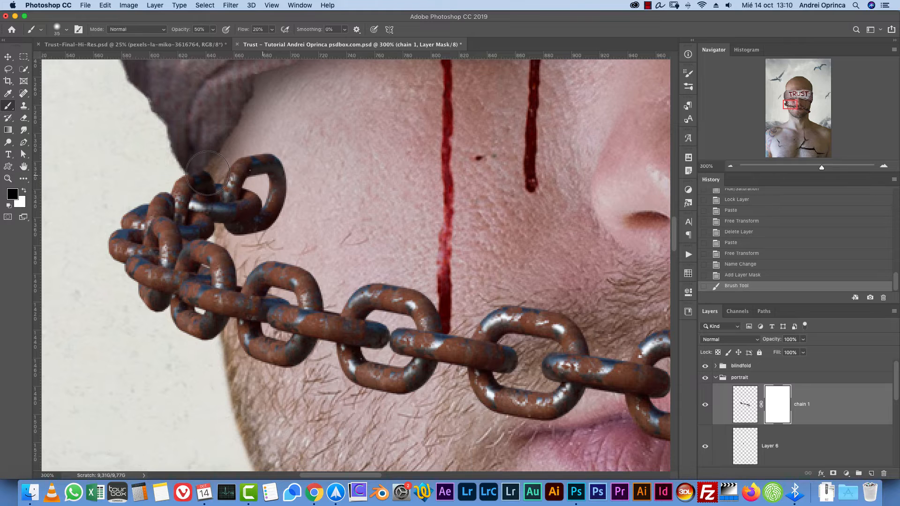
{"action": "key", "text": "bracketleft"}
{"action": "key", "text": "x"}
{"action": "key", "text": "x"}
{"action": "left_click", "coordinate": [688, 73]}
{"action": "left_click", "coordinate": [662, 71]}
{"action": "key", "text": "0"}
{"action": "key", "text": "shift+0"}
{"action": "key", "text": "bracketleft"}
{"action": "key", "text": "bracketleft"}
{"action": "key", "text": "bracketleft"}
{"action": "mouse_move", "coordinate": [271, 165]}
{"action": "left_mouse_down"}
{"action": "mouse_move", "coordinate": [239, 194]}
{"action": "mouse_move", "coordinate": [254, 223]}
{"action": "mouse_move", "coordinate": [208, 162]}
{"action": "mouse_move", "coordinate": [219, 206]}
{"action": "mouse_move", "coordinate": [249, 223]}
{"action": "left_mouse_up"}
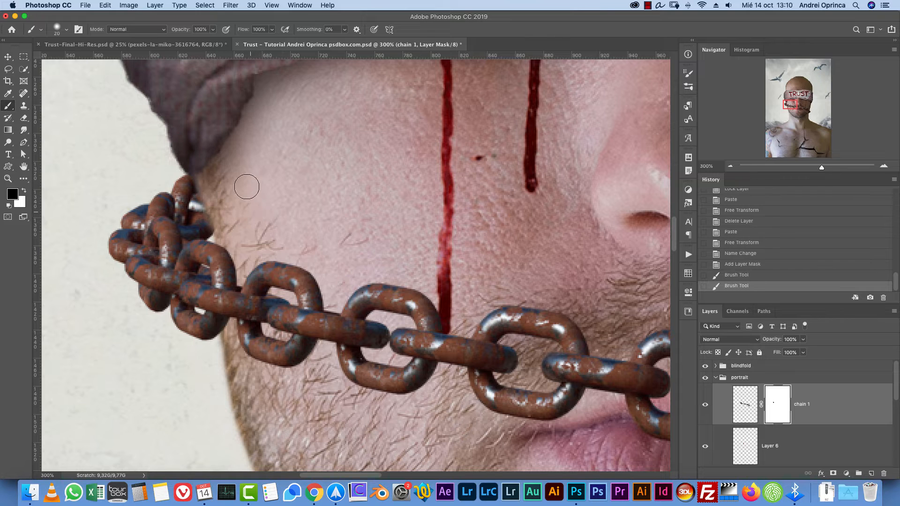
Adjust the brush hardness and refine chain 1's mask along the cheek edge, restoring the links outside the face
{"action": "right_click", "coordinate": [247, 186]}
{"action": "left_click_drag", "start_coordinate": [313, 222], "coordinate": [323, 222]}
{"action": "left_click_drag", "start_coordinate": [222, 191], "coordinate": [224, 232]}
{"action": "key", "text": "x"}
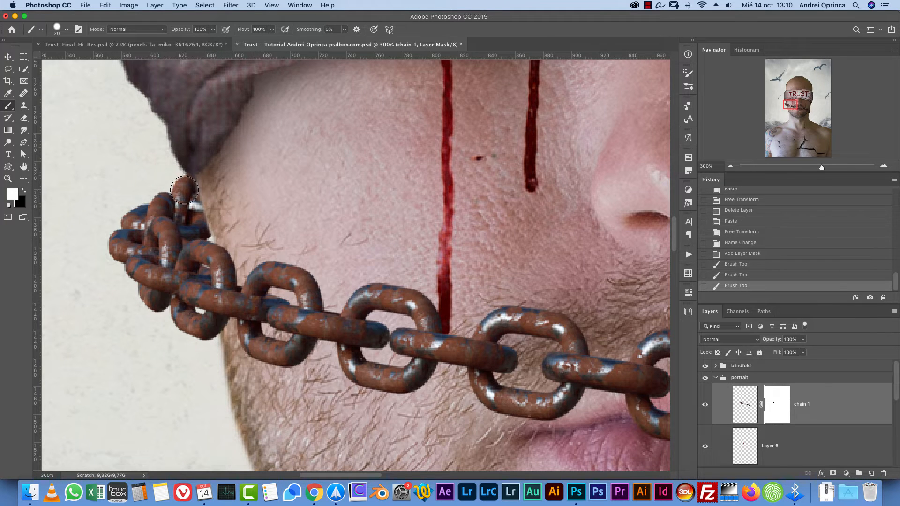
{"action": "left_click_drag", "start_coordinate": [187, 190], "coordinate": [197, 221]}
Mask out the curled end of chain 1 over the opposite jaw and restore the links outside the neck edge
{"action": "left_click_drag", "start_coordinate": [788, 103], "coordinate": [806, 111]}
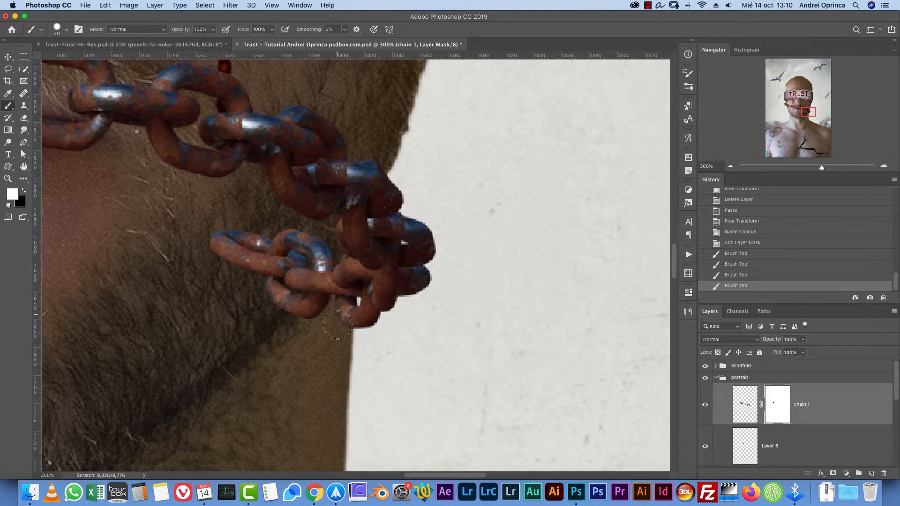
{"action": "key", "text": "x"}
{"action": "mouse_move", "coordinate": [346, 323]}
{"action": "left_mouse_down"}
{"action": "mouse_move", "coordinate": [340, 278]}
{"action": "mouse_move", "coordinate": [343, 288]}
{"action": "mouse_move", "coordinate": [319, 256]}
{"action": "mouse_move", "coordinate": [225, 235]}
{"action": "mouse_move", "coordinate": [312, 295]}
{"action": "mouse_move", "coordinate": [215, 257]}
{"action": "left_mouse_up"}
{"action": "key", "text": "x"}
{"action": "left_click_drag", "start_coordinate": [368, 321], "coordinate": [368, 287]}
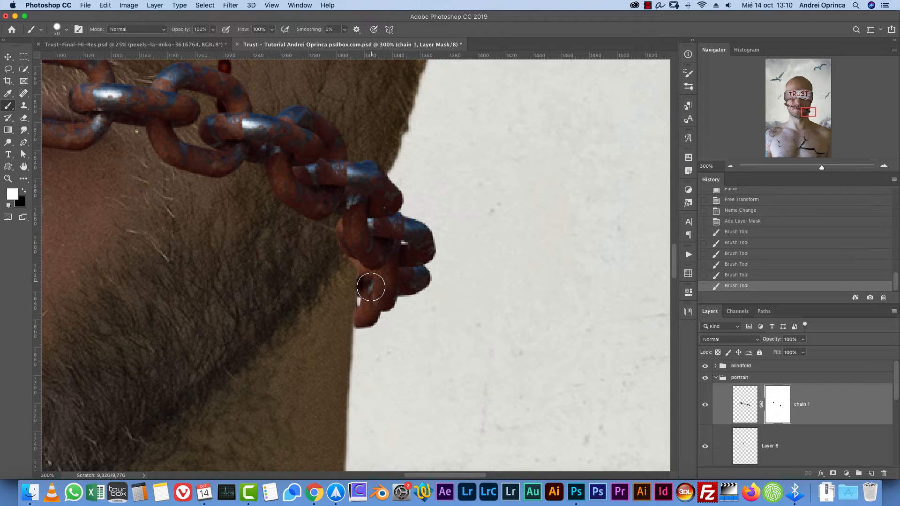
{"action": "key", "text": "super+1"}
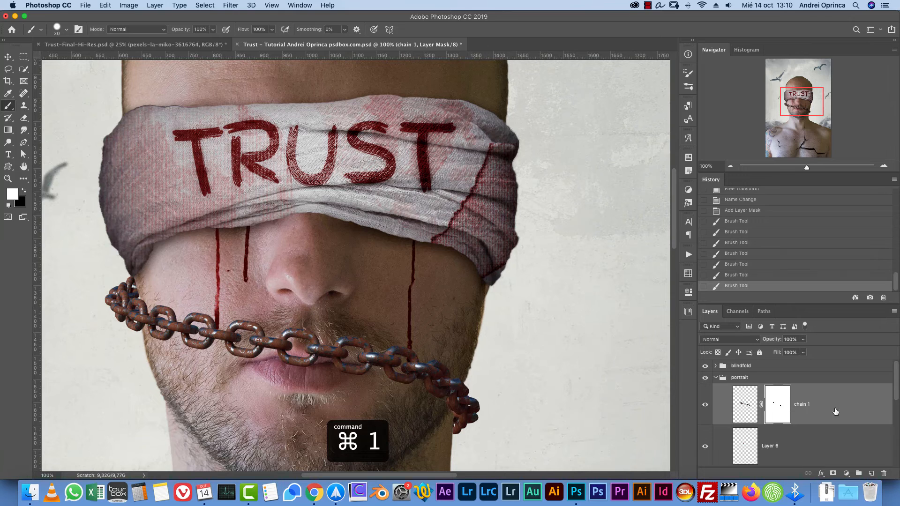
Preview and open chain3.png from the Stock folder
{"action": "key", "text": "super+o"}
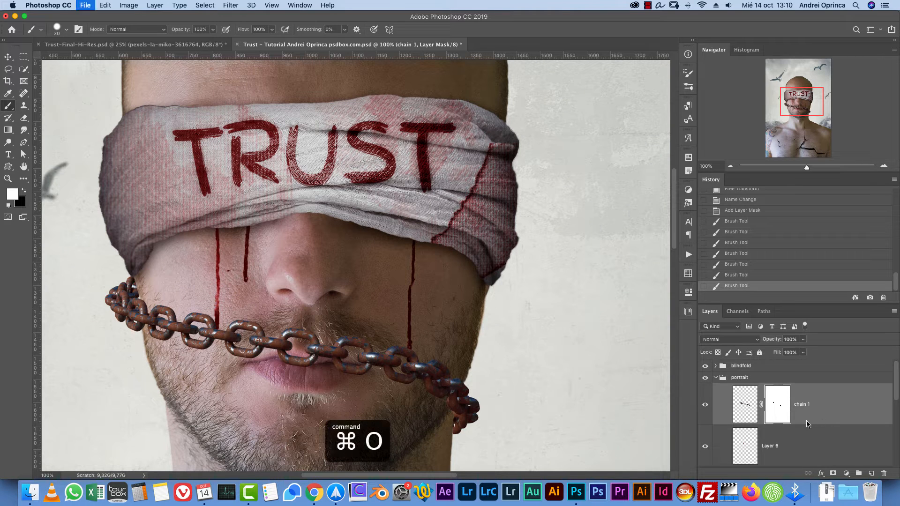
{"action": "left_click", "coordinate": [328, 144]}
{"action": "key", "text": "space"}
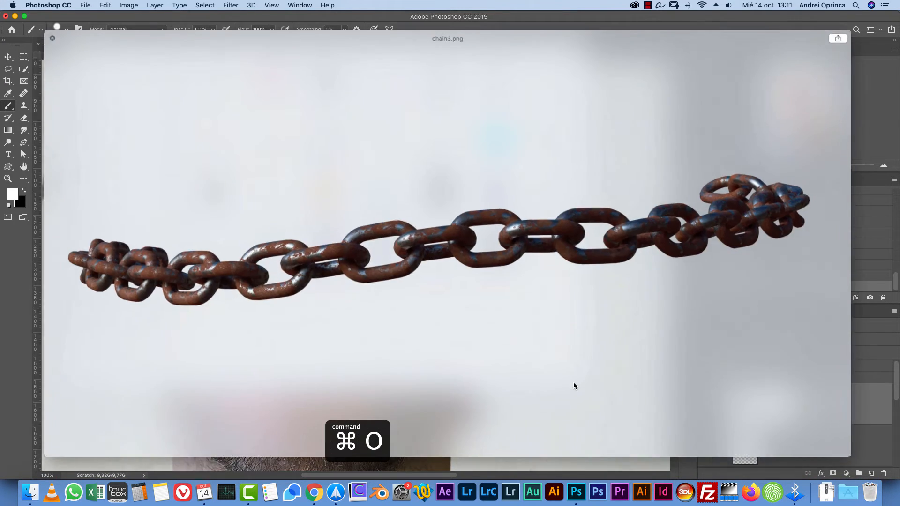
{"action": "key", "text": "space"}
{"action": "left_click", "coordinate": [573, 384]}
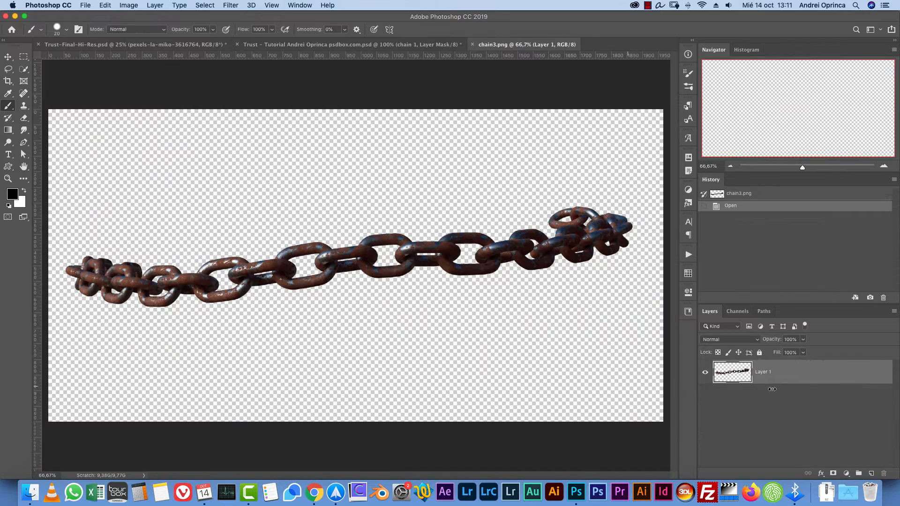
Cut the whole chain from chain3.png, close that file without saving, and paste the chain above the chain 1 layer
{"action": "key", "text": "super+a"}
{"action": "key", "text": "super+x"}
{"action": "key", "text": "super+w"}
{"action": "left_click", "coordinate": [412, 169]}
{"action": "key", "text": "super+v"}
Rename the newly pasted chain layer as "chain 2"
{"action": "double_click", "coordinate": [770, 404]}
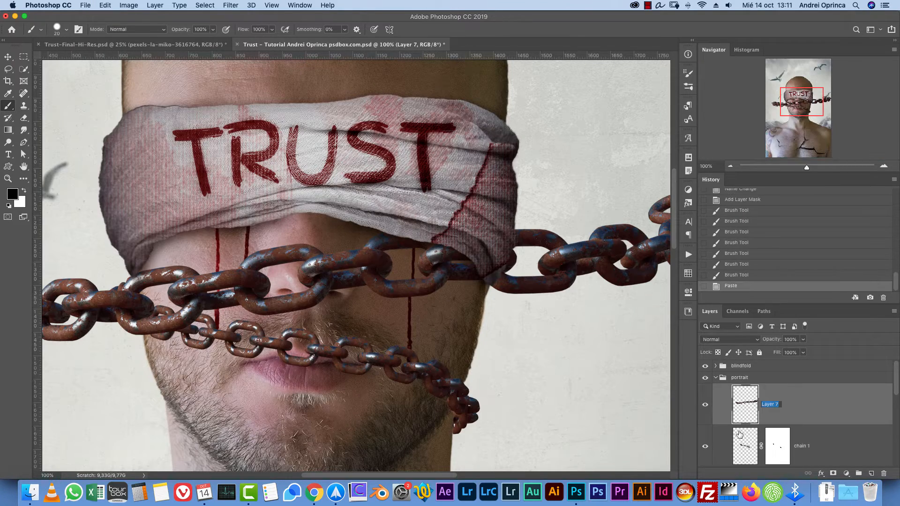
{"action": "type", "text": "chain 2"}
{"action": "key", "text": "Return"}
Scale down chain 2 with Free Transform and position it across the mouth so that it crosses chain 1
{"action": "key", "text": "super+minus"}
{"action": "key", "text": "super+minus"}
{"action": "key", "text": "super+t"}
{"action": "left_click_drag", "start_coordinate": [565, 229], "coordinate": [327, 270]}
{"action": "mouse_move", "coordinate": [326, 274]}
{"action": "left_mouse_down"}
{"action": "mouse_move", "coordinate": [430, 296]}
{"action": "mouse_move", "coordinate": [427, 264]}
{"action": "left_mouse_up"}
{"action": "left_click_drag", "start_coordinate": [425, 271], "coordinate": [429, 269]}
{"action": "left_click_drag", "start_coordinate": [241, 313], "coordinate": [247, 315]}
{"action": "key", "text": "Return"}
Add a layer mask to chain 2 and paint out its curled end links over the cheek below the blindfold with a smaller brush
{"action": "key", "text": "super+plus"}
{"action": "key", "text": "super+plus"}
{"action": "key", "text": "super+plus"}
{"action": "key", "text": "super+plus"}
{"action": "left_click", "coordinate": [832, 473]}
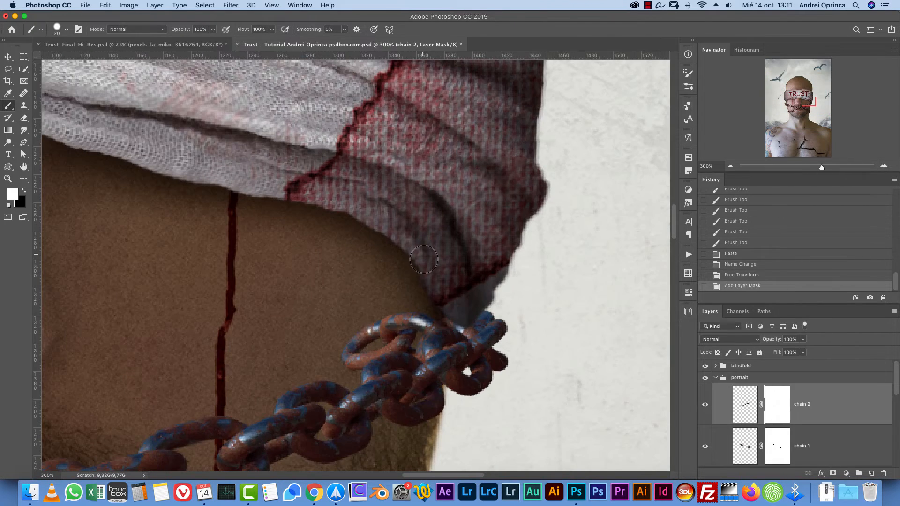
{"action": "left_click", "coordinate": [418, 312]}
{"action": "key", "text": "x"}
{"action": "mouse_move", "coordinate": [418, 313]}
{"action": "left_mouse_down"}
{"action": "mouse_move", "coordinate": [402, 334]}
{"action": "mouse_move", "coordinate": [345, 361]}
{"action": "mouse_move", "coordinate": [392, 321]}
{"action": "left_mouse_up"}
{"action": "key", "text": "bracketleft"}
{"action": "key", "text": "bracketleft"}
{"action": "key", "text": "bracketleft"}
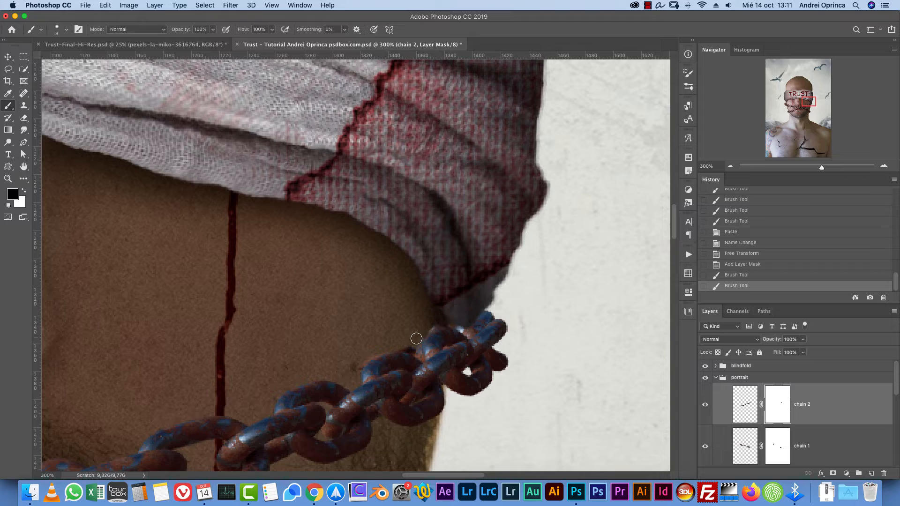
{"action": "left_click", "coordinate": [367, 358]}
Refine chain 2's mask around the small links at the opposite jaw edge, using a small brush in black and white
{"action": "mouse_move", "coordinate": [366, 358]}
{"action": "left_mouse_down"}
{"action": "mouse_move", "coordinate": [655, 230]}
{"action": "mouse_move", "coordinate": [663, 202]}
{"action": "left_mouse_up"}
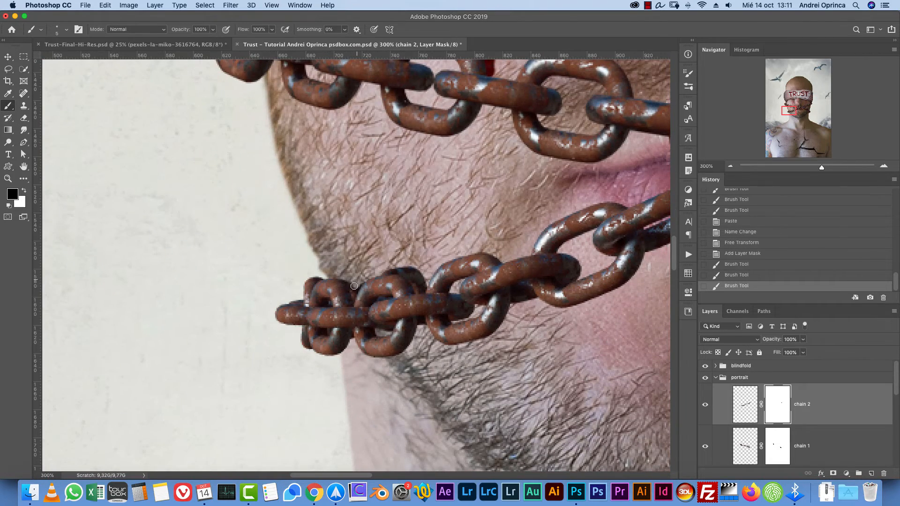
{"action": "key", "text": "bracketleft"}
{"action": "key", "text": "bracketleft"}
{"action": "key", "text": "bracketleft"}
{"action": "key", "text": "x"}
{"action": "left_click_drag", "start_coordinate": [359, 282], "coordinate": [360, 297]}
{"action": "key", "text": "x"}
{"action": "key", "text": "x"}
{"action": "left_click_drag", "start_coordinate": [351, 287], "coordinate": [346, 307]}
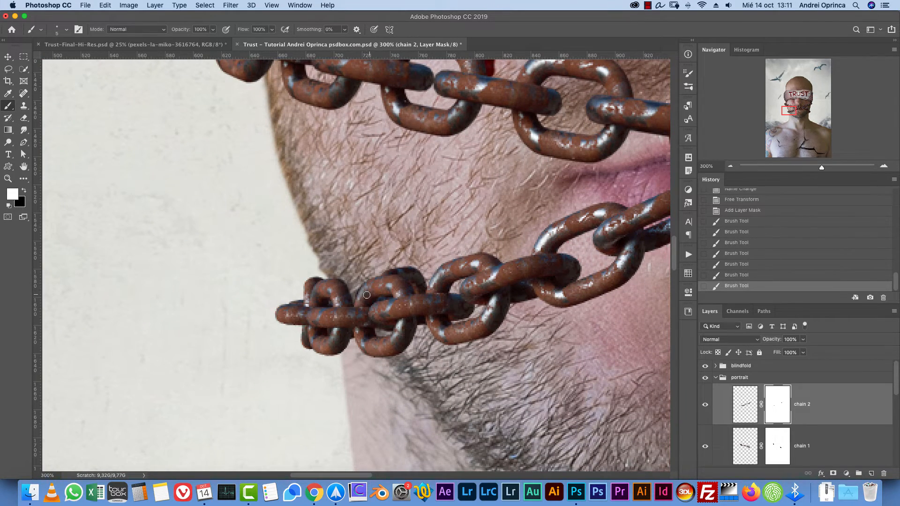
{"action": "key", "text": "x"}
{"action": "key", "text": "super+1"}
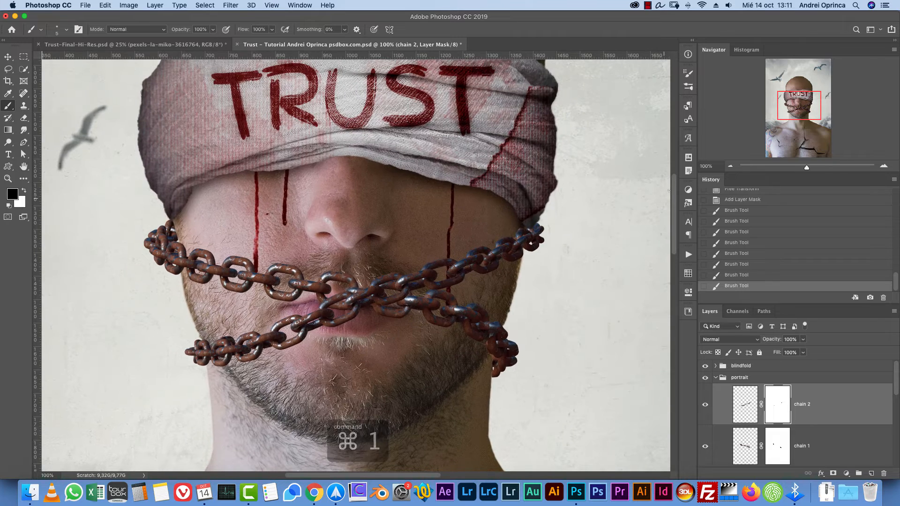
{"action": "key", "text": "super+minus"}
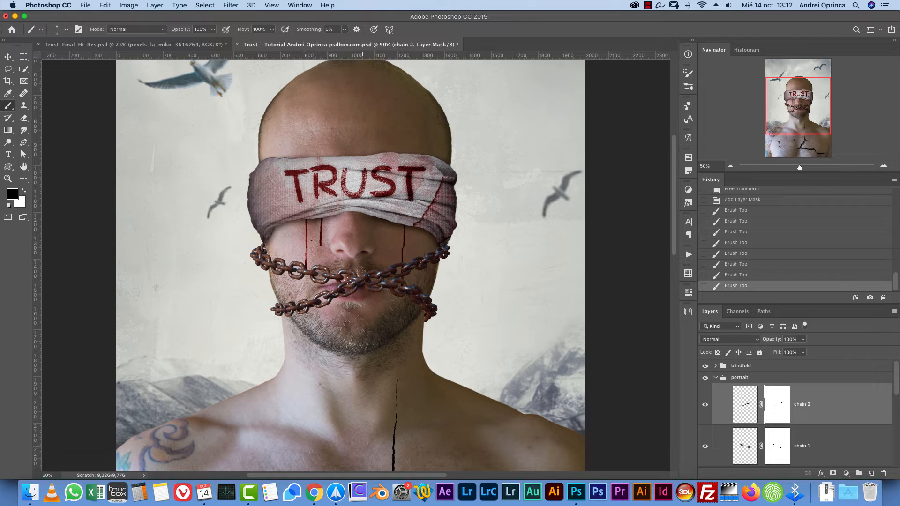
Open chain-lock.png from the Stock folder
{"action": "key", "text": "super+o"}
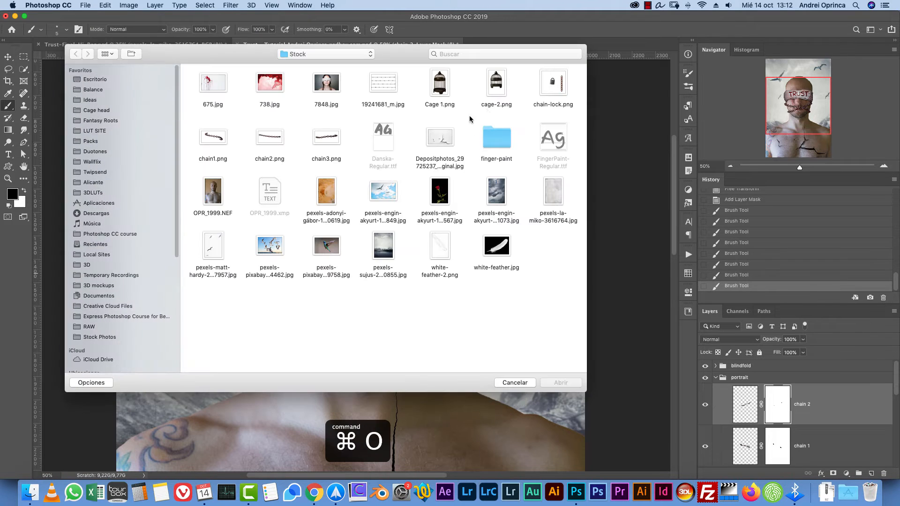
{"action": "left_click", "coordinate": [552, 84]}
{"action": "left_click", "coordinate": [560, 382]}
Cut the padlock out of chain-lock.png with a lasso selection, close the file without saving, and paste it above chain 2 in the Trust composite
{"action": "key", "text": "l"}
{"action": "mouse_move", "coordinate": [303, 179]}
{"action": "left_mouse_down"}
{"action": "mouse_move", "coordinate": [274, 332]}
{"action": "mouse_move", "coordinate": [379, 309]}
{"action": "mouse_move", "coordinate": [310, 135]}
{"action": "left_mouse_up"}
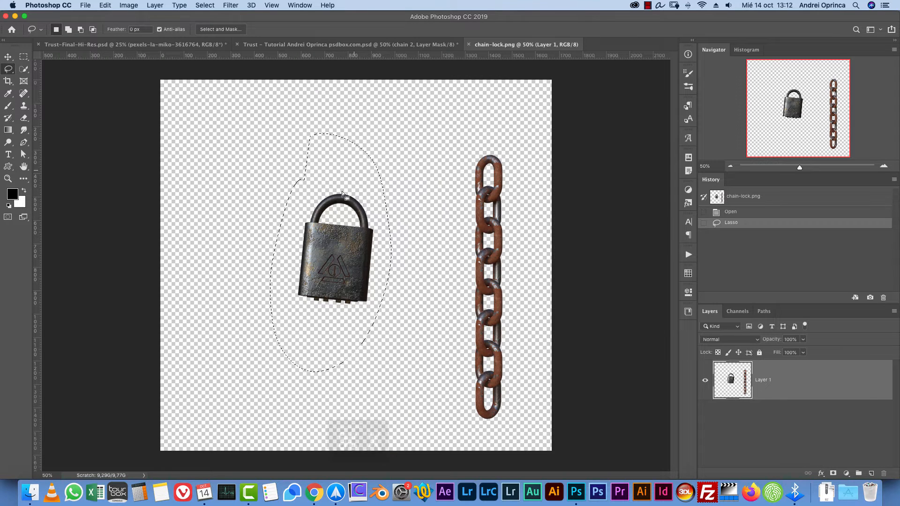
{"action": "key", "text": "super+x"}
{"action": "key", "text": "super+w"}
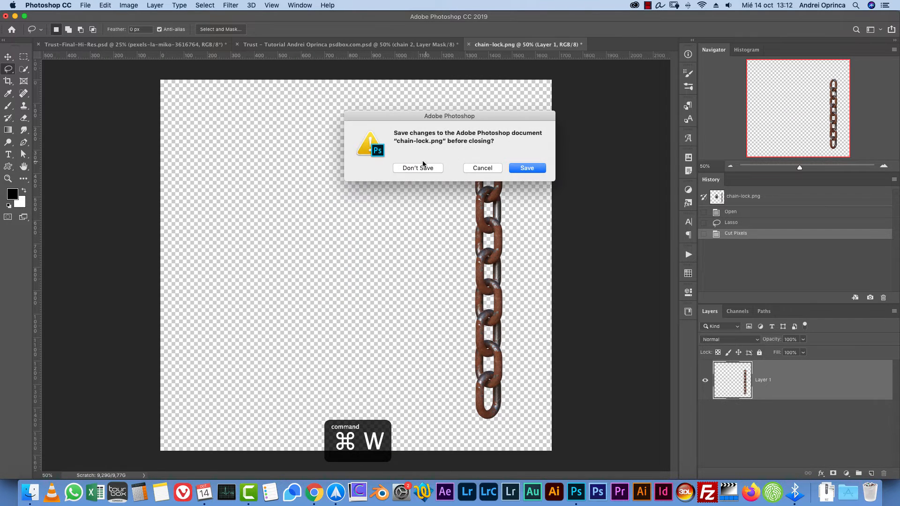
{"action": "key", "text": "super+d"}
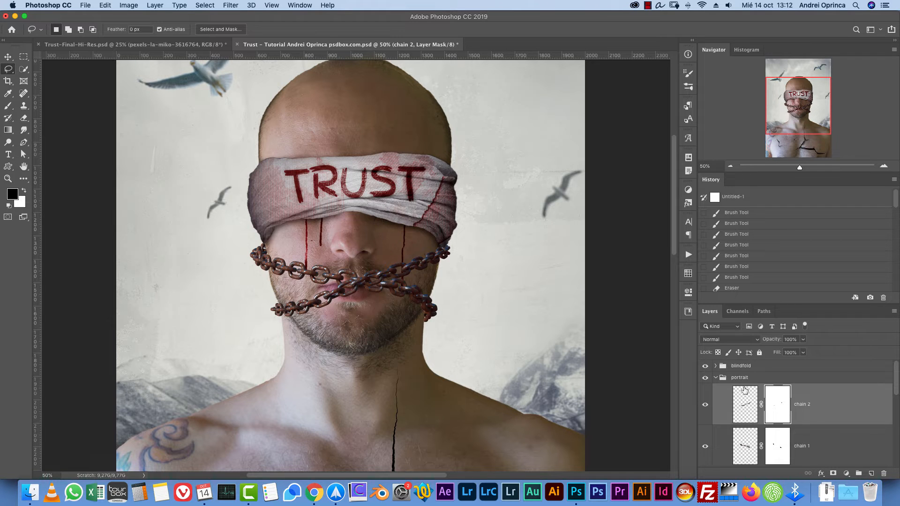
{"action": "key", "text": "super+v"}
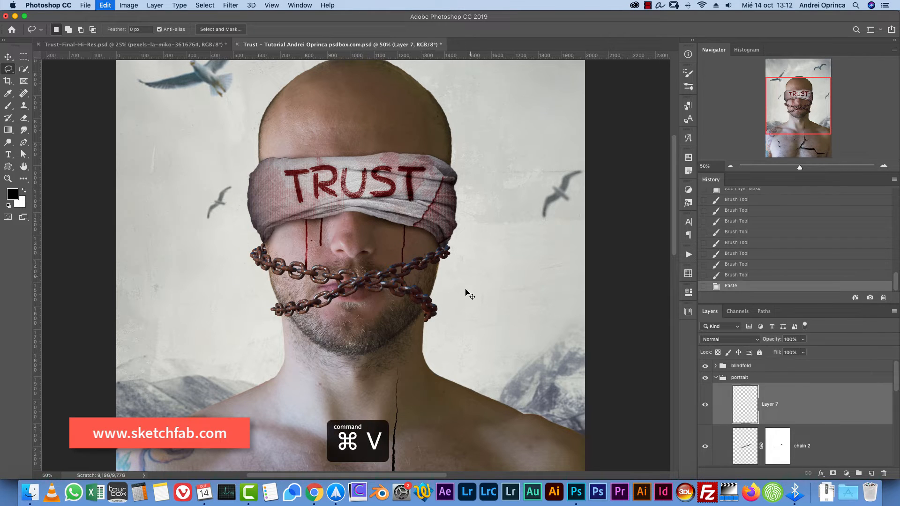
Scale the padlock down to about 52% with Free Transform and position it over the mouth where the chains cross
{"action": "key", "text": "super+t"}
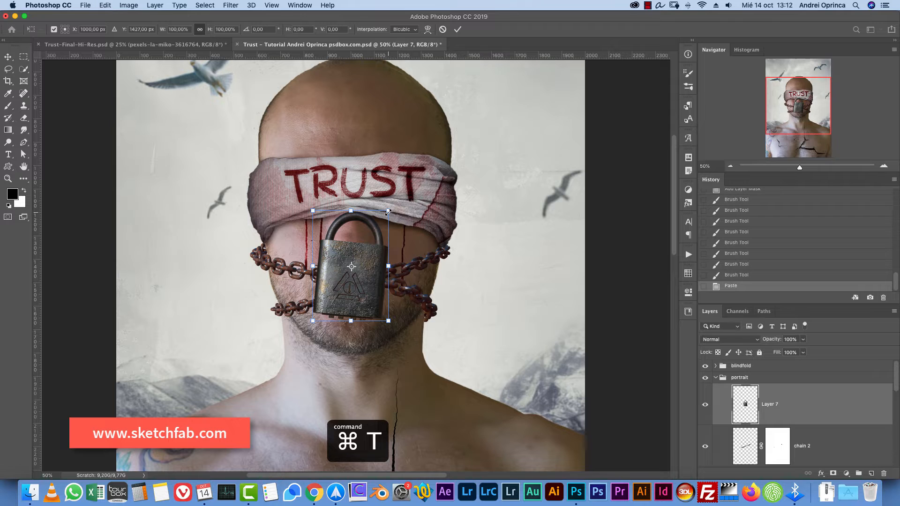
{"action": "left_click_drag", "start_coordinate": [389, 212], "coordinate": [379, 295]}
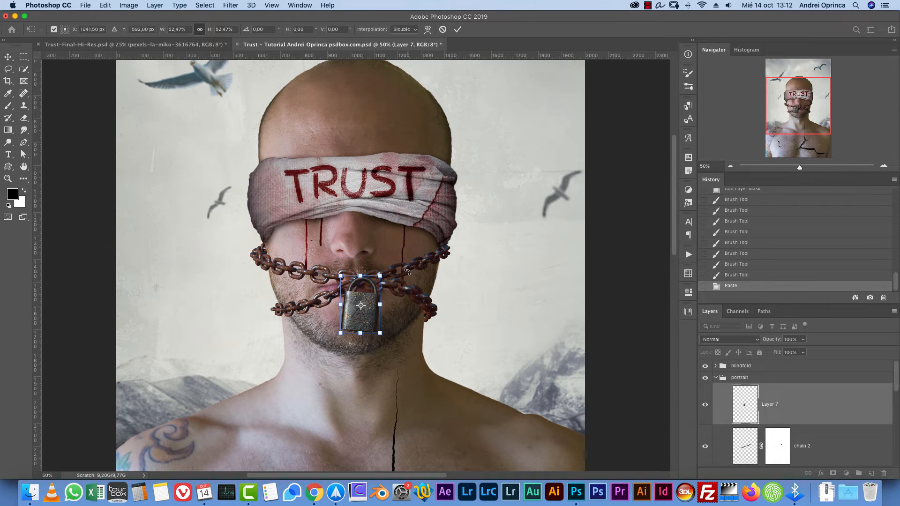
{"action": "key", "text": "Return"}
Move the padlock layer below chain 2 and above chain 1
{"action": "key", "text": "l"}
{"action": "scroll", "coordinate": [846, 379], "scroll_direction": "down", "scroll_amount": 2}
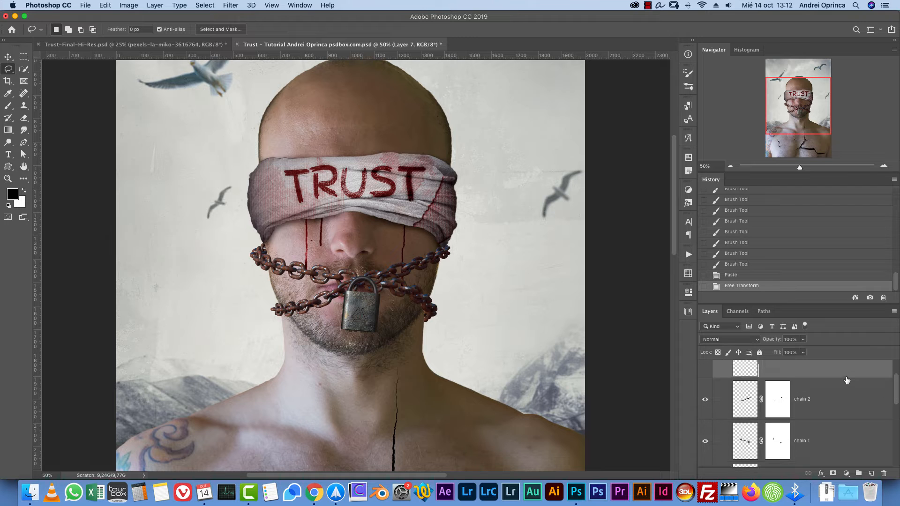
{"action": "left_click_drag", "start_coordinate": [846, 379], "coordinate": [825, 414]}
{"action": "key", "text": "super+1"}
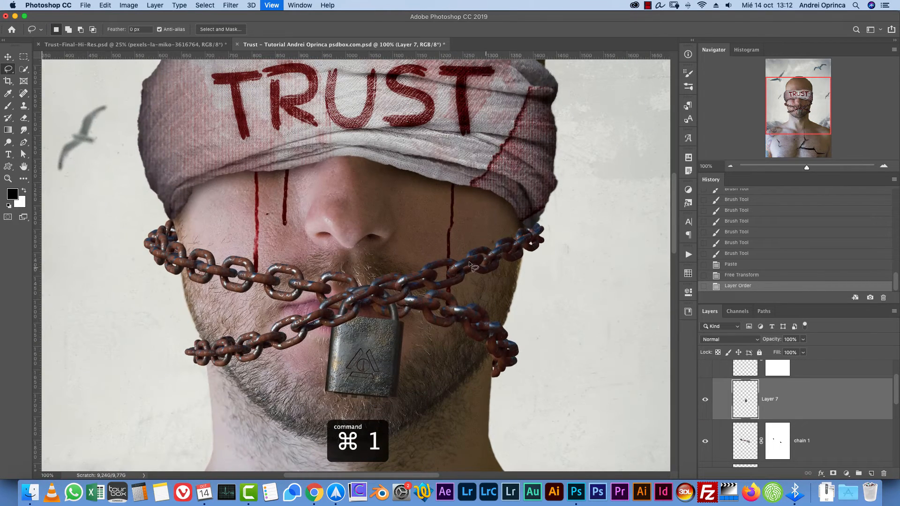
Nudge the padlock slightly down so it hangs from the chain, and rename its layer lock
{"action": "key", "text": "v"}
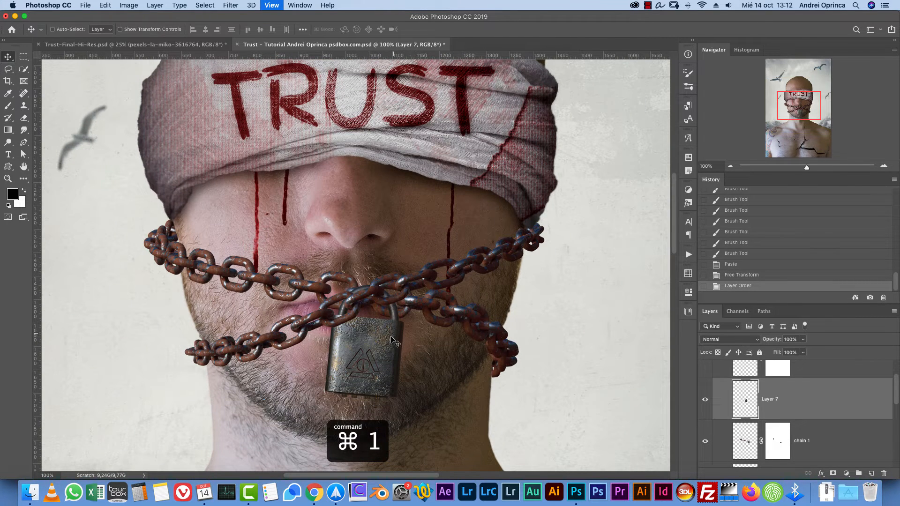
{"action": "mouse_move", "coordinate": [388, 335]}
{"action": "left_mouse_down"}
{"action": "mouse_move", "coordinate": [388, 362]}
{"action": "mouse_move", "coordinate": [388, 344]}
{"action": "left_mouse_up"}
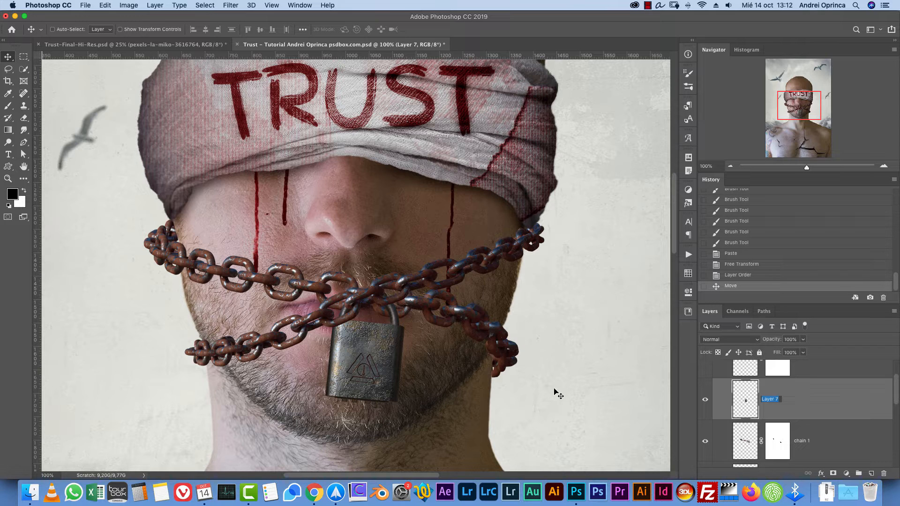
{"action": "key", "text": "BackSpace"}
{"action": "key", "text": "Return"}
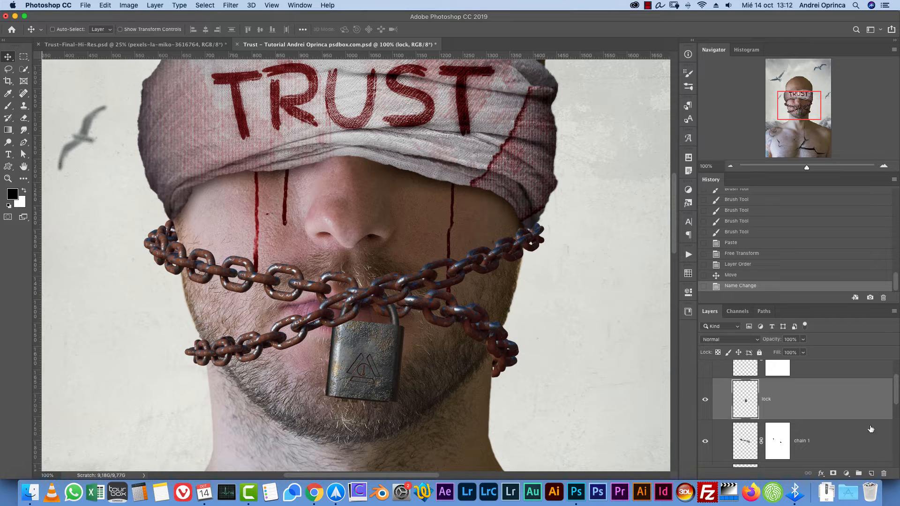
Enable a drop shadow on chain 1, reset it to its default settings and turn off Use Global Light
{"action": "left_click_drag", "start_coordinate": [896, 391], "coordinate": [895, 403]}
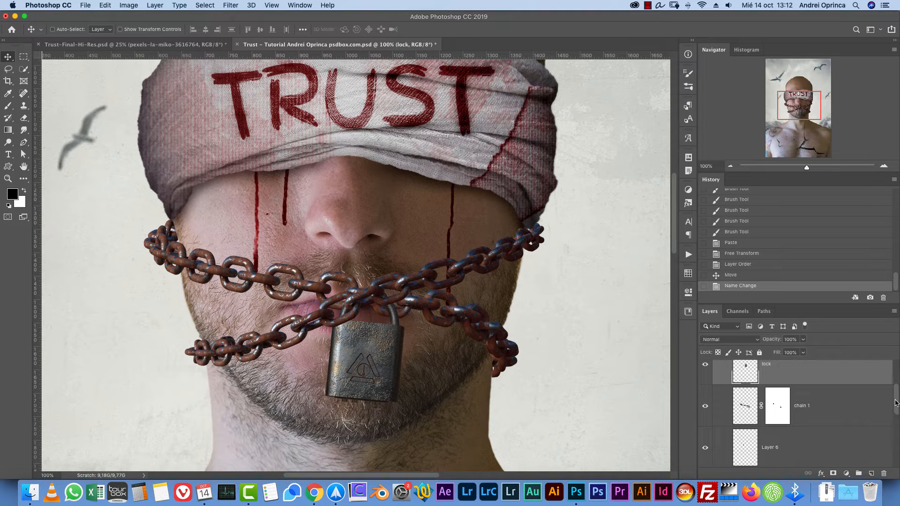
{"action": "double_click", "coordinate": [842, 404]}
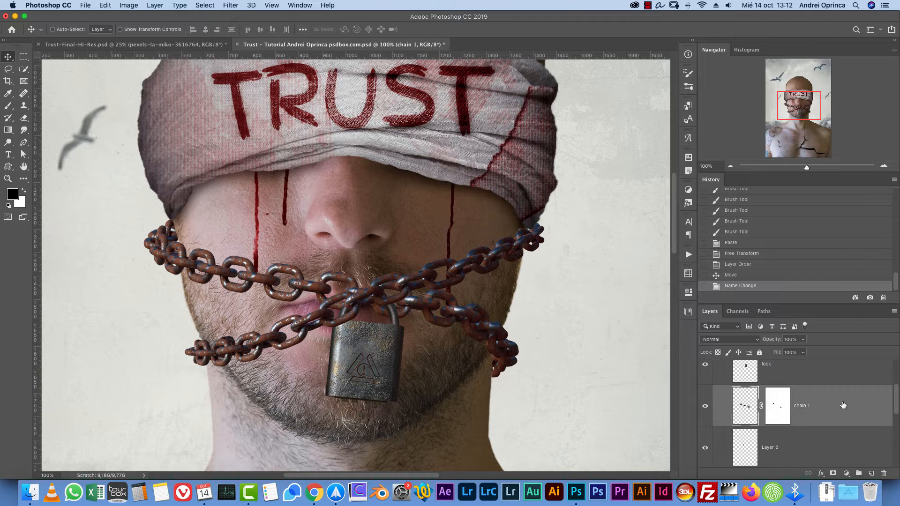
{"action": "left_click", "coordinate": [562, 297]}
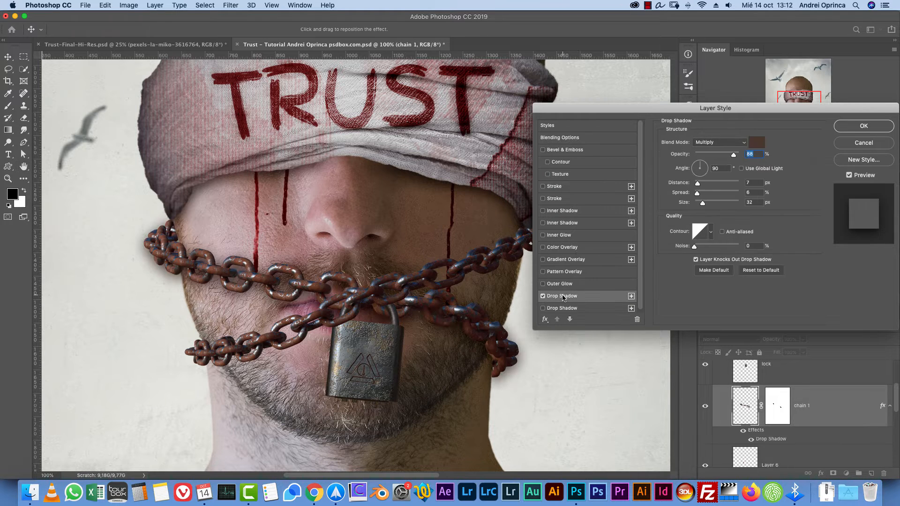
{"action": "left_click", "coordinate": [757, 271]}
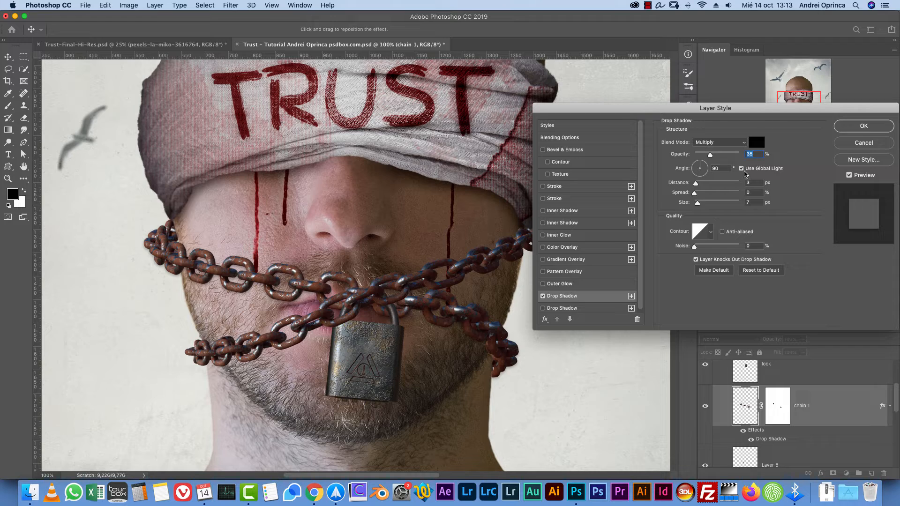
{"action": "left_click", "coordinate": [743, 169]}
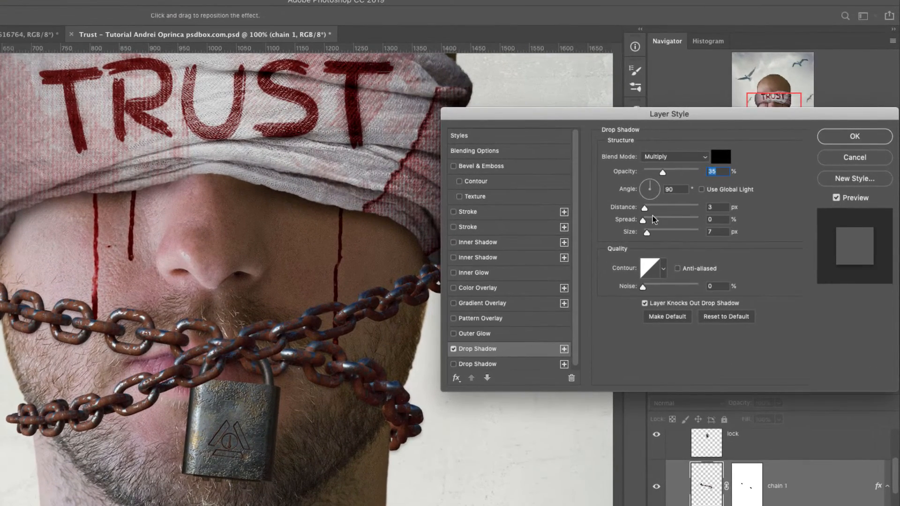
Set chain 1's drop shadow to 69% opacity and 2 px distance
{"action": "left_click_drag", "start_coordinate": [644, 207], "coordinate": [648, 209]}
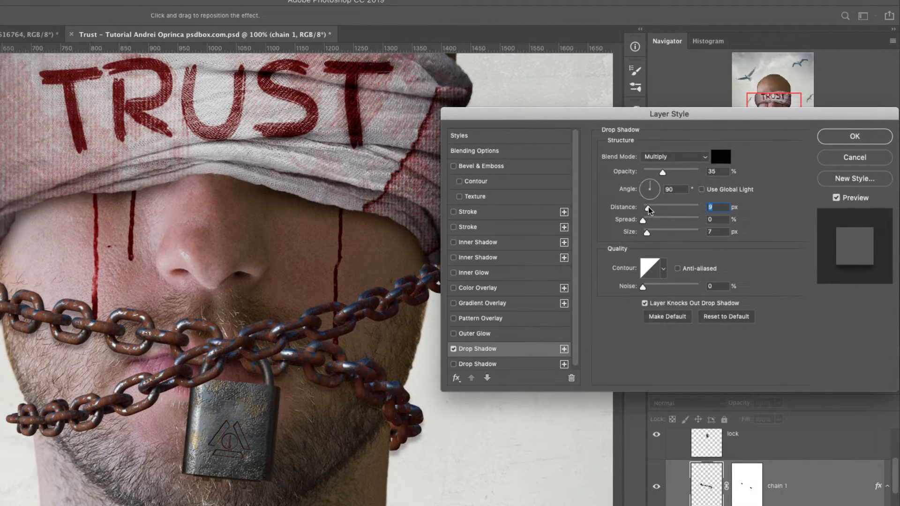
{"action": "left_click", "coordinate": [679, 171]}
{"action": "left_click_drag", "start_coordinate": [679, 171], "coordinate": [669, 173]}
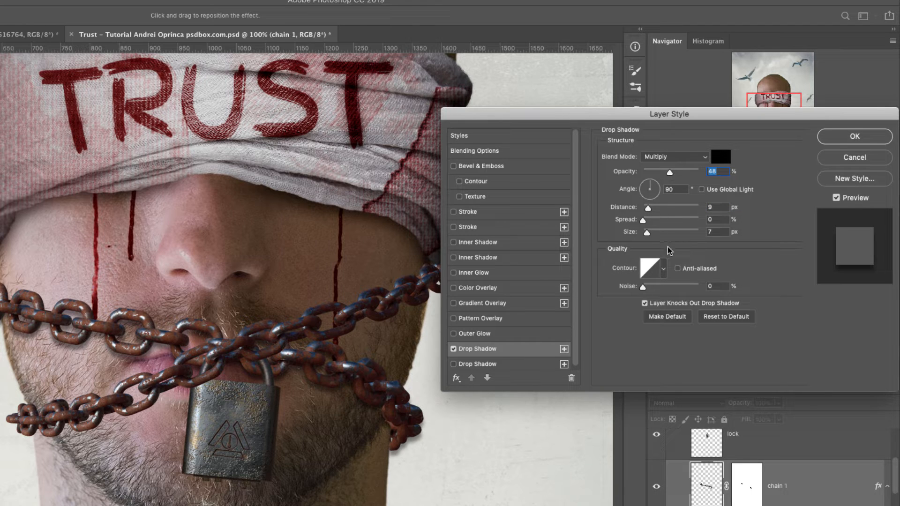
{"action": "double_click", "coordinate": [712, 210]}
{"action": "type", "text": "5"}
{"action": "double_click", "coordinate": [710, 232]}
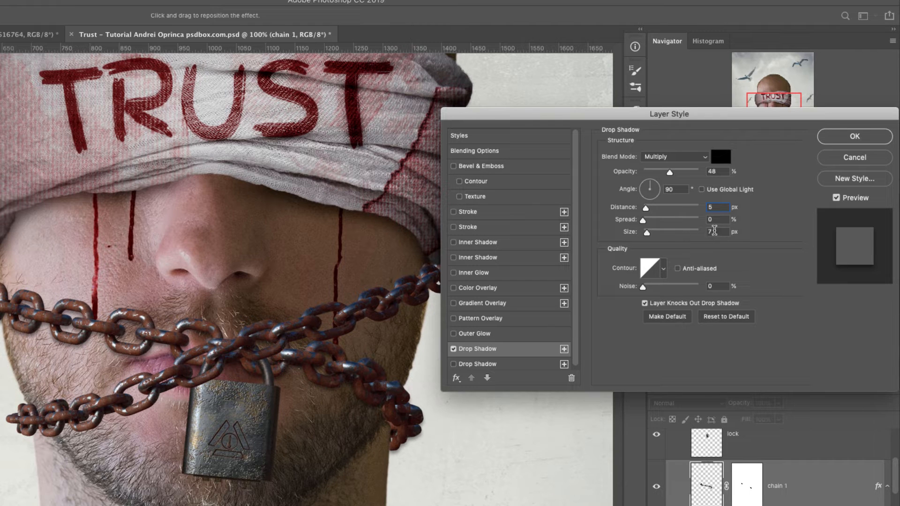
{"action": "left_click_drag", "start_coordinate": [687, 172], "coordinate": [681, 172]}
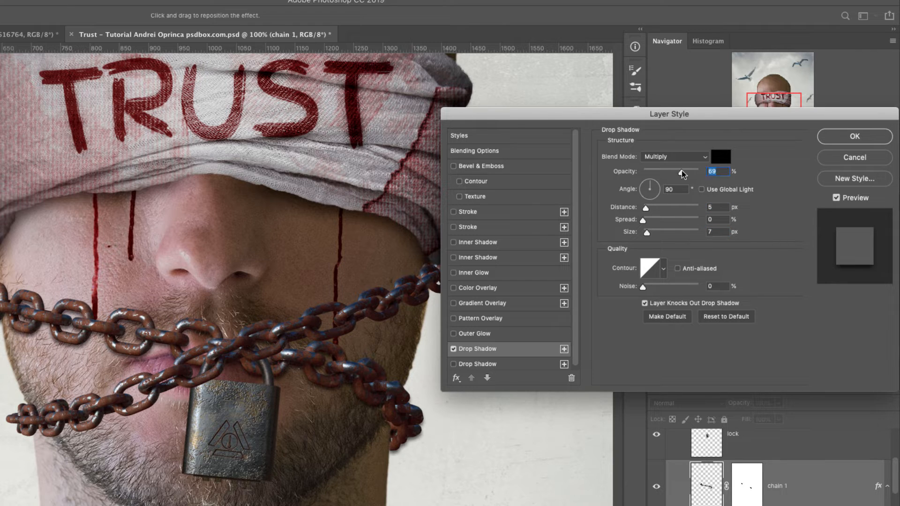
{"action": "key", "text": "Tab"}
{"action": "key", "text": "Tab"}
{"action": "type", "text": "2"}
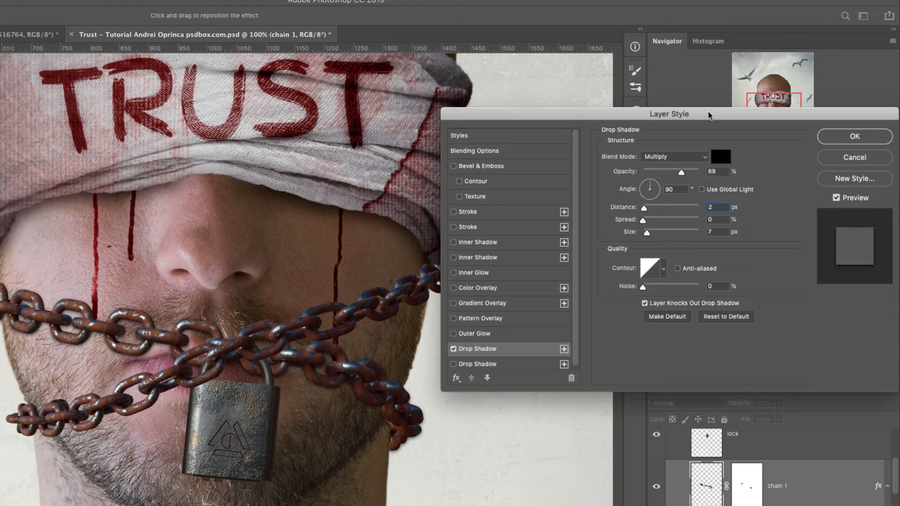
Add a second drop shadow to chain 1 in Soft Light with 72% opacity, 81° angle, 10 px distance and 14 px size, and apply the style
{"action": "left_click", "coordinate": [453, 364]}
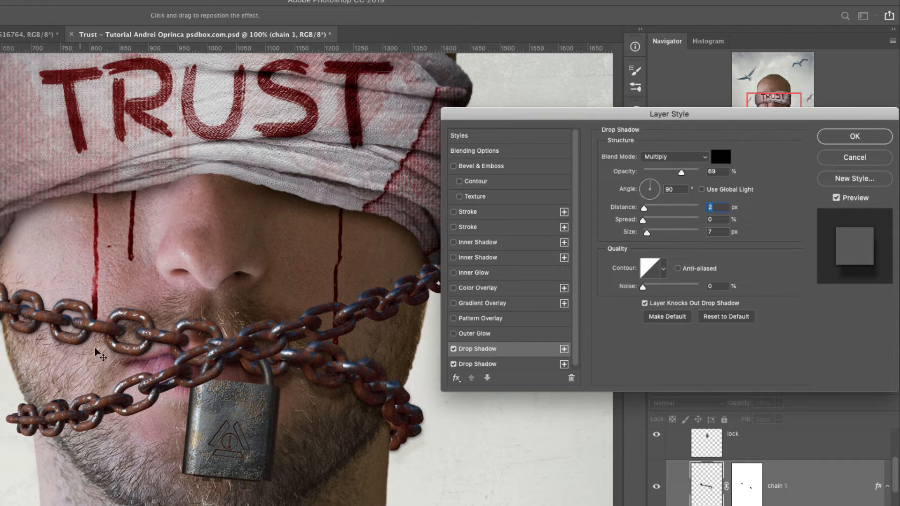
{"action": "left_click", "coordinate": [474, 364]}
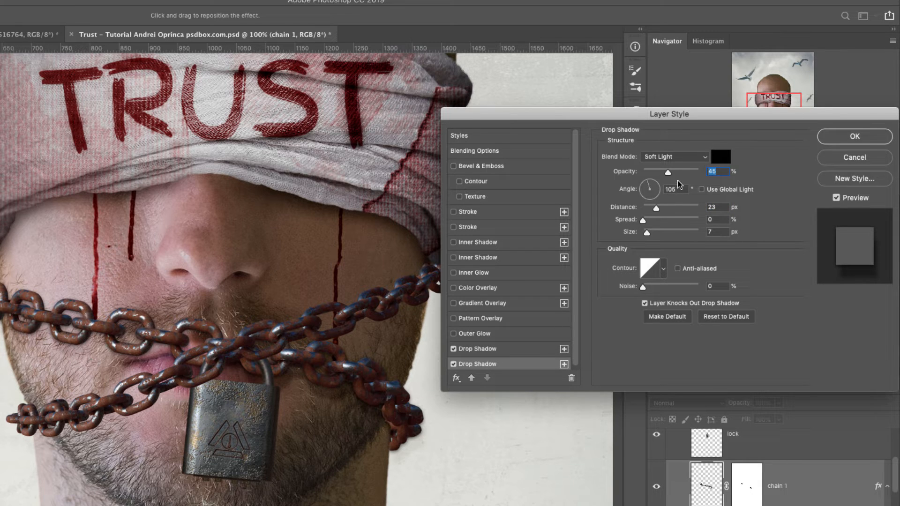
{"action": "left_click_drag", "start_coordinate": [655, 189], "coordinate": [651, 174]}
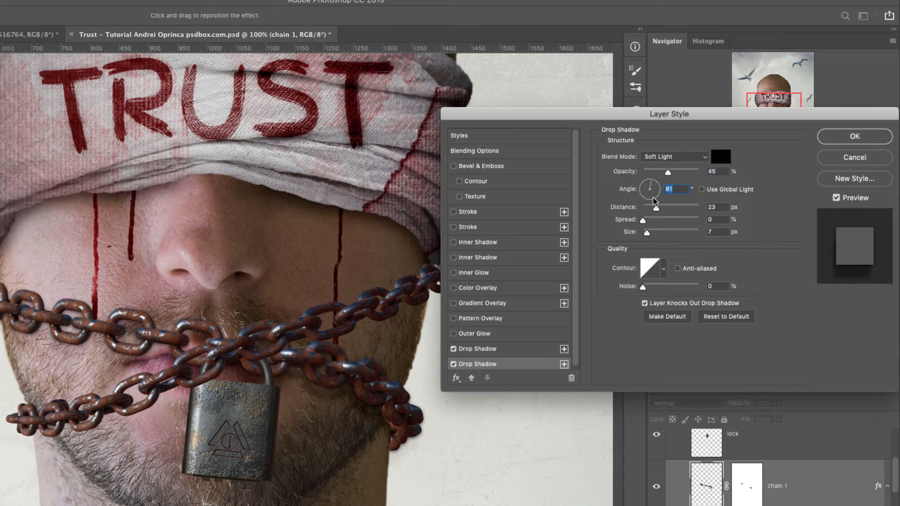
{"action": "double_click", "coordinate": [720, 208]}
{"action": "type", "text": "10"}
{"action": "key", "text": "Tab"}
{"action": "key", "text": "Tab"}
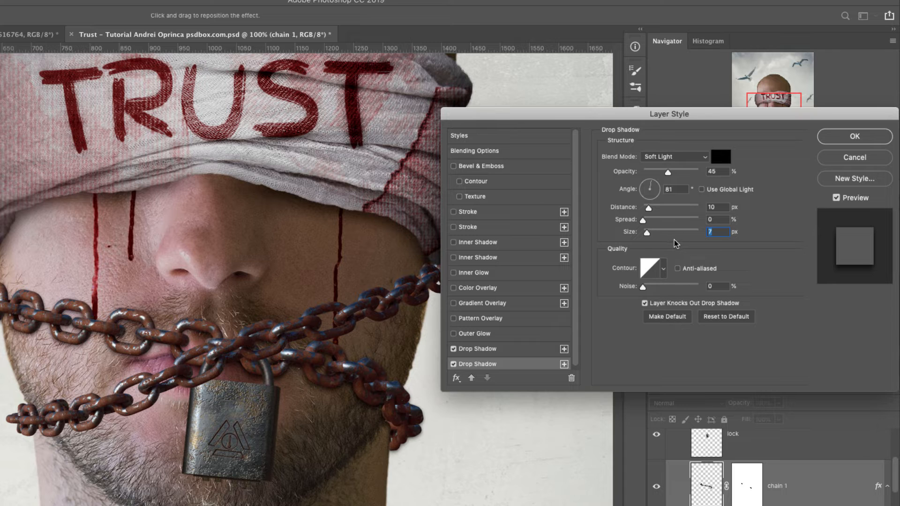
{"action": "type", "text": "14"}
{"action": "left_click", "coordinate": [683, 172]}
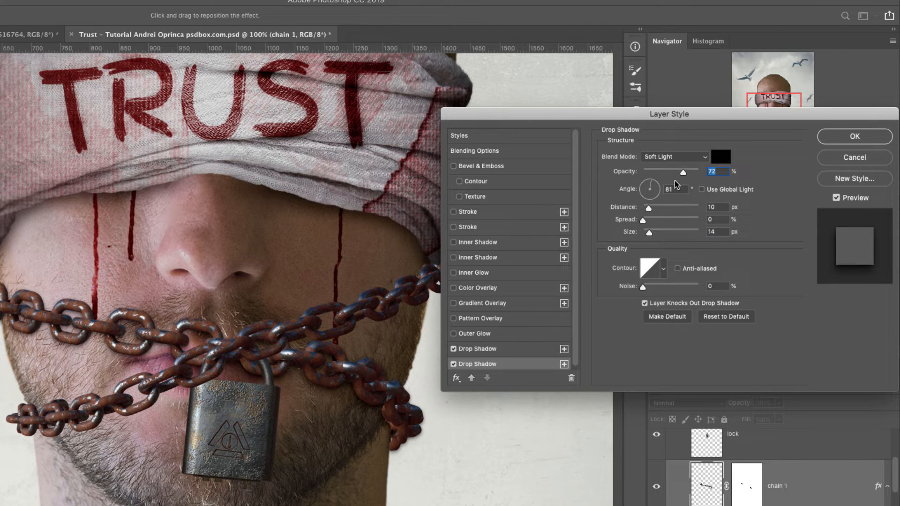
{"action": "left_click", "coordinate": [855, 136]}
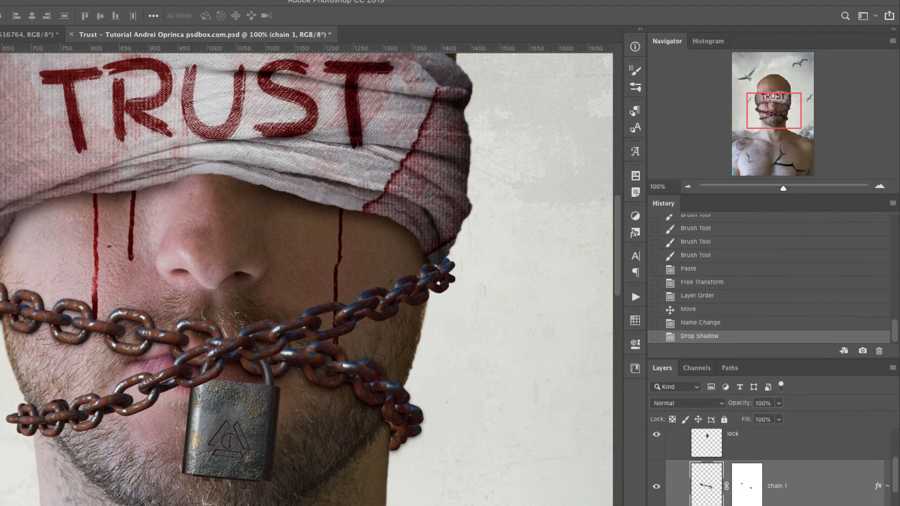
Convert chain 1's drop shadow effects into separate layers and check the second shadow by toggling its visibility
{"action": "right_click", "coordinate": [877, 483]}
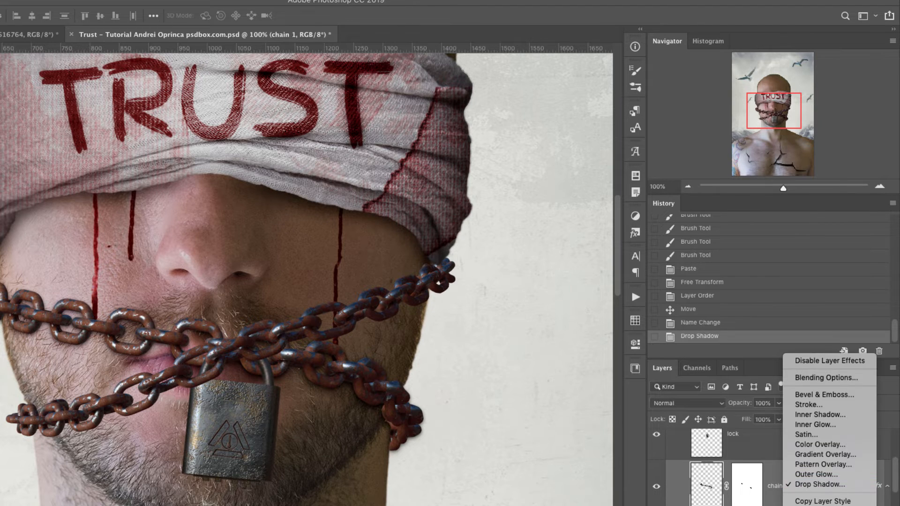
{"action": "left_click", "coordinate": [825, 505]}
{"action": "scroll", "coordinate": [895, 474], "scroll_direction": "down", "scroll_amount": 3}
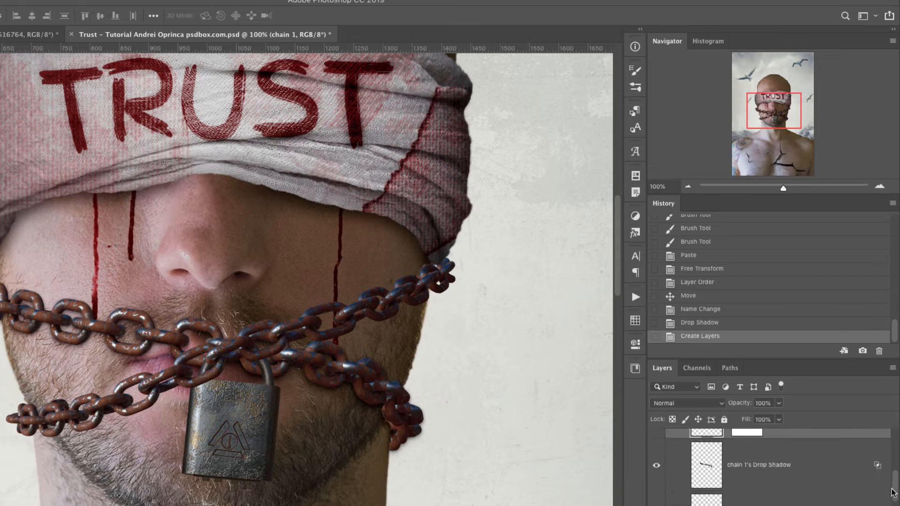
{"action": "left_click", "coordinate": [656, 502]}
{"action": "left_click", "coordinate": [656, 502]}
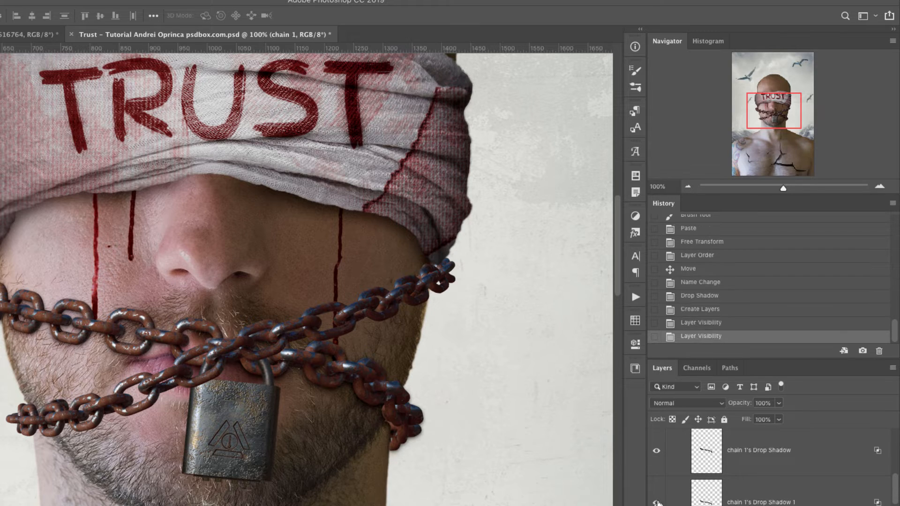
Try to merge chain 1's two drop shadow layers, and undo the merge
{"action": "left_click", "coordinate": [682, 499]}
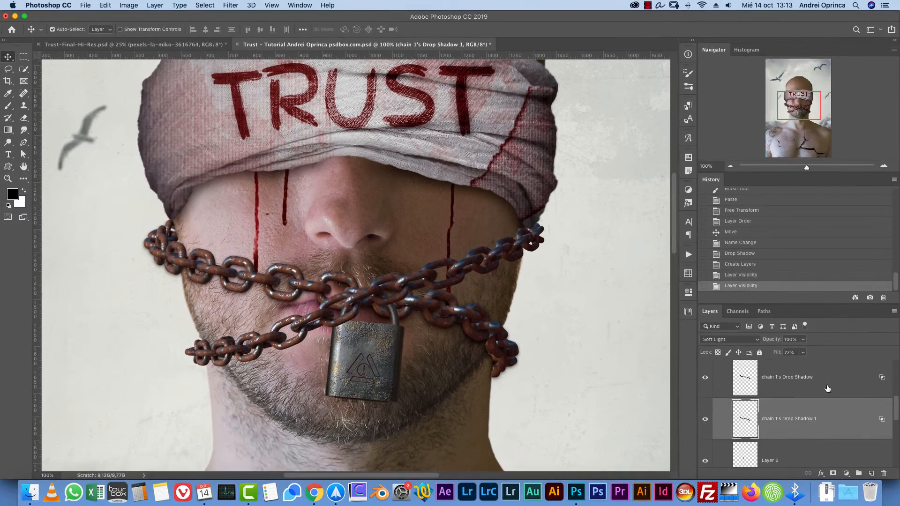
{"action": "left_click", "coordinate": [827, 388], "text": "shift"}
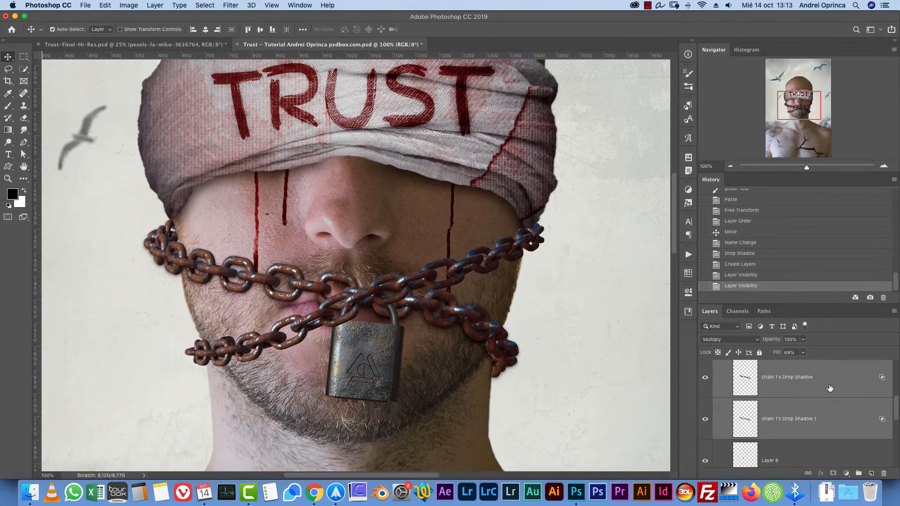
{"action": "key", "text": "super+e"}
{"action": "key", "text": "super+z"}
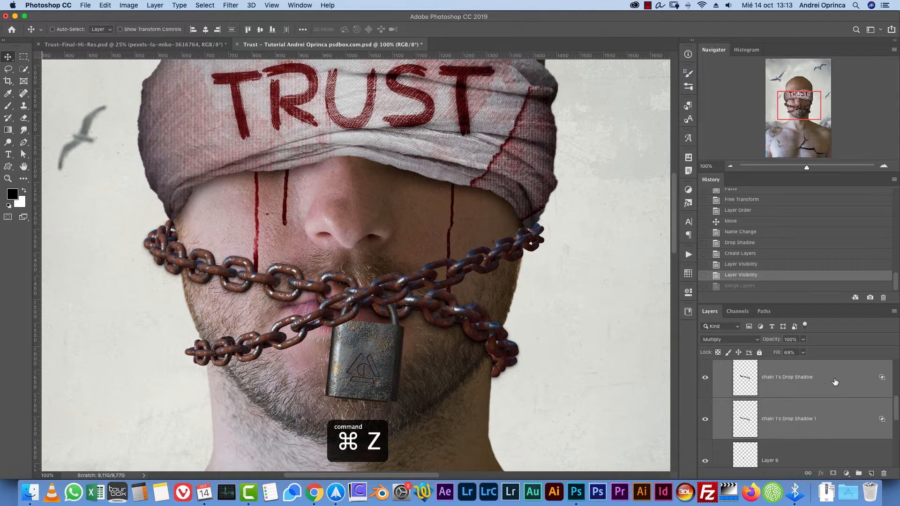
Add a layer mask to each of chain 1's two drop shadow layers
{"action": "left_click", "coordinate": [813, 422]}
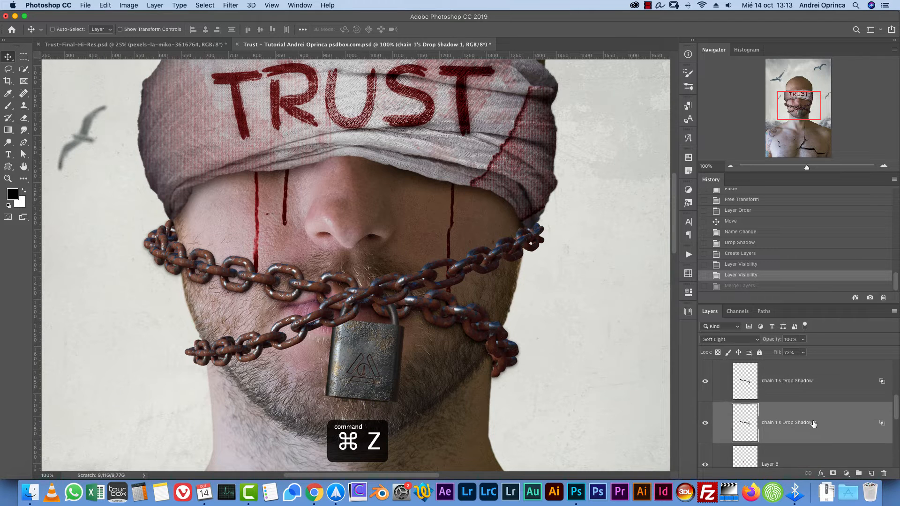
{"action": "left_click", "coordinate": [800, 389]}
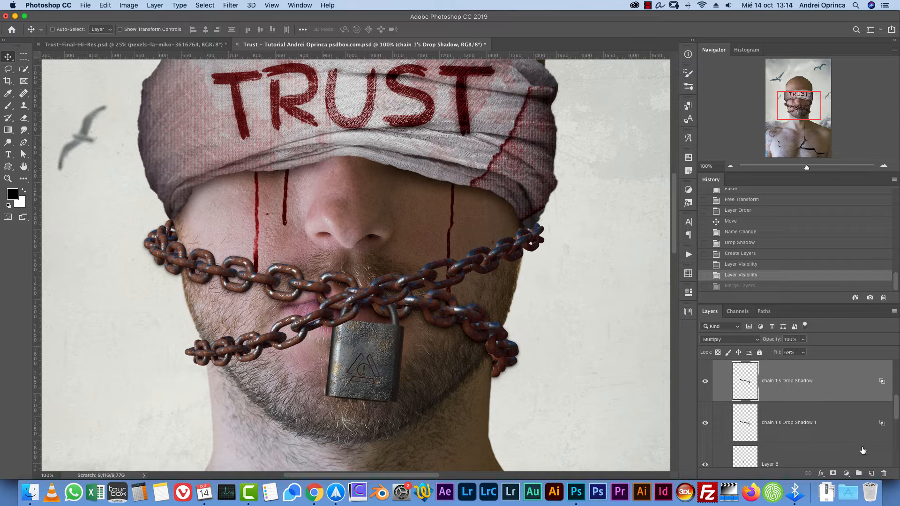
{"action": "left_click", "coordinate": [833, 473]}
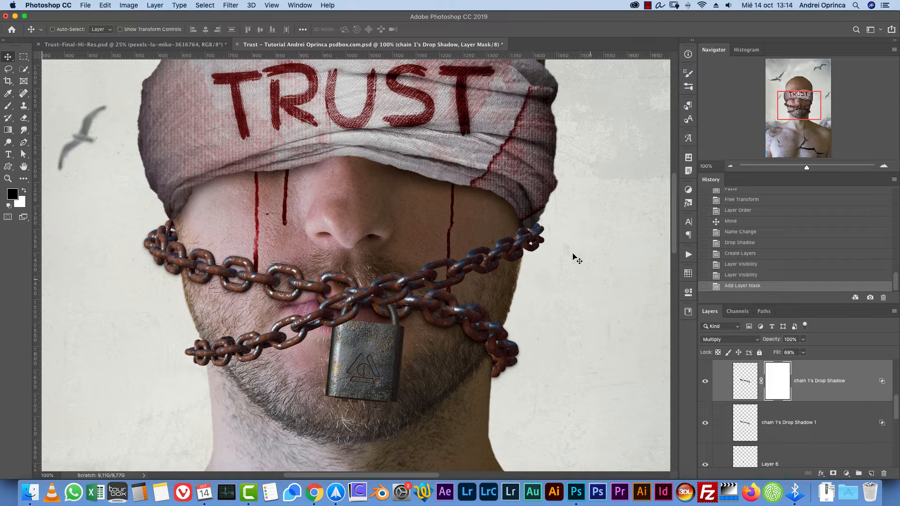
{"action": "left_click", "coordinate": [796, 436]}
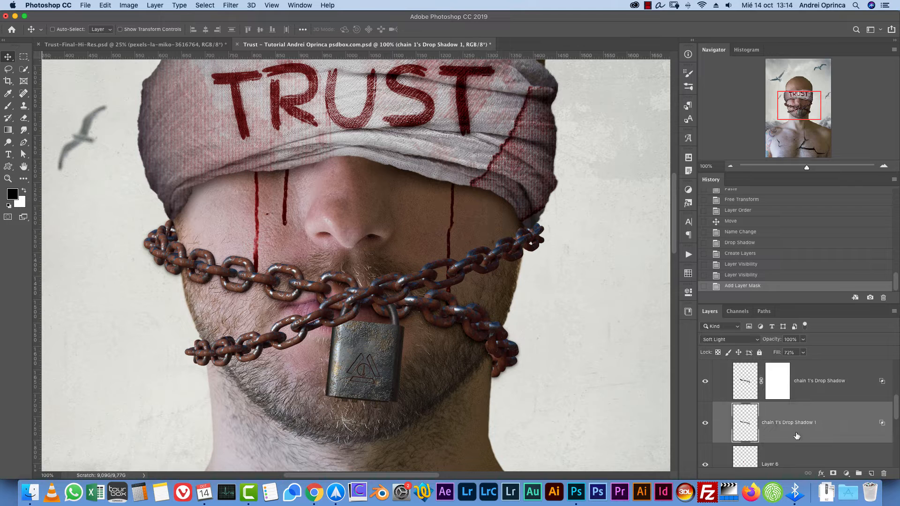
{"action": "left_click", "coordinate": [833, 473]}
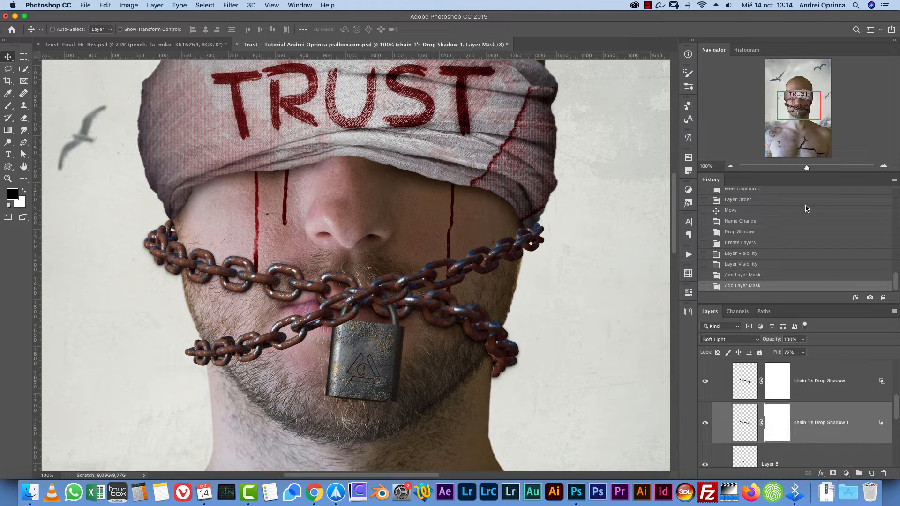
Load the Portrait layer's outline as a selection, target the chain 1's Drop Shadow layer and invert the selection
{"action": "mouse_move", "coordinate": [803, 110]}
{"action": "left_mouse_down"}
{"action": "mouse_move", "coordinate": [804, 125]}
{"action": "mouse_move", "coordinate": [804, 111]}
{"action": "left_mouse_up"}
{"action": "scroll", "coordinate": [896, 407], "scroll_direction": "down", "scroll_amount": 10}
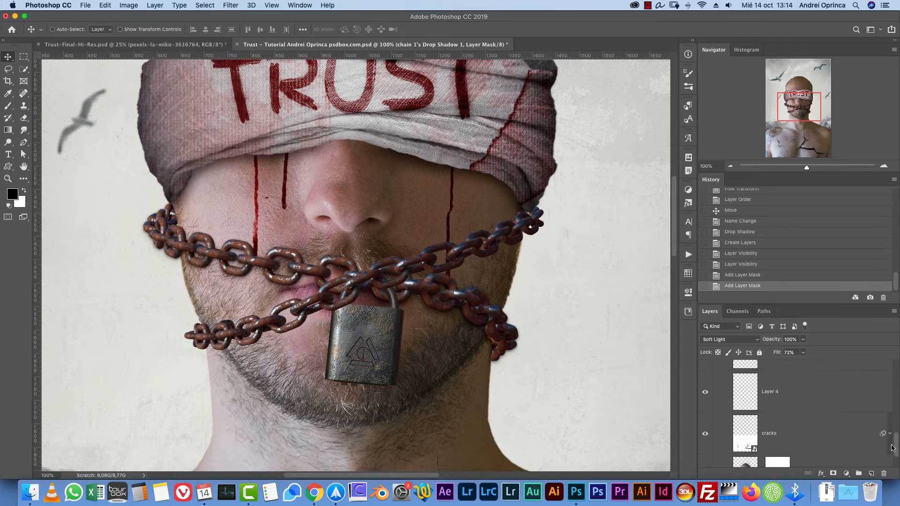
{"action": "left_click", "coordinate": [745, 436], "text": "ctrl"}
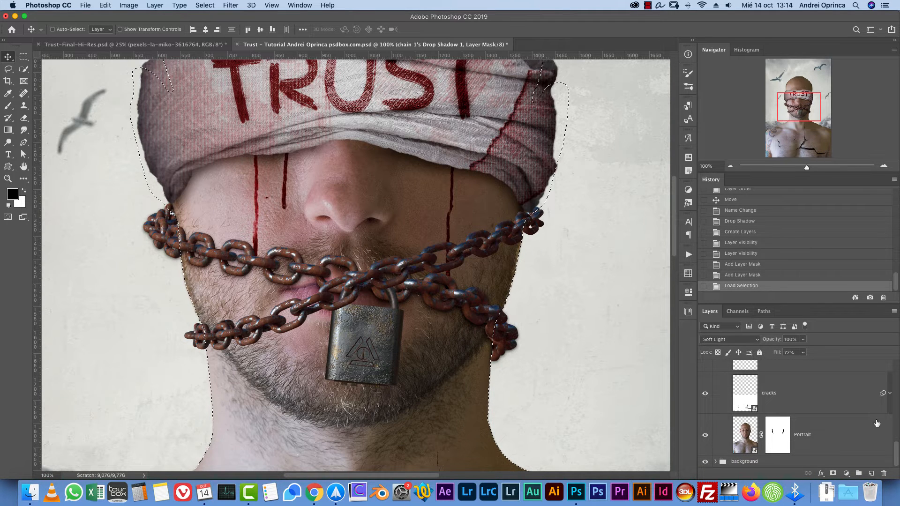
{"action": "scroll", "coordinate": [895, 371], "scroll_direction": "up", "scroll_amount": 5}
{"action": "scroll", "coordinate": [895, 375], "scroll_direction": "down", "scroll_amount": 3}
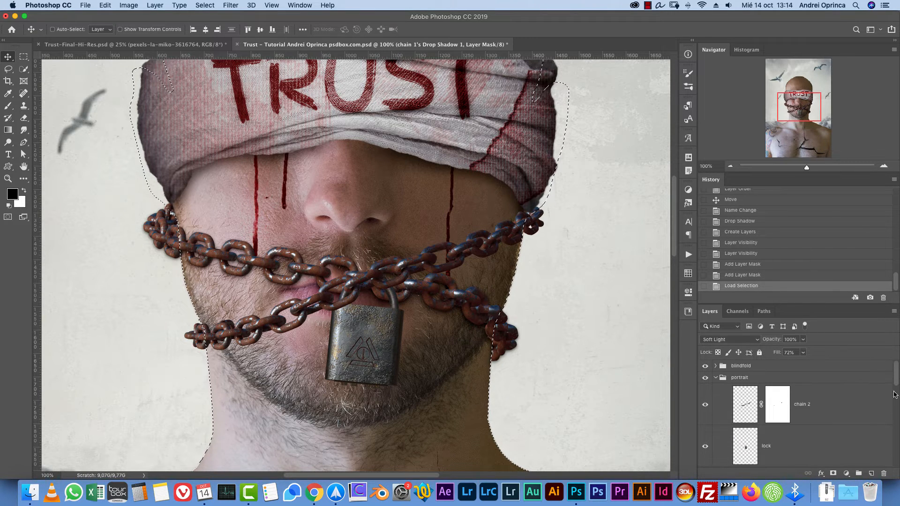
{"action": "left_click_drag", "start_coordinate": [895, 399], "coordinate": [895, 418]}
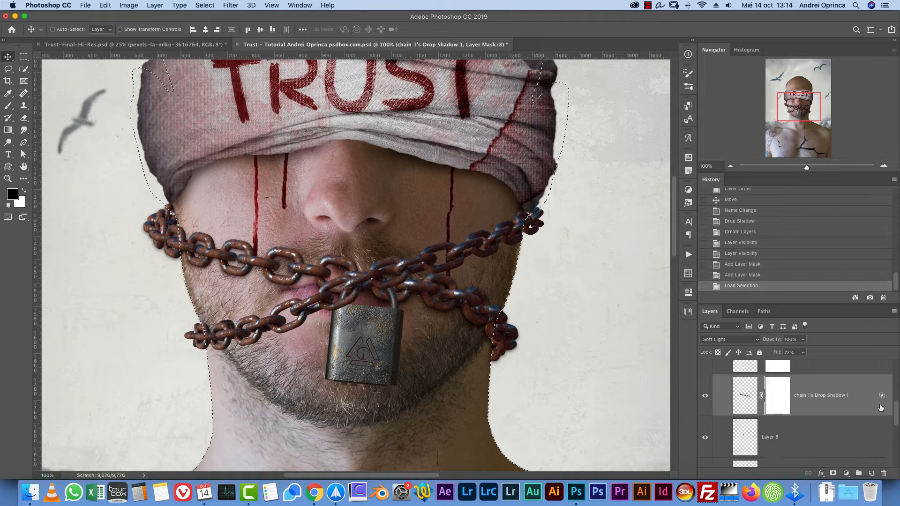
{"action": "left_click", "coordinate": [780, 373]}
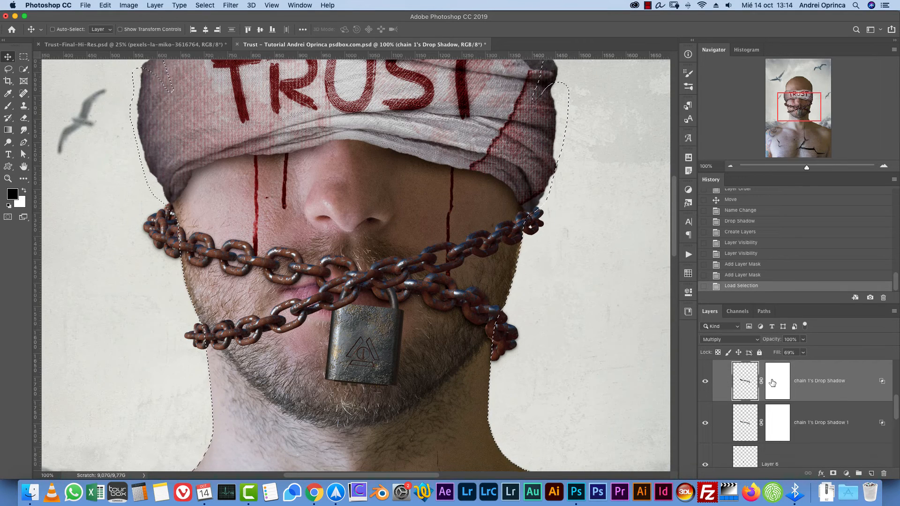
{"action": "key", "text": "super+shift+i"}
Paint black with a 100 px brush on the chain 1's Drop Shadow mask to hide the shadow beyond both sides of the face
{"action": "key", "text": "b"}
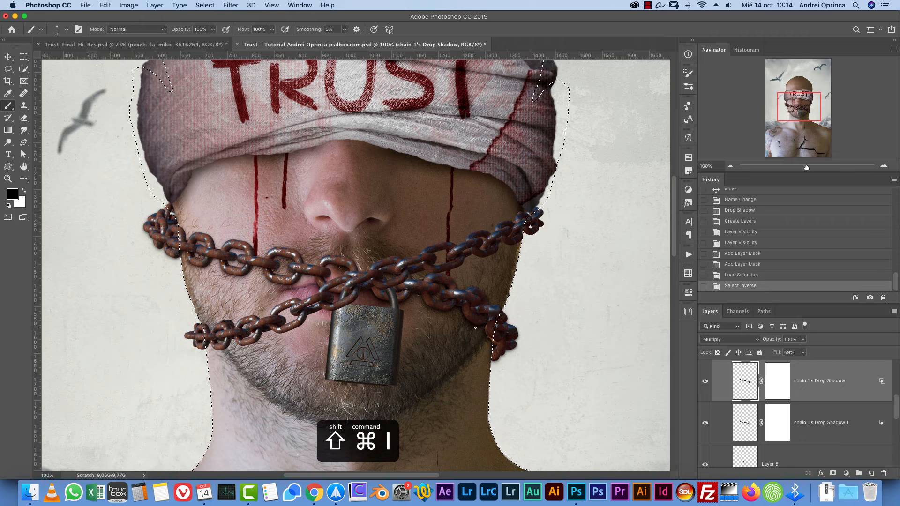
{"action": "key", "text": "]"}
{"action": "key", "text": "]"}
{"action": "key", "text": "]"}
{"action": "key", "text": "]"}
{"action": "key", "text": "]"}
{"action": "key", "text": "]"}
{"action": "key", "text": "]"}
{"action": "key", "text": "]"}
{"action": "key", "text": "]"}
{"action": "key", "text": "]"}
{"action": "key", "text": "]"}
{"action": "key", "text": "]"}
{"action": "key", "text": "]"}
{"action": "key", "text": "]"}
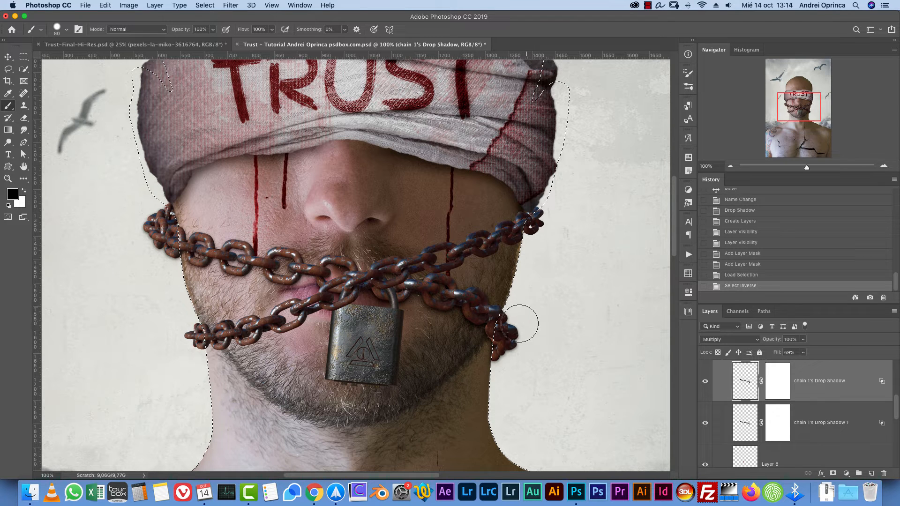
{"action": "left_click_drag", "start_coordinate": [518, 321], "coordinate": [508, 382]}
{"action": "key", "text": "super+z"}
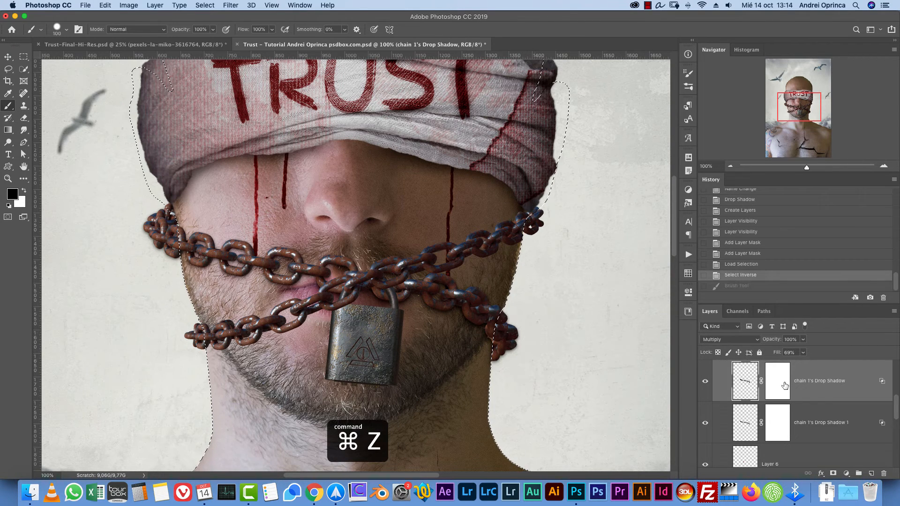
{"action": "left_click_drag", "start_coordinate": [528, 310], "coordinate": [507, 364]}
{"action": "mouse_move", "coordinate": [181, 235]}
{"action": "left_mouse_down"}
{"action": "mouse_move", "coordinate": [150, 214]}
{"action": "mouse_move", "coordinate": [162, 225]}
{"action": "mouse_move", "coordinate": [167, 277]}
{"action": "left_mouse_up"}
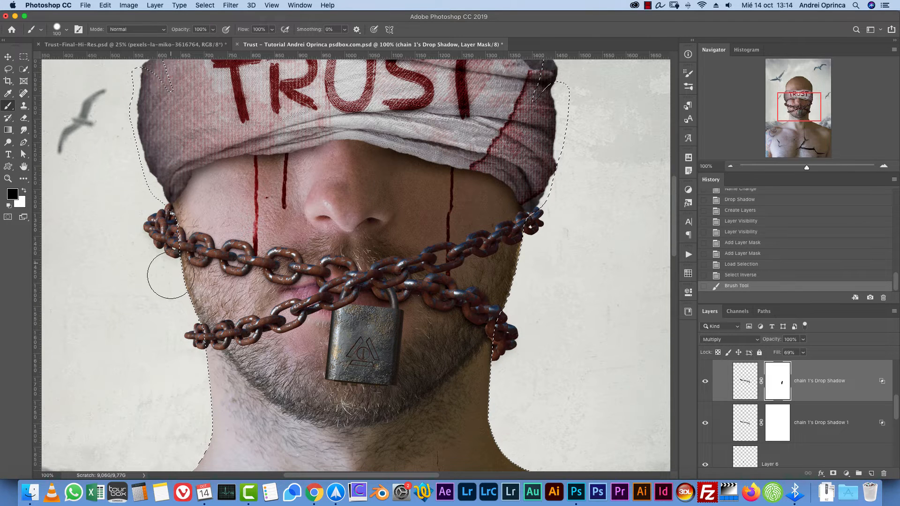
Mask out chain 1's Drop Shadow 1 beyond both sides of the face with the black brush, and deselect
{"action": "left_click", "coordinate": [782, 424]}
{"action": "left_click_drag", "start_coordinate": [558, 191], "coordinate": [550, 245]}
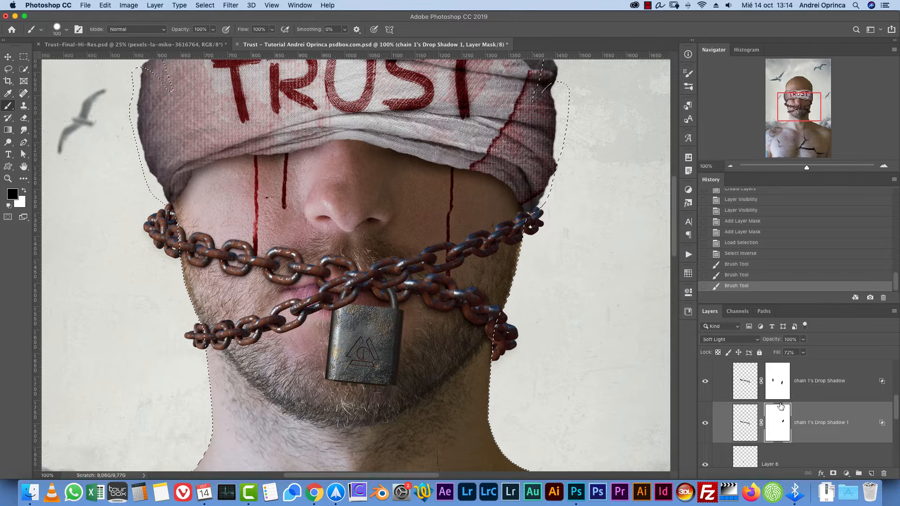
{"action": "mouse_move", "coordinate": [538, 202]}
{"action": "left_mouse_down"}
{"action": "mouse_move", "coordinate": [529, 263]}
{"action": "mouse_move", "coordinate": [492, 370]}
{"action": "left_mouse_up"}
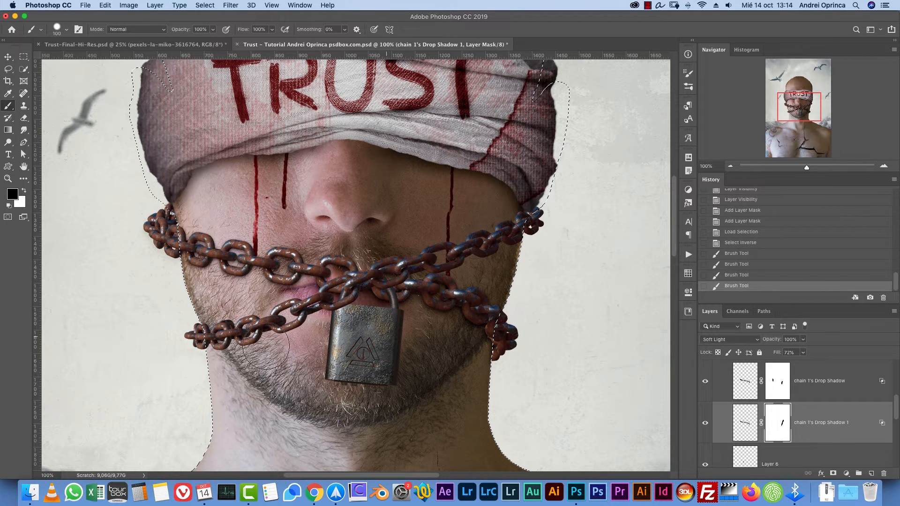
{"action": "mouse_move", "coordinate": [142, 230]}
{"action": "left_mouse_down"}
{"action": "mouse_move", "coordinate": [167, 254]}
{"action": "mouse_move", "coordinate": [180, 251]}
{"action": "mouse_move", "coordinate": [178, 213]}
{"action": "left_mouse_up"}
{"action": "key", "text": "super+d"}
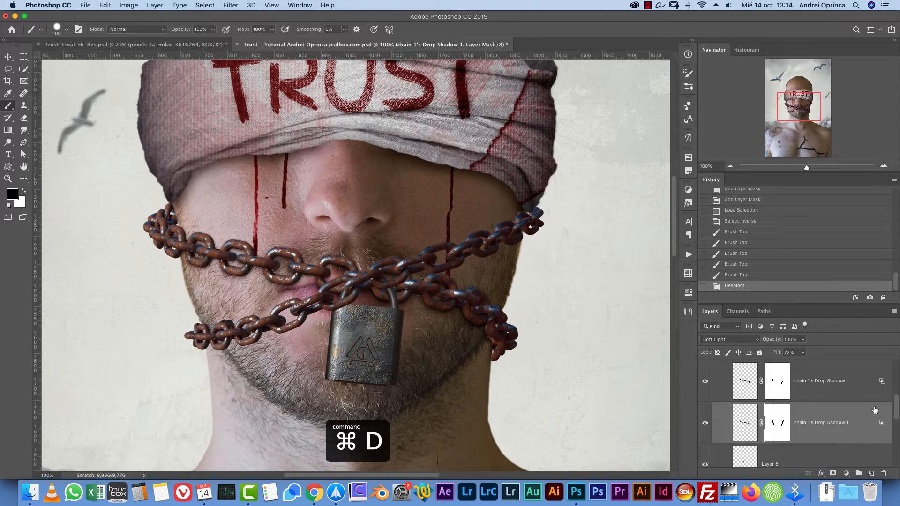
Apply two drop shadows to chain 2: Multiply at 90°, 2 px distance, 7 px size, and Soft Light at 81°, 10 px distance, 14 px size
{"action": "scroll", "coordinate": [892, 410], "scroll_direction": "down", "scroll_amount": 2}
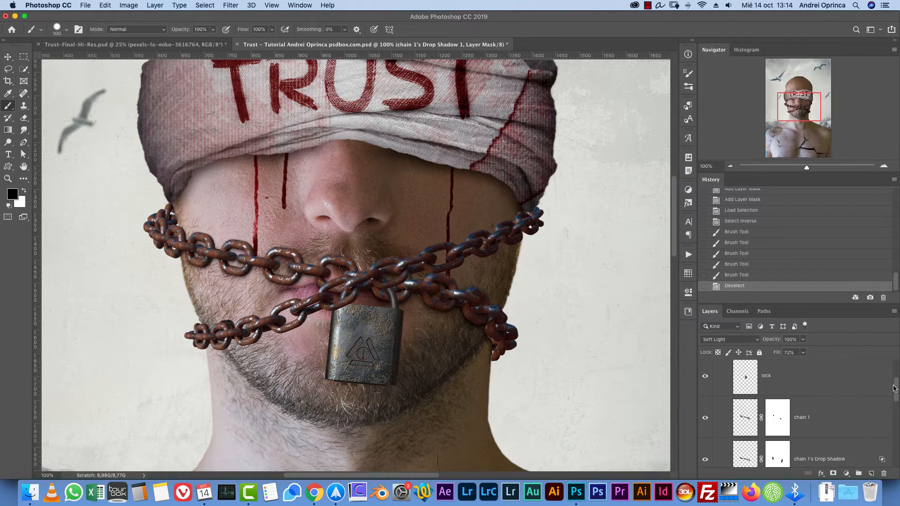
{"action": "scroll", "coordinate": [892, 411], "scroll_direction": "up", "scroll_amount": 5}
{"action": "left_click", "coordinate": [850, 413]}
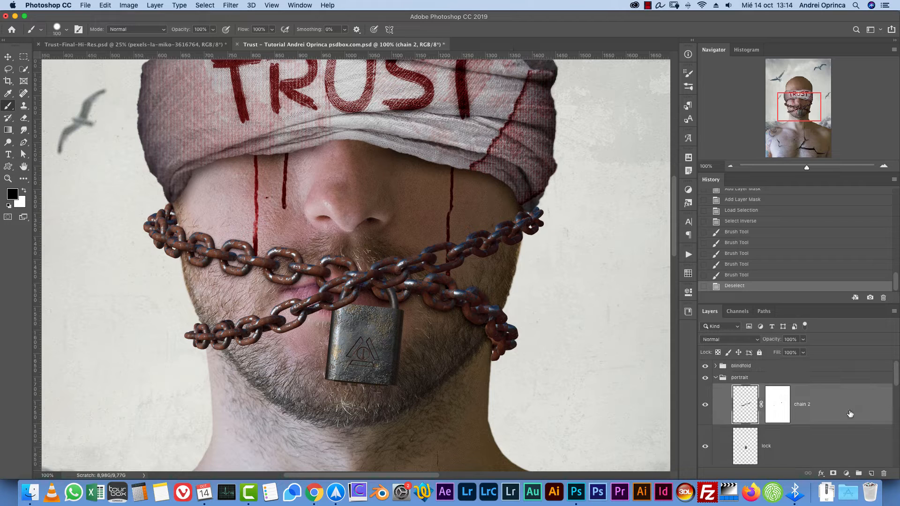
{"action": "double_click", "coordinate": [858, 399]}
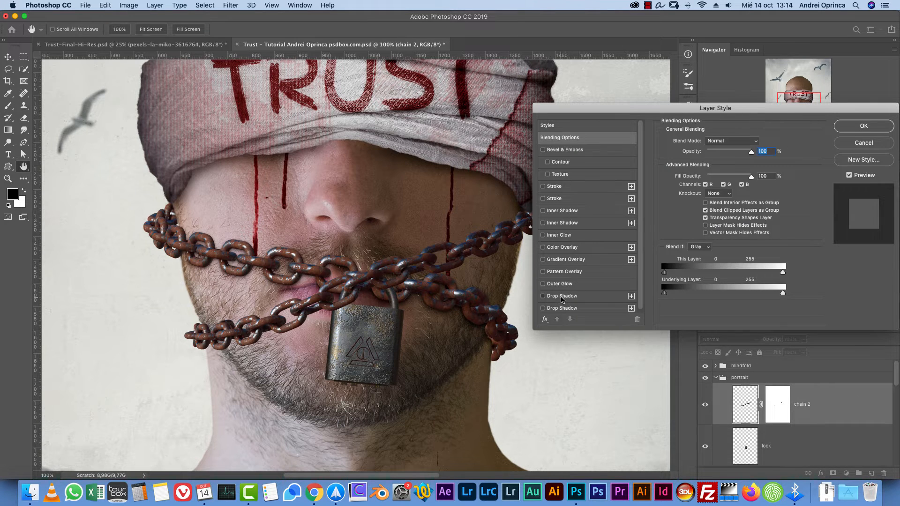
{"action": "left_click", "coordinate": [562, 300]}
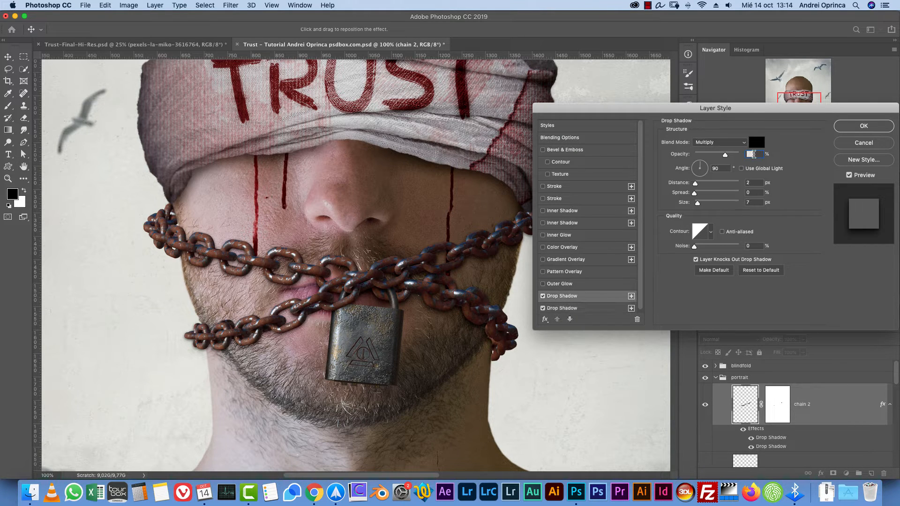
{"action": "left_click", "coordinate": [572, 308]}
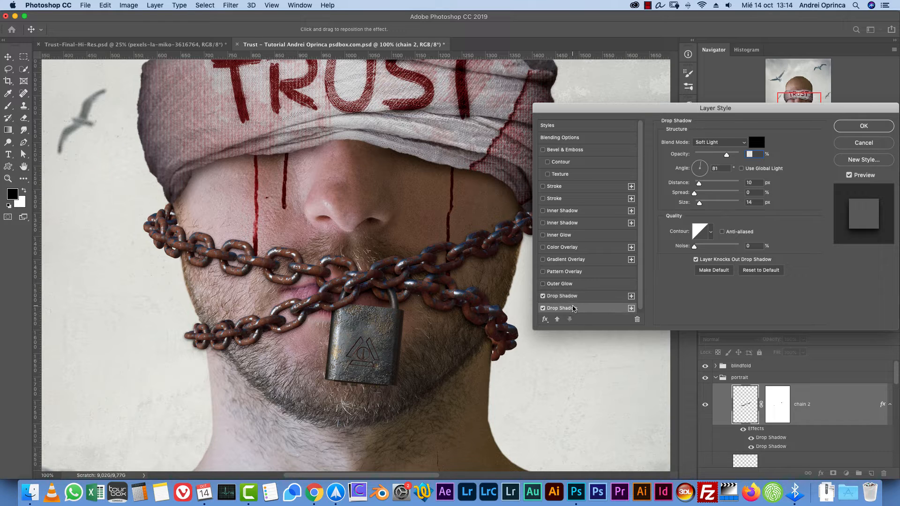
{"action": "left_click", "coordinate": [576, 296]}
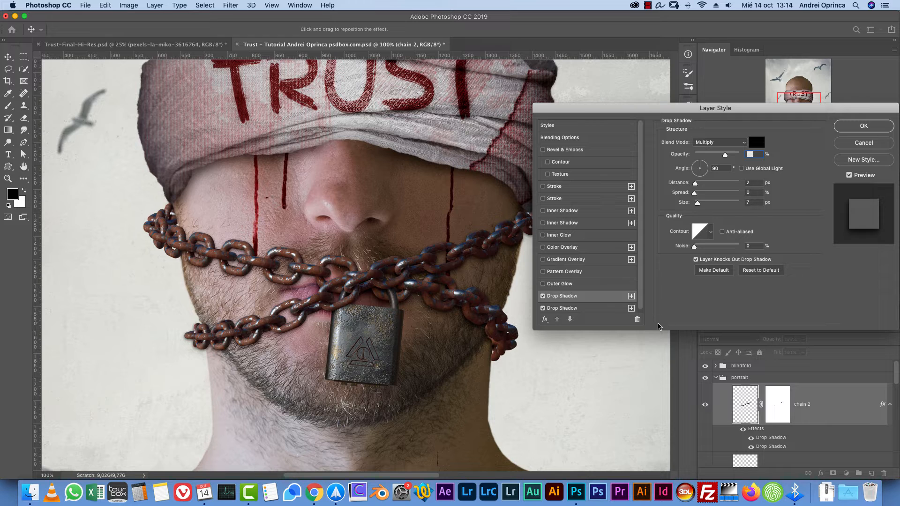
{"action": "left_click", "coordinate": [572, 309]}
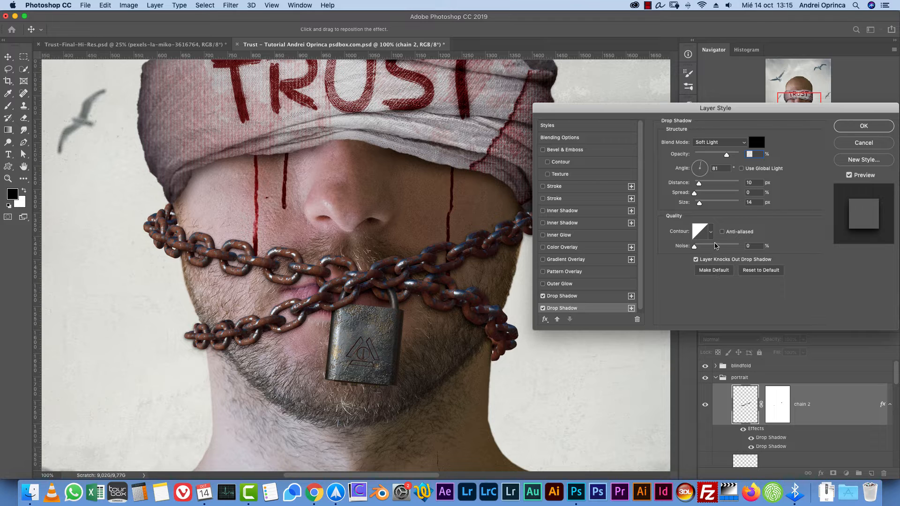
{"action": "left_click", "coordinate": [864, 127]}
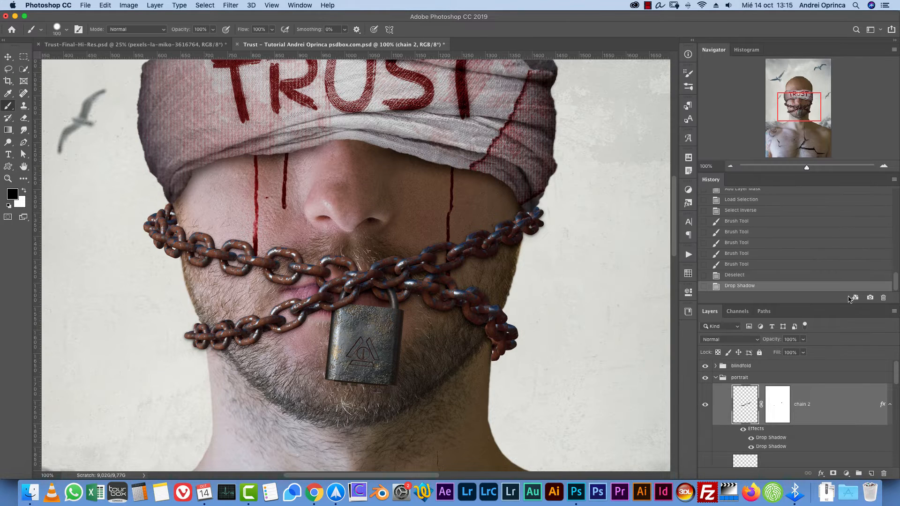
Convert chain 2's drop shadow effects into separate layers and add a layer mask to each
{"action": "right_click", "coordinate": [883, 404]}
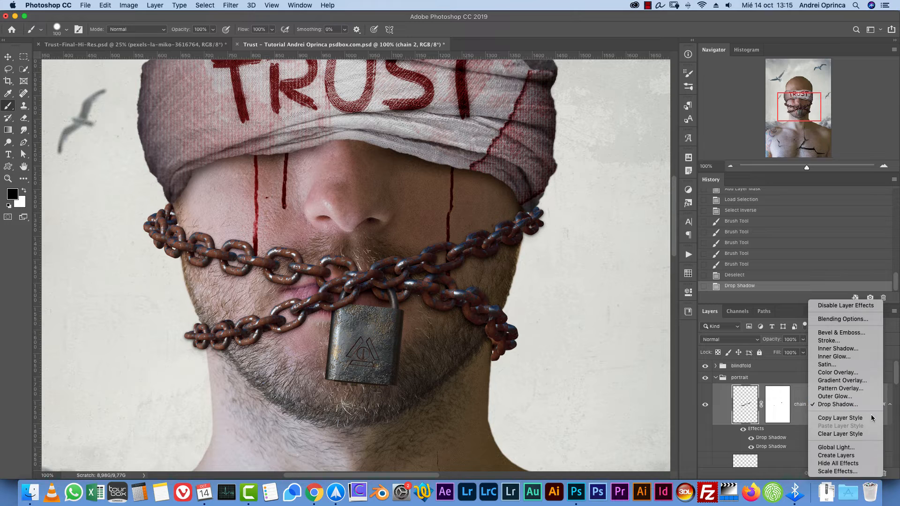
{"action": "left_click", "coordinate": [851, 458]}
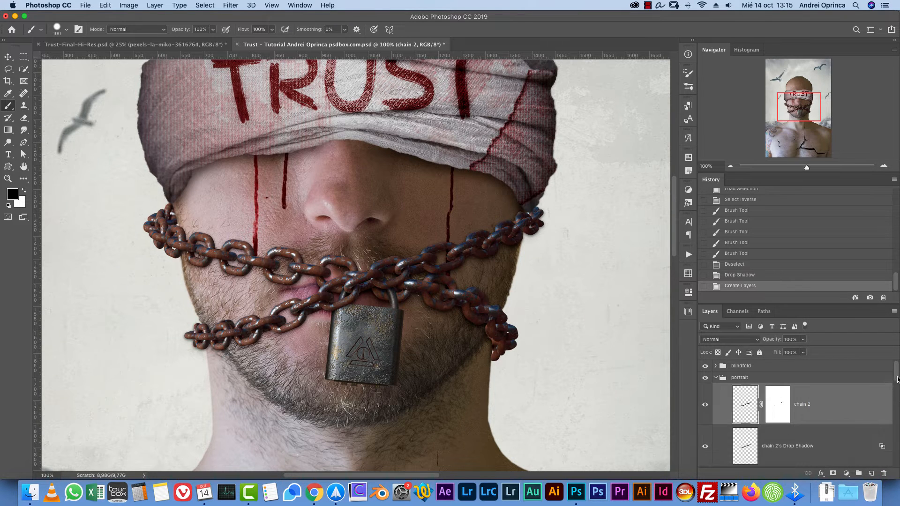
{"action": "left_click_drag", "start_coordinate": [897, 379], "coordinate": [897, 391]}
{"action": "left_click", "coordinate": [852, 402]}
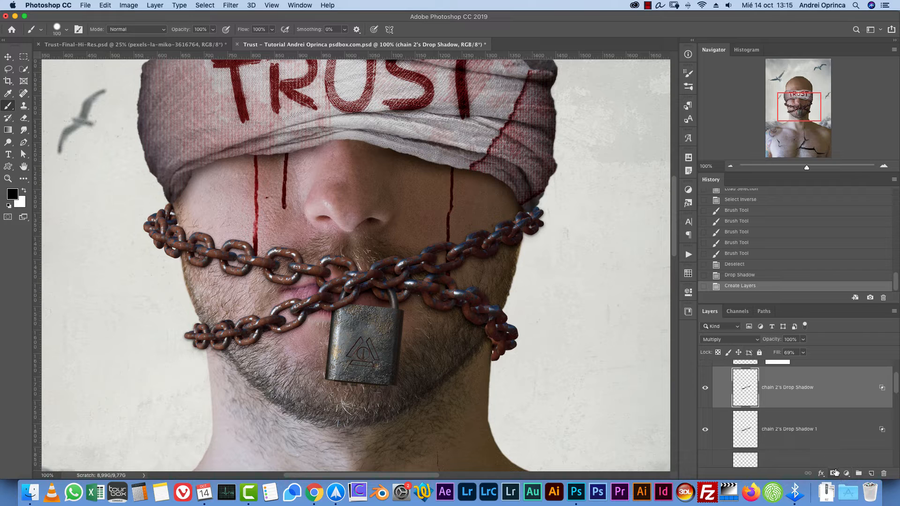
{"action": "left_click", "coordinate": [833, 474]}
{"action": "key", "text": "alt+bracketleft"}
{"action": "left_click", "coordinate": [832, 473]}
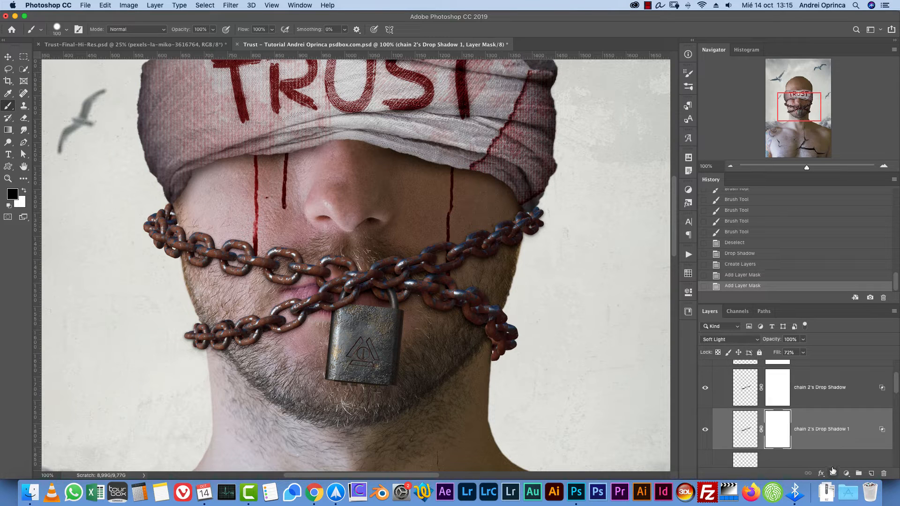
Load the Portrait layer's outline as a selection and invert it to select the area outside the man
{"action": "key", "text": "v"}
{"action": "left_click_drag", "start_coordinate": [895, 384], "coordinate": [895, 457]}
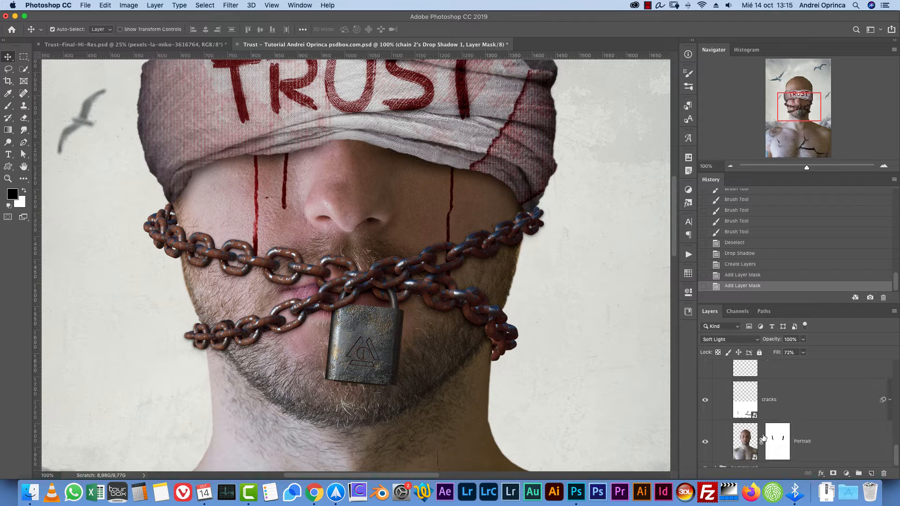
{"action": "left_click", "coordinate": [748, 445], "text": "super"}
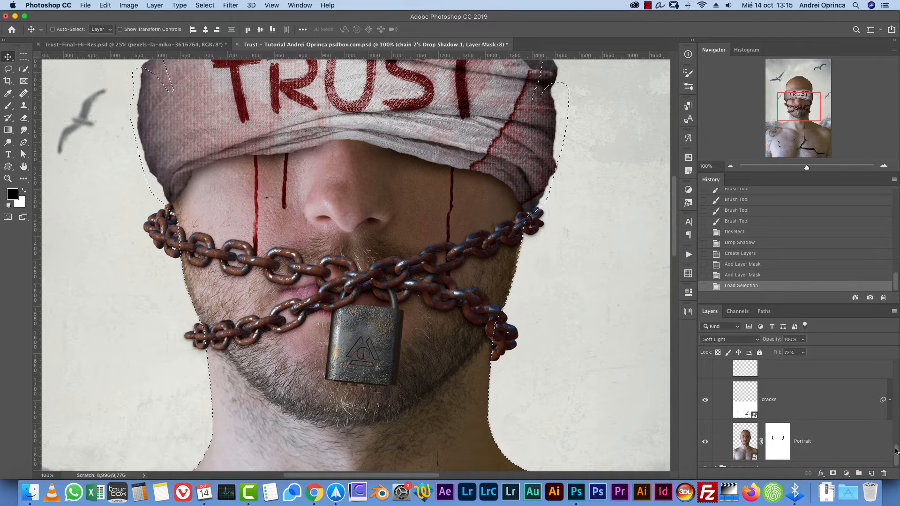
{"action": "left_click_drag", "start_coordinate": [896, 452], "coordinate": [897, 372]}
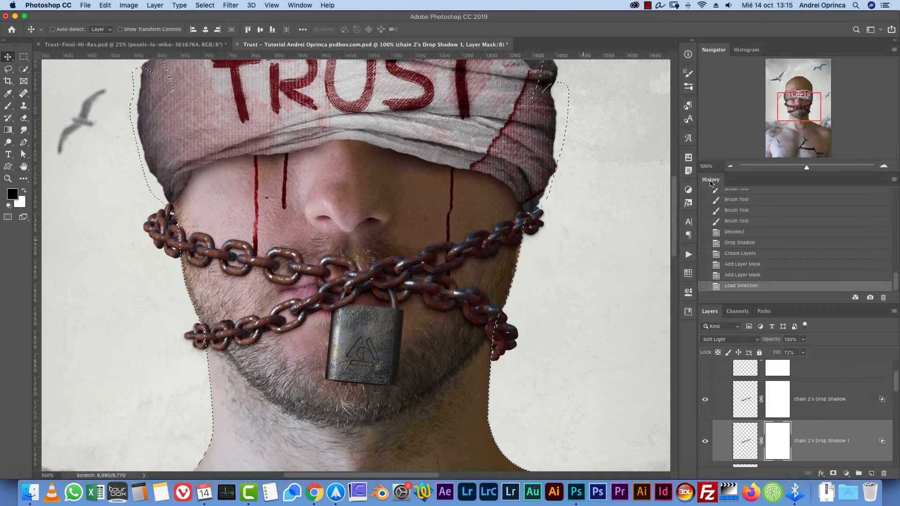
{"action": "key", "text": "super+minus"}
{"action": "key", "text": "super+minus"}
{"action": "key", "text": "super+minus"}
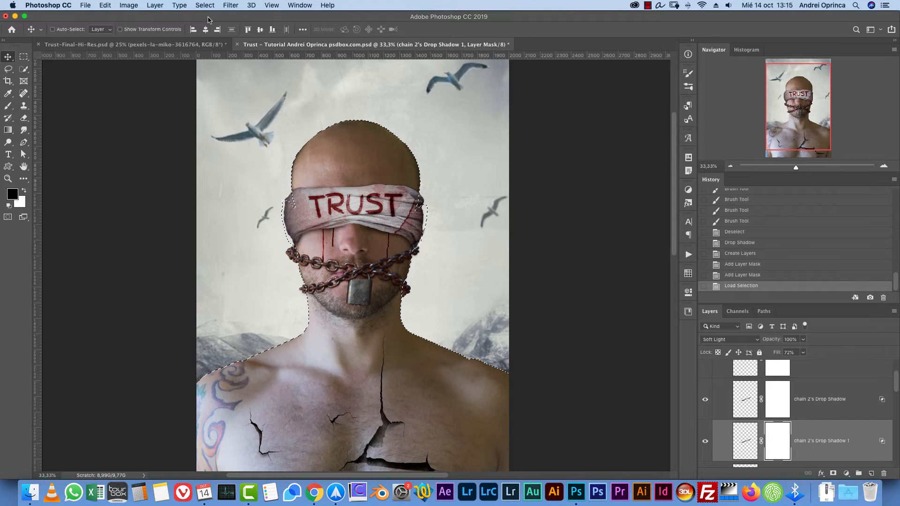
{"action": "left_click", "coordinate": [205, 5]}
{"action": "left_click", "coordinate": [216, 43]}
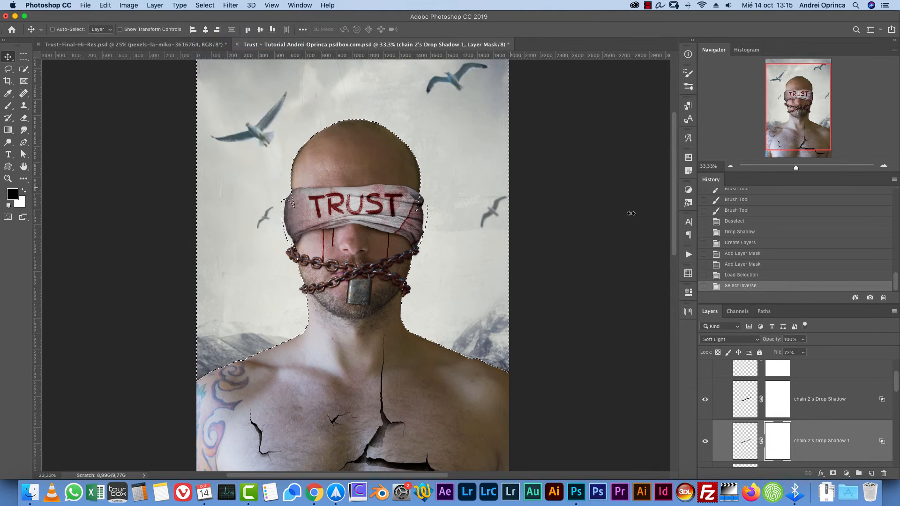
{"action": "key", "text": "super+plus"}
{"action": "key", "text": "super+plus"}
{"action": "key", "text": "super+plus"}
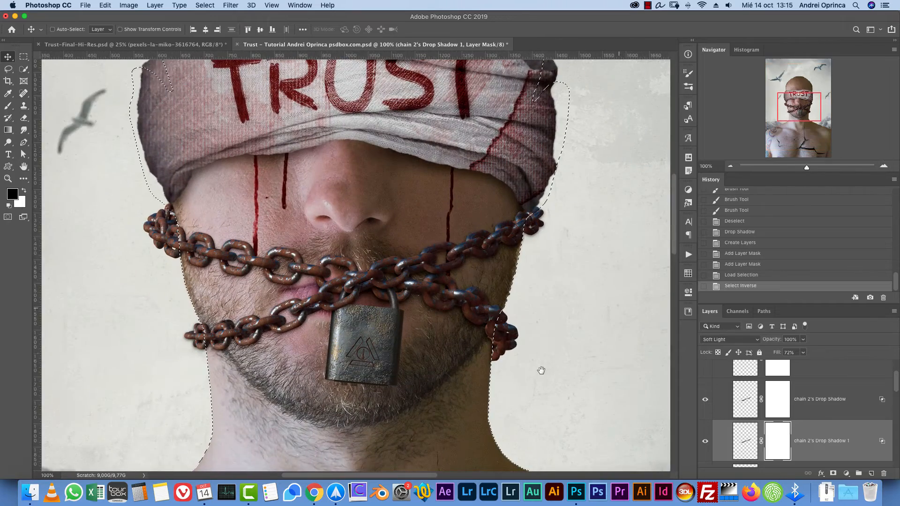
Mask out chain 2's Drop Shadow 1 beyond both sides of the face with the 100 px black brush
{"action": "left_click_drag", "start_coordinate": [541, 371], "coordinate": [522, 385]}
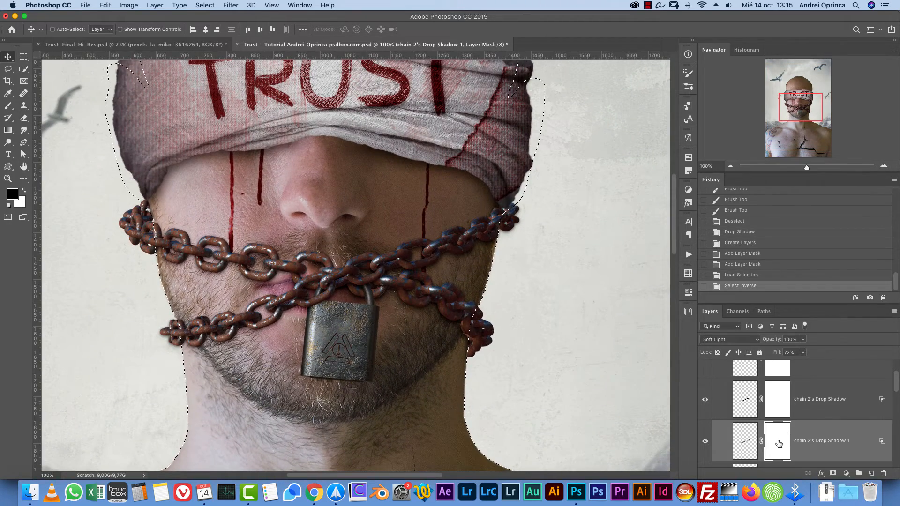
{"action": "key", "text": "b"}
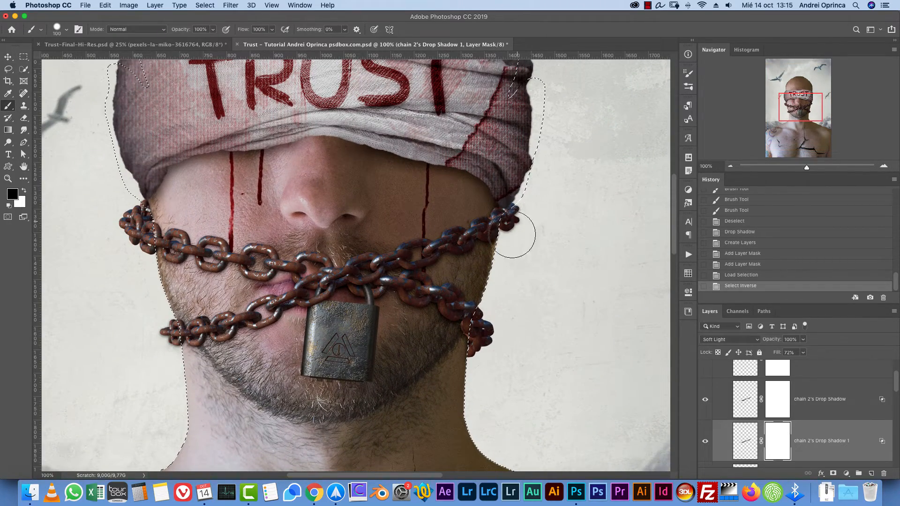
{"action": "left_click_drag", "start_coordinate": [523, 208], "coordinate": [515, 234]}
{"action": "left_click_drag", "start_coordinate": [165, 312], "coordinate": [171, 342]}
Paint black on the mask of chain 2's other Drop Shadow layer beyond both sides of the face, and deselect
{"action": "left_click", "coordinate": [777, 399]}
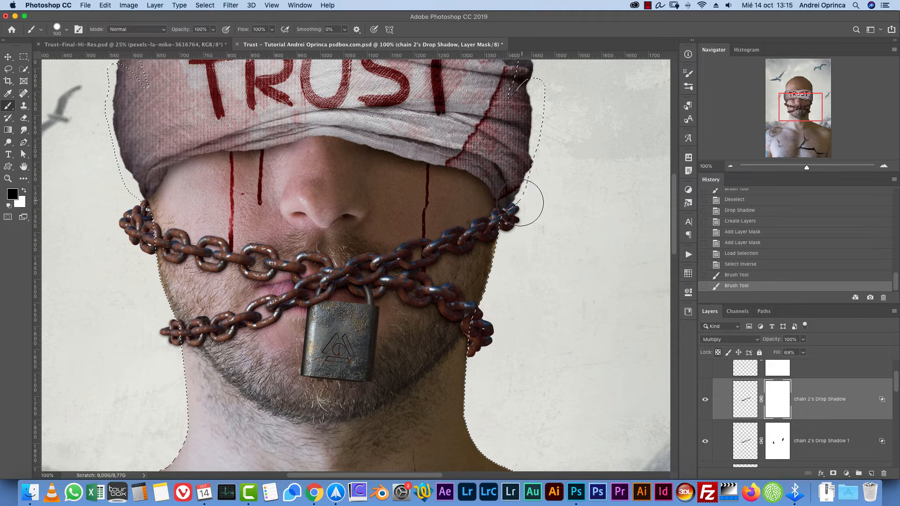
{"action": "mouse_move", "coordinate": [520, 202]}
{"action": "left_mouse_down"}
{"action": "mouse_move", "coordinate": [511, 239]}
{"action": "mouse_move", "coordinate": [511, 221]}
{"action": "left_mouse_up"}
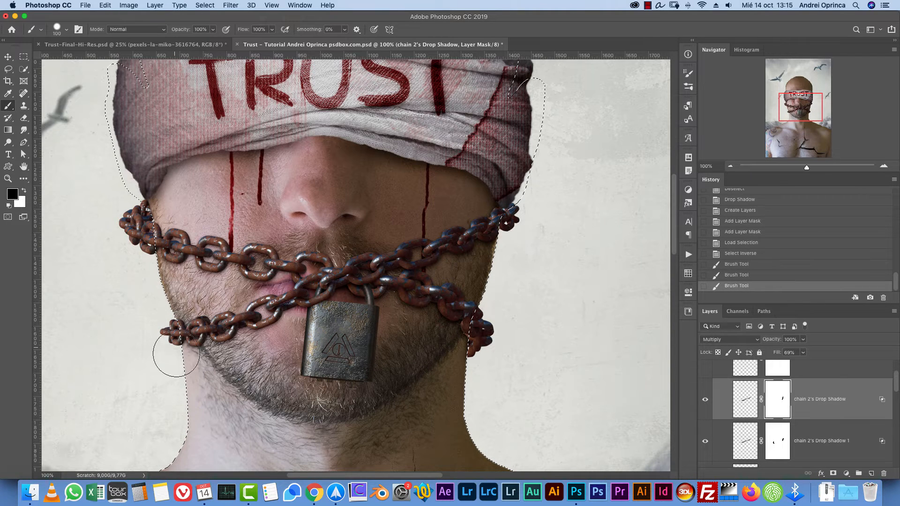
{"action": "mouse_move", "coordinate": [176, 354]}
{"action": "left_mouse_down"}
{"action": "mouse_move", "coordinate": [167, 328]}
{"action": "mouse_move", "coordinate": [190, 345]}
{"action": "left_mouse_up"}
{"action": "key", "text": "super+d"}
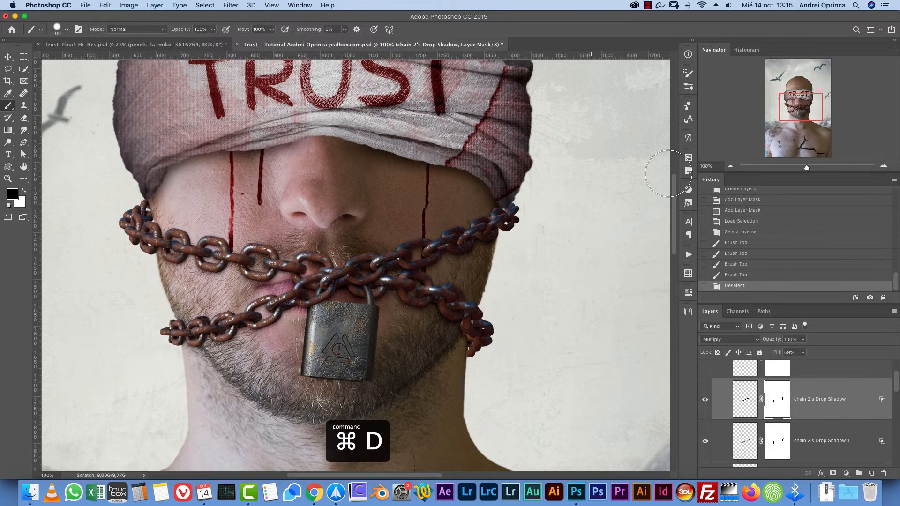
{"action": "left_click", "coordinate": [730, 166]}
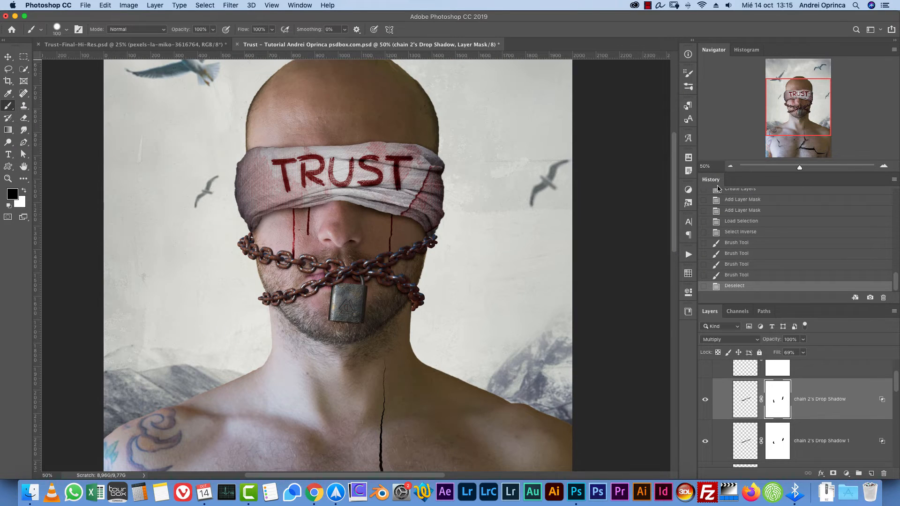
{"action": "left_click", "coordinate": [883, 166]}
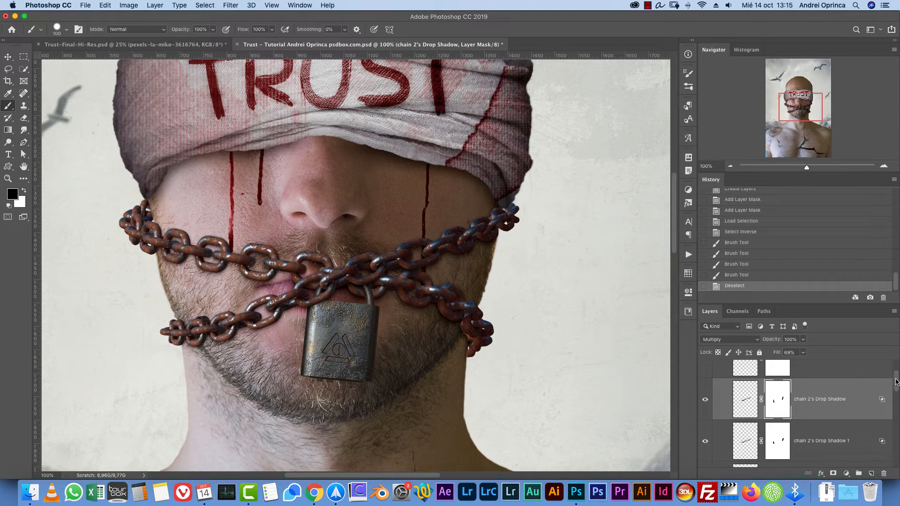
Add a new empty layer above chain 2 and clip it to the chain
{"action": "left_click_drag", "start_coordinate": [895, 382], "coordinate": [896, 375]}
{"action": "left_click", "coordinate": [865, 400]}
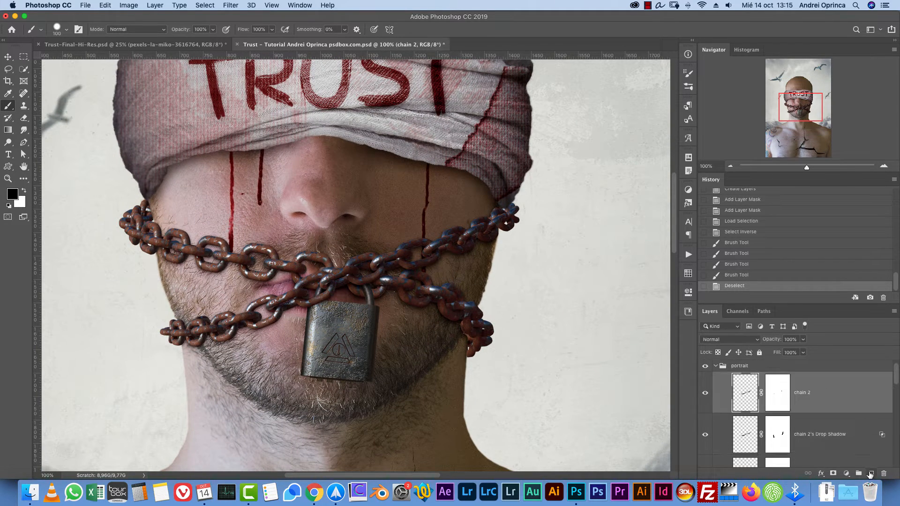
{"action": "left_click", "coordinate": [870, 473]}
{"action": "left_click", "coordinate": [840, 411], "text": "alt"}
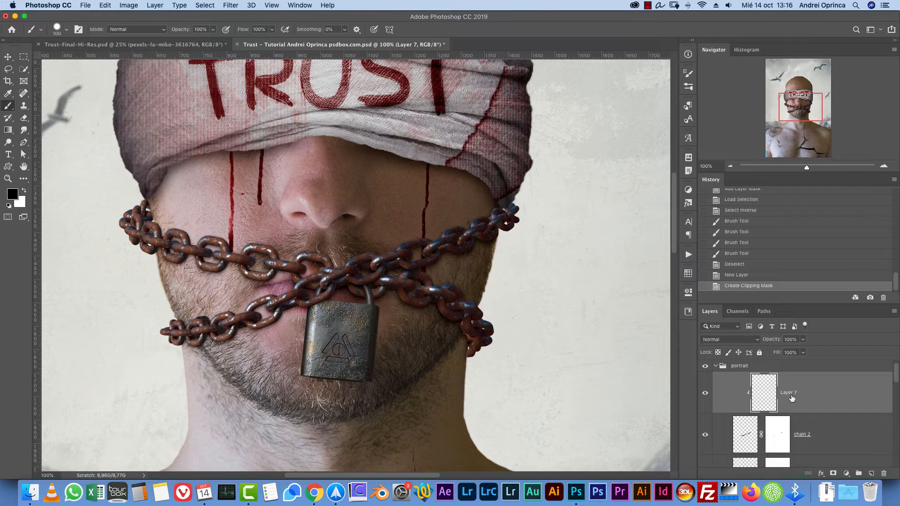
Set up a smaller Soft Round black brush with 50% opacity and 20% flow for shading the chain
{"action": "left_click", "coordinate": [883, 166]}
{"action": "left_click_drag", "start_coordinate": [556, 335], "coordinate": [385, 281]}
{"action": "right_click", "coordinate": [416, 308]}
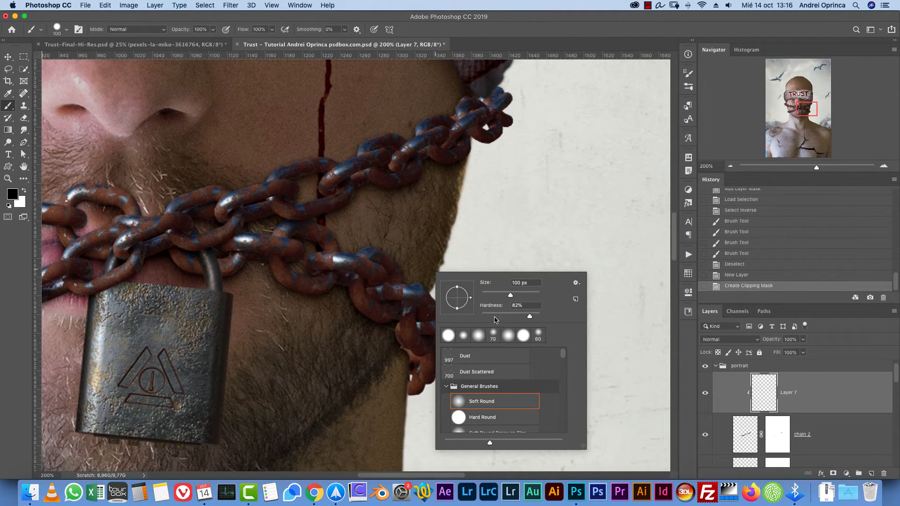
{"action": "left_click", "coordinate": [763, 393]}
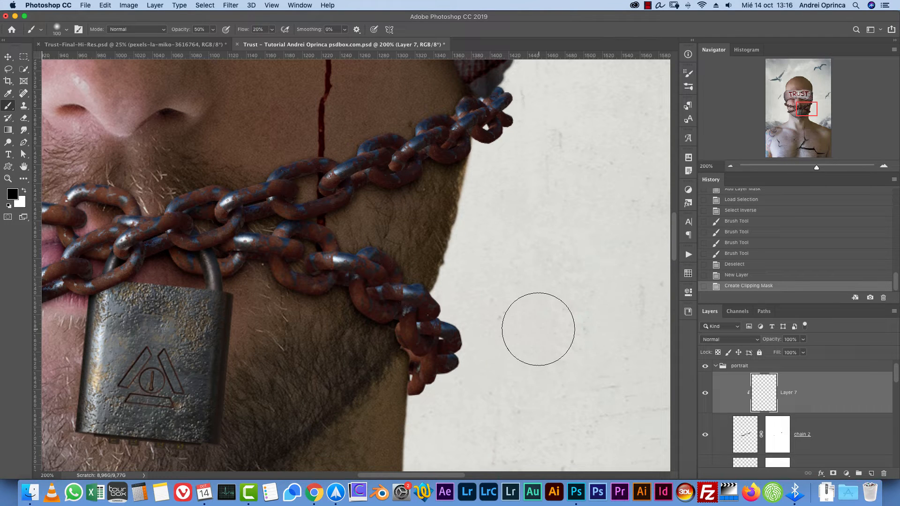
{"action": "key", "text": "bracketleft"}
{"action": "key", "text": "bracketleft"}
{"action": "key", "text": "bracketleft"}
{"action": "key", "text": "bracketleft"}
{"action": "key", "text": "bracketleft"}
Try to shade the end of the lower chain on the shadowed cheek, toggling the clipped layer's and chain 2's visibility to compare
{"action": "mouse_move", "coordinate": [420, 378]}
{"action": "left_mouse_down"}
{"action": "mouse_move", "coordinate": [418, 395]}
{"action": "mouse_move", "coordinate": [415, 386]}
{"action": "left_mouse_up"}
{"action": "key", "text": "bracketleft"}
{"action": "left_click_drag", "start_coordinate": [415, 378], "coordinate": [414, 387]}
{"action": "mouse_move", "coordinate": [414, 384]}
{"action": "left_mouse_down"}
{"action": "mouse_move", "coordinate": [414, 394]}
{"action": "mouse_move", "coordinate": [411, 387]}
{"action": "left_mouse_up"}
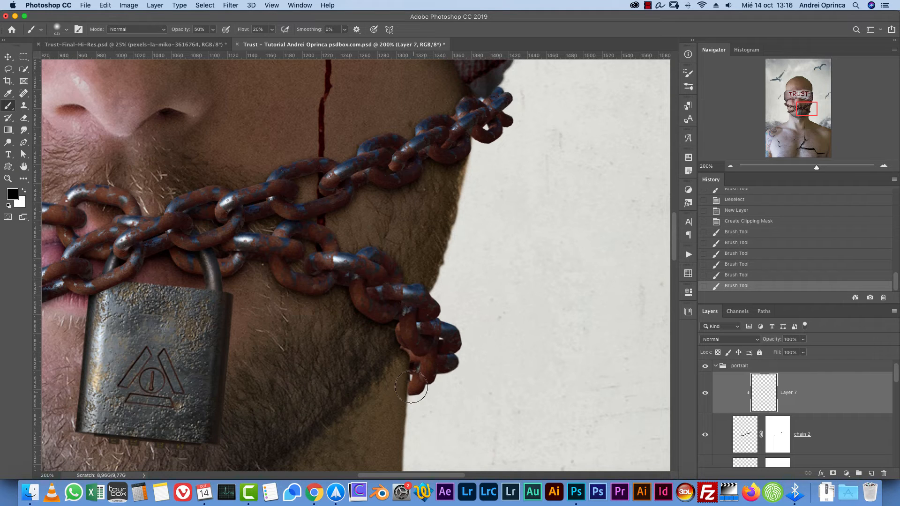
{"action": "left_click", "coordinate": [704, 393]}
{"action": "left_click", "coordinate": [704, 394]}
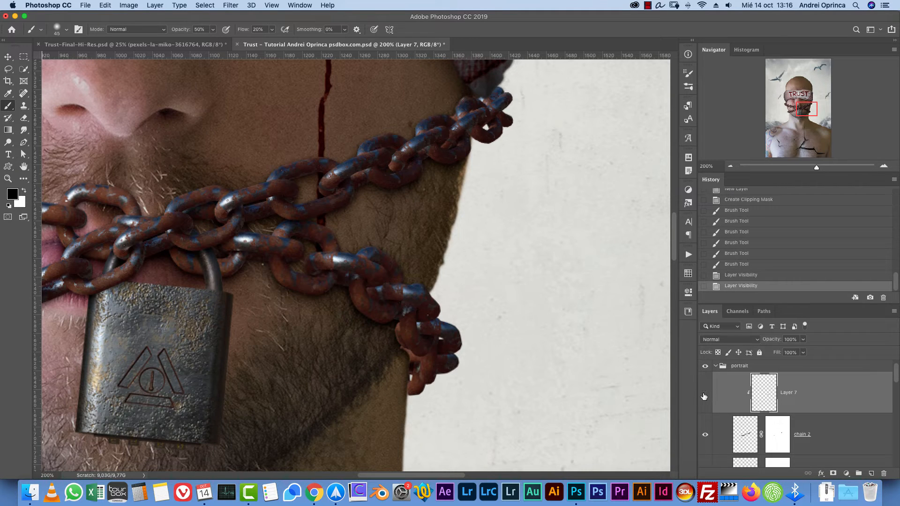
{"action": "left_click", "coordinate": [704, 394]}
{"action": "left_click", "coordinate": [705, 394]}
{"action": "left_click", "coordinate": [705, 434]}
{"action": "left_click", "coordinate": [705, 435]}
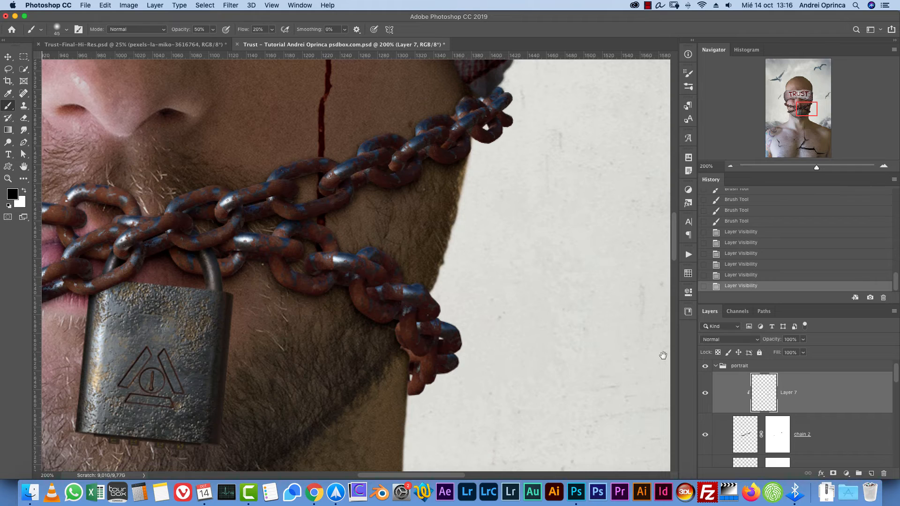
Paint soft black shading along chain 2's links on the shadowed cheek with the brush enlarged beyond 70 px
{"action": "scroll", "coordinate": [663, 355], "scroll_direction": "up", "scroll_amount": 5}
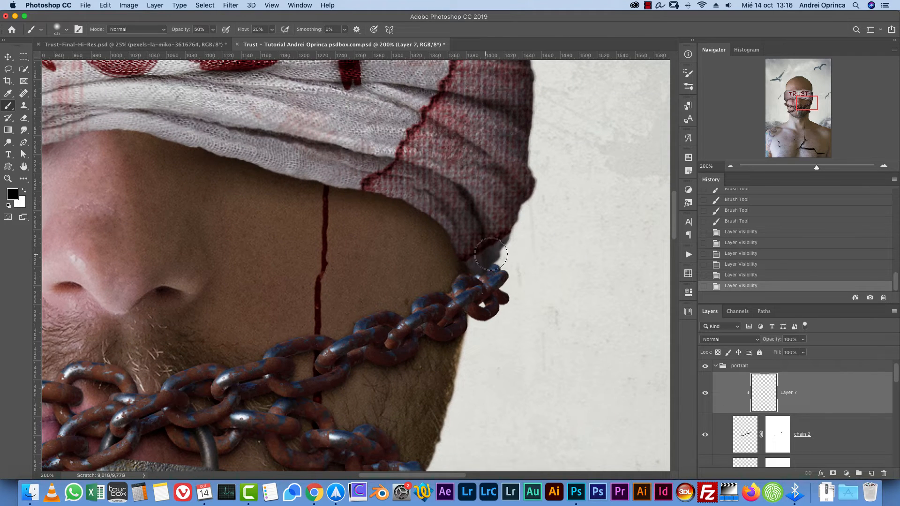
{"action": "mouse_move", "coordinate": [492, 252]}
{"action": "left_mouse_down"}
{"action": "mouse_move", "coordinate": [468, 265]}
{"action": "mouse_move", "coordinate": [464, 288]}
{"action": "left_mouse_up"}
{"action": "key", "text": "bracketright"}
{"action": "key", "text": "bracketright"}
{"action": "key", "text": "bracketright"}
{"action": "key", "text": "bracketright"}
{"action": "key", "text": "bracketright"}
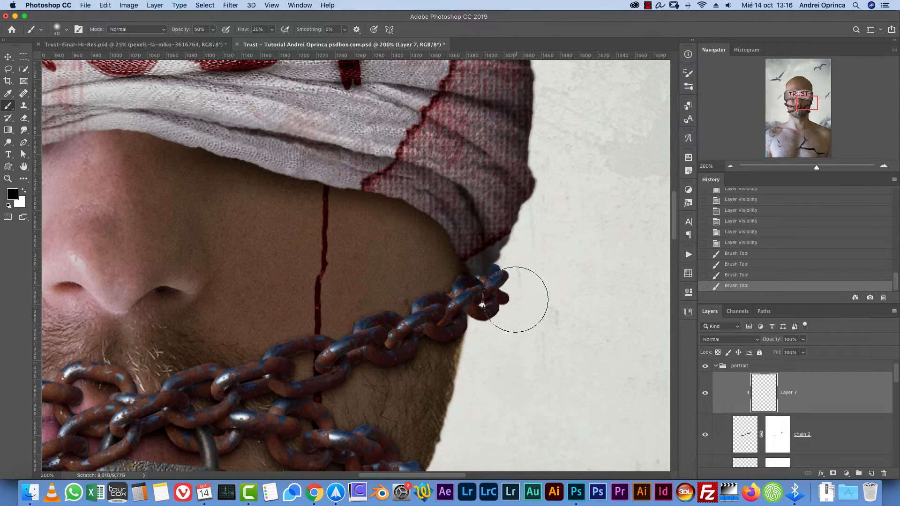
{"action": "key", "text": "bracketright"}
{"action": "mouse_move", "coordinate": [521, 285]}
{"action": "left_mouse_down"}
{"action": "mouse_move", "coordinate": [505, 306]}
{"action": "mouse_move", "coordinate": [520, 293]}
{"action": "mouse_move", "coordinate": [447, 330]}
{"action": "mouse_move", "coordinate": [504, 287]}
{"action": "mouse_move", "coordinate": [414, 339]}
{"action": "left_mouse_up"}
{"action": "left_click_drag", "start_coordinate": [478, 306], "coordinate": [394, 353]}
{"action": "key", "text": "bracketleft"}
{"action": "key", "text": "bracketleft"}
{"action": "key", "text": "bracketleft"}
{"action": "left_click_drag", "start_coordinate": [436, 307], "coordinate": [323, 344]}
Turn on the brush's Transfer option and clear everything painted on the layer clipped to chain 2
{"action": "key", "text": "F5"}
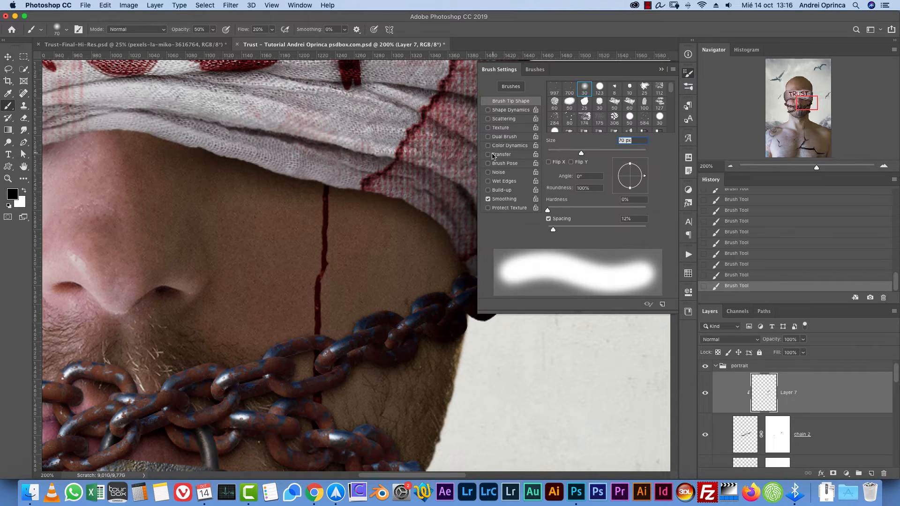
{"action": "left_click", "coordinate": [487, 154]}
{"action": "left_click", "coordinate": [661, 69]}
{"action": "key", "text": "super+a"}
{"action": "key", "text": "BackSpace"}
{"action": "key", "text": "super+d"}
Repaint soft black shading along chain 2's links on the shadowed cheek, shrinking the brush to 45 px, and compare with the layer hidden
{"action": "left_click_drag", "start_coordinate": [498, 277], "coordinate": [487, 302]}
{"action": "left_click_drag", "start_coordinate": [492, 282], "coordinate": [464, 293]}
{"action": "mouse_move", "coordinate": [473, 281]}
{"action": "left_mouse_down"}
{"action": "mouse_move", "coordinate": [422, 298]}
{"action": "mouse_move", "coordinate": [398, 324]}
{"action": "left_mouse_up"}
{"action": "left_click_drag", "start_coordinate": [489, 319], "coordinate": [403, 338]}
{"action": "key", "text": "bracketleft"}
{"action": "mouse_move", "coordinate": [346, 349]}
{"action": "left_mouse_down"}
{"action": "mouse_move", "coordinate": [266, 384]}
{"action": "mouse_move", "coordinate": [378, 321]}
{"action": "left_mouse_up"}
{"action": "key", "text": "bracketleft"}
{"action": "left_click_drag", "start_coordinate": [478, 309], "coordinate": [364, 336]}
{"action": "key", "text": "bracketleft"}
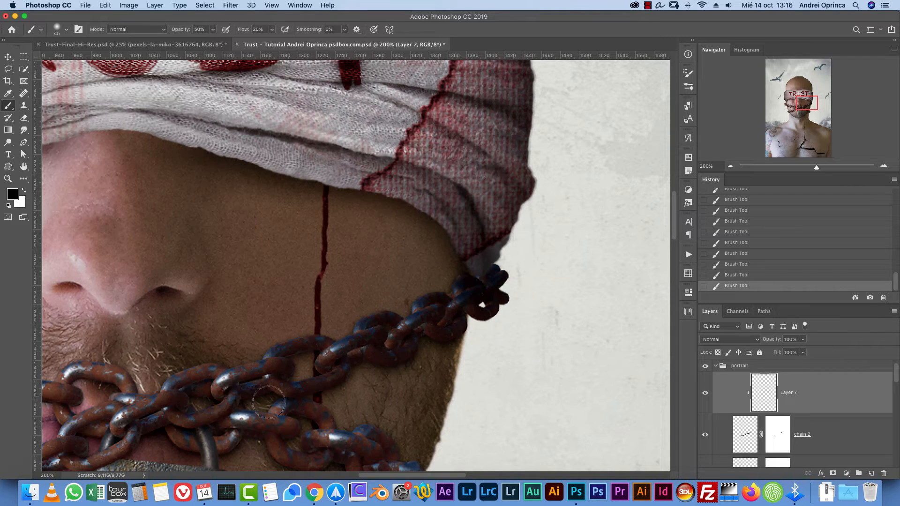
{"action": "left_click_drag", "start_coordinate": [289, 389], "coordinate": [568, 293]}
{"action": "left_click", "coordinate": [705, 392]}
{"action": "left_click", "coordinate": [705, 392]}
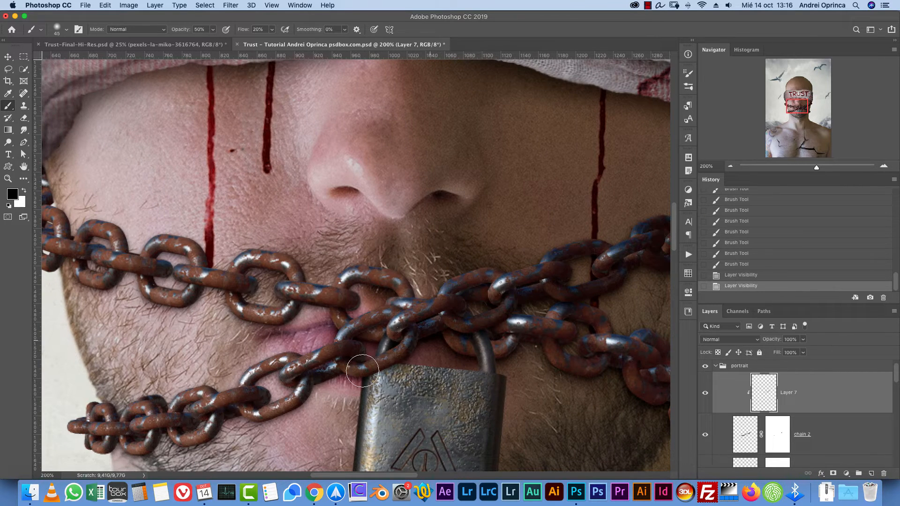
Paint soft black shading along the undersides of chain 2's links from the padlock to the chain's end on the lit cheek
{"action": "left_click_drag", "start_coordinate": [363, 371], "coordinate": [379, 367]}
{"action": "left_click_drag", "start_coordinate": [340, 373], "coordinate": [318, 381]}
{"action": "left_click_drag", "start_coordinate": [308, 396], "coordinate": [292, 410]}
{"action": "left_click_drag", "start_coordinate": [281, 414], "coordinate": [264, 411]}
{"action": "left_click_drag", "start_coordinate": [212, 430], "coordinate": [195, 440]}
{"action": "left_click_drag", "start_coordinate": [159, 443], "coordinate": [137, 452]}
{"action": "left_click_drag", "start_coordinate": [111, 448], "coordinate": [103, 451]}
Rename the shading layer clipped to chain 2 as "chain 2 shadow"
{"action": "double_click", "coordinate": [788, 392]}
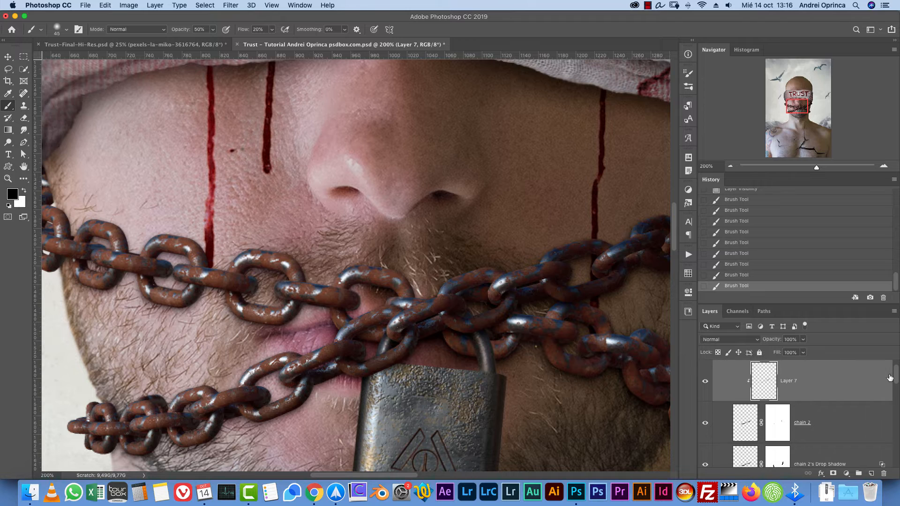
{"action": "type", "text": "chain 2 shadow"}
{"action": "key", "text": "Return"}
Create a new layer clipped to chain 1 and paint soft black shading over the chain's links at both ends
{"action": "key", "text": "super+shift+alt+n"}
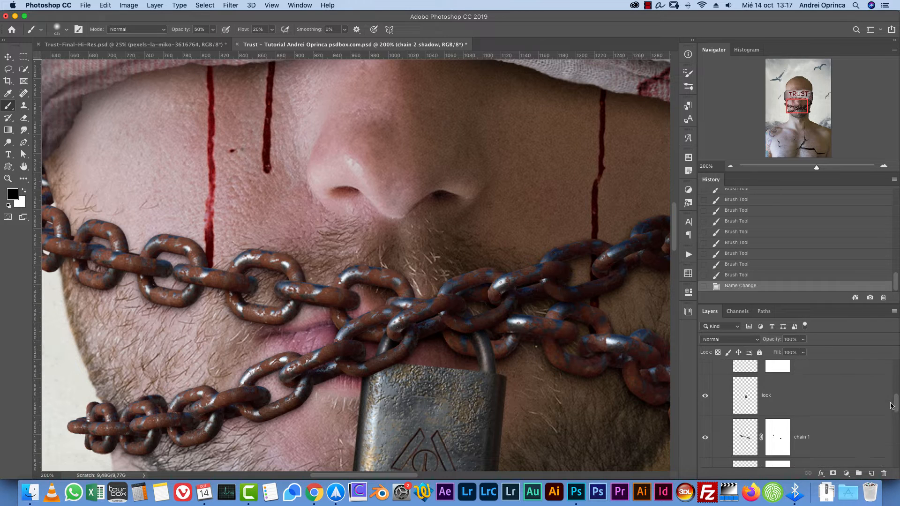
{"action": "key", "text": "super+alt+g"}
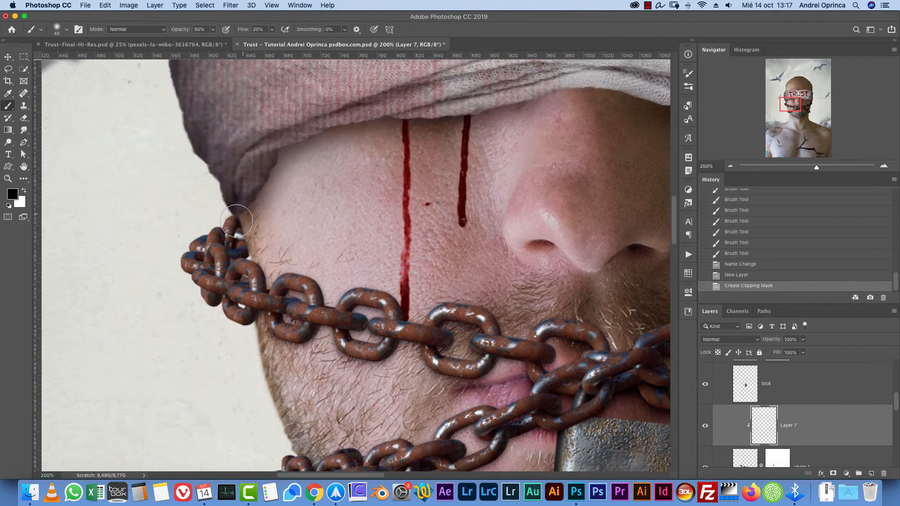
{"action": "mouse_move", "coordinate": [204, 237]}
{"action": "left_mouse_down"}
{"action": "mouse_move", "coordinate": [221, 265]}
{"action": "mouse_move", "coordinate": [263, 276]}
{"action": "left_mouse_up"}
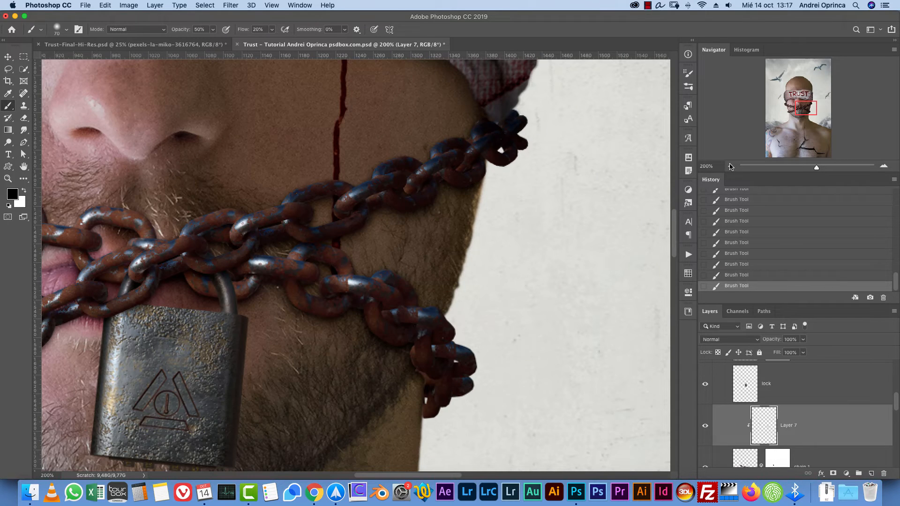
Lighten the shading on chain 1's end at the lit cheek with the Eraser, and compare with the shading layer hidden
{"action": "left_click", "coordinate": [729, 165]}
{"action": "left_click", "coordinate": [730, 165]}
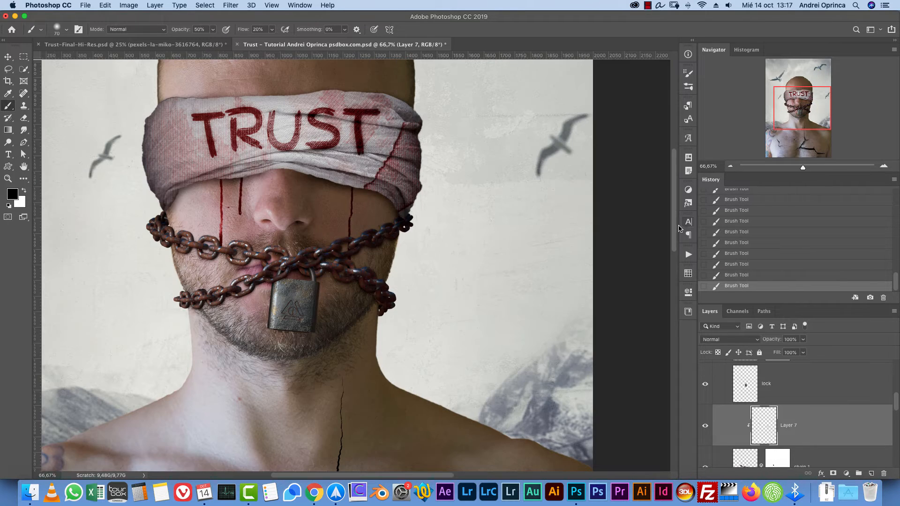
{"action": "mouse_move", "coordinate": [163, 215]}
{"action": "left_mouse_down"}
{"action": "mouse_move", "coordinate": [220, 260]}
{"action": "mouse_move", "coordinate": [217, 277]}
{"action": "left_mouse_up"}
{"action": "key", "text": "e"}
{"action": "left_click", "coordinate": [704, 424]}
{"action": "left_click", "coordinate": [704, 424]}
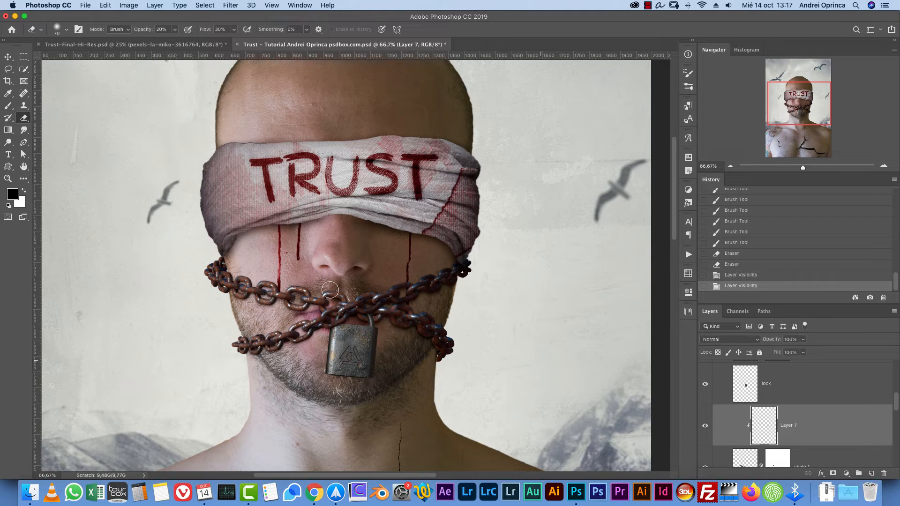
Fade the shading on chain 1's end at the lit cheek further with the Eraser enlarged to 125 px
{"action": "key", "text": "bracketright"}
{"action": "key", "text": "bracketright"}
{"action": "key", "text": "bracketright"}
{"action": "key", "text": "bracketright"}
{"action": "left_click_drag", "start_coordinate": [219, 252], "coordinate": [208, 274]}
{"action": "mouse_move", "coordinate": [209, 273]}
{"action": "left_mouse_down"}
{"action": "mouse_move", "coordinate": [209, 282]}
{"action": "mouse_move", "coordinate": [217, 254]}
{"action": "left_mouse_up"}
{"action": "left_click_drag", "start_coordinate": [217, 255], "coordinate": [205, 305]}
{"action": "left_click_drag", "start_coordinate": [157, 230], "coordinate": [237, 243]}
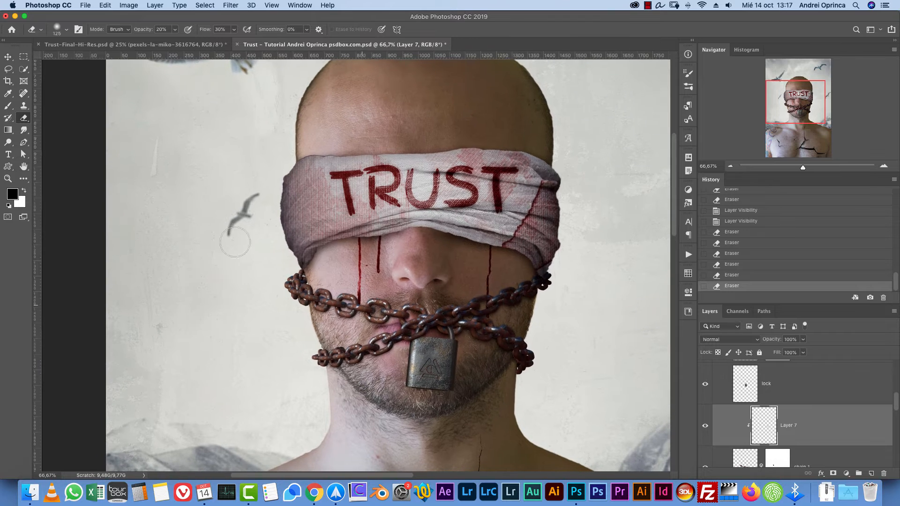
{"action": "left_click_drag", "start_coordinate": [293, 279], "coordinate": [288, 287]}
{"action": "left_click_drag", "start_coordinate": [374, 245], "coordinate": [325, 302]}
{"action": "key", "text": "ctrl+r"}
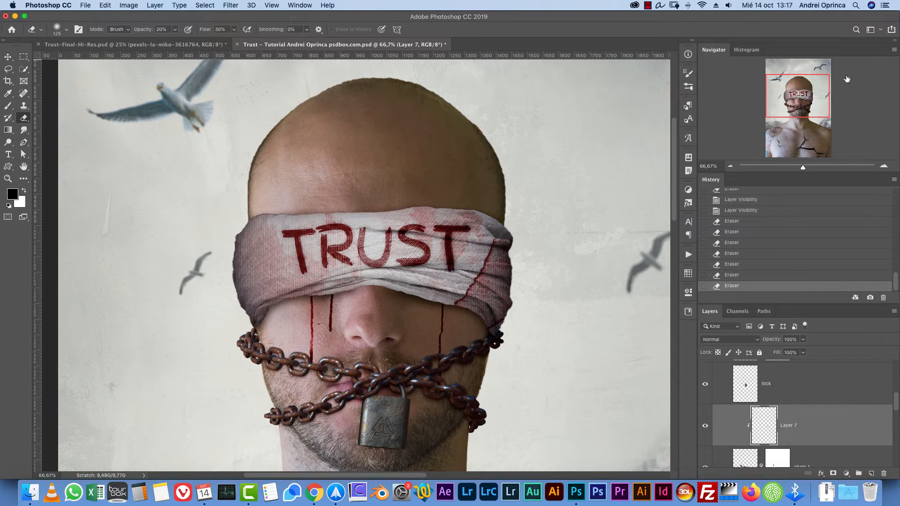
Apply a black Soft Light drop shadow to the lock layer with 72% opacity, 81° angle, 19 px distance and 59 px size
{"action": "left_click_drag", "start_coordinate": [804, 91], "coordinate": [804, 103]}
{"action": "key", "text": "v"}
{"action": "left_click", "coordinate": [820, 383]}
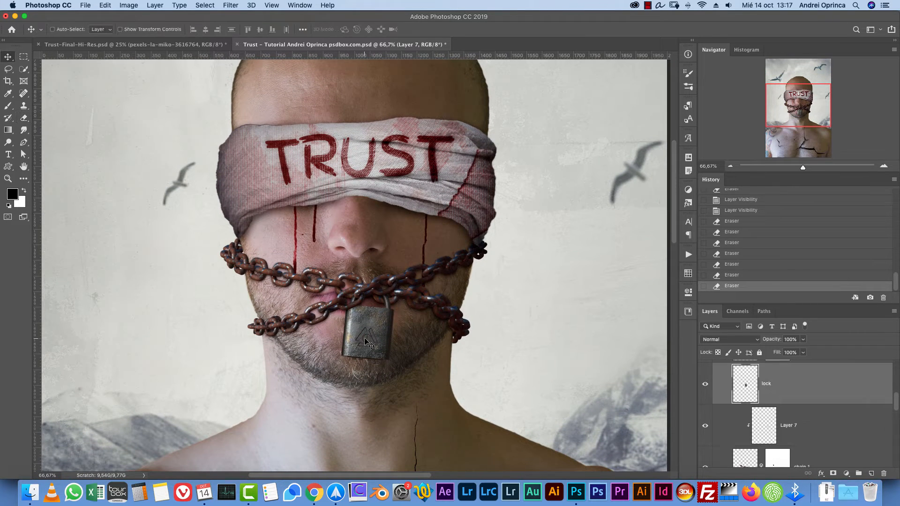
{"action": "double_click", "coordinate": [849, 383]}
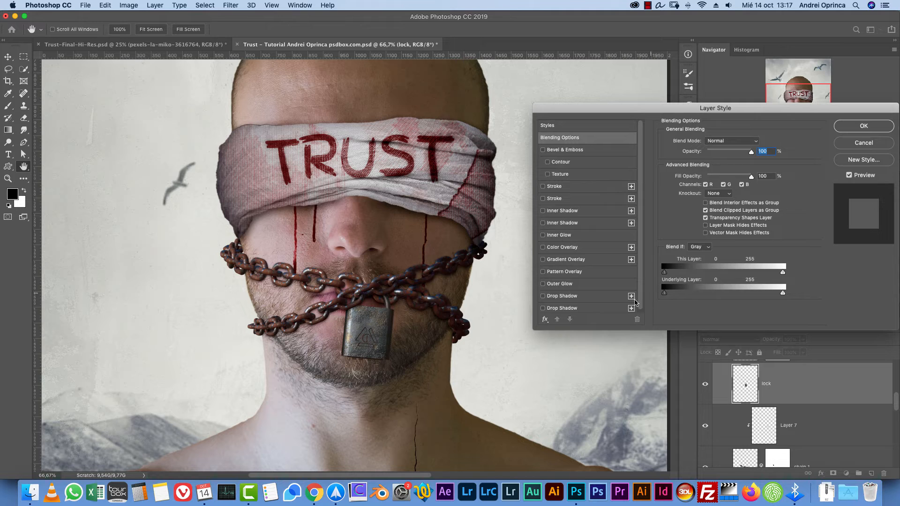
{"action": "left_click", "coordinate": [583, 309]}
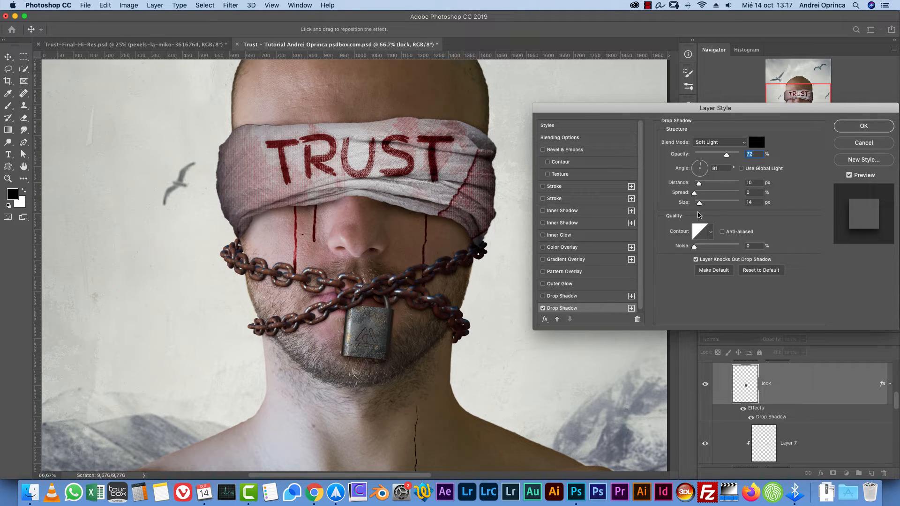
{"action": "left_click_drag", "start_coordinate": [699, 183], "coordinate": [707, 203]}
{"action": "left_click", "coordinate": [543, 308]}
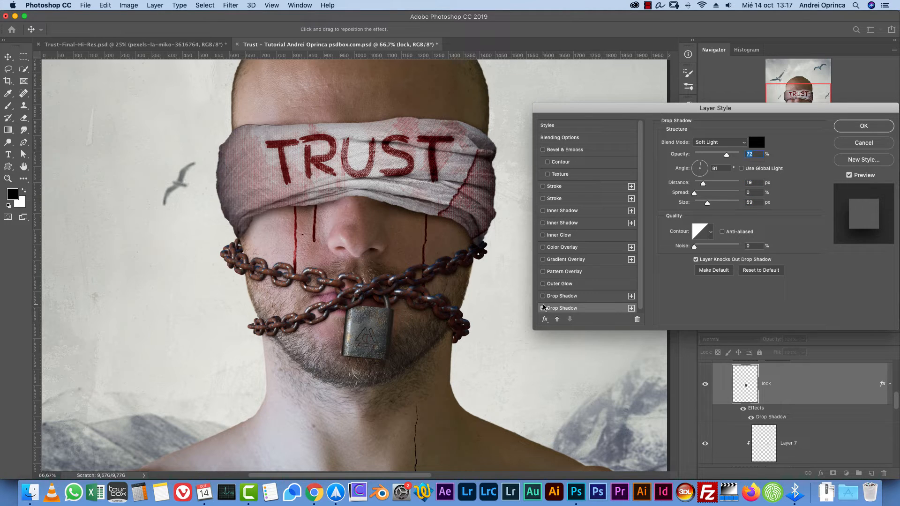
{"action": "left_click", "coordinate": [543, 309]}
{"action": "left_click", "coordinate": [543, 308]}
Add a reversed black-to-white linear Gradient Overlay to the lock in Multiply mode, at about 41% opacity and a -30° angle
{"action": "left_click", "coordinate": [575, 264]}
{"action": "left_click_drag", "start_coordinate": [703, 196], "coordinate": [707, 194]}
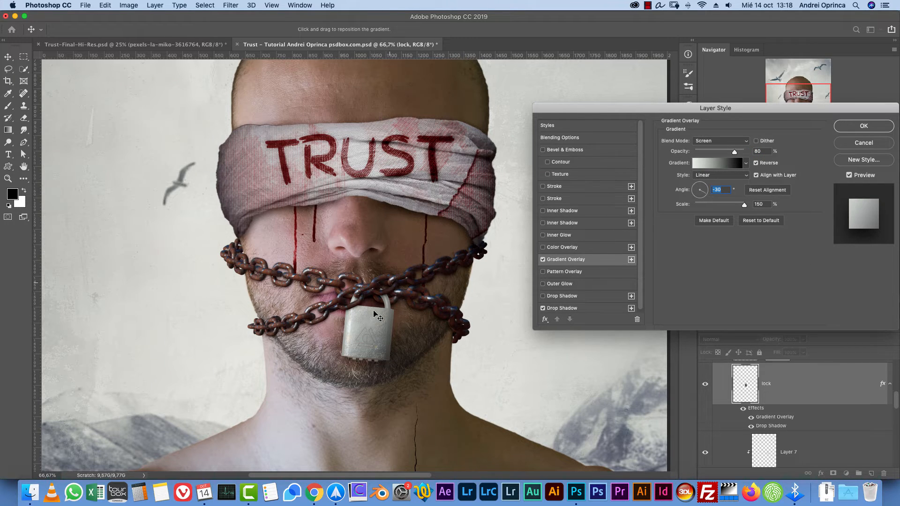
{"action": "left_click", "coordinate": [720, 142]}
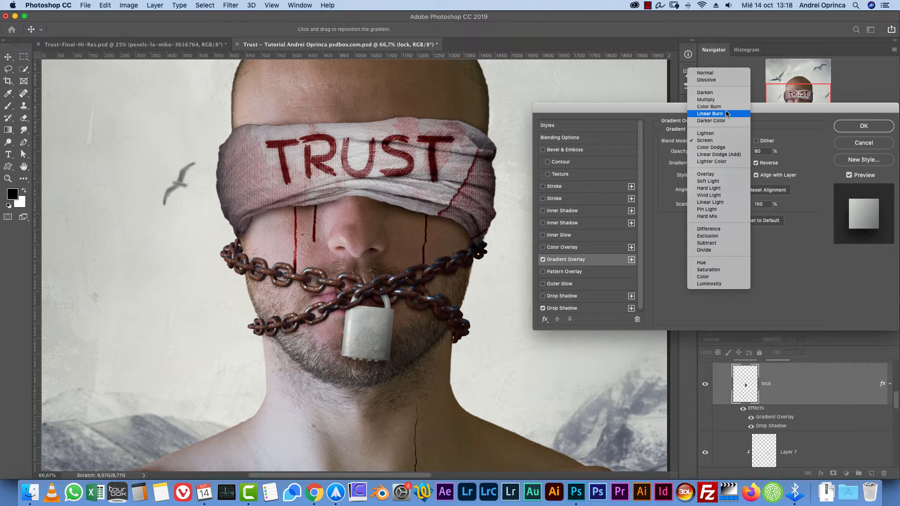
{"action": "left_click", "coordinate": [719, 99]}
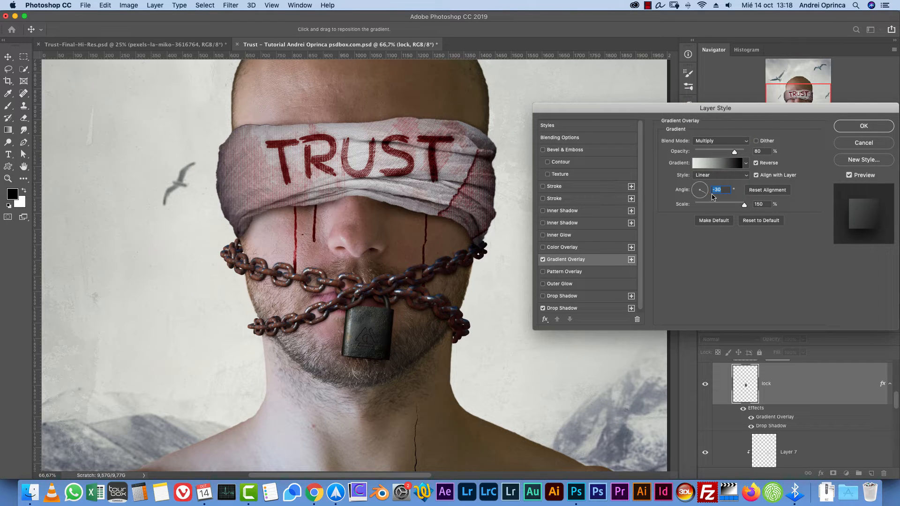
{"action": "left_click", "coordinate": [714, 151]}
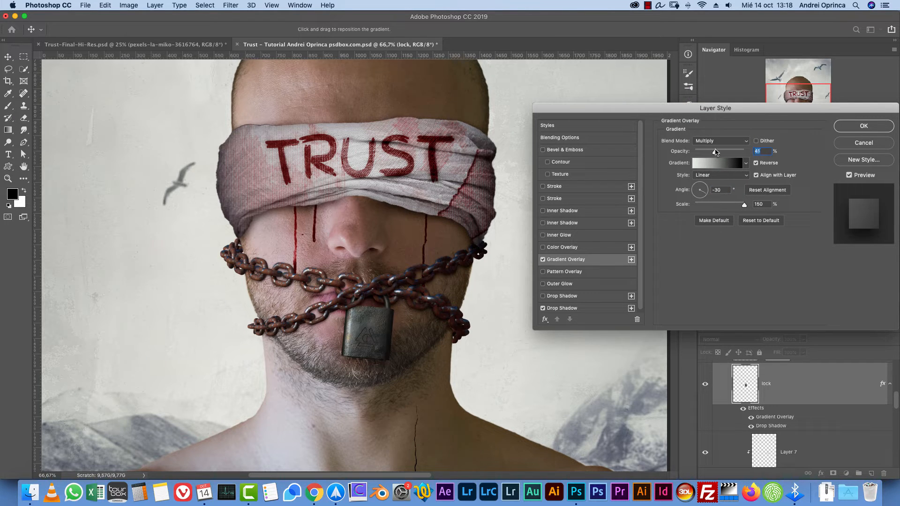
{"action": "left_click_drag", "start_coordinate": [714, 152], "coordinate": [713, 151]}
Reposition the gradient over the padlock, compare the lock with and without the Gradient Overlay, and apply the layer style
{"action": "left_click_drag", "start_coordinate": [415, 324], "coordinate": [393, 311]}
{"action": "left_click", "coordinate": [722, 163]}
{"action": "left_click", "coordinate": [690, 111]}
{"action": "left_click", "coordinate": [542, 259]}
{"action": "left_click", "coordinate": [543, 259]}
{"action": "left_click", "coordinate": [847, 128]}
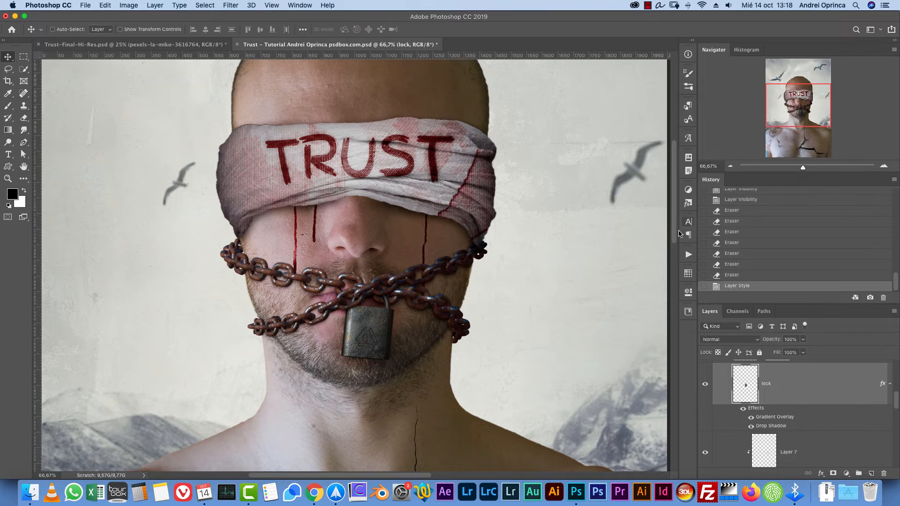
Check the padlock in the overall composition, and open the barbed wire stock image 19241681_m.jpg
{"action": "left_click", "coordinate": [729, 166]}
{"action": "left_click", "coordinate": [730, 166]}
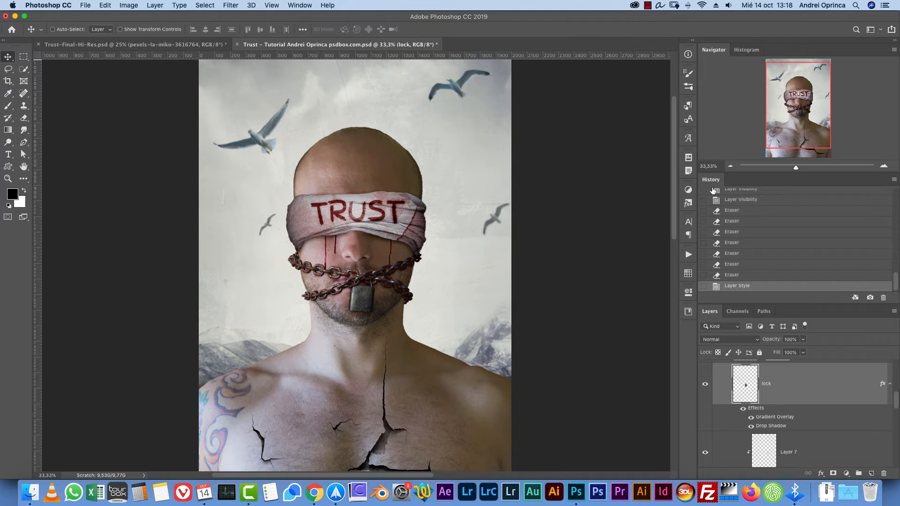
{"action": "left_click", "coordinate": [883, 166]}
{"action": "left_click", "coordinate": [883, 167]}
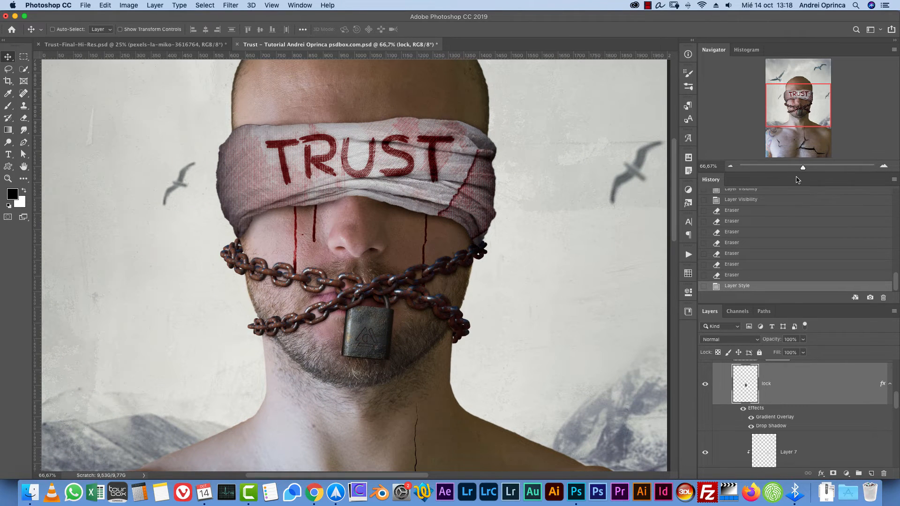
{"action": "left_click_drag", "start_coordinate": [587, 197], "coordinate": [536, 343]}
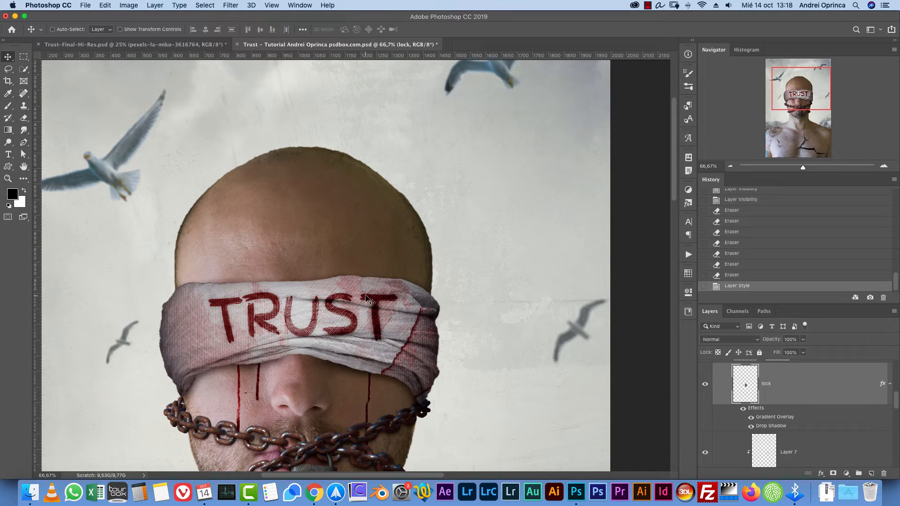
{"action": "key", "text": "super+o"}
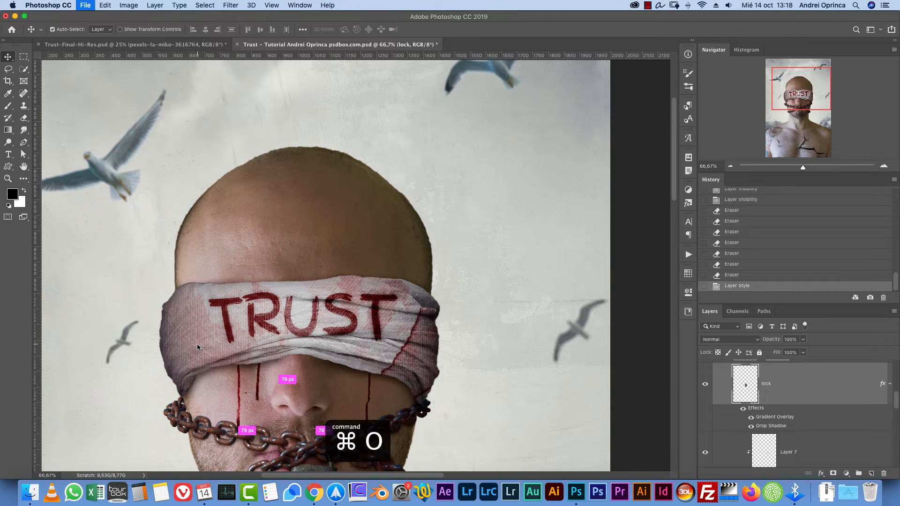
{"action": "double_click", "coordinate": [382, 83]}
Select all the white background around the barbed wires with the non-contiguous Magic Wand at tolerance 24, and mask it out
{"action": "left_click", "coordinate": [24, 69]}
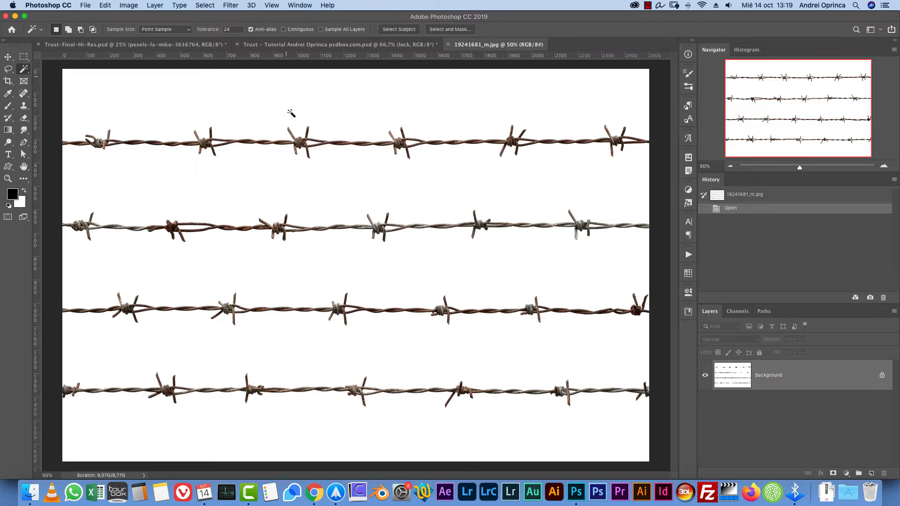
{"action": "left_click", "coordinate": [353, 272]}
{"action": "key", "text": "super+1"}
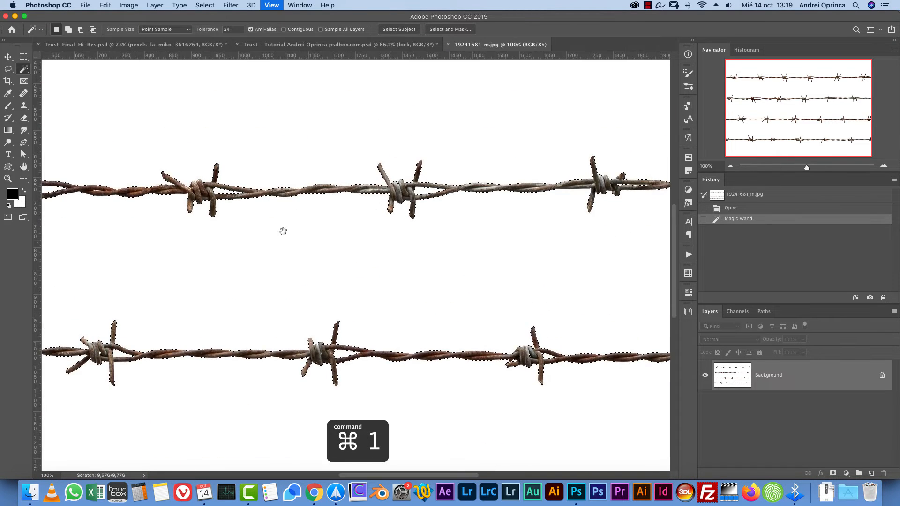
{"action": "left_click_drag", "start_coordinate": [282, 231], "coordinate": [486, 309]}
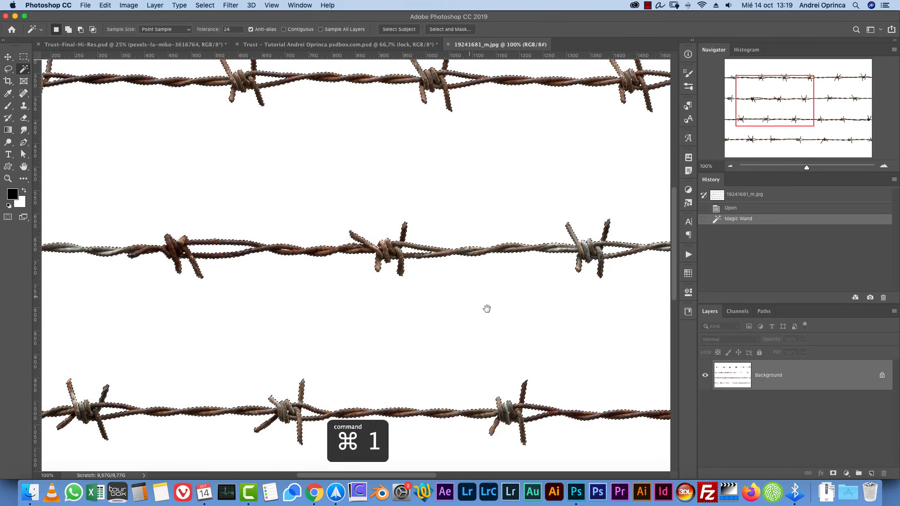
{"action": "left_click", "coordinate": [833, 473]}
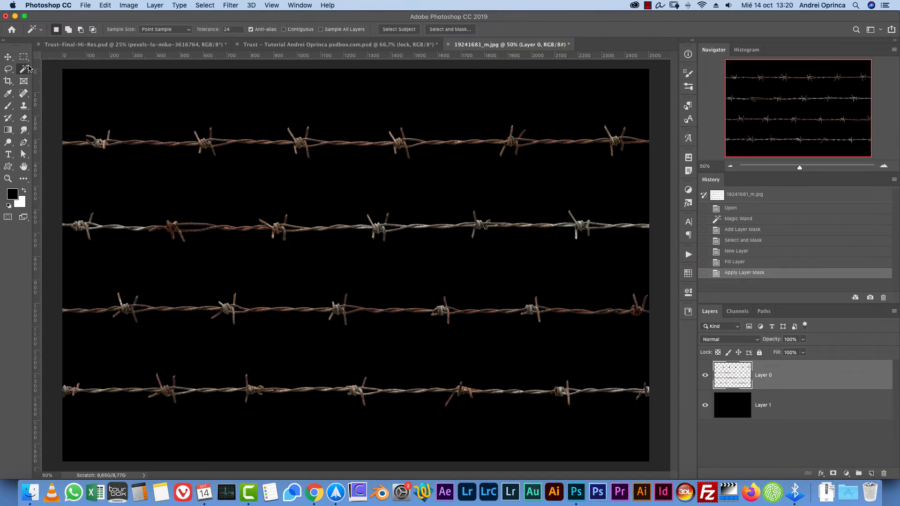
Select the uppermost barbed wire with the Rectangular Marquee, hide the black backdrop layer, and copy the wire
{"action": "key", "text": "m"}
{"action": "left_click_drag", "start_coordinate": [52, 101], "coordinate": [688, 178]}
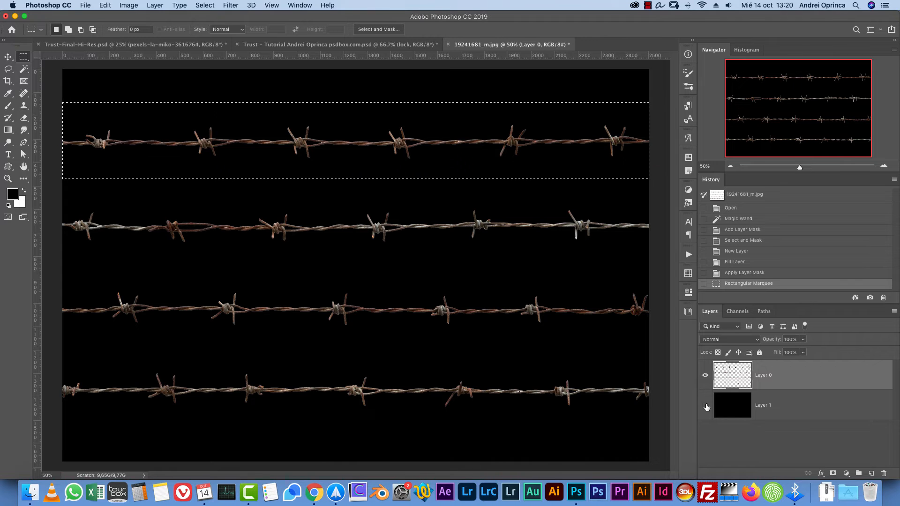
{"action": "left_click", "coordinate": [706, 407]}
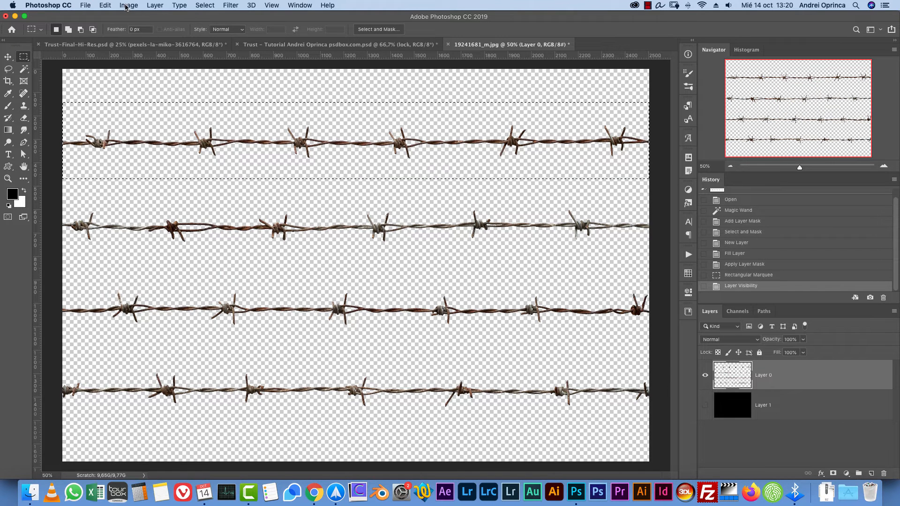
{"action": "left_click", "coordinate": [108, 5]}
{"action": "left_click", "coordinate": [137, 80]}
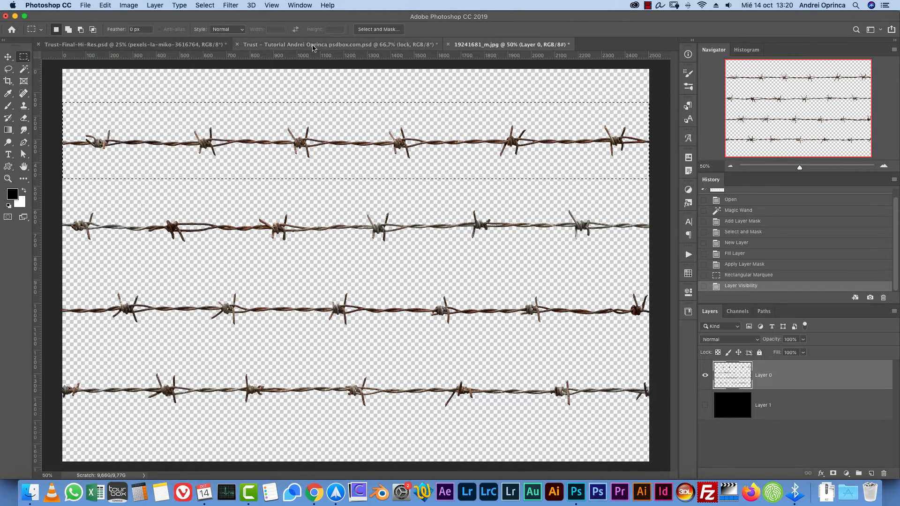
Paste the copied barbed wire into the Trust portrait document above the chain 2 shadow layer
{"action": "left_click", "coordinate": [312, 47]}
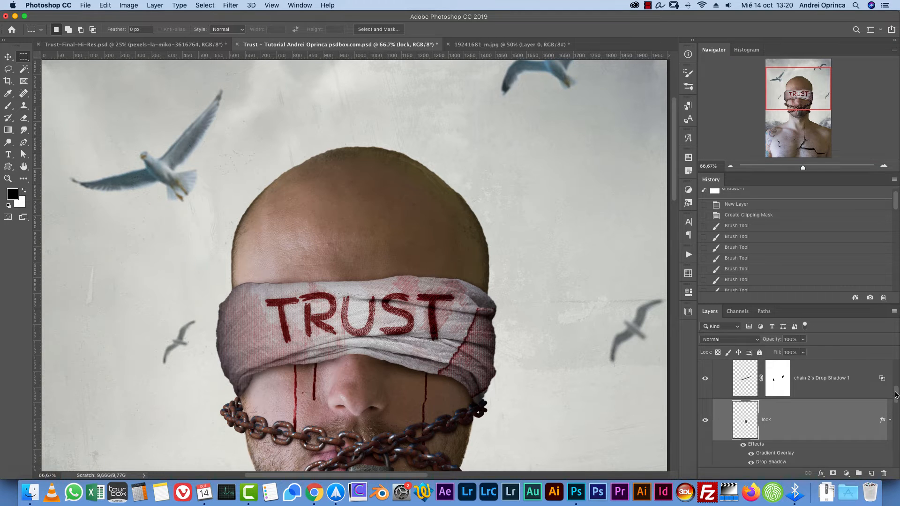
{"action": "left_click_drag", "start_coordinate": [896, 396], "coordinate": [897, 361]}
{"action": "left_click", "coordinate": [838, 405]}
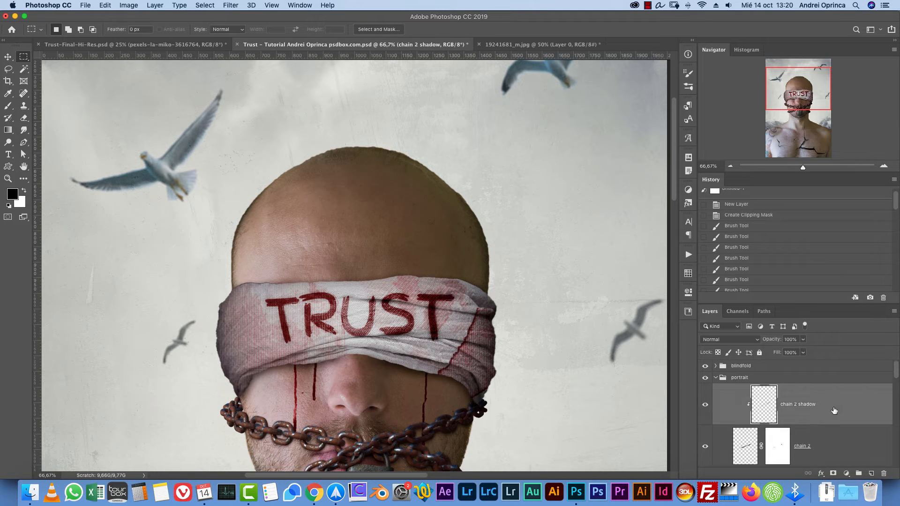
{"action": "key", "text": "ctrl+v"}
{"action": "left_click", "coordinate": [730, 165]}
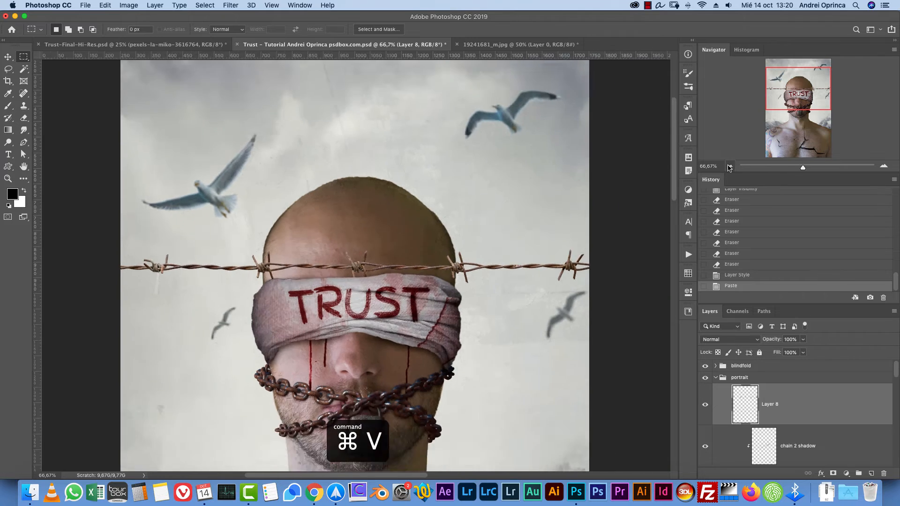
{"action": "left_click", "coordinate": [730, 165]}
{"action": "key", "text": "super+t"}
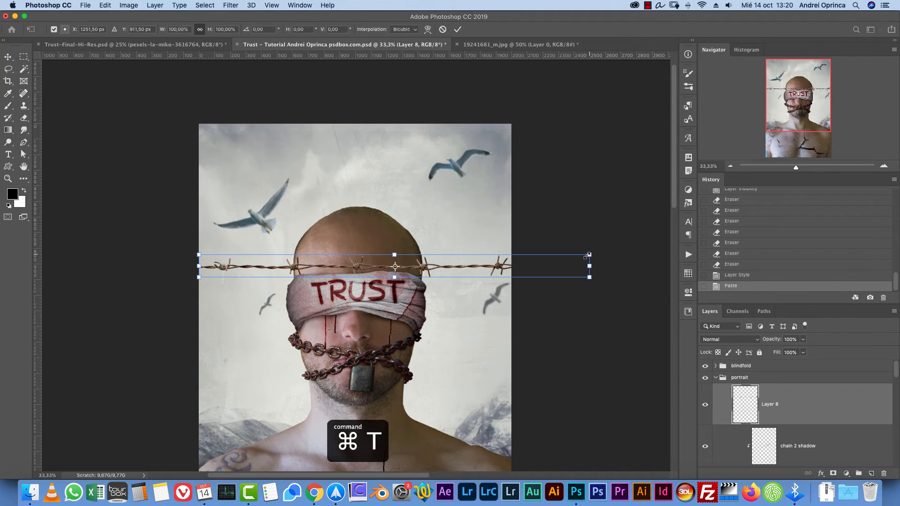
{"action": "left_click_drag", "start_coordinate": [589, 255], "coordinate": [473, 244]}
{"action": "key", "text": "Escape"}
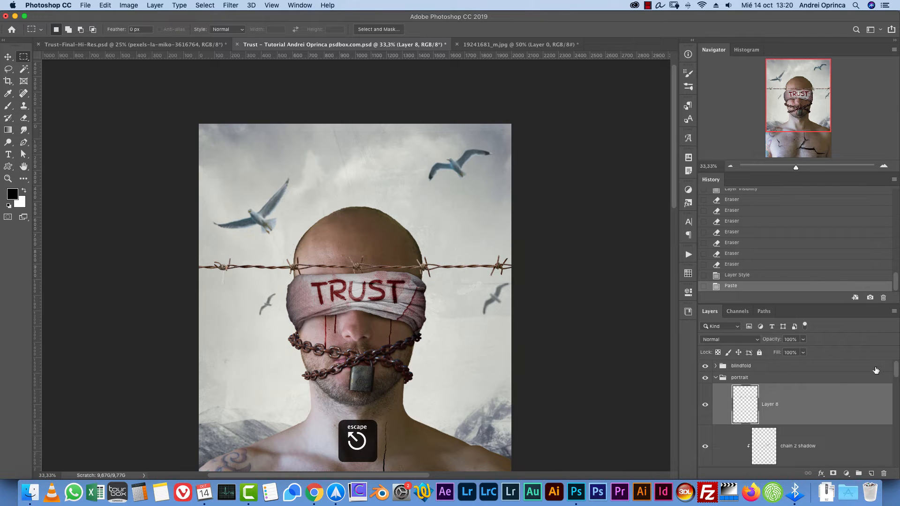
Move the pasted wire layer to the top of the blindfold group, above the trust layer, and rename it wire 1
{"action": "left_click", "coordinate": [715, 366]}
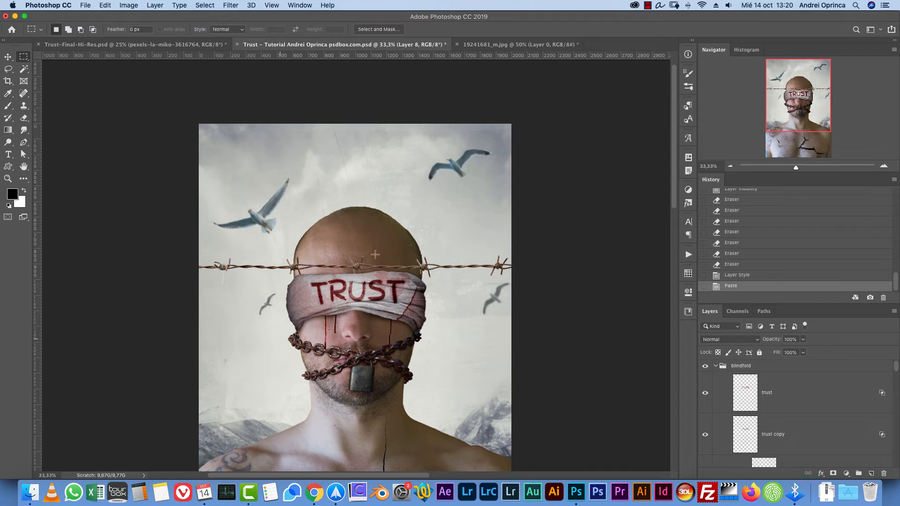
{"action": "left_click", "coordinate": [716, 366]}
{"action": "left_click_drag", "start_coordinate": [785, 394], "coordinate": [771, 414]}
{"action": "left_click", "coordinate": [715, 420]}
{"action": "left_click", "coordinate": [716, 408]}
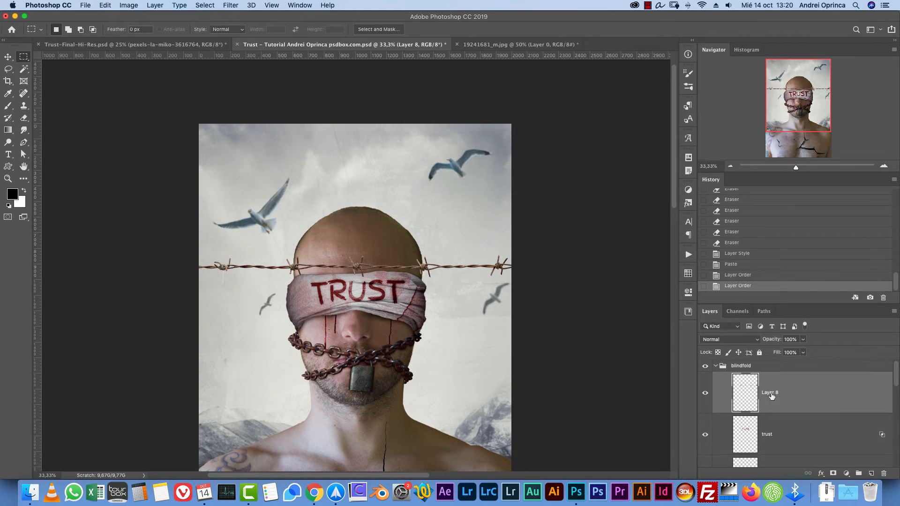
{"action": "key", "text": "super+plus"}
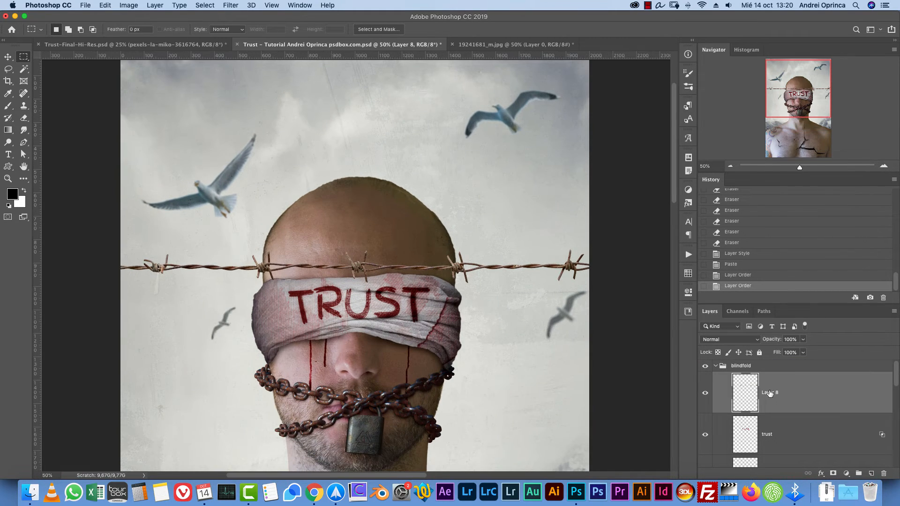
{"action": "double_click", "coordinate": [769, 393]}
{"action": "type", "text": "wore 1"}
{"action": "key", "text": "Return"}
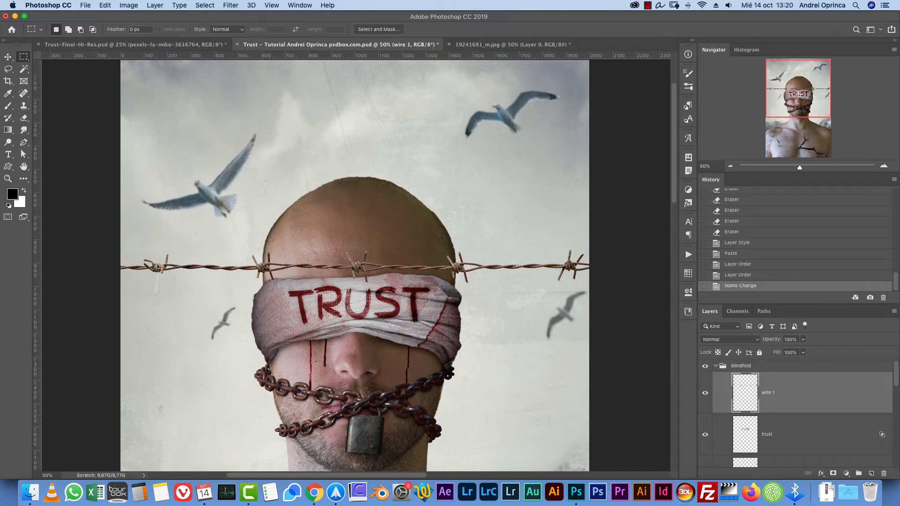
Free-transform wire 1 to 53.79% size, rotate it -15.61°, and place it diagonally across the blindfold below the TRUST lettering
{"action": "key", "text": "super+t"}
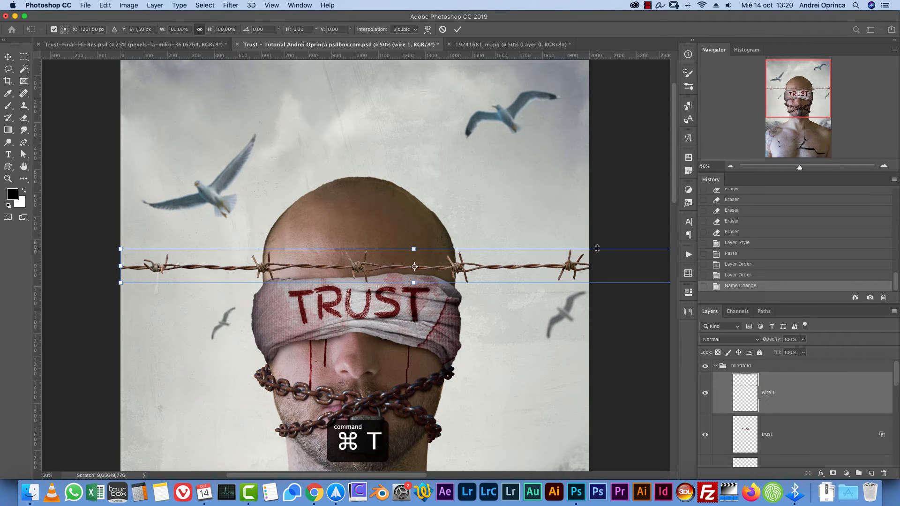
{"action": "left_click_drag", "start_coordinate": [414, 249], "coordinate": [419, 264]}
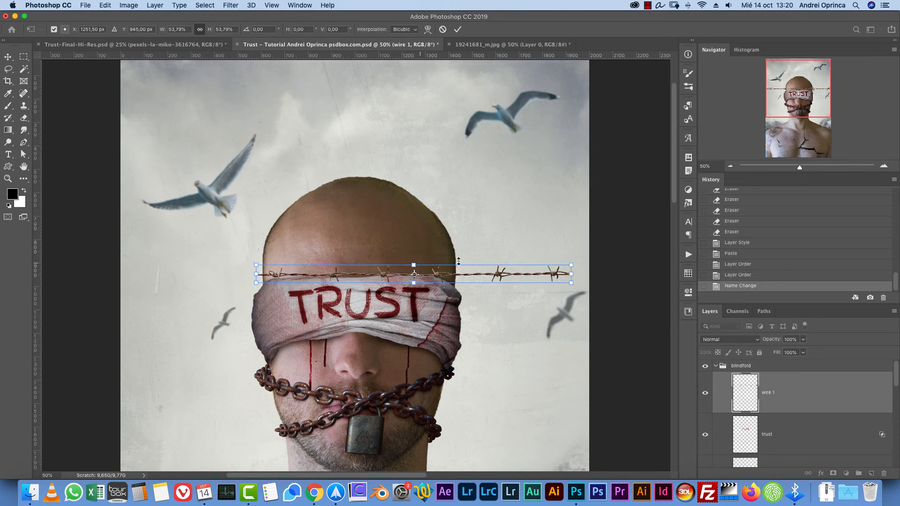
{"action": "left_click_drag", "start_coordinate": [503, 276], "coordinate": [447, 309]}
{"action": "left_click_drag", "start_coordinate": [520, 293], "coordinate": [500, 252]}
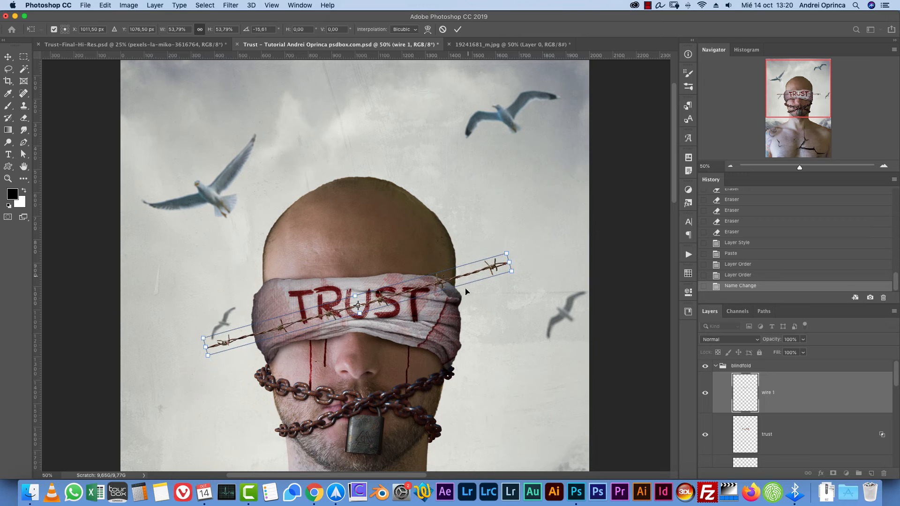
{"action": "mouse_move", "coordinate": [466, 292]}
{"action": "left_mouse_down"}
{"action": "mouse_move", "coordinate": [462, 275]}
{"action": "mouse_move", "coordinate": [470, 296]}
{"action": "left_mouse_up"}
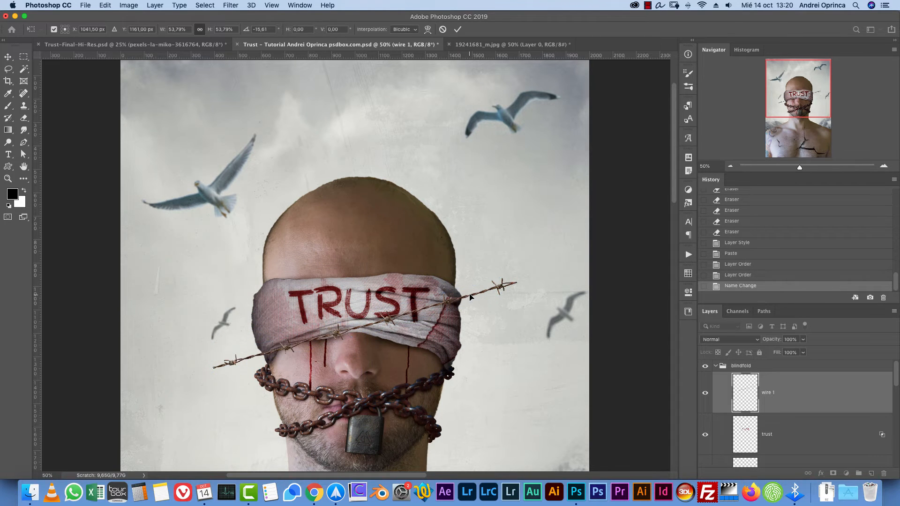
{"action": "double_click", "coordinate": [470, 296]}
{"action": "key", "text": "super+t"}
{"action": "key", "text": "Escape"}
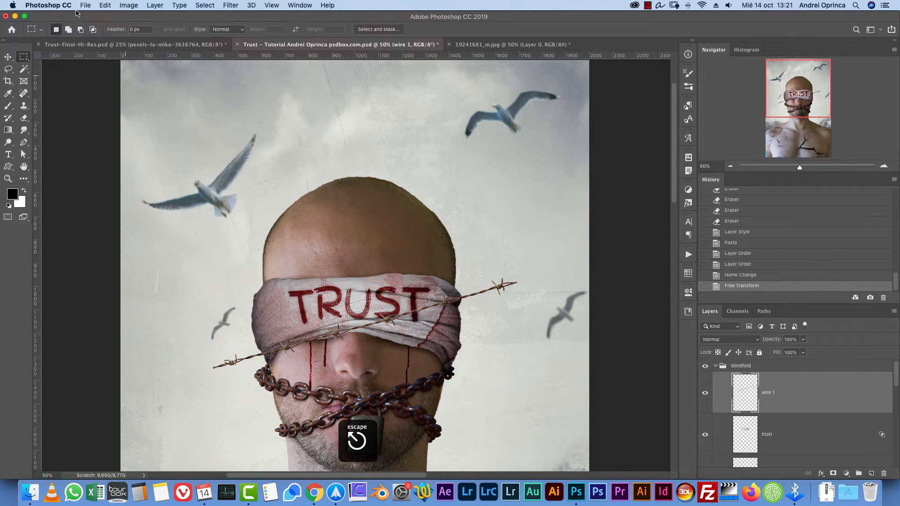
Puppet Warp wire 1 with pins along its length so that it curves around the blindfold, its end at the bloodstained side bending upward
{"action": "left_click", "coordinate": [104, 5]}
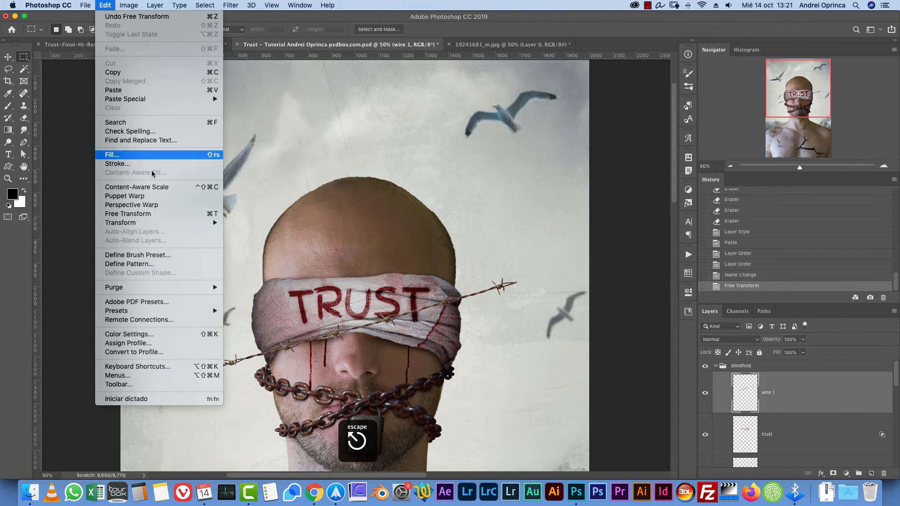
{"action": "left_click", "coordinate": [148, 198]}
{"action": "left_click", "coordinate": [362, 322]}
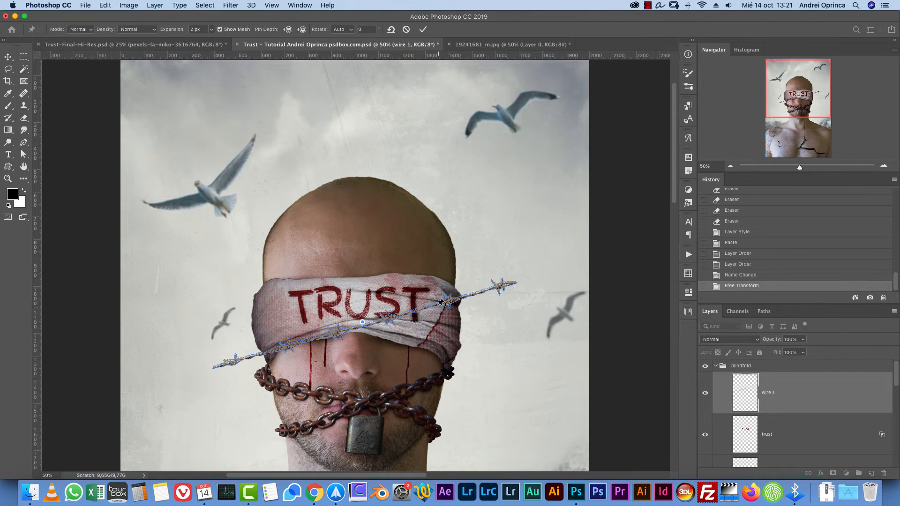
{"action": "left_click", "coordinate": [435, 303]}
{"action": "left_click", "coordinate": [497, 284]}
{"action": "left_click_drag", "start_coordinate": [497, 283], "coordinate": [478, 261]}
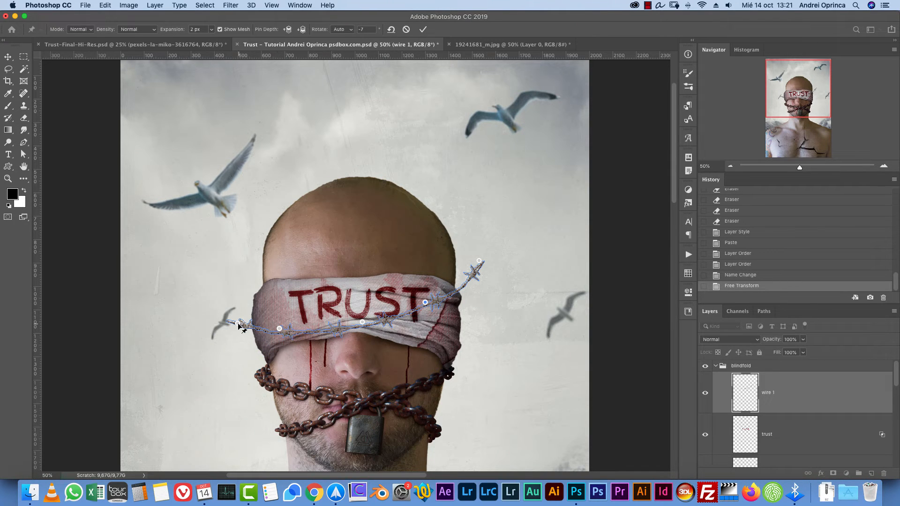
{"action": "left_click_drag", "start_coordinate": [238, 322], "coordinate": [245, 342]}
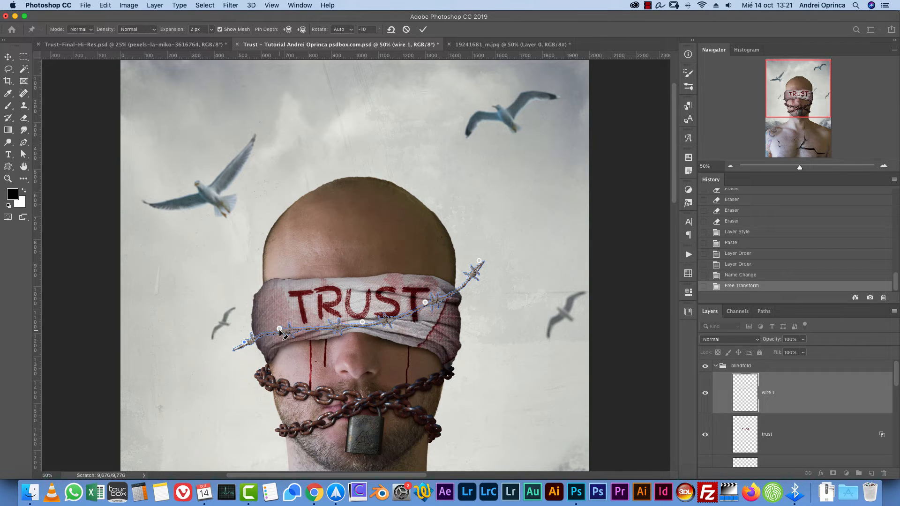
{"action": "left_click_drag", "start_coordinate": [280, 332], "coordinate": [281, 336]}
{"action": "key", "text": "Return"}
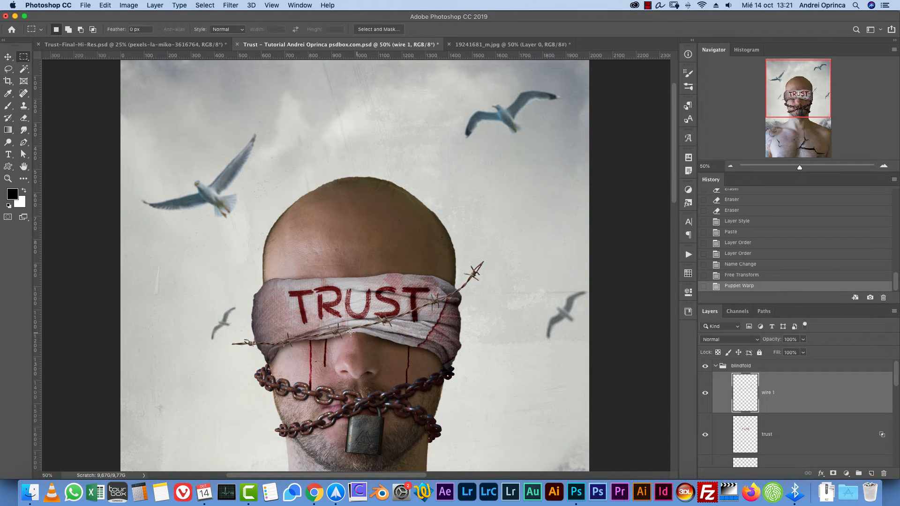
Add a layer mask to wire 1 and paint out the wire ends that stick out past both edges of the blindfold
{"action": "key", "text": "super+1"}
{"action": "left_click_drag", "start_coordinate": [547, 275], "coordinate": [430, 265]}
{"action": "left_click", "coordinate": [832, 473]}
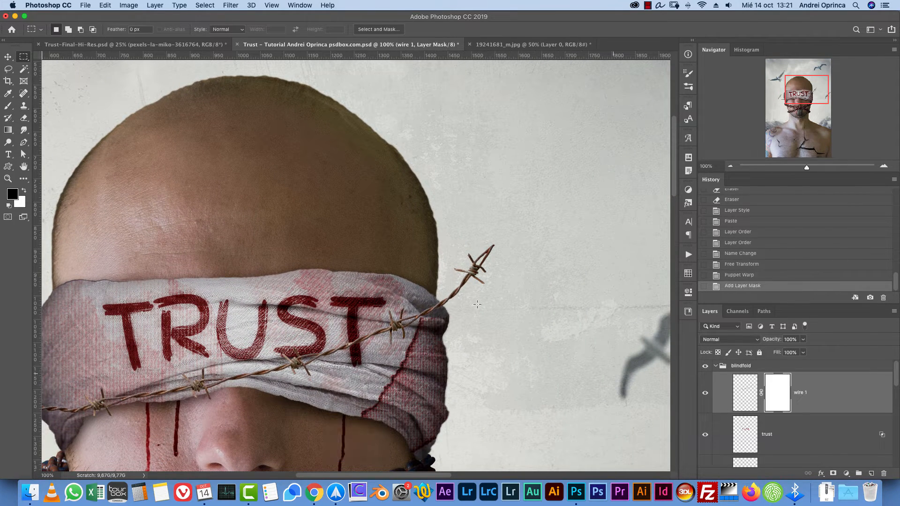
{"action": "key", "text": "b"}
{"action": "mouse_move", "coordinate": [487, 250]}
{"action": "left_mouse_down"}
{"action": "mouse_move", "coordinate": [468, 275]}
{"action": "mouse_move", "coordinate": [466, 305]}
{"action": "mouse_move", "coordinate": [455, 286]}
{"action": "left_mouse_up"}
{"action": "left_click_drag", "start_coordinate": [375, 280], "coordinate": [595, 221]}
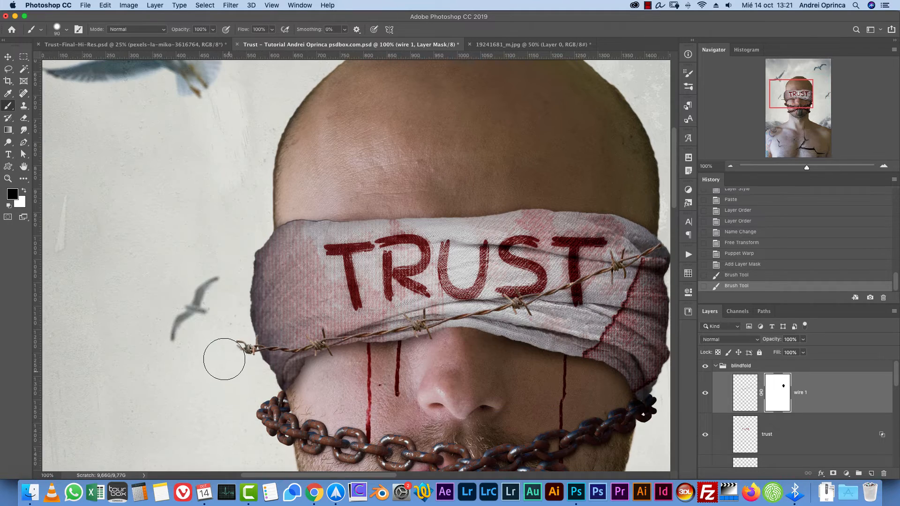
{"action": "left_click_drag", "start_coordinate": [234, 354], "coordinate": [234, 351]}
Refine the wire 1 mask with a 20 px brush, hiding the leftover barb at the blindfold edge opposite the bloodstain
{"action": "key", "text": "super+plus"}
{"action": "key", "text": "super+plus"}
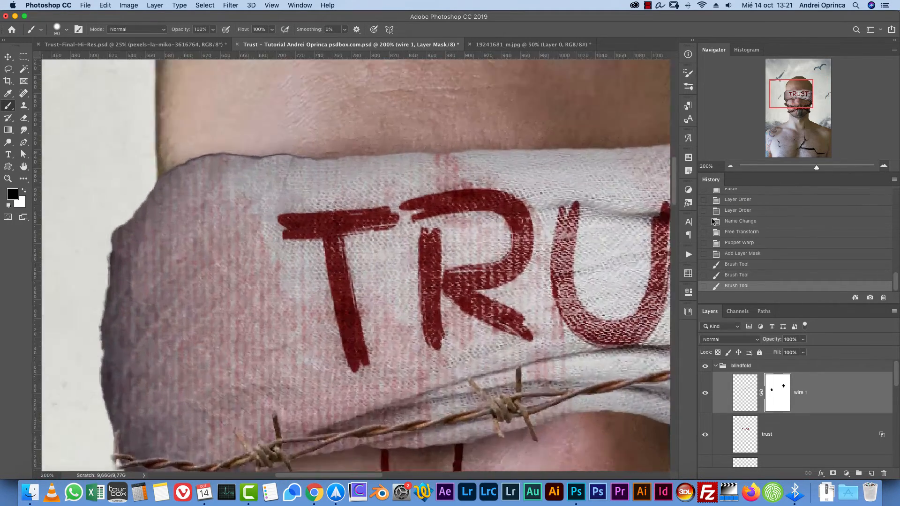
{"action": "mouse_move", "coordinate": [355, 303]}
{"action": "left_mouse_down"}
{"action": "mouse_move", "coordinate": [372, 261]}
{"action": "mouse_move", "coordinate": [540, 101]}
{"action": "left_mouse_up"}
{"action": "key", "text": "bracketleft"}
{"action": "key", "text": "bracketleft"}
{"action": "key", "text": "bracketleft"}
{"action": "key", "text": "bracketleft"}
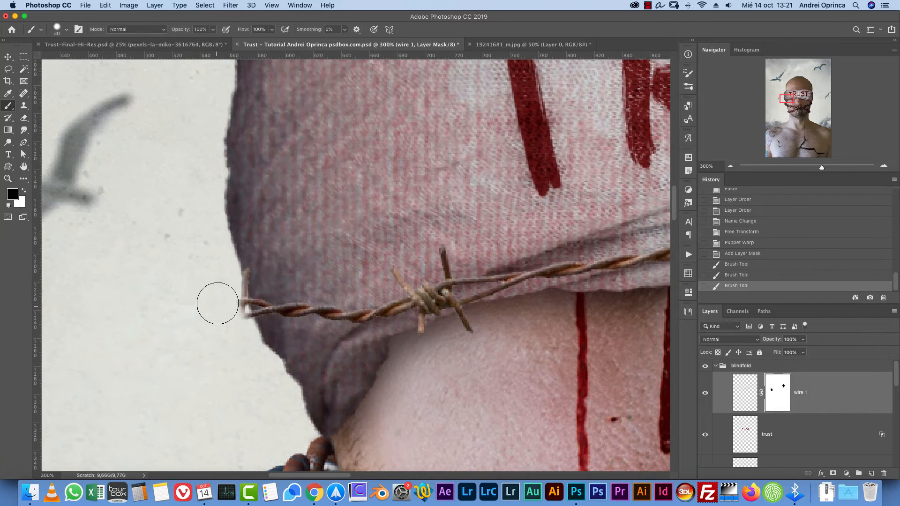
{"action": "key", "text": "bracketleft"}
{"action": "key", "text": "bracketleft"}
{"action": "key", "text": "bracketleft"}
{"action": "left_click_drag", "start_coordinate": [231, 271], "coordinate": [243, 323]}
{"action": "left_click_drag", "start_coordinate": [232, 267], "coordinate": [249, 326]}
Touch up the wire 1 mask where the wire meets the blindfold's edge on the bloodstained side
{"action": "key", "text": "x"}
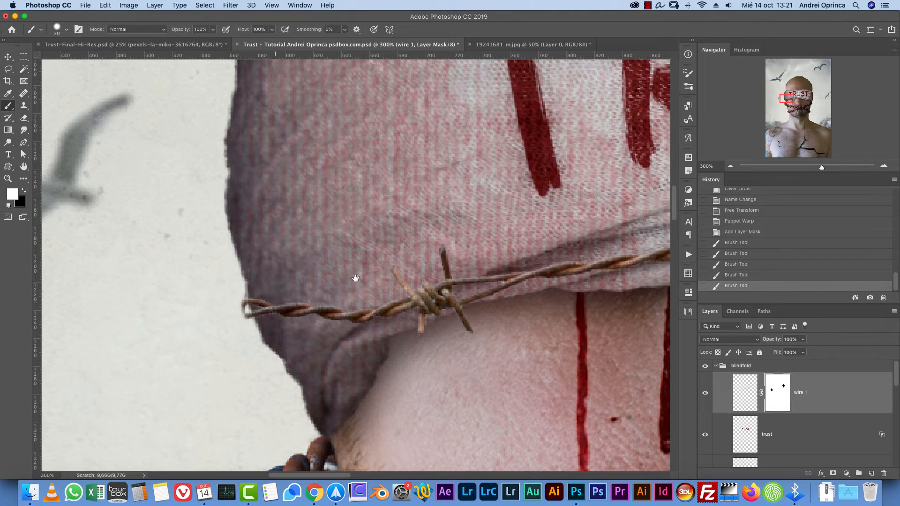
{"action": "scroll", "coordinate": [260, 301], "scroll_direction": "right", "scroll_amount": 15}
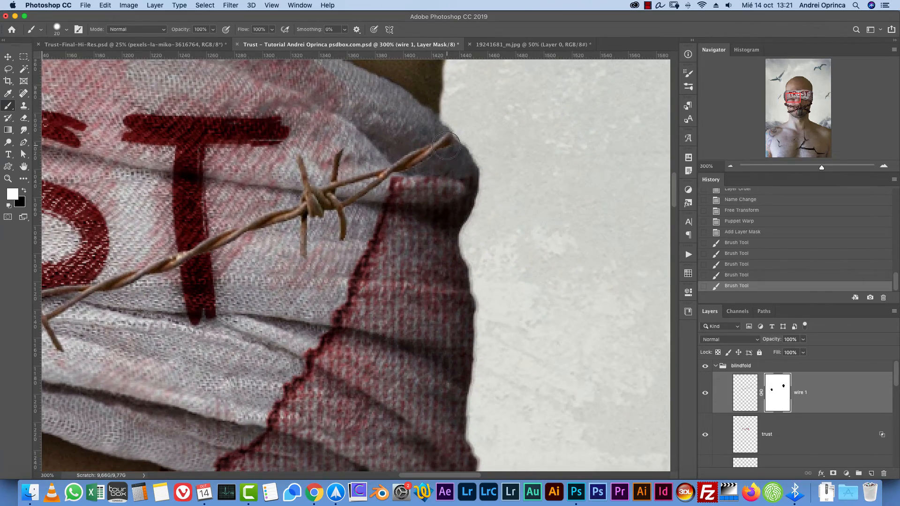
{"action": "key", "text": "x"}
{"action": "key", "text": "x"}
{"action": "mouse_move", "coordinate": [453, 133]}
{"action": "left_mouse_down"}
{"action": "mouse_move", "coordinate": [442, 144]}
{"action": "mouse_move", "coordinate": [457, 134]}
{"action": "left_mouse_up"}
{"action": "key", "text": "x"}
{"action": "key", "text": "super+1"}
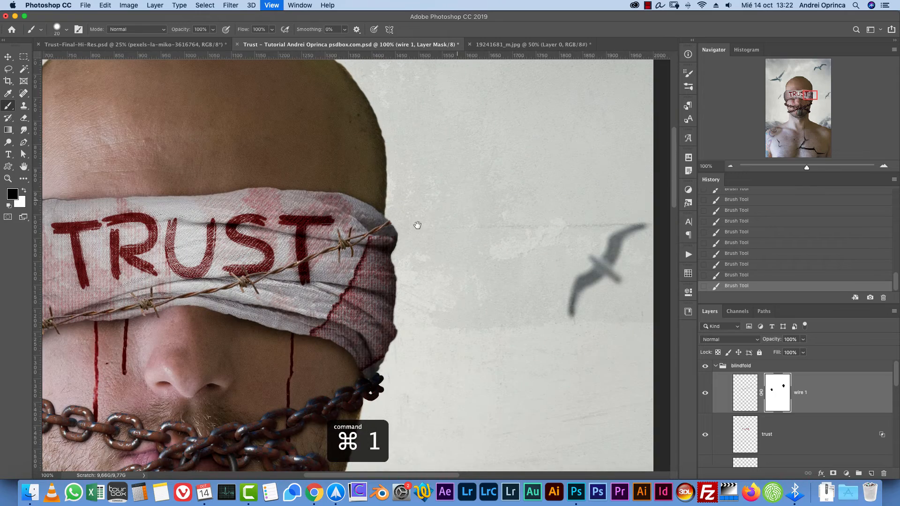
{"action": "scroll", "coordinate": [418, 225], "scroll_direction": "left", "scroll_amount": 5}
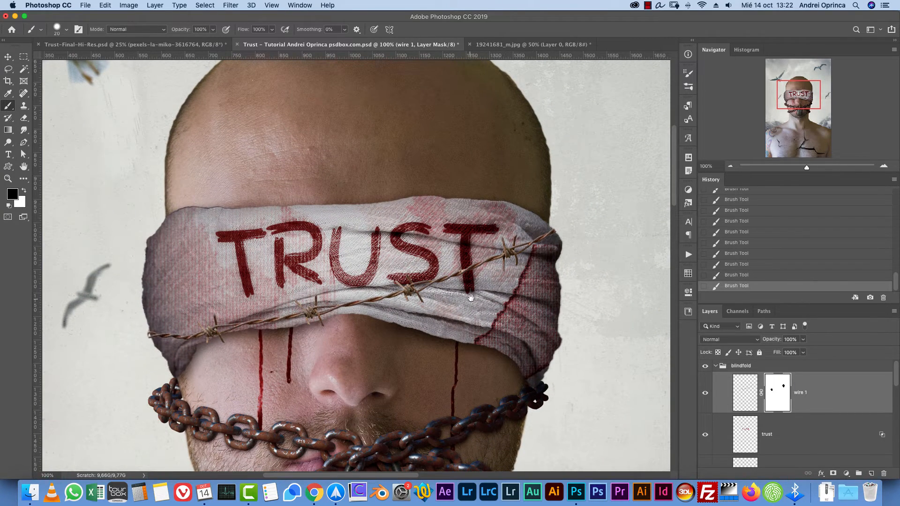
{"action": "scroll", "coordinate": [471, 297], "scroll_direction": "left", "scroll_amount": 3}
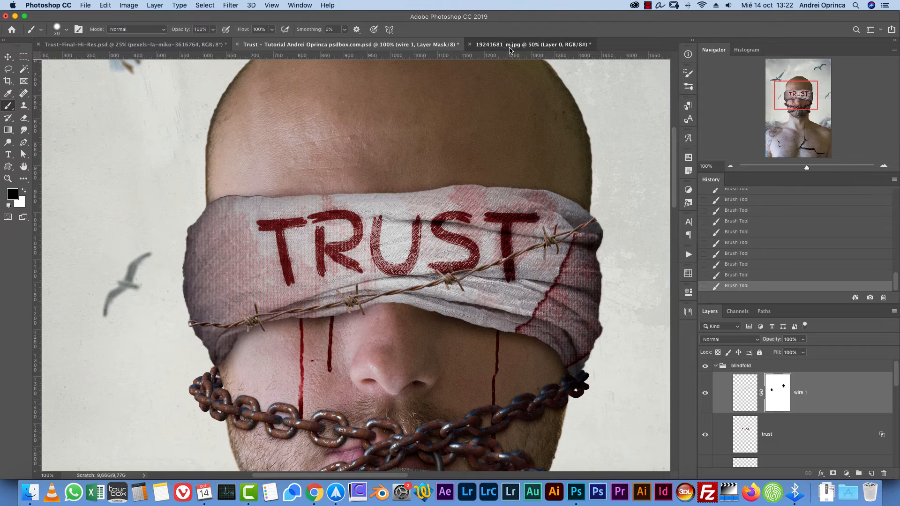
Cut the third strand of barbed wire from 19241681_m.jpg and paste it into the Trust portrait document as a layer named wire 2
{"action": "left_click", "coordinate": [529, 44]}
{"action": "left_click", "coordinate": [7, 72]}
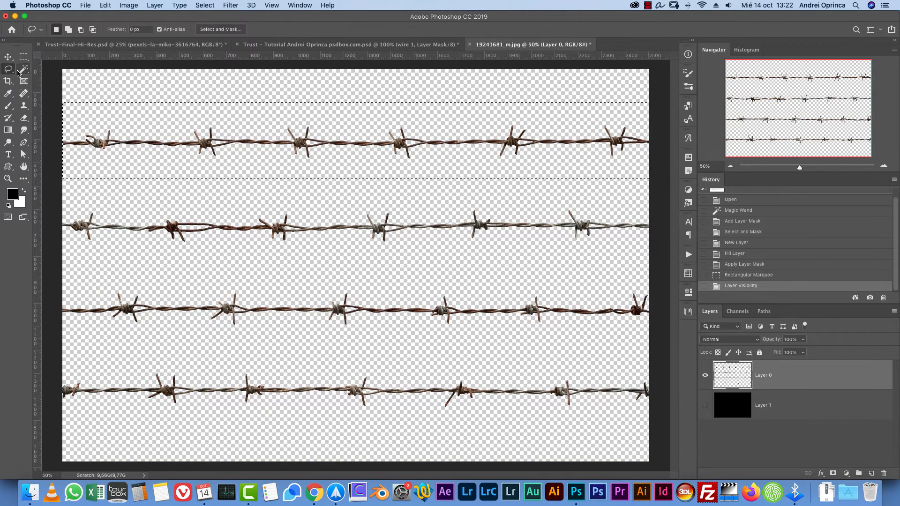
{"action": "left_click", "coordinate": [25, 58]}
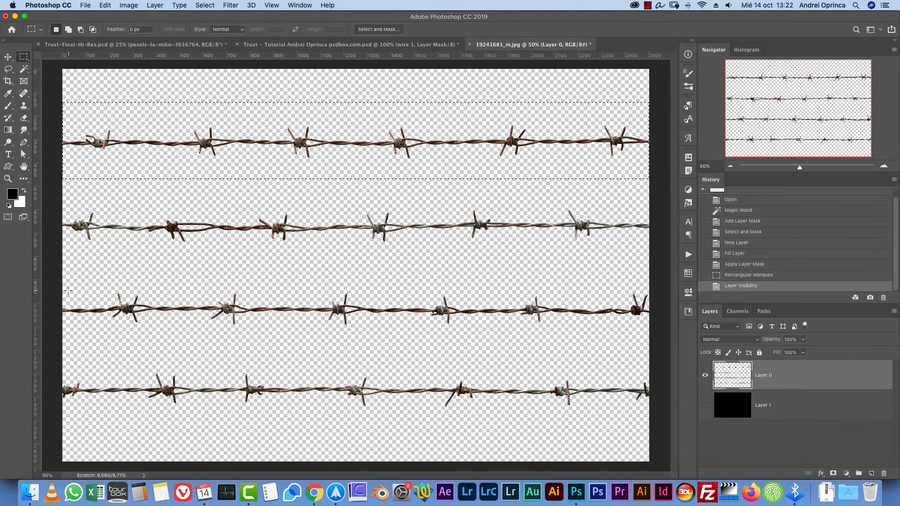
{"action": "left_click_drag", "start_coordinate": [68, 290], "coordinate": [239, 297]}
{"action": "left_click", "coordinate": [91, 285]}
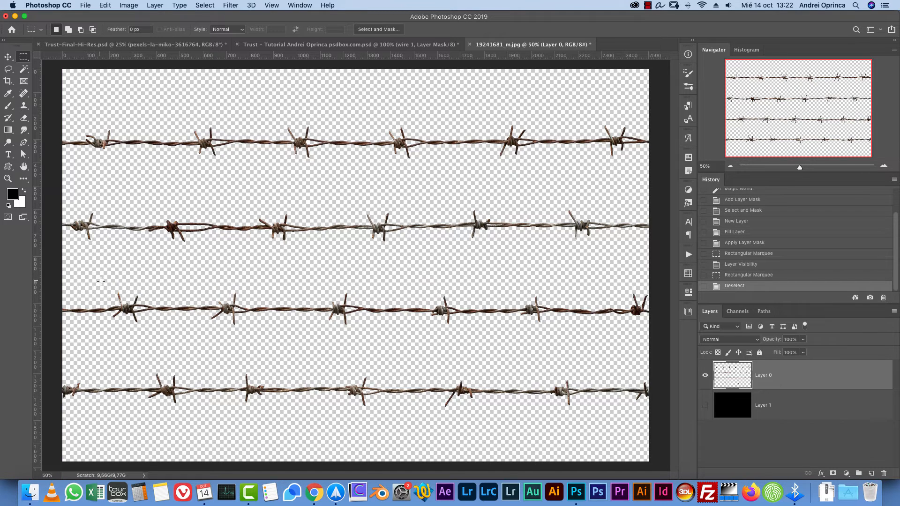
{"action": "left_click_drag", "start_coordinate": [100, 281], "coordinate": [649, 322]}
{"action": "key", "text": "super+x"}
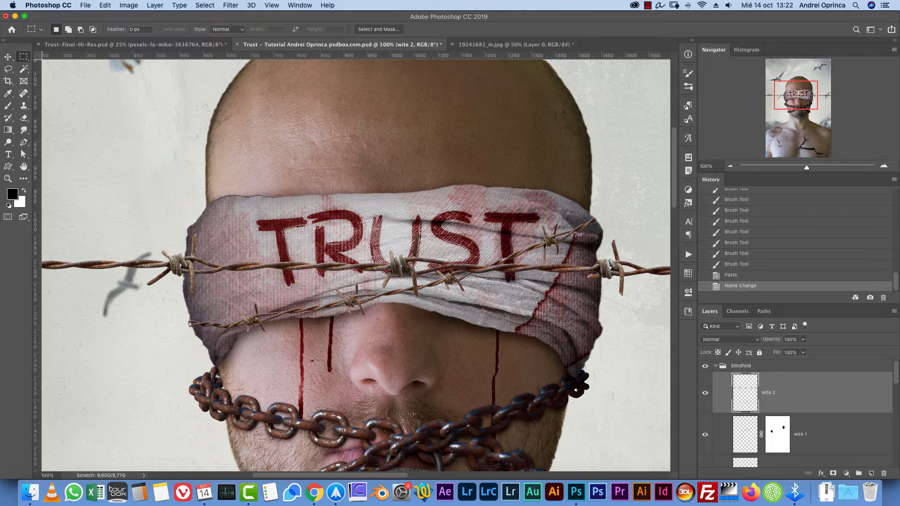
Free-transform wire 2 to scale it down, rotate it, and lay it diagonally across the blindfold so that it crosses wire 1
{"action": "key", "text": "super+t"}
{"action": "double_click", "coordinate": [730, 166]}
{"action": "left_click_drag", "start_coordinate": [140, 249], "coordinate": [305, 258]}
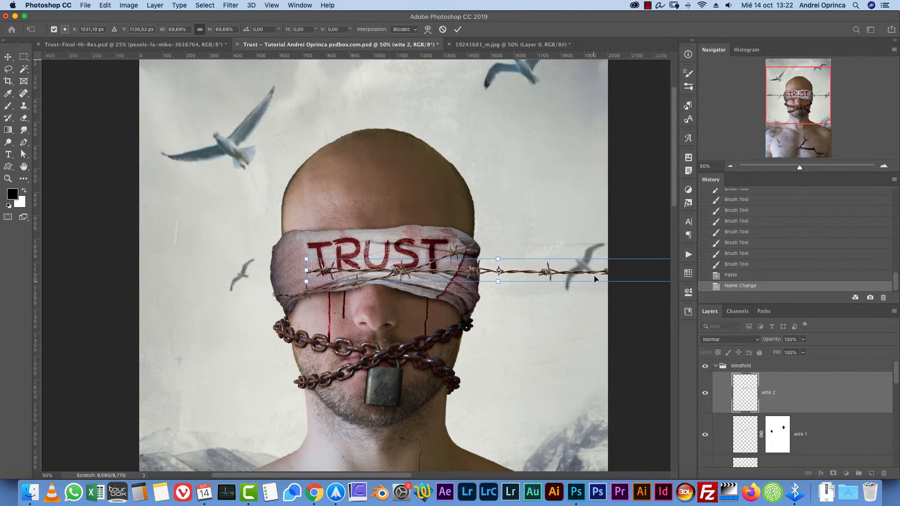
{"action": "left_click_drag", "start_coordinate": [594, 276], "coordinate": [433, 263]}
{"action": "left_click_drag", "start_coordinate": [533, 258], "coordinate": [521, 305]}
{"action": "left_click_drag", "start_coordinate": [523, 307], "coordinate": [489, 297]}
{"action": "left_click_drag", "start_coordinate": [470, 297], "coordinate": [493, 305]}
{"action": "key", "text": "Return"}
Puppet Warp wire 2 with pins along its length, curling its end back around the blindfold's edge on the bloodstained side
{"action": "key", "text": "m"}
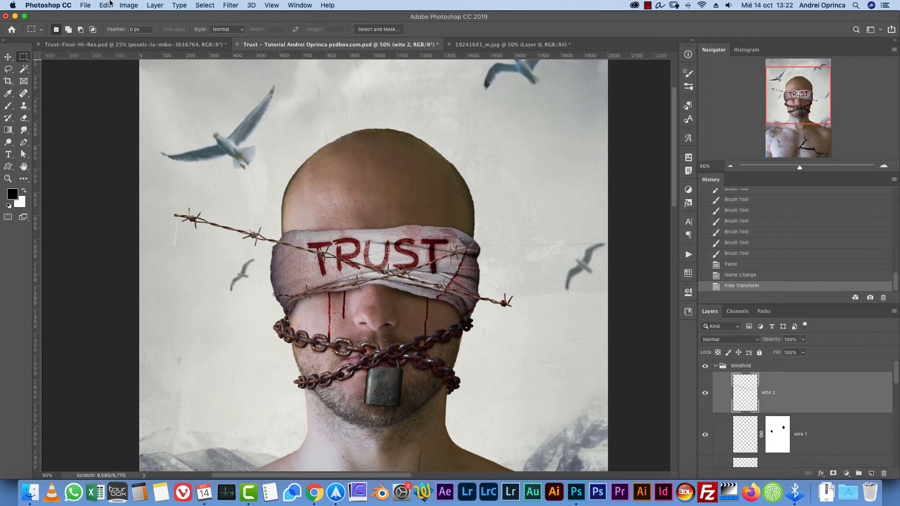
{"action": "left_click", "coordinate": [104, 4]}
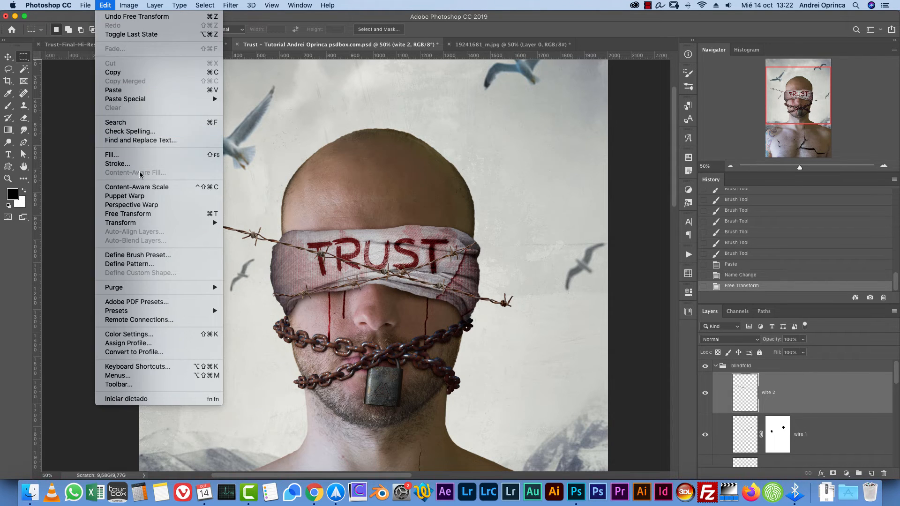
{"action": "left_click", "coordinate": [125, 196]}
{"action": "left_click", "coordinate": [277, 240]}
{"action": "left_click", "coordinate": [320, 252]}
{"action": "left_click", "coordinate": [387, 270]}
{"action": "left_click", "coordinate": [458, 290]}
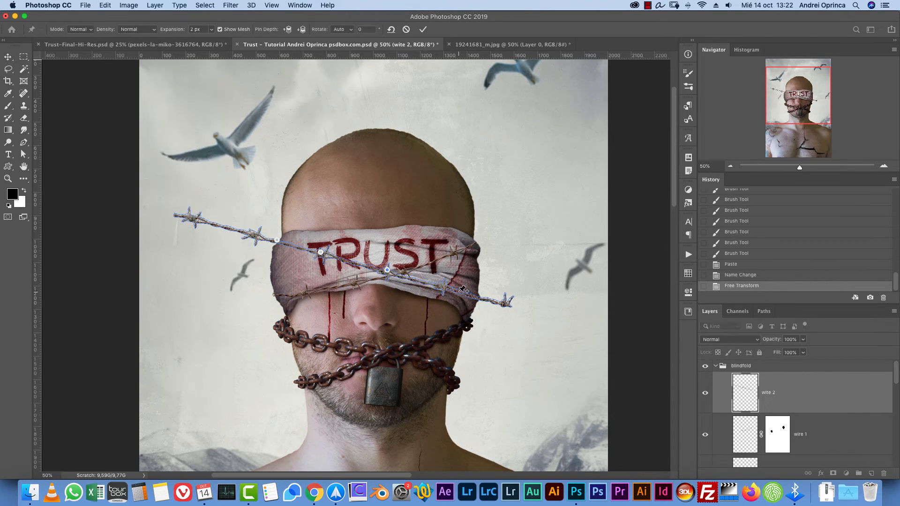
{"action": "left_click", "coordinate": [474, 296]}
{"action": "left_click_drag", "start_coordinate": [512, 301], "coordinate": [470, 280]}
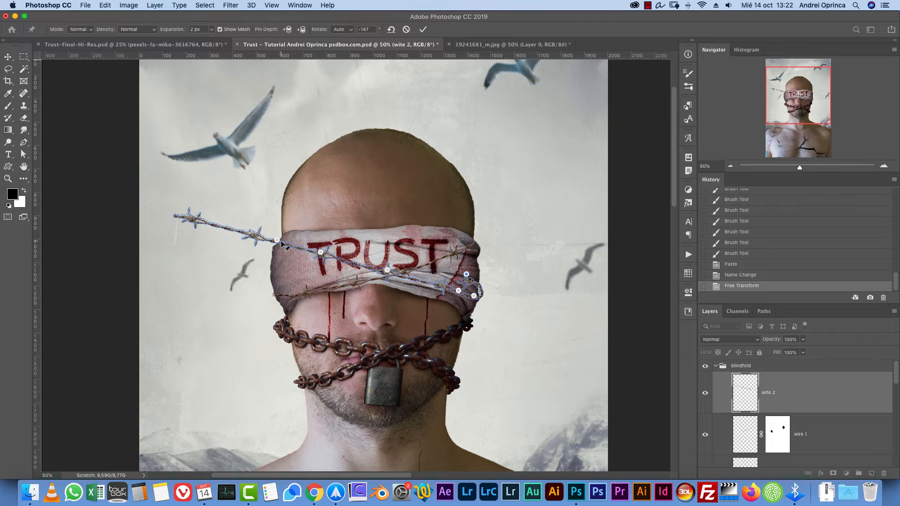
Bend the opposite end of wire 2 around the edge of the head and over the forehead, and apply the warp
{"action": "left_click_drag", "start_coordinate": [277, 241], "coordinate": [281, 240]}
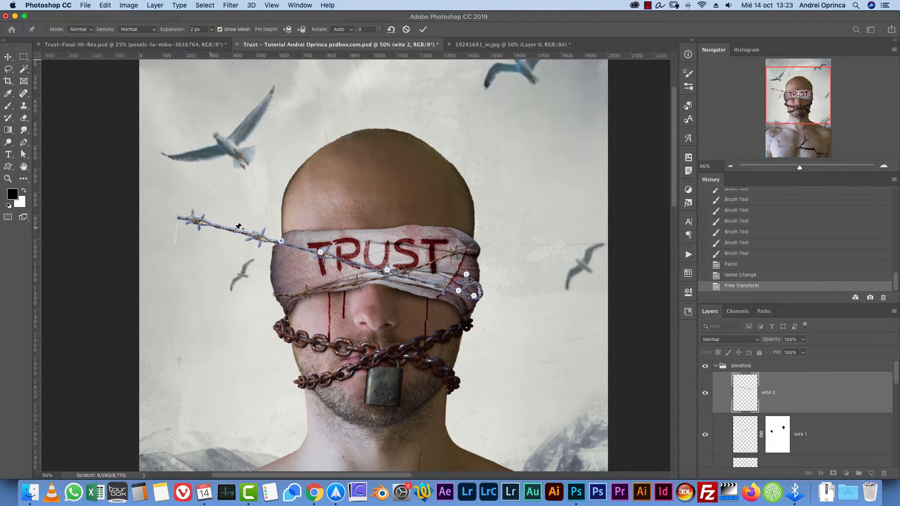
{"action": "left_click_drag", "start_coordinate": [196, 217], "coordinate": [339, 202]}
{"action": "key", "text": "Return"}
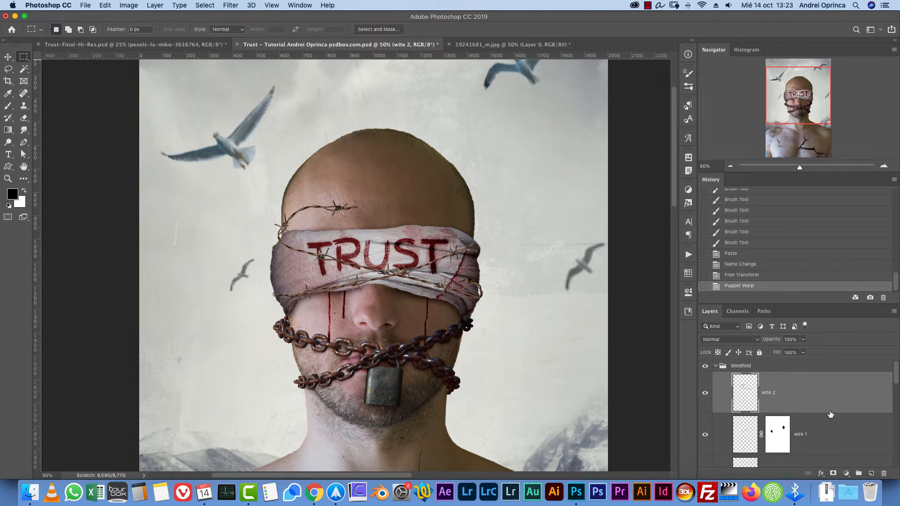
Add a layer mask to wire 2 and paint out the part of the wire that lies over the forehead
{"action": "left_click", "coordinate": [832, 472]}
{"action": "key", "text": "super+1"}
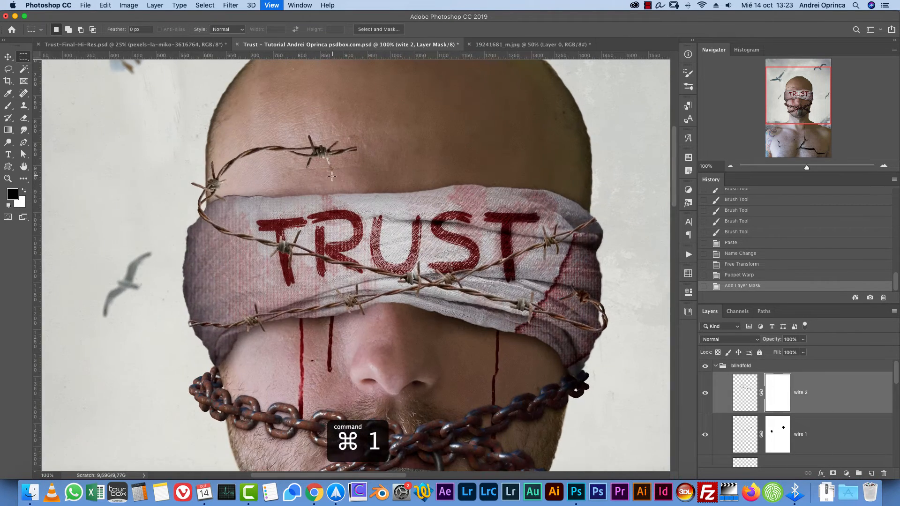
{"action": "left_click_drag", "start_coordinate": [320, 197], "coordinate": [401, 244]}
{"action": "key", "text": "b"}
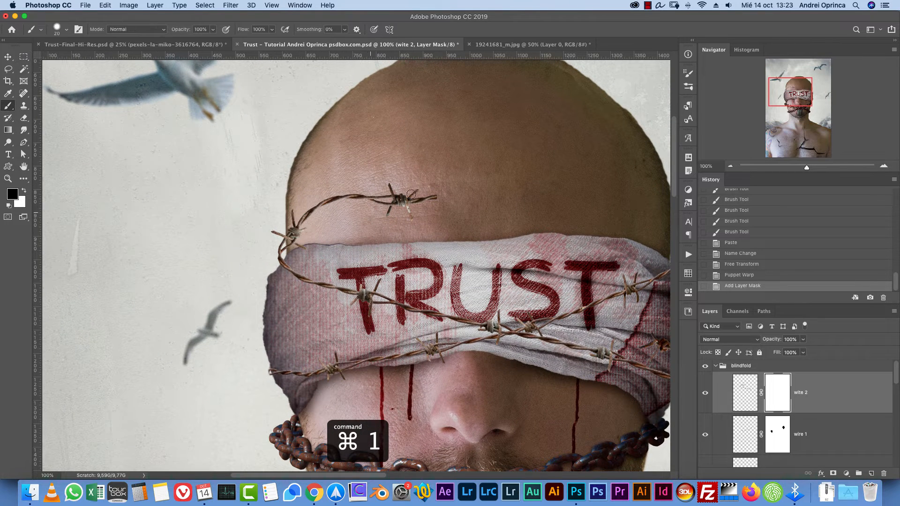
{"action": "key", "text": "]"}
{"action": "key", "text": "]"}
{"action": "key", "text": "]"}
{"action": "mouse_move", "coordinate": [441, 200]}
{"action": "left_mouse_down"}
{"action": "mouse_move", "coordinate": [420, 196]}
{"action": "mouse_move", "coordinate": [430, 222]}
{"action": "mouse_move", "coordinate": [349, 197]}
{"action": "mouse_move", "coordinate": [314, 206]}
{"action": "mouse_move", "coordinate": [297, 246]}
{"action": "mouse_move", "coordinate": [293, 237]}
{"action": "left_mouse_up"}
Refine the wire 2 mask with a 20 px brush so that the wire disappears behind the head just above the blindfold
{"action": "left_click", "coordinate": [882, 165]}
{"action": "key", "text": "["}
{"action": "key", "text": "["}
{"action": "key", "text": "["}
{"action": "key", "text": "["}
{"action": "left_click", "coordinate": [224, 208]}
{"action": "left_click", "coordinate": [202, 200]}
{"action": "left_click", "coordinate": [201, 199]}
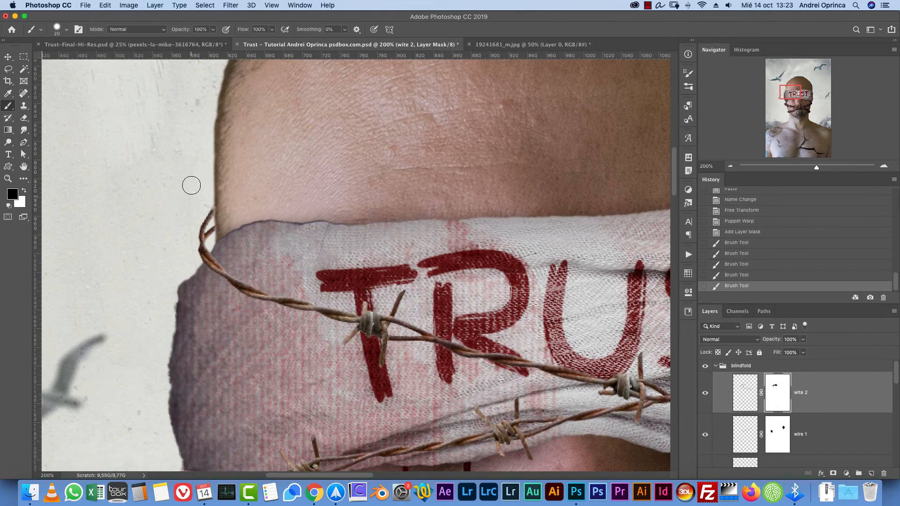
{"action": "key", "text": "x"}
{"action": "left_click_drag", "start_coordinate": [206, 220], "coordinate": [210, 209]}
{"action": "key", "text": "x"}
{"action": "left_click", "coordinate": [201, 205]}
{"action": "key", "text": "x"}
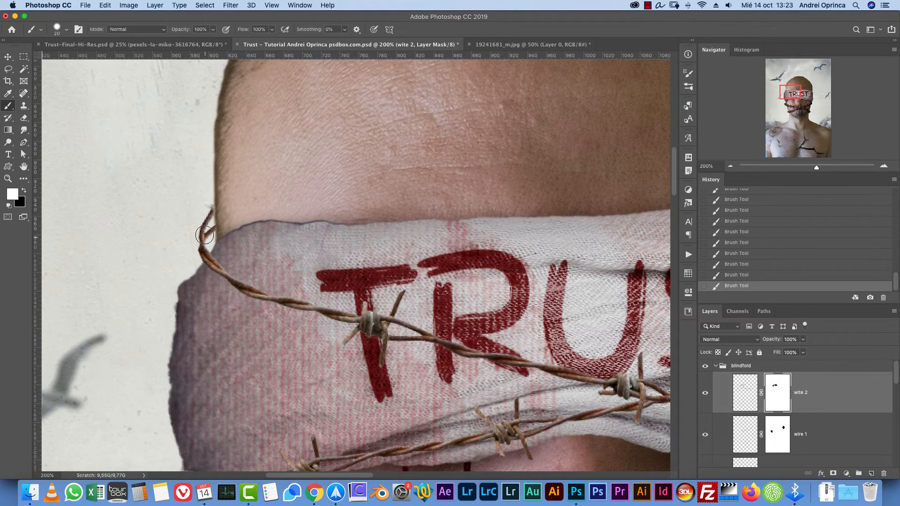
Mask out the curled-back end of wire 2 with a 30 px brush so that it wraps behind the bloodstained side of the blindfold
{"action": "left_click", "coordinate": [811, 95]}
{"action": "left_click_drag", "start_coordinate": [442, 263], "coordinate": [480, 229]}
{"action": "key", "text": "]"}
{"action": "key", "text": "]"}
{"action": "key", "text": "x"}
{"action": "left_click_drag", "start_coordinate": [375, 327], "coordinate": [416, 352]}
{"action": "key", "text": "x"}
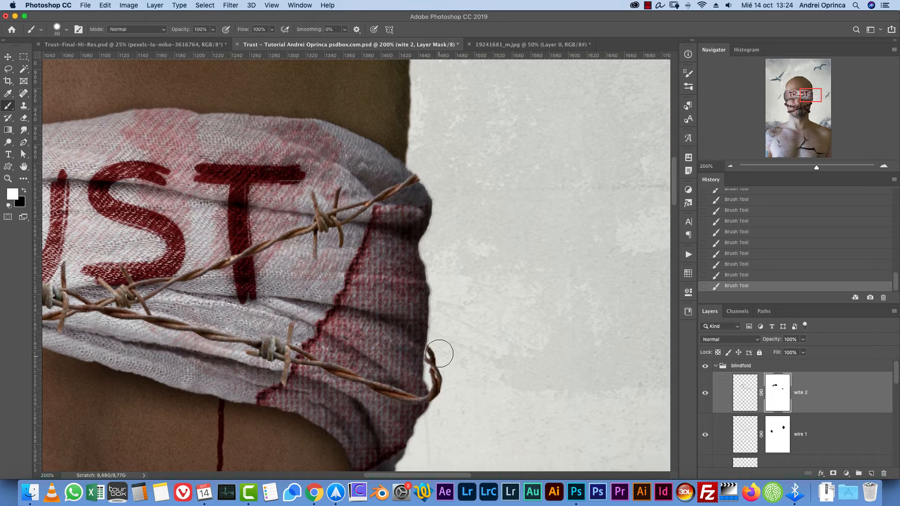
{"action": "key", "text": "super+1"}
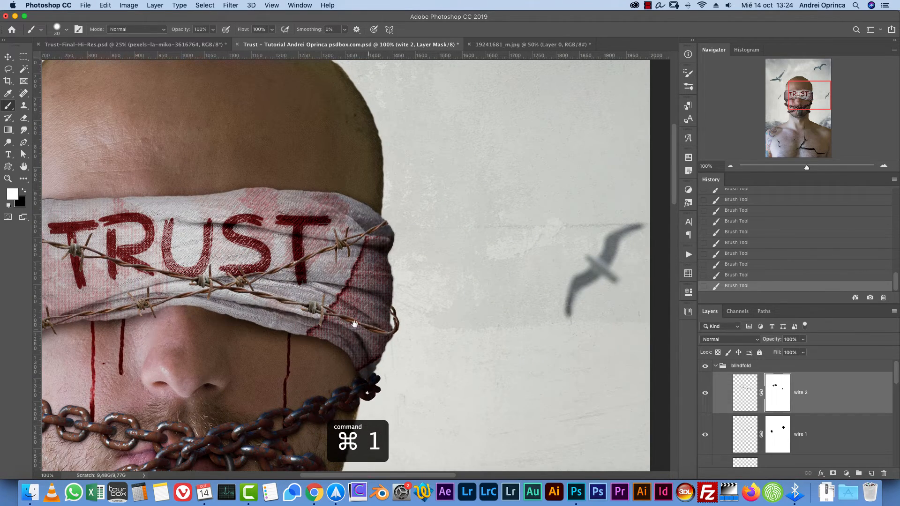
{"action": "left_click_drag", "start_coordinate": [354, 325], "coordinate": [481, 338]}
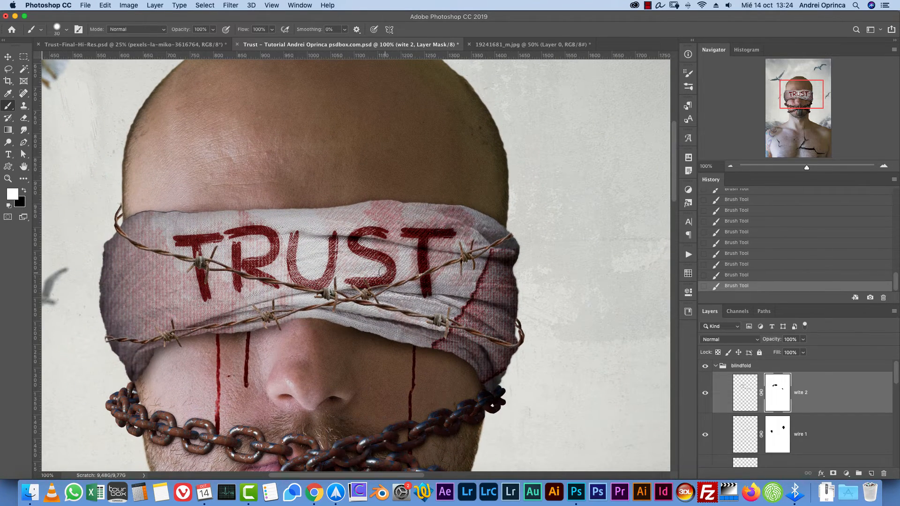
{"action": "left_click_drag", "start_coordinate": [389, 292], "coordinate": [466, 311]}
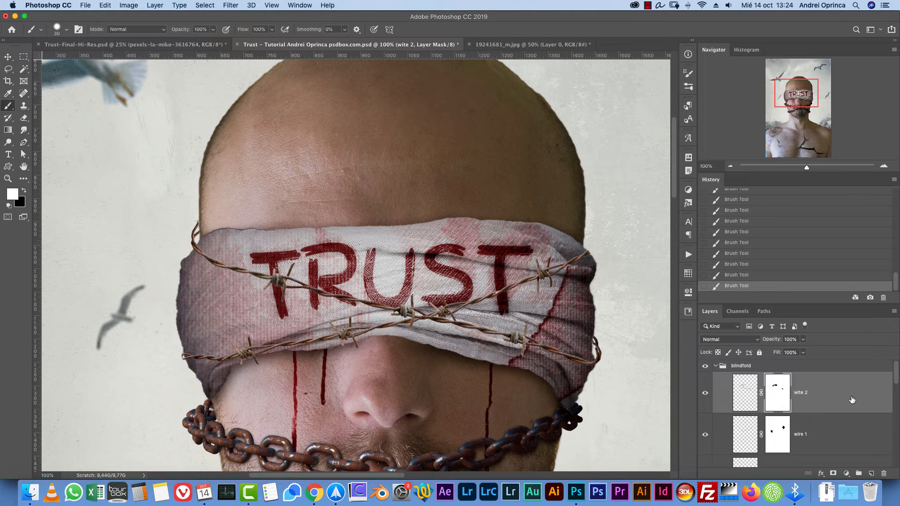
Apply a Multiply Drop Shadow with 69% opacity, 90° angle, 2 px distance and 7 px size to wire 2 and wire 1
{"action": "double_click", "coordinate": [839, 392]}
{"action": "left_click", "coordinate": [578, 296]}
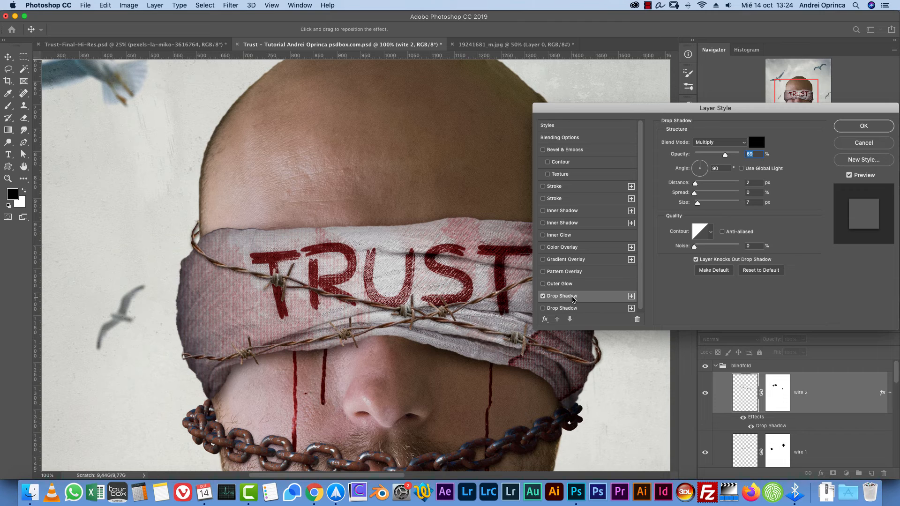
{"action": "left_click", "coordinate": [863, 126]}
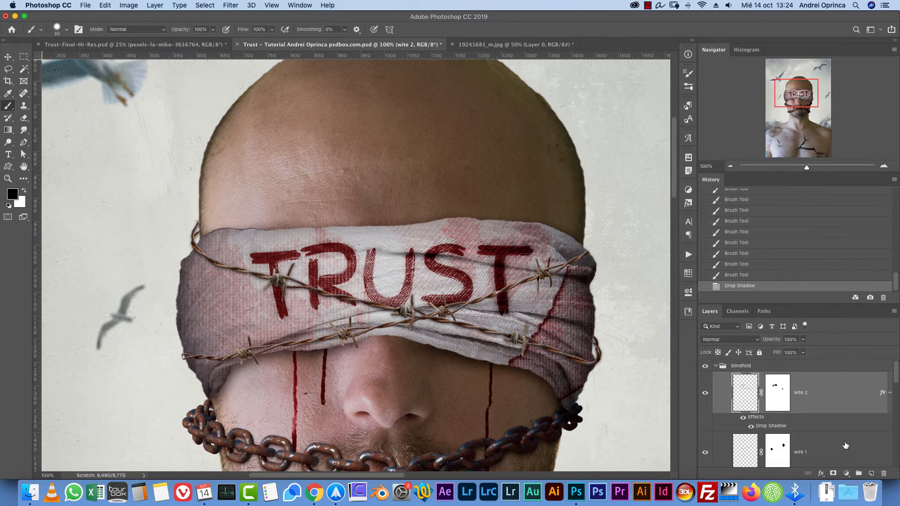
{"action": "double_click", "coordinate": [839, 451]}
{"action": "left_click", "coordinate": [572, 296]}
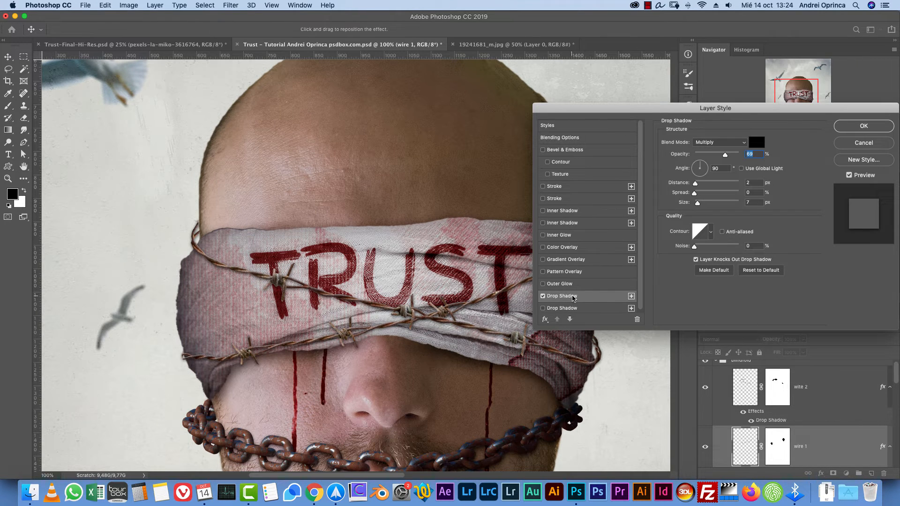
{"action": "left_click", "coordinate": [862, 125]}
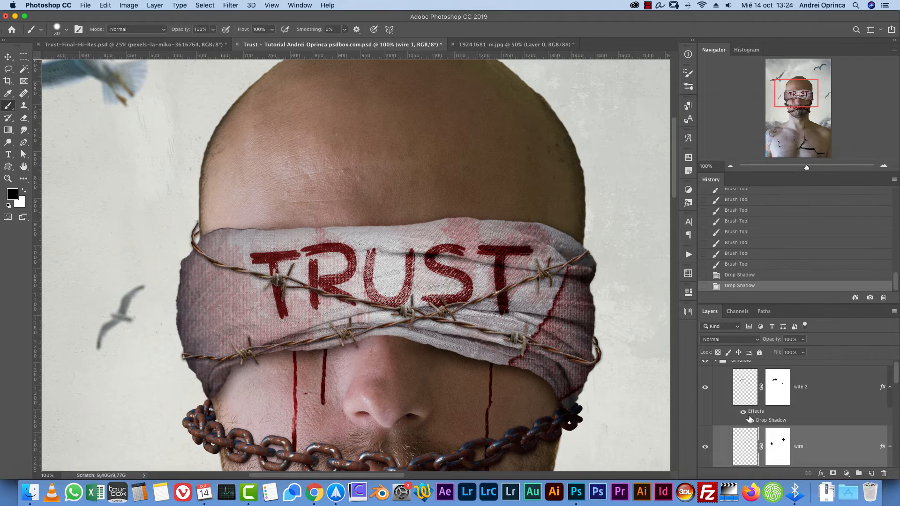
Darken wire 1 with a Curves adjustment, mapping input 151 to output 116
{"action": "key", "text": "super+m"}
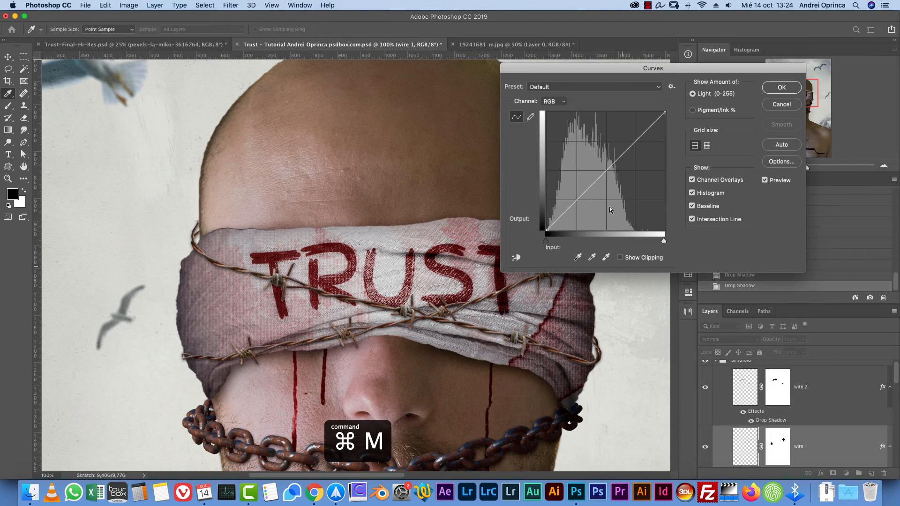
{"action": "mouse_move", "coordinate": [607, 168]}
{"action": "left_mouse_down"}
{"action": "mouse_move", "coordinate": [613, 193]}
{"action": "mouse_move", "coordinate": [618, 179]}
{"action": "left_mouse_up"}
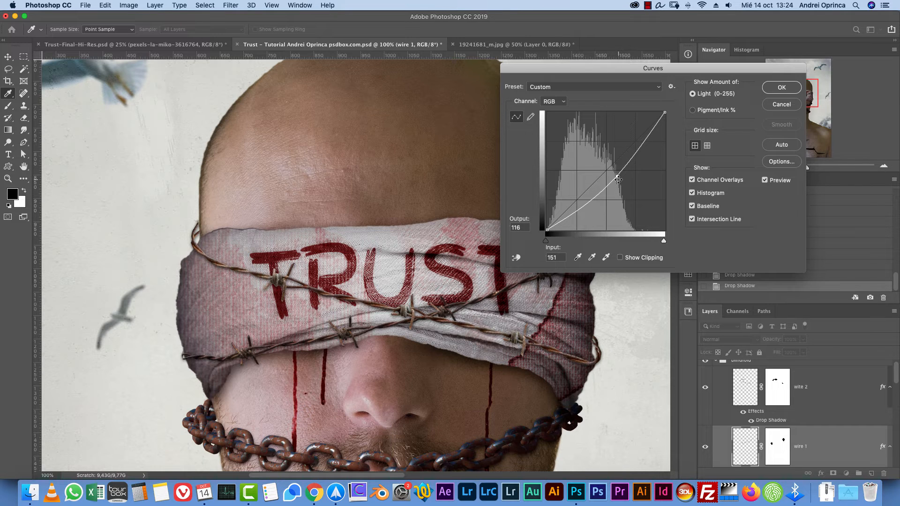
{"action": "left_click", "coordinate": [781, 88]}
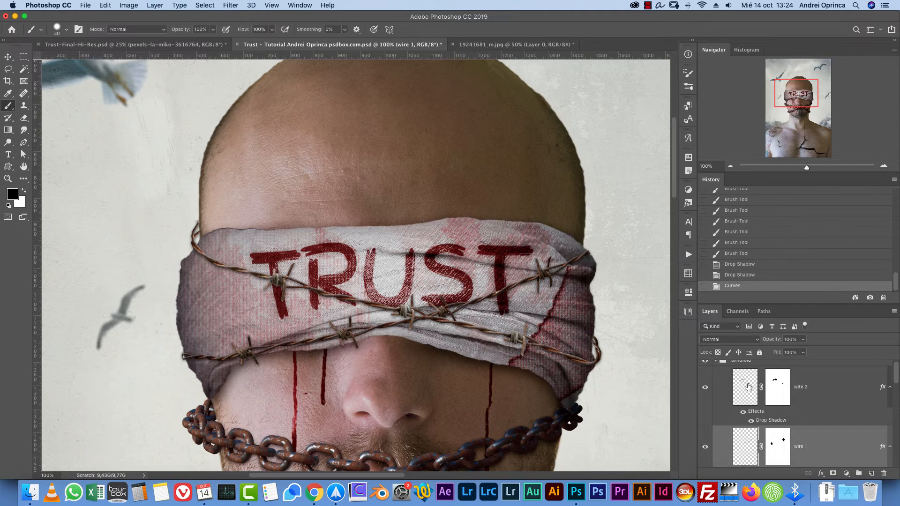
Darken wire 2 with a Curves adjustment, mapping input 140 to output 111
{"action": "left_click", "coordinate": [748, 388]}
{"action": "key", "text": "super+m"}
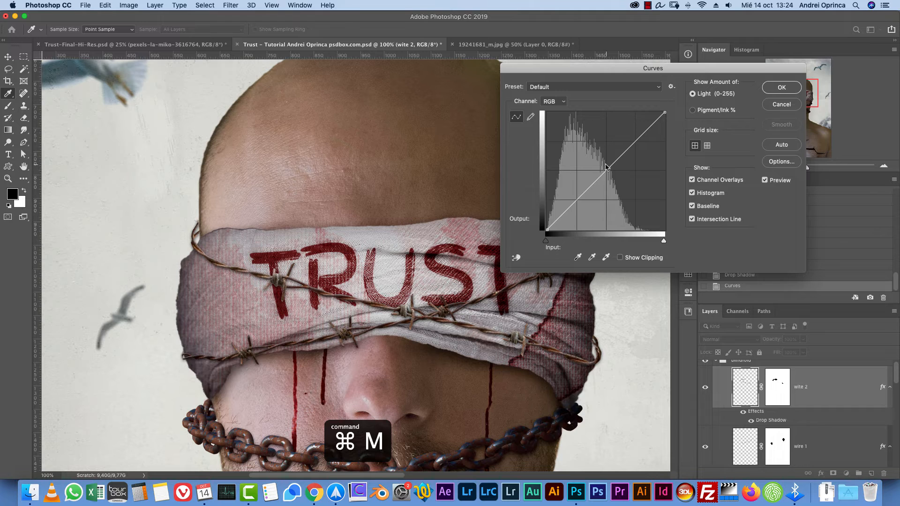
{"action": "left_click_drag", "start_coordinate": [609, 166], "coordinate": [611, 178]}
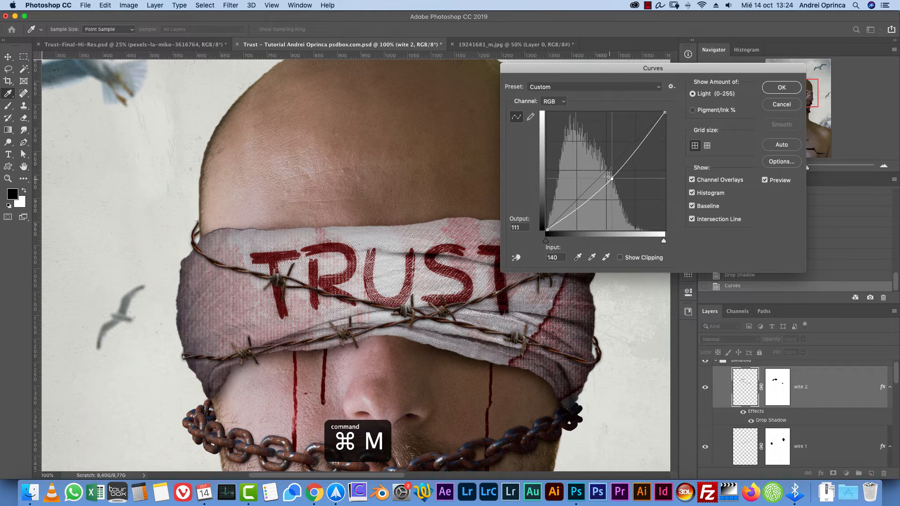
{"action": "left_click", "coordinate": [781, 89]}
Examine how the darkened barbed wire blends with the whole composite, from the blindfold to the chest cracks
{"action": "key", "text": "super+minus"}
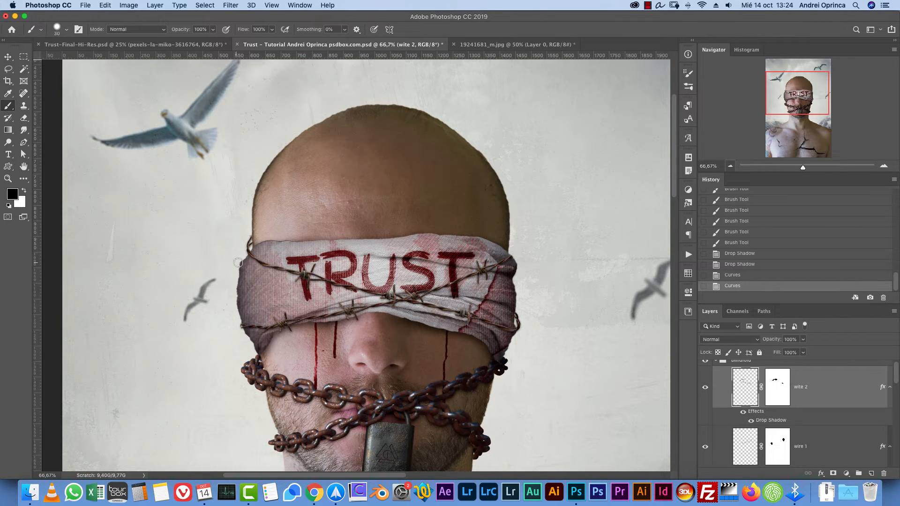
{"action": "left_click", "coordinate": [730, 167]}
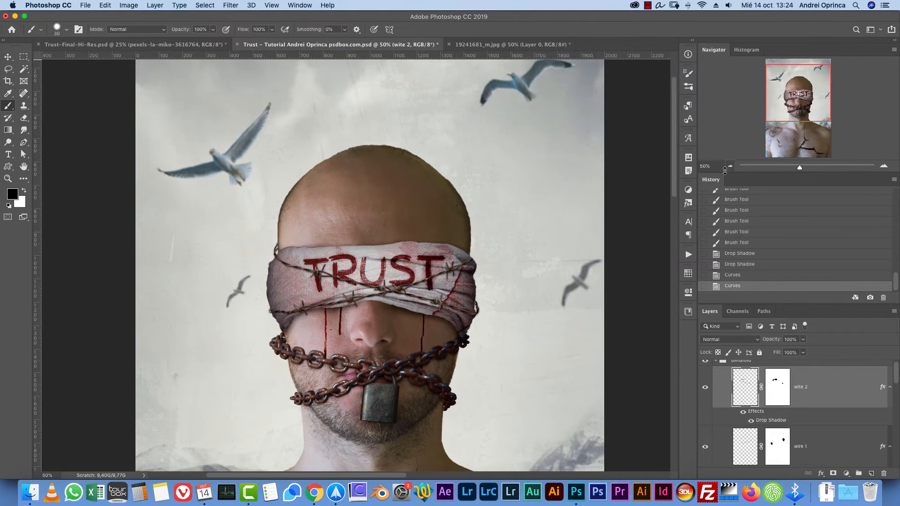
{"action": "left_click", "coordinate": [730, 167]}
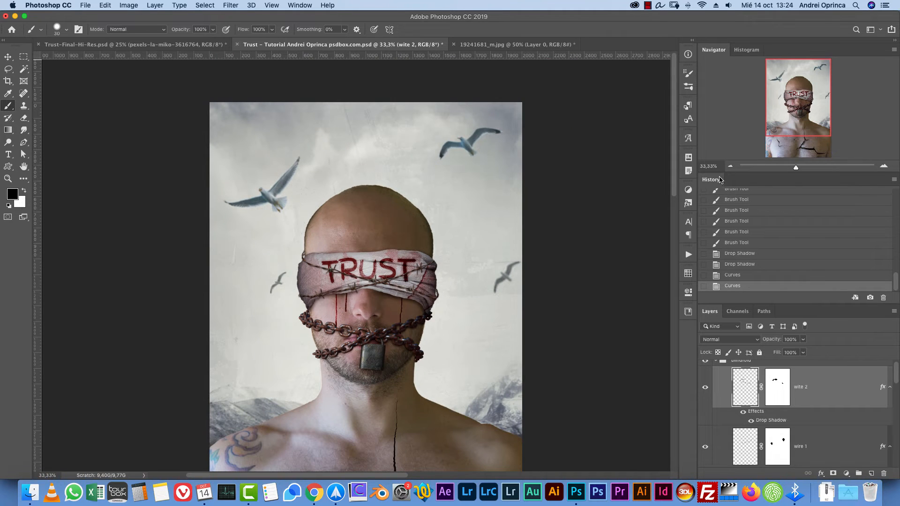
{"action": "scroll", "coordinate": [501, 258], "scroll_direction": "down", "scroll_amount": 5}
{"action": "scroll", "coordinate": [483, 136], "scroll_direction": "left", "scroll_amount": 2}
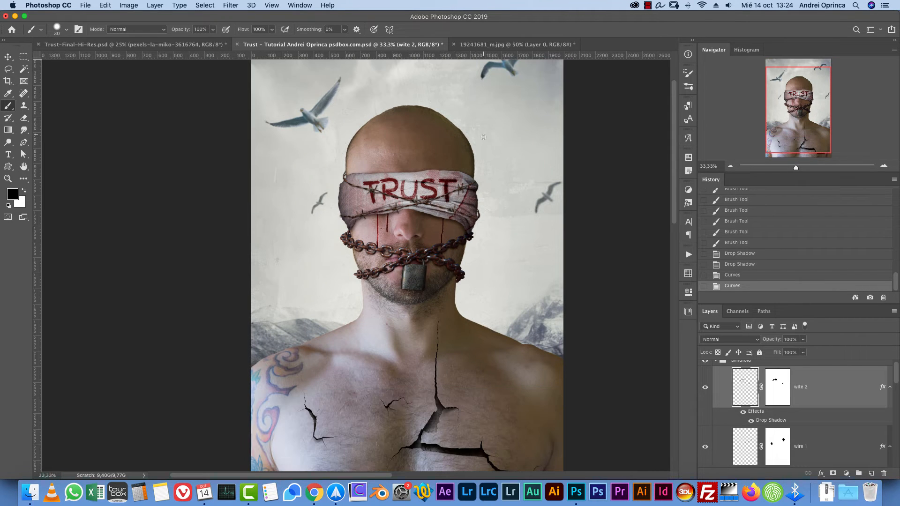
{"action": "left_click_drag", "start_coordinate": [807, 129], "coordinate": [805, 124]}
{"action": "left_click", "coordinate": [730, 167]}
{"action": "left_click", "coordinate": [730, 166]}
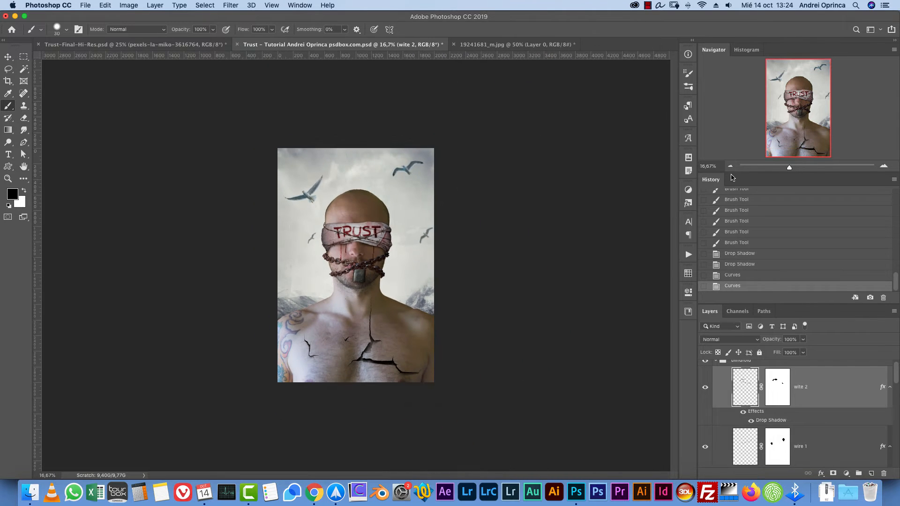
Select the cracks layer on the chest and lock it
{"action": "key", "text": "v"}
{"action": "left_click", "coordinate": [420, 330]}
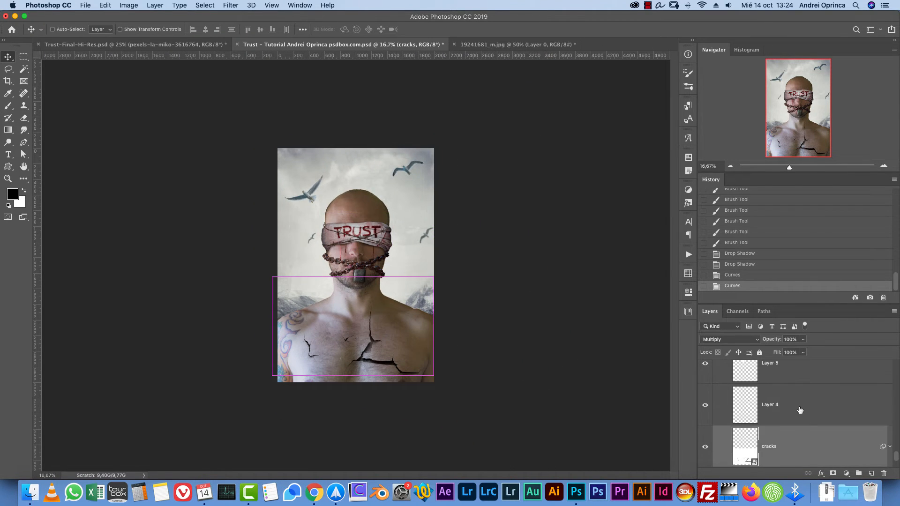
{"action": "left_click", "coordinate": [759, 352]}
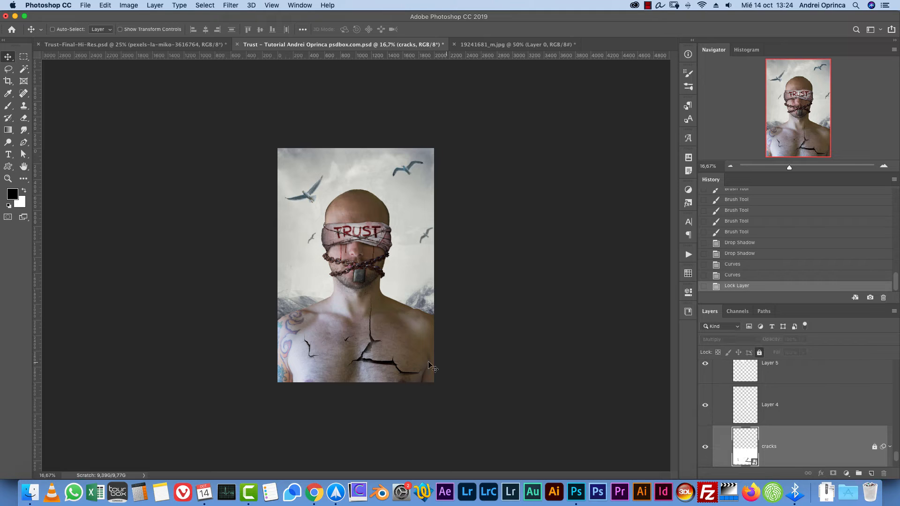
Desaturate the Portrait layer with a Hue/Saturation adjustment, setting Saturation to -31
{"action": "left_click", "coordinate": [440, 360], "text": "super"}
{"action": "key", "text": "super+u"}
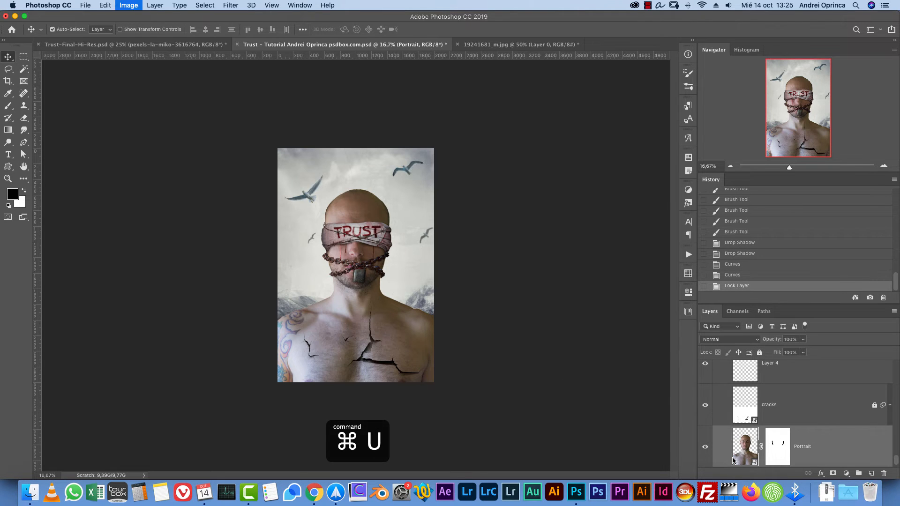
{"action": "left_click_drag", "start_coordinate": [616, 257], "coordinate": [614, 261]}
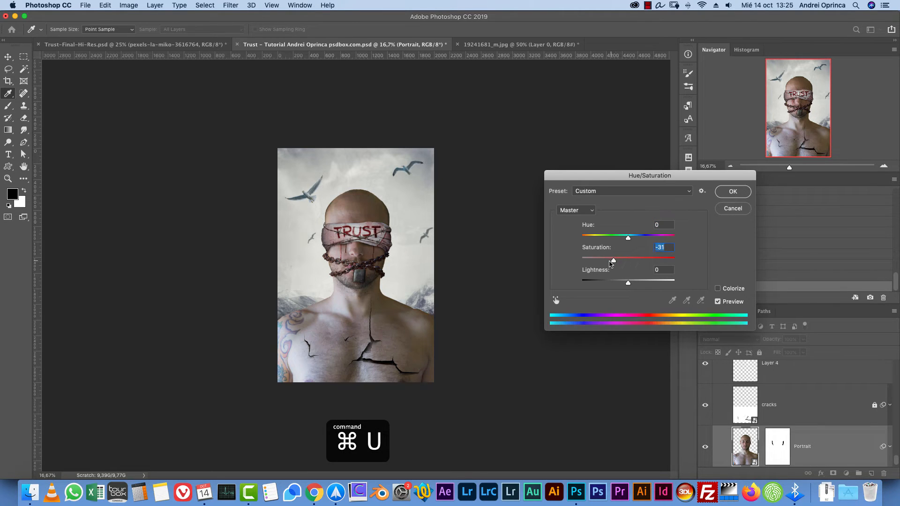
{"action": "left_click", "coordinate": [732, 192]}
Collapse the blindfold and portrait groups and add a new empty layer above the blindfold group
{"action": "left_click", "coordinate": [882, 167]}
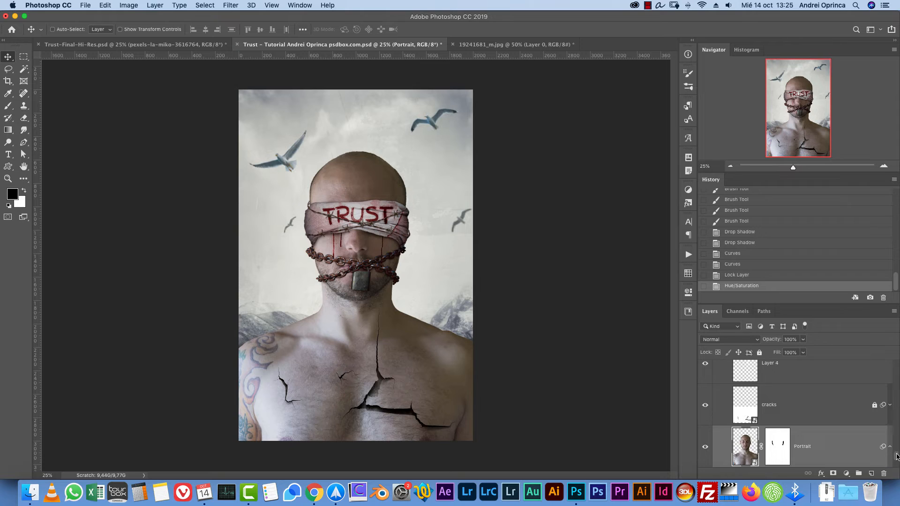
{"action": "left_click_drag", "start_coordinate": [896, 456], "coordinate": [895, 349]}
{"action": "left_click", "coordinate": [715, 366]}
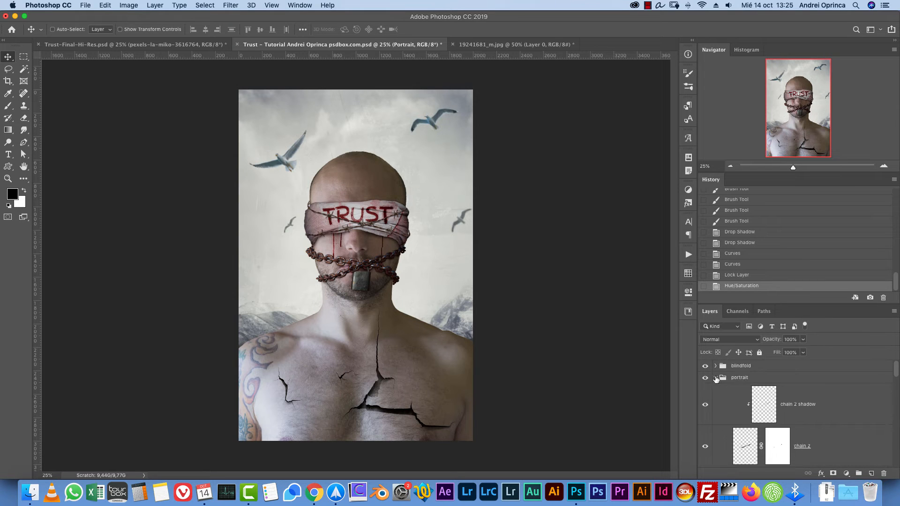
{"action": "left_click", "coordinate": [715, 377]}
{"action": "left_click", "coordinate": [798, 369]}
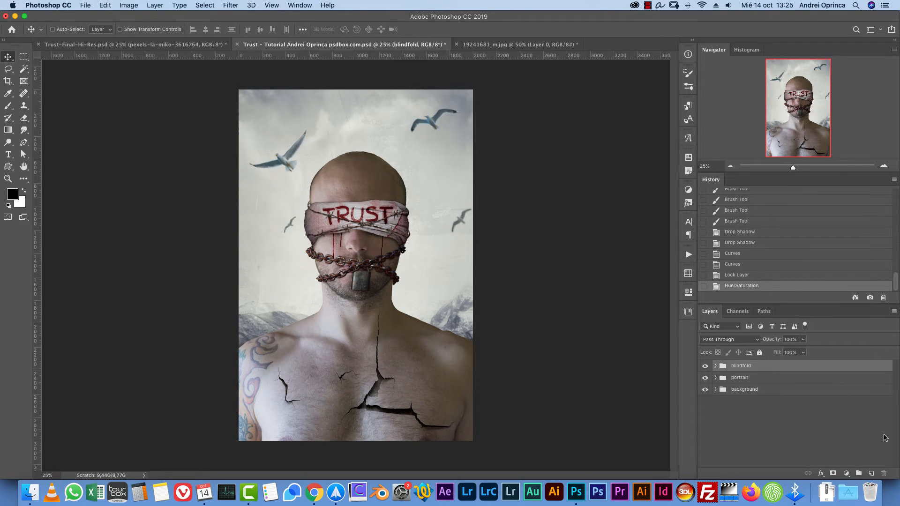
{"action": "left_click", "coordinate": [871, 474]}
Preview the feather images in the Stock folder and open white-feather-2.png
{"action": "key", "text": "super+o"}
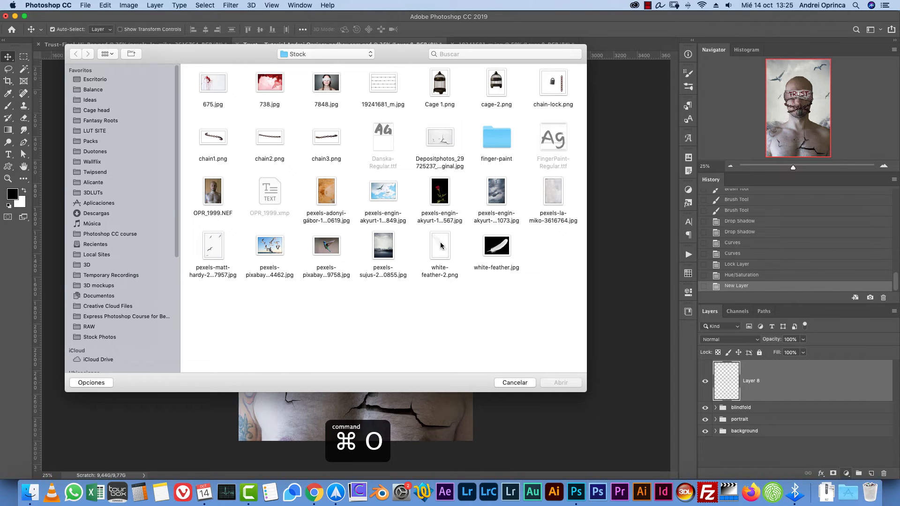
{"action": "left_click", "coordinate": [440, 243]}
{"action": "key", "text": "space"}
{"action": "key", "text": "space"}
{"action": "left_click", "coordinate": [496, 249]}
{"action": "key", "text": "space"}
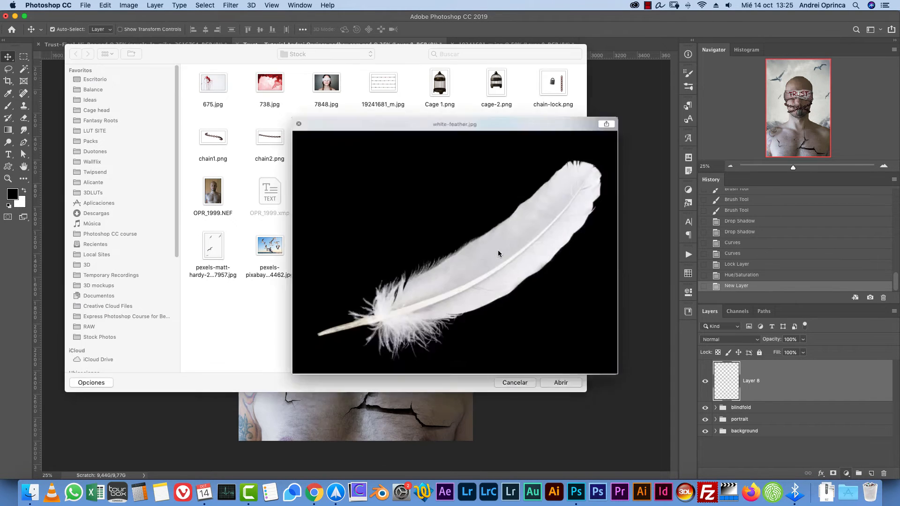
{"action": "key", "text": "space"}
{"action": "key", "text": "Left"}
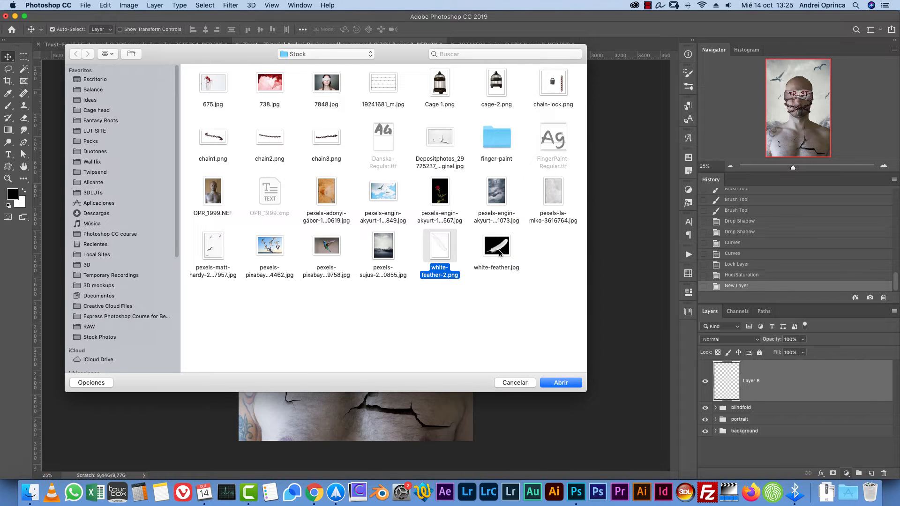
{"action": "left_click", "coordinate": [500, 252]}
{"action": "key", "text": "space"}
{"action": "key", "text": "space"}
{"action": "left_click", "coordinate": [449, 255]}
{"action": "left_click", "coordinate": [561, 384]}
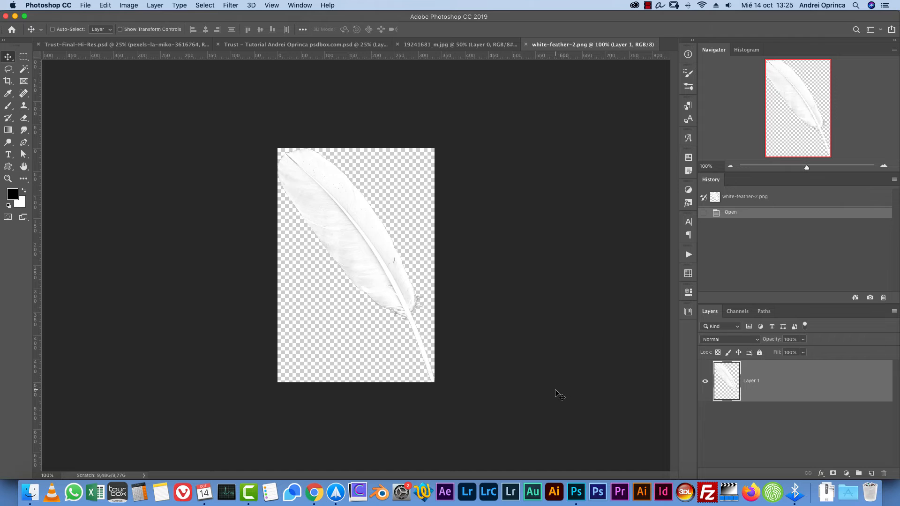
Cut the whole feather image from white-feather-2.png and close that file without saving
{"action": "key", "text": "cmd+a"}
{"action": "key", "text": "cmd+x"}
{"action": "key", "text": "cmd+w"}
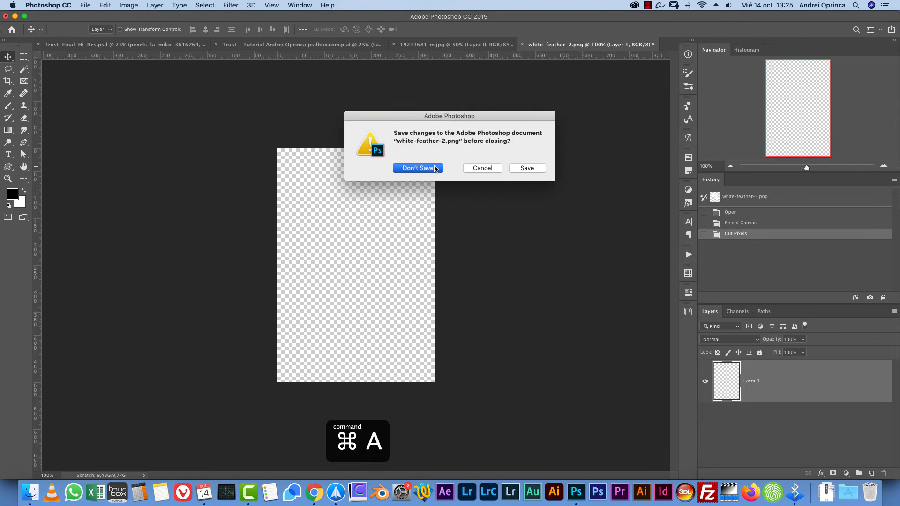
{"action": "left_click", "coordinate": [418, 168]}
Paste the feather onto the new layer, enlarge it and place it in front of the tattooed shoulder
{"action": "key", "text": "super+v"}
{"action": "key", "text": "super+t"}
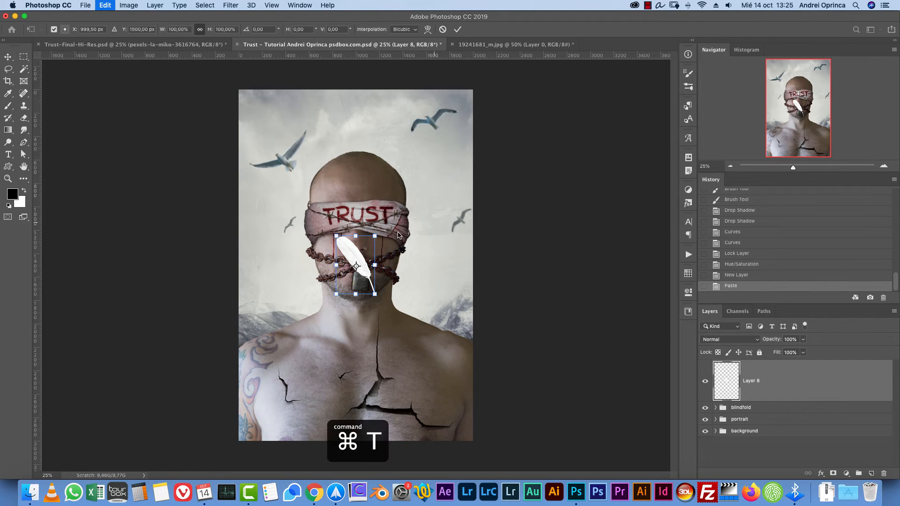
{"action": "left_click_drag", "start_coordinate": [375, 236], "coordinate": [408, 186]}
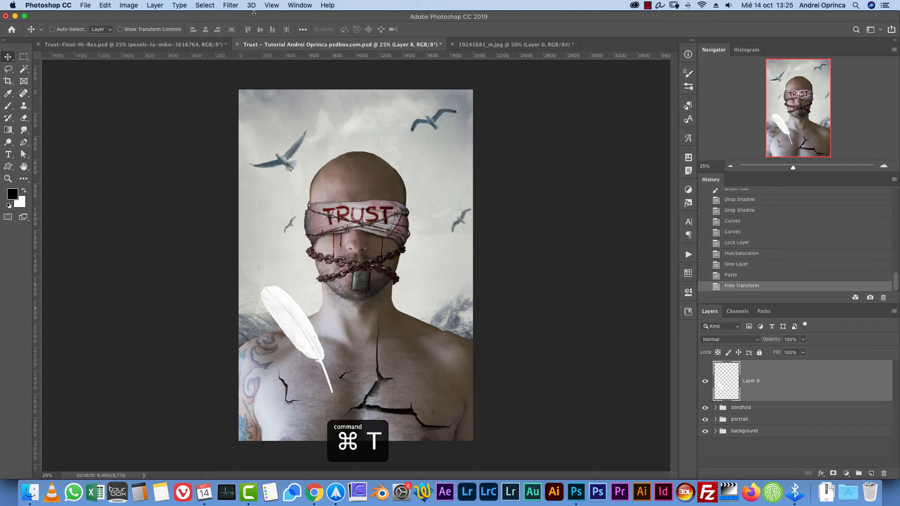
Apply a Field Blur of 38 px to the feather
{"action": "left_click", "coordinate": [230, 5]}
{"action": "mouse_move", "coordinate": [300, 126]}
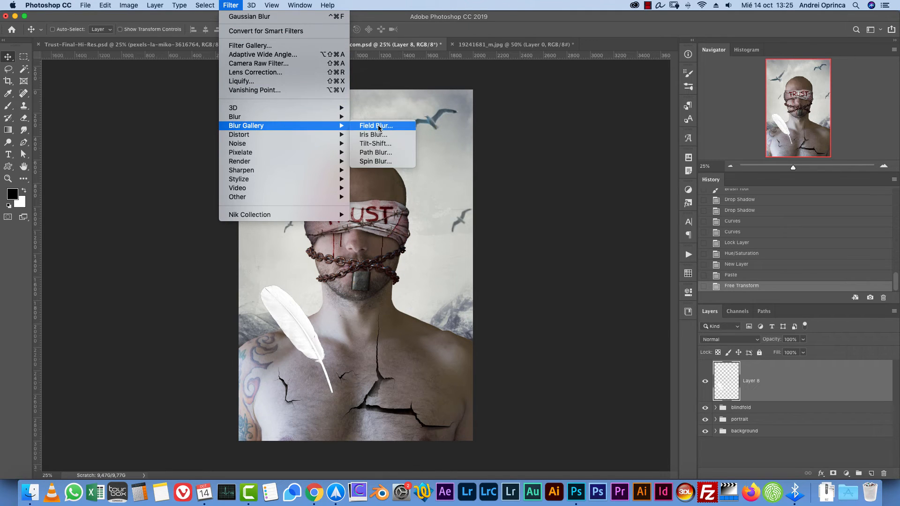
{"action": "left_click", "coordinate": [377, 126]}
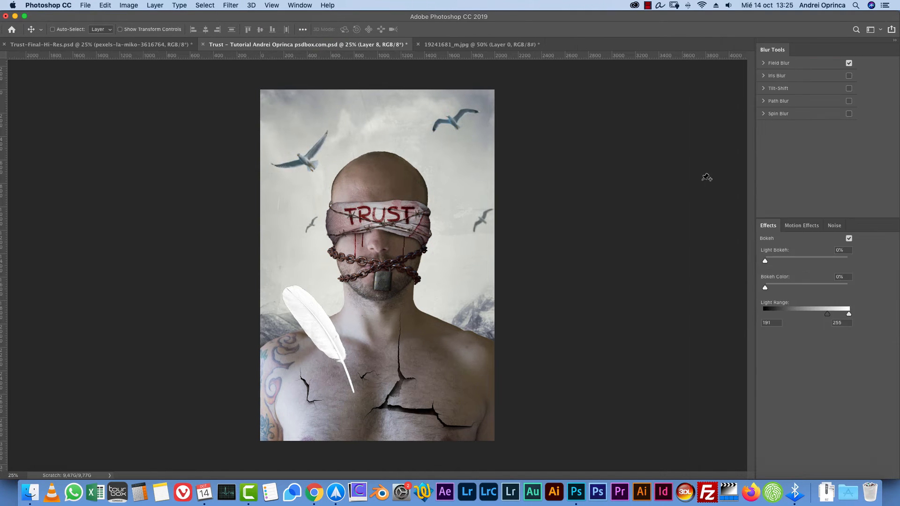
{"action": "left_click_drag", "start_coordinate": [789, 89], "coordinate": [802, 89]}
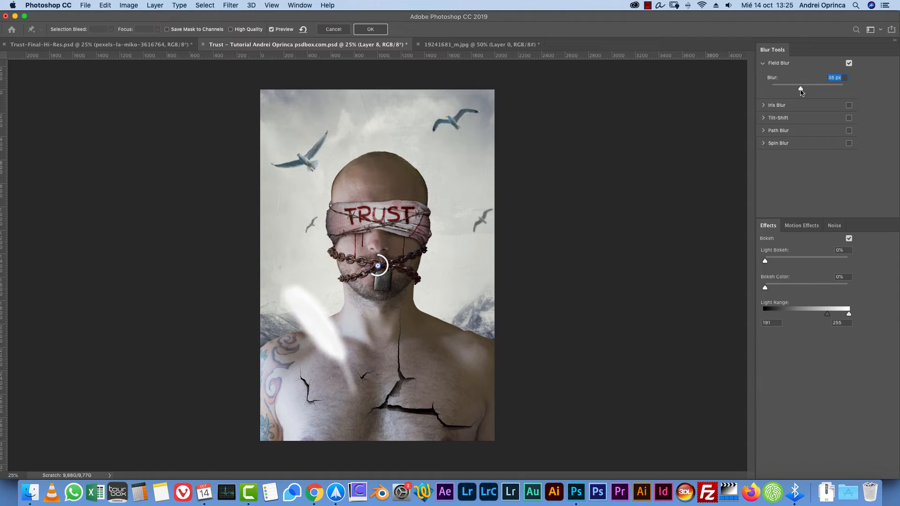
{"action": "left_click", "coordinate": [376, 32]}
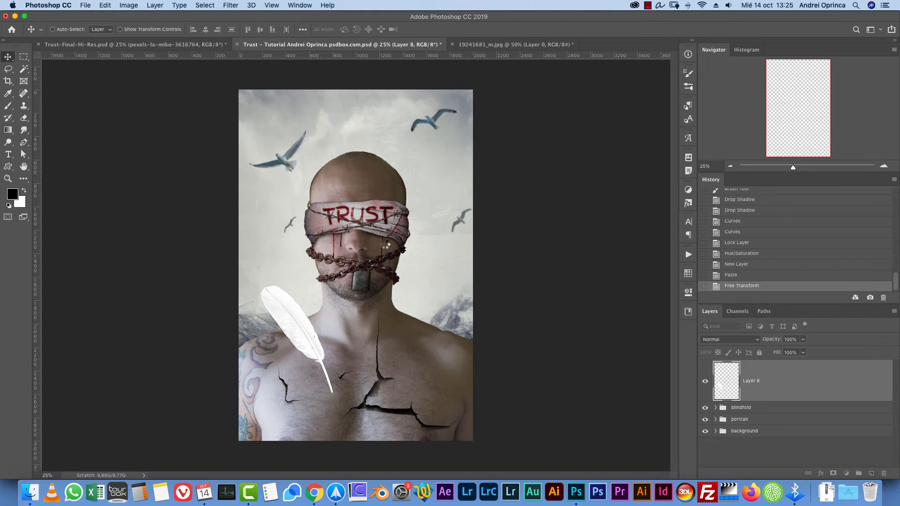
Colorize the blurred feather with Hue/Saturation, using Hue 41, Saturation 14 and Lightness -16
{"action": "key", "text": "super+u"}
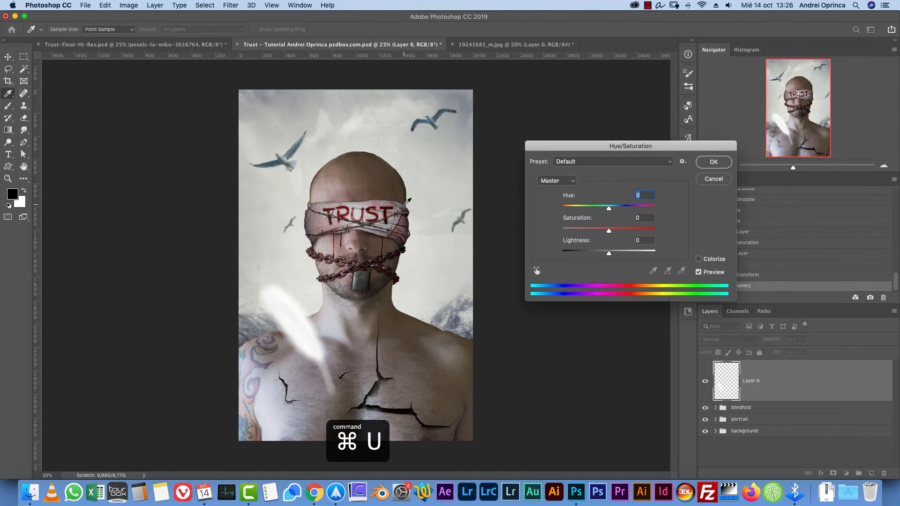
{"action": "left_click_drag", "start_coordinate": [596, 255], "coordinate": [602, 253]}
{"action": "left_click", "coordinate": [698, 258]}
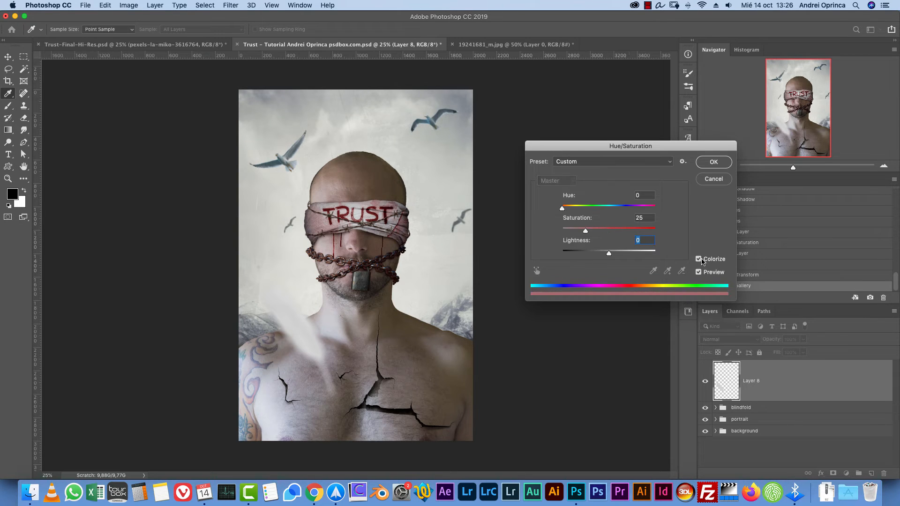
{"action": "left_click_drag", "start_coordinate": [570, 208], "coordinate": [603, 254]}
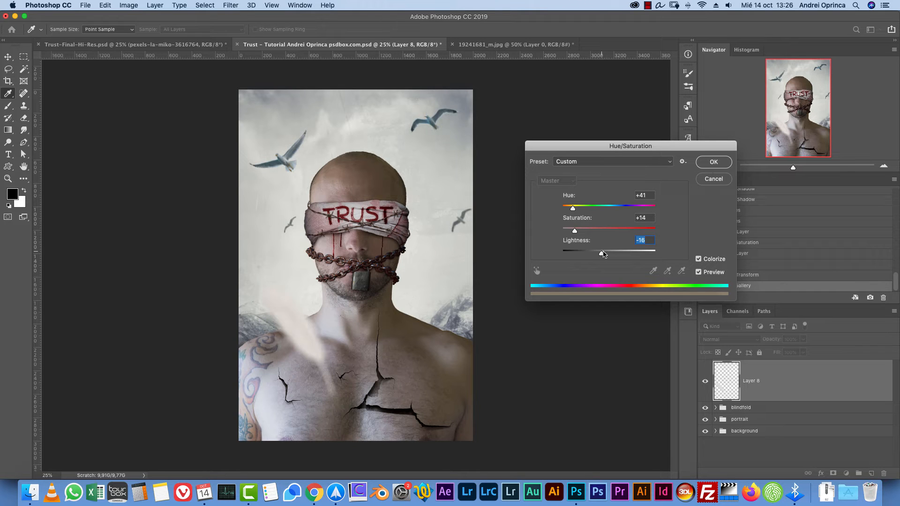
{"action": "left_click", "coordinate": [713, 163]}
Duplicate the blurred feather, rotate the copy about 69° and move it to the image's upper-right edge below the gull
{"action": "key", "text": "v"}
{"action": "key", "text": "super+j"}
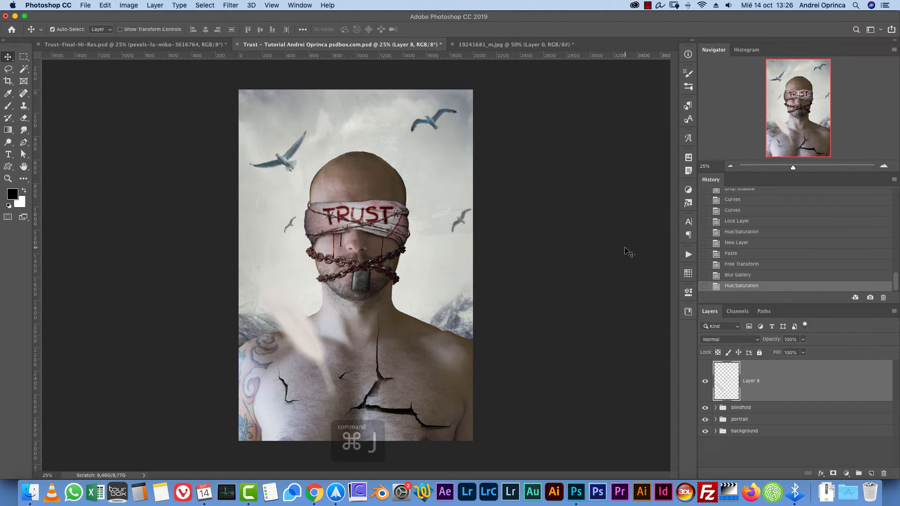
{"action": "key", "text": "super+t"}
{"action": "left_click_drag", "start_coordinate": [349, 272], "coordinate": [378, 364]}
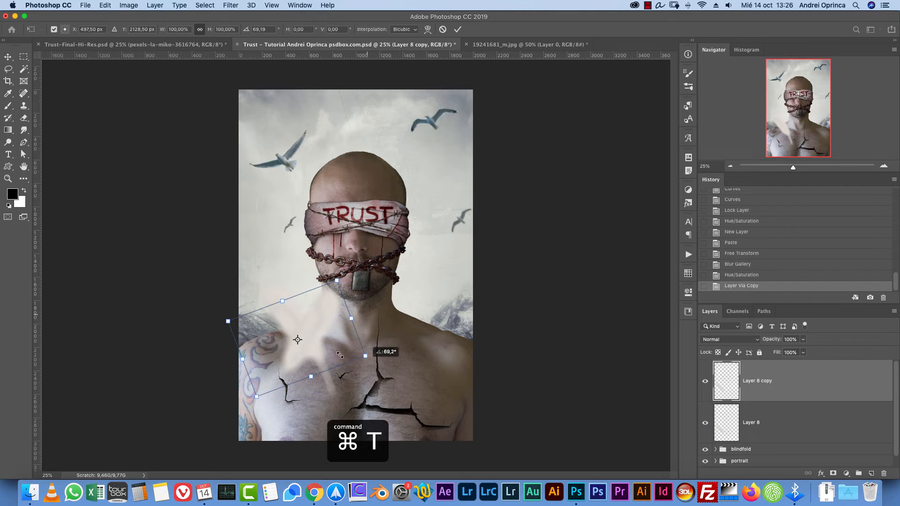
{"action": "left_click_drag", "start_coordinate": [317, 347], "coordinate": [472, 169]}
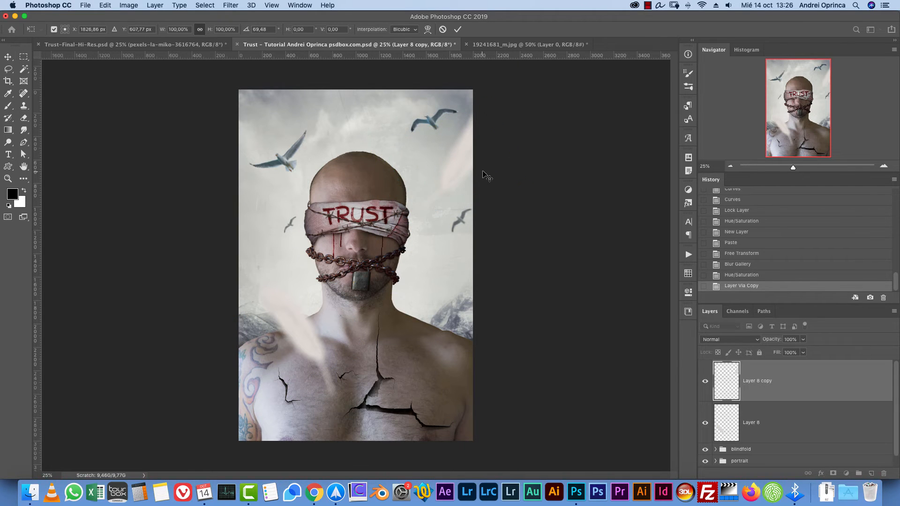
{"action": "key", "text": "Return"}
Darken the duplicated feather with a Hue/Saturation adjustment, setting Lightness to -38
{"action": "key", "text": "super+m"}
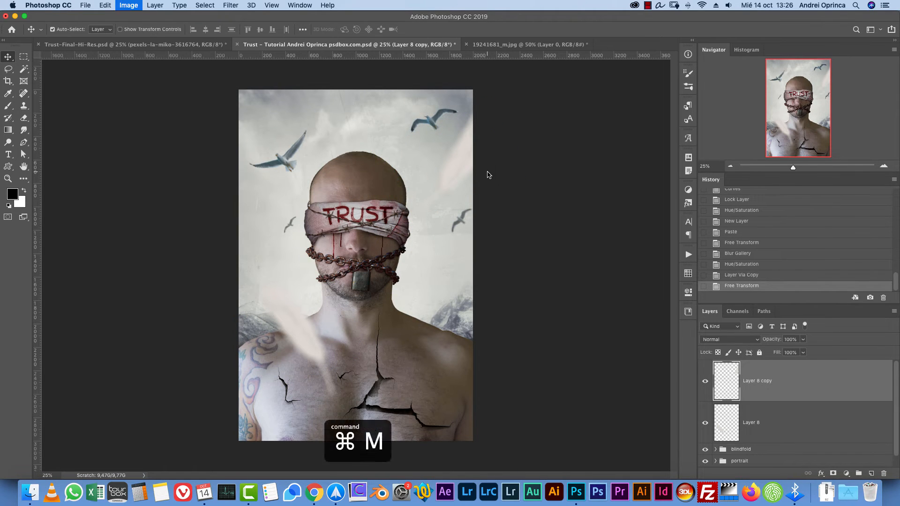
{"action": "key", "text": "Escape"}
{"action": "key", "text": "super+u"}
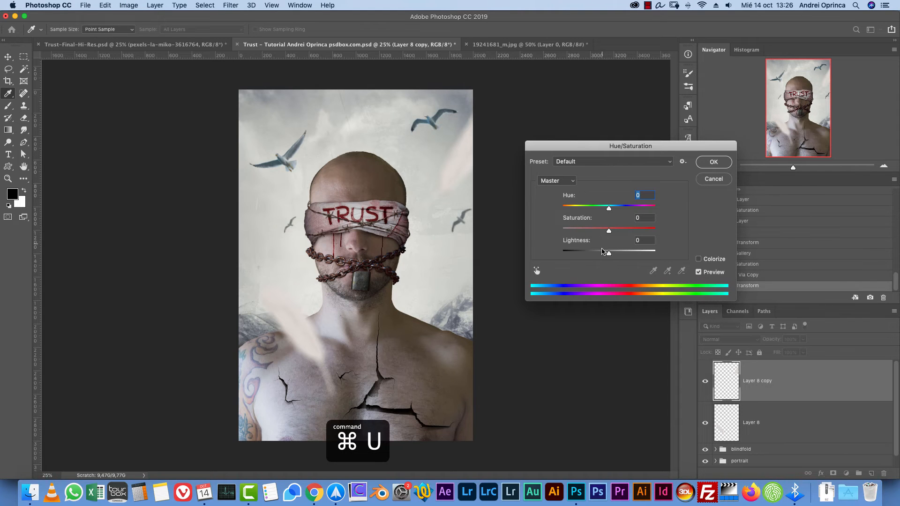
{"action": "left_click_drag", "start_coordinate": [602, 251], "coordinate": [590, 249]}
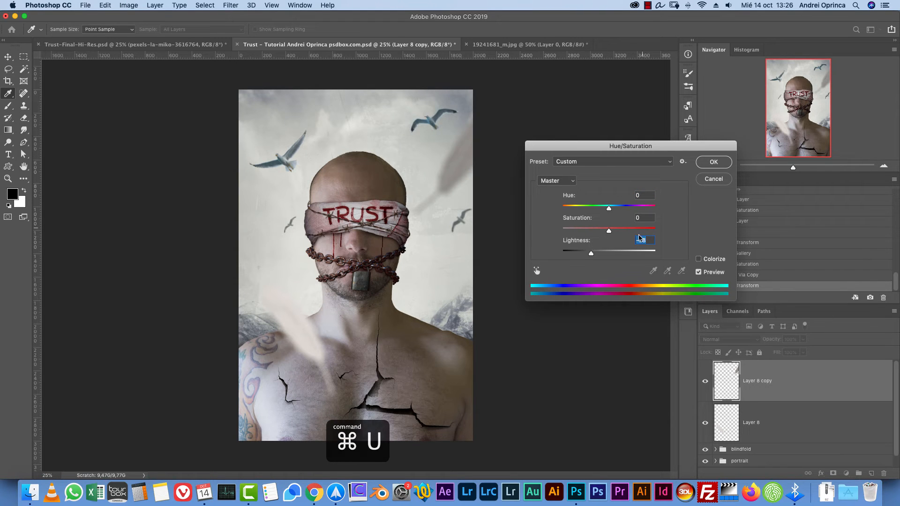
{"action": "left_click", "coordinate": [708, 164]}
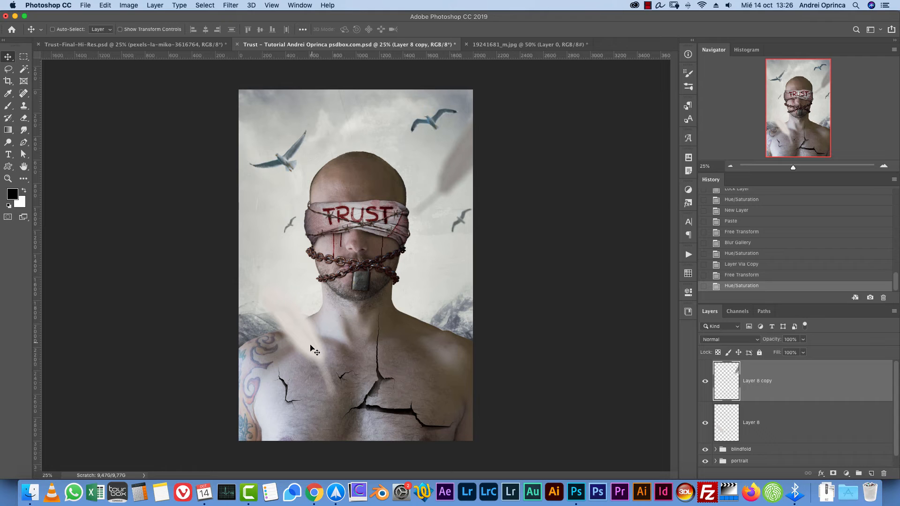
Move the pale blurred feather down over the tattooed side of the chest and reposition the darker feather near the upper gull
{"action": "left_click_drag", "start_coordinate": [300, 333], "coordinate": [299, 389]}
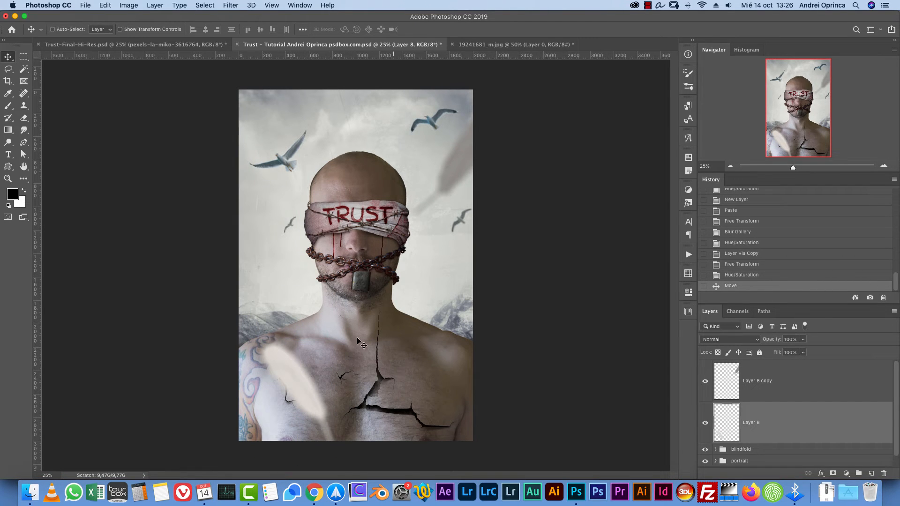
{"action": "left_click_drag", "start_coordinate": [460, 169], "coordinate": [460, 212]}
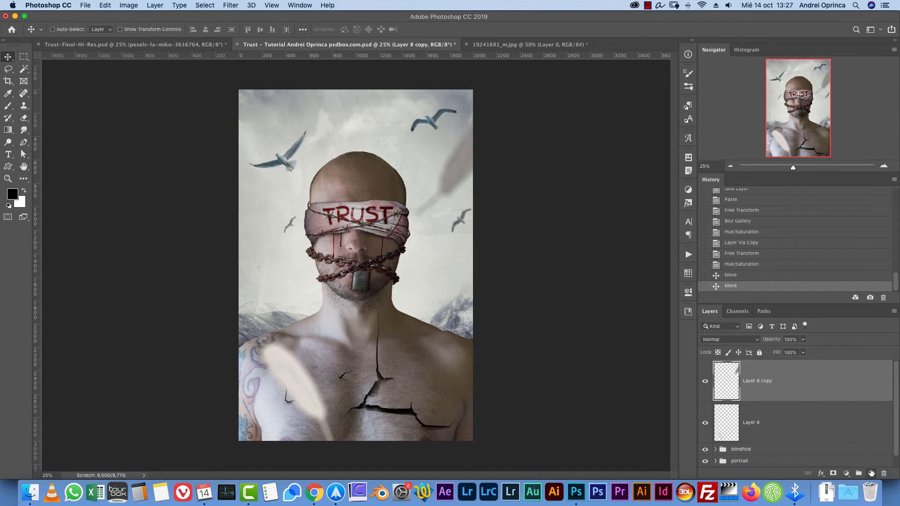
Add a new layer above the feathers and choose the Dust Scattered brush at 700 px
{"action": "key", "text": "ctrl+shift+alt+n"}
{"action": "right_click", "coordinate": [404, 229]}
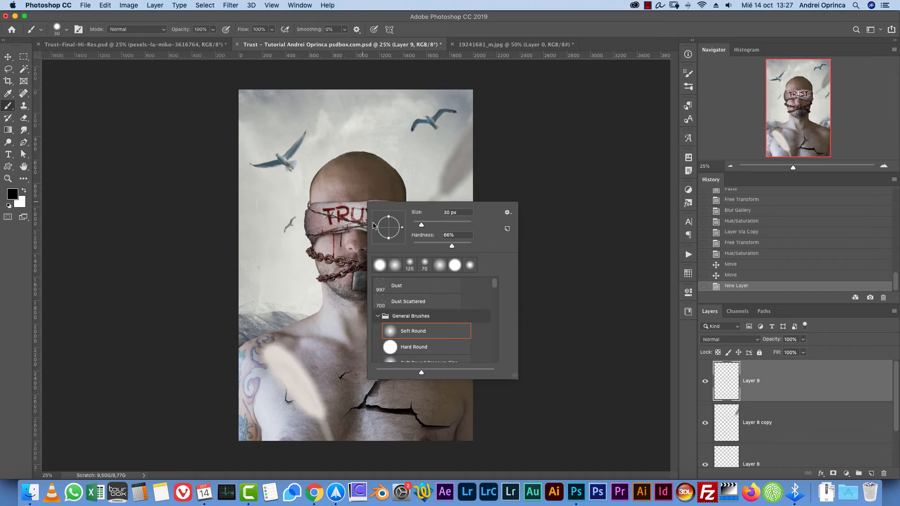
{"action": "left_click", "coordinate": [414, 301]}
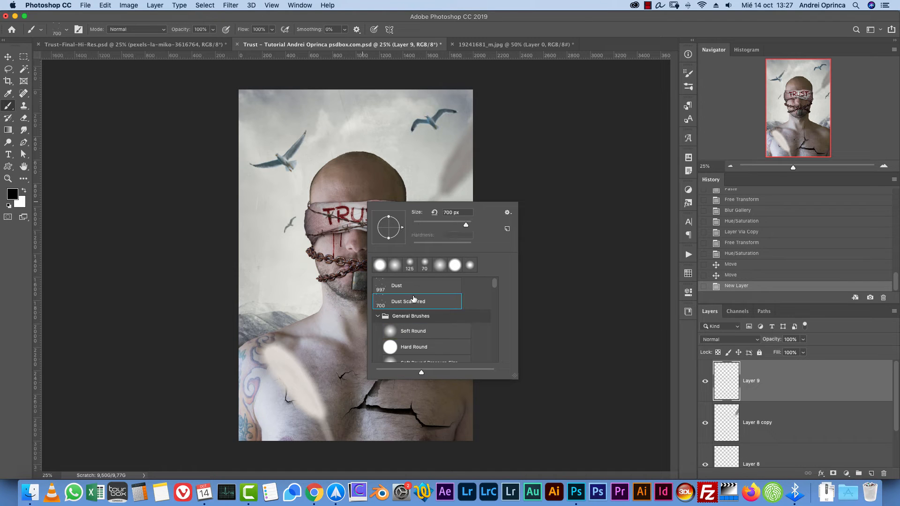
{"action": "left_click", "coordinate": [393, 319]}
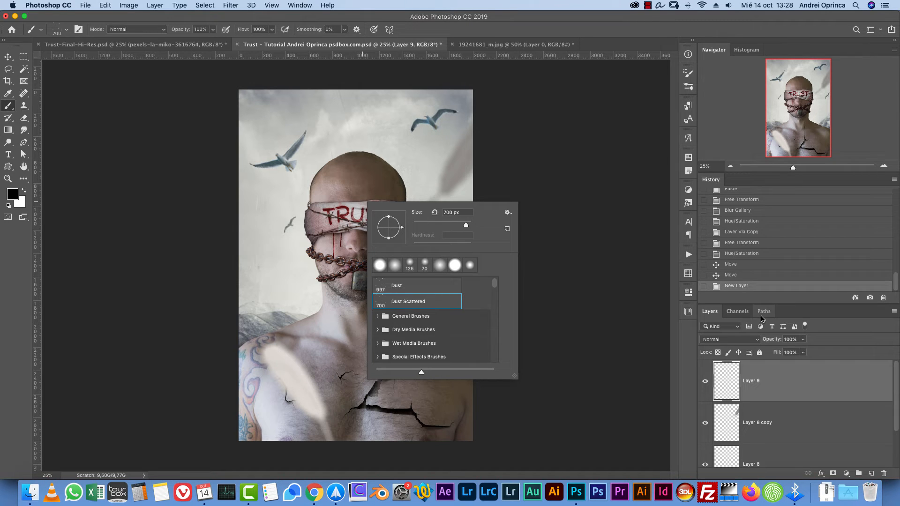
{"action": "key", "text": "Return"}
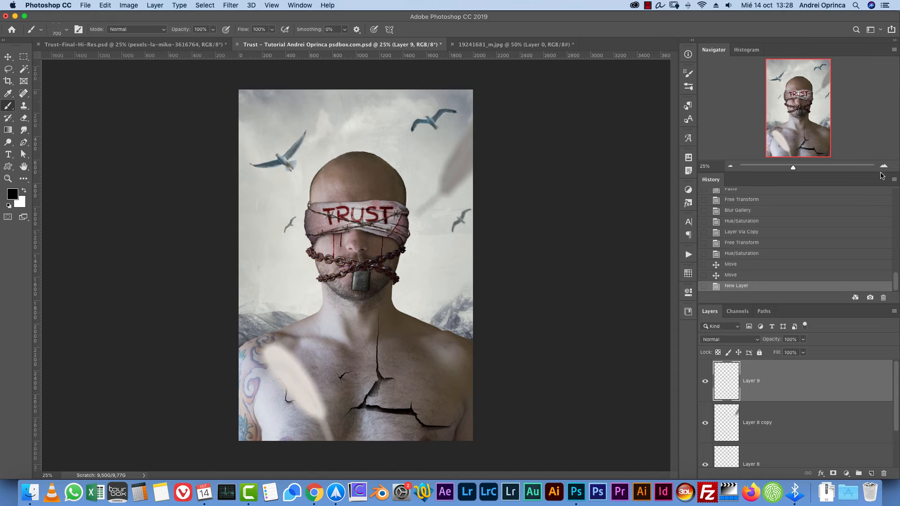
Stamp black dust particles over the face and the sky on both sides of the head, enlarging the brush to 1000 px
{"action": "left_click", "coordinate": [883, 166]}
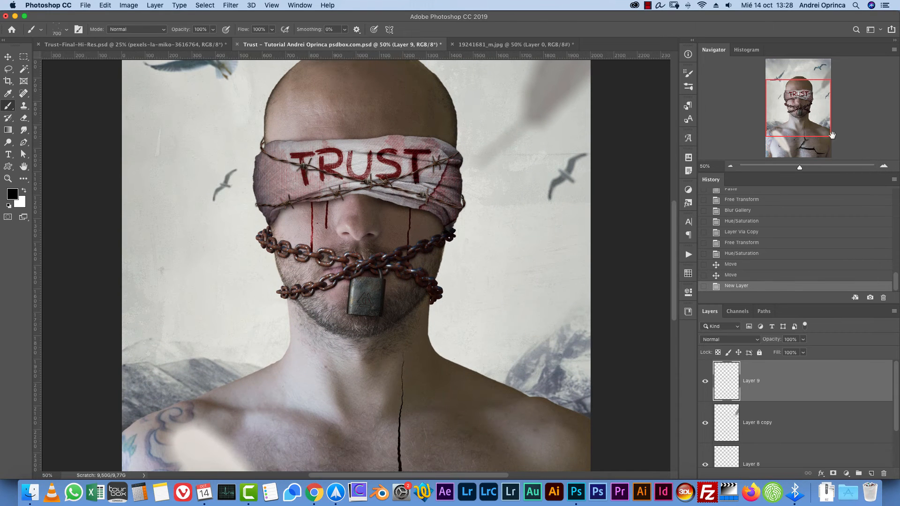
{"action": "left_click_drag", "start_coordinate": [832, 135], "coordinate": [810, 120]}
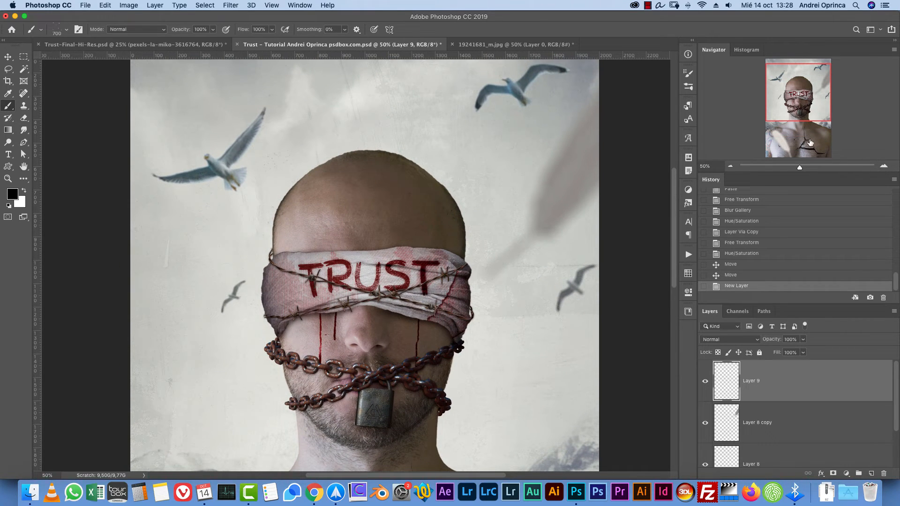
{"action": "left_click", "coordinate": [730, 167]}
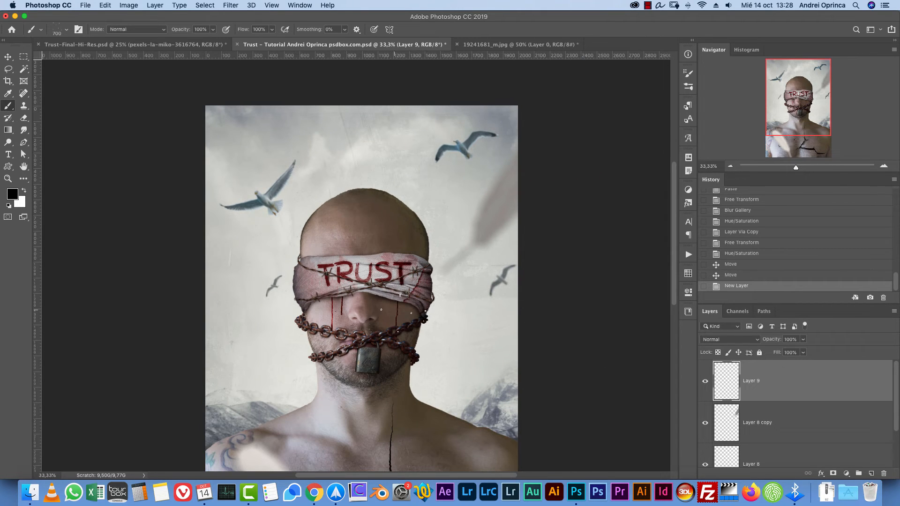
{"action": "left_click", "coordinate": [418, 300]}
{"action": "left_click", "coordinate": [256, 316]}
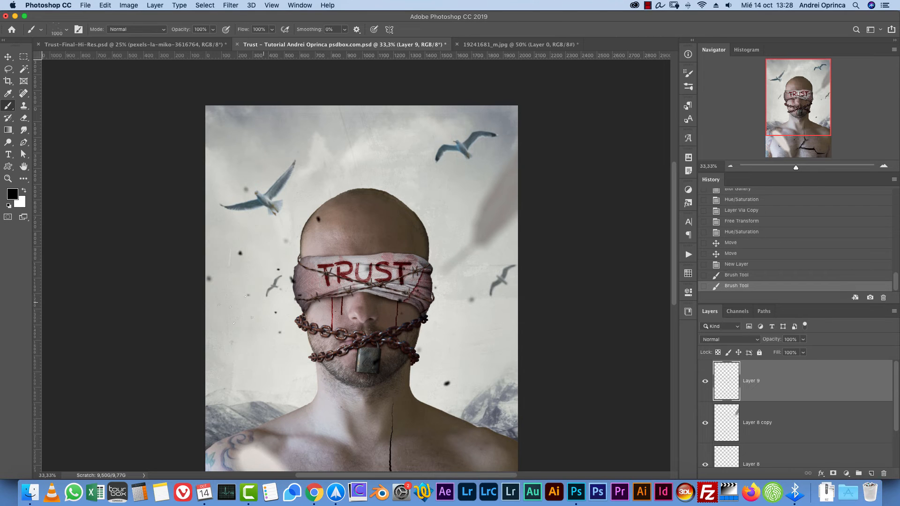
{"action": "left_click", "coordinate": [429, 328]}
{"action": "key", "text": "super+z"}
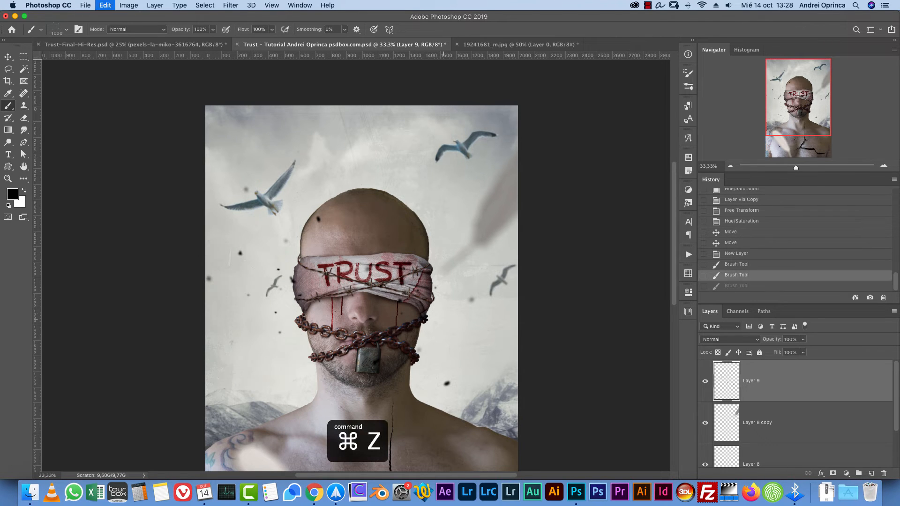
{"action": "left_click", "coordinate": [433, 284]}
{"action": "key", "text": "bracketleft"}
{"action": "key", "text": "bracketleft"}
{"action": "key", "text": "bracketleft"}
{"action": "key", "text": "bracketleft"}
{"action": "key", "text": "bracketleft"}
{"action": "left_click", "coordinate": [400, 295]}
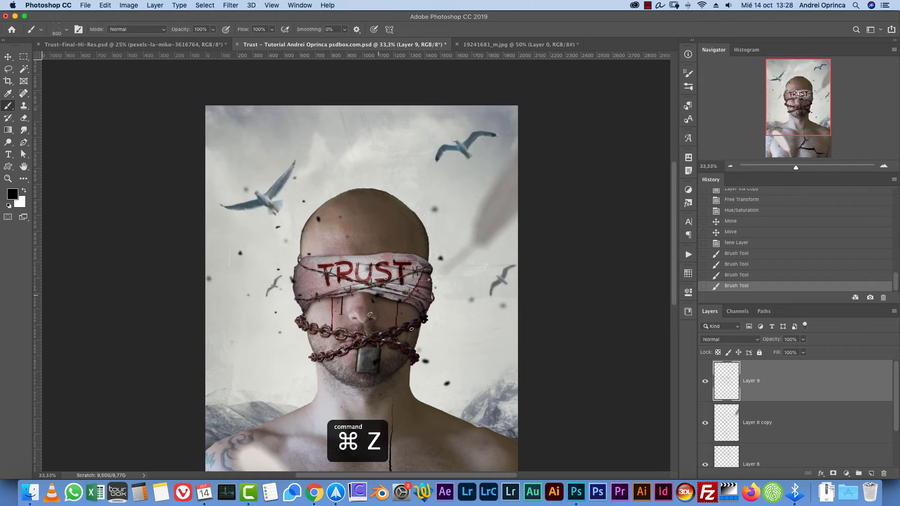
{"action": "key", "text": "super+z"}
{"action": "key", "text": "super+z"}
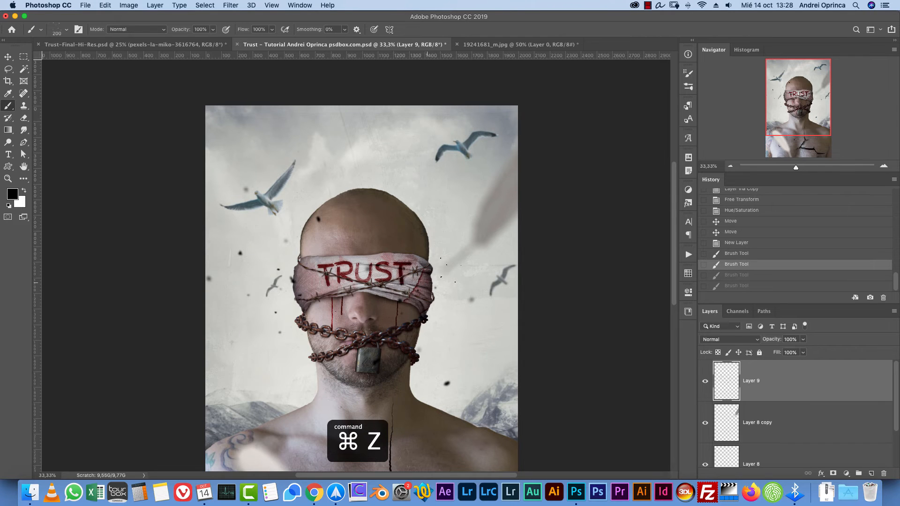
{"action": "left_click", "coordinate": [449, 272]}
{"action": "key", "text": "super+z"}
Stamp smaller dust particles on both sides of the head, starting with a 300 px brush beside the chained jaw
{"action": "key", "text": "bracketright"}
{"action": "left_click", "coordinate": [445, 315]}
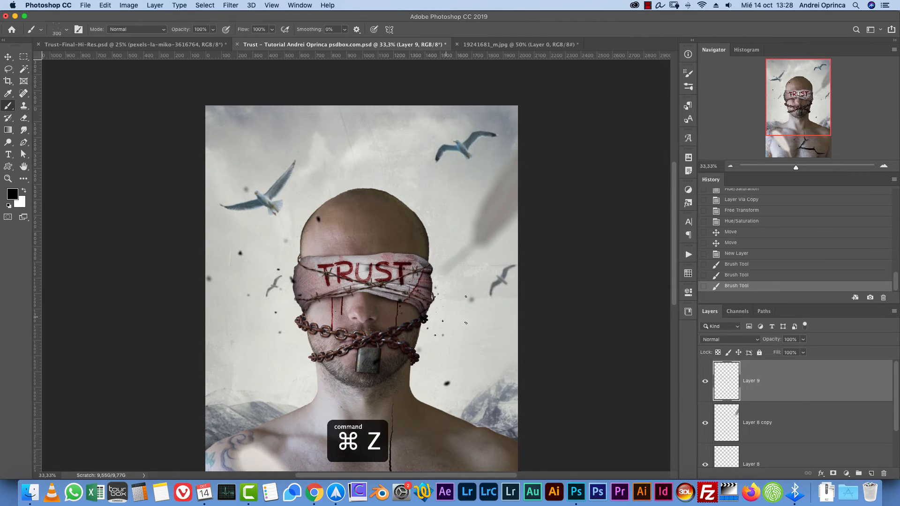
{"action": "left_click", "coordinate": [270, 309]}
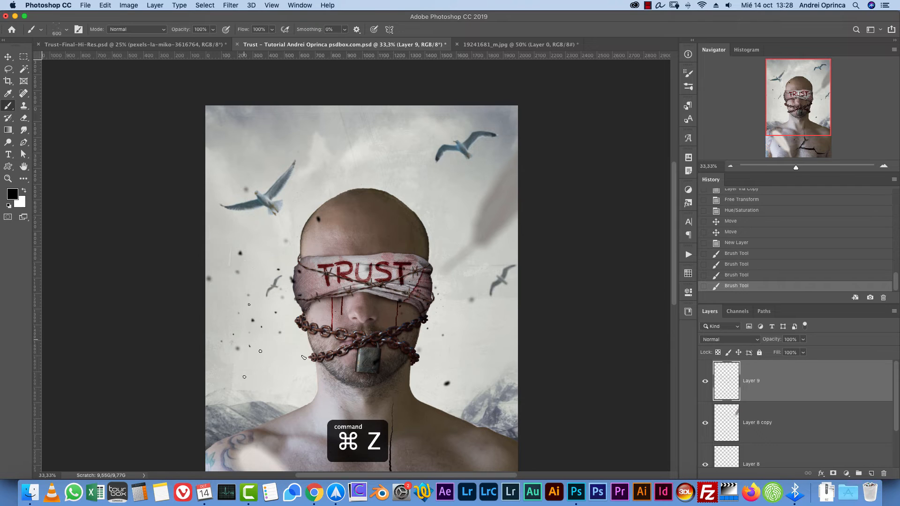
Apply a Field Blur of 7 px to the dust layer
{"action": "left_click", "coordinate": [235, 8]}
{"action": "mouse_move", "coordinate": [300, 125]}
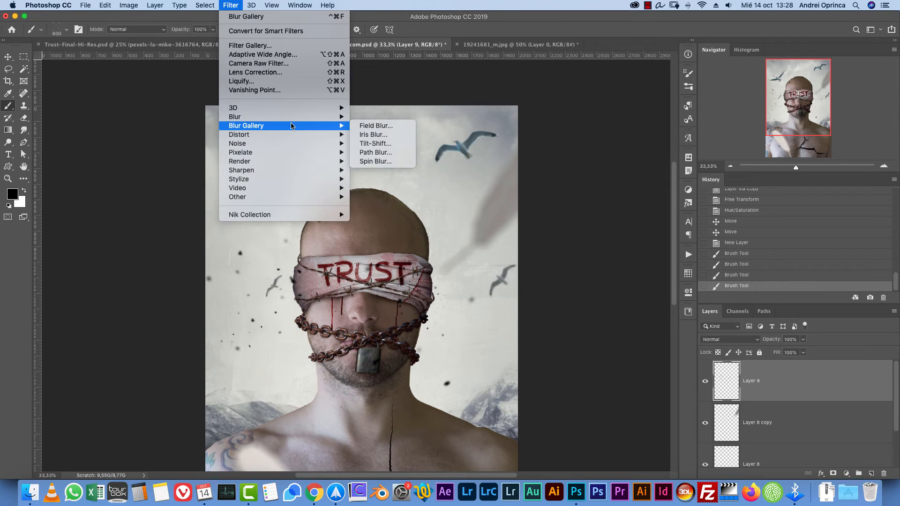
{"action": "left_click", "coordinate": [394, 126]}
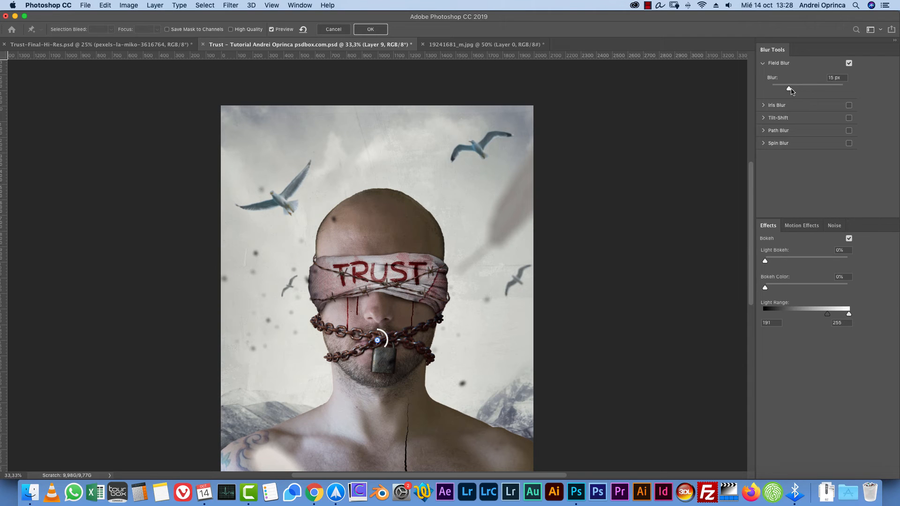
{"action": "left_click_drag", "start_coordinate": [791, 90], "coordinate": [782, 91]}
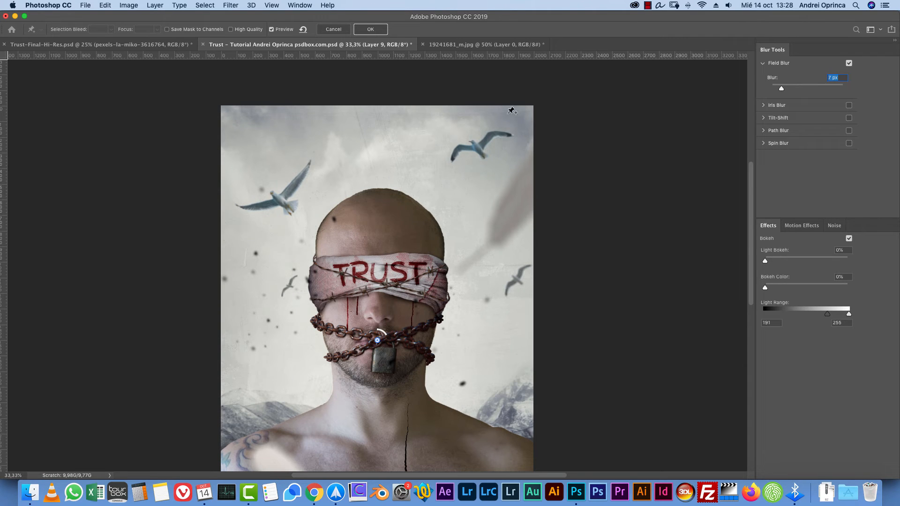
{"action": "left_click", "coordinate": [370, 30]}
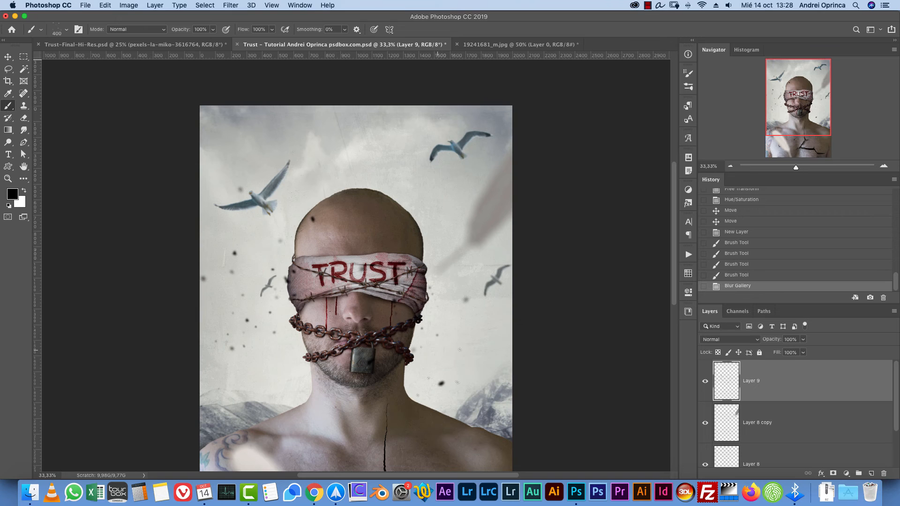
Stamp additional sharp dust particles around the head and above the mountains with the 400 px dust brush
{"action": "left_click_drag", "start_coordinate": [469, 389], "coordinate": [503, 361]}
{"action": "left_click", "coordinate": [413, 251]}
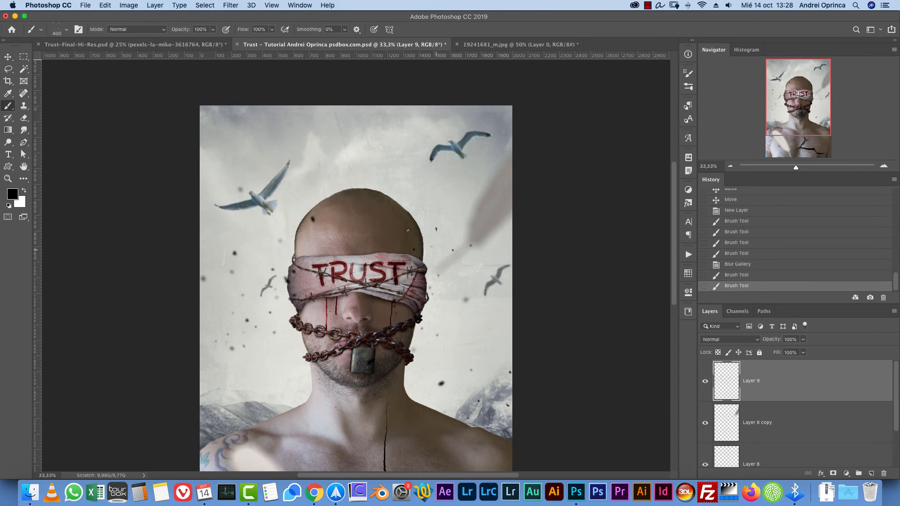
{"action": "left_click", "coordinate": [261, 241]}
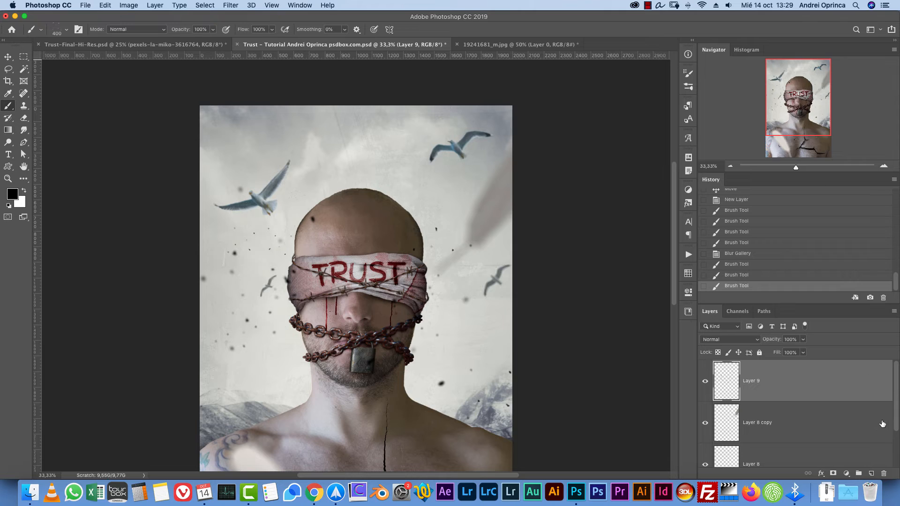
Add a new layer above the dust and set its blending mode to Screen
{"action": "left_click", "coordinate": [871, 473]}
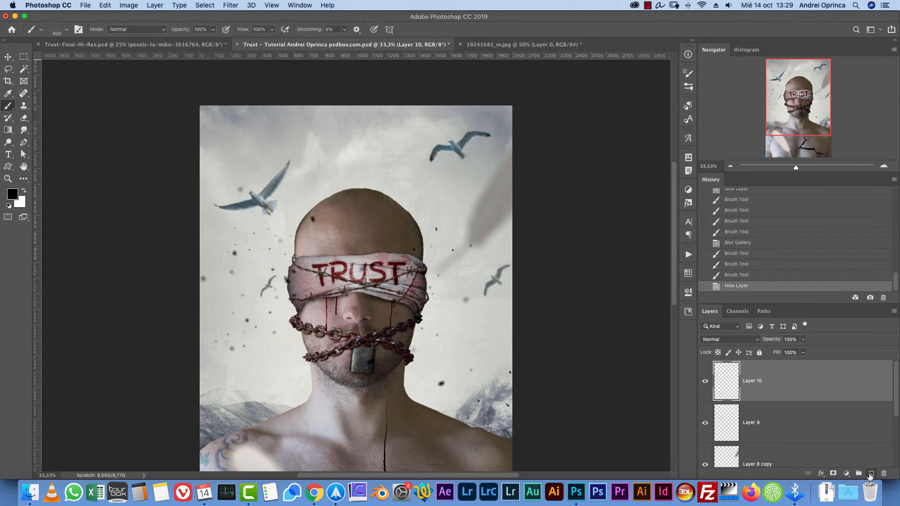
{"action": "left_click", "coordinate": [728, 339]}
{"action": "left_click", "coordinate": [725, 407]}
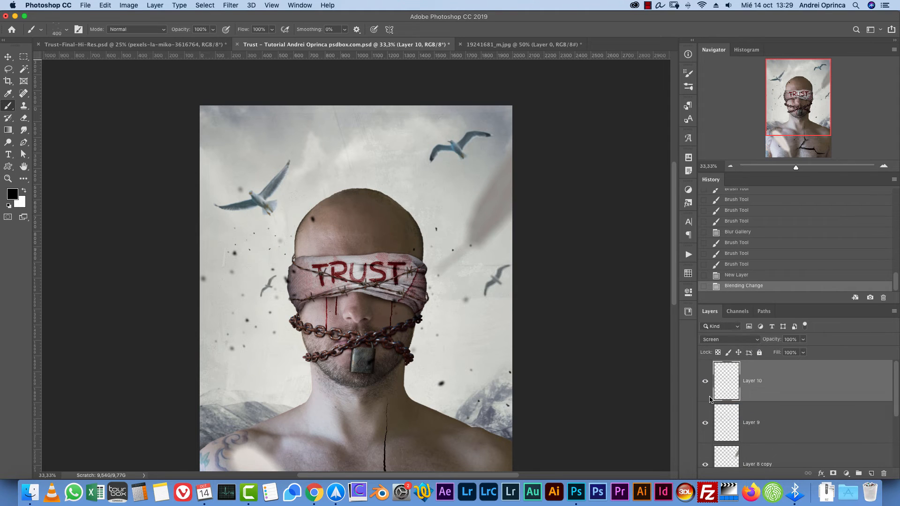
Choose a soft round brush with 0% hardness, enlarge it beyond 400 px and sample the pale sky colour beside the neck
{"action": "right_click", "coordinate": [440, 272]}
{"action": "left_click", "coordinate": [542, 334]}
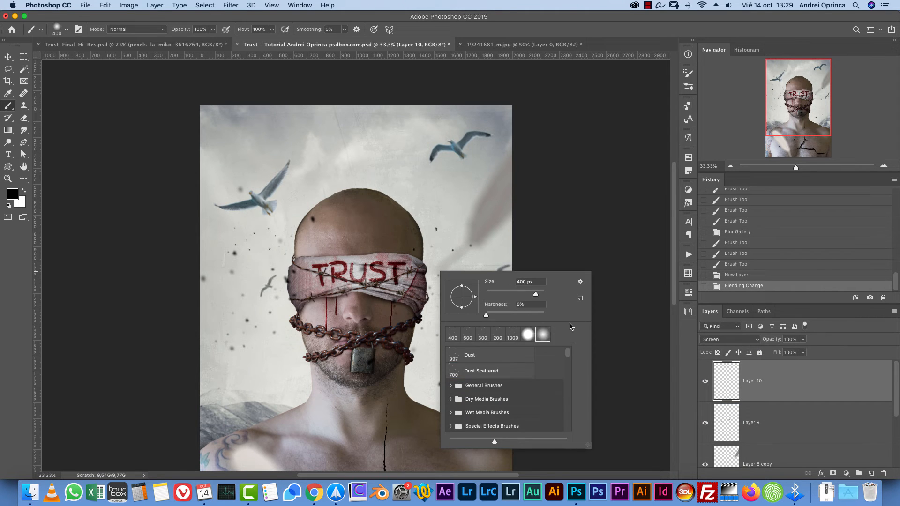
{"action": "left_click", "coordinate": [783, 381]}
{"action": "key", "text": "bracketright"}
{"action": "key", "text": "bracketright"}
{"action": "key", "text": "bracketright"}
{"action": "key", "text": "bracketright"}
{"action": "key", "text": "bracketright"}
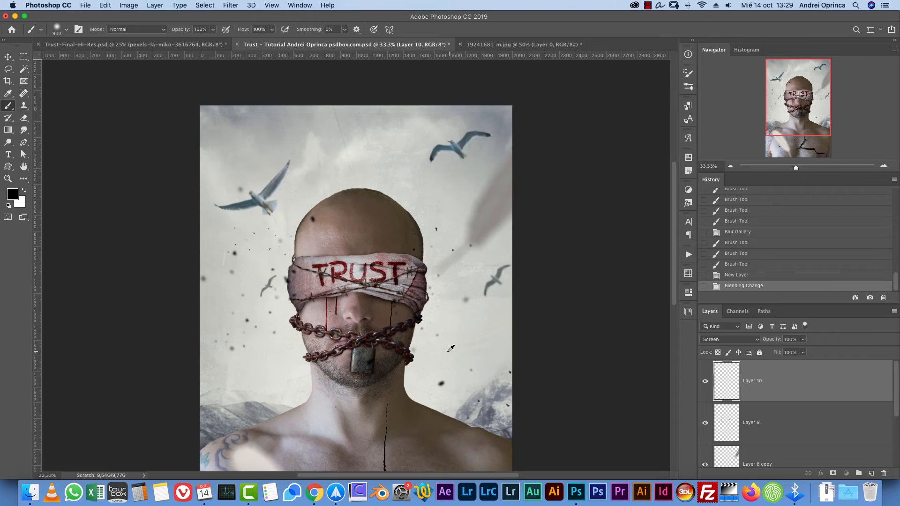
{"action": "left_click", "coordinate": [454, 354], "text": "alt"}
{"action": "left_click", "coordinate": [428, 349]}
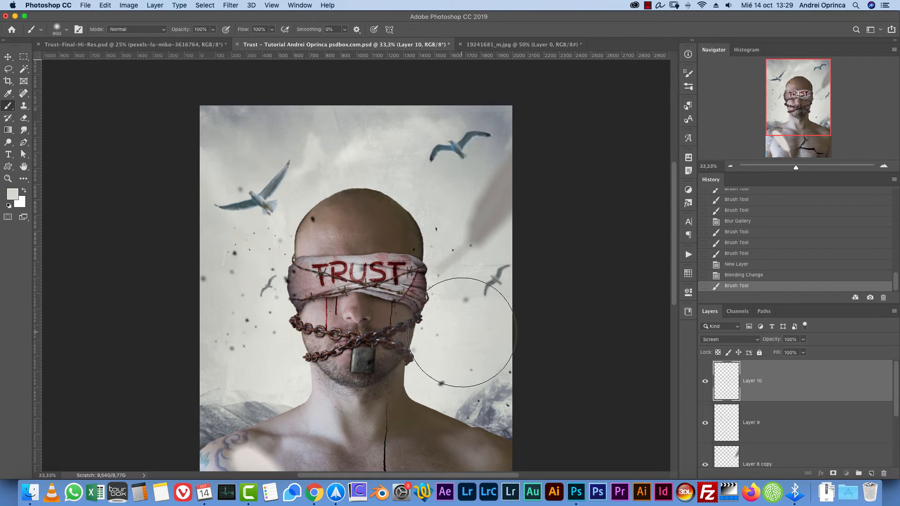
{"action": "key", "text": "super+z"}
{"action": "key", "text": "super+z"}
{"action": "key", "text": "bracketleft"}
{"action": "key", "text": "bracketleft"}
{"action": "key", "text": "bracketleft"}
{"action": "key", "text": "bracketleft"}
{"action": "key", "text": "F5"}
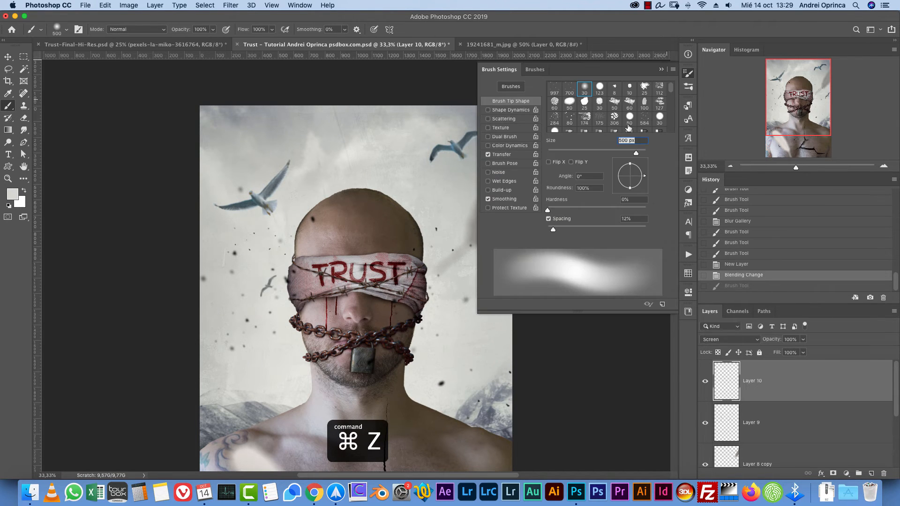
{"action": "key", "text": "F5"}
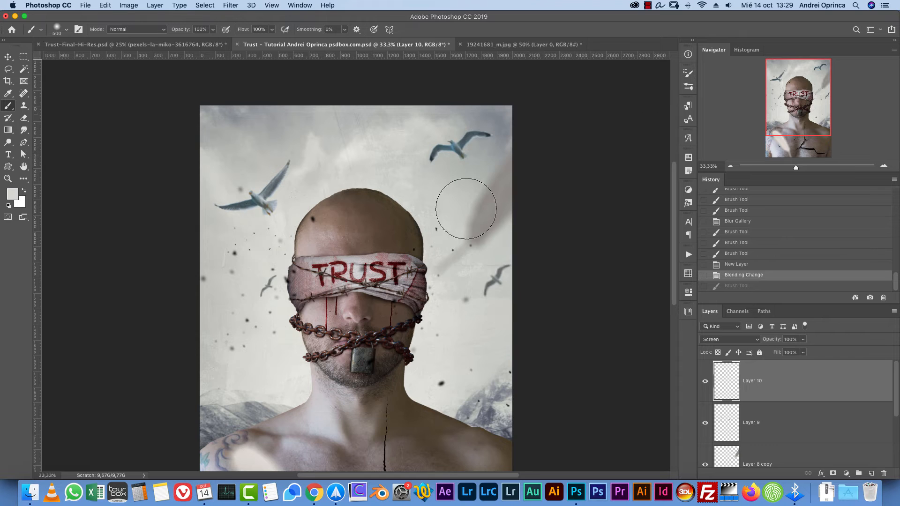
{"action": "left_click", "coordinate": [298, 308]}
{"action": "key", "text": "super+z"}
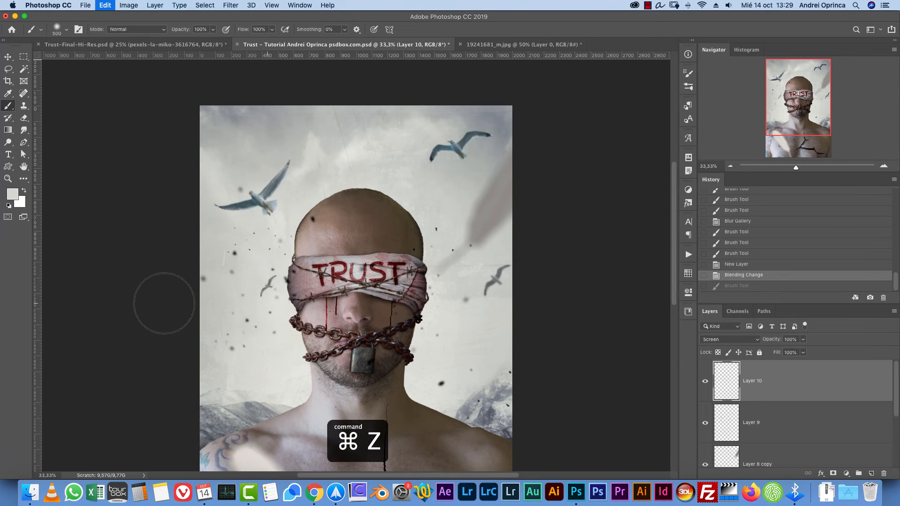
Confirm #ced1c9 as the foreground colour and change the empty top layer's blending mode to Lighten
{"action": "left_click", "coordinate": [12, 194]}
{"action": "left_click", "coordinate": [300, 199]}
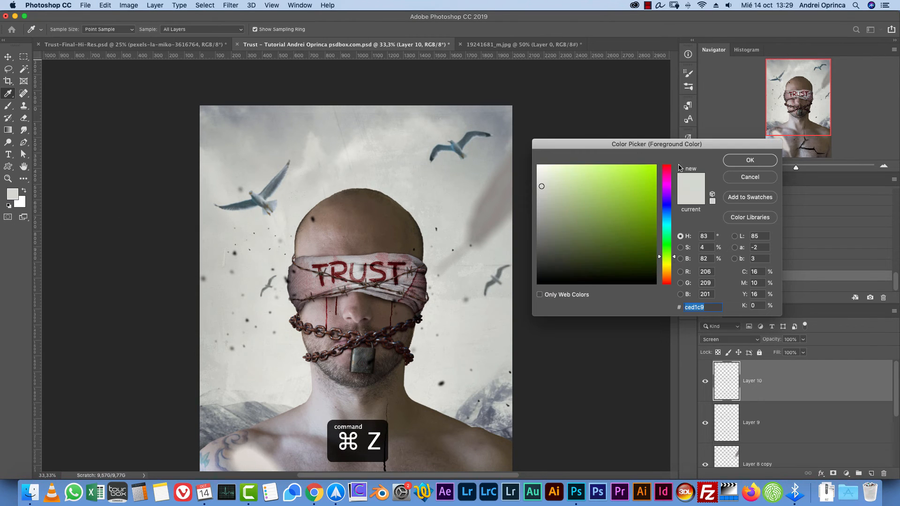
{"action": "left_click", "coordinate": [729, 160]}
{"action": "left_click", "coordinate": [718, 341]}
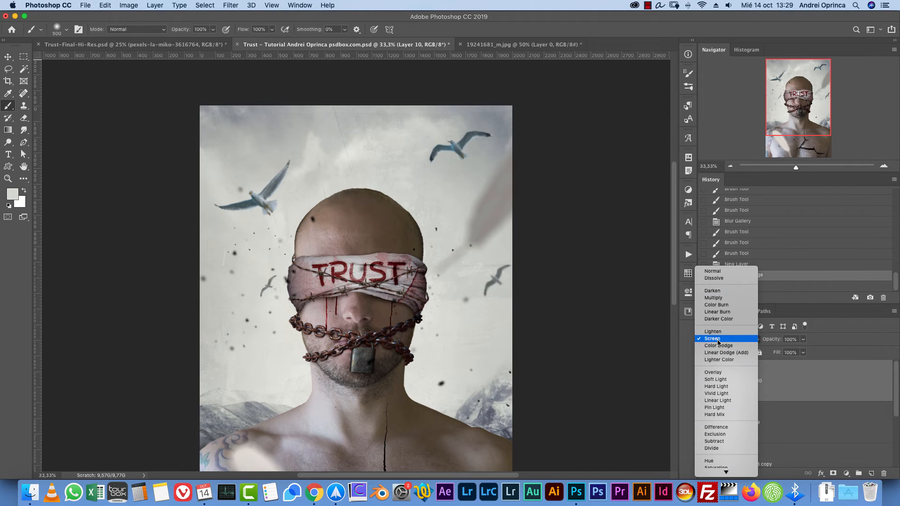
{"action": "left_click", "coordinate": [718, 334]}
Undo the first haze dab beside the blindfold and paint softer haze over the chain ends at the jaw's left side
{"action": "left_click", "coordinate": [287, 306]}
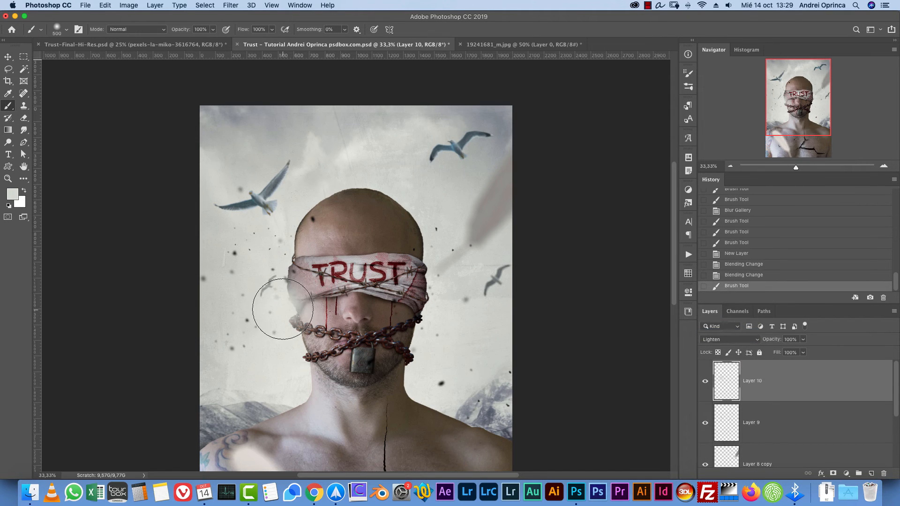
{"action": "key", "text": "super+z"}
{"action": "left_click", "coordinate": [286, 349]}
{"action": "key", "text": "bracketright"}
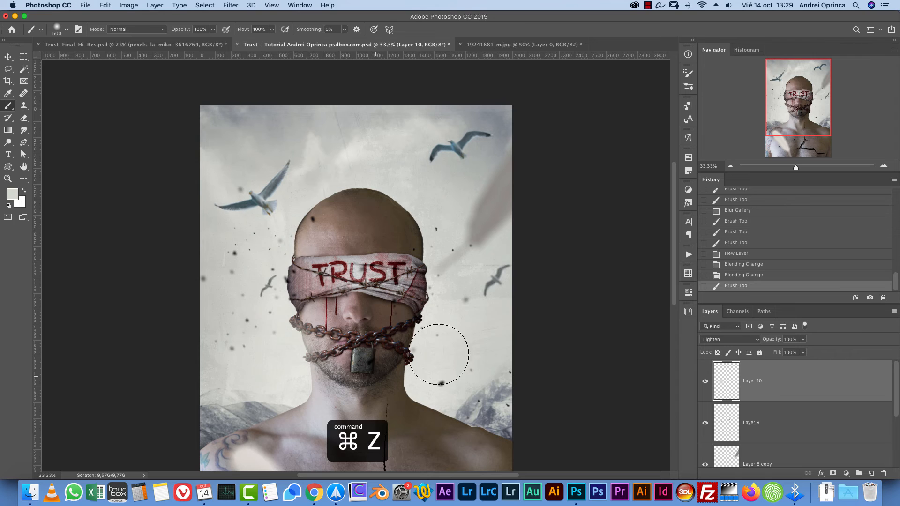
Sample the pale sky colour beside the neck and paint soft haze over the chain end at the jaw's right side
{"action": "left_click", "coordinate": [426, 383], "text": "alt"}
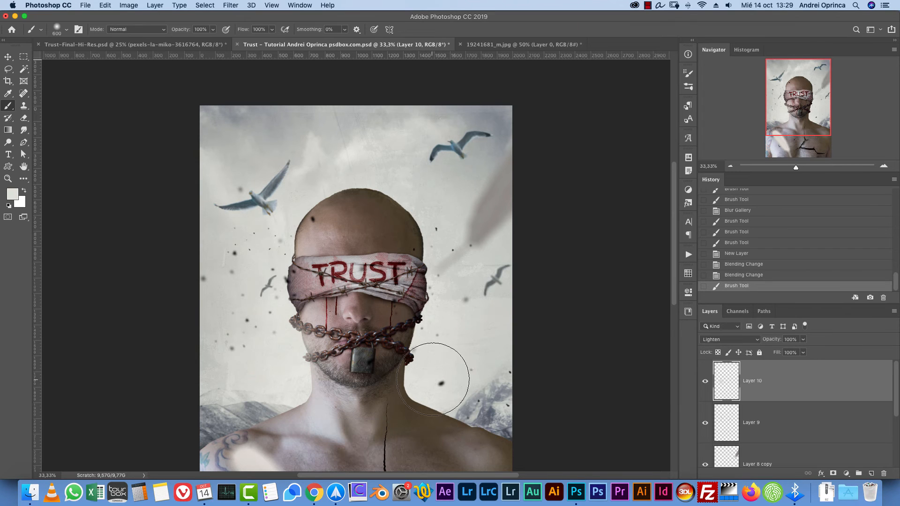
{"action": "left_click", "coordinate": [425, 379]}
{"action": "key", "text": "bracketleft"}
{"action": "key", "text": "bracketleft"}
{"action": "key", "text": "bracketleft"}
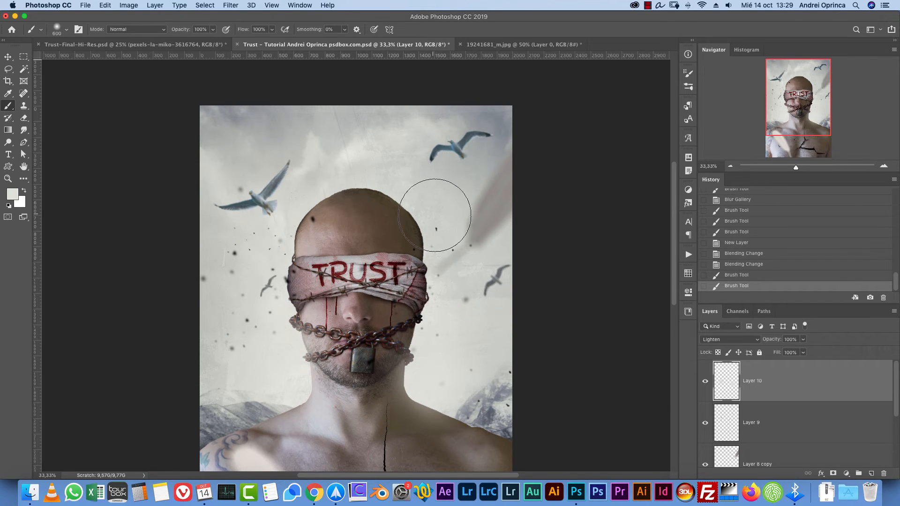
Undo the trial haze dab near the upper-left gull and set the foreground colour to the darker grey #afb0ab
{"action": "key", "text": "bracketright"}
{"action": "key", "text": "bracketright"}
{"action": "left_click", "coordinate": [289, 201]}
{"action": "key", "text": "super+z"}
{"action": "left_click", "coordinate": [9, 196]}
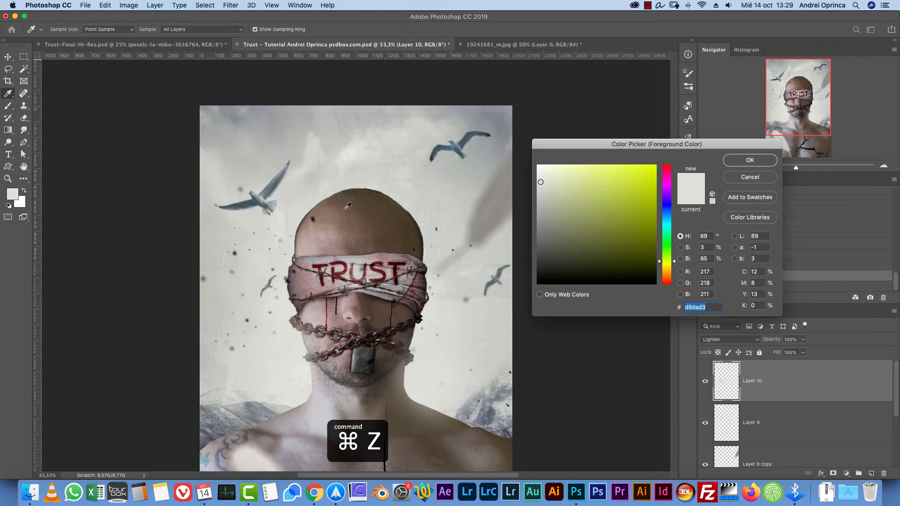
{"action": "left_click", "coordinate": [539, 201]}
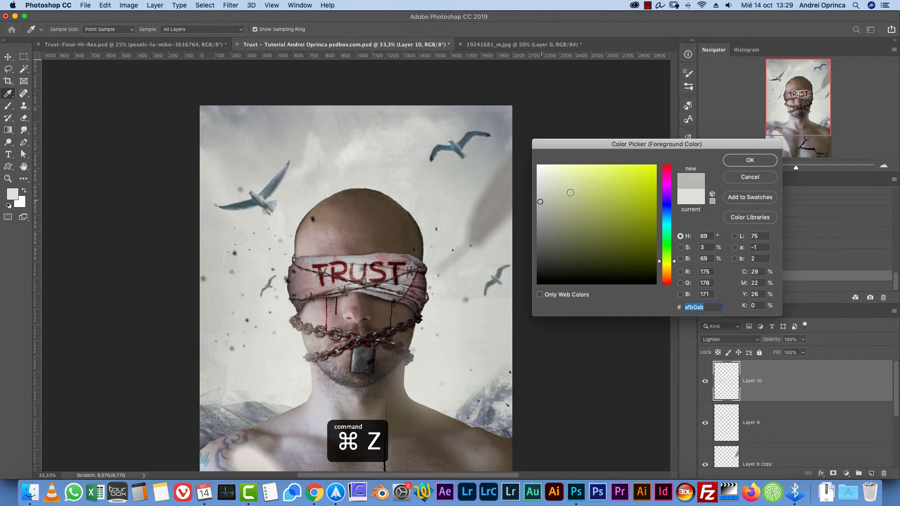
{"action": "left_click", "coordinate": [731, 164]}
Haze the large gull left of the head, redoing the first dab, and add a smaller 300 px dab beside the blindfold
{"action": "left_click", "coordinate": [285, 212]}
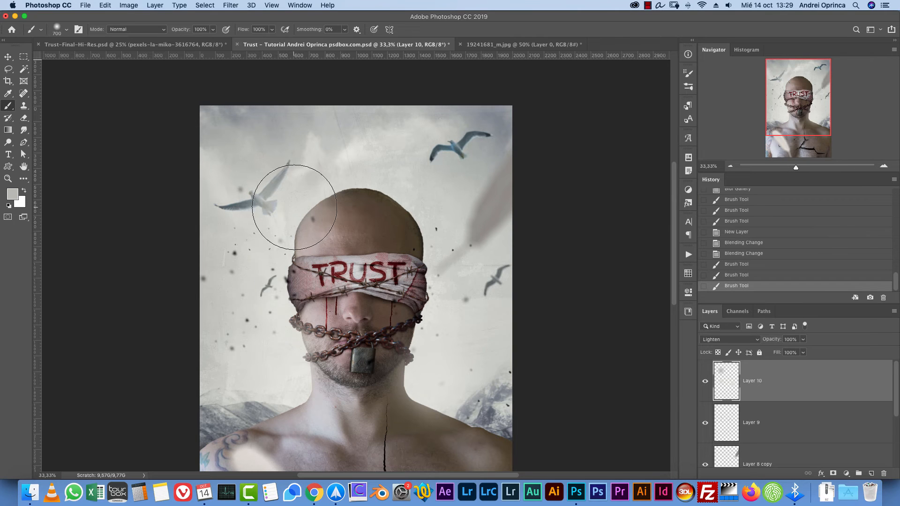
{"action": "key", "text": "super+z"}
{"action": "key", "text": "bracketleft"}
{"action": "key", "text": "bracketleft"}
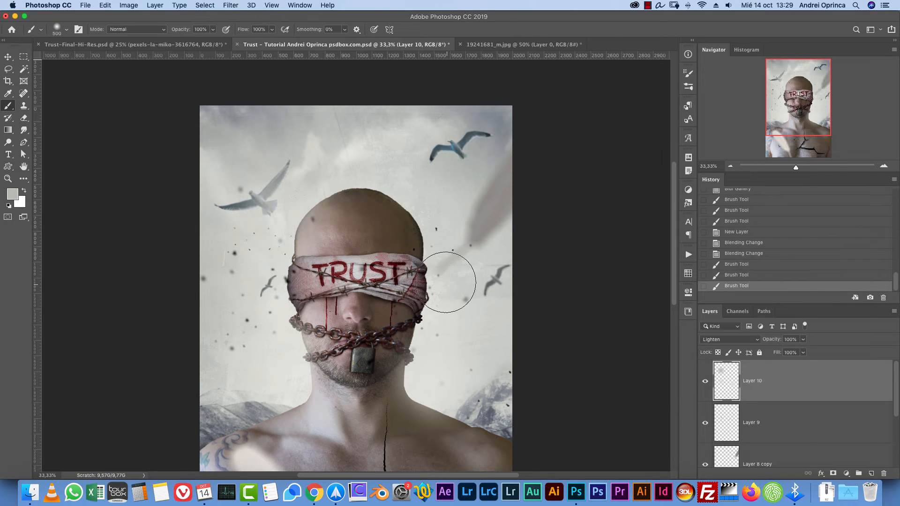
{"action": "key", "text": "bracketleft"}
{"action": "key", "text": "bracketleft"}
{"action": "left_click", "coordinate": [416, 257]}
Stamp all visible layers onto a new top layer and convert it to a smart object
{"action": "left_click", "coordinate": [870, 473]}
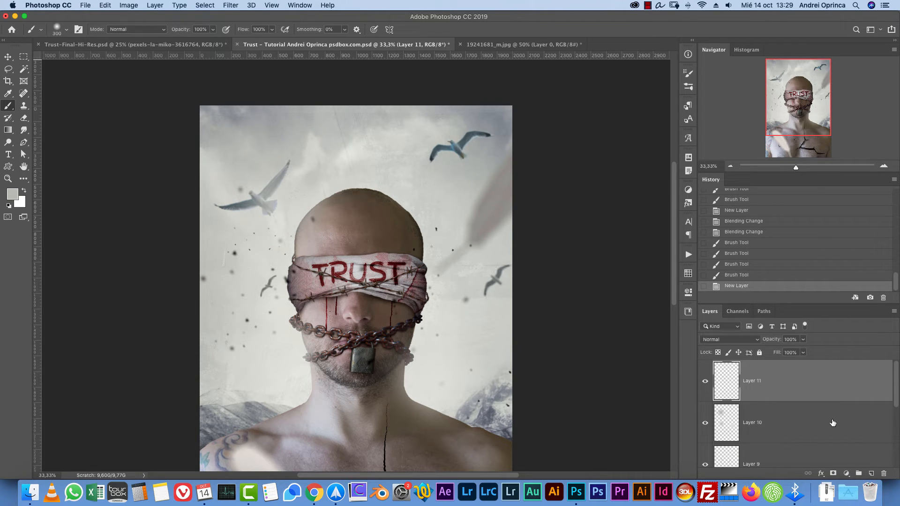
{"action": "key", "text": "super+alt+shift+e"}
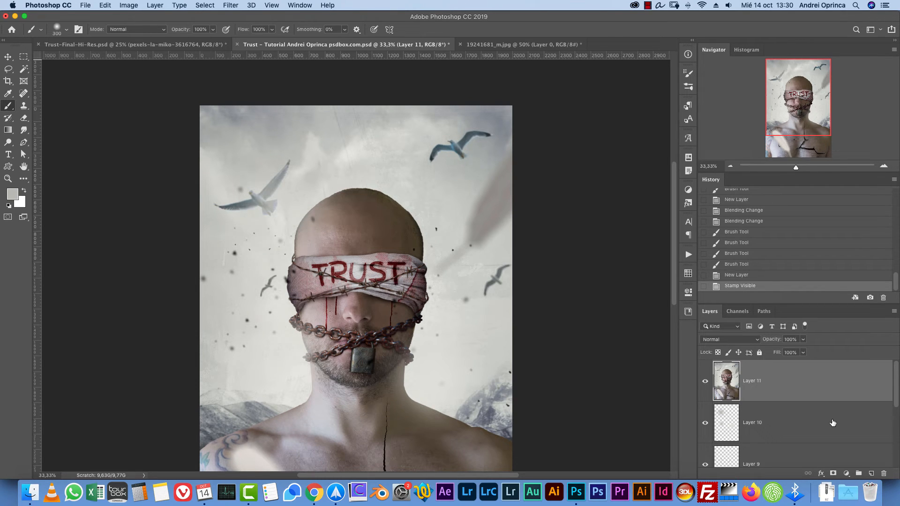
{"action": "right_click", "coordinate": [816, 370]}
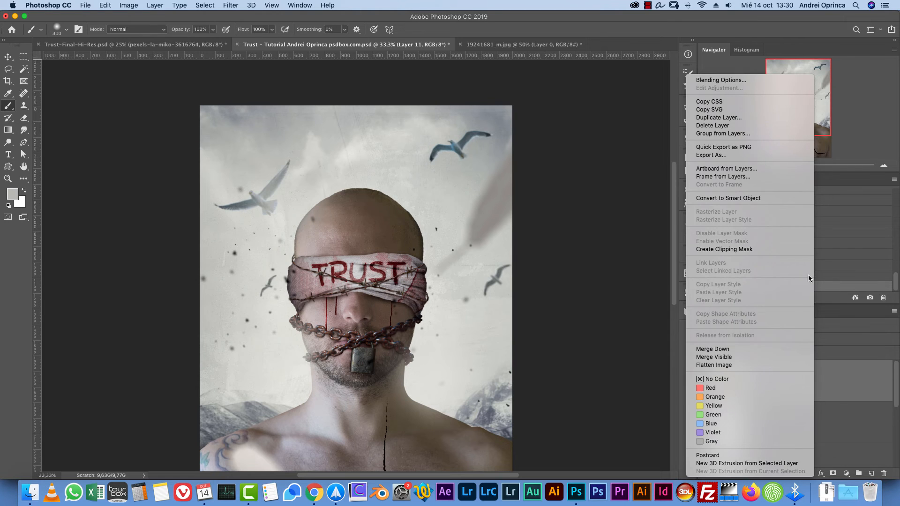
{"action": "left_click", "coordinate": [755, 197]}
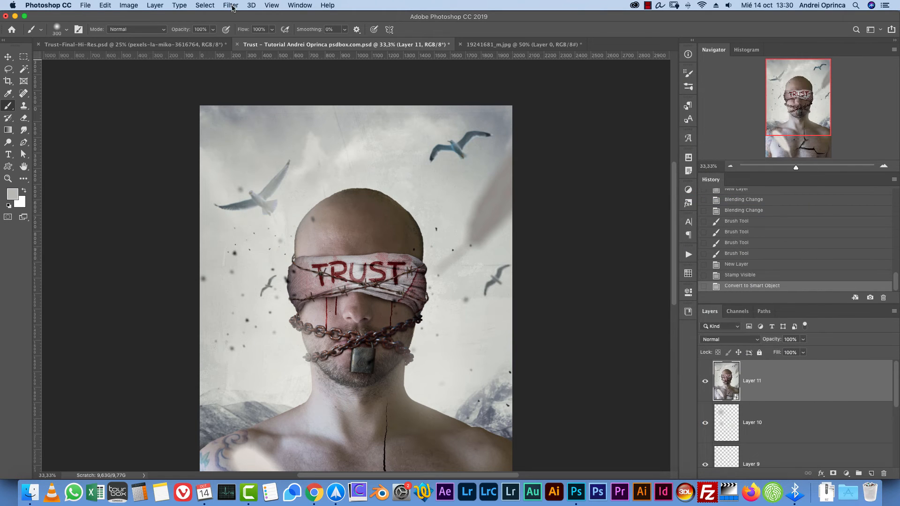
{"action": "left_click", "coordinate": [231, 5]}
{"action": "left_click", "coordinate": [255, 72]}
{"action": "key", "text": "Escape"}
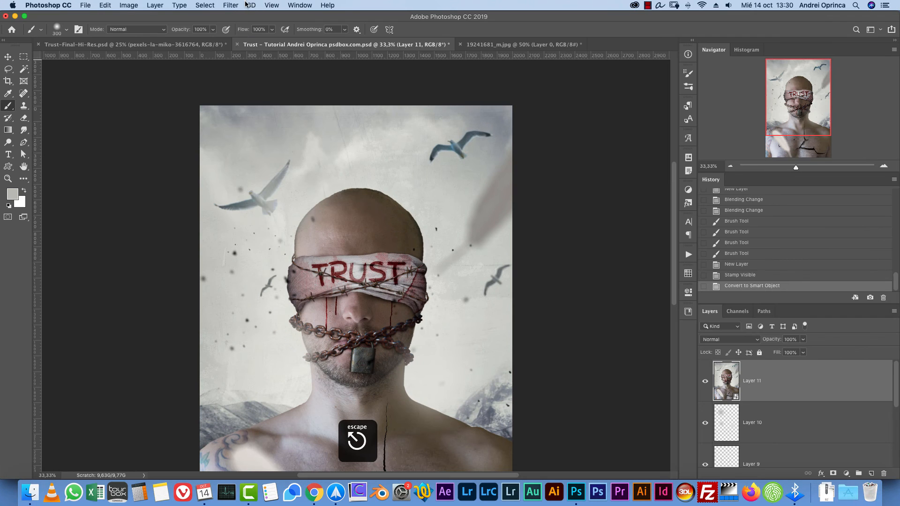
Start the Camera Raw filter on the stamped layer and set Clarity to +17, Dehaze to +4 and Vibrance to -16
{"action": "left_click", "coordinate": [231, 5]}
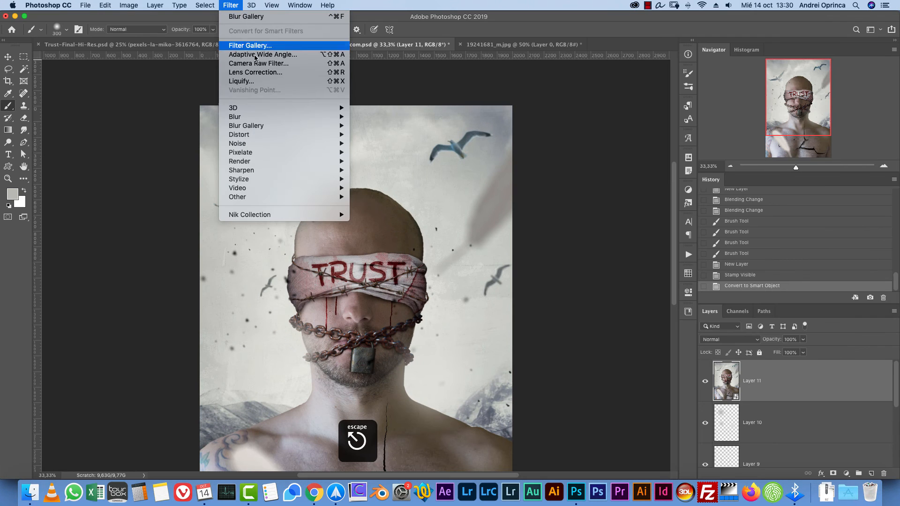
{"action": "left_click", "coordinate": [264, 68]}
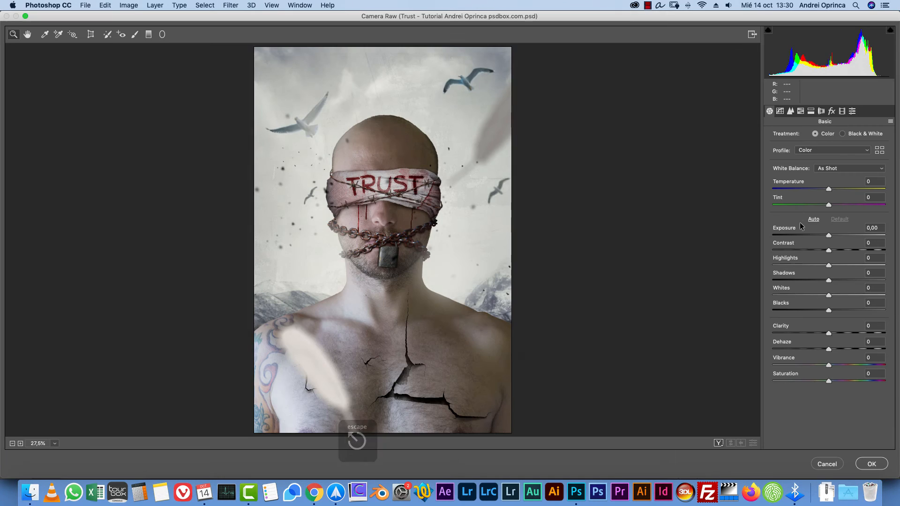
{"action": "left_click", "coordinate": [873, 324]}
{"action": "type", "text": "17"}
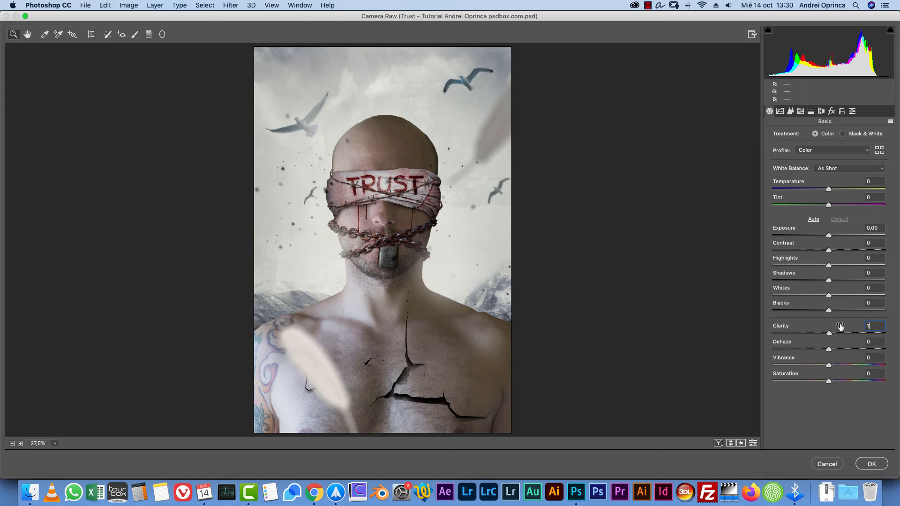
{"action": "left_click", "coordinate": [875, 345]}
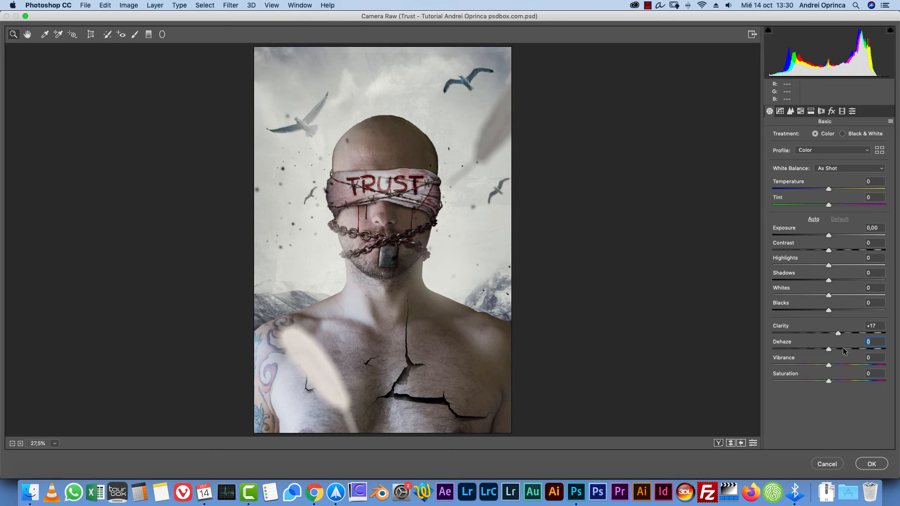
{"action": "type", "text": "4"}
{"action": "left_click_drag", "start_coordinate": [828, 366], "coordinate": [818, 369]}
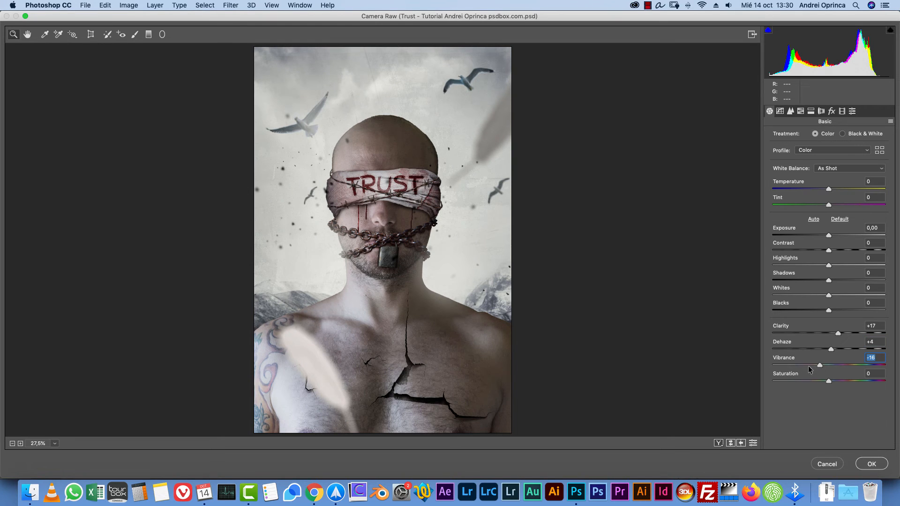
Add a post-crop vignette with Amount -18 and Midpoint 28, and apply the Camera Raw filter
{"action": "left_click", "coordinate": [831, 112]}
{"action": "left_click_drag", "start_coordinate": [821, 236], "coordinate": [818, 235]}
{"action": "left_click_drag", "start_coordinate": [828, 252], "coordinate": [803, 252]}
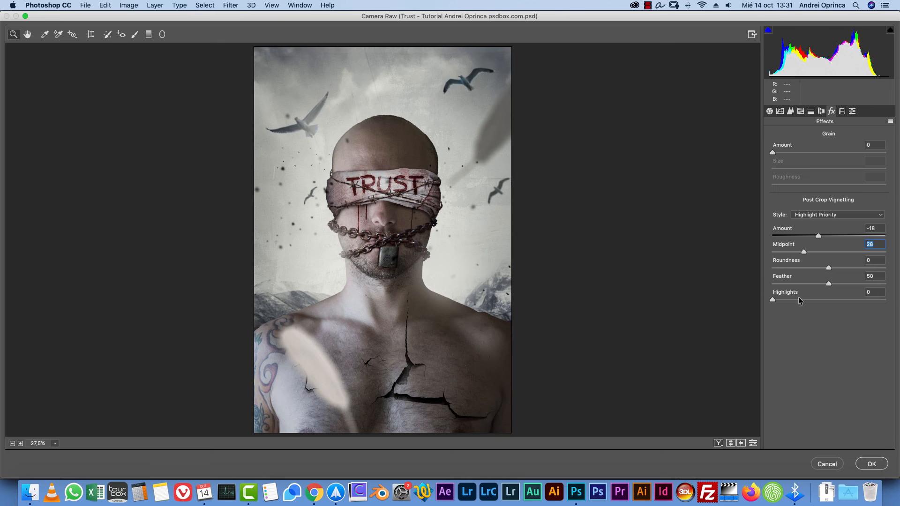
{"action": "left_click", "coordinate": [871, 464]}
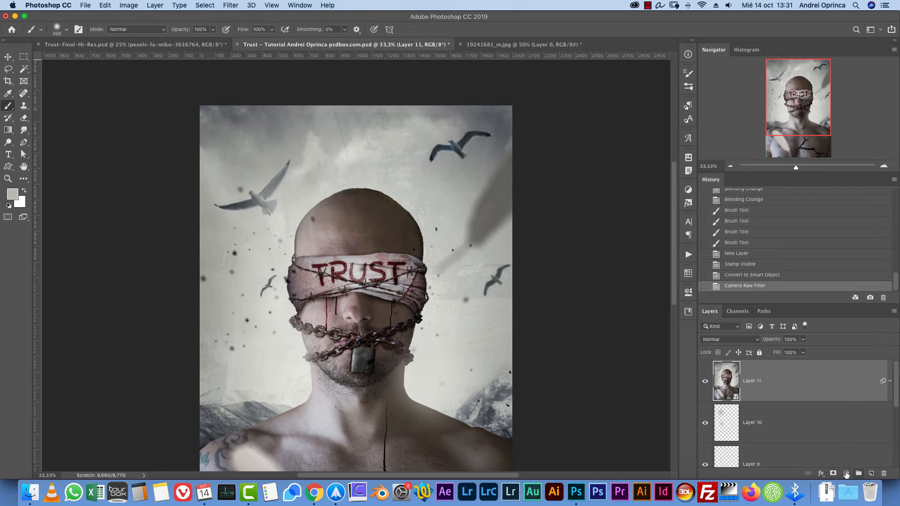
Add a Color Lookup adjustment layer with the Epic-ivory.cube 3D LUT and compare the image with and without it
{"action": "left_click", "coordinate": [846, 475]}
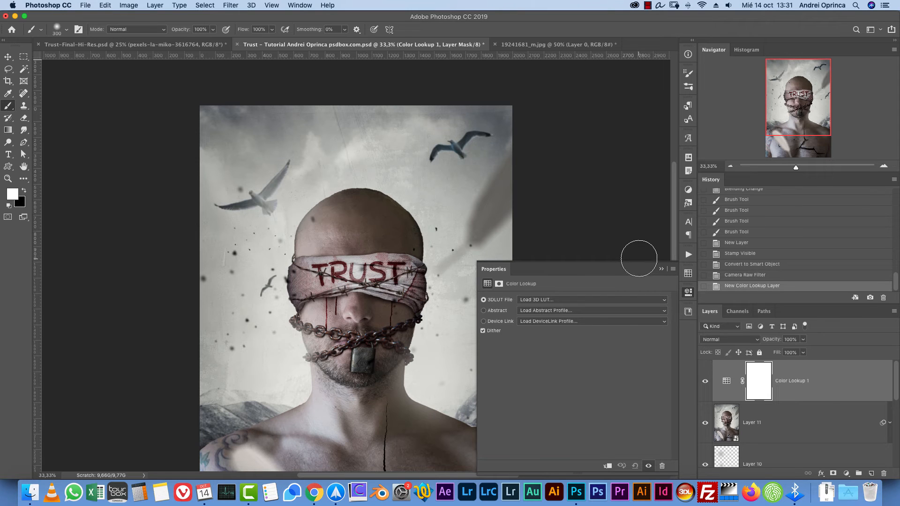
{"action": "left_click_drag", "start_coordinate": [806, 104], "coordinate": [803, 126]}
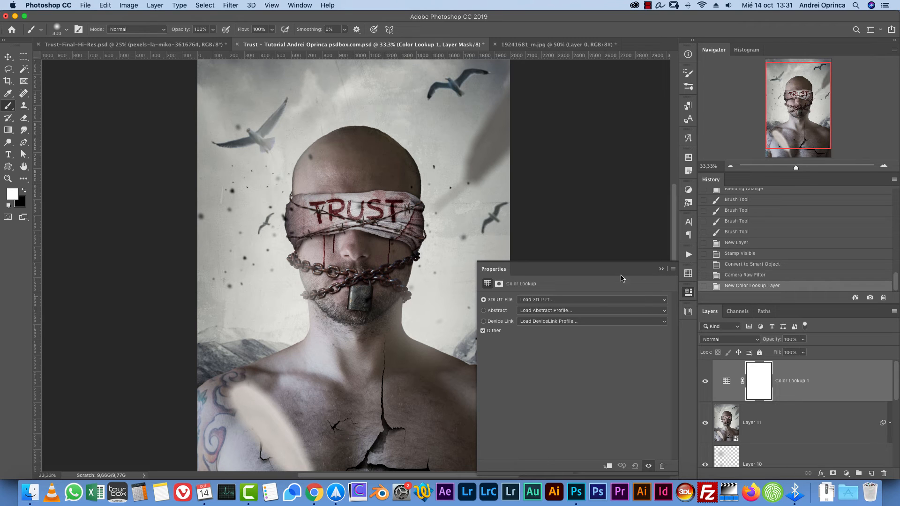
{"action": "left_click", "coordinate": [601, 305]}
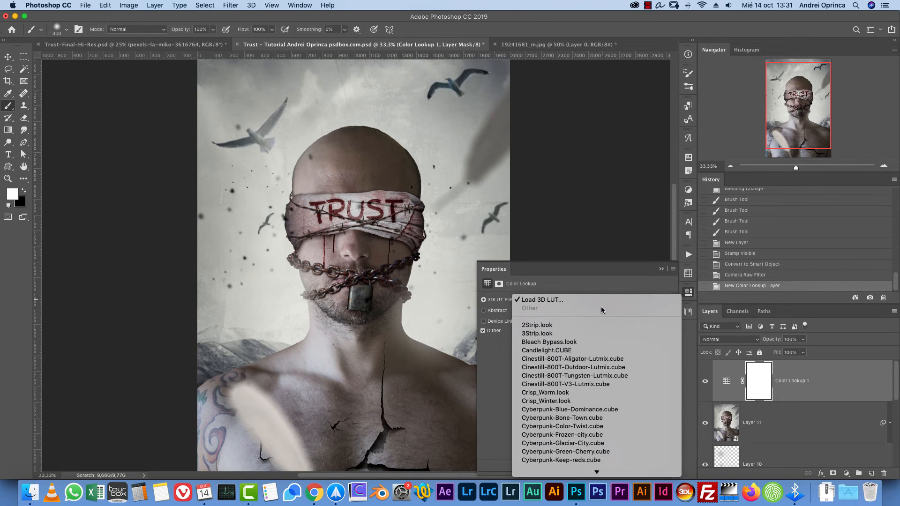
{"action": "mouse_move", "coordinate": [602, 486]}
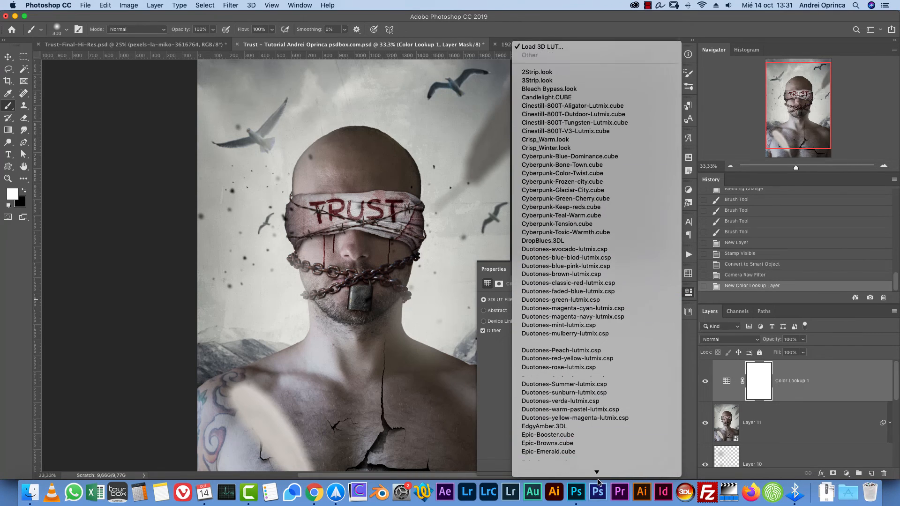
{"action": "left_click", "coordinate": [557, 364]}
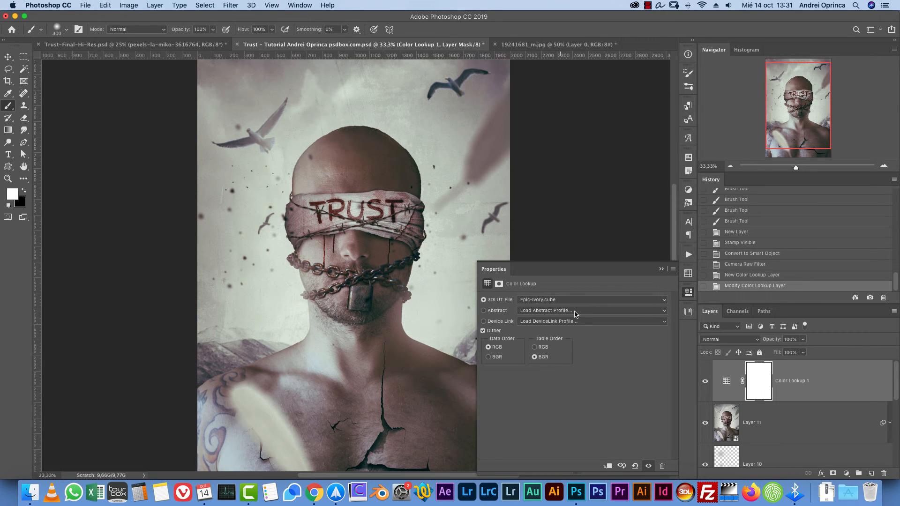
{"action": "left_click", "coordinate": [705, 382]}
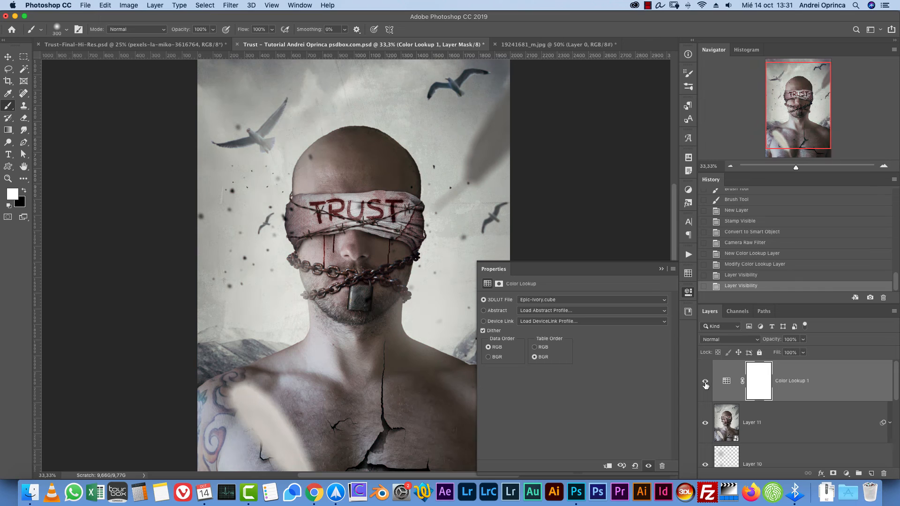
{"action": "left_click", "coordinate": [705, 381]}
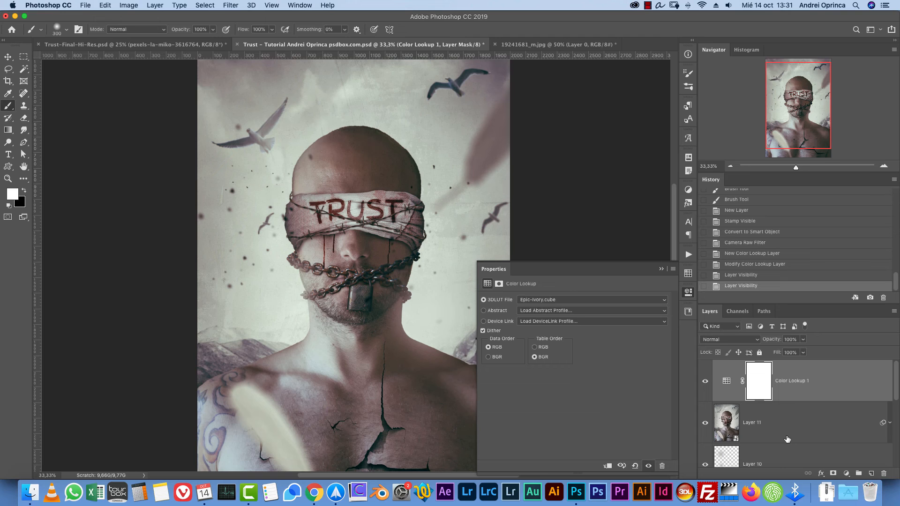
Add a second Color Lookup adjustment layer with the Instagram-v1-Styled-VSCO.cube 3D LUT and set its opacity to 60%
{"action": "left_click", "coordinate": [846, 474]}
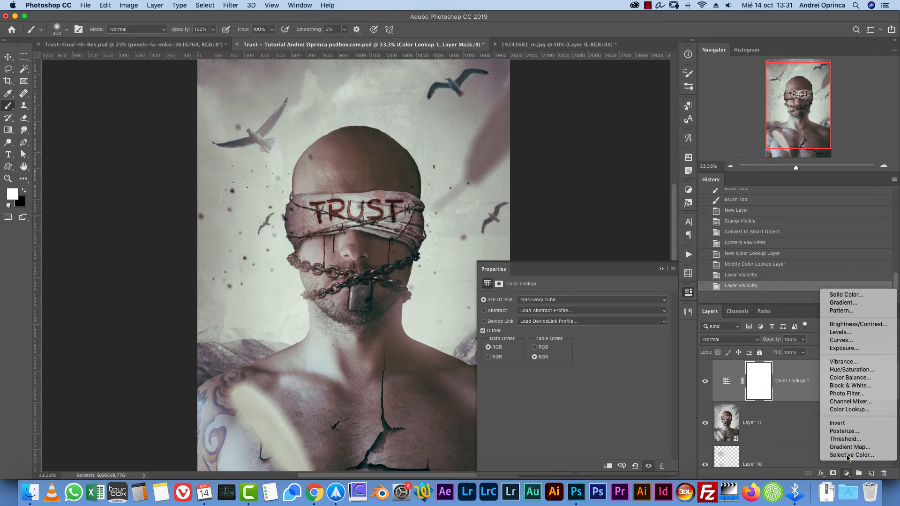
{"action": "left_click", "coordinate": [858, 412]}
{"action": "left_click", "coordinate": [598, 303]}
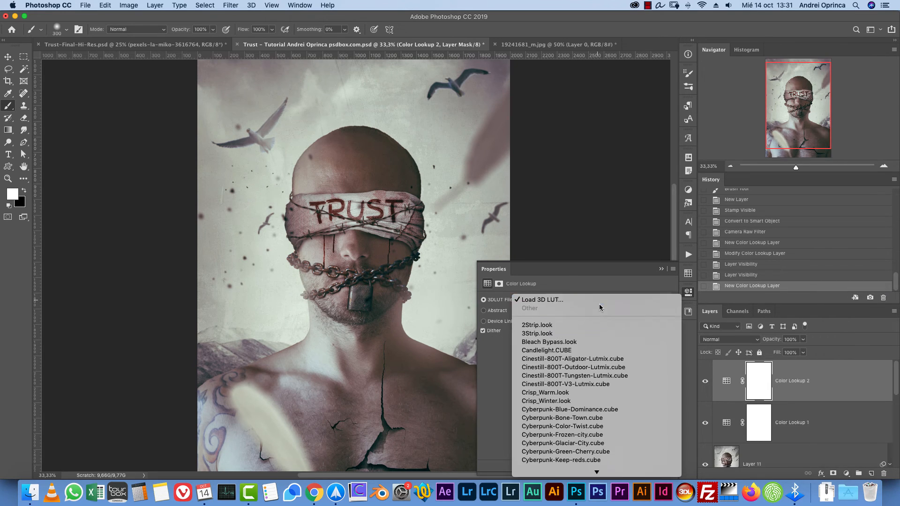
{"action": "mouse_move", "coordinate": [607, 476]}
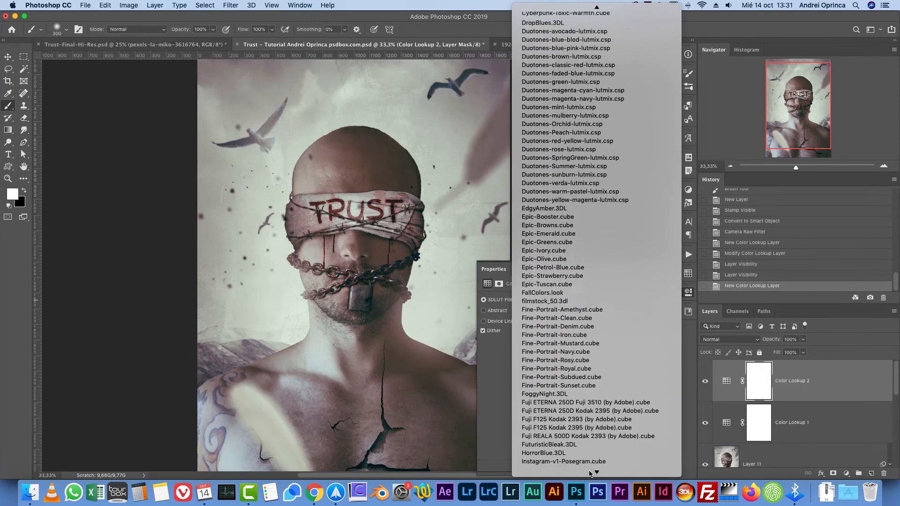
{"action": "scroll", "coordinate": [581, 443], "scroll_direction": "down", "scroll_amount": 3}
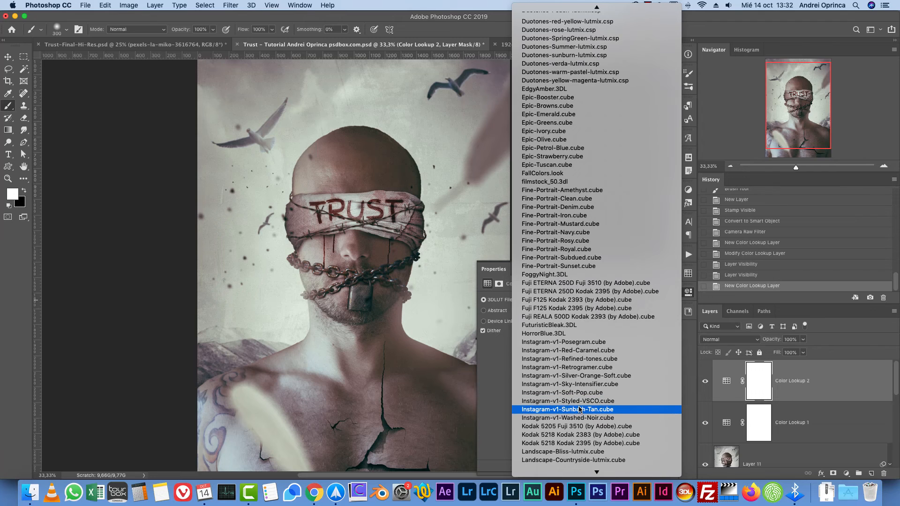
{"action": "left_click", "coordinate": [599, 411]}
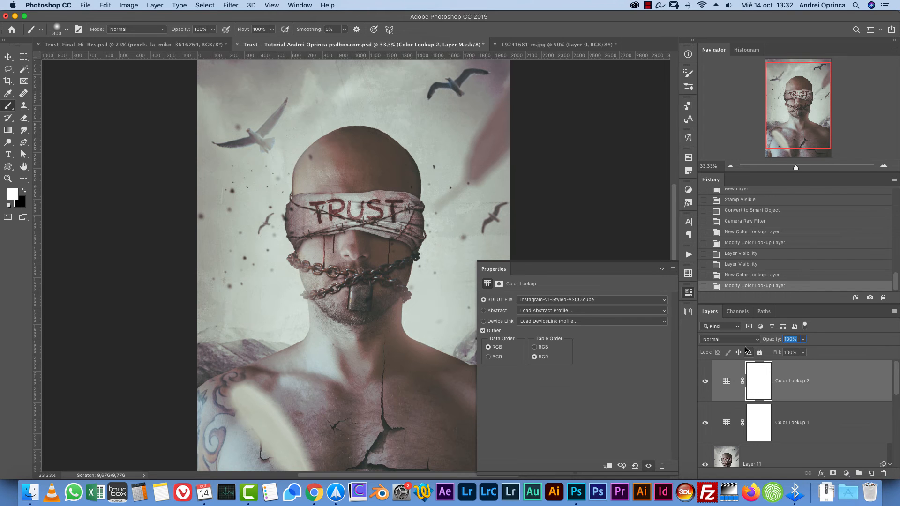
{"action": "type", "text": "60"}
{"action": "key", "text": "Return"}
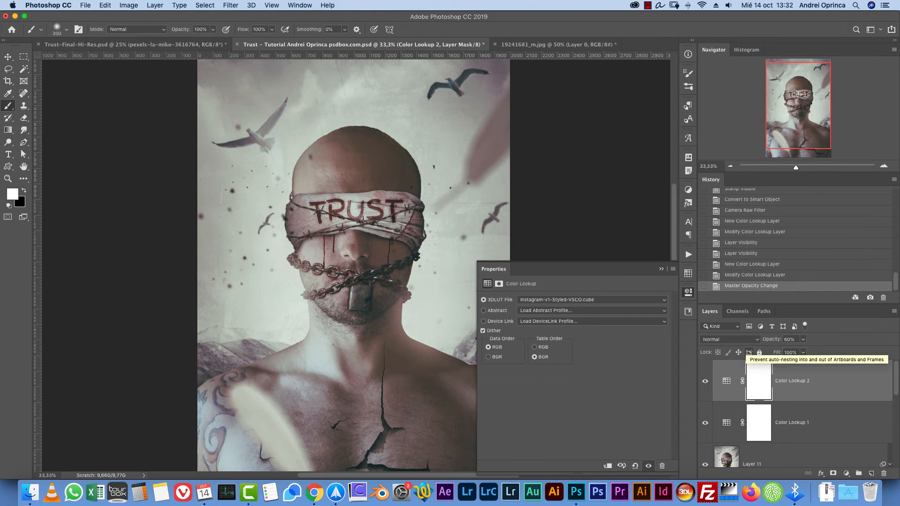
{"action": "left_click", "coordinate": [661, 269]}
Add a solid colour fill layer above the Color Lookup layers with the colour #160003
{"action": "left_click_drag", "start_coordinate": [796, 127], "coordinate": [796, 130]}
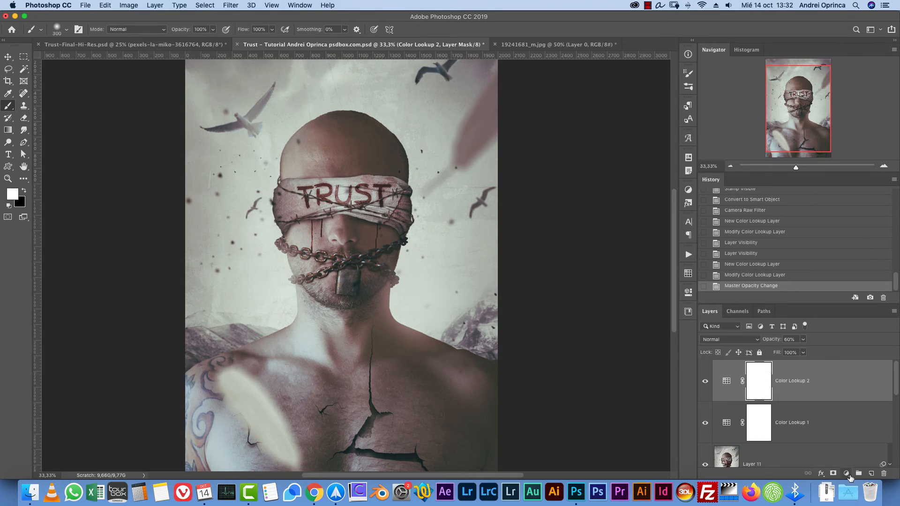
{"action": "left_click", "coordinate": [848, 474]}
{"action": "left_click", "coordinate": [827, 295]}
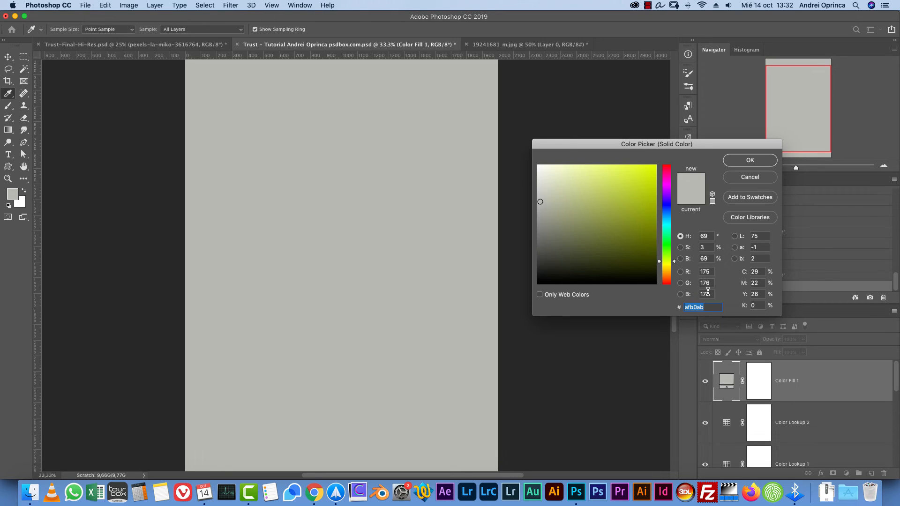
{"action": "type", "text": "1"}
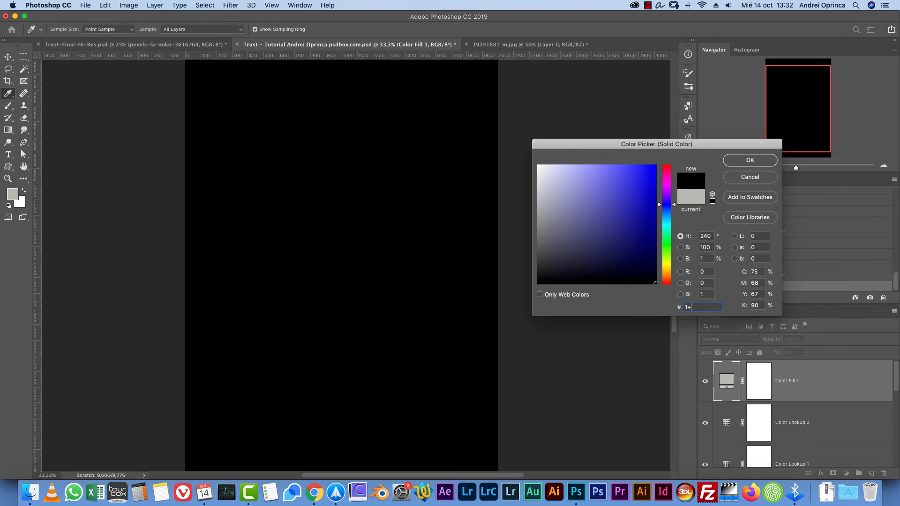
{"action": "type", "text": "6000"}
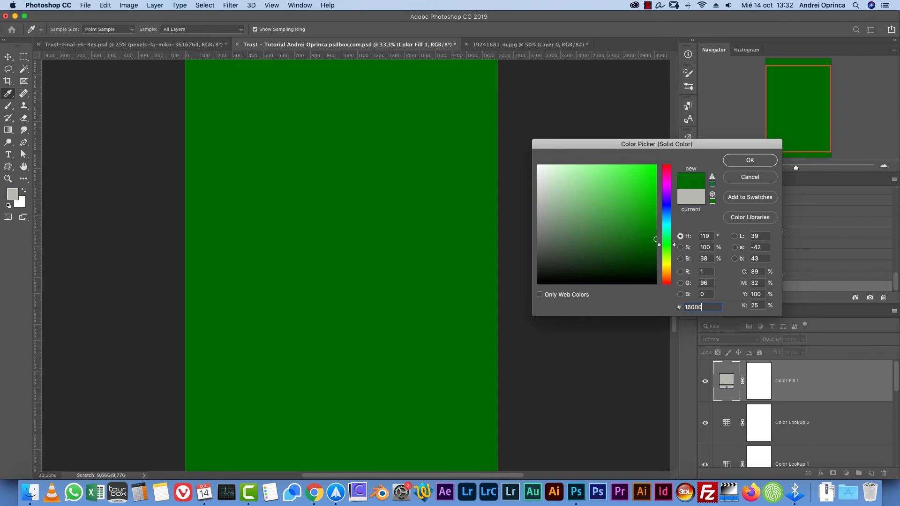
{"action": "type", "text": "3"}
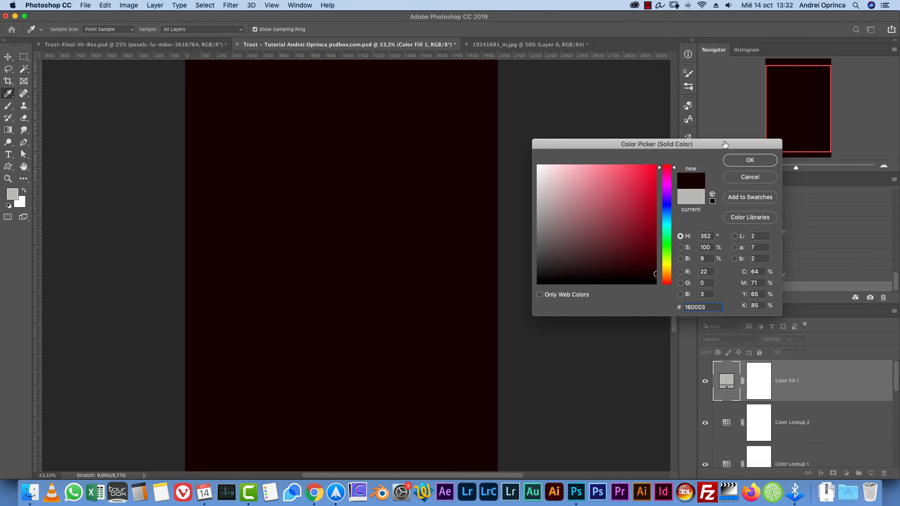
{"action": "key", "text": "Return"}
Set the colour fill layer's blend mode to Exclusion and compare the image with and without it
{"action": "left_click", "coordinate": [729, 338]}
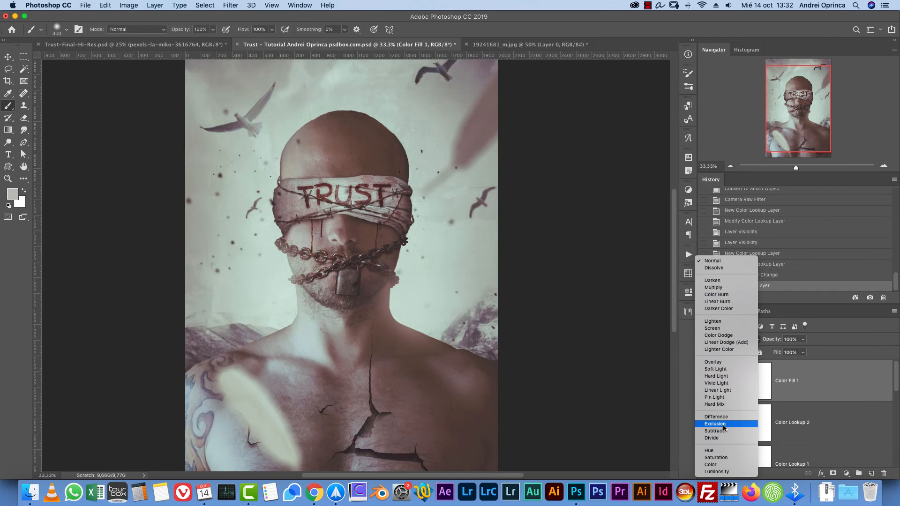
{"action": "left_click", "coordinate": [722, 424]}
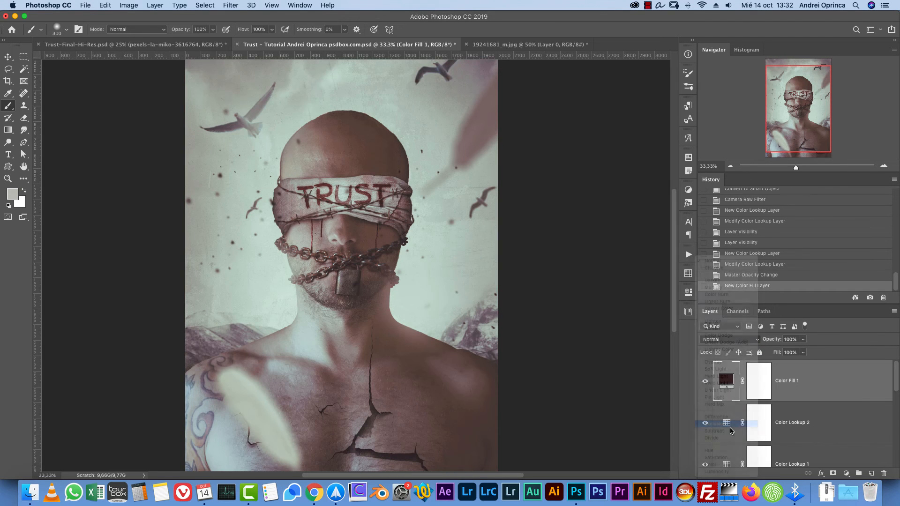
{"action": "left_click", "coordinate": [705, 382]}
{"action": "left_click", "coordinate": [705, 383]}
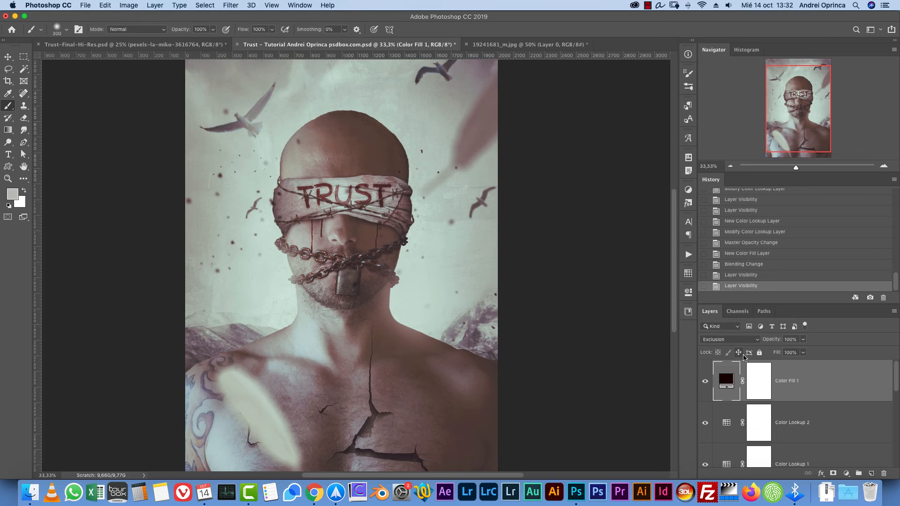
Add a Curves adjustment layer that lifts the black point, darkens the shadows and midtones, and keeps the highlights near the original diagonal
{"action": "left_click", "coordinate": [846, 474]}
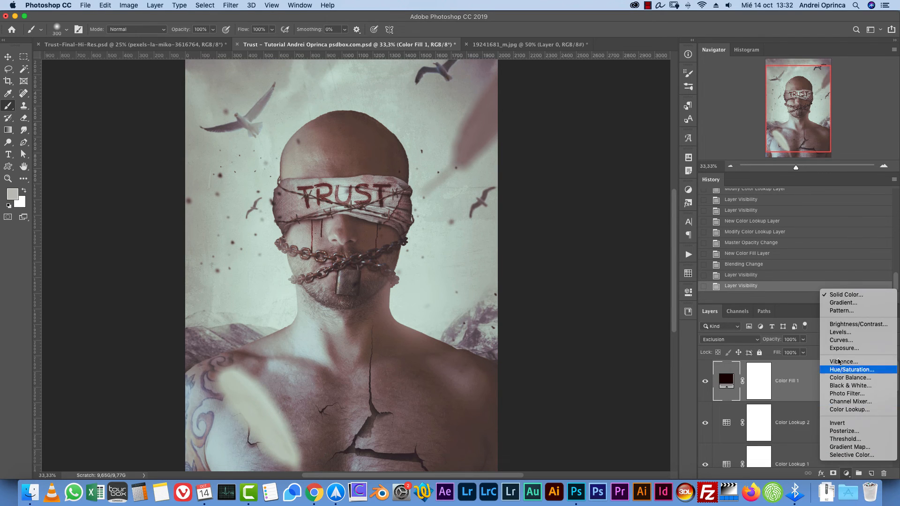
{"action": "left_click", "coordinate": [841, 340]}
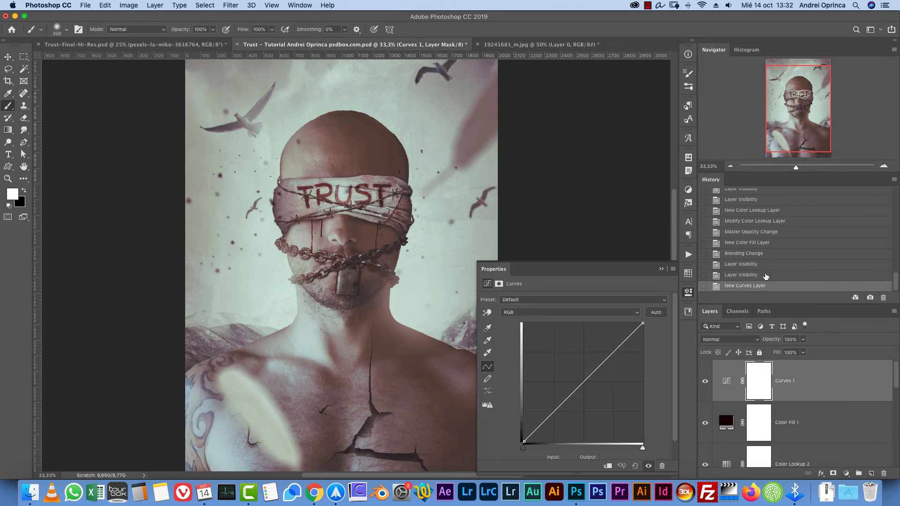
{"action": "left_click_drag", "start_coordinate": [523, 441], "coordinate": [549, 421]}
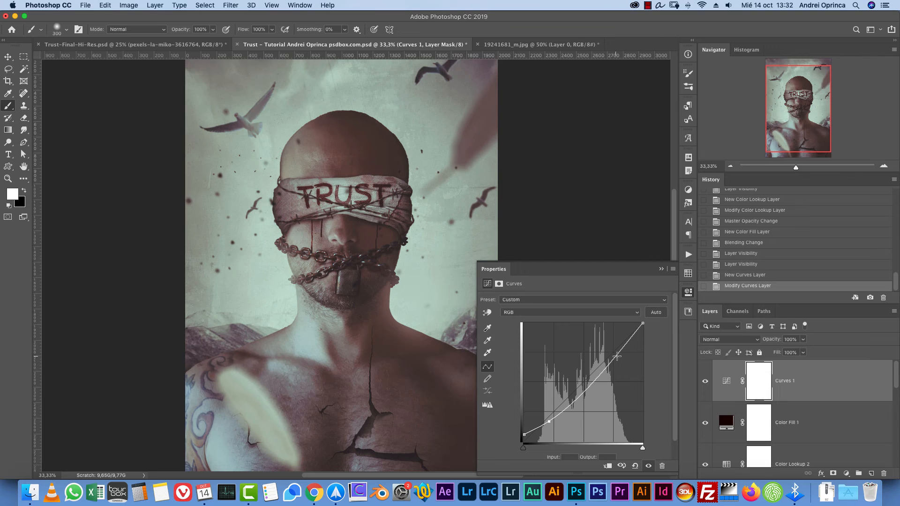
{"action": "left_click_drag", "start_coordinate": [616, 356], "coordinate": [617, 350]}
{"action": "left_click_drag", "start_coordinate": [578, 393], "coordinate": [549, 422]}
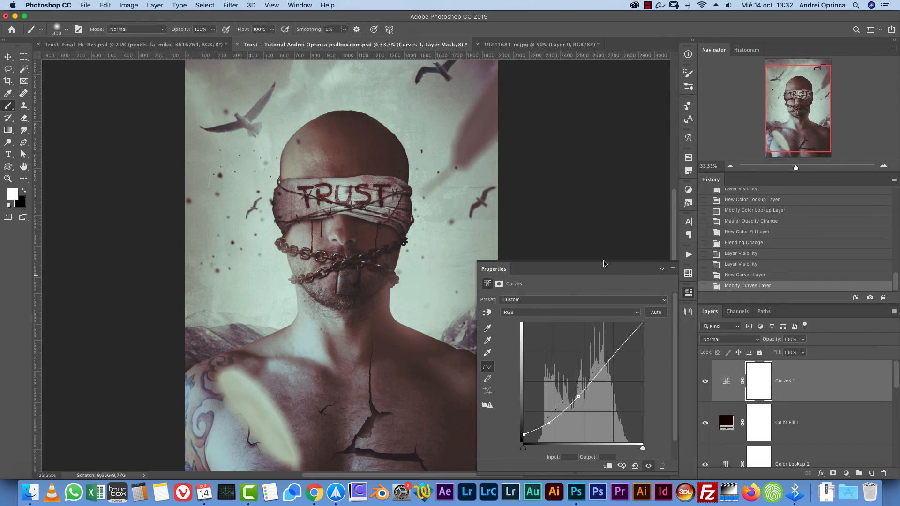
{"action": "left_click", "coordinate": [660, 269]}
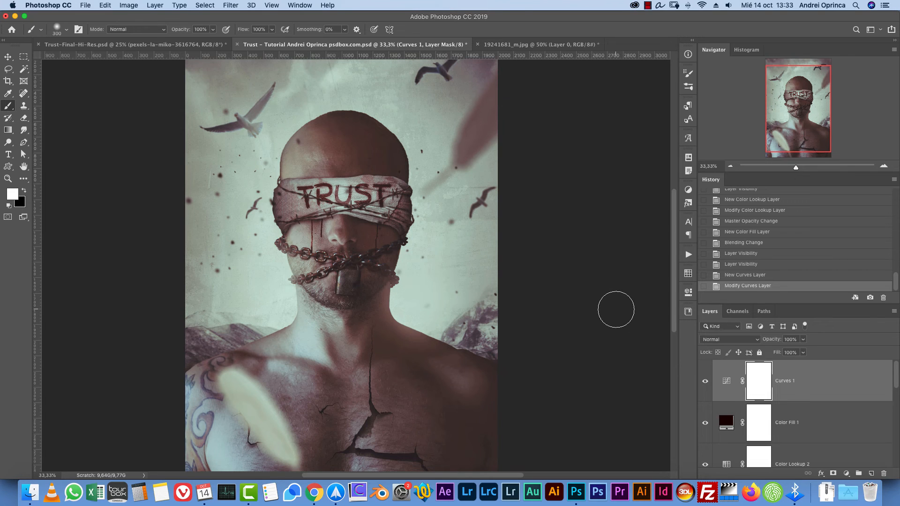
Create a new layer on top of the stack and place the scratched texture 13047935_xl.jpg from the Stock folder as an embedded image
{"action": "left_click", "coordinate": [871, 474]}
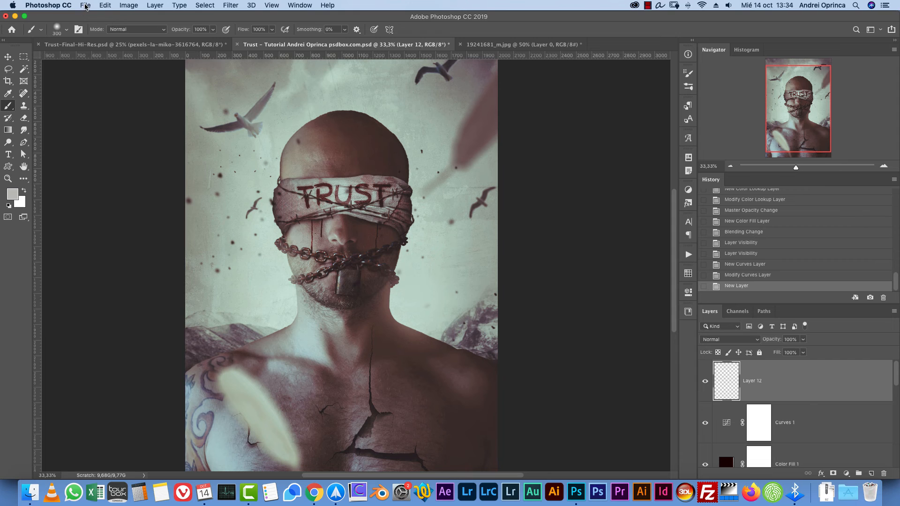
{"action": "left_click", "coordinate": [85, 6]}
{"action": "left_click", "coordinate": [132, 158]}
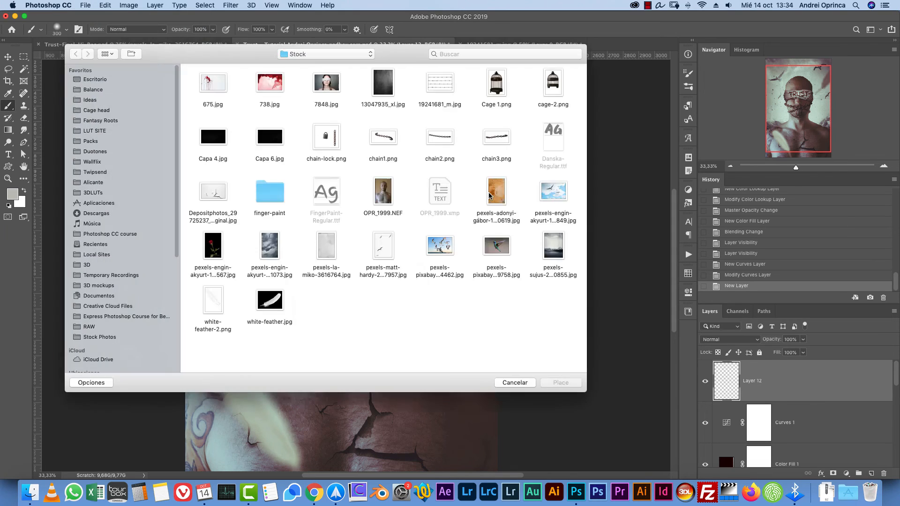
{"action": "left_click", "coordinate": [382, 90]}
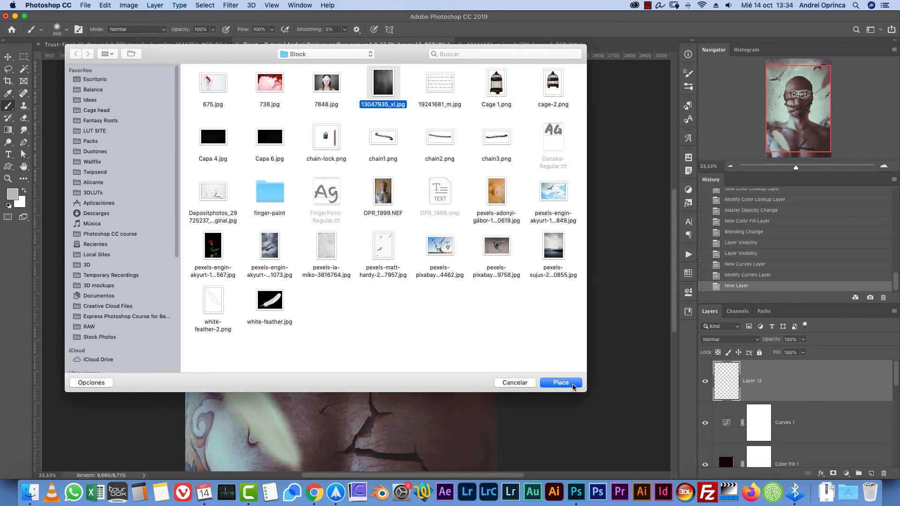
{"action": "left_click", "coordinate": [572, 386]}
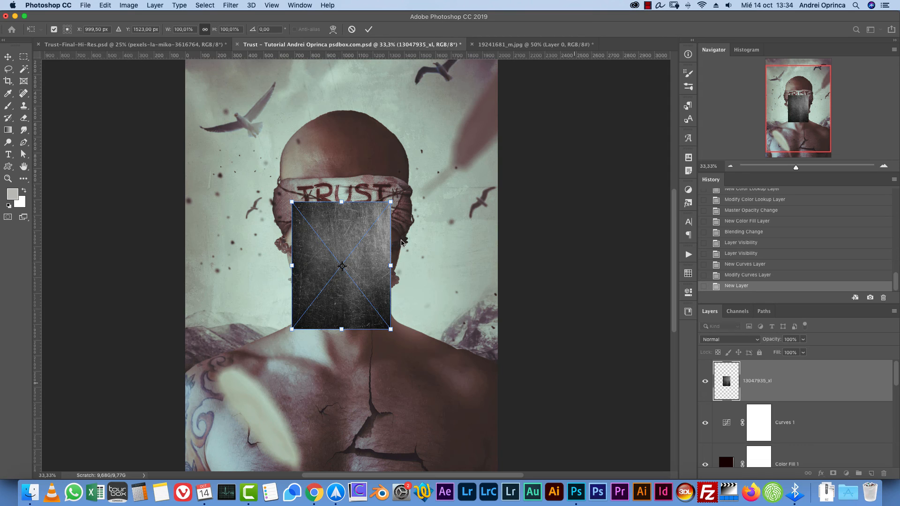
Scale up and reposition the placed scratch texture until it covers the entire canvas
{"action": "left_click", "coordinate": [730, 165]}
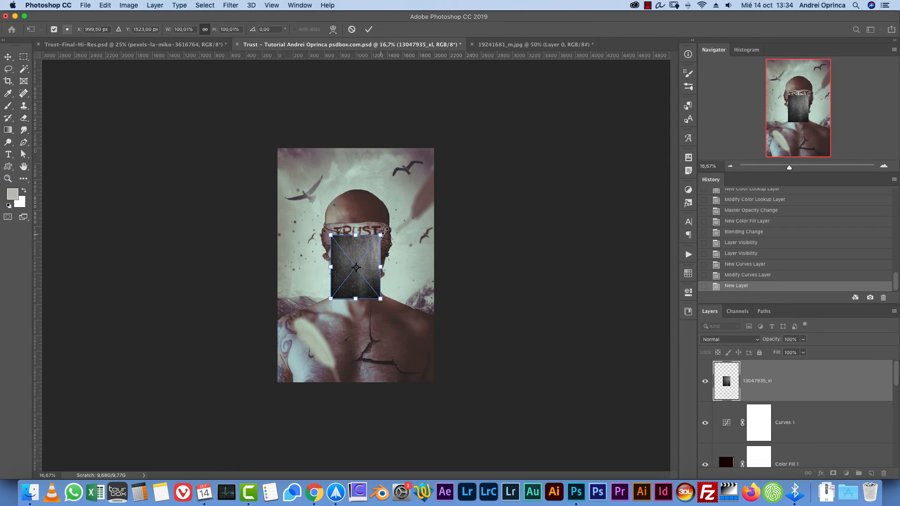
{"action": "left_click_drag", "start_coordinate": [380, 235], "coordinate": [473, 130]}
{"action": "left_click_drag", "start_coordinate": [331, 298], "coordinate": [261, 387]}
{"action": "mouse_move", "coordinate": [375, 275]}
{"action": "left_mouse_down"}
{"action": "mouse_move", "coordinate": [367, 291]}
{"action": "mouse_move", "coordinate": [363, 283]}
{"action": "left_mouse_up"}
{"action": "key", "text": "Return"}
Set the scratch texture layer's blend mode to Screen and its opacity to 23%
{"action": "left_click", "coordinate": [717, 339]}
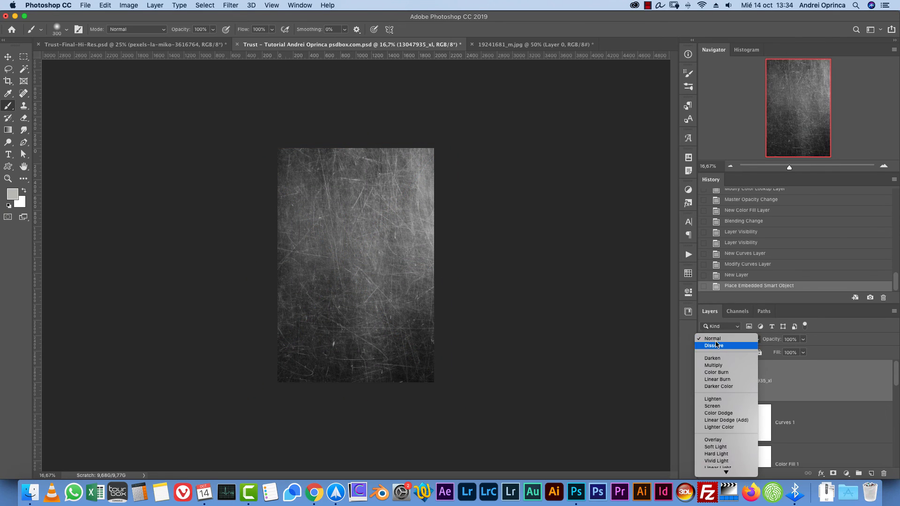
{"action": "left_click", "coordinate": [713, 405]}
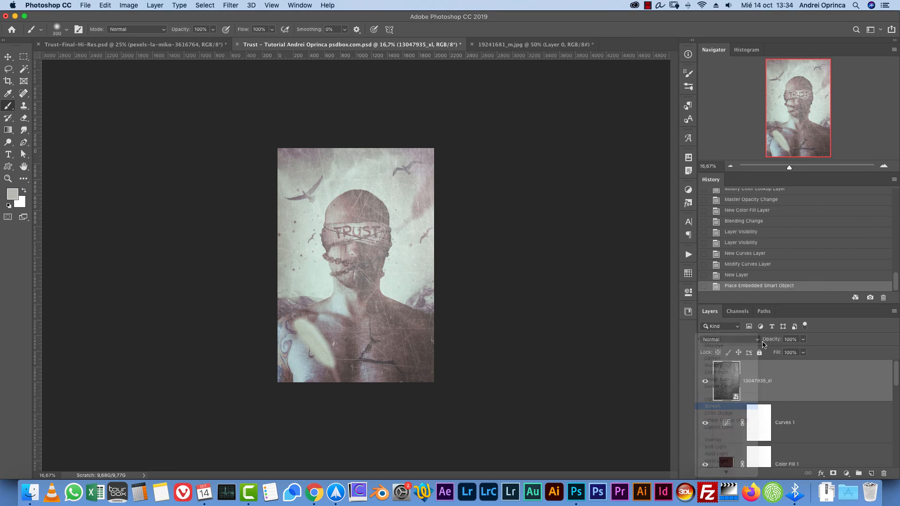
{"action": "left_click", "coordinate": [794, 341]}
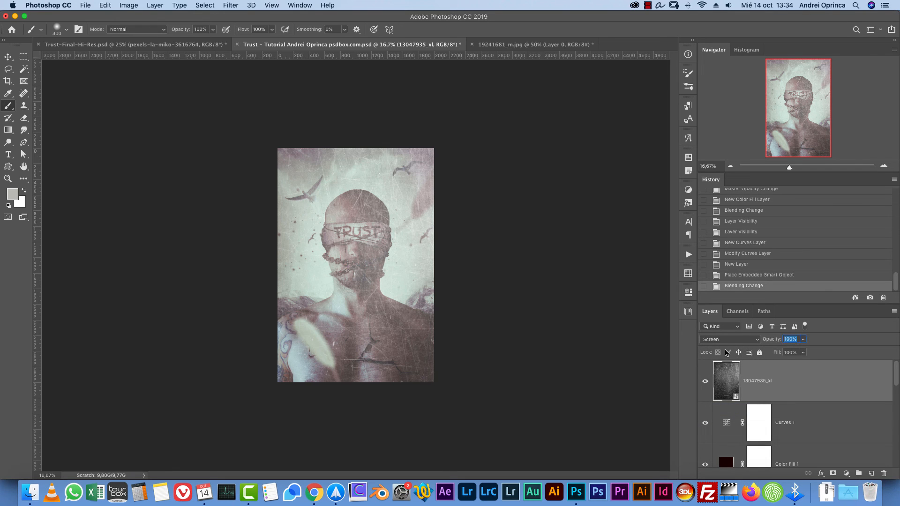
{"action": "type", "text": "23"}
View the image at 100% and apply the Sharpen filter to the scratch texture layer
{"action": "key", "text": "super+1"}
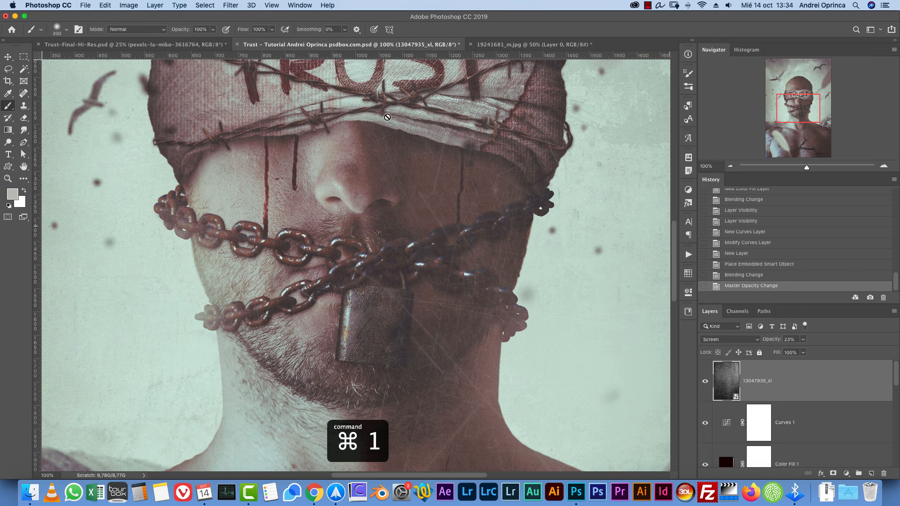
{"action": "left_click", "coordinate": [230, 5]}
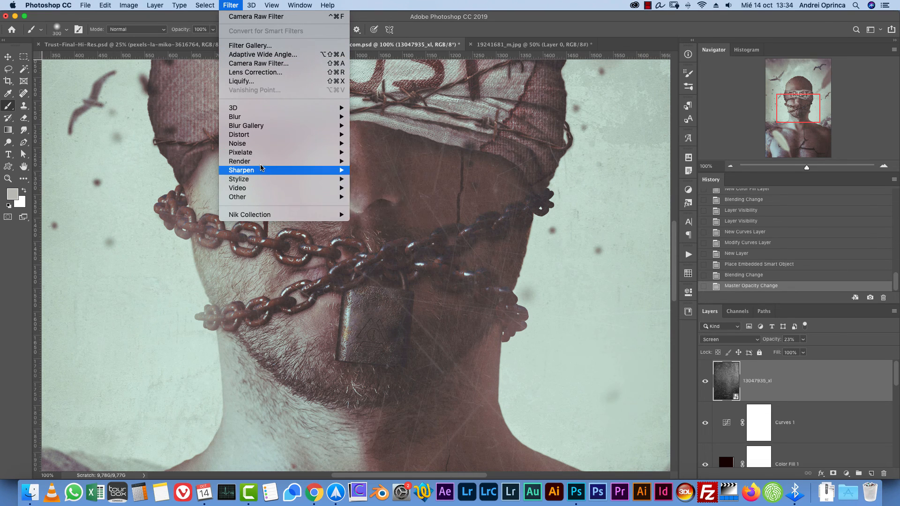
{"action": "mouse_move", "coordinate": [311, 166]}
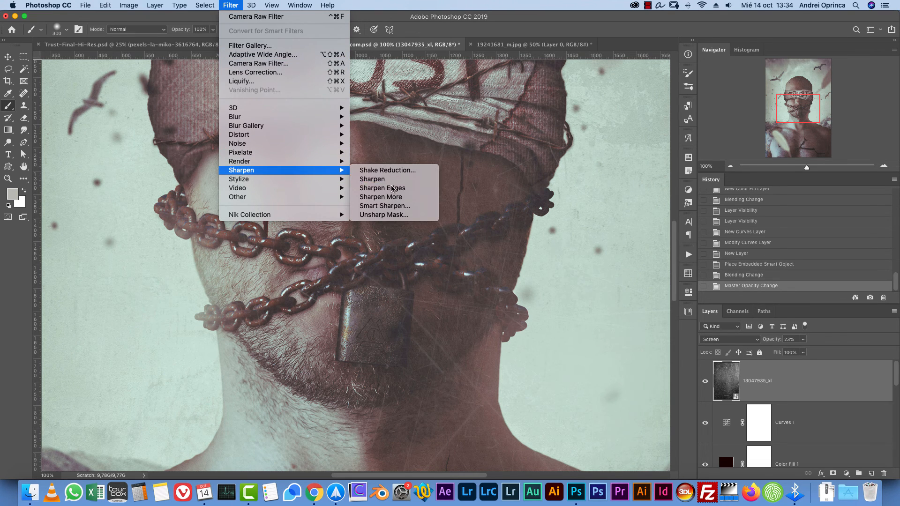
{"action": "left_click", "coordinate": [581, 212]}
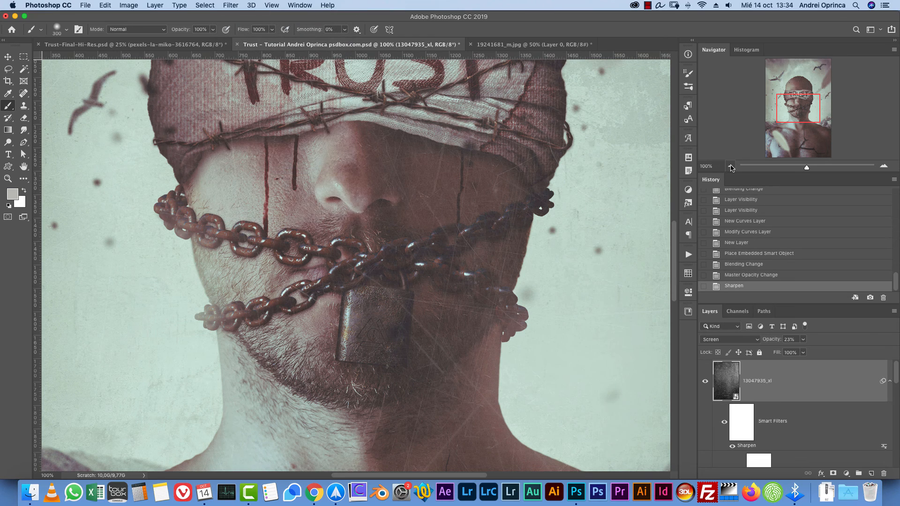
Apply a contrast Curves adjustment to the scratch texture, lowering the shadows at input 68 to output 38 and slightly raising the highlights
{"action": "left_click", "coordinate": [730, 166]}
{"action": "scroll", "coordinate": [529, 316], "scroll_direction": "down", "scroll_amount": 5}
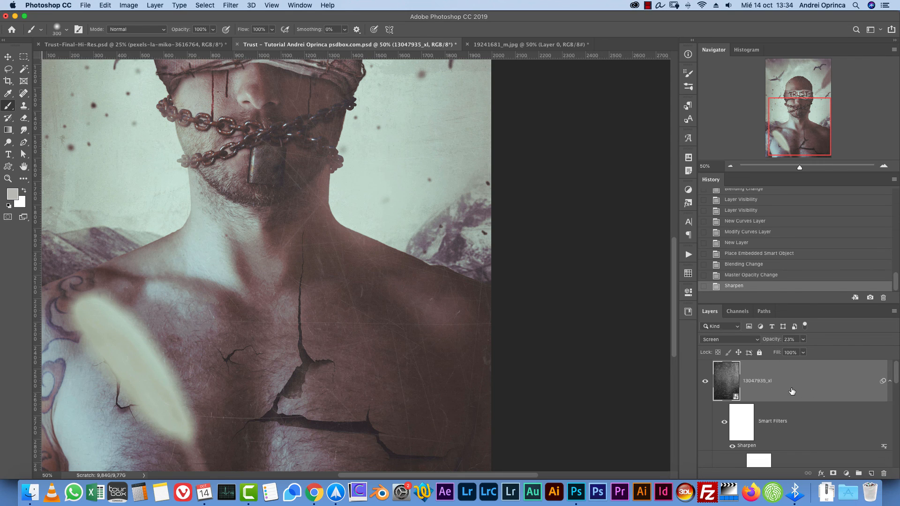
{"action": "key", "text": "super+m"}
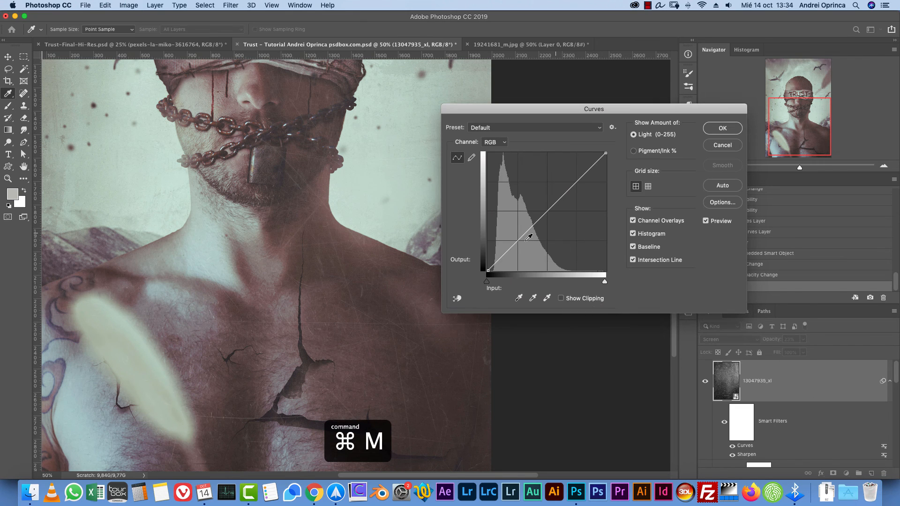
{"action": "left_click_drag", "start_coordinate": [524, 241], "coordinate": [528, 244]}
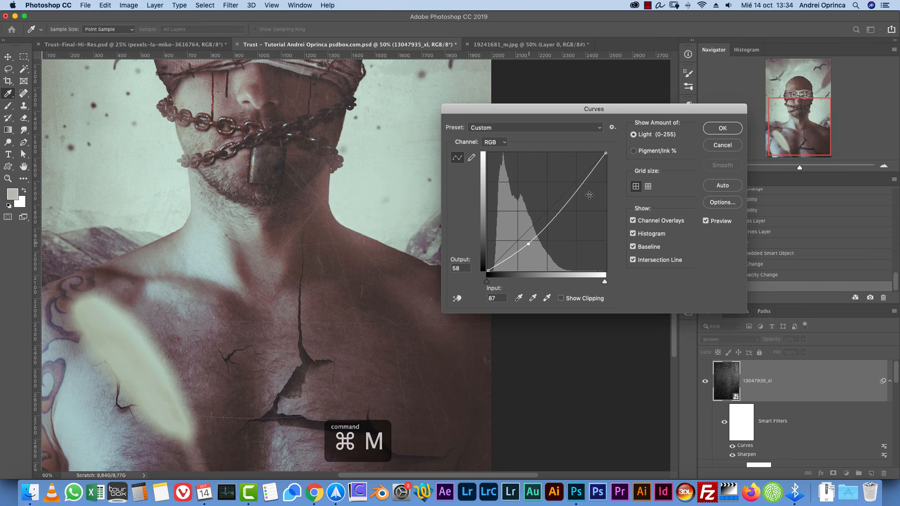
{"action": "left_click_drag", "start_coordinate": [577, 187], "coordinate": [573, 184]}
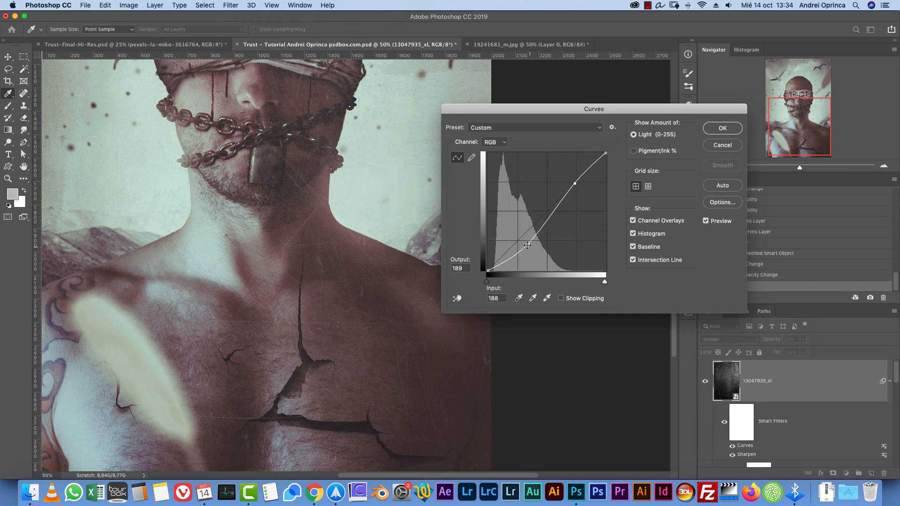
{"action": "left_click_drag", "start_coordinate": [527, 245], "coordinate": [531, 248]}
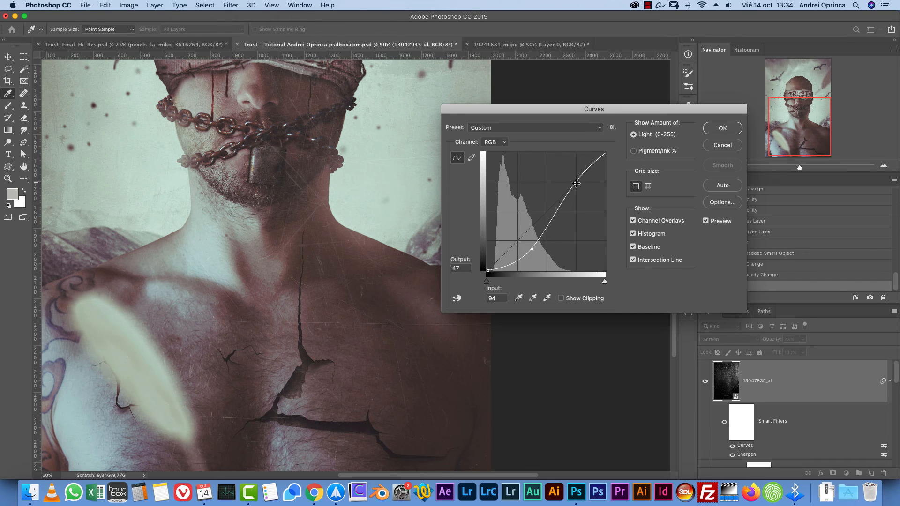
{"action": "left_click_drag", "start_coordinate": [575, 183], "coordinate": [574, 182]}
{"action": "left_click_drag", "start_coordinate": [530, 250], "coordinate": [519, 254]}
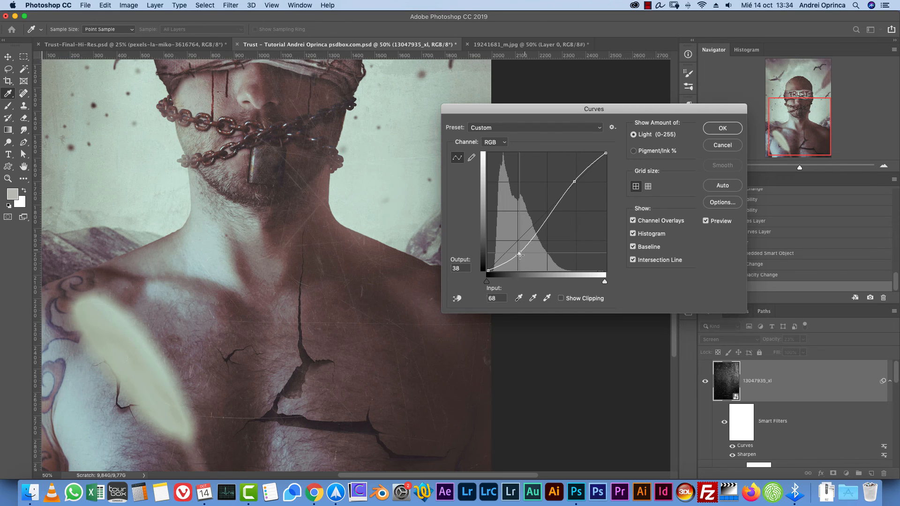
{"action": "left_click", "coordinate": [721, 128]}
{"action": "key", "text": "b"}
Flip the scratch texture layer horizontally over the whole composite and apply the transformation
{"action": "scroll", "coordinate": [389, 168], "scroll_direction": "up", "scroll_amount": 7}
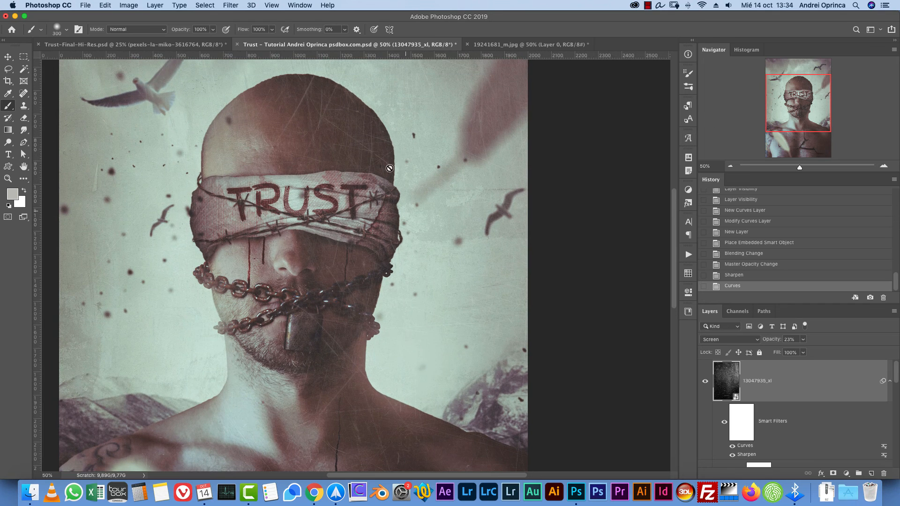
{"action": "left_click", "coordinate": [730, 166]}
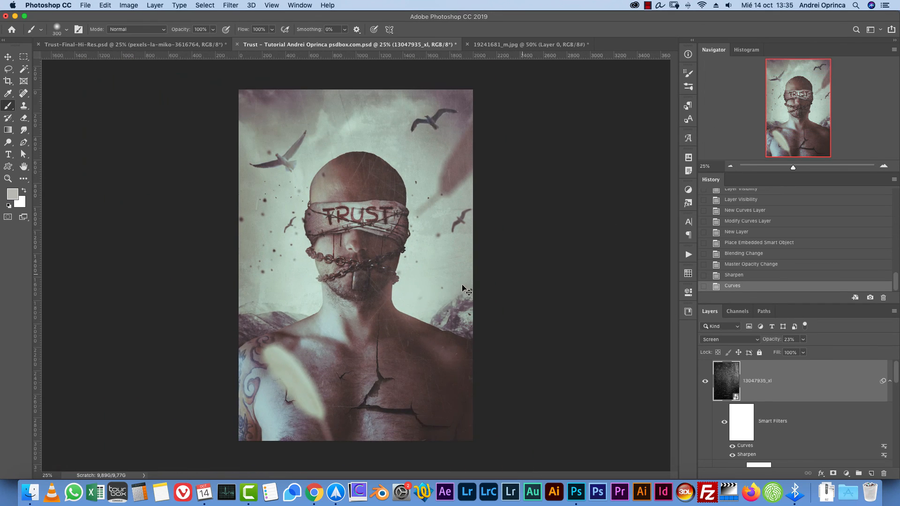
{"action": "key", "text": "cmd+t"}
{"action": "right_click", "coordinate": [412, 291]}
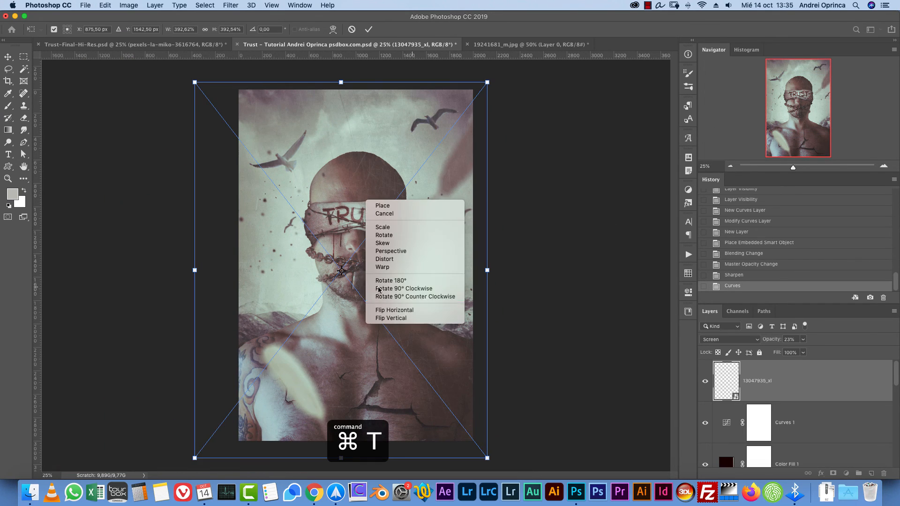
{"action": "left_click", "coordinate": [412, 308]}
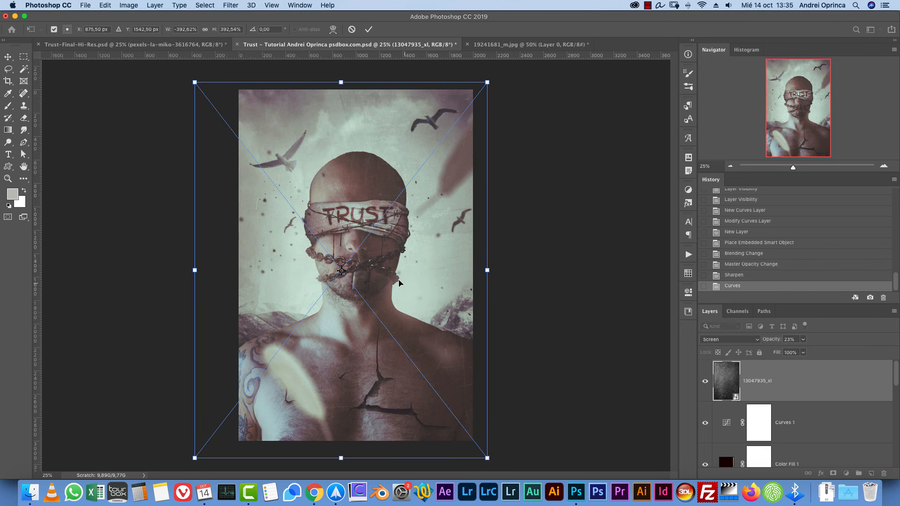
{"action": "left_click_drag", "start_coordinate": [409, 284], "coordinate": [406, 281]}
{"action": "key", "text": "Return"}
{"action": "key", "text": "b"}
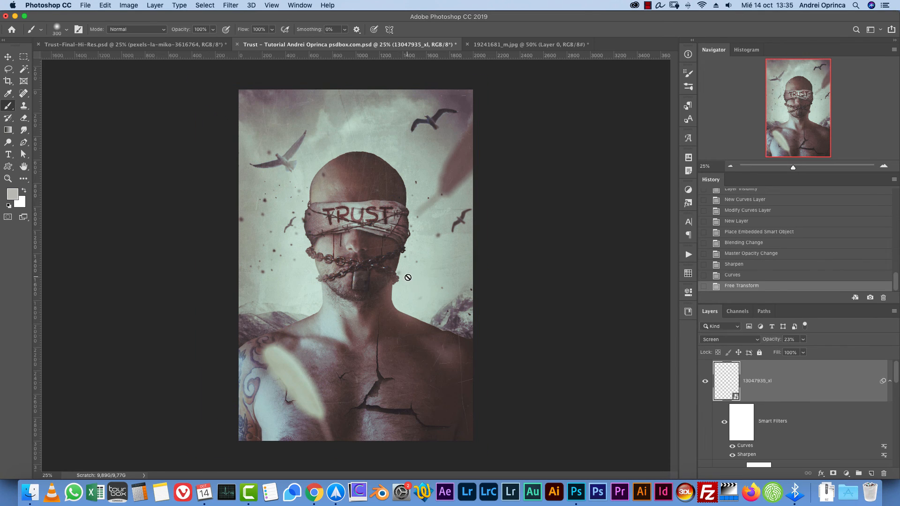
Preview the dark particle images in the Stock folder and open Capa 4.jpg
{"action": "key", "text": "super+o"}
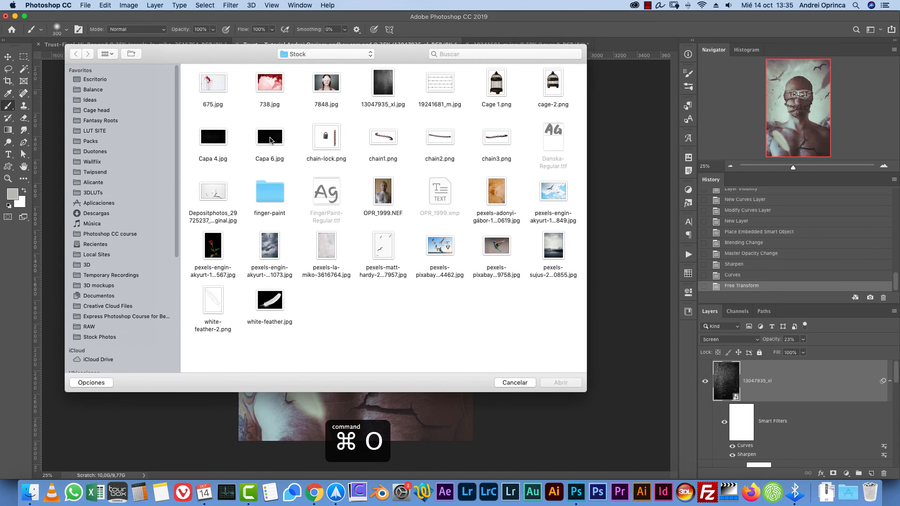
{"action": "left_click", "coordinate": [270, 140]}
{"action": "key", "text": "space"}
{"action": "key", "text": "Left"}
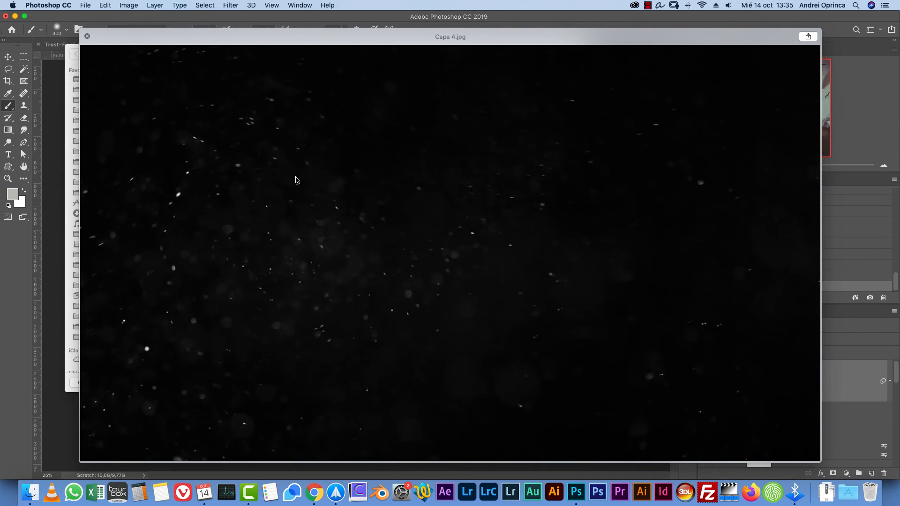
{"action": "key", "text": "space"}
{"action": "left_click", "coordinate": [569, 383]}
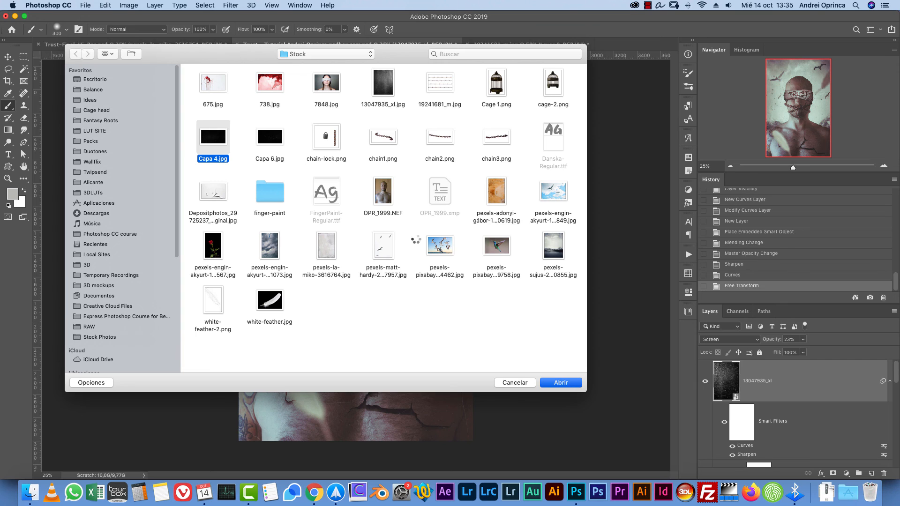
Cut the whole particle image, close its file without saving, and paste it as a new layer in the Trust composite
{"action": "key", "text": "super+a"}
{"action": "key", "text": "super+x"}
{"action": "key", "text": "super+w"}
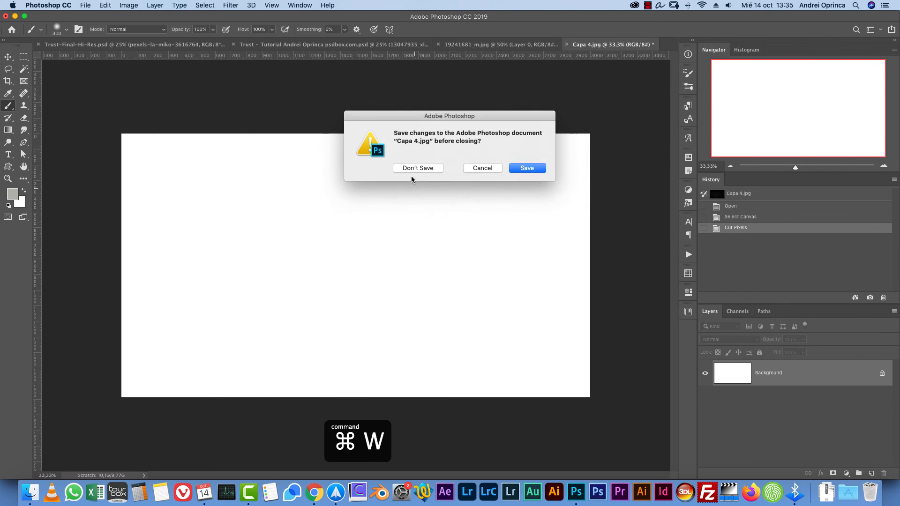
{"action": "left_click", "coordinate": [412, 170]}
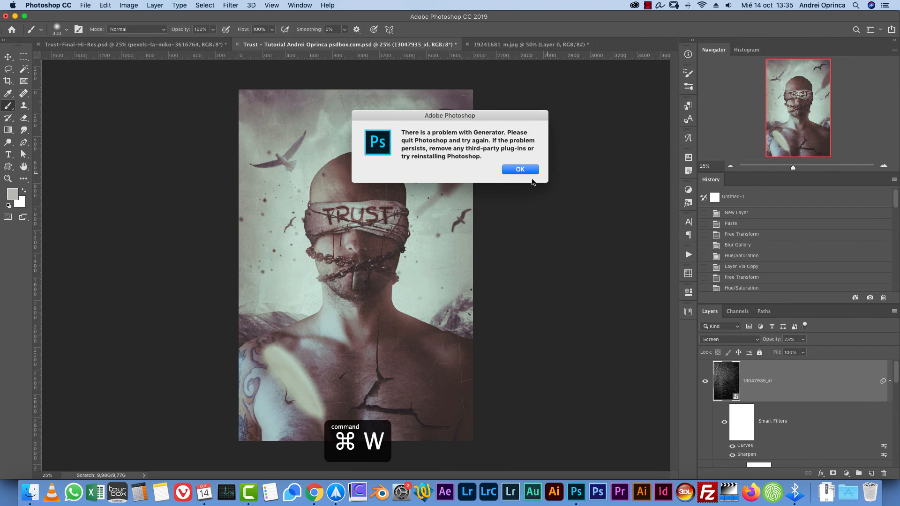
{"action": "left_click", "coordinate": [528, 171]}
{"action": "key", "text": "super+v"}
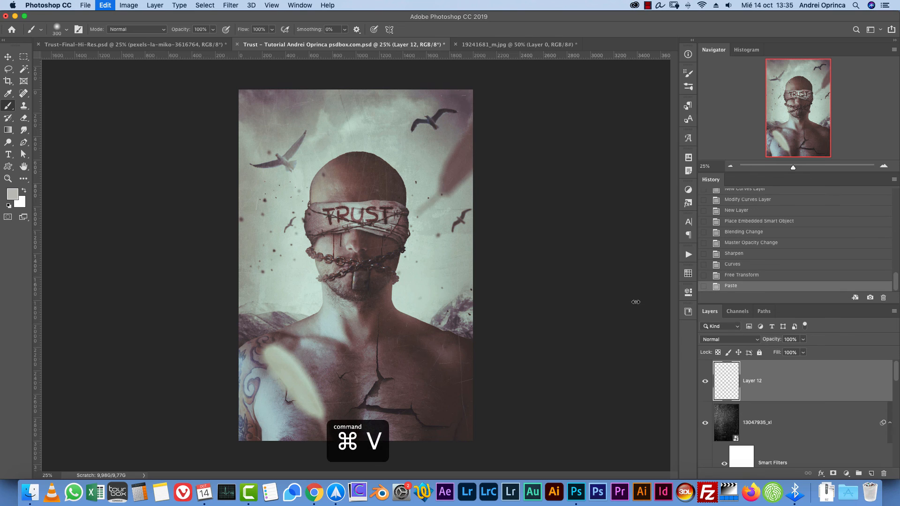
Rotate the pasted particle layer by -90°, then enlarge and reposition it until it covers the entire canvas
{"action": "key", "text": "super+t"}
{"action": "left_click_drag", "start_coordinate": [591, 161], "coordinate": [330, 100]}
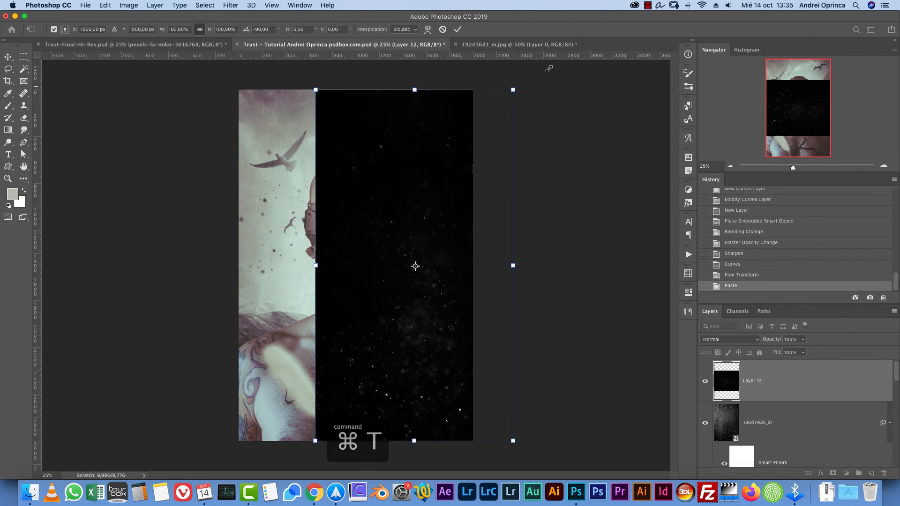
{"action": "left_click_drag", "start_coordinate": [513, 89], "coordinate": [656, 23]}
{"action": "left_click_drag", "start_coordinate": [552, 280], "coordinate": [423, 293]}
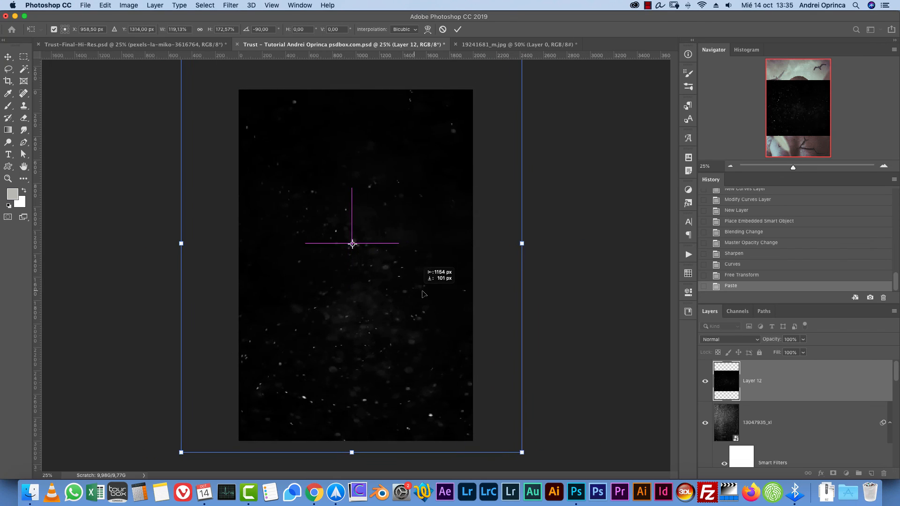
{"action": "key", "text": "Return"}
Set the particle layer's blend mode to Screen and its opacity to 51%
{"action": "left_click", "coordinate": [729, 339]}
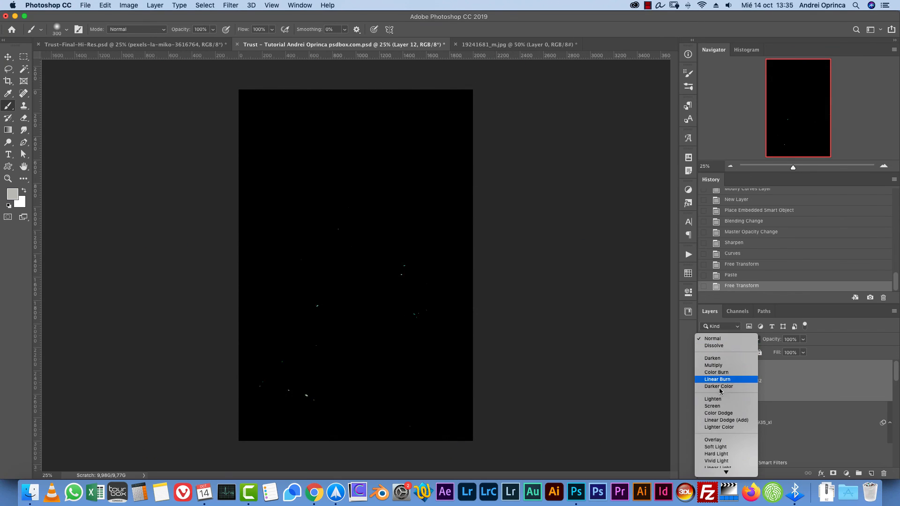
{"action": "left_click", "coordinate": [713, 406]}
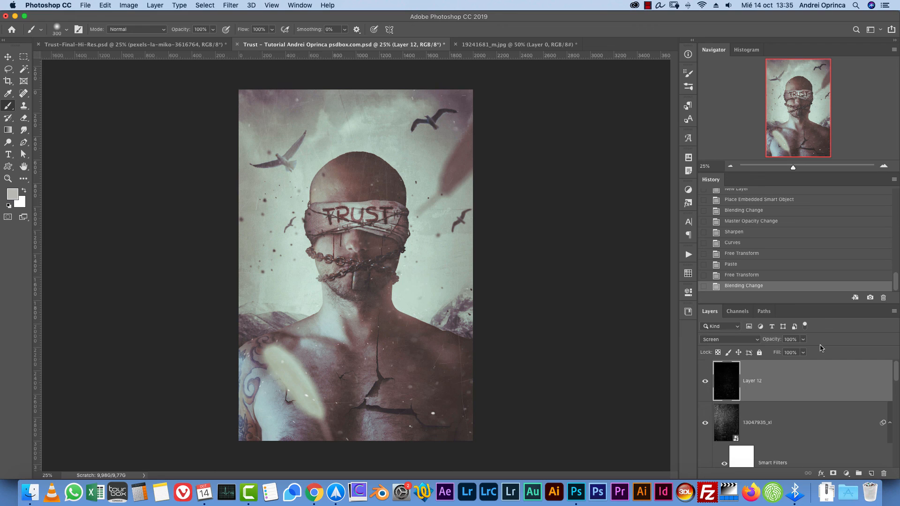
{"action": "left_click", "coordinate": [802, 339]}
{"action": "left_click_drag", "start_coordinate": [805, 351], "coordinate": [780, 352]}
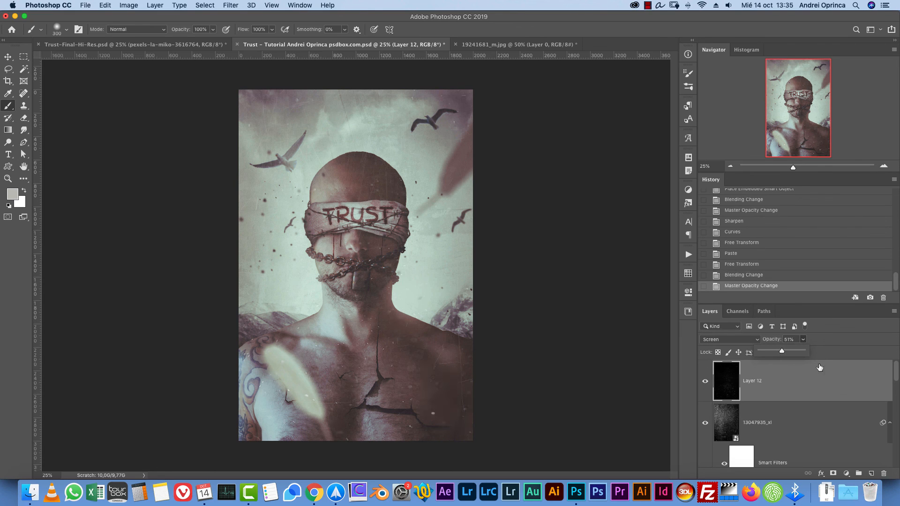
{"action": "left_click", "coordinate": [833, 389]}
Add a Color Lookup adjustment layer above the particles using the Epic-Petrol-Blue.cube 3DLUT file
{"action": "left_click", "coordinate": [846, 473]}
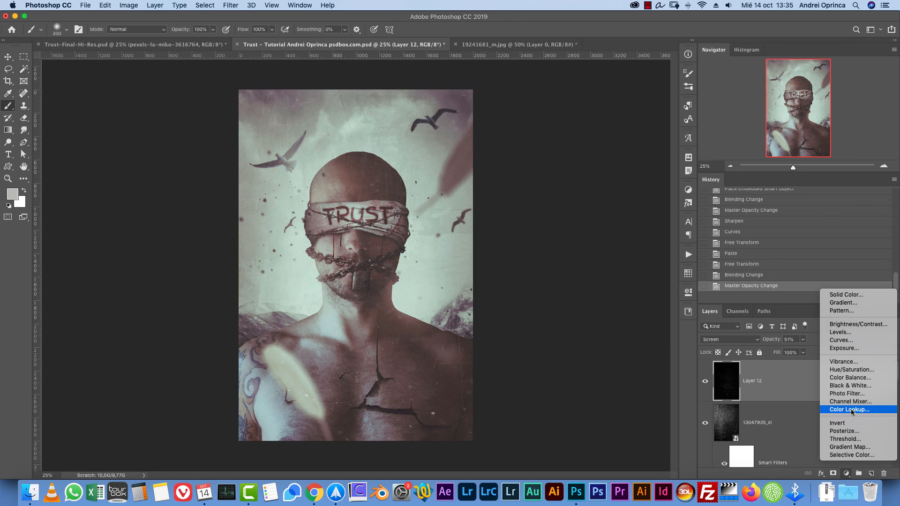
{"action": "left_click", "coordinate": [852, 411]}
{"action": "left_click", "coordinate": [576, 300]}
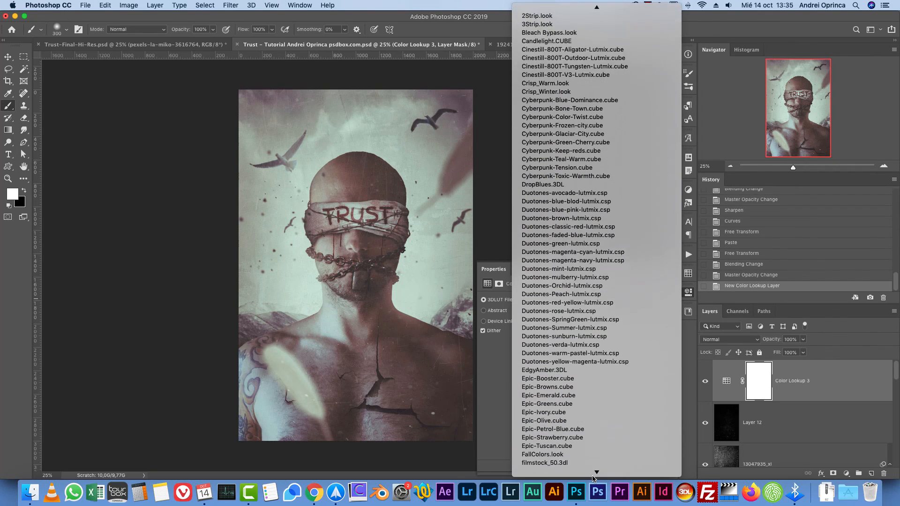
{"action": "left_click", "coordinate": [569, 359]}
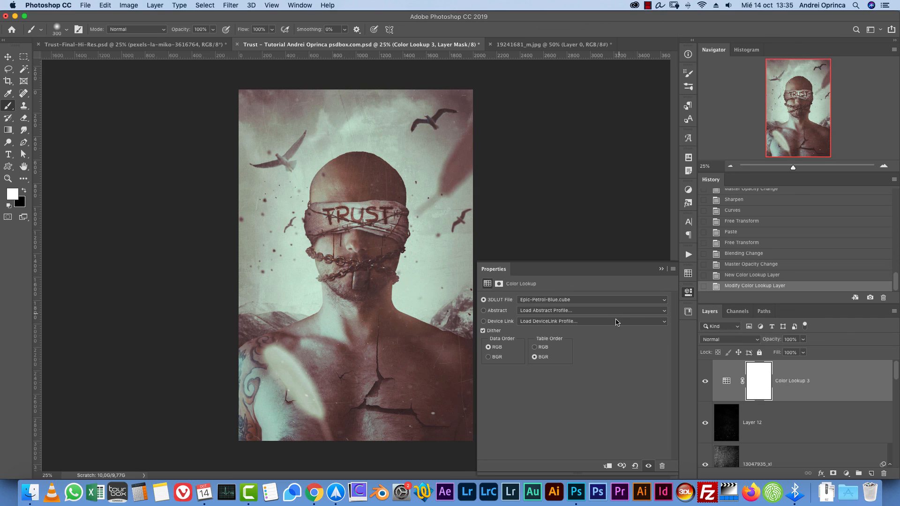
{"action": "left_click", "coordinate": [661, 268]}
Compare the image with and without the new Color Lookup layer and set its opacity to 30%
{"action": "left_click", "coordinate": [705, 381]}
{"action": "left_click", "coordinate": [705, 381]}
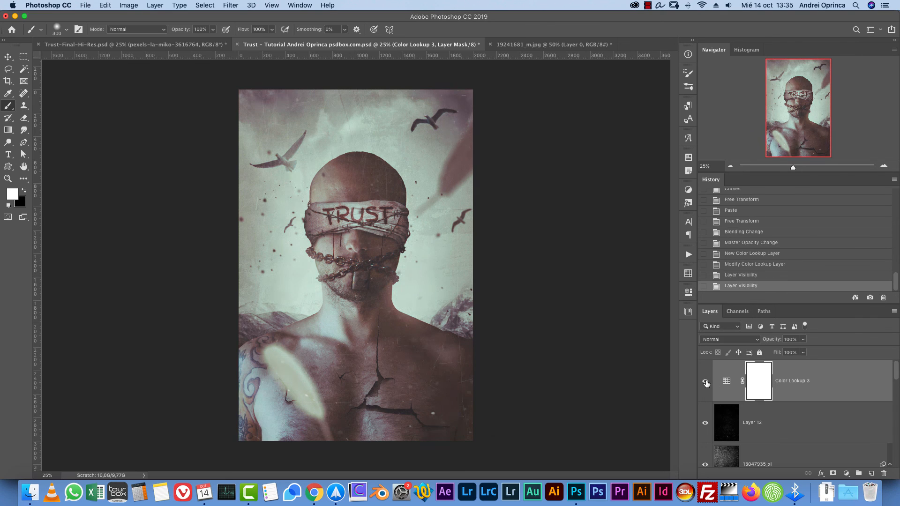
{"action": "left_click", "coordinate": [795, 339]}
{"action": "key", "text": "Return"}
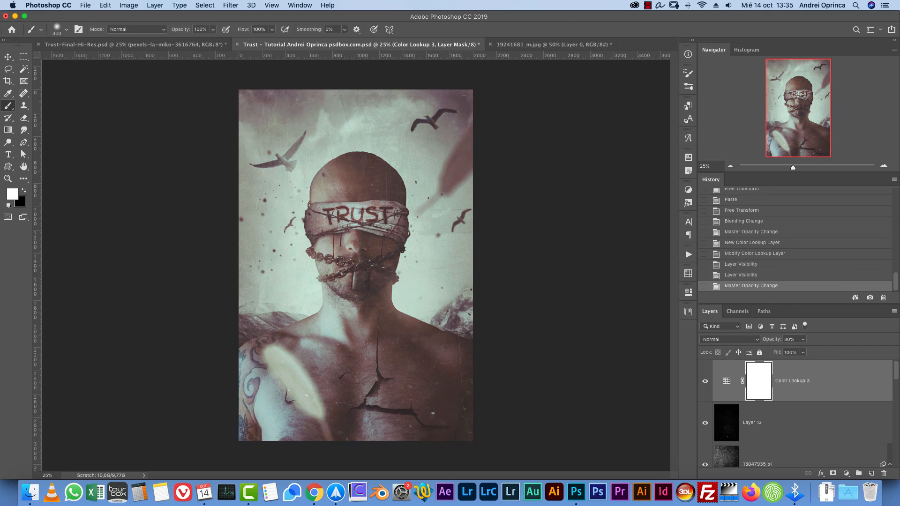
Stamp all visible layers onto a new top layer and open it in the Camera Raw Filter
{"action": "left_click", "coordinate": [871, 473]}
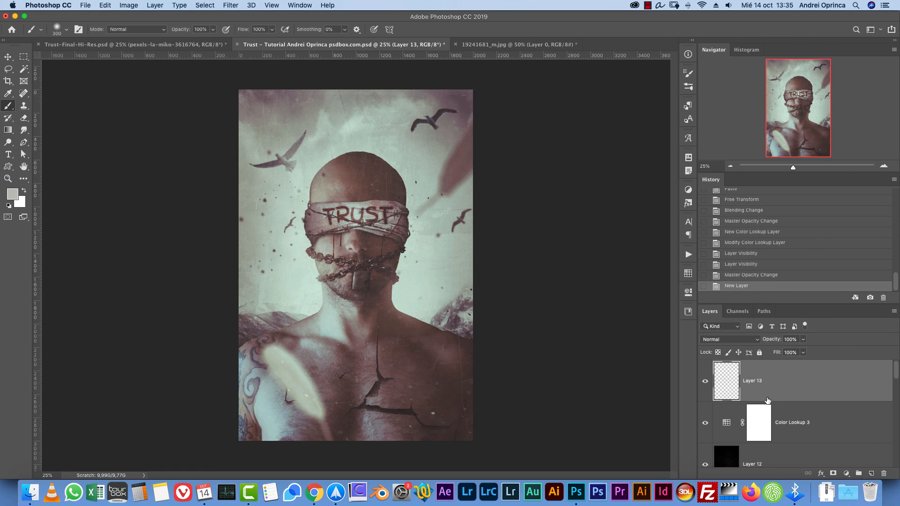
{"action": "key", "text": "alt+shift+super+e"}
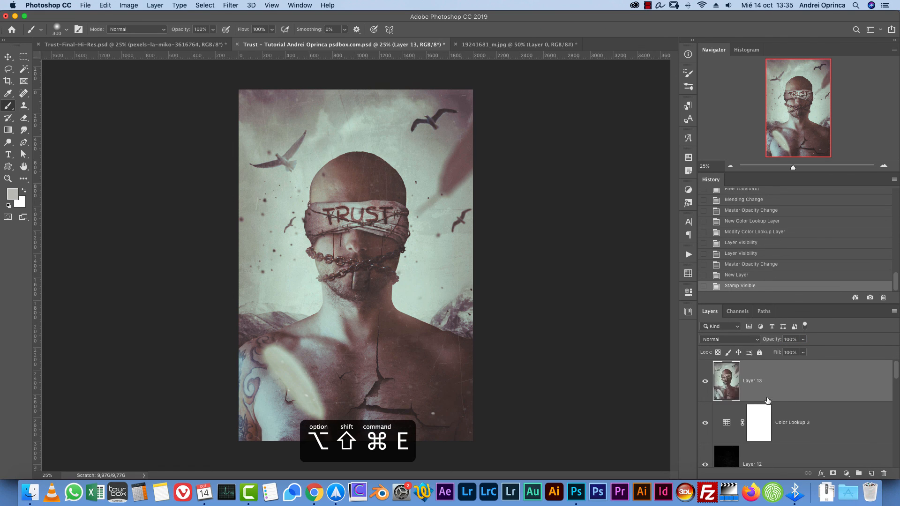
{"action": "left_click", "coordinate": [233, 5]}
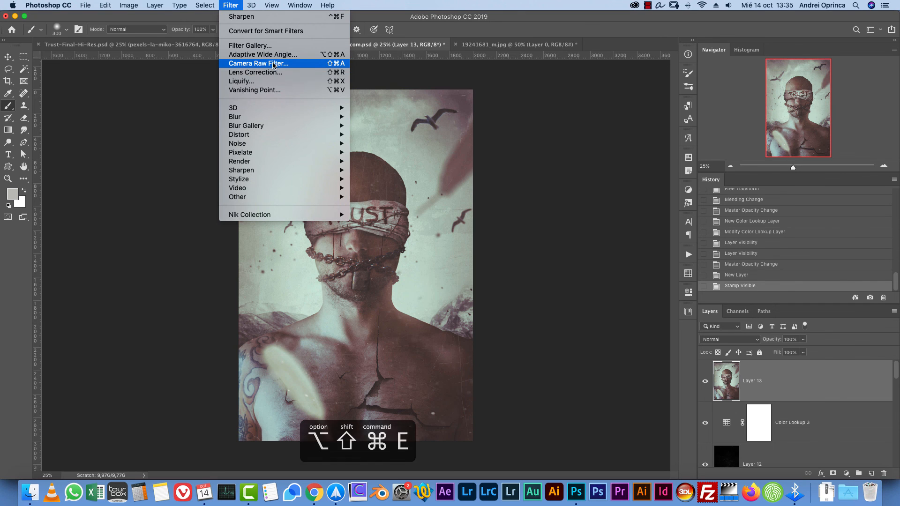
{"action": "left_click", "coordinate": [524, 189]}
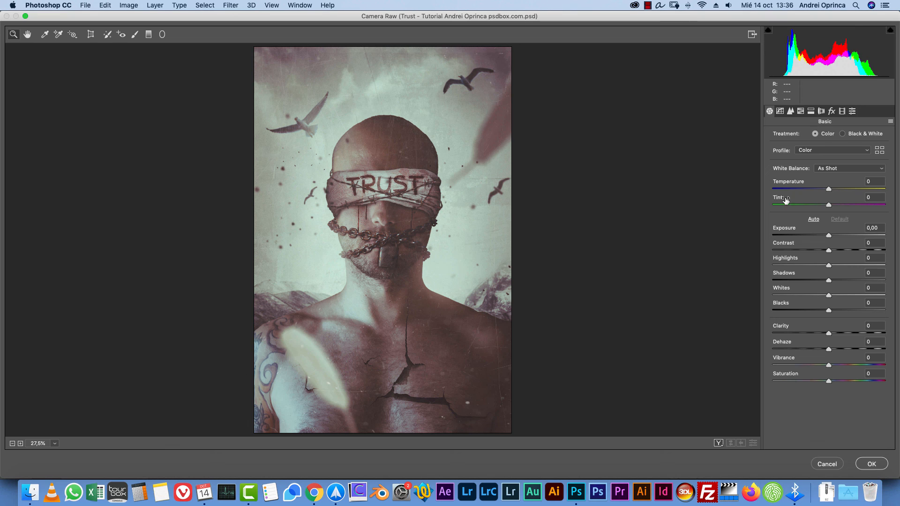
Add an elliptical Radial Filter around the man's head, reset its local correction settings and set Clarity to +40
{"action": "left_click", "coordinate": [161, 35]}
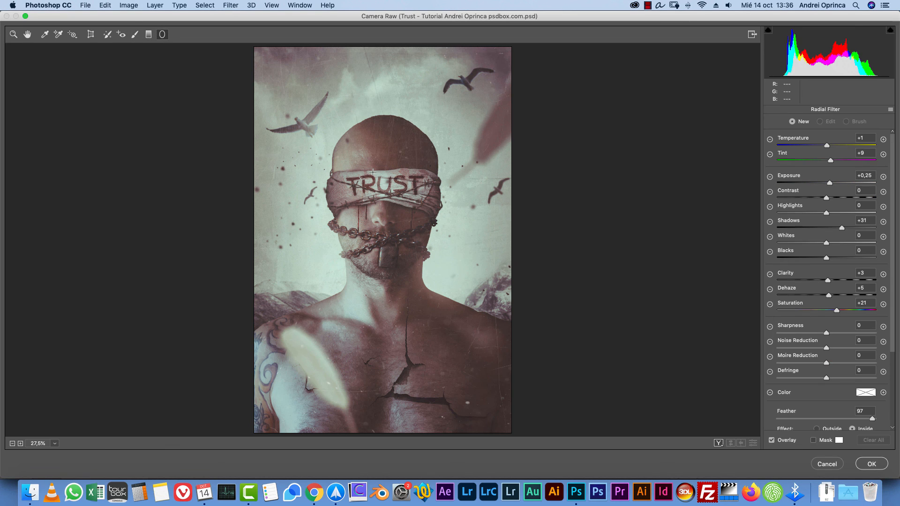
{"action": "mouse_move", "coordinate": [378, 187]}
{"action": "left_mouse_down"}
{"action": "mouse_move", "coordinate": [428, 257]}
{"action": "mouse_move", "coordinate": [387, 199]}
{"action": "left_mouse_up"}
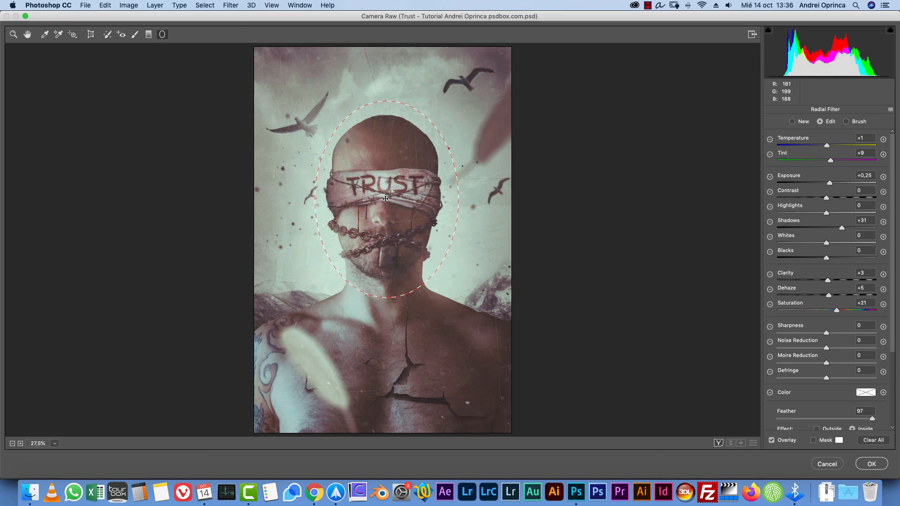
{"action": "left_click", "coordinate": [890, 110]}
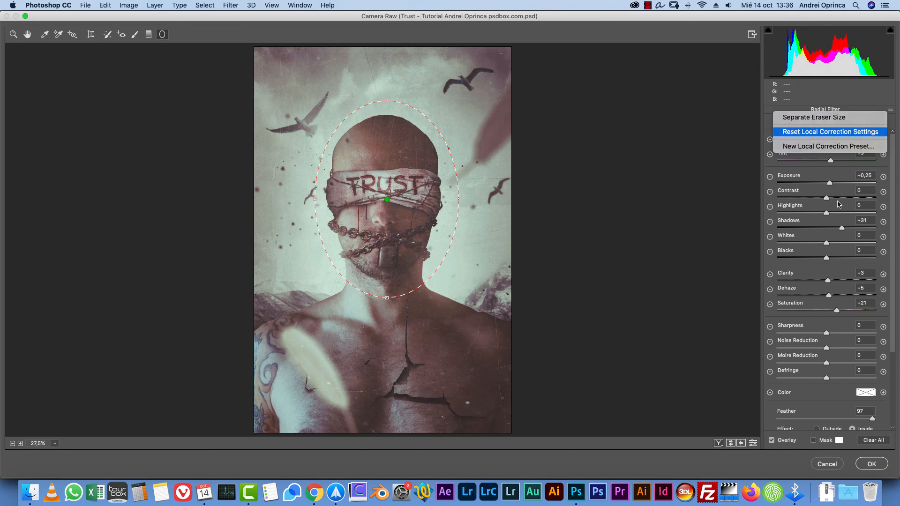
{"action": "left_click", "coordinate": [829, 131]}
{"action": "left_click", "coordinate": [845, 279]}
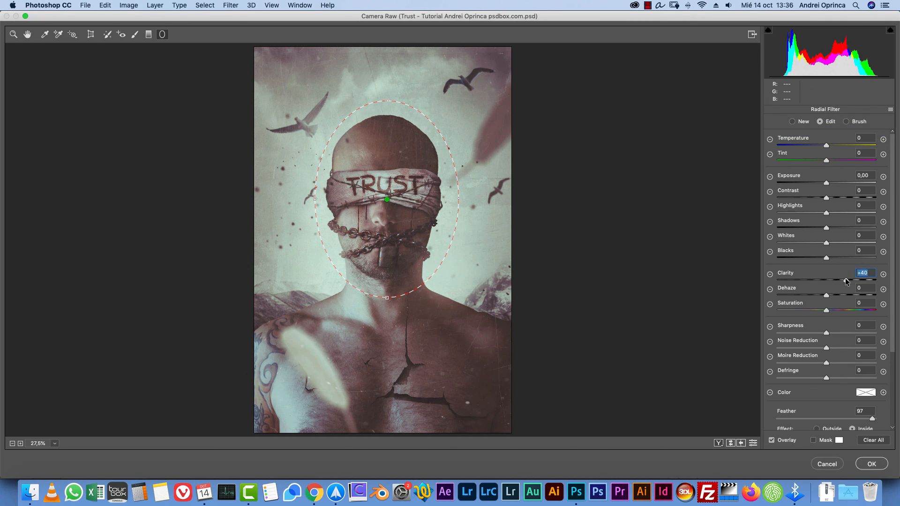
{"action": "left_click", "coordinate": [28, 34]}
Sharpen the image with Amount 37, Radius 1.2 and Detail 67, checking the blindfold at 100%
{"action": "left_click", "coordinate": [789, 112]}
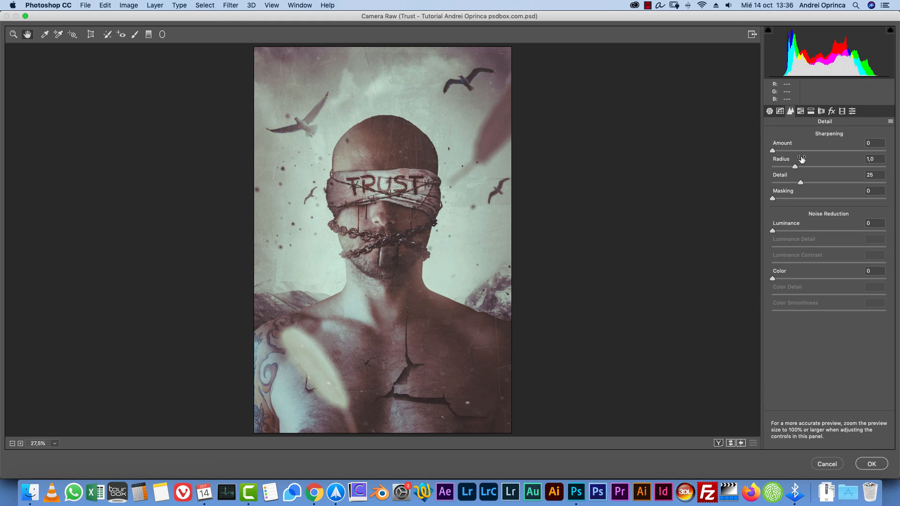
{"action": "left_click_drag", "start_coordinate": [783, 151], "coordinate": [848, 182]}
{"action": "left_click", "coordinate": [55, 443]}
{"action": "left_click", "coordinate": [88, 391]}
{"action": "left_click_drag", "start_coordinate": [470, 146], "coordinate": [442, 298]}
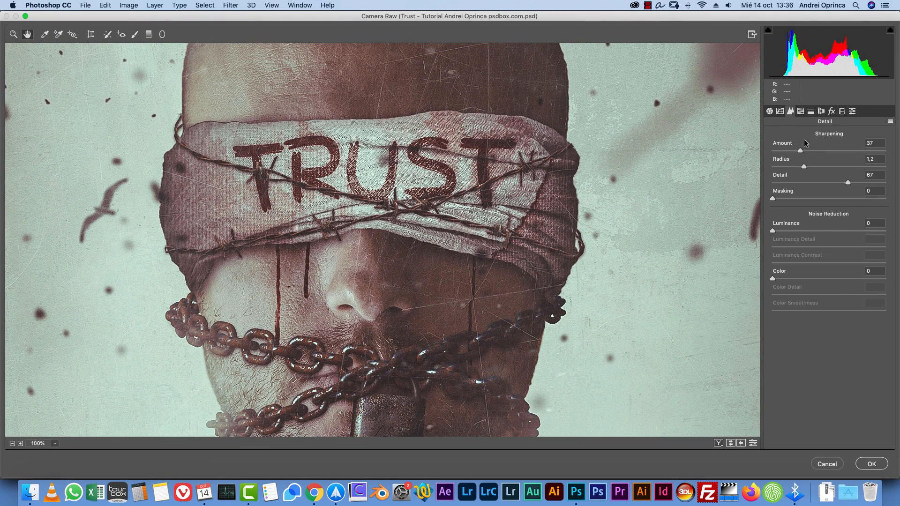
Add film grain with Amount 23, Size 49 and Roughness 67
{"action": "left_click", "coordinate": [831, 112]}
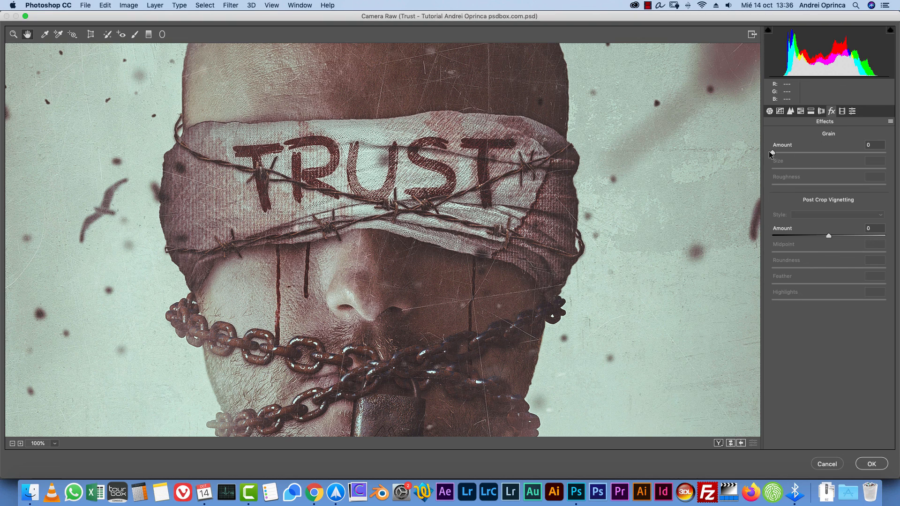
{"action": "left_click_drag", "start_coordinate": [773, 153], "coordinate": [790, 152]}
{"action": "left_click", "coordinate": [798, 153]}
{"action": "mouse_move", "coordinate": [833, 185]}
{"action": "left_mouse_down"}
{"action": "mouse_move", "coordinate": [853, 185]}
{"action": "mouse_move", "coordinate": [826, 170]}
{"action": "left_mouse_up"}
Add a post-crop vignette with Amount -6 and Midpoint 2, and apply the Camera Raw adjustments
{"action": "left_click", "coordinate": [12, 443]}
{"action": "left_click_drag", "start_coordinate": [472, 321], "coordinate": [457, 233]}
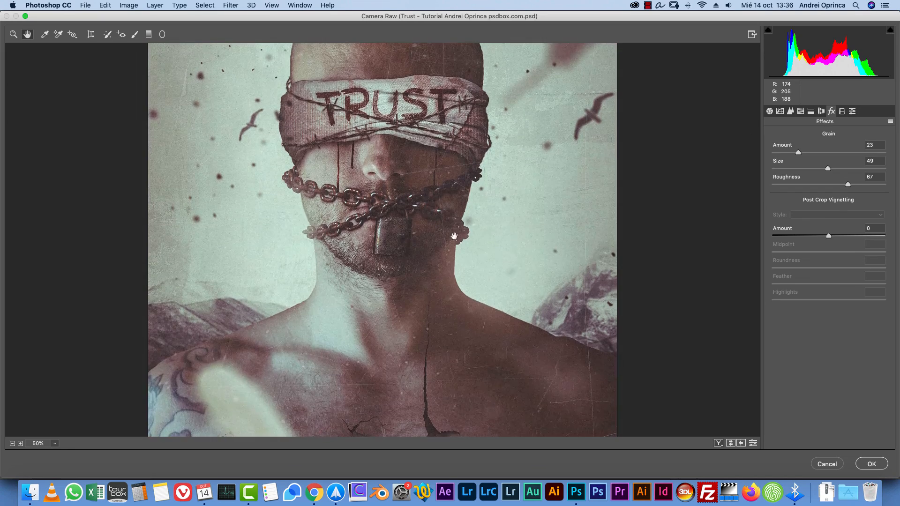
{"action": "left_click_drag", "start_coordinate": [828, 235], "coordinate": [774, 251]}
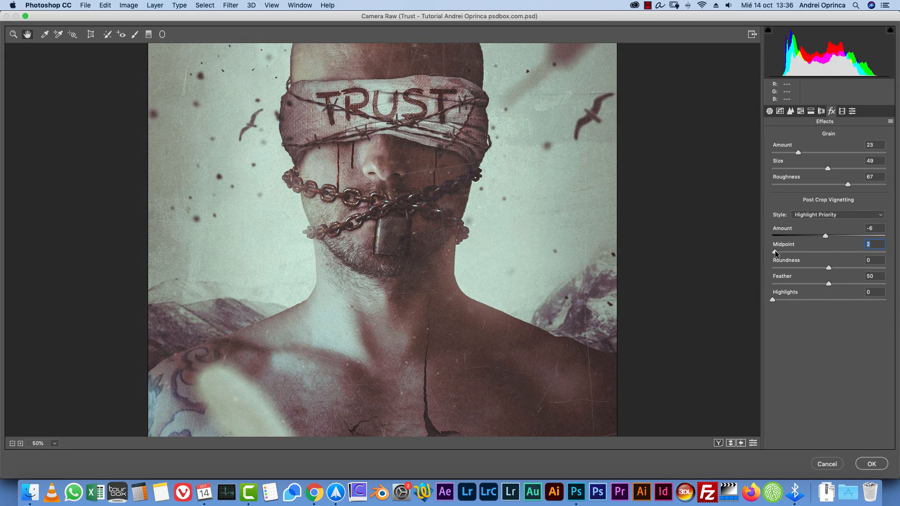
{"action": "left_click", "coordinate": [870, 464]}
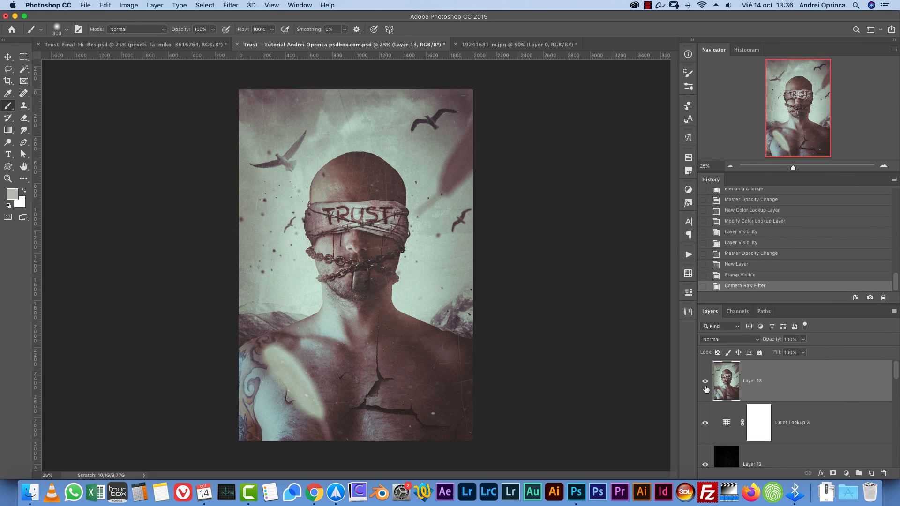
Hide Layer 13, Color Lookup 3, Layer 12 and the lower effect layers through Layer 11 to view the composite without its final grading
{"action": "left_click", "coordinate": [704, 382]}
{"action": "left_click", "coordinate": [705, 423]}
{"action": "left_click", "coordinate": [705, 464]}
{"action": "left_click_drag", "start_coordinate": [895, 374], "coordinate": [895, 430]}
{"action": "left_click", "coordinate": [705, 381]}
{"action": "left_click", "coordinate": [704, 398]}
{"action": "left_click", "coordinate": [705, 439]}
{"action": "left_click", "coordinate": [705, 439]}
{"action": "left_click", "coordinate": [705, 398]}
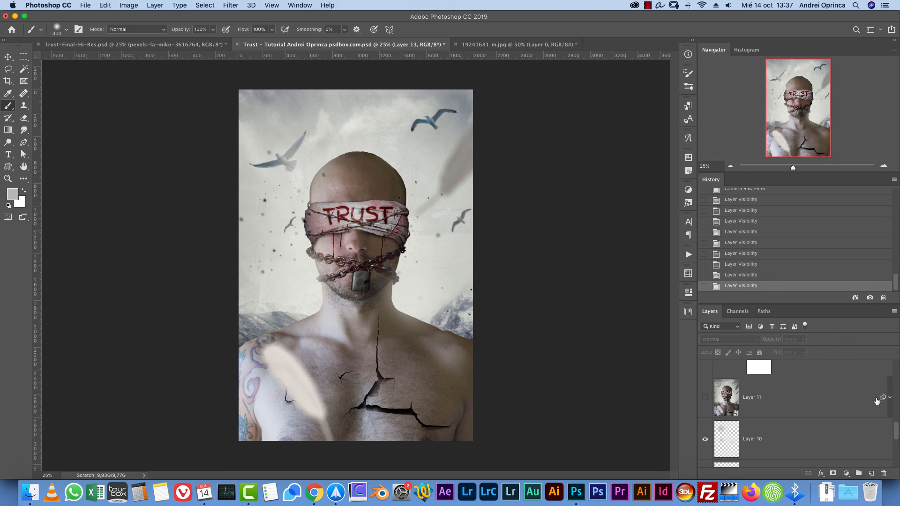
Compare Snapshot 1 with Snapshot 3 in the document history and restore the graded composite from Snapshot 1
{"action": "scroll", "coordinate": [892, 284], "scroll_direction": "up", "scroll_amount": 10}
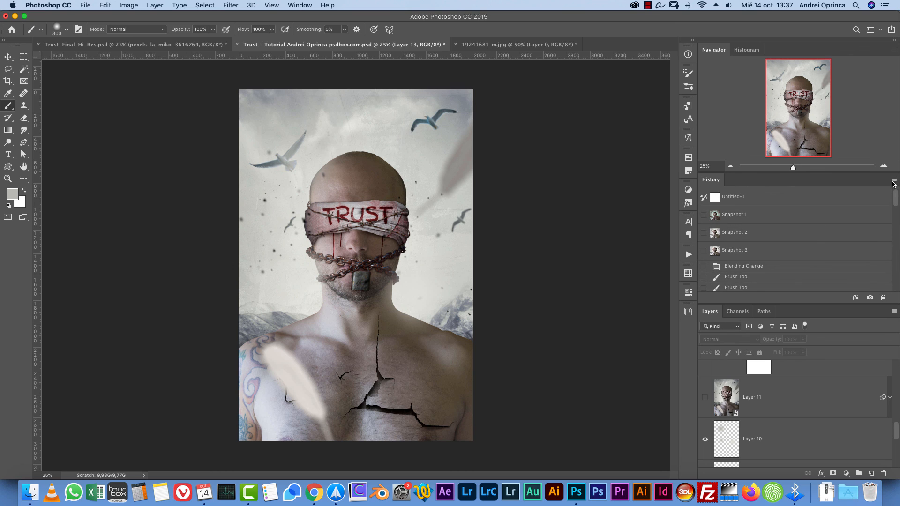
{"action": "left_click", "coordinate": [729, 216]}
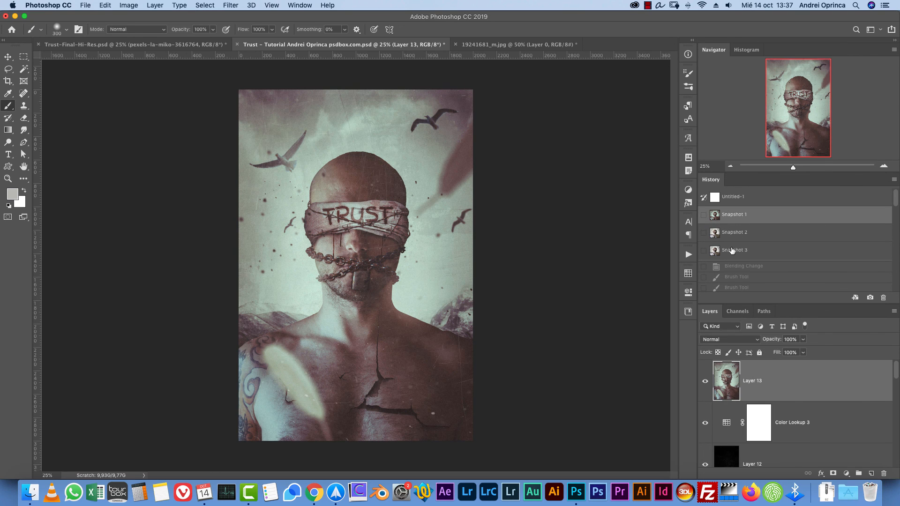
{"action": "left_click", "coordinate": [732, 251]}
{"action": "left_click", "coordinate": [727, 217]}
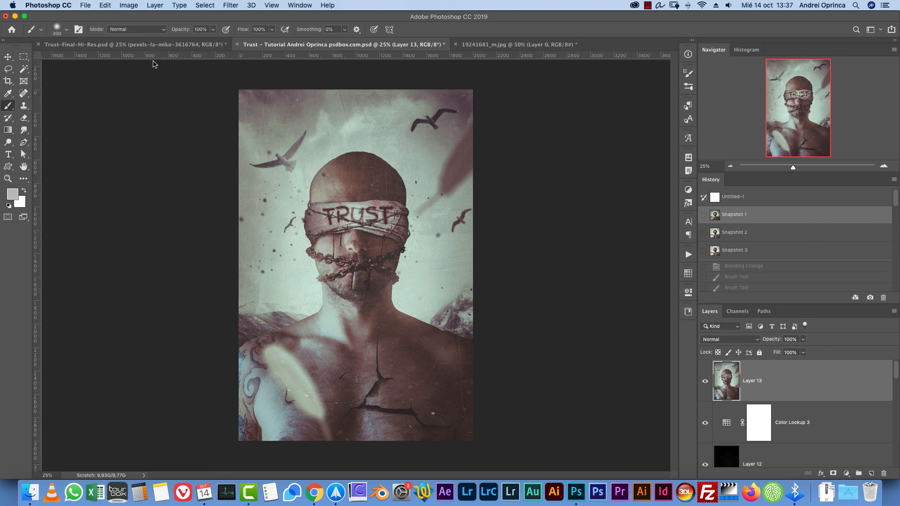
Compare the finished composite with the whole birdcage version in Trust-Final-Hi-Res.psd, viewed at 16.67%
{"action": "left_click", "coordinate": [159, 45]}
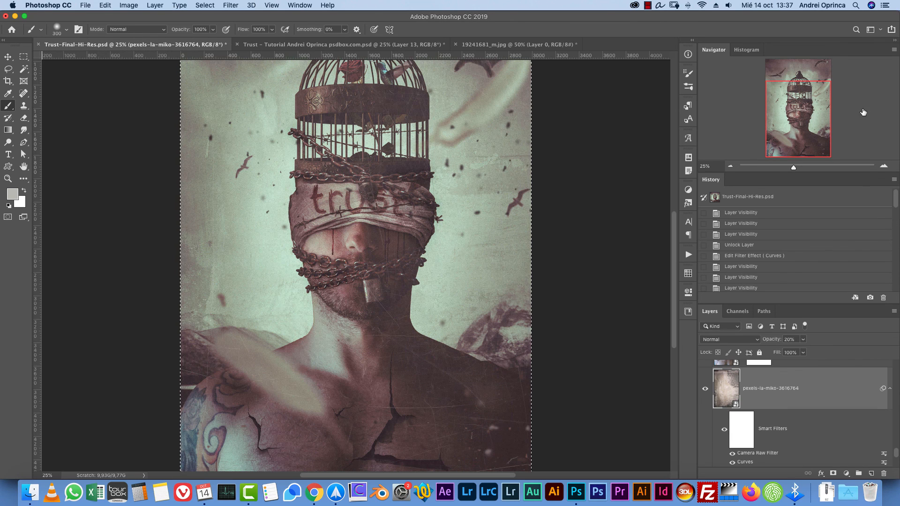
{"action": "scroll", "coordinate": [460, 136], "scroll_direction": "up", "scroll_amount": 5}
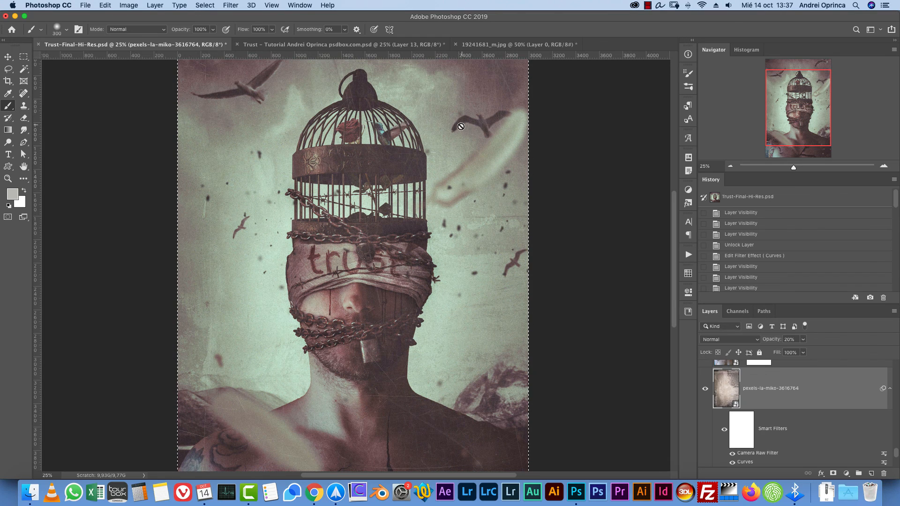
{"action": "key", "text": "super+minus"}
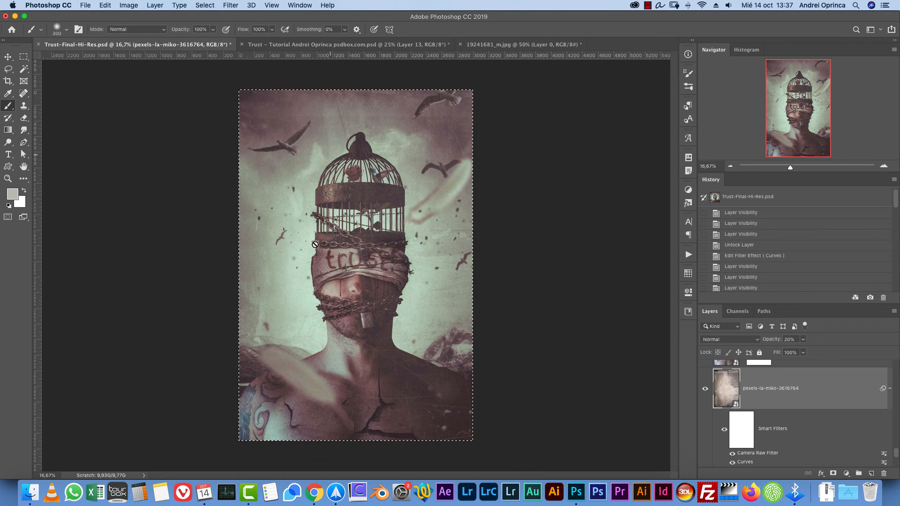
{"action": "left_click", "coordinate": [278, 46]}
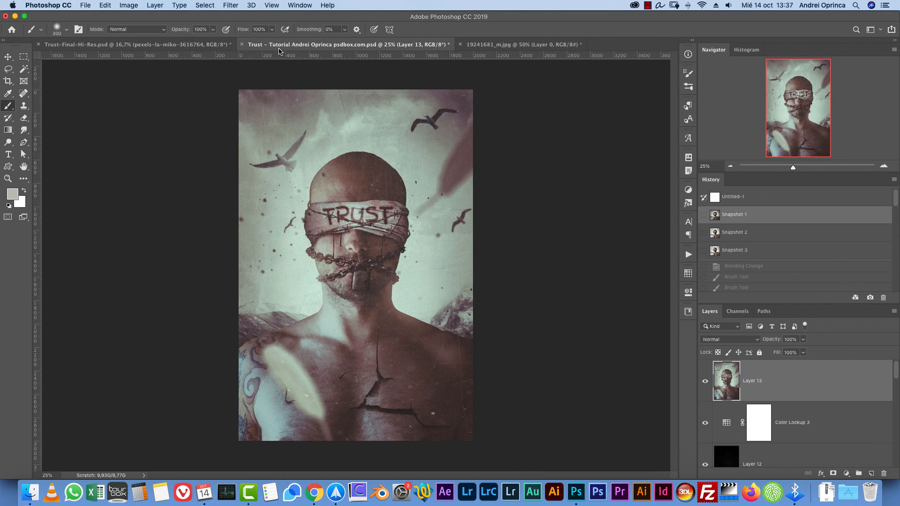
{"action": "left_click", "coordinate": [195, 45]}
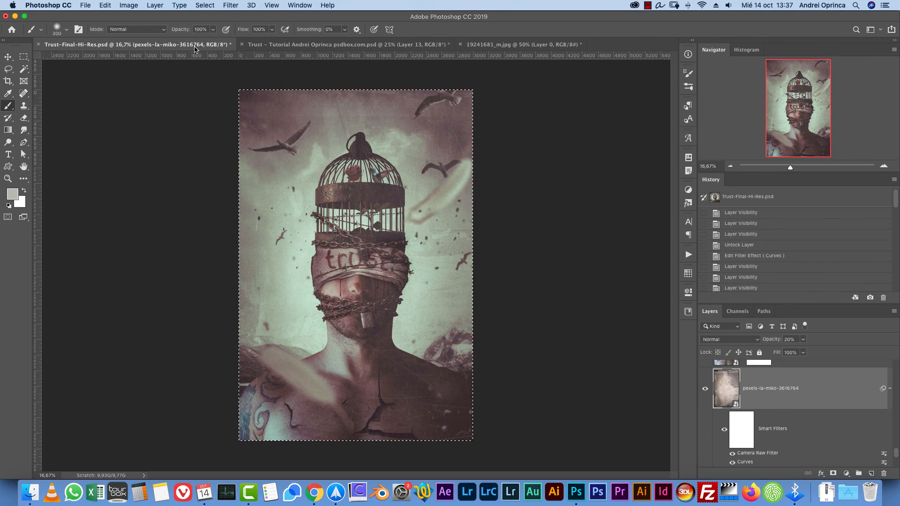